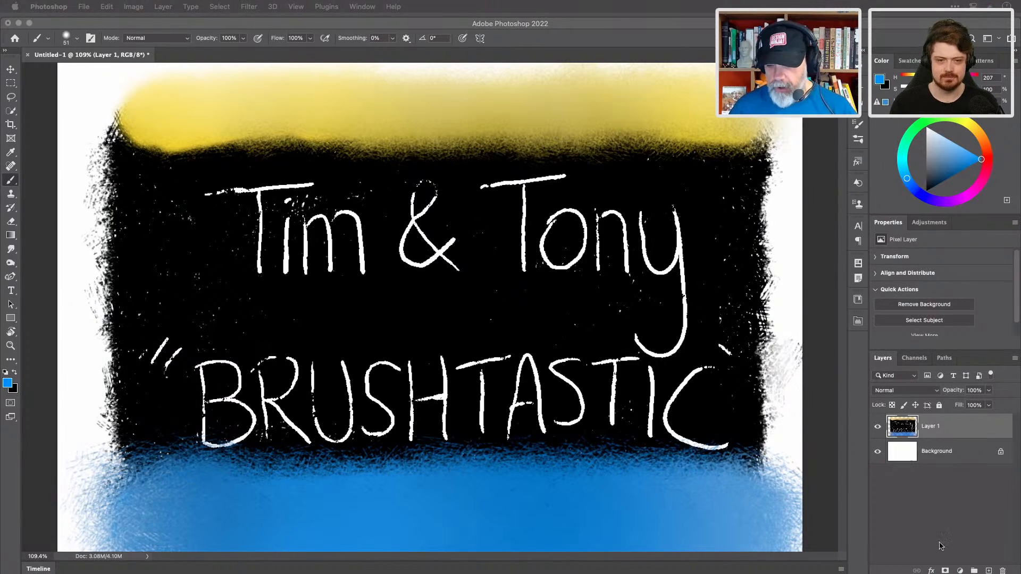
# Step: Hide the painted lettering layer and add a new empty layer above it
pyautogui.click(878, 431)
pyautogui.click(878, 431)
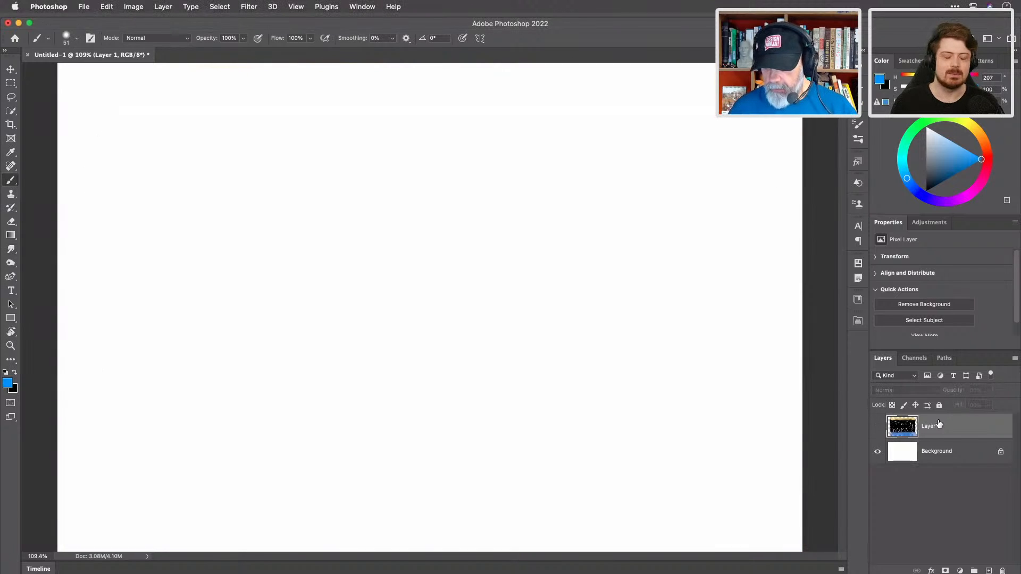
pyautogui.press('super+shift+alt+n')
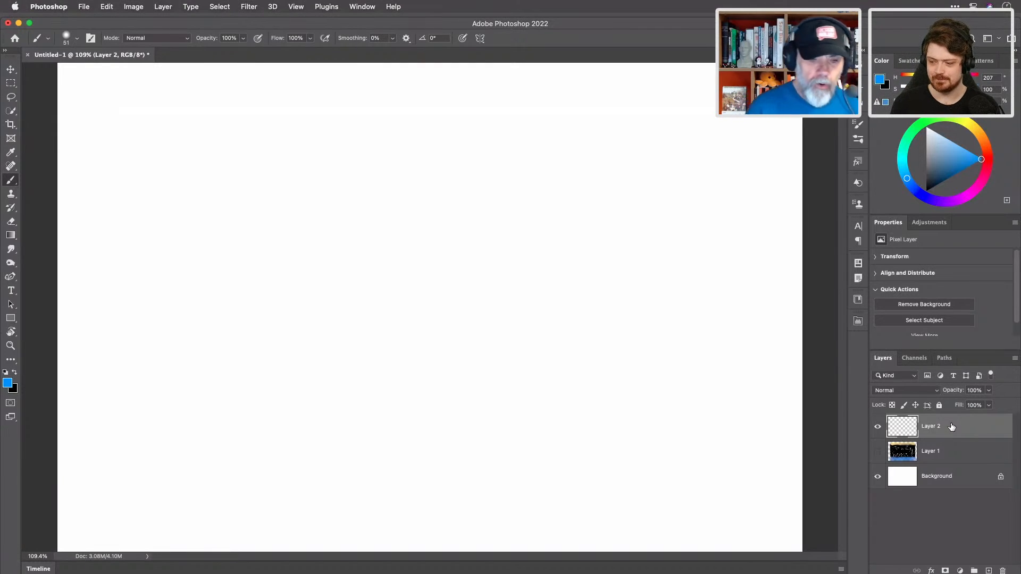
# Step: Load the Animator Pencil 2016 1 tool preset and reset the foreground and background colors to black and white
pyautogui.click(48, 38)
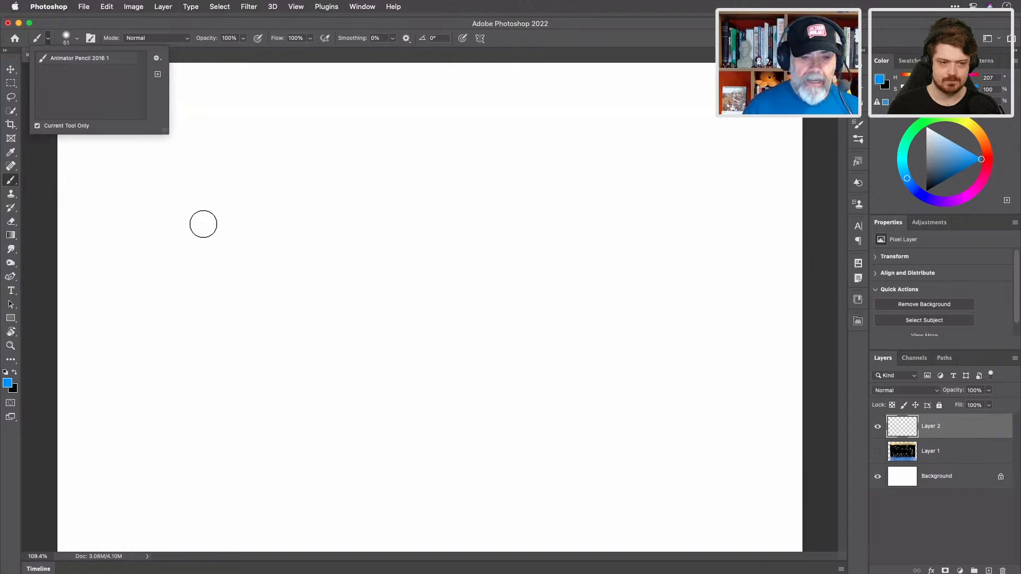
pyautogui.click(100, 57)
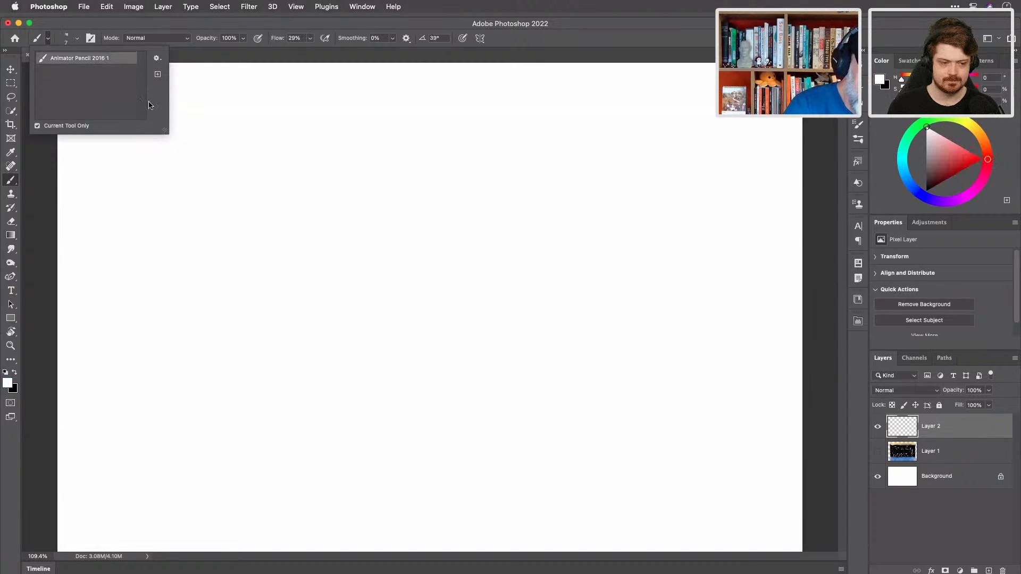
pyautogui.click(212, 24)
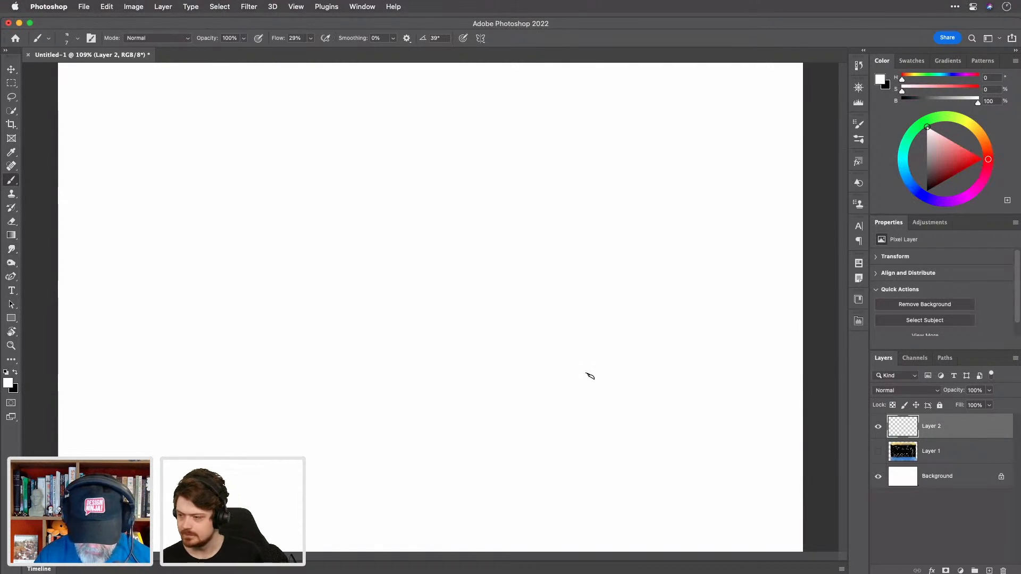
pyautogui.press('d')
# Step: Sketch a large circle for the skull with a side oval and two crossing guide lines inside it
pyautogui.moveTo(504, 149)
pyautogui.mouseDown()
pyautogui.moveTo(454, 195)
pyautogui.moveTo(471, 346)
pyautogui.moveTo(672, 328)
pyautogui.moveTo(629, 141)
pyautogui.moveTo(482, 154)
pyautogui.mouseUp()
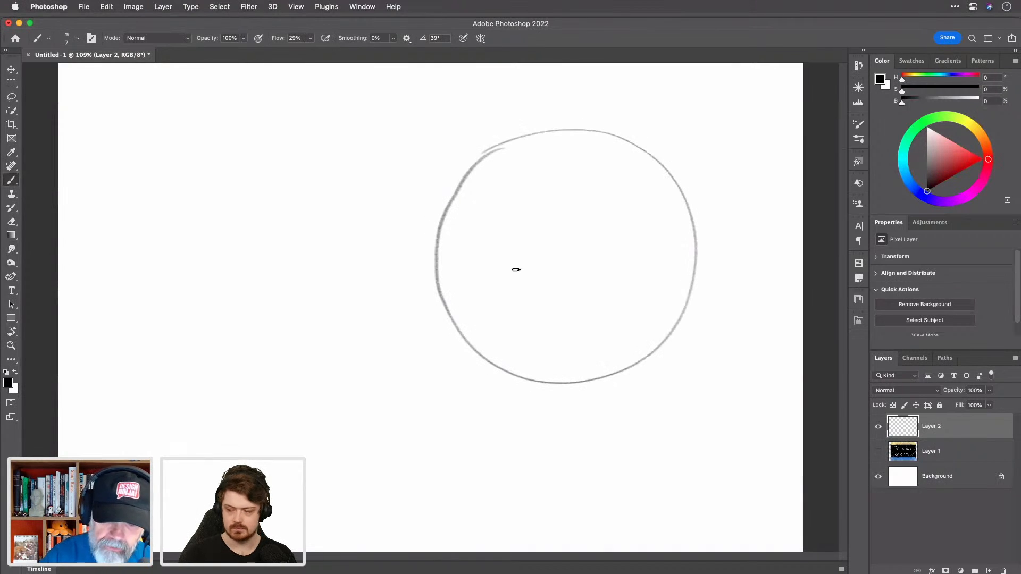
pyautogui.moveTo(606, 164)
pyautogui.mouseDown()
pyautogui.moveTo(561, 306)
pyautogui.moveTo(608, 344)
pyautogui.moveTo(663, 297)
pyautogui.moveTo(619, 164)
pyautogui.mouseUp()
pyautogui.moveTo(568, 250); pyautogui.dragTo(643, 259)
pyautogui.moveTo(627, 223); pyautogui.dragTo(604, 322)
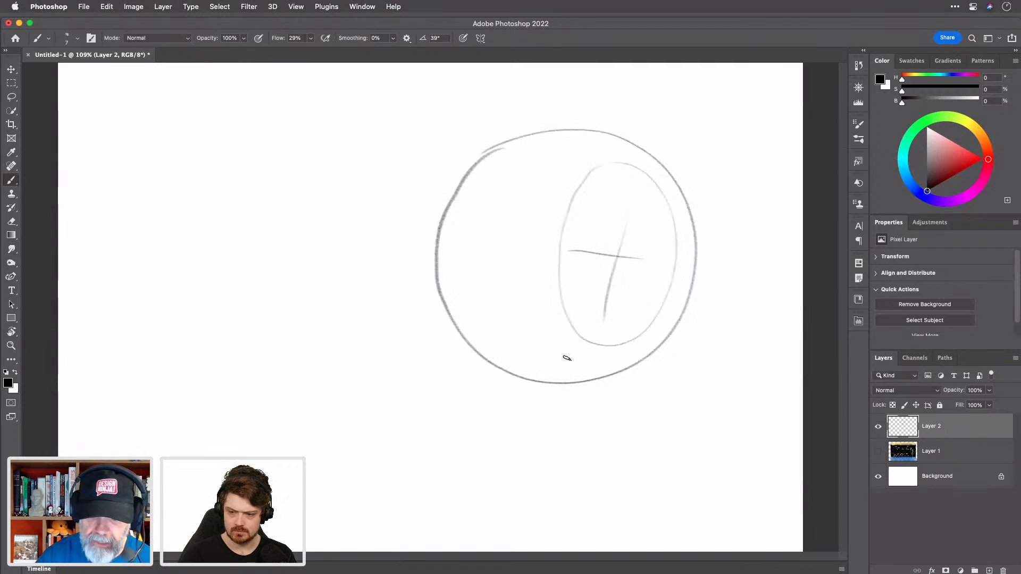
# Step: Sketch the face edge, jaw and chin lines extending below the skull circle
pyautogui.moveTo(434, 292)
pyautogui.mouseDown()
pyautogui.moveTo(429, 337)
pyautogui.moveTo(448, 415)
pyautogui.moveTo(474, 436)
pyautogui.moveTo(548, 374)
pyautogui.moveTo(586, 302)
pyautogui.mouseUp()
pyautogui.moveTo(489, 447)
pyautogui.mouseDown()
pyautogui.moveTo(558, 417)
pyautogui.moveTo(611, 304)
pyautogui.moveTo(621, 319)
pyautogui.mouseUp()
pyautogui.moveTo(471, 434); pyautogui.dragTo(473, 396)
# Step: Sketch the curved face centre line and brow line across the skull, and add the neck lines below
pyautogui.moveTo(484, 287); pyautogui.dragTo(508, 205)
pyautogui.moveTo(553, 134); pyautogui.dragTo(502, 223)
pyautogui.moveTo(441, 220); pyautogui.dragTo(535, 229)
pyautogui.moveTo(473, 221)
pyautogui.mouseDown()
pyautogui.moveTo(592, 246)
pyautogui.moveTo(659, 279)
pyautogui.mouseUp()
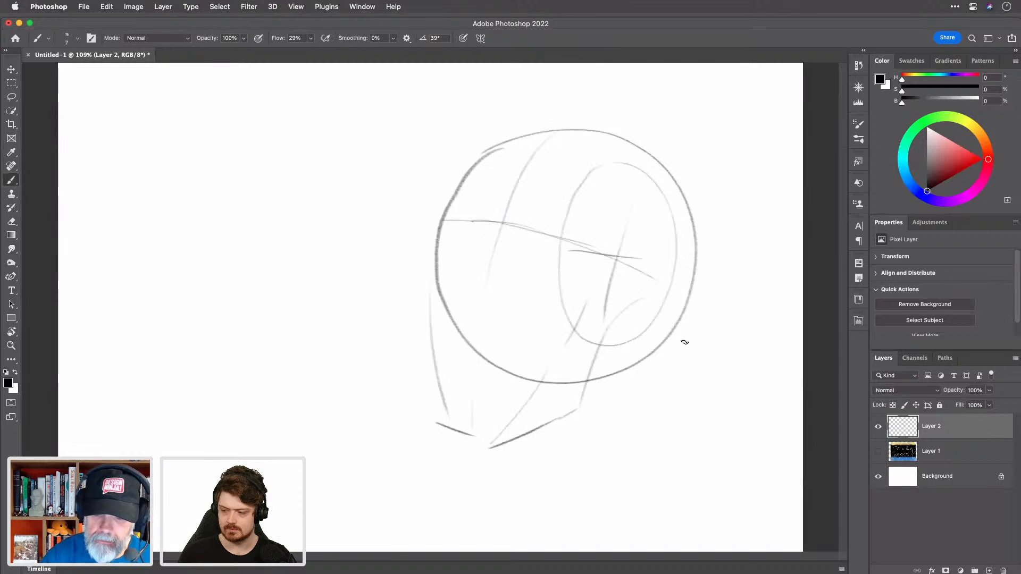
pyautogui.moveTo(551, 423); pyautogui.dragTo(560, 464)
pyautogui.moveTo(680, 450); pyautogui.dragTo(687, 294)
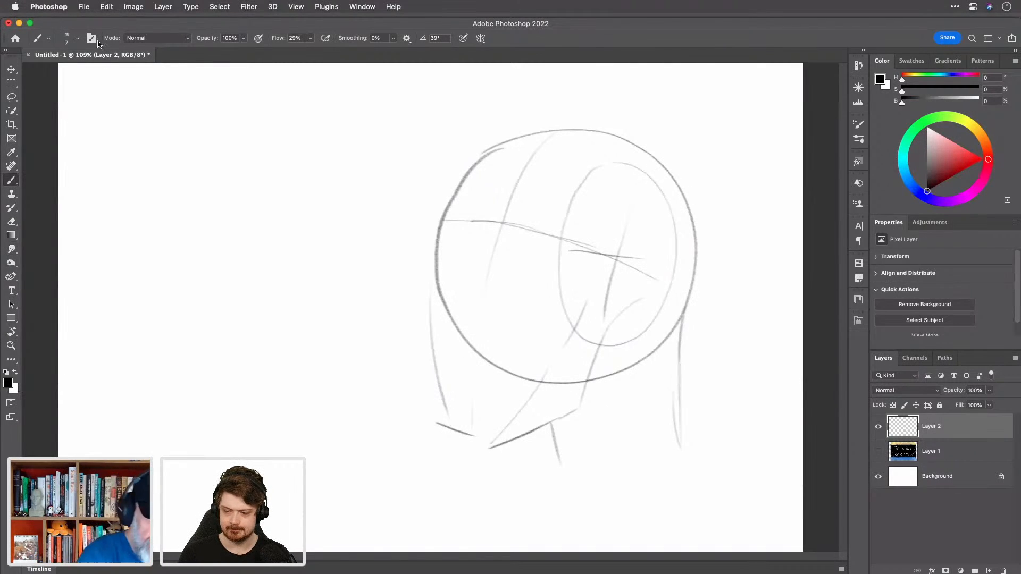
# Step: Collapse the General Brushes, Special Effects Brushes and megapack groups in the brush preset picker
pyautogui.click(77, 38)
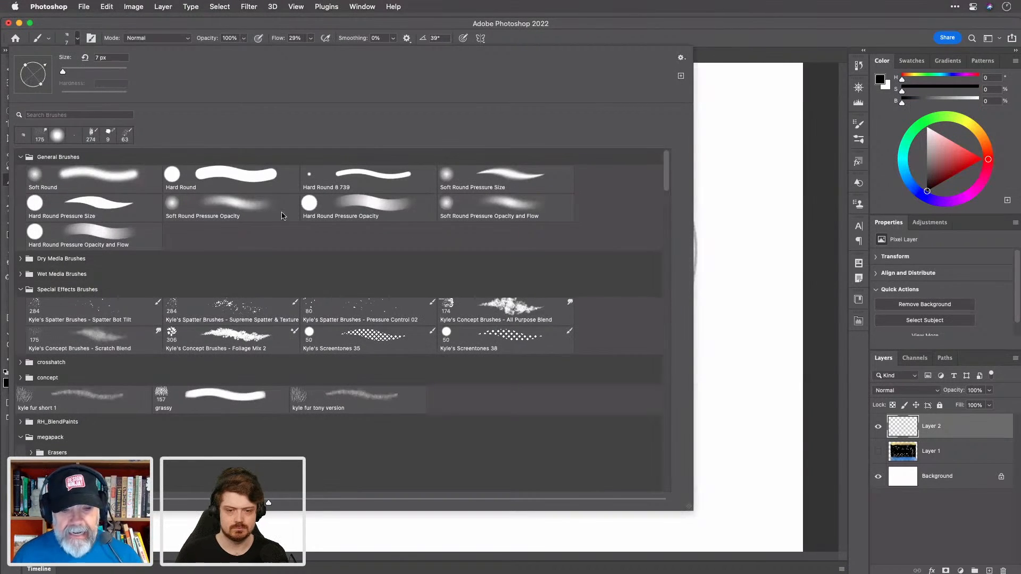
pyautogui.moveTo(669, 192)
pyautogui.mouseDown()
pyautogui.moveTo(659, 481)
pyautogui.moveTo(660, 173)
pyautogui.mouseUp()
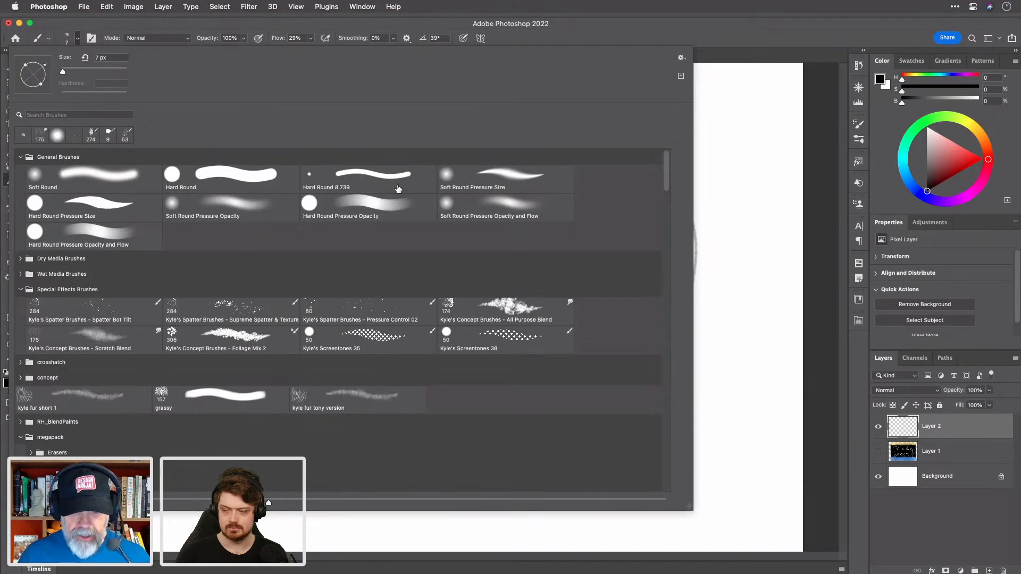
pyautogui.click(21, 158)
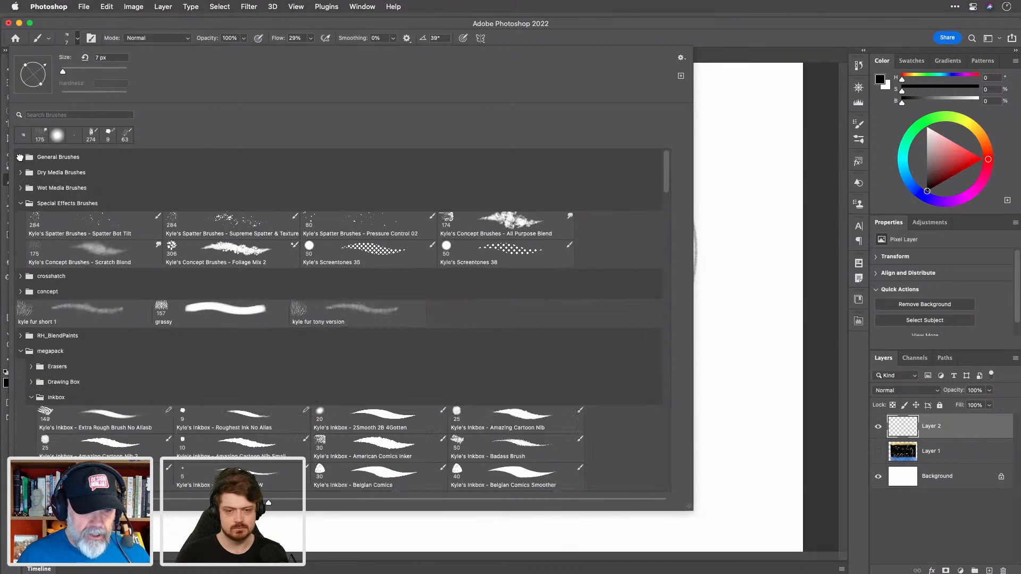
pyautogui.click(19, 204)
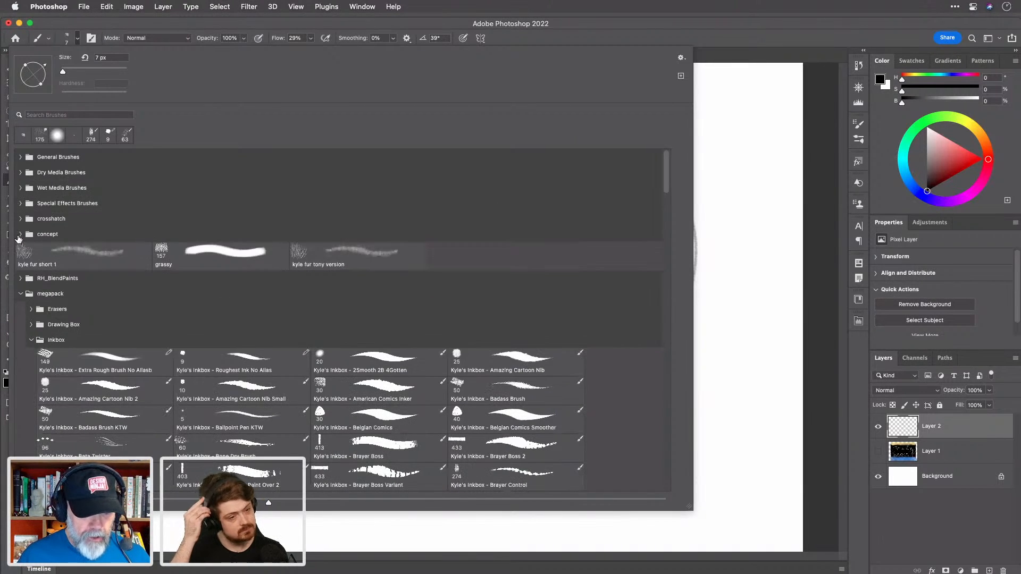
pyautogui.click(21, 294)
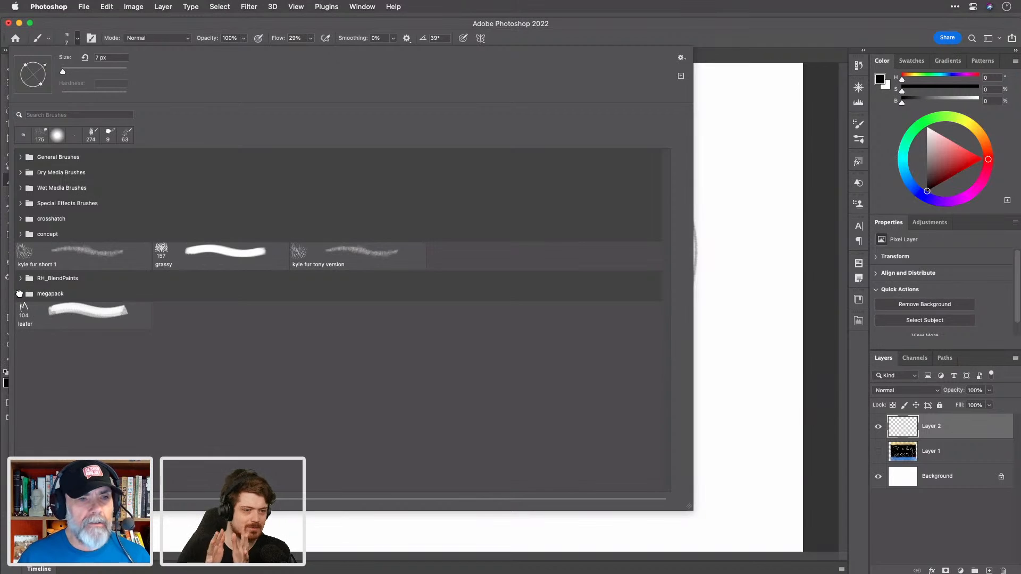
# Step: Look inside the megapack, Wet Media Brushes and Special Effects Brushes groups, and collapse all brush groups at once
pyautogui.click(21, 294)
pyautogui.click(31, 310)
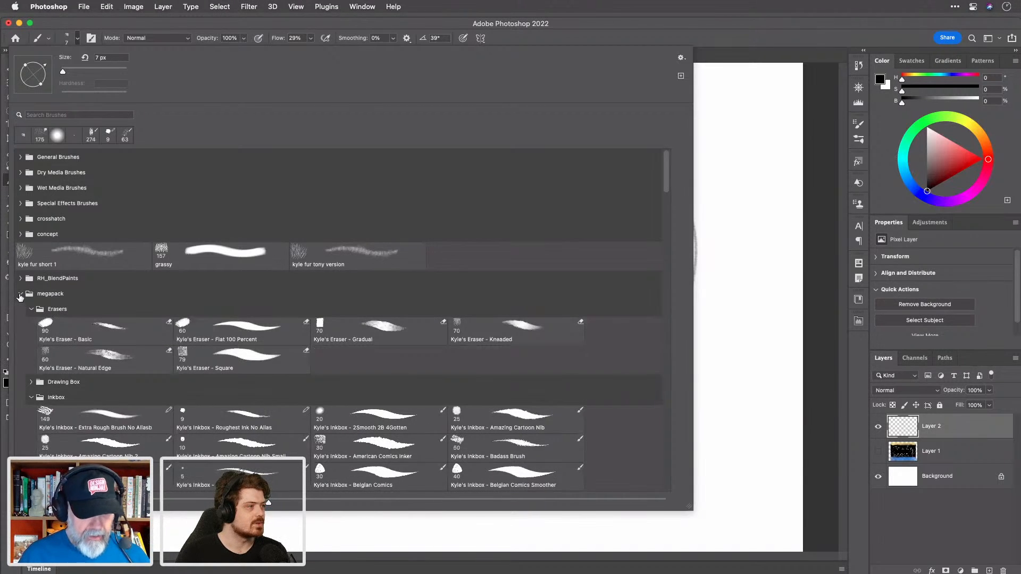
pyautogui.click(21, 294)
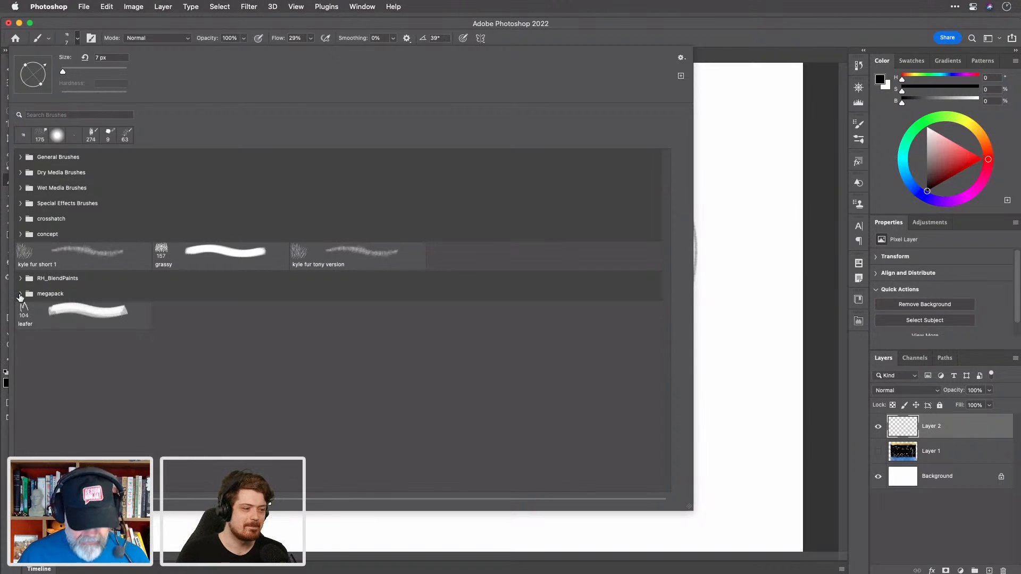
pyautogui.click(21, 189)
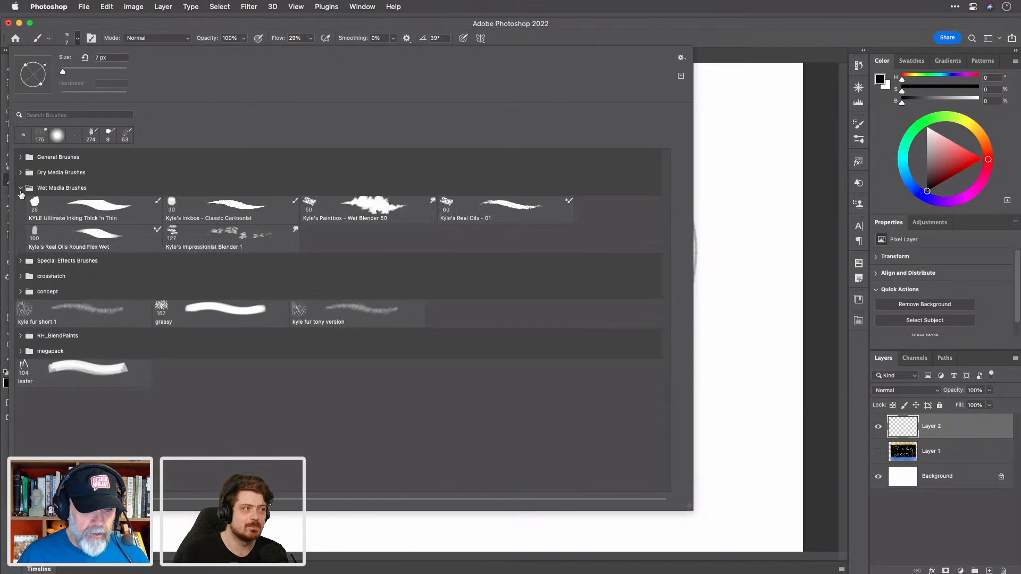
pyautogui.click(19, 261)
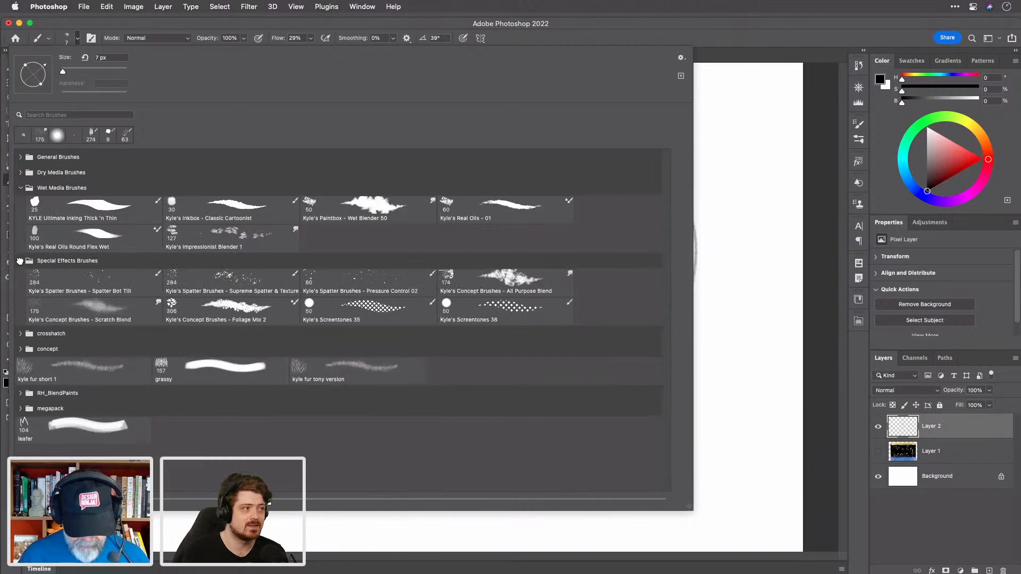
pyautogui.click(20, 261)
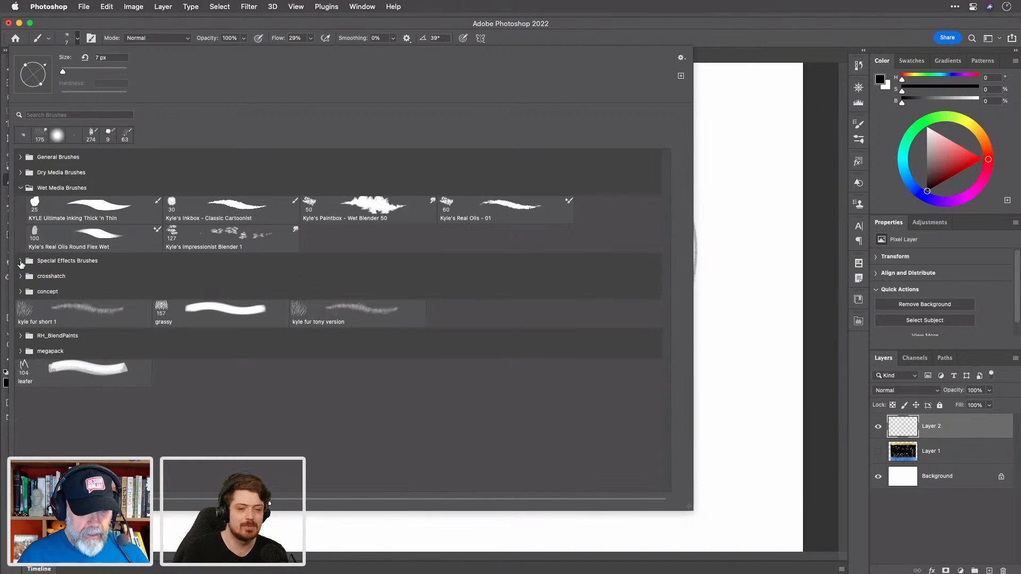
pyautogui.click(20, 261)
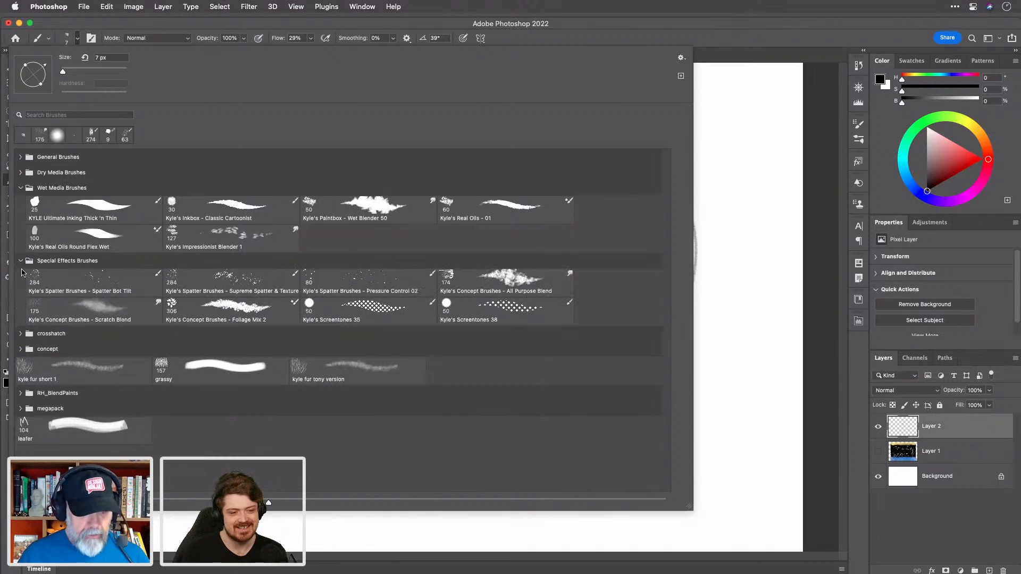
pyautogui.keyDown('super'); pyautogui.click(21, 261); pyautogui.keyUp('super')
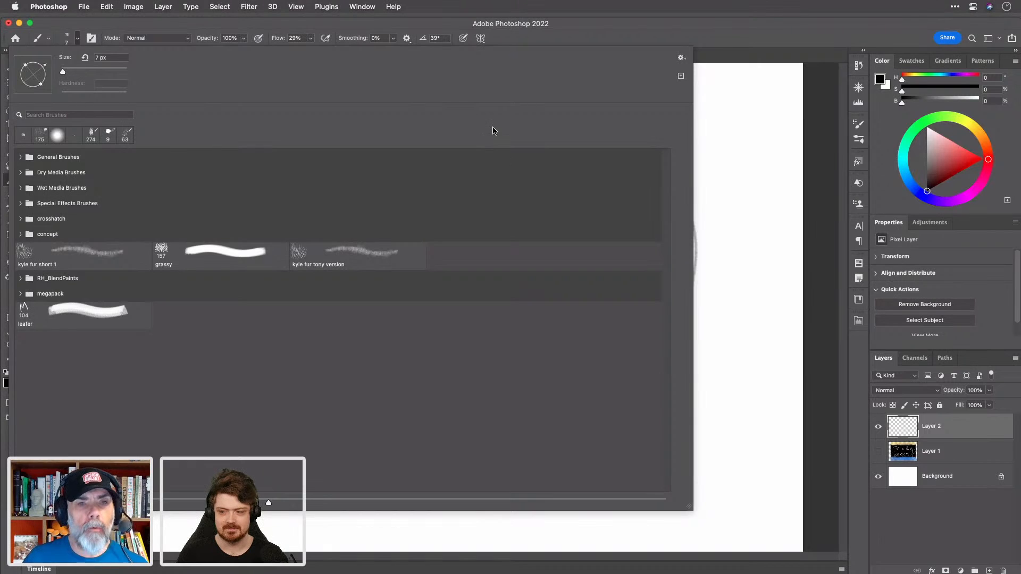
# Step: Look at the brush picker's options for importing, getting more and loading legacy brushes, and close the picker
pyautogui.click(681, 59)
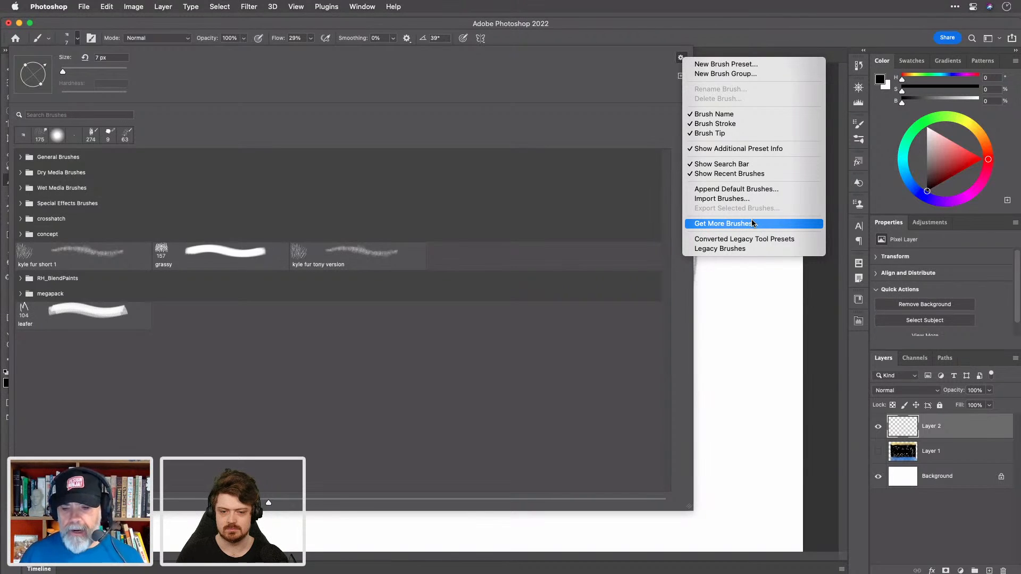
pyautogui.click(613, 111)
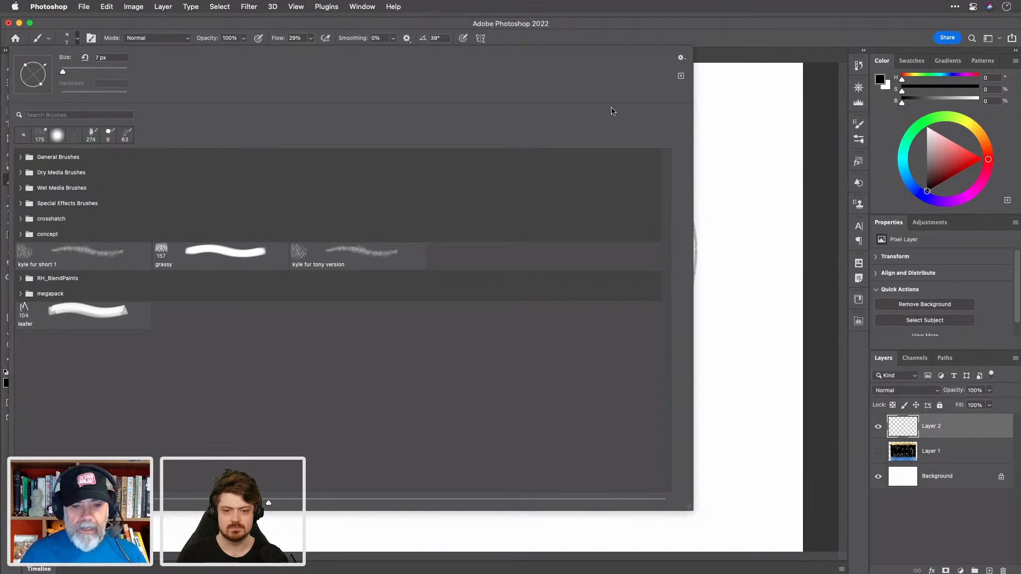
pyautogui.click(646, 31)
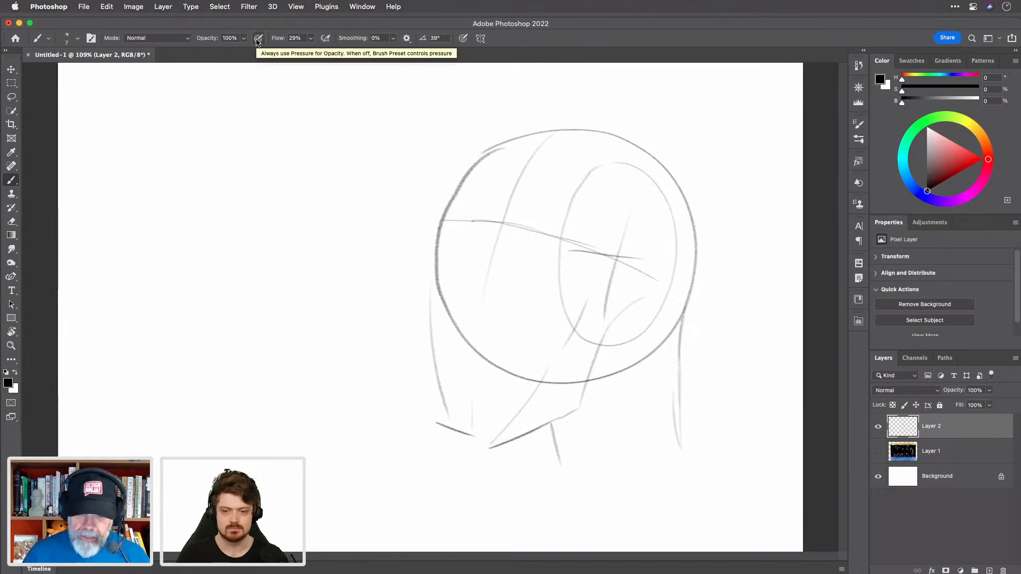
# Step: Darken the head's contour along the chin, jaw, cheek, eye socket and forehead with heavier pencil strokes
pyautogui.moveTo(449, 434)
pyautogui.mouseDown()
pyautogui.moveTo(485, 450)
pyautogui.moveTo(452, 437)
pyautogui.moveTo(447, 422)
pyautogui.moveTo(450, 436)
pyautogui.moveTo(440, 410)
pyautogui.moveTo(445, 425)
pyautogui.moveTo(427, 346)
pyautogui.moveTo(432, 262)
pyautogui.moveTo(431, 326)
pyautogui.mouseUp()
pyautogui.moveTo(451, 429)
pyautogui.mouseDown()
pyautogui.moveTo(428, 332)
pyautogui.moveTo(435, 251)
pyautogui.mouseUp()
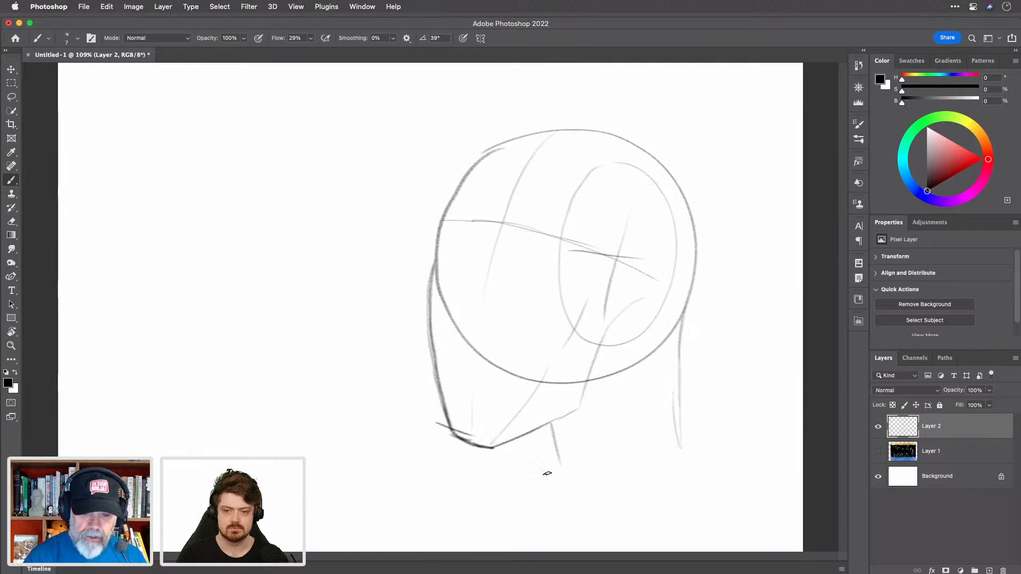
pyautogui.moveTo(554, 426)
pyautogui.mouseDown()
pyautogui.moveTo(583, 410)
pyautogui.moveTo(509, 446)
pyautogui.moveTo(583, 407)
pyautogui.moveTo(620, 314)
pyautogui.mouseUp()
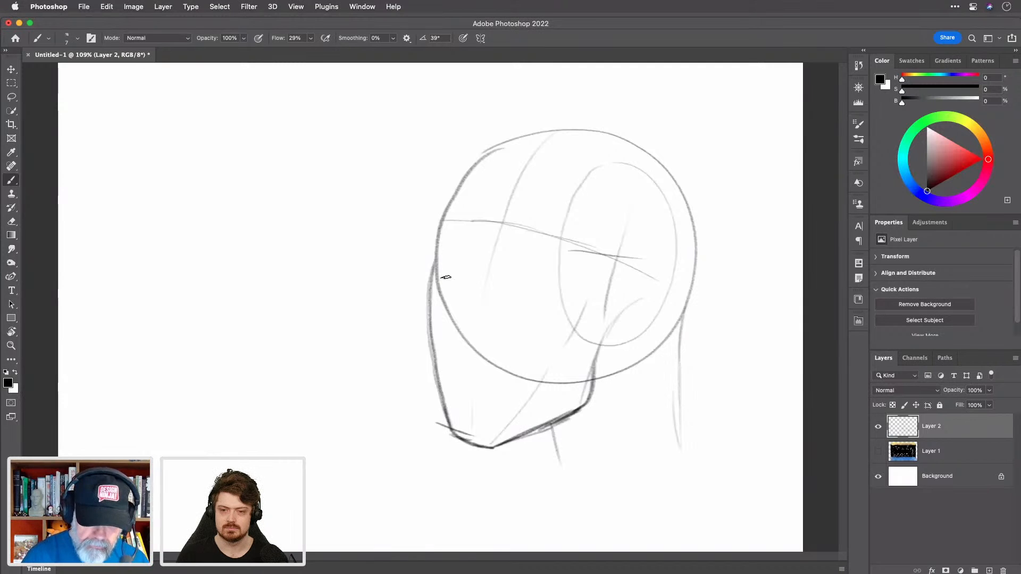
pyautogui.moveTo(433, 267)
pyautogui.mouseDown()
pyautogui.moveTo(443, 199)
pyautogui.moveTo(504, 146)
pyautogui.mouseUp()
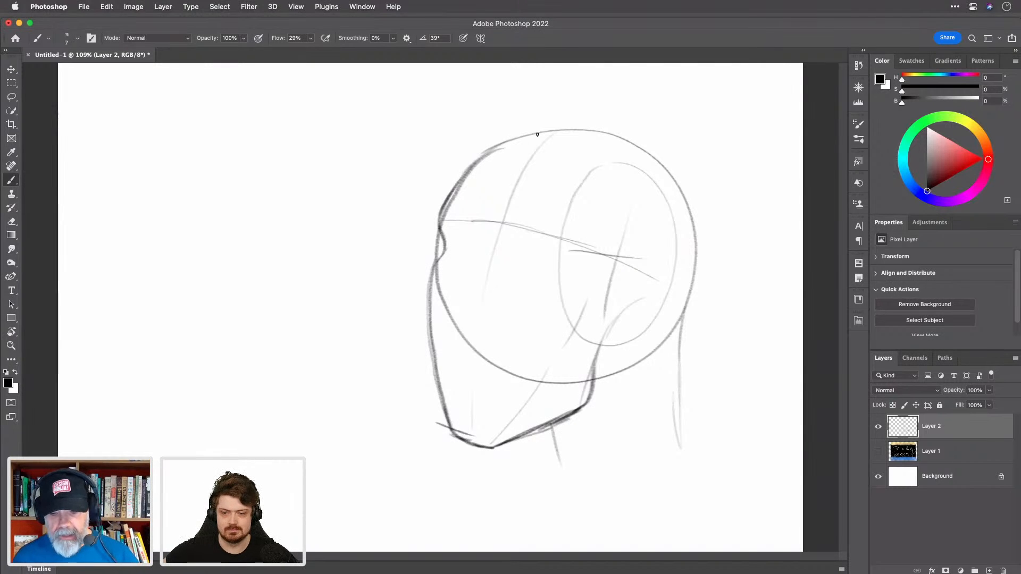
# Step: Sketch the nose, both eyes and the small mouth on the face
pyautogui.moveTo(476, 222)
pyautogui.mouseDown()
pyautogui.moveTo(482, 251)
pyautogui.moveTo(453, 301)
pyautogui.moveTo(488, 223)
pyautogui.moveTo(458, 312)
pyautogui.moveTo(483, 312)
pyautogui.moveTo(501, 324)
pyautogui.mouseUp()
pyautogui.moveTo(447, 240)
pyautogui.mouseDown()
pyautogui.moveTo(466, 234)
pyautogui.moveTo(476, 243)
pyautogui.moveTo(461, 247)
pyautogui.moveTo(534, 245)
pyautogui.moveTo(548, 256)
pyautogui.moveTo(531, 262)
pyautogui.moveTo(541, 254)
pyautogui.mouseUp()
pyautogui.moveTo(469, 354); pyautogui.dragTo(477, 379)
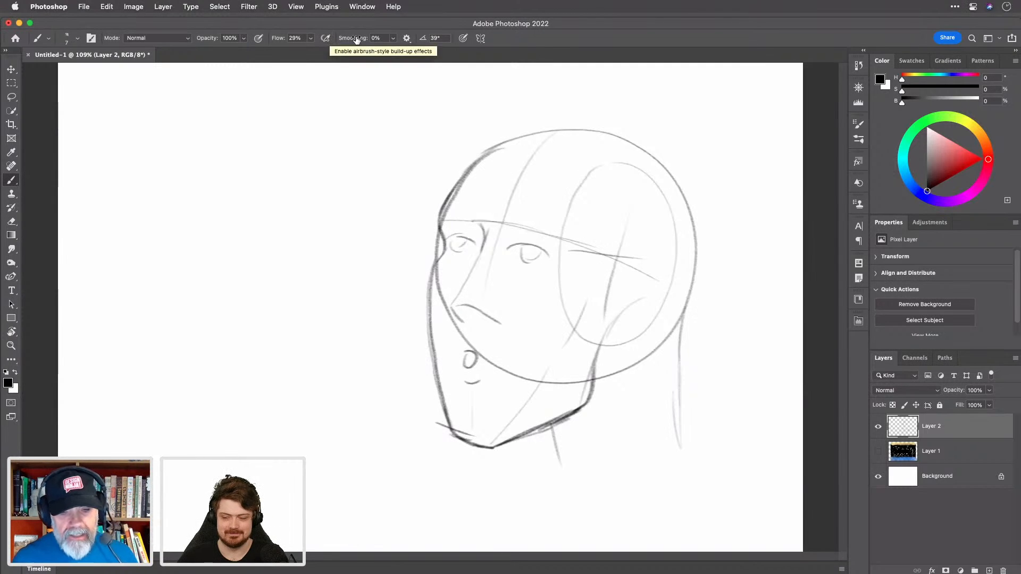
# Step: Look at the brush's Smoothing Options and close them
pyautogui.click(407, 39)
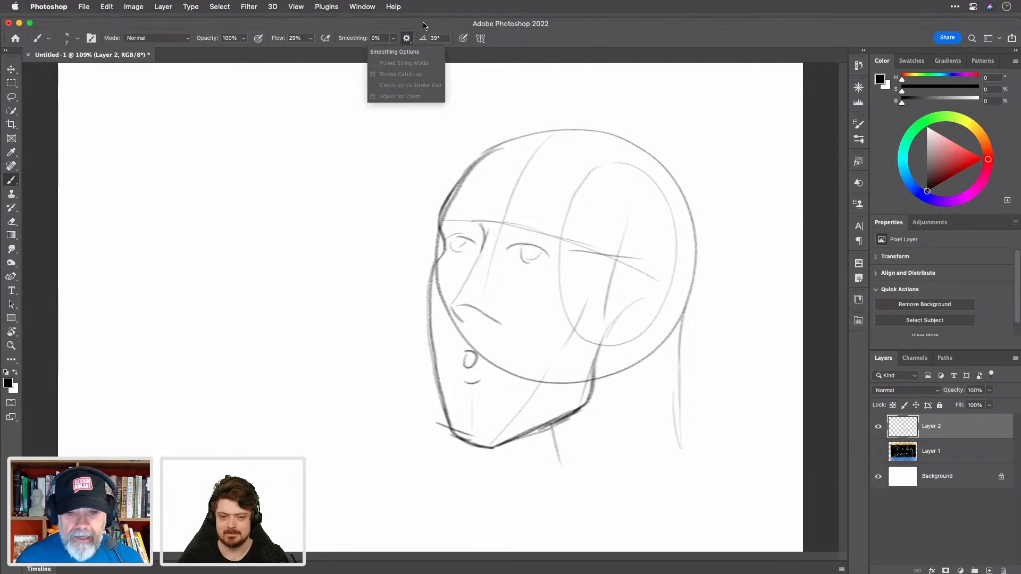
pyautogui.click(423, 23)
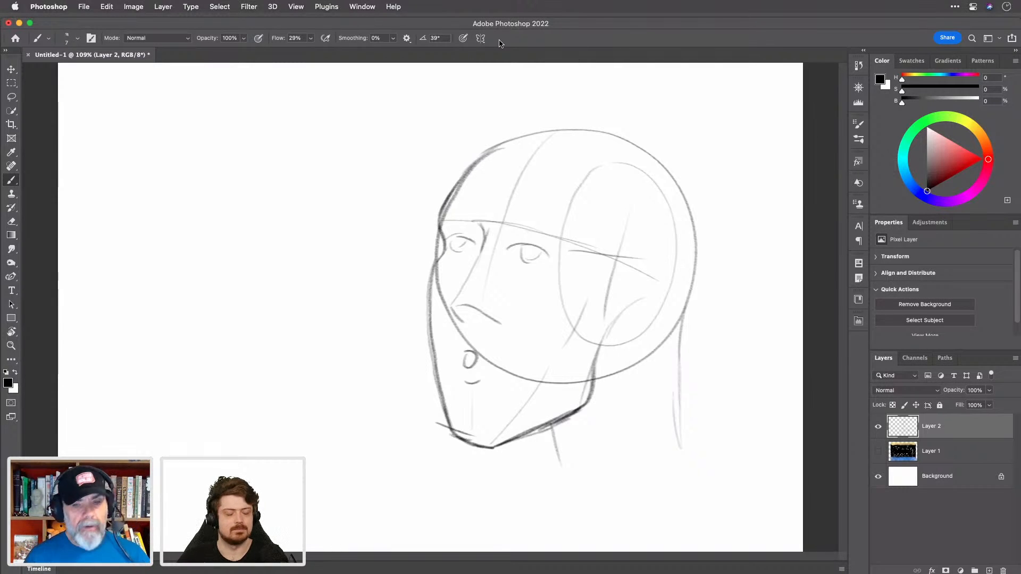
# Step: Delete the head sketch layer and add a fresh empty layer above Layer 1
pyautogui.press('Delete')
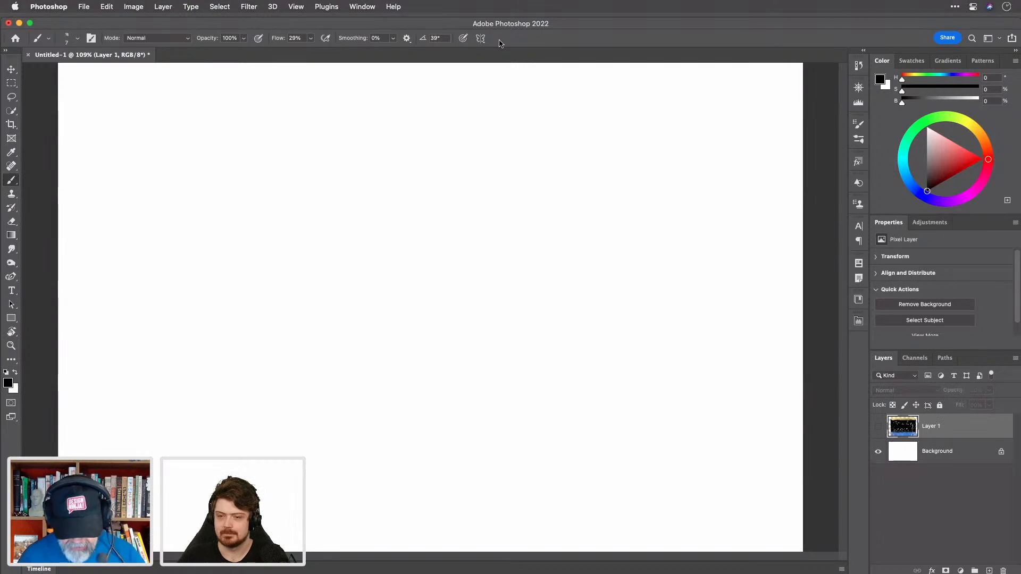
pyautogui.press('alt+shift+super+n')
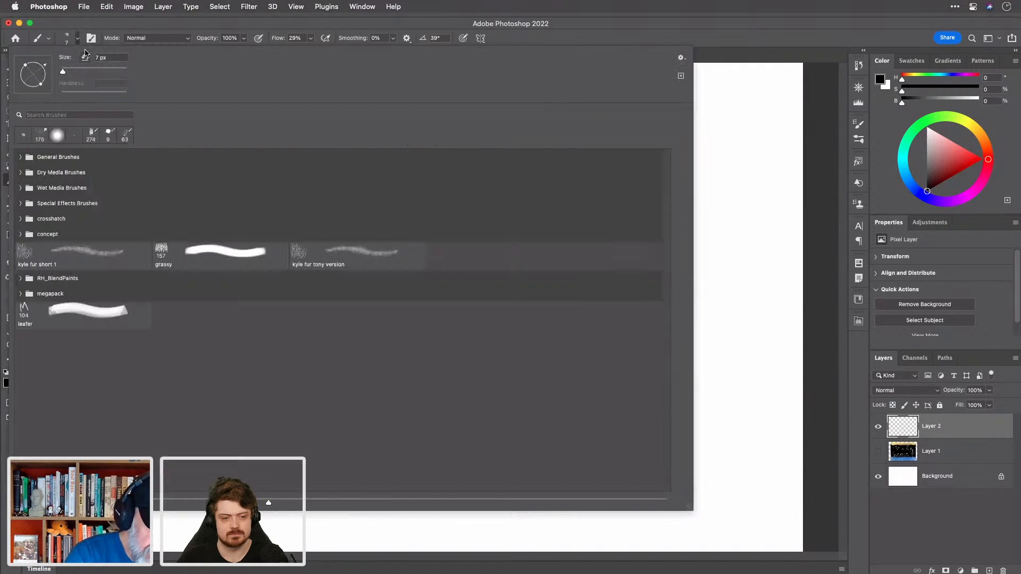
# Step: Choose the Hard Round Pressure Size brush from the General Brushes group
pyautogui.click(77, 38)
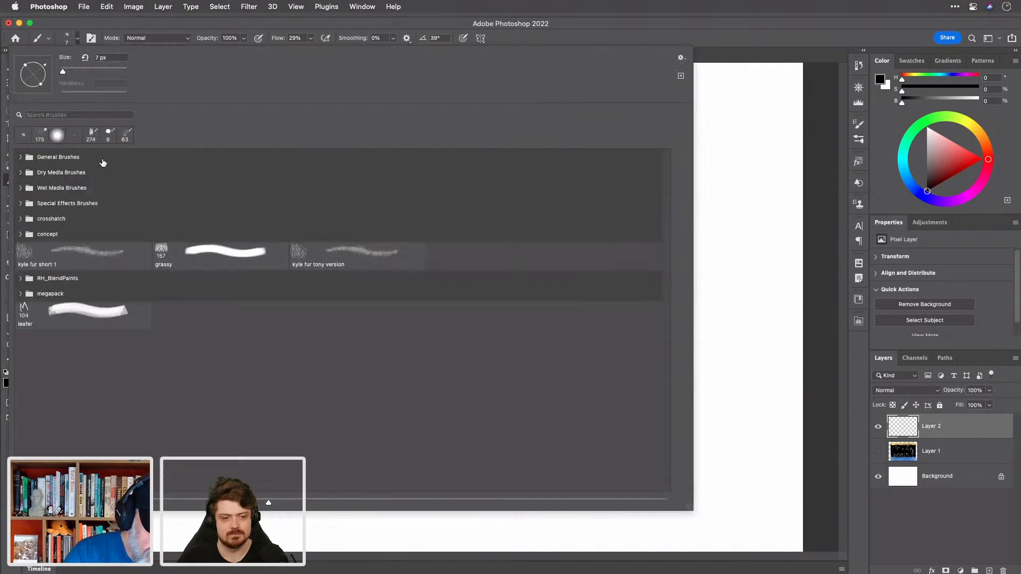
pyautogui.click(20, 157)
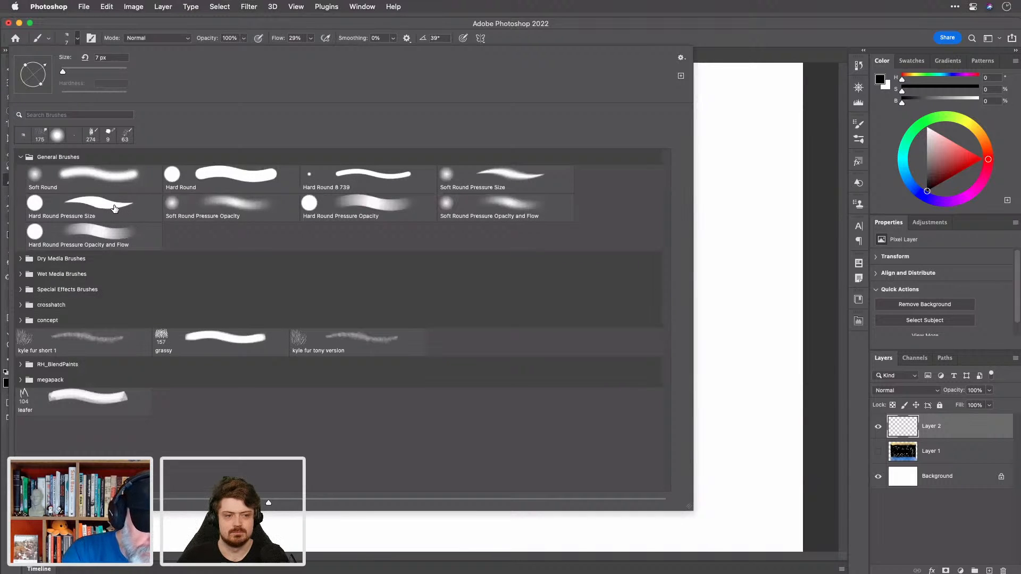
pyautogui.click(114, 207)
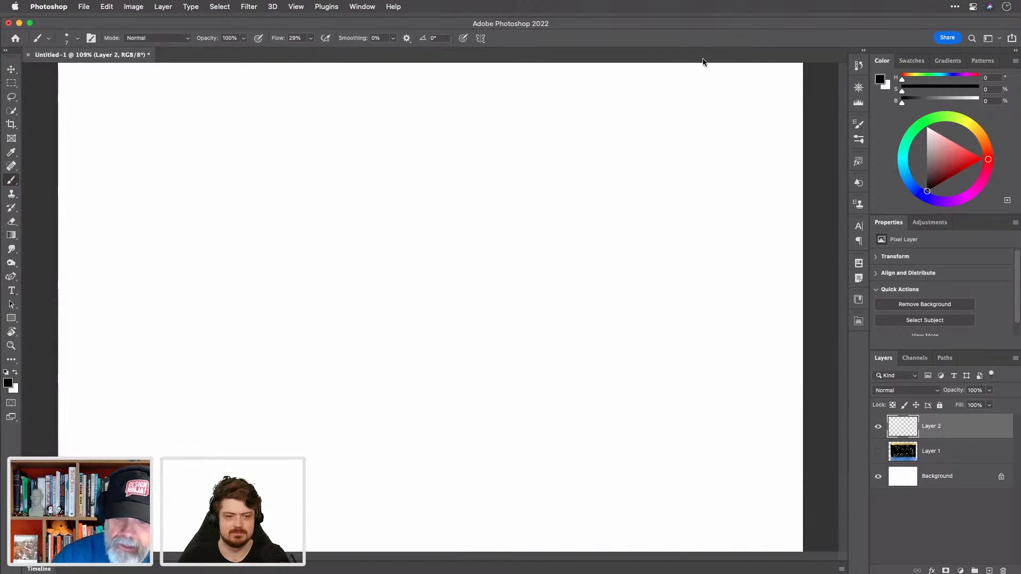
# Step: Set the size of the Hard Round Pressure Size brush to 11 px
pyautogui.click(714, 41)
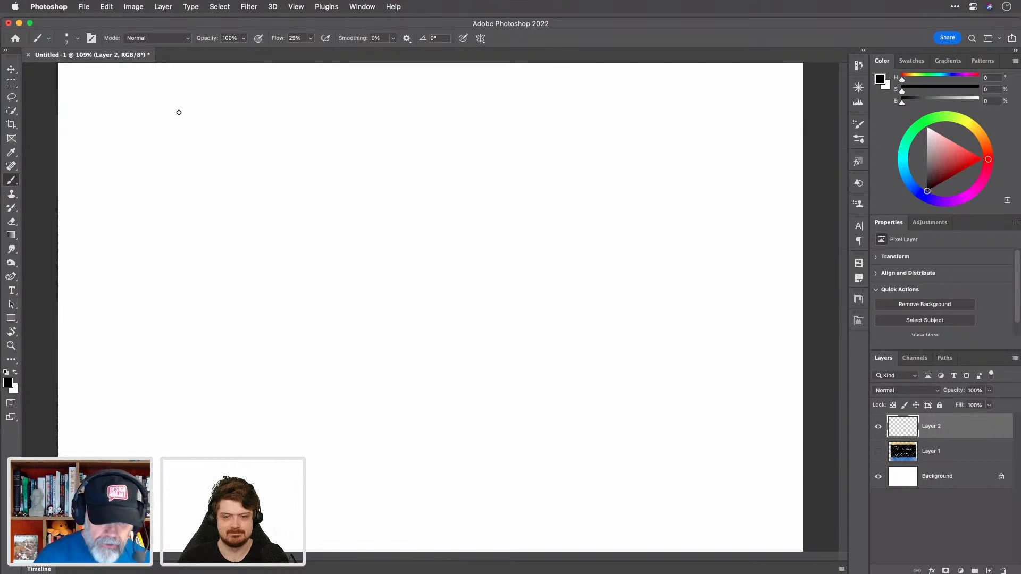
pyautogui.rightClick(368, 254)
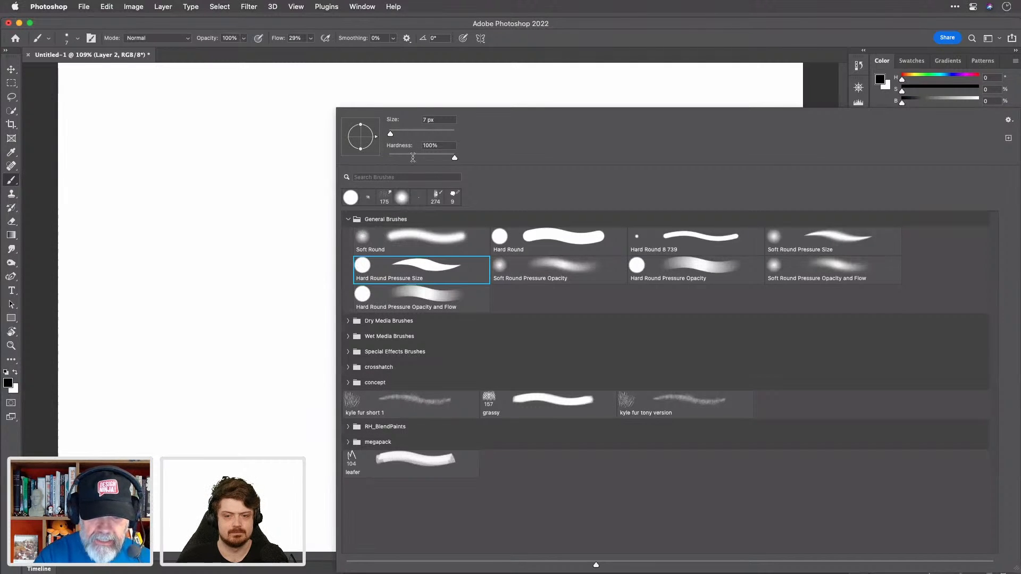
pyautogui.click(391, 134)
pyautogui.moveTo(392, 134)
pyautogui.mouseDown()
pyautogui.moveTo(422, 136)
pyautogui.moveTo(394, 136)
pyautogui.mouseUp()
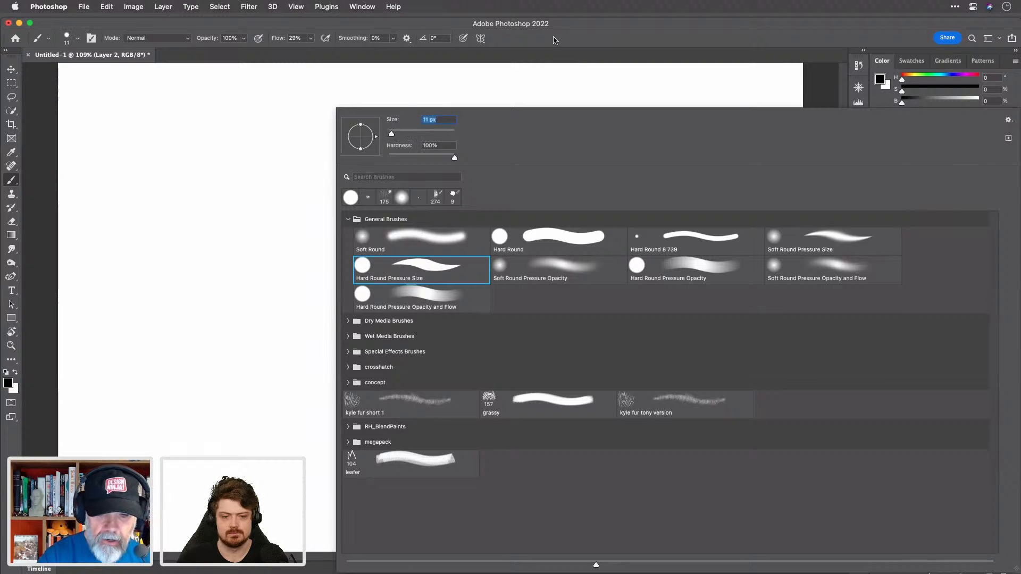
pyautogui.click(567, 29)
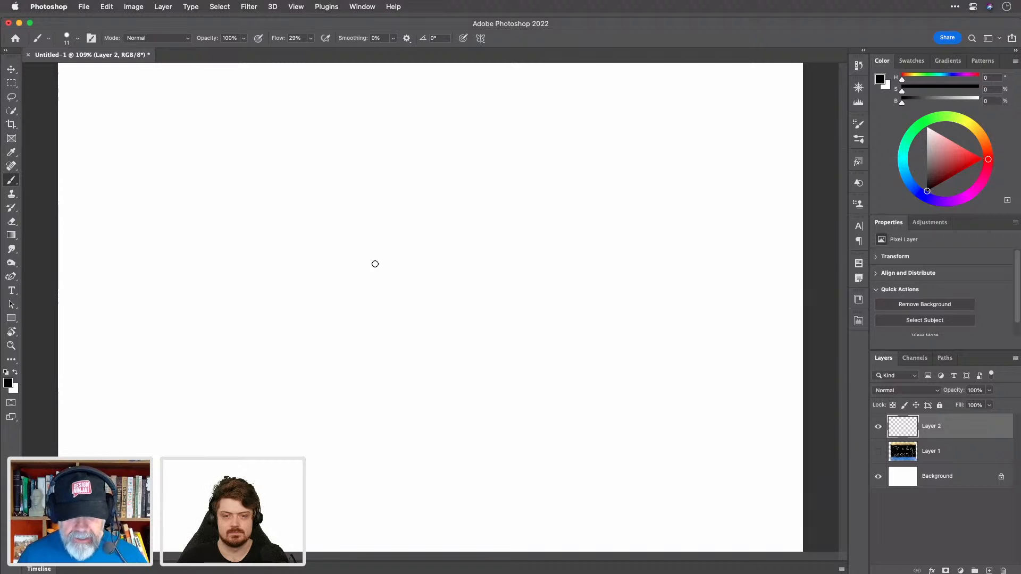
# Step: Enlarge the brush in increments to 350 px
pyautogui.press(']')
pyautogui.press(']')
pyautogui.press(']')
pyautogui.press(']')
pyautogui.press(']')
pyautogui.press(']')
pyautogui.press(']')
pyautogui.press(']')
pyautogui.press(']')
pyautogui.press(']')
pyautogui.press(']')
pyautogui.press(']')
pyautogui.press(']')
pyautogui.press(']')
pyautogui.press(']')
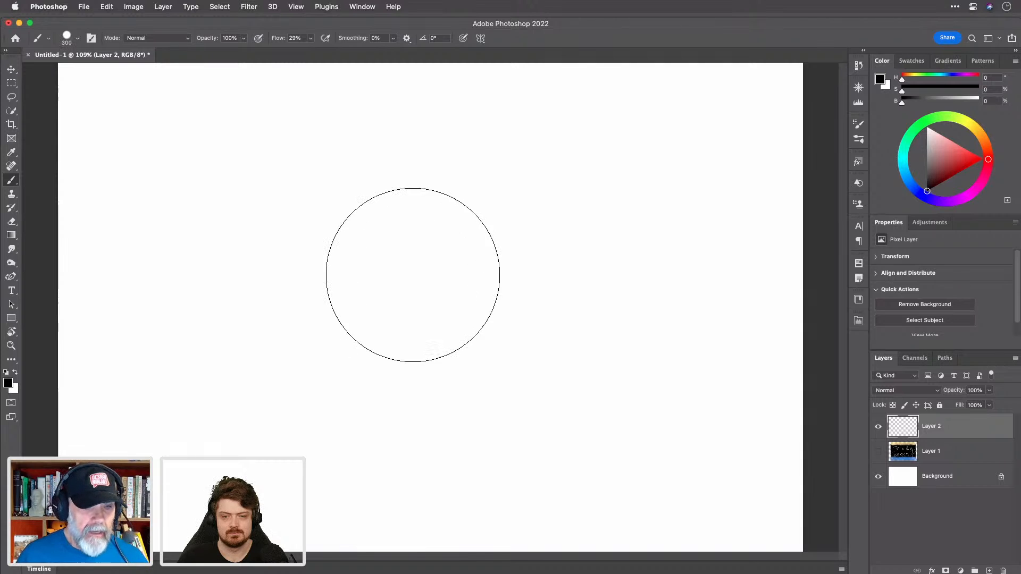
# Step: Reduce the brush size in increments to 50 px
pyautogui.press('[')
pyautogui.press('[')
pyautogui.press('[')
pyautogui.press('[')
pyautogui.press('[')
pyautogui.press('[')
pyautogui.press('[')
pyautogui.press('[')
pyautogui.press('[')
pyautogui.press('[')
pyautogui.press('[')
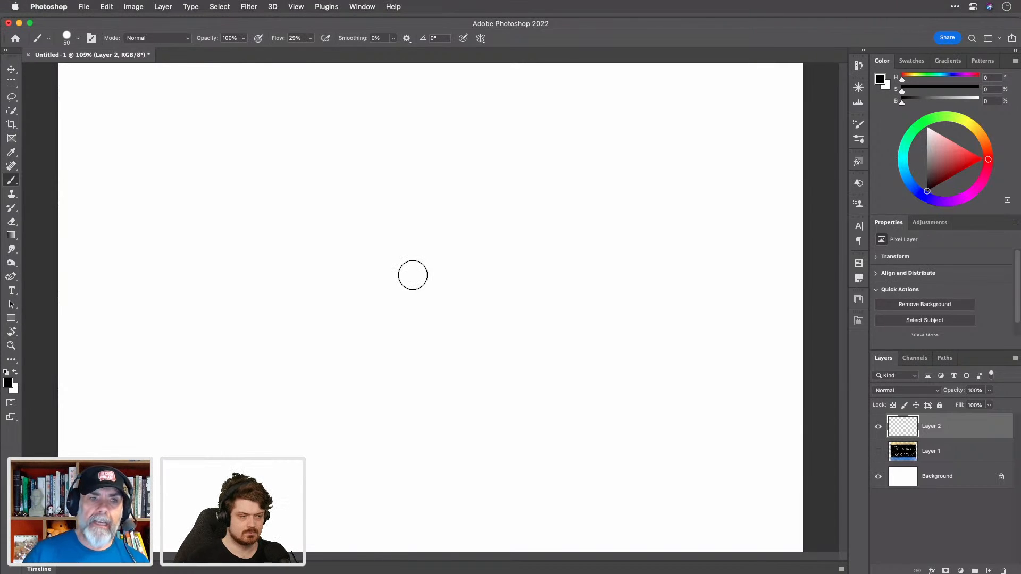
# Step: Paint horizontal test strokes with a soft-edged 206 px brush and a harder 273 px brush, and undo both
pyautogui.moveTo(456, 271)
pyautogui.mouseDown()
pyautogui.moveTo(548, 277)
pyautogui.moveTo(445, 267)
pyautogui.moveTo(573, 279)
pyautogui.moveTo(503, 292)
pyautogui.mouseUp()
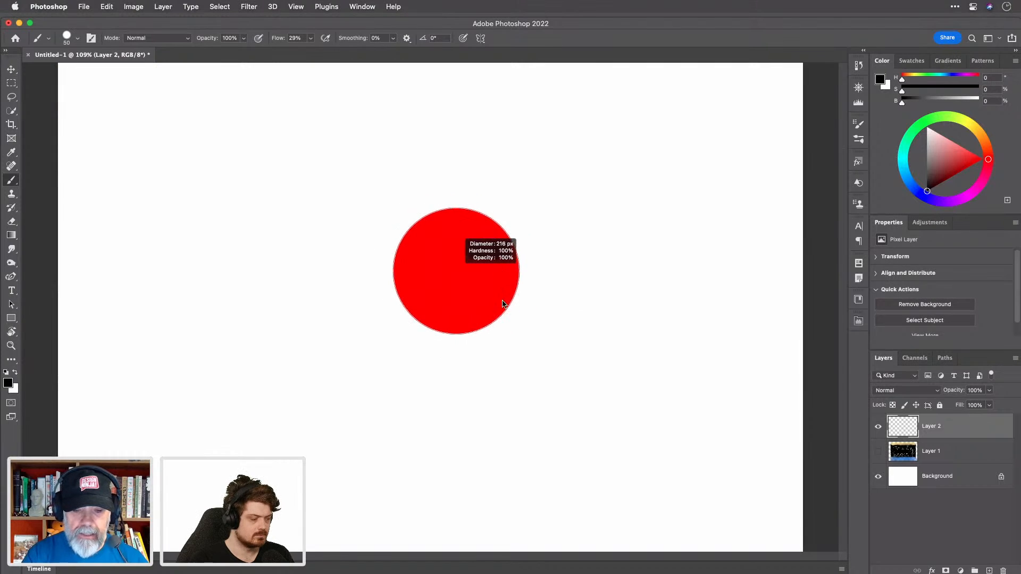
pyautogui.moveTo(496, 405)
pyautogui.mouseDown()
pyautogui.moveTo(478, 135)
pyautogui.moveTo(508, 143)
pyautogui.moveTo(449, 152)
pyautogui.moveTo(468, 151)
pyautogui.moveTo(472, 195)
pyautogui.moveTo(466, 143)
pyautogui.moveTo(468, 171)
pyautogui.moveTo(468, 147)
pyautogui.moveTo(472, 160)
pyautogui.moveTo(494, 165)
pyautogui.moveTo(478, 161)
pyautogui.moveTo(475, 127)
pyautogui.mouseUp()
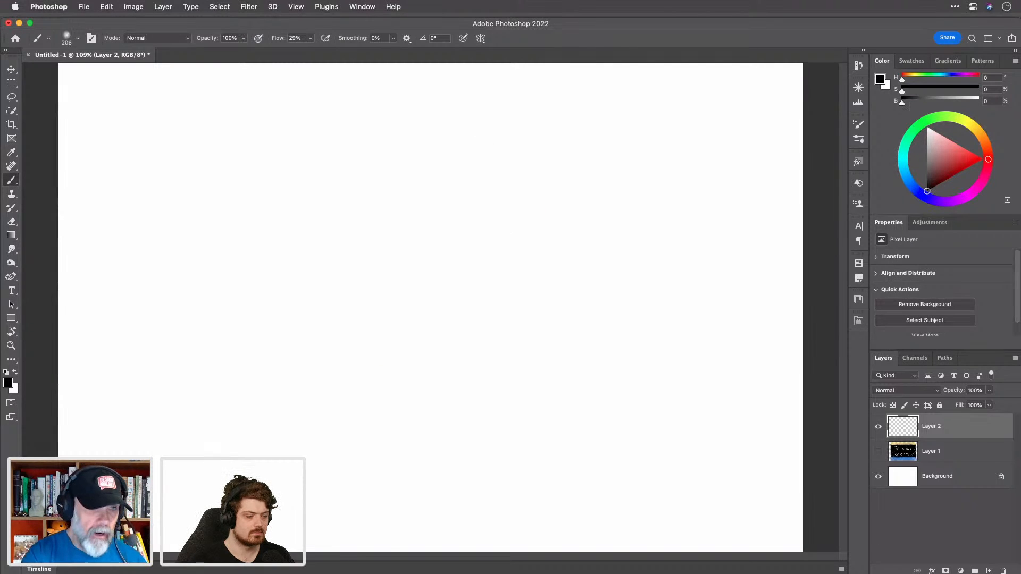
pyautogui.moveTo(196, 195)
pyautogui.mouseDown()
pyautogui.moveTo(643, 180)
pyautogui.moveTo(683, 200)
pyautogui.mouseUp()
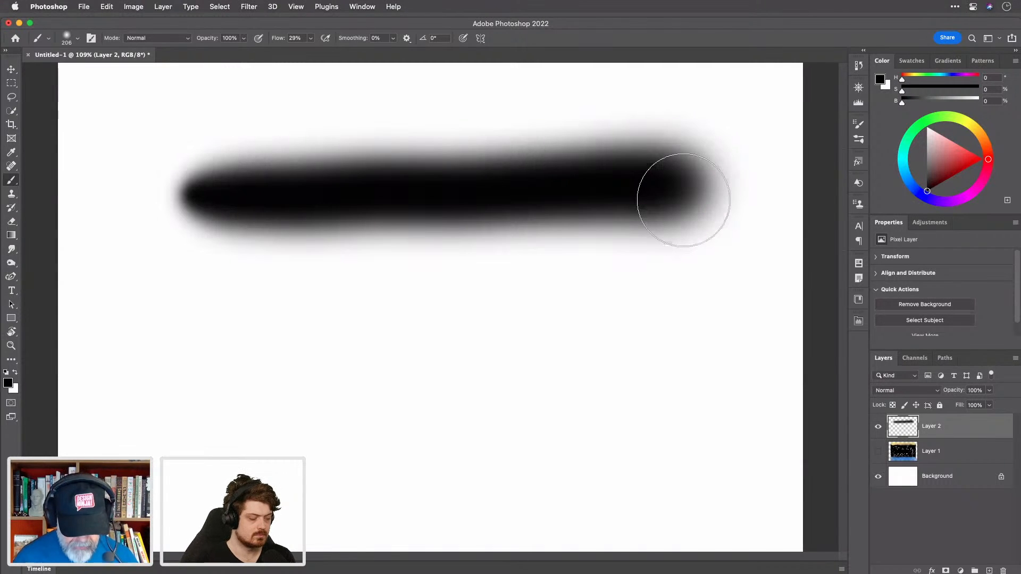
pyautogui.moveTo(563, 270)
pyautogui.mouseDown()
pyautogui.moveTo(583, 268)
pyautogui.moveTo(574, 193)
pyautogui.moveTo(572, 330)
pyautogui.moveTo(570, 295)
pyautogui.mouseUp()
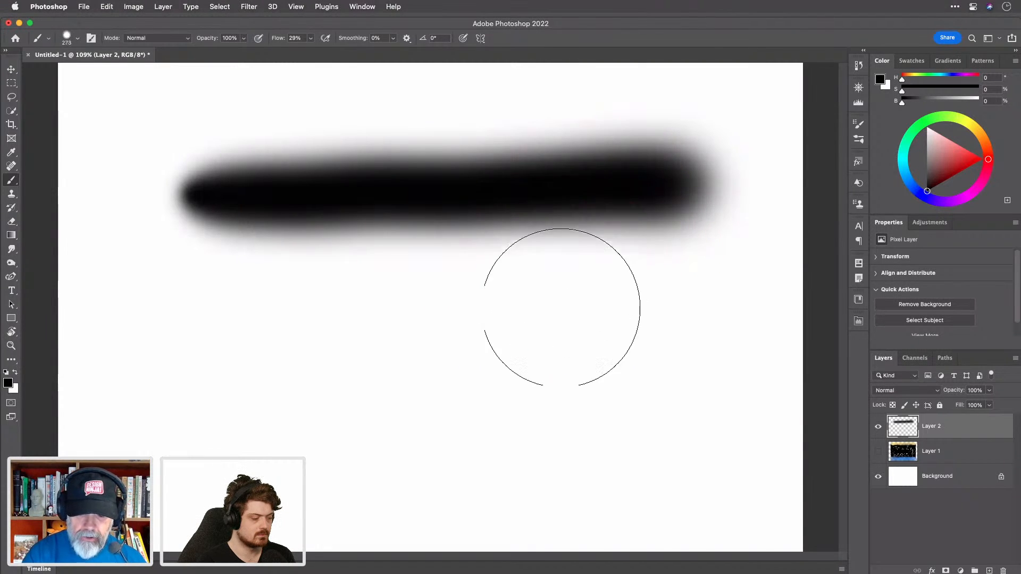
pyautogui.moveTo(250, 290)
pyautogui.mouseDown()
pyautogui.moveTo(672, 289)
pyautogui.moveTo(659, 311)
pyautogui.mouseUp()
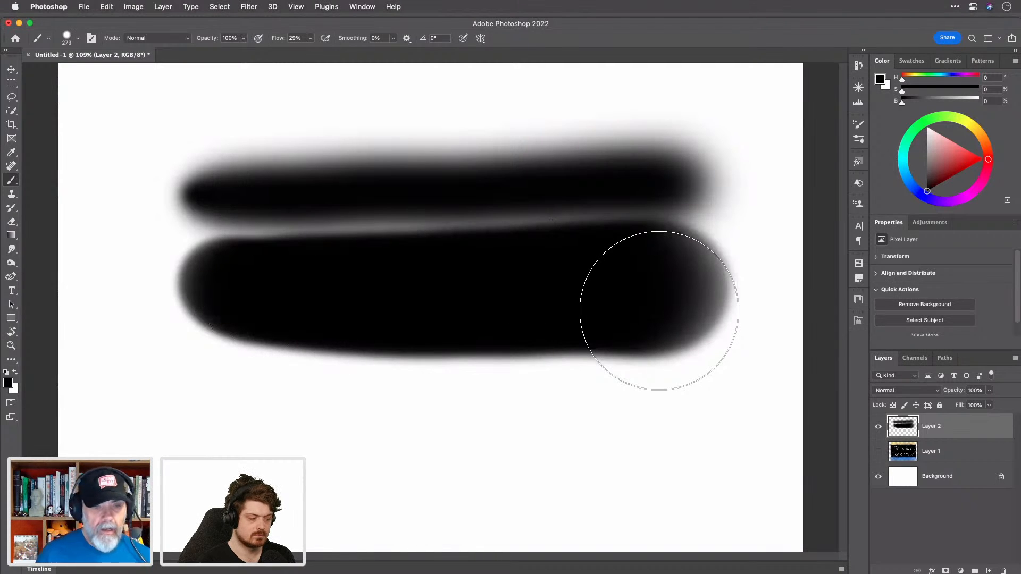
pyautogui.press('super+z')
pyautogui.press('super+z')
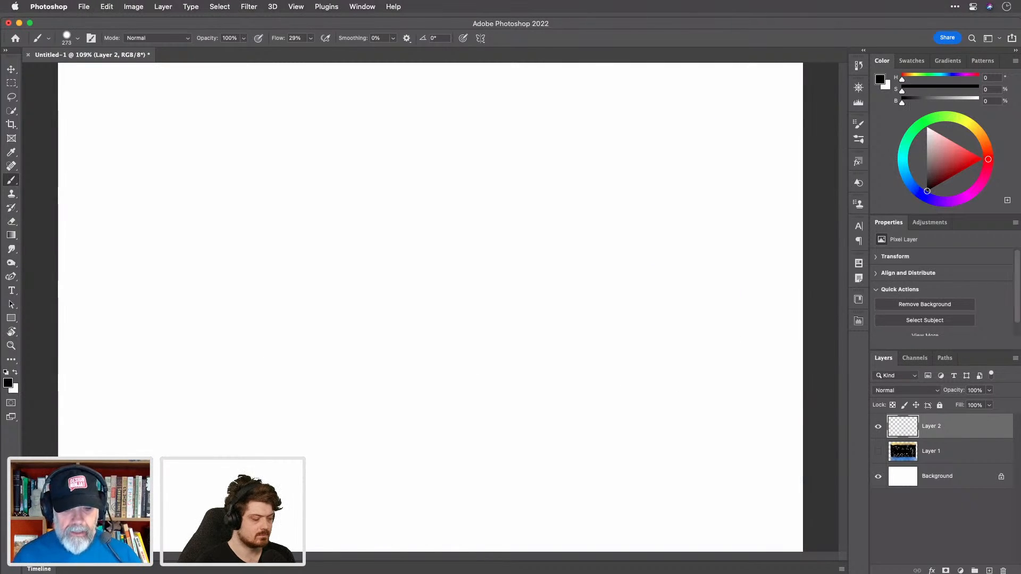
# Step: Resize the brush to 147 px and paint a wide black horizontal stroke across the upper part of the canvas
pyautogui.moveTo(463, 239); pyautogui.dragTo(462, 239)
pyautogui.moveTo(319, 262)
pyautogui.mouseDown()
pyautogui.moveTo(439, 271)
pyautogui.moveTo(449, 198)
pyautogui.moveTo(401, 193)
pyautogui.moveTo(411, 188)
pyautogui.mouseUp()
pyautogui.moveTo(375, 196)
pyautogui.mouseDown()
pyautogui.moveTo(291, 187)
pyautogui.moveTo(325, 184)
pyautogui.mouseUp()
pyautogui.moveTo(159, 157); pyautogui.dragTo(707, 146)
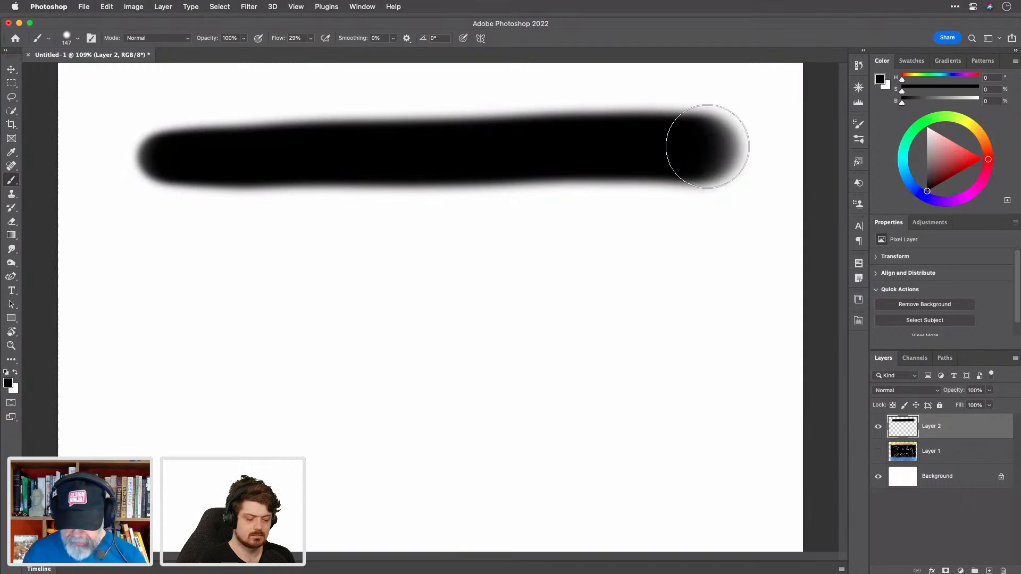
# Step: Paint two overlapping grey bands below the black stroke with the brush at 80 px and 50% opacity
pyautogui.press('[')
pyautogui.press('[')
pyautogui.press('[')
pyautogui.press('[')
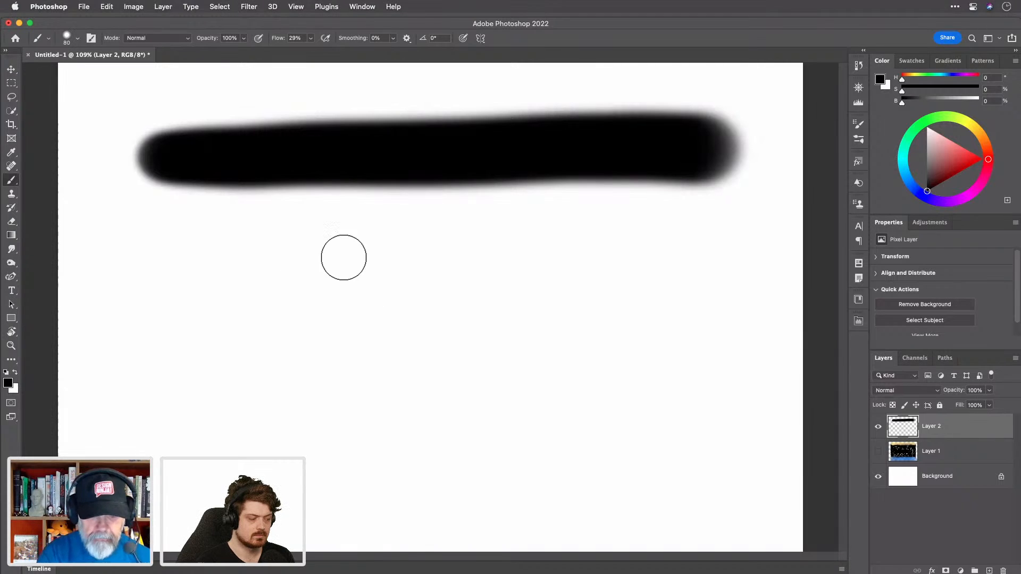
pyautogui.press('5')
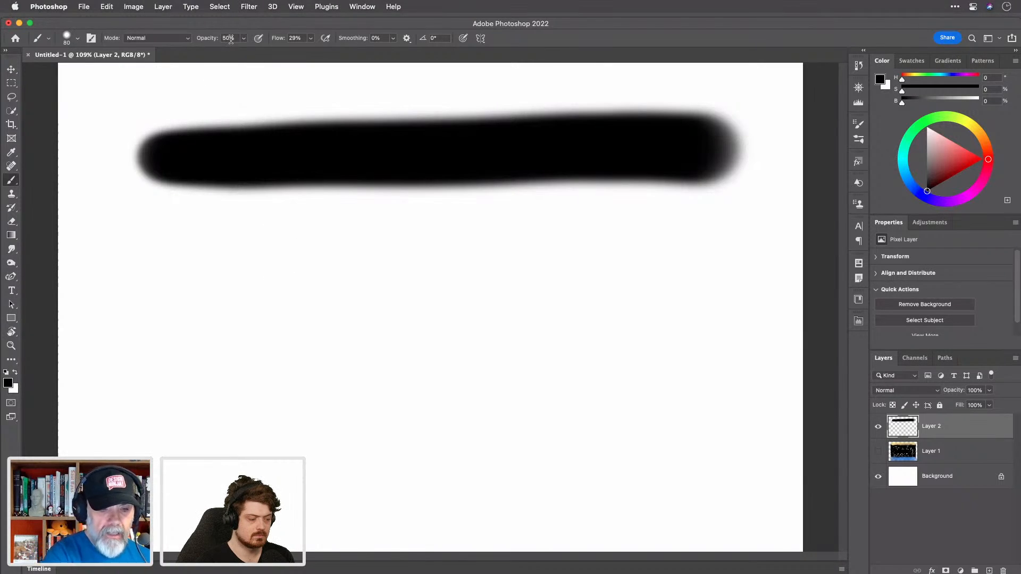
pyautogui.moveTo(166, 247)
pyautogui.mouseDown()
pyautogui.moveTo(728, 238)
pyautogui.moveTo(165, 265)
pyautogui.moveTo(621, 271)
pyautogui.moveTo(719, 262)
pyautogui.moveTo(190, 290)
pyautogui.moveTo(162, 275)
pyautogui.moveTo(670, 282)
pyautogui.moveTo(700, 263)
pyautogui.moveTo(521, 264)
pyautogui.moveTo(279, 289)
pyautogui.moveTo(145, 281)
pyautogui.moveTo(184, 245)
pyautogui.moveTo(603, 266)
pyautogui.moveTo(692, 223)
pyautogui.moveTo(149, 253)
pyautogui.moveTo(351, 221)
pyautogui.moveTo(746, 236)
pyautogui.moveTo(312, 292)
pyautogui.moveTo(170, 286)
pyautogui.moveTo(317, 235)
pyautogui.moveTo(705, 242)
pyautogui.mouseUp()
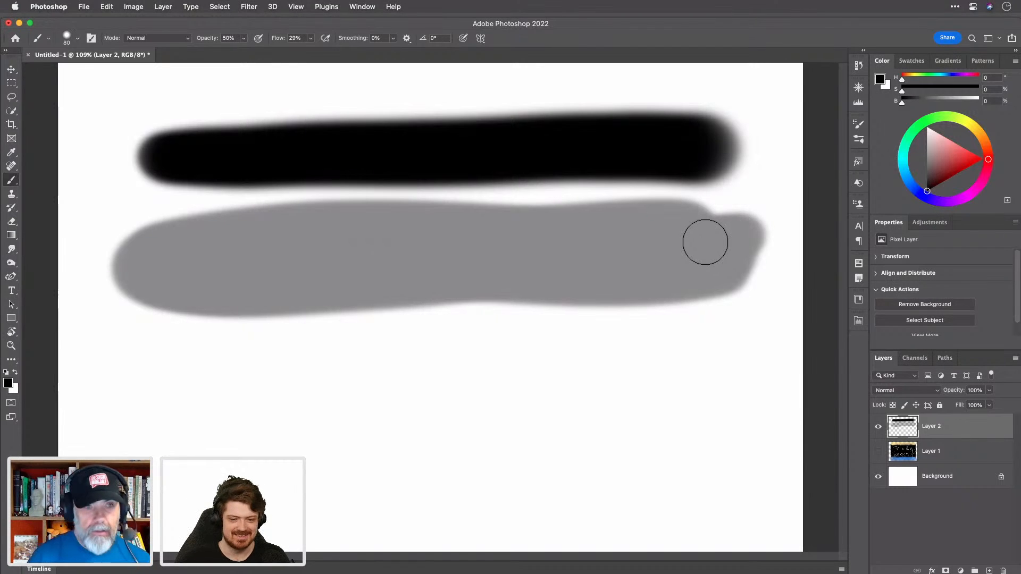
pyautogui.moveTo(144, 315)
pyautogui.mouseDown()
pyautogui.moveTo(624, 317)
pyautogui.moveTo(710, 297)
pyautogui.moveTo(172, 320)
pyautogui.moveTo(155, 298)
pyautogui.moveTo(388, 286)
pyautogui.moveTo(585, 301)
pyautogui.moveTo(733, 296)
pyautogui.moveTo(681, 279)
pyautogui.moveTo(255, 305)
pyautogui.moveTo(132, 301)
pyautogui.moveTo(217, 285)
pyautogui.moveTo(492, 298)
pyautogui.moveTo(726, 279)
pyautogui.moveTo(627, 265)
pyautogui.moveTo(152, 298)
pyautogui.moveTo(138, 280)
pyautogui.moveTo(397, 271)
pyautogui.moveTo(632, 285)
pyautogui.moveTo(759, 270)
pyautogui.moveTo(139, 315)
pyautogui.mouseUp()
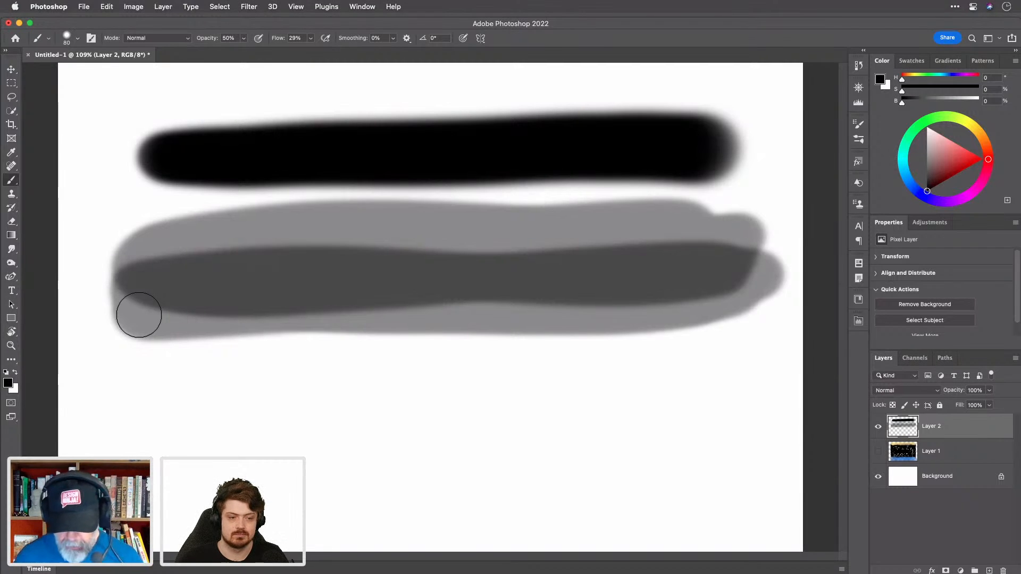
# Step: Switch the brush opacity through 100%, 10% and 20%, and return it to 100%
pyautogui.press('0')
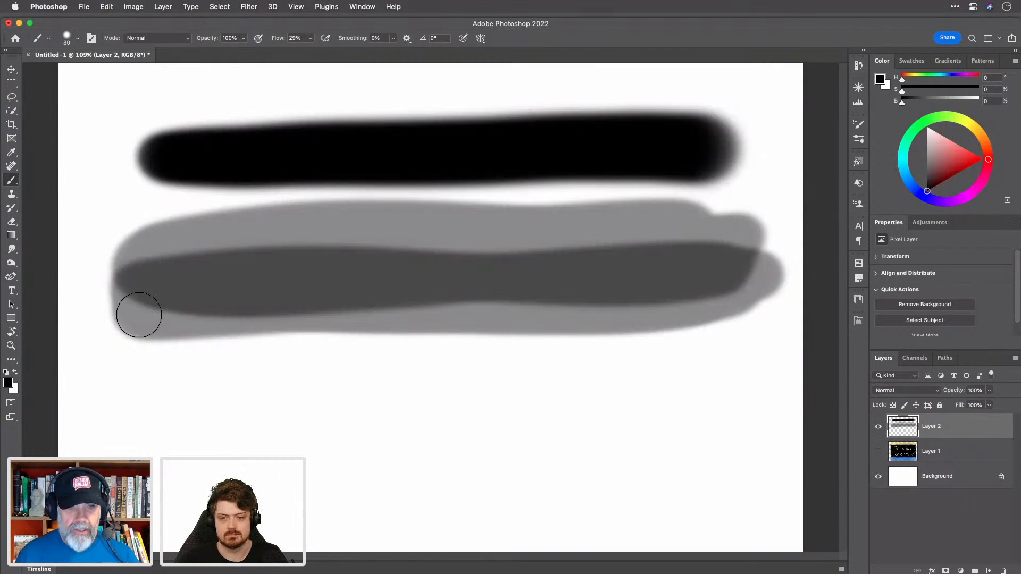
pyautogui.press('1')
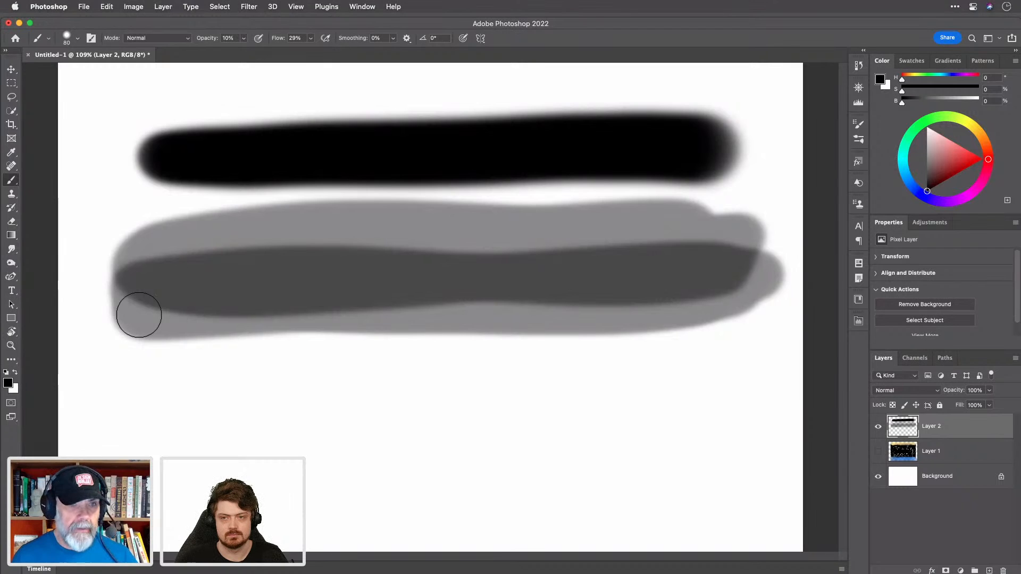
pyautogui.press('2')
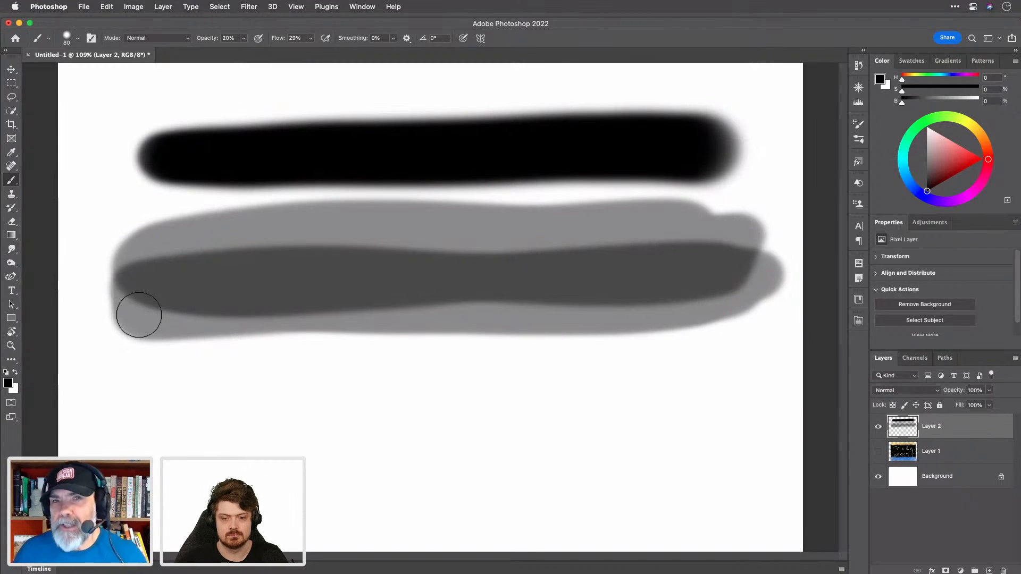
pyautogui.press('0')
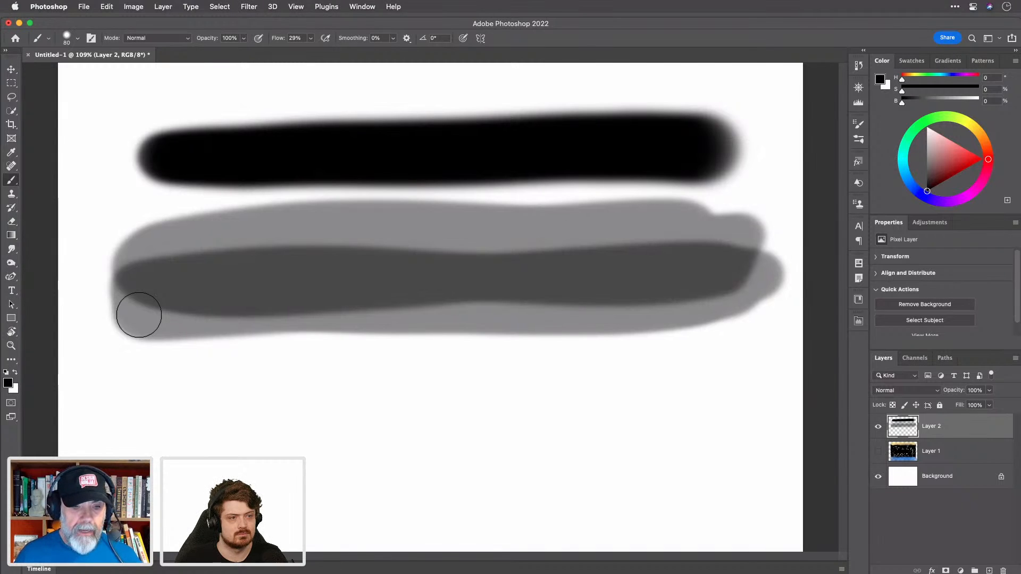
# Step: Paint two black test strokes at full opacity along the lower edge of the grey bands and undo them
pyautogui.moveTo(212, 330); pyautogui.dragTo(314, 330)
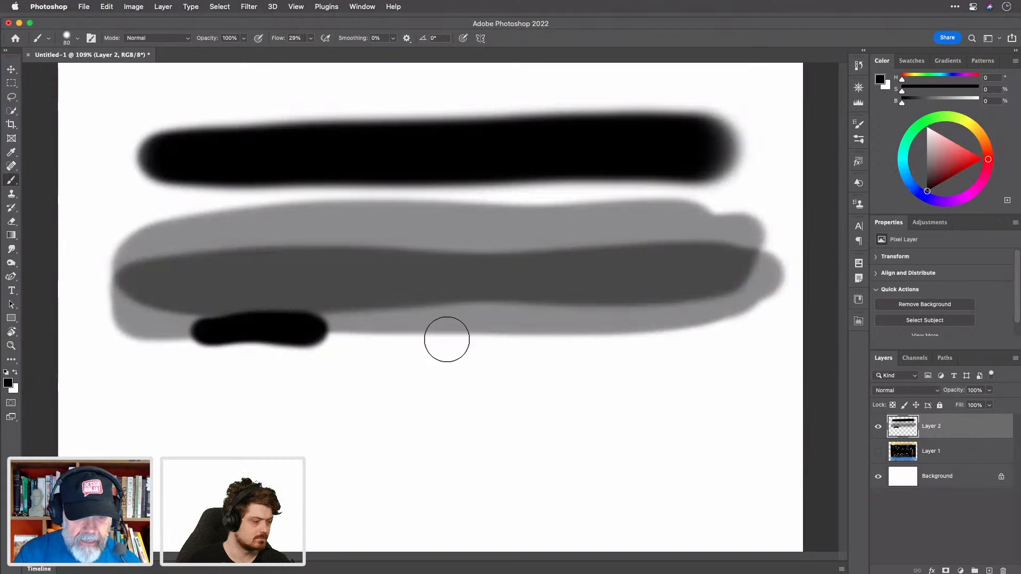
pyautogui.moveTo(353, 325); pyautogui.dragTo(619, 332)
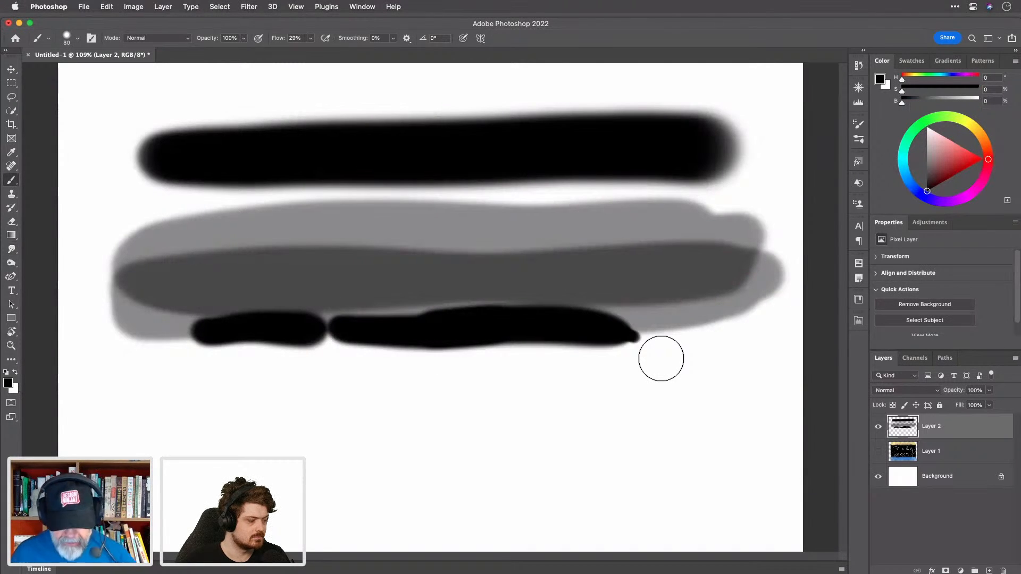
pyautogui.press('super+z')
pyautogui.press('super+z')
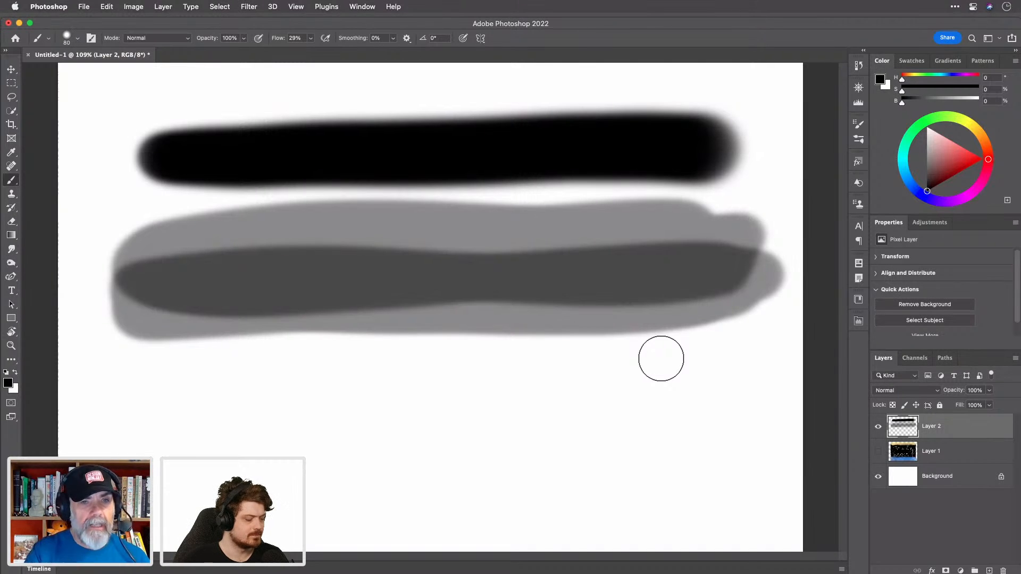
# Step: Raise the brush flow to 100%, try a thick black band below the grey ones, and undo it
pyautogui.click(310, 38)
pyautogui.moveTo(283, 41)
pyautogui.mouseDown()
pyautogui.moveTo(275, 37)
pyautogui.moveTo(328, 29)
pyautogui.moveTo(223, 26)
pyautogui.moveTo(311, 18)
pyautogui.moveTo(284, 30)
pyautogui.moveTo(307, 31)
pyautogui.mouseUp()
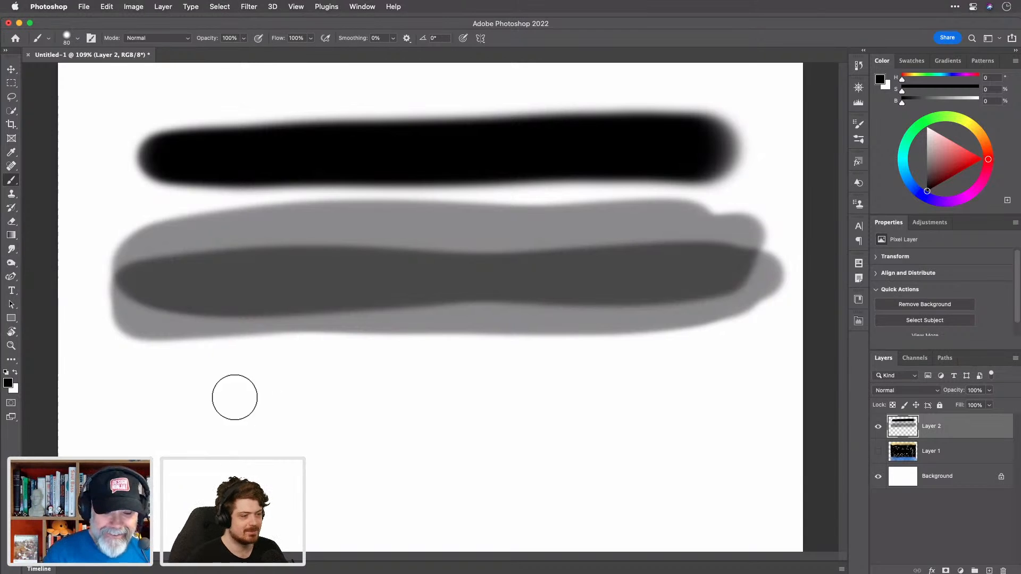
pyautogui.moveTo(171, 386); pyautogui.dragTo(690, 345)
pyautogui.moveTo(200, 384)
pyautogui.mouseDown()
pyautogui.moveTo(587, 377)
pyautogui.moveTo(725, 359)
pyautogui.moveTo(613, 359)
pyautogui.moveTo(270, 398)
pyautogui.moveTo(135, 396)
pyautogui.moveTo(683, 384)
pyautogui.moveTo(657, 374)
pyautogui.moveTo(131, 409)
pyautogui.moveTo(692, 387)
pyautogui.moveTo(153, 421)
pyautogui.moveTo(413, 405)
pyautogui.moveTo(687, 402)
pyautogui.moveTo(714, 412)
pyautogui.mouseUp()
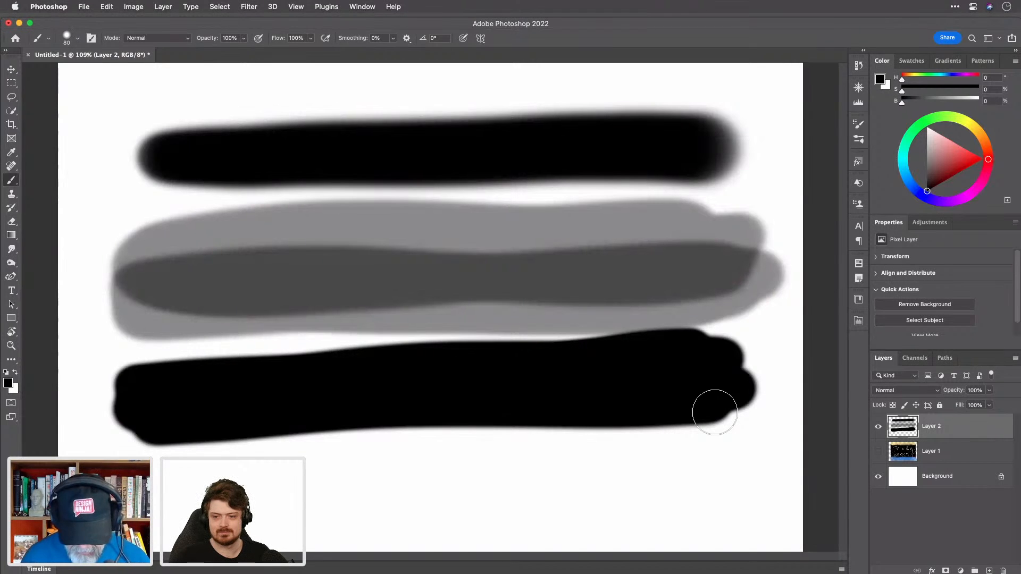
pyautogui.press('super+z')
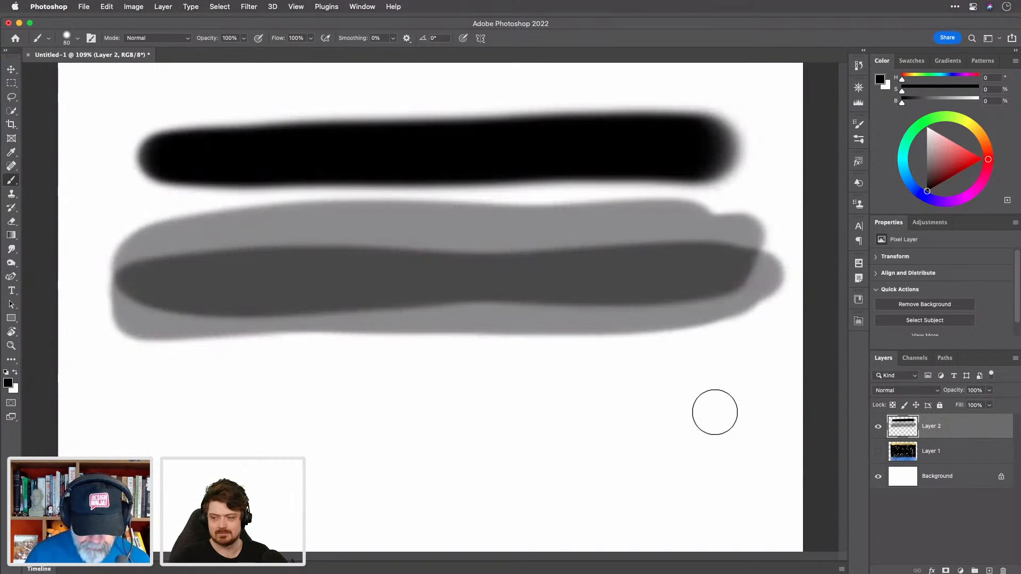
# Step: Try a short black stroke below the grey bands at 100% opacity and 30% flow, and undo it
pyautogui.press('1')
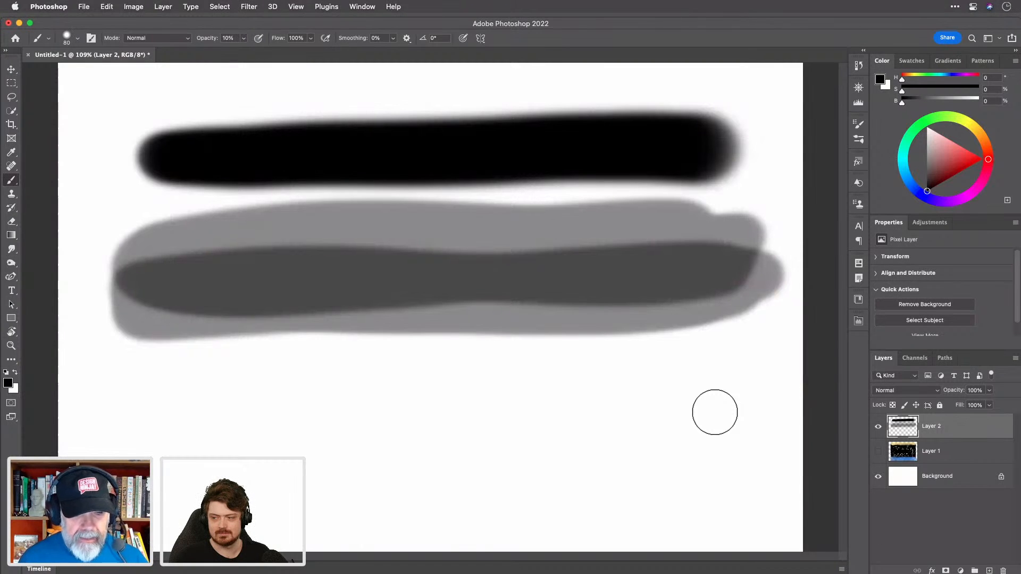
pyautogui.press('0')
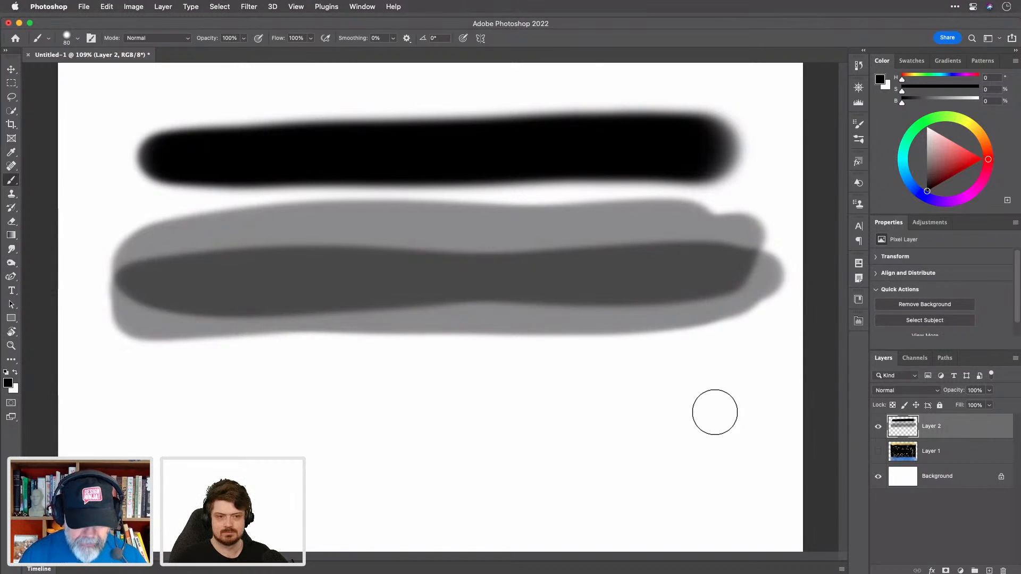
pyautogui.hotkey('shift', '3')
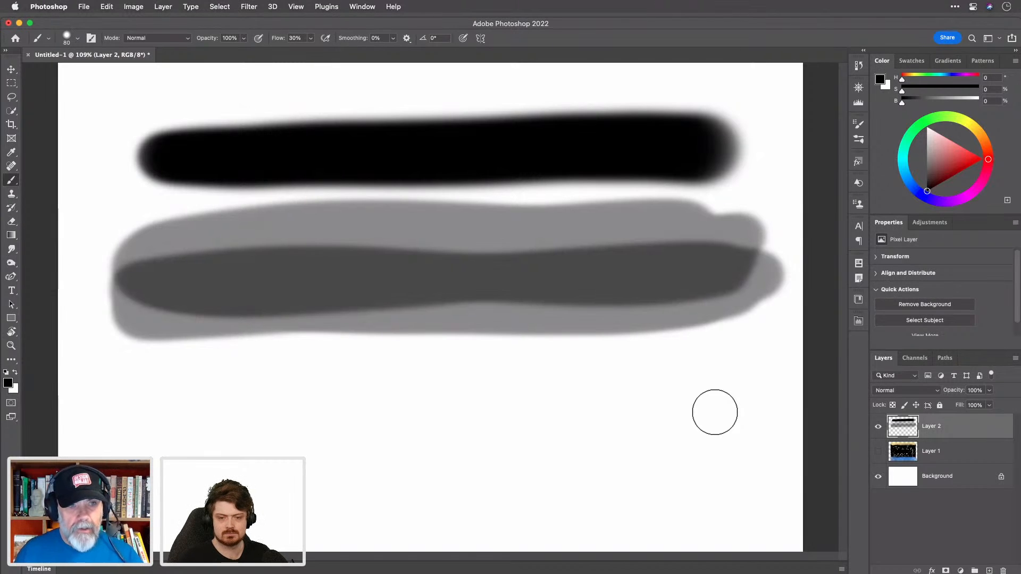
pyautogui.moveTo(167, 386); pyautogui.dragTo(459, 387)
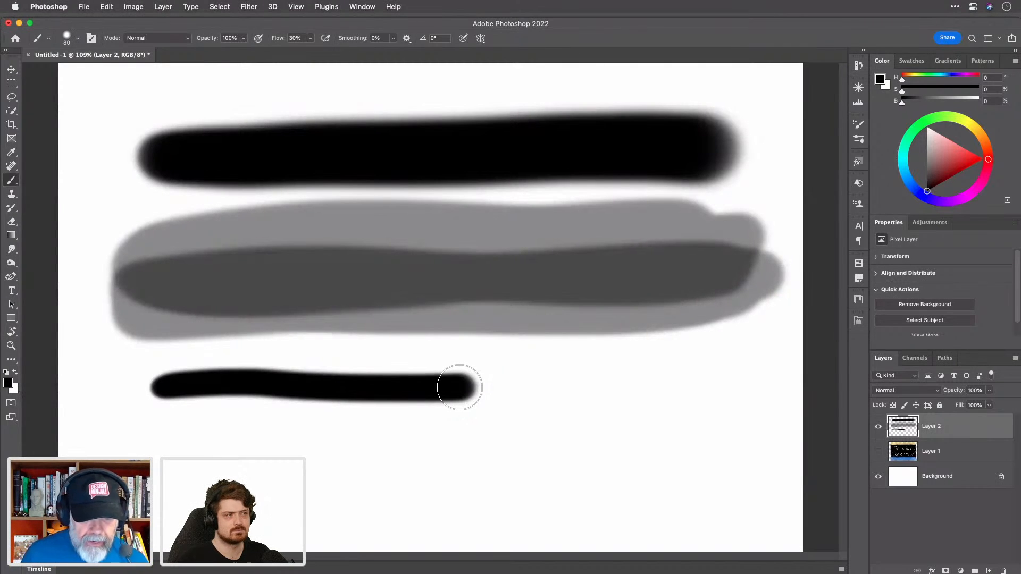
pyautogui.press('super+z')
# Step: Set the brush opacity to 30%, paint a light grey test band below the existing ones, and undo it
pyautogui.press('3')
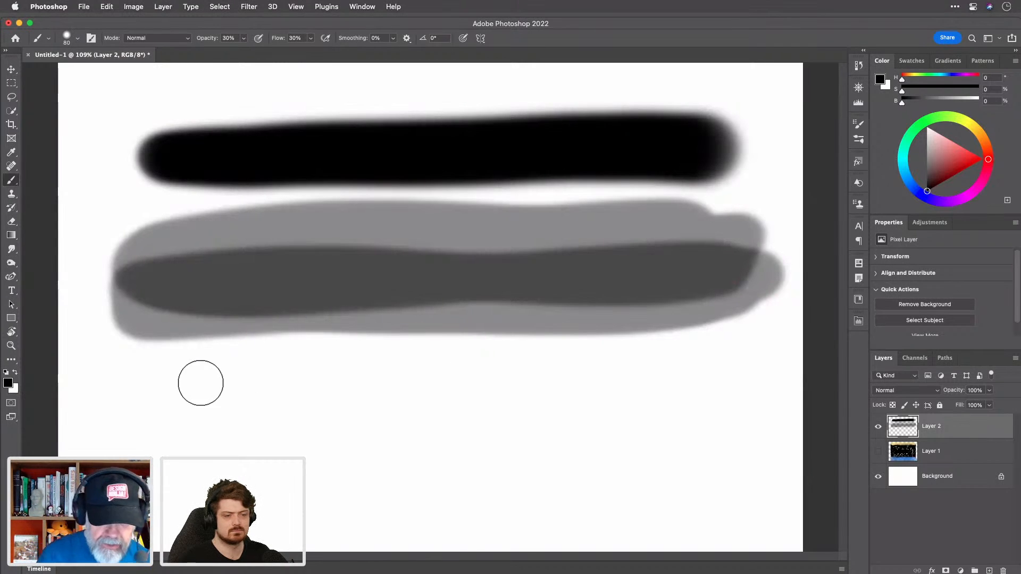
pyautogui.moveTo(174, 380)
pyautogui.mouseDown()
pyautogui.moveTo(466, 387)
pyautogui.moveTo(706, 355)
pyautogui.moveTo(440, 397)
pyautogui.moveTo(152, 407)
pyautogui.moveTo(228, 396)
pyautogui.moveTo(434, 409)
pyautogui.moveTo(664, 402)
pyautogui.moveTo(721, 378)
pyautogui.moveTo(203, 439)
pyautogui.moveTo(215, 412)
pyautogui.moveTo(523, 434)
pyautogui.moveTo(724, 421)
pyautogui.moveTo(567, 415)
pyautogui.moveTo(243, 461)
pyautogui.moveTo(204, 435)
pyautogui.moveTo(688, 436)
pyautogui.mouseUp()
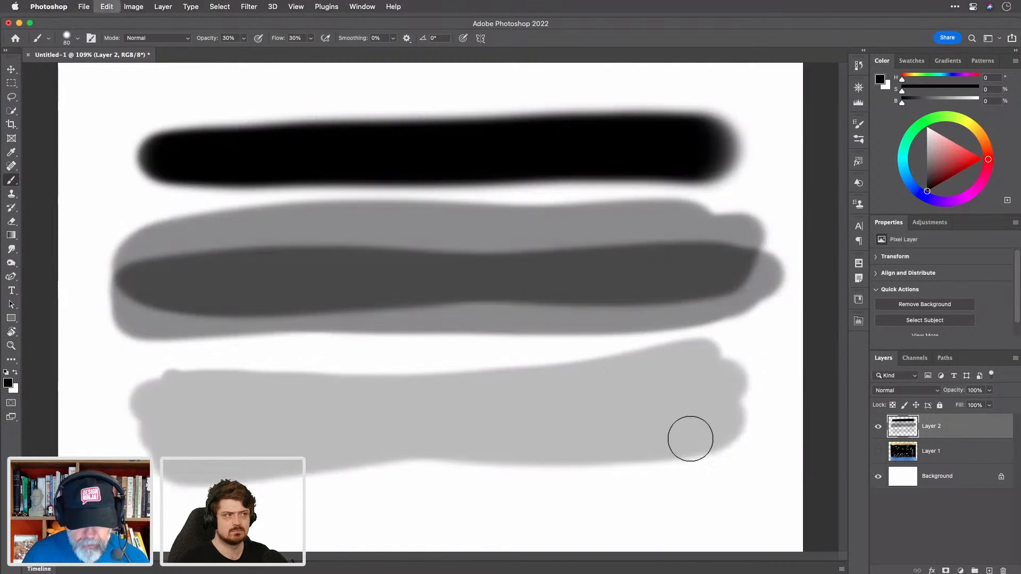
pyautogui.press('super+z')
# Step: Set the brush flow to 70%, paint a test stroke on the empty lower canvas, and undo it
pyautogui.hotkey('shift', '7')
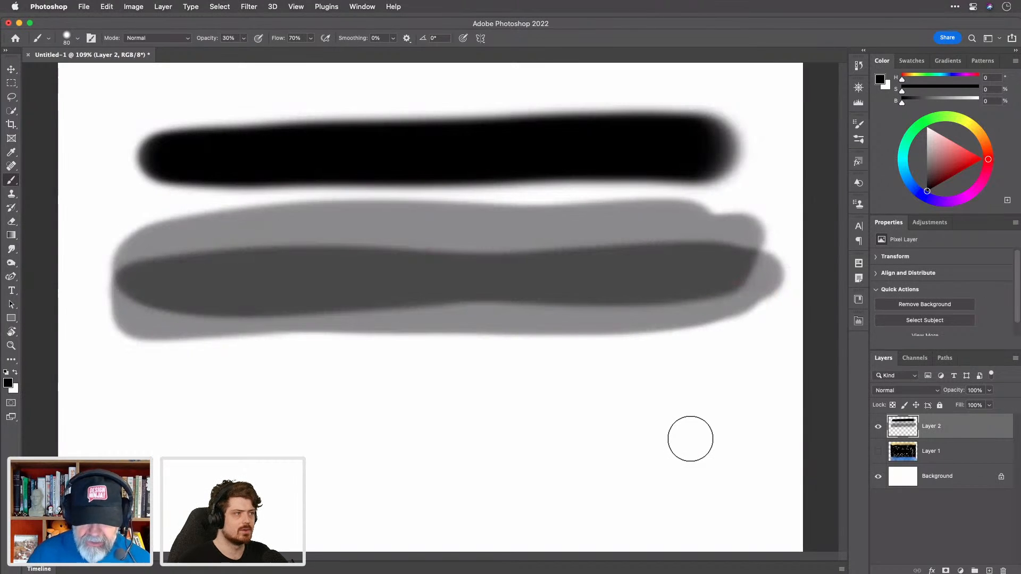
pyautogui.moveTo(184, 383)
pyautogui.mouseDown()
pyautogui.moveTo(414, 396)
pyautogui.moveTo(695, 378)
pyautogui.moveTo(392, 417)
pyautogui.moveTo(201, 405)
pyautogui.moveTo(535, 427)
pyautogui.moveTo(374, 455)
pyautogui.mouseUp()
pyautogui.press('super+z')
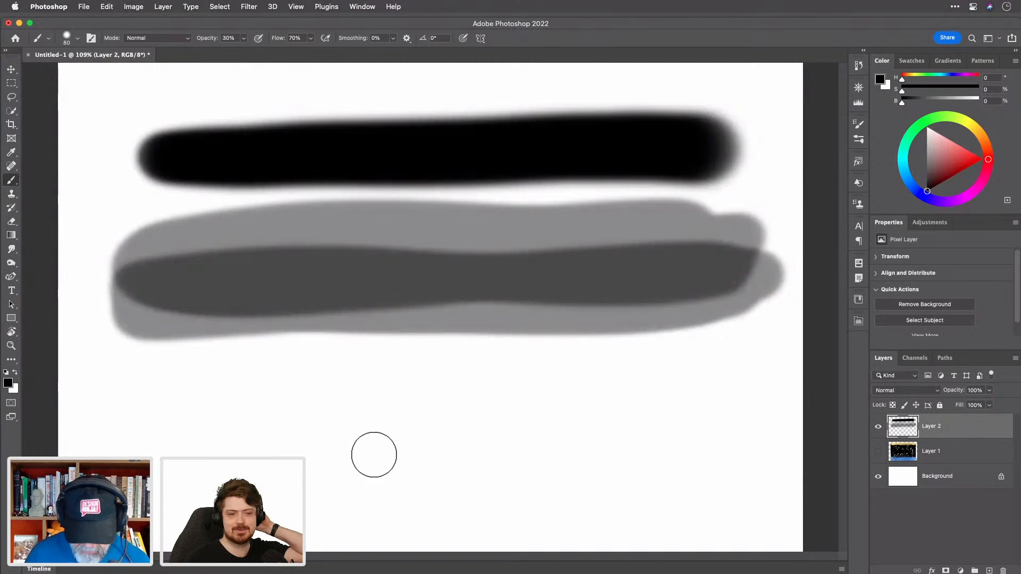
# Step: Try a light grey band at 30% opacity and 20% flow, set the brush to 70% opacity and 10% flow, and undo the band
pyautogui.hotkey('shift', '2')
pyautogui.moveTo(234, 420)
pyautogui.mouseDown()
pyautogui.moveTo(334, 415)
pyautogui.moveTo(526, 434)
pyautogui.moveTo(701, 424)
pyautogui.moveTo(548, 431)
pyautogui.moveTo(297, 467)
pyautogui.moveTo(236, 454)
pyautogui.moveTo(671, 450)
pyautogui.mouseUp()
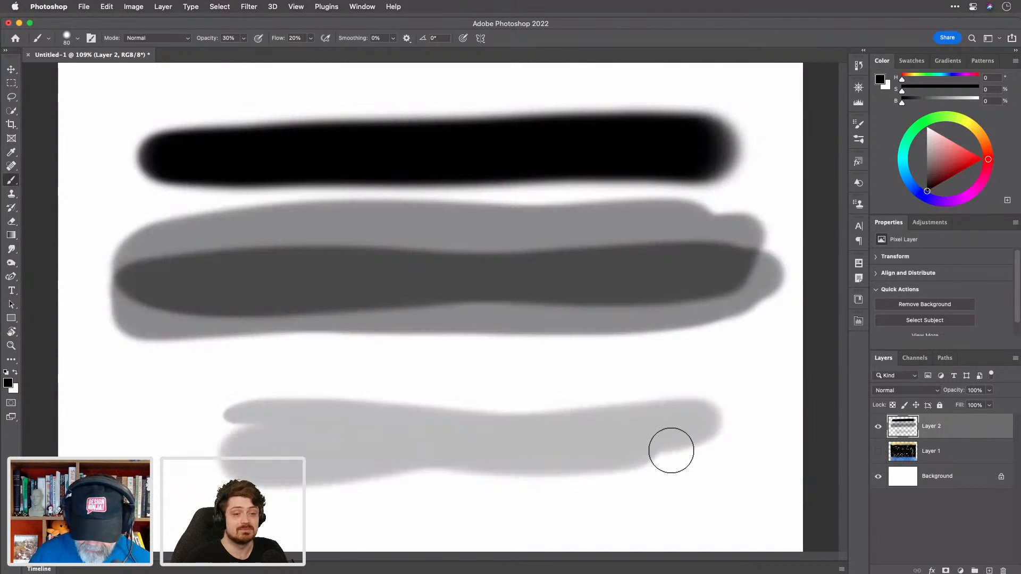
pyautogui.hotkey('shift', '7')
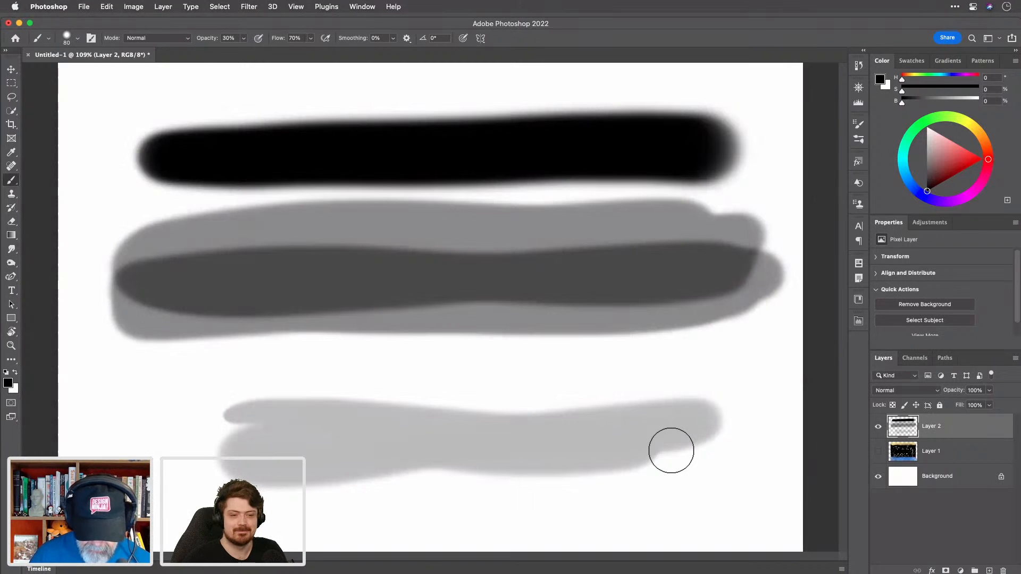
pyautogui.press('0')
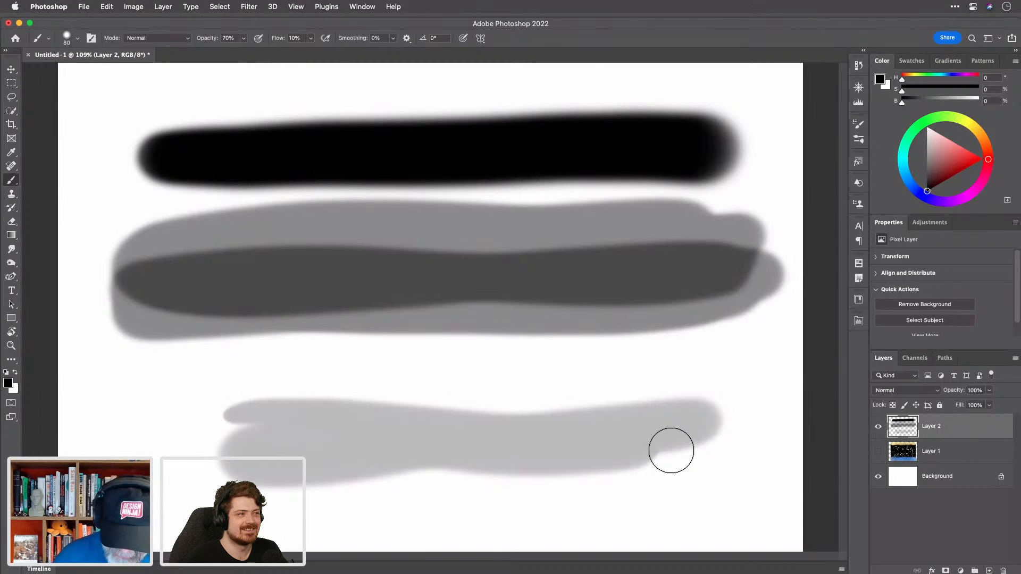
pyautogui.press('super+z')
# Step: Fill the lower canvas with one continuous test stroke at 70% opacity and 10% flow, add an overlapping stroke, and undo the overlapping one
pyautogui.moveTo(201, 384)
pyautogui.mouseDown()
pyautogui.moveTo(549, 412)
pyautogui.moveTo(655, 384)
pyautogui.moveTo(277, 450)
pyautogui.moveTo(281, 421)
pyautogui.moveTo(599, 436)
pyautogui.moveTo(672, 406)
pyautogui.moveTo(230, 467)
pyautogui.moveTo(327, 439)
pyautogui.moveTo(531, 452)
pyautogui.moveTo(693, 433)
pyautogui.moveTo(520, 435)
pyautogui.moveTo(289, 481)
pyautogui.moveTo(200, 459)
pyautogui.moveTo(415, 446)
pyautogui.moveTo(633, 460)
pyautogui.moveTo(691, 429)
pyautogui.moveTo(458, 424)
pyautogui.moveTo(174, 440)
pyautogui.moveTo(369, 400)
pyautogui.moveTo(627, 418)
pyautogui.moveTo(662, 383)
pyautogui.moveTo(165, 413)
pyautogui.moveTo(412, 381)
pyautogui.moveTo(660, 386)
pyautogui.moveTo(640, 357)
pyautogui.moveTo(319, 405)
pyautogui.moveTo(150, 395)
pyautogui.moveTo(415, 359)
pyautogui.moveTo(722, 358)
pyautogui.moveTo(647, 320)
pyautogui.moveTo(264, 386)
pyautogui.moveTo(138, 370)
pyautogui.moveTo(426, 331)
pyautogui.moveTo(677, 344)
pyautogui.moveTo(557, 310)
pyautogui.moveTo(333, 391)
pyautogui.moveTo(185, 358)
pyautogui.moveTo(700, 390)
pyautogui.moveTo(607, 353)
pyautogui.moveTo(208, 451)
pyautogui.moveTo(257, 377)
pyautogui.moveTo(567, 430)
pyautogui.moveTo(529, 385)
pyautogui.mouseUp()
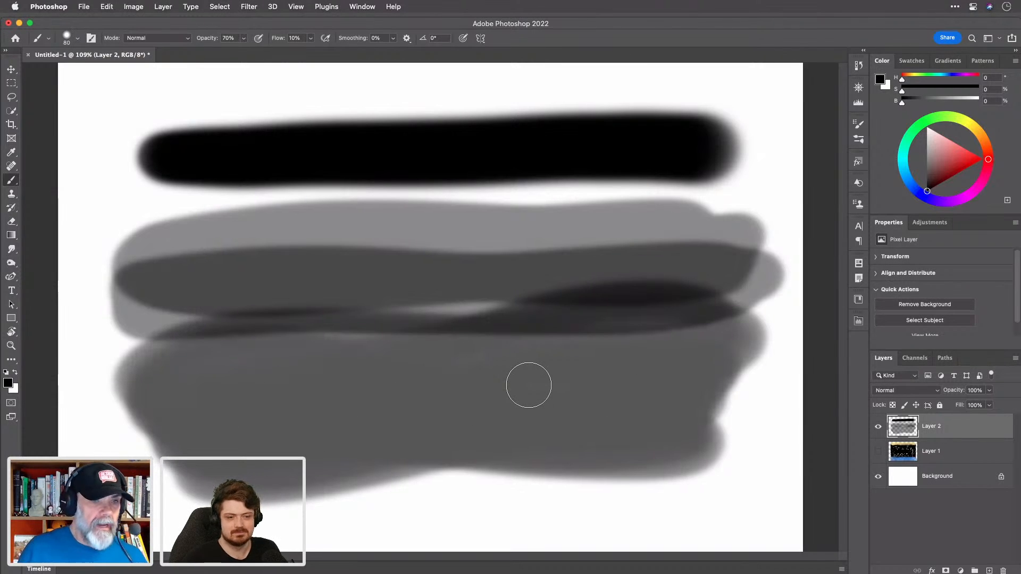
pyautogui.moveTo(251, 421)
pyautogui.mouseDown()
pyautogui.moveTo(271, 415)
pyautogui.moveTo(671, 411)
pyautogui.moveTo(363, 419)
pyautogui.moveTo(233, 439)
pyautogui.moveTo(604, 419)
pyautogui.moveTo(224, 463)
pyautogui.moveTo(578, 400)
pyautogui.moveTo(510, 430)
pyautogui.moveTo(227, 461)
pyautogui.moveTo(635, 410)
pyautogui.moveTo(677, 468)
pyautogui.mouseUp()
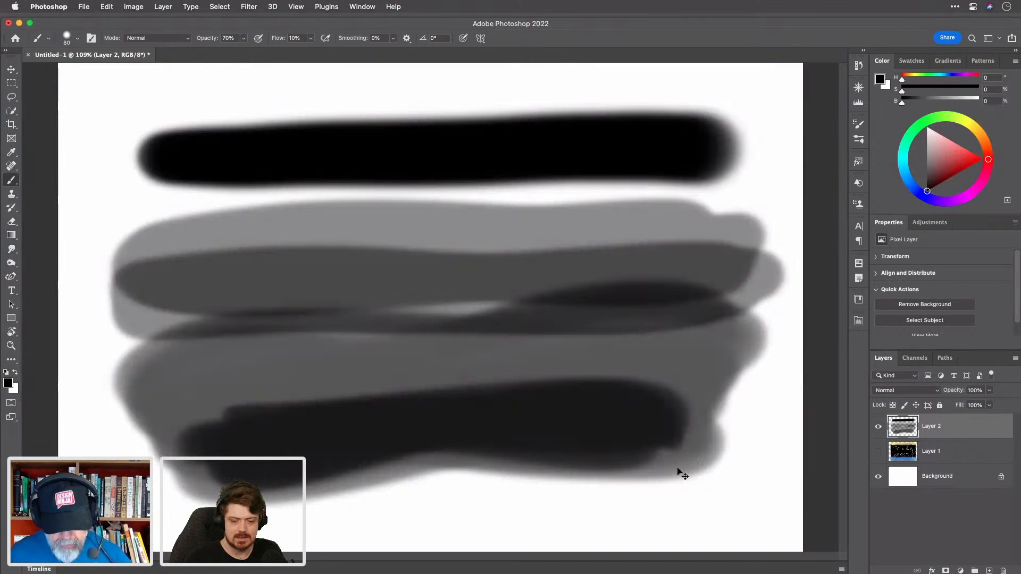
pyautogui.press('super+z')
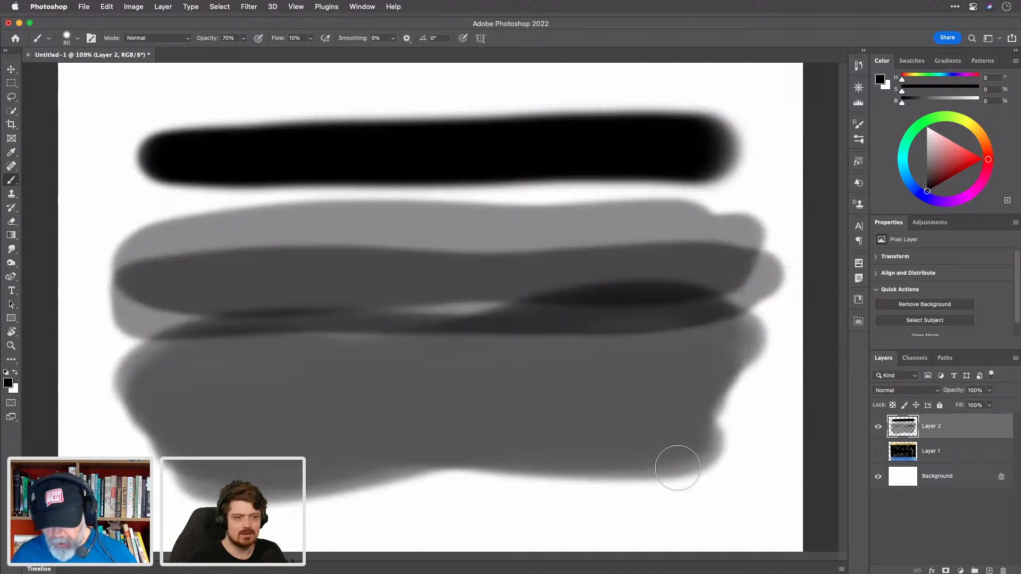
# Step: Replace the test-stroke layer with a new empty layer and set the brush opacity and flow to 100%
pyautogui.press('Delete')
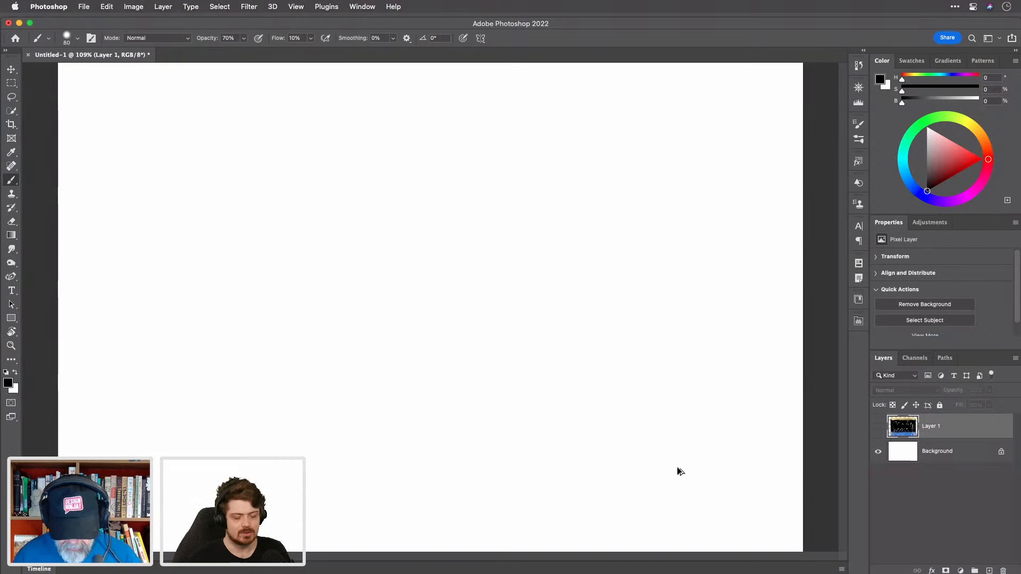
pyautogui.press('alt+shift+super+n')
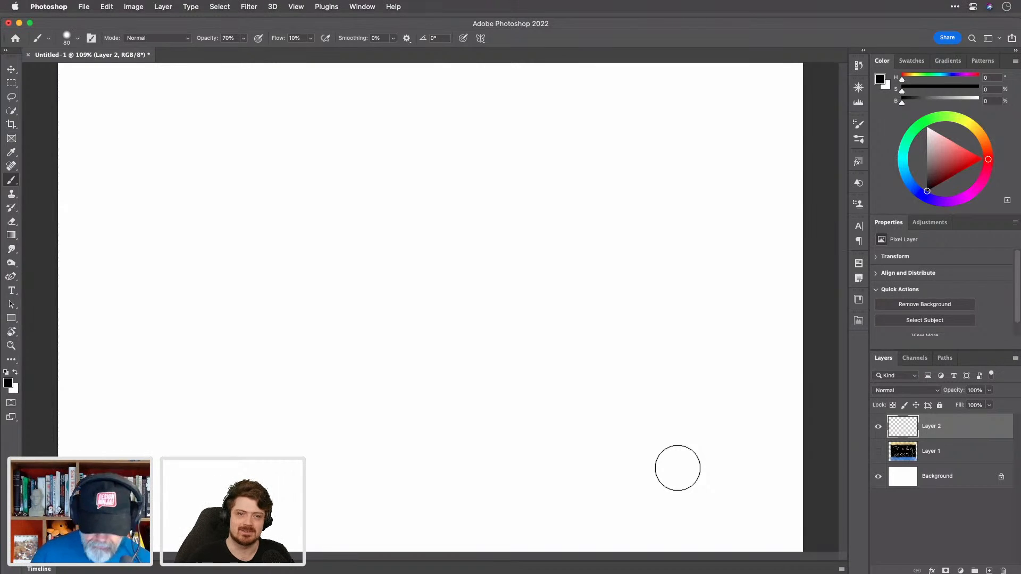
pyautogui.hotkey('shift', '0')
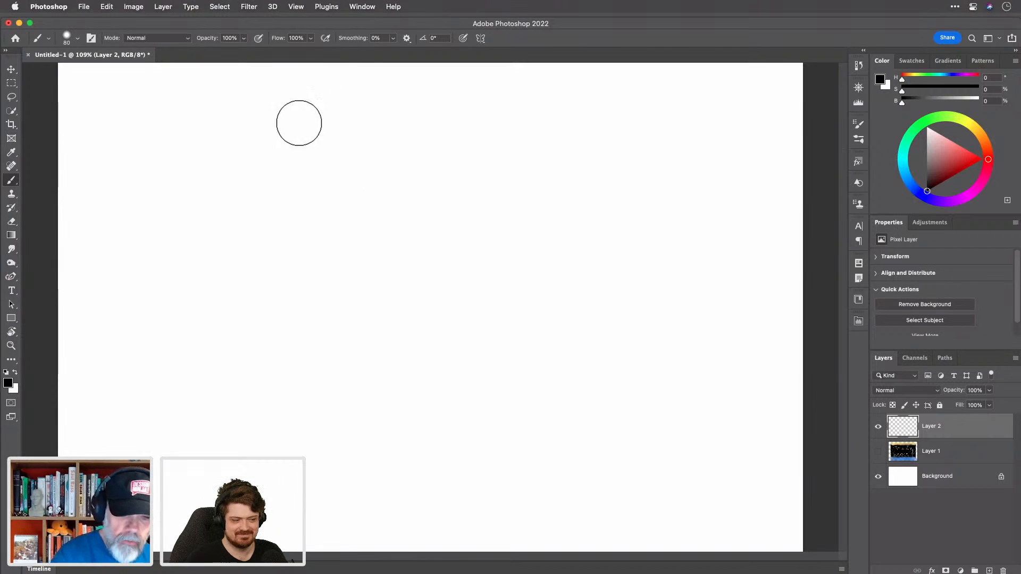
# Step: Reduce the brush size to 35 px
pyautogui.press('[')
pyautogui.press('[')
pyautogui.press('[')
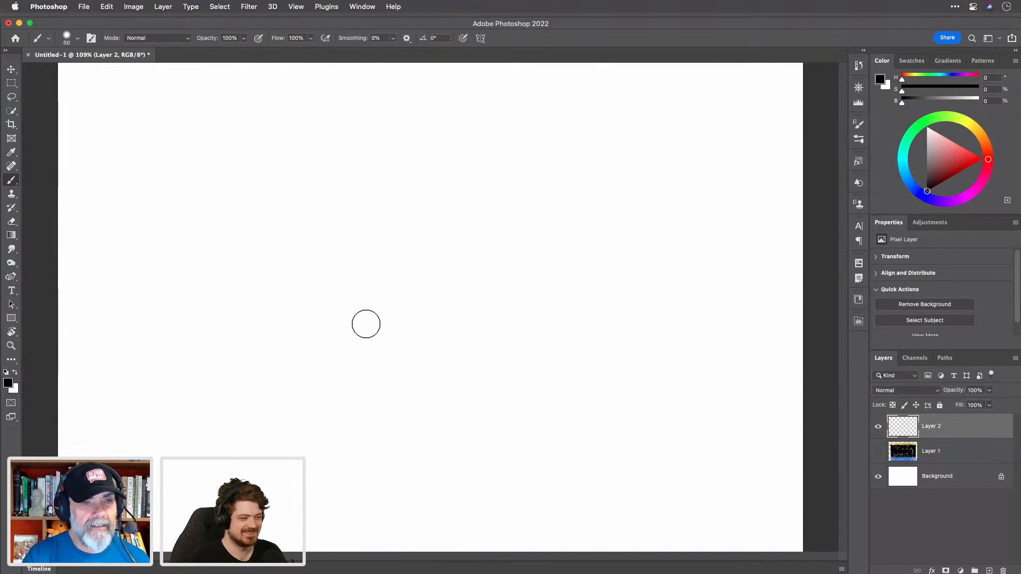
pyautogui.press('[')
pyautogui.press('[')
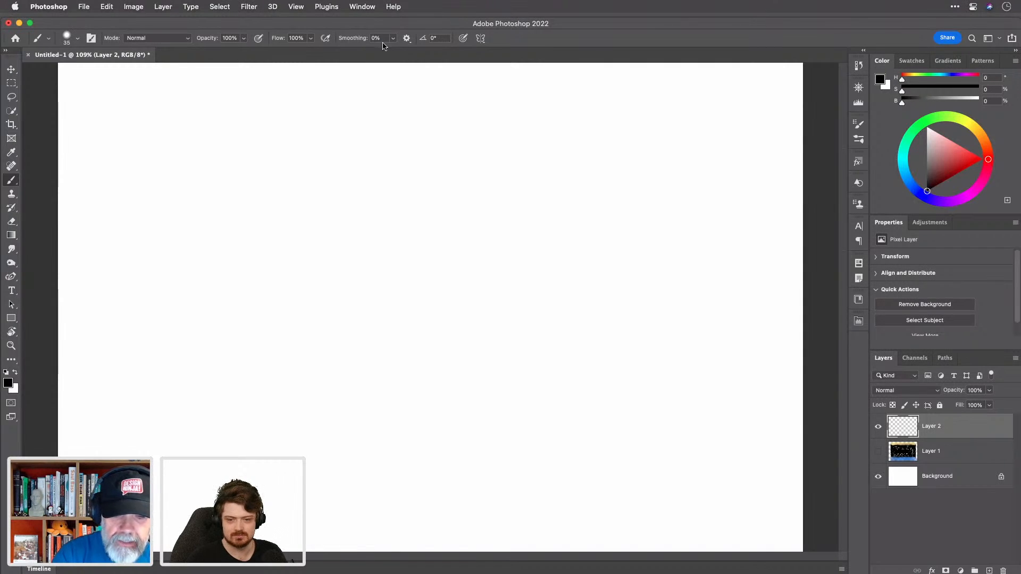
# Step: Paint one wavy black stroke across the canvas at 0% smoothing and two more below it at 100% smoothing
pyautogui.moveTo(119, 243)
pyautogui.mouseDown()
pyautogui.moveTo(181, 215)
pyautogui.moveTo(415, 224)
pyautogui.moveTo(587, 177)
pyautogui.moveTo(651, 184)
pyautogui.moveTo(728, 173)
pyautogui.mouseUp()
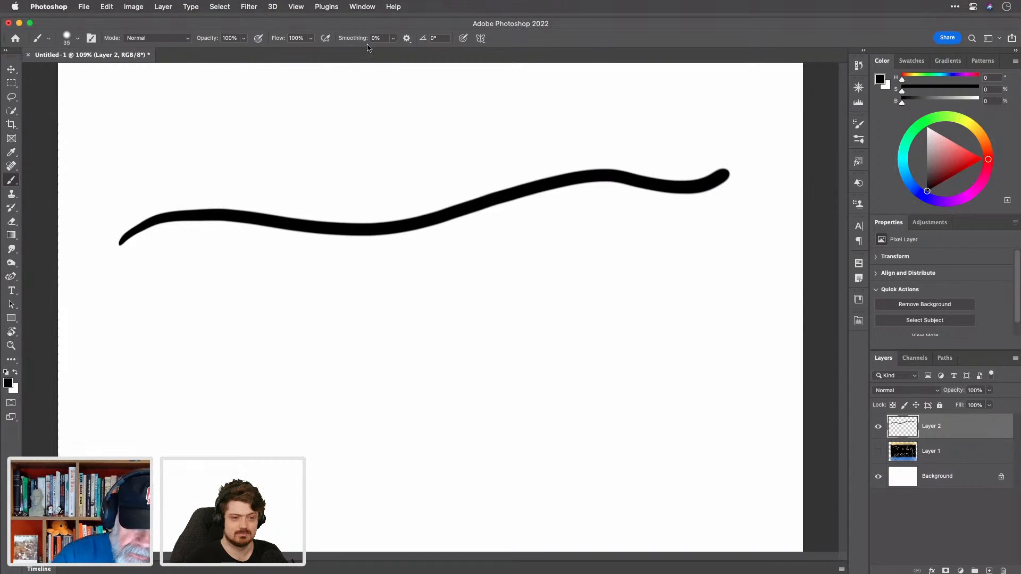
pyautogui.moveTo(361, 43); pyautogui.dragTo(413, 30)
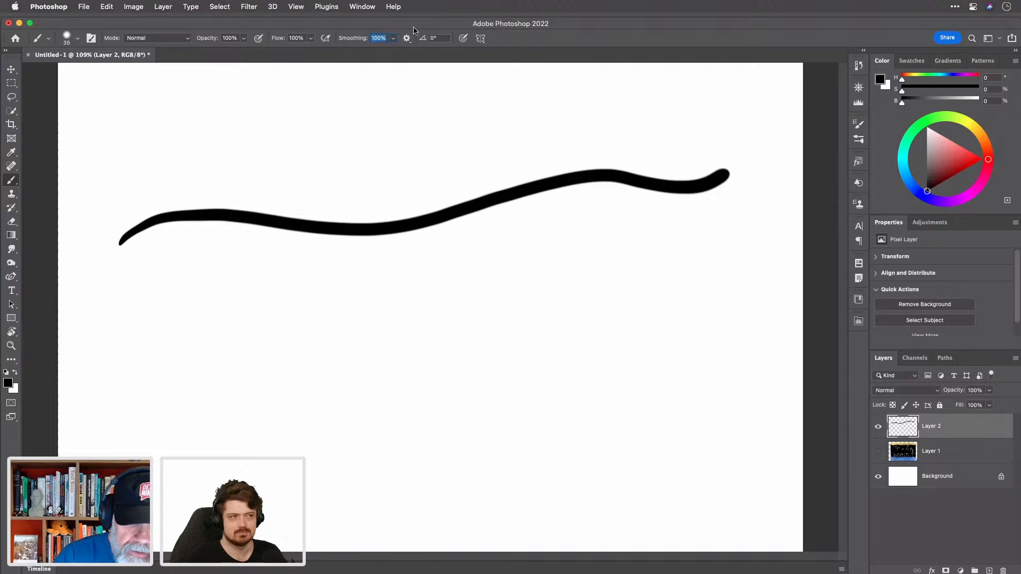
pyautogui.moveTo(123, 303)
pyautogui.mouseDown()
pyautogui.moveTo(205, 290)
pyautogui.moveTo(451, 306)
pyautogui.moveTo(696, 249)
pyautogui.moveTo(752, 253)
pyautogui.mouseUp()
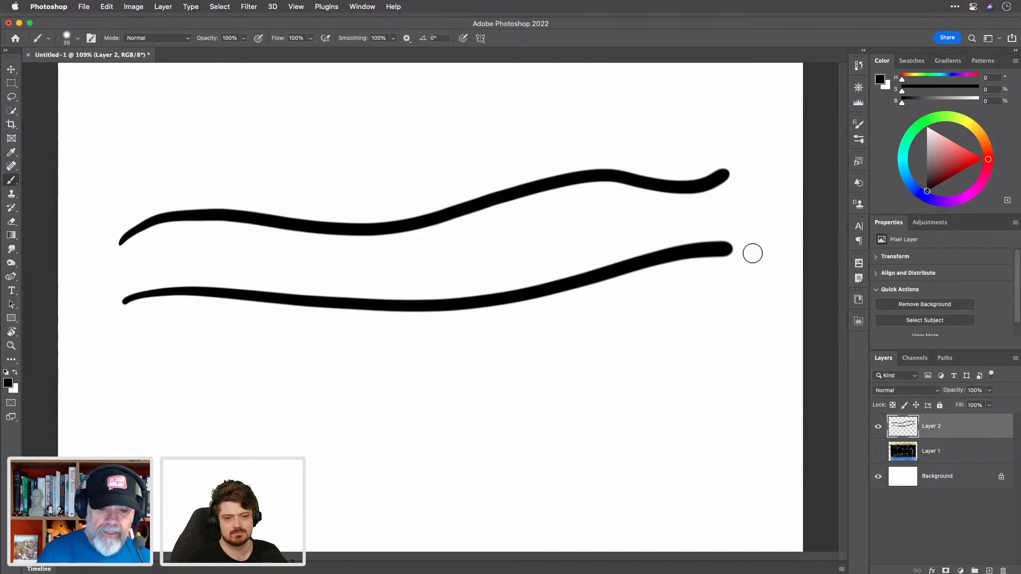
pyautogui.moveTo(110, 363)
pyautogui.mouseDown()
pyautogui.moveTo(164, 346)
pyautogui.moveTo(235, 347)
pyautogui.moveTo(495, 395)
pyautogui.moveTo(577, 381)
pyautogui.moveTo(710, 325)
pyautogui.moveTo(758, 316)
pyautogui.mouseUp()
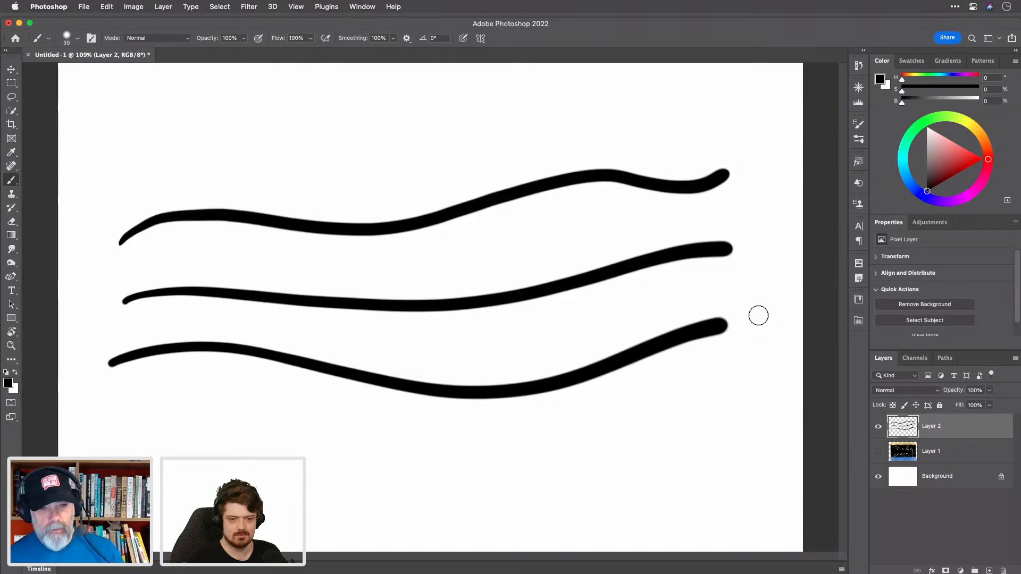
# Step: Look through the brush smoothing options and undo the three wavy strokes
pyautogui.click(412, 40)
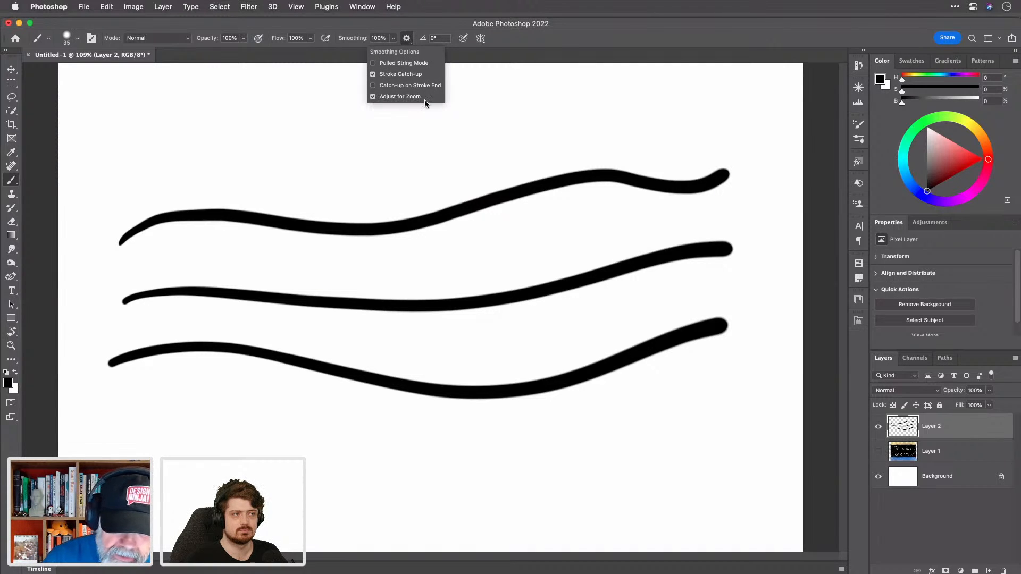
pyautogui.click(426, 24)
pyautogui.press('super+z')
pyautogui.press('super+z')
pyautogui.press('super+z')
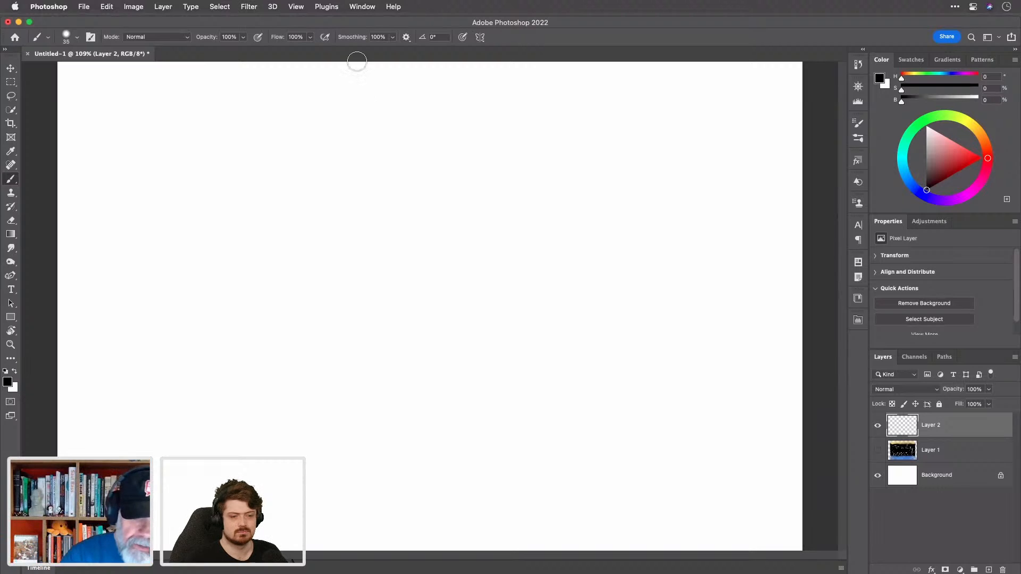
# Step: Turn on Pulled String Mode in the smoothing options and paint a long stroke with an angled downward bend
pyautogui.click(407, 37)
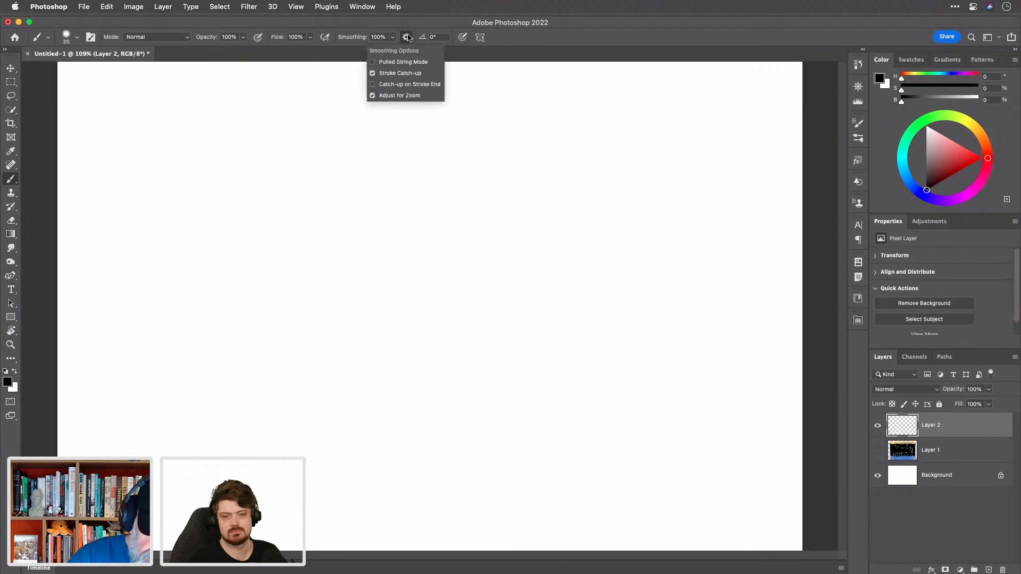
pyautogui.click(408, 61)
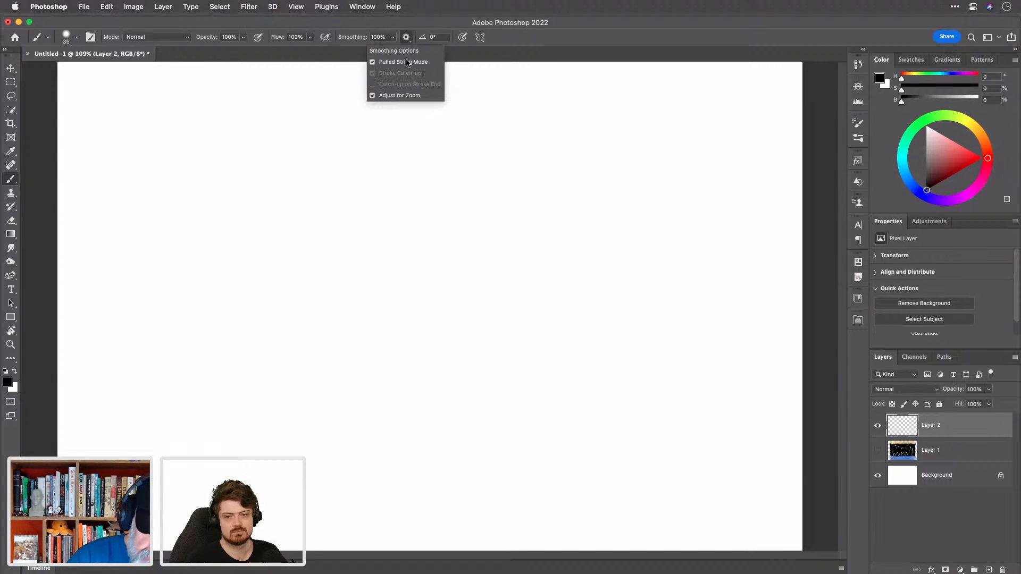
pyautogui.click(424, 21)
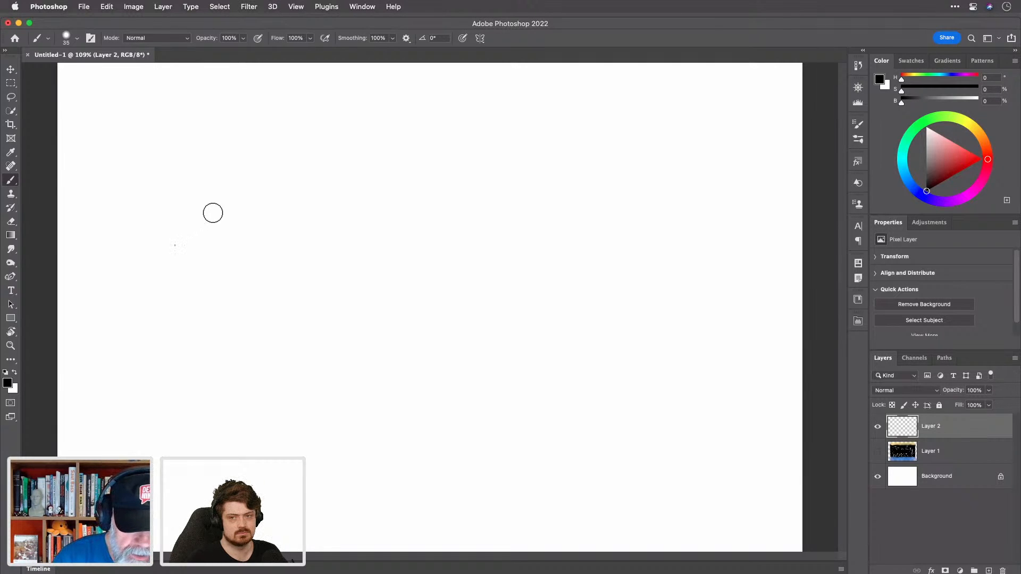
pyautogui.moveTo(170, 244)
pyautogui.mouseDown()
pyautogui.moveTo(407, 198)
pyautogui.moveTo(608, 233)
pyautogui.moveTo(697, 200)
pyautogui.moveTo(627, 280)
pyautogui.moveTo(632, 324)
pyautogui.moveTo(668, 388)
pyautogui.moveTo(661, 437)
pyautogui.moveTo(640, 458)
pyautogui.mouseUp()
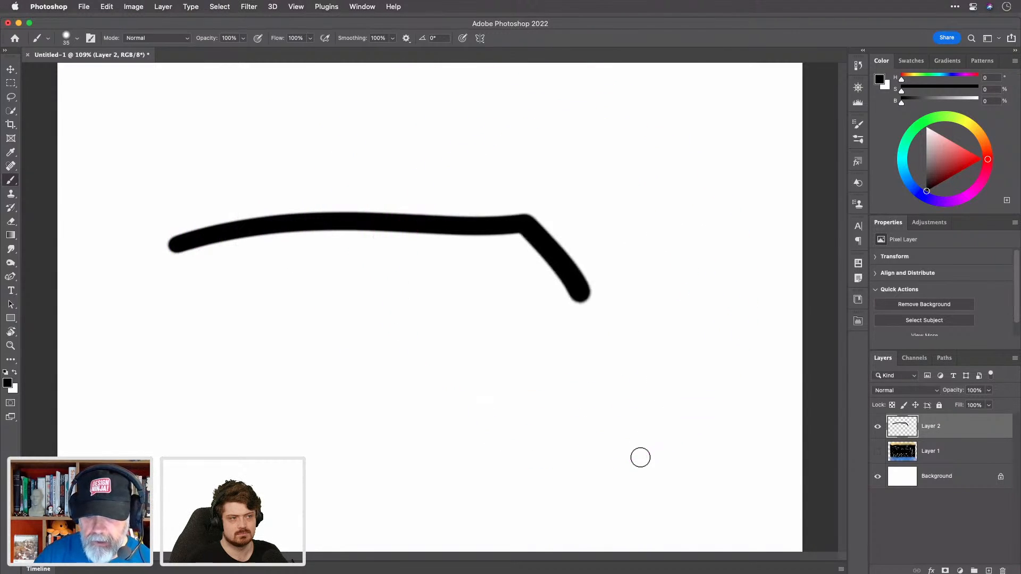
# Step: Turn off Adjust for Zoom in the smoothing options and paint a short stroke below the bent one
pyautogui.click(405, 38)
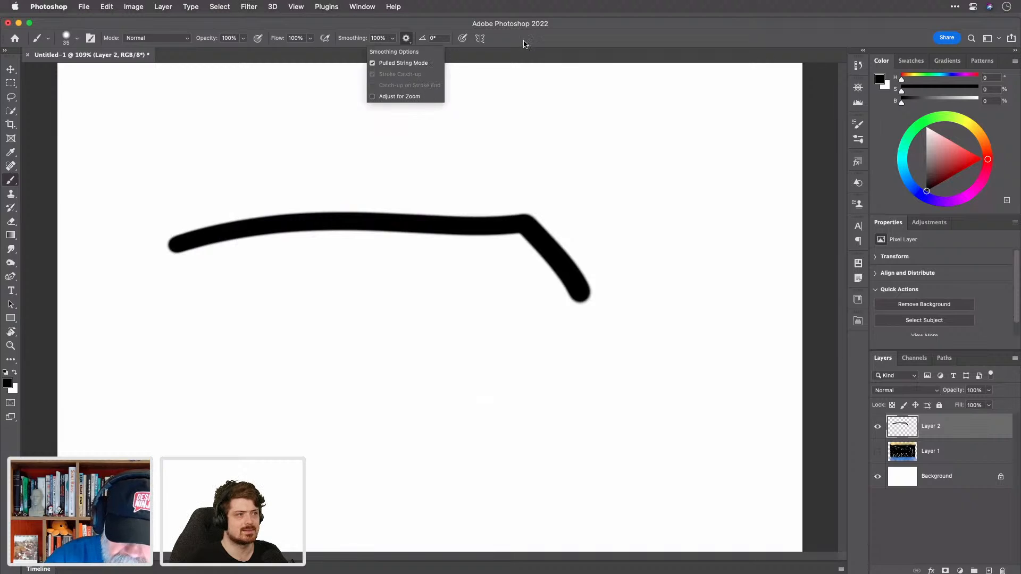
pyautogui.click(549, 41)
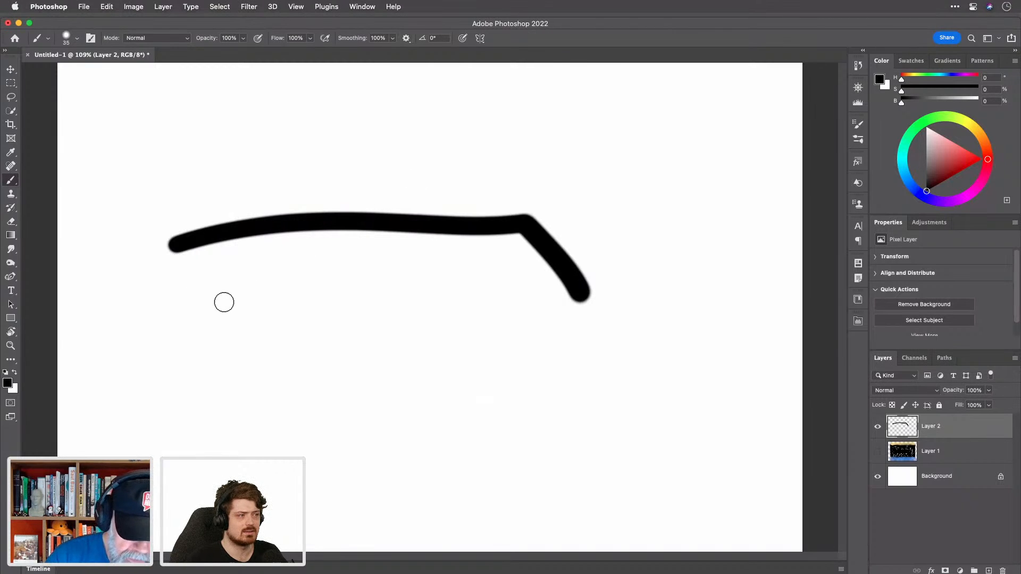
pyautogui.moveTo(184, 294)
pyautogui.mouseDown()
pyautogui.moveTo(433, 278)
pyautogui.moveTo(475, 260)
pyautogui.mouseUp()
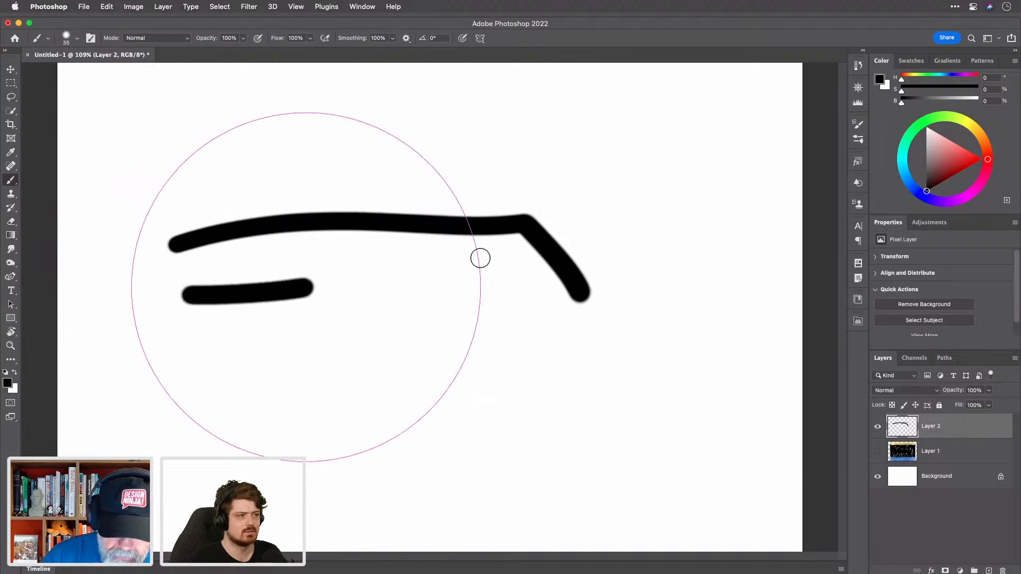
# Step: Lower the brush smoothing to 29% and paint a stroke that turns a corner and curves back below the short one
pyautogui.click(392, 38)
pyautogui.moveTo(396, 51); pyautogui.dragTo(360, 58)
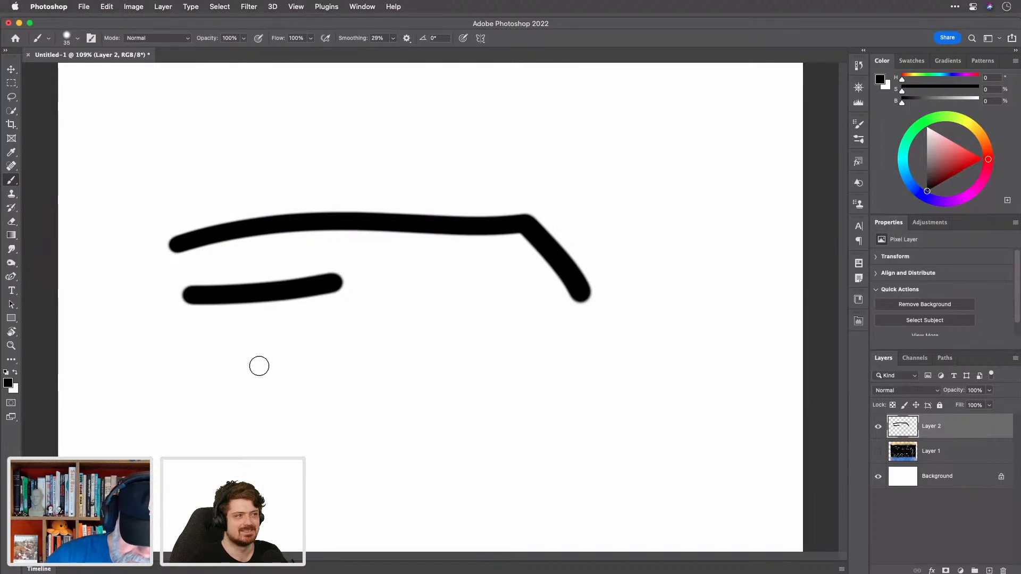
pyautogui.moveTo(258, 362)
pyautogui.mouseDown()
pyautogui.moveTo(379, 355)
pyautogui.moveTo(548, 296)
pyautogui.moveTo(485, 414)
pyautogui.moveTo(460, 430)
pyautogui.moveTo(313, 436)
pyautogui.moveTo(239, 477)
pyautogui.mouseUp()
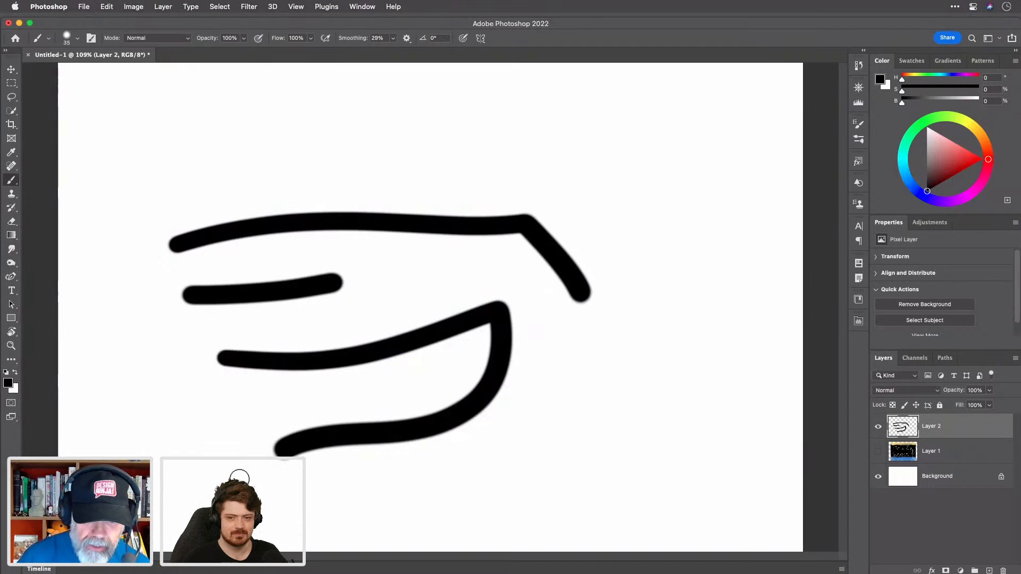
# Step: Turn off Pulled String Mode, make pen pressure control the brush size, and paint a wavy stroke above the others
pyautogui.click(408, 39)
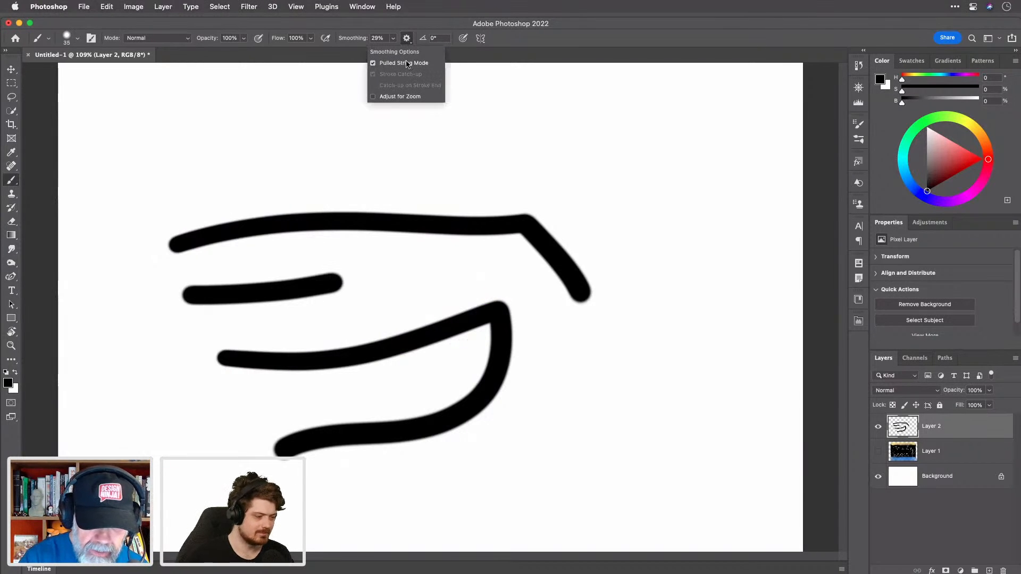
pyautogui.click(374, 63)
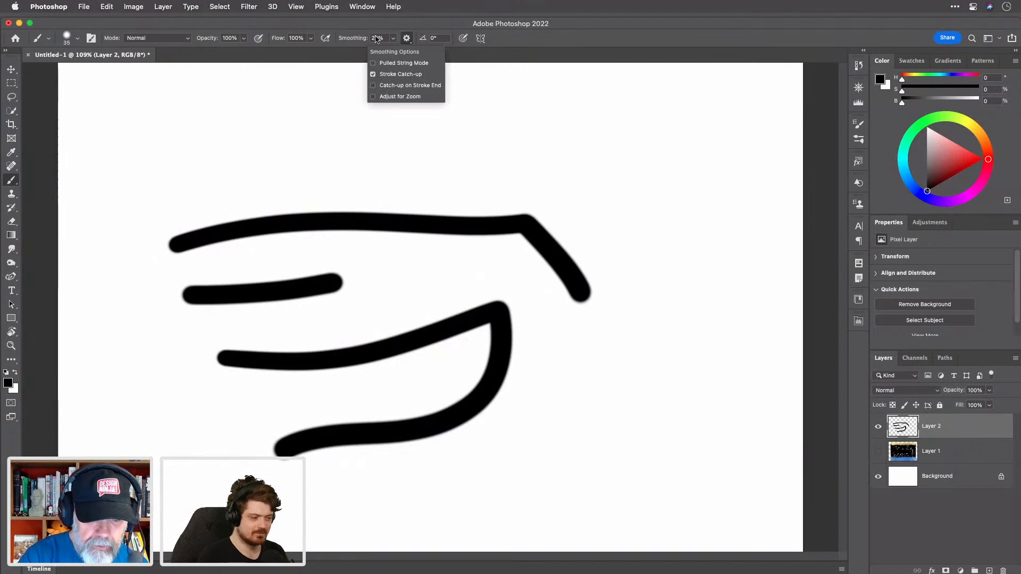
pyautogui.click(373, 28)
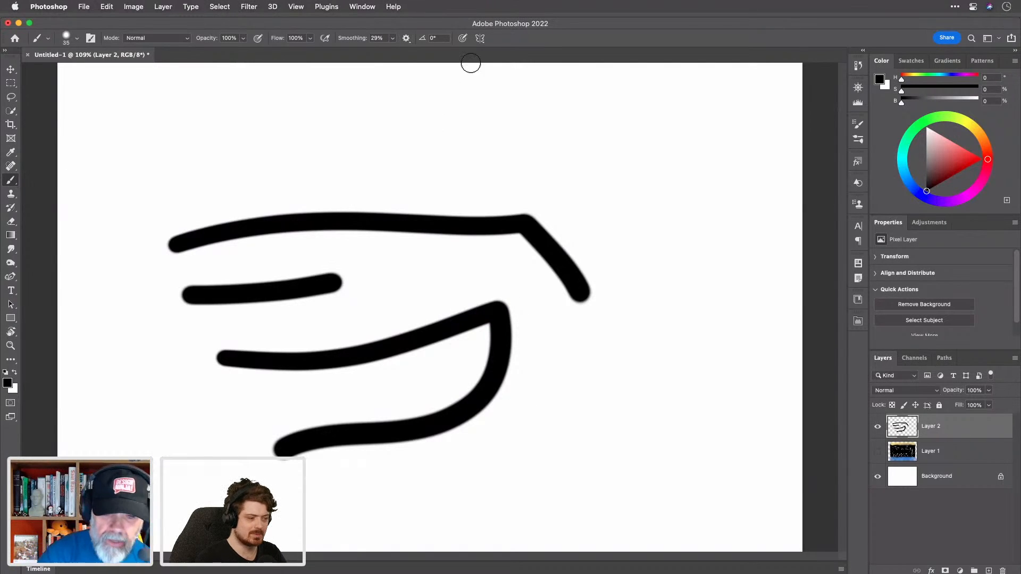
pyautogui.click(463, 37)
pyautogui.moveTo(246, 172)
pyautogui.mouseDown()
pyautogui.moveTo(308, 182)
pyautogui.moveTo(490, 129)
pyautogui.moveTo(557, 132)
pyautogui.moveTo(606, 150)
pyautogui.mouseUp()
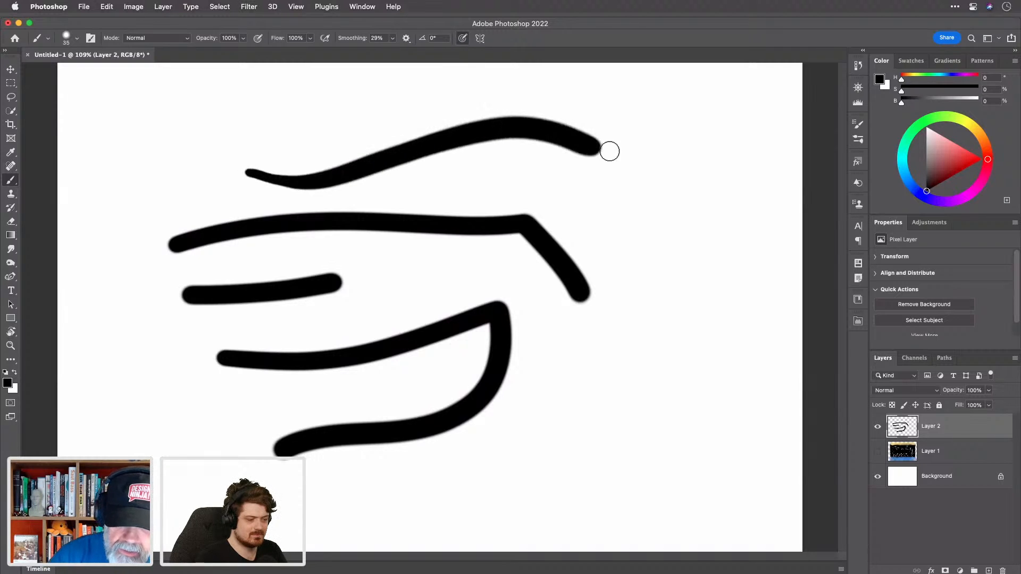
# Step: Try a long tapered curve sweeping under and around the other strokes, and undo all the test strokes on the layer
pyautogui.moveTo(168, 433); pyautogui.dragTo(243, 477)
pyautogui.moveTo(304, 491)
pyautogui.mouseDown()
pyautogui.moveTo(420, 460)
pyautogui.moveTo(502, 423)
pyautogui.moveTo(592, 380)
pyautogui.moveTo(661, 321)
pyautogui.moveTo(675, 237)
pyautogui.moveTo(649, 142)
pyautogui.mouseUp()
pyautogui.moveTo(672, 93)
pyautogui.mouseDown()
pyautogui.moveTo(701, 101)
pyautogui.moveTo(721, 145)
pyautogui.moveTo(732, 194)
pyautogui.moveTo(727, 278)
pyautogui.moveTo(685, 361)
pyautogui.moveTo(619, 436)
pyautogui.mouseUp()
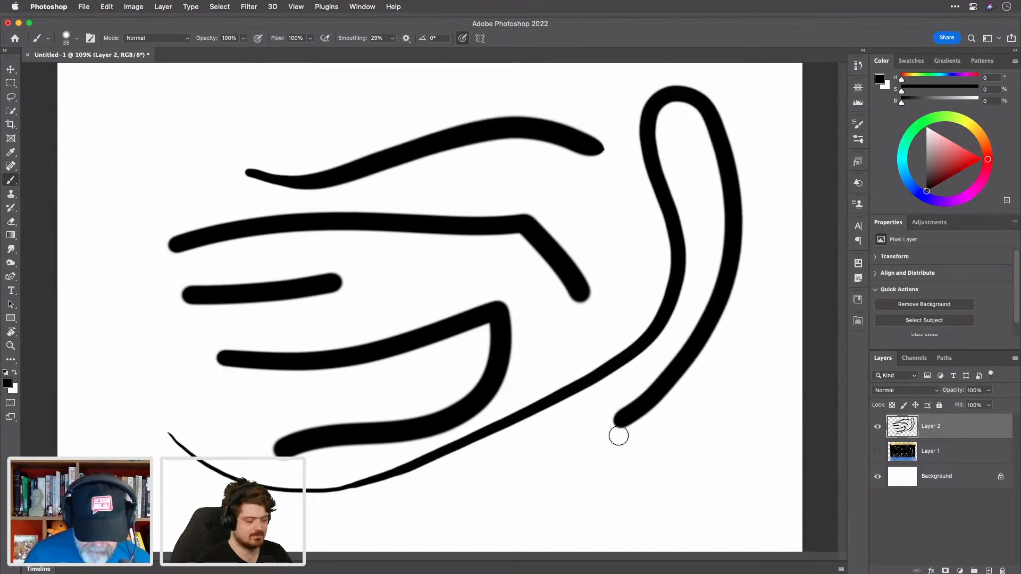
pyautogui.press('super+z')
pyautogui.press('super+z')
pyautogui.press('super+z')
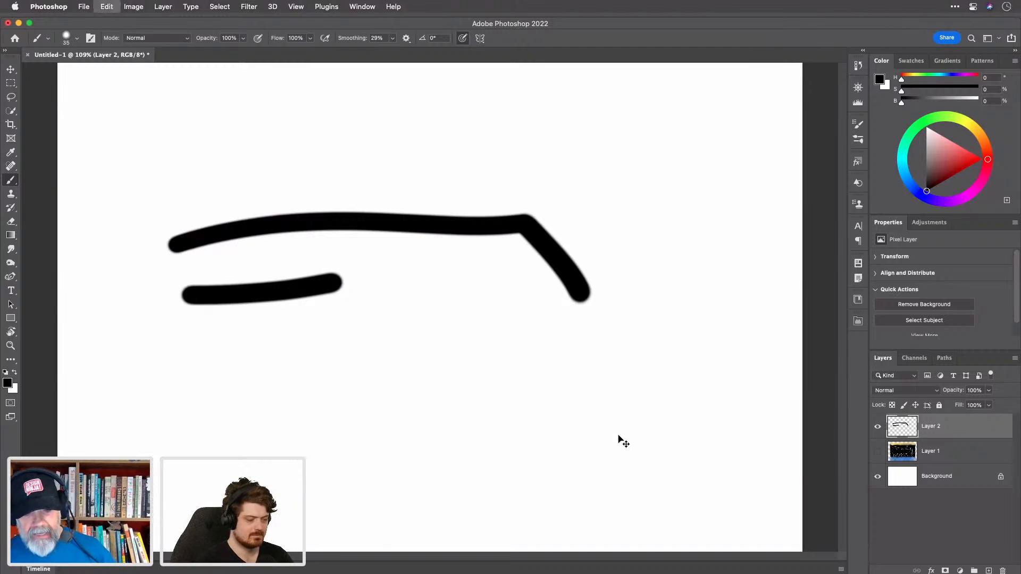
pyautogui.press('super+z')
pyautogui.press('super+z')
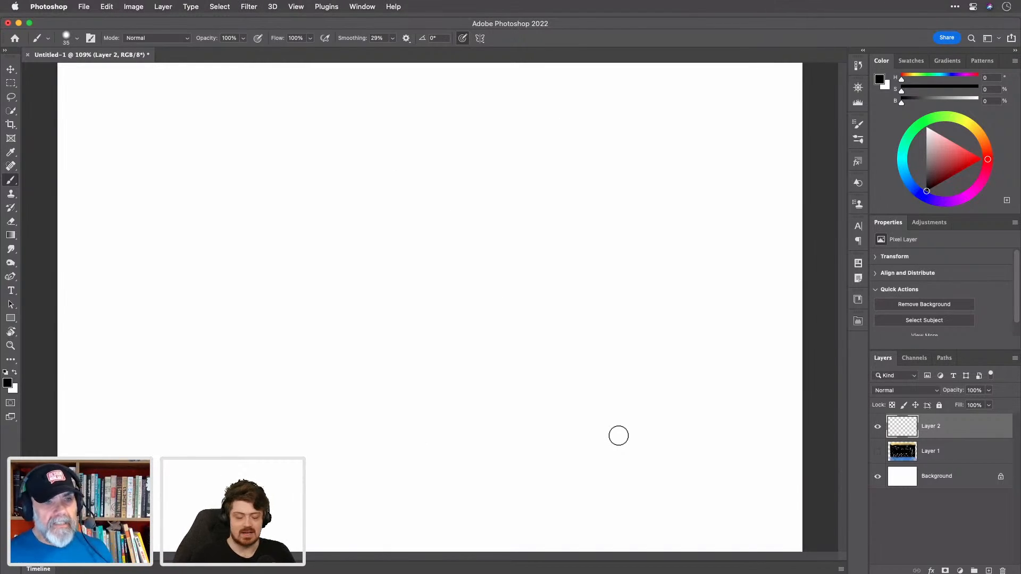
# Step: Reduce the brush size to 23 px
pyautogui.moveTo(552, 260); pyautogui.dragTo(550, 263)
pyautogui.moveTo(445, 306); pyautogui.dragTo(522, 316)
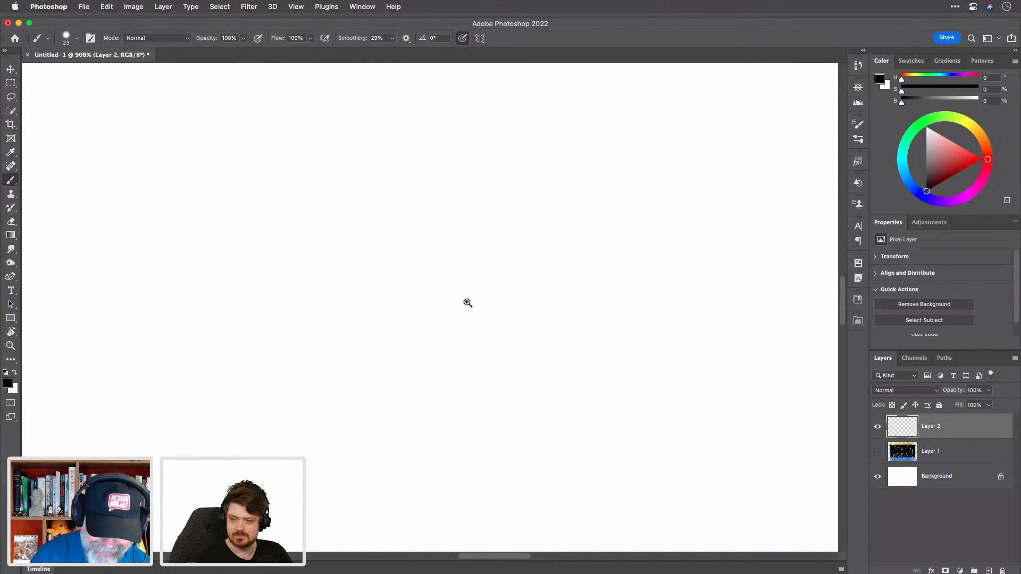
pyautogui.moveTo(435, 294); pyautogui.dragTo(323, 254)
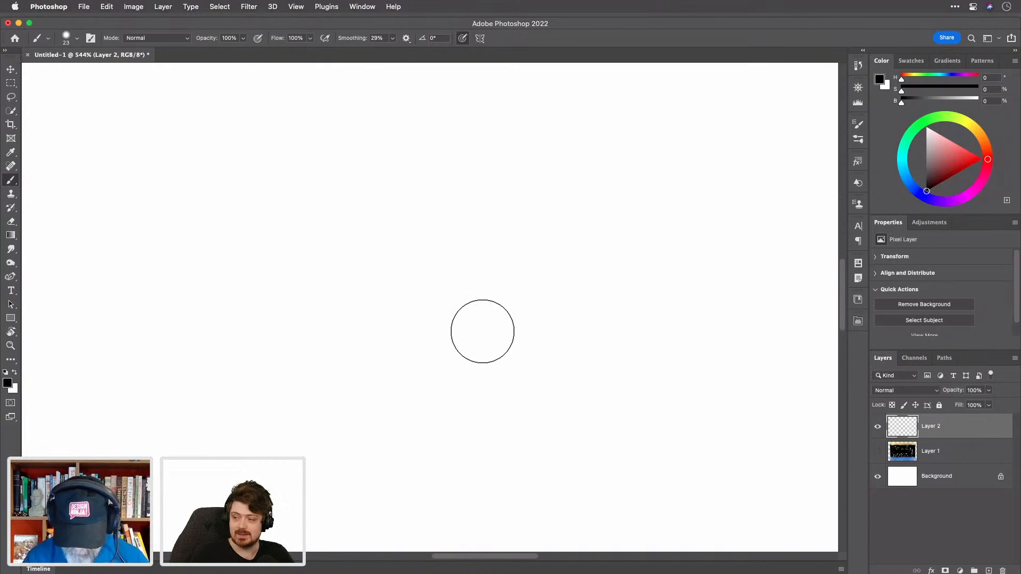
# Step: Paint a right-pointing arrow with the 23 px brush, using a long horizontal shaft and two diagonal head strokes
pyautogui.press('super+0')
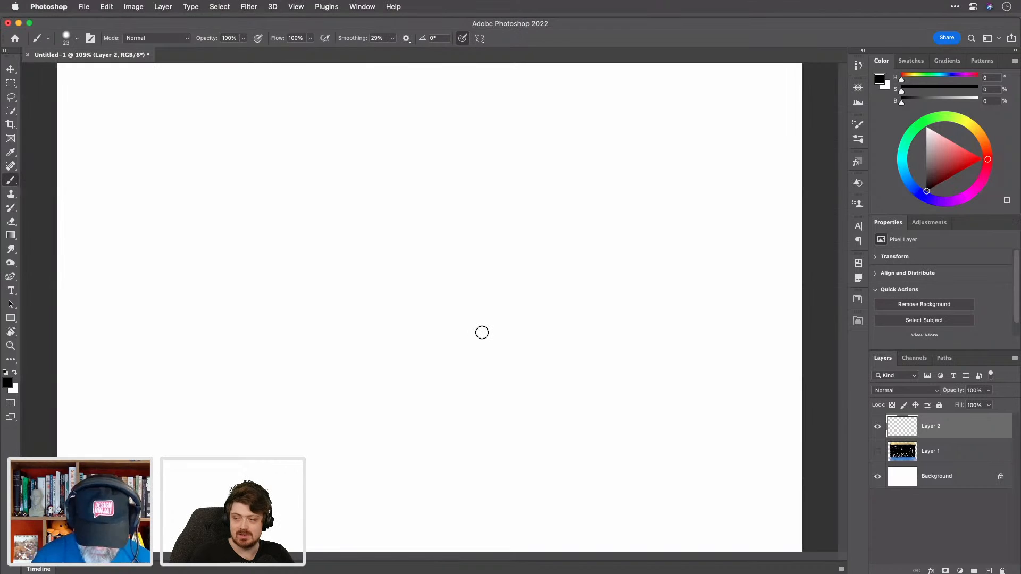
pyautogui.moveTo(371, 248); pyautogui.dragTo(392, 249)
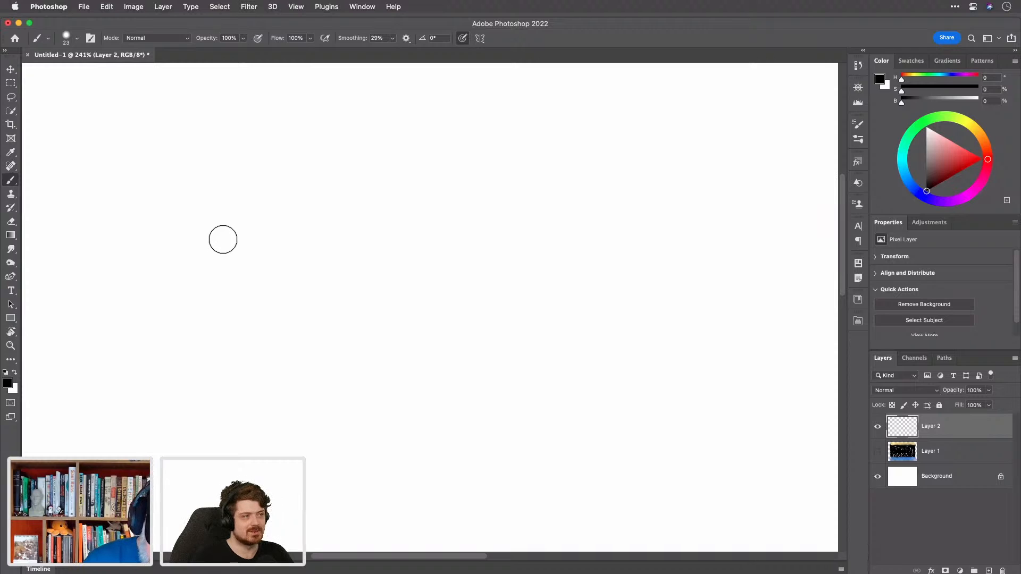
pyautogui.moveTo(216, 258); pyautogui.dragTo(532, 244)
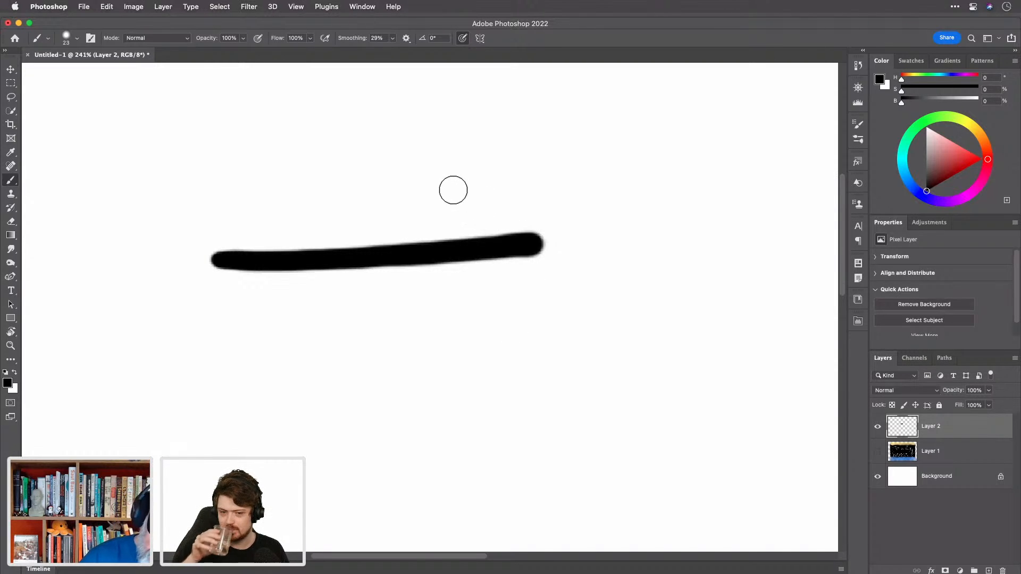
pyautogui.moveTo(444, 180); pyautogui.dragTo(540, 237)
pyautogui.moveTo(455, 335)
pyautogui.mouseDown()
pyautogui.moveTo(521, 269)
pyautogui.moveTo(530, 245)
pyautogui.mouseUp()
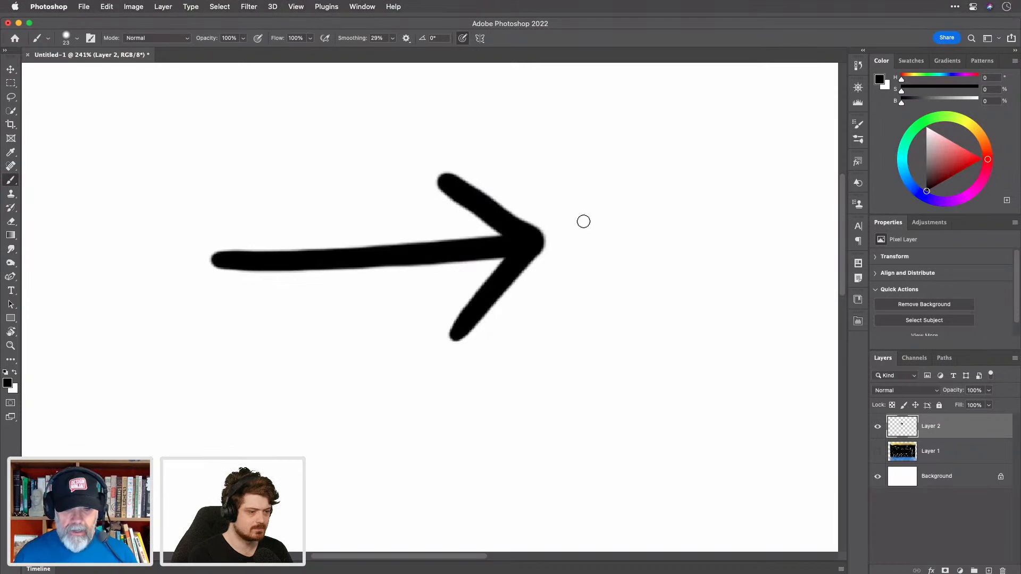
# Step: Scale the painted arrow down to a small fraction of its size with Free Transform and return to the Brush tool
pyautogui.press('super+0')
pyautogui.scroll(5, 580, 230)
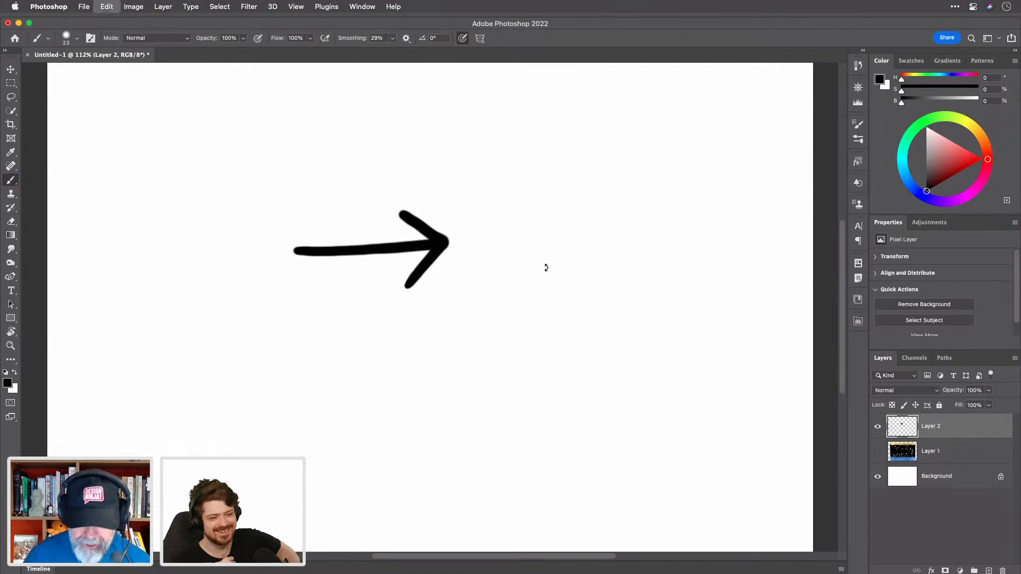
pyautogui.press('super+t')
pyautogui.moveTo(451, 211); pyautogui.dragTo(326, 273)
pyautogui.press('Return')
pyautogui.press('b')
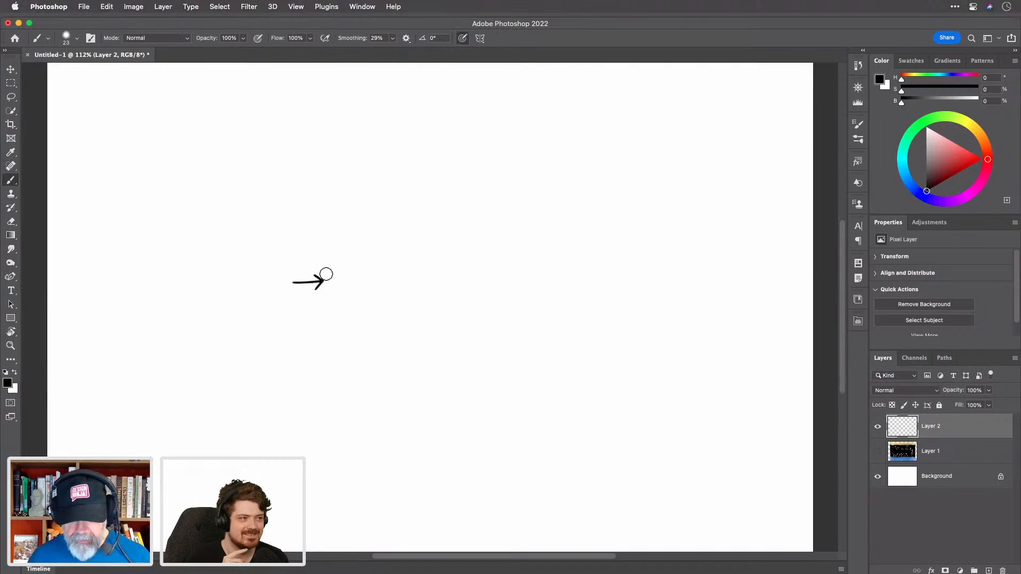
# Step: Enclose the small arrow in a tight rectangular marquee selection
pyautogui.press('v')
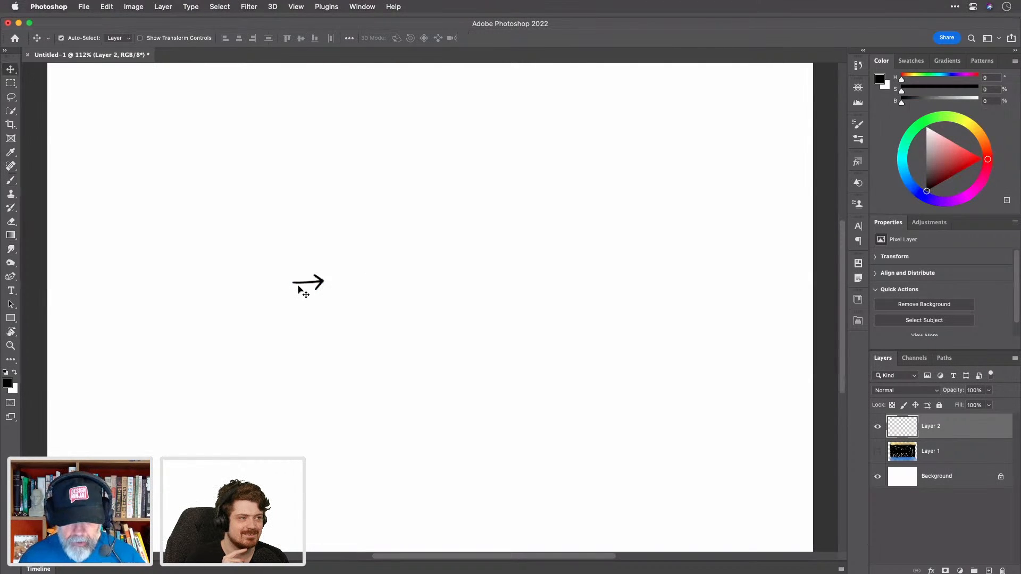
pyautogui.moveTo(303, 285); pyautogui.dragTo(327, 287)
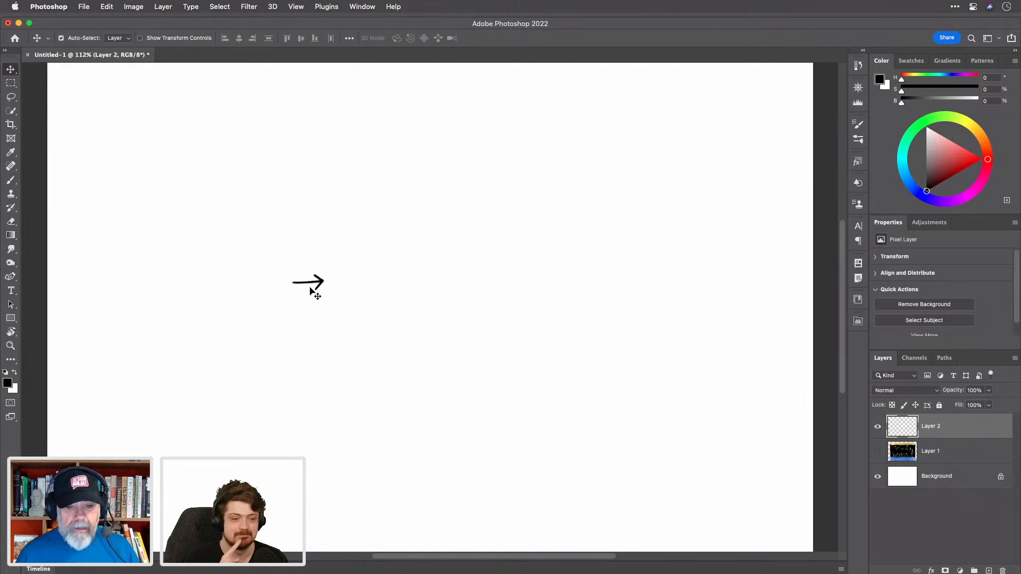
pyautogui.press('super+plus')
pyautogui.moveTo(302, 282); pyautogui.dragTo(355, 282)
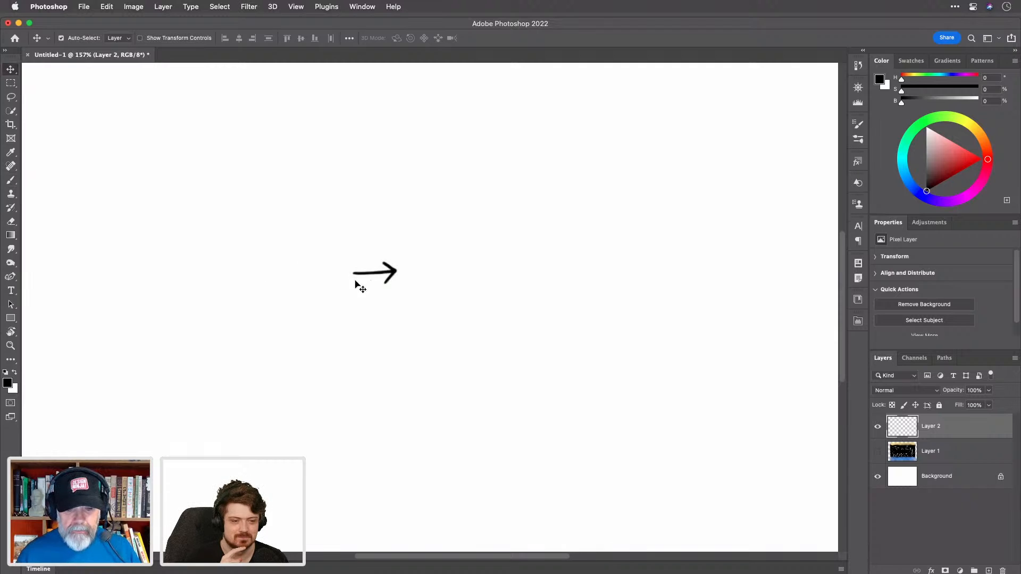
pyautogui.press('super+plus')
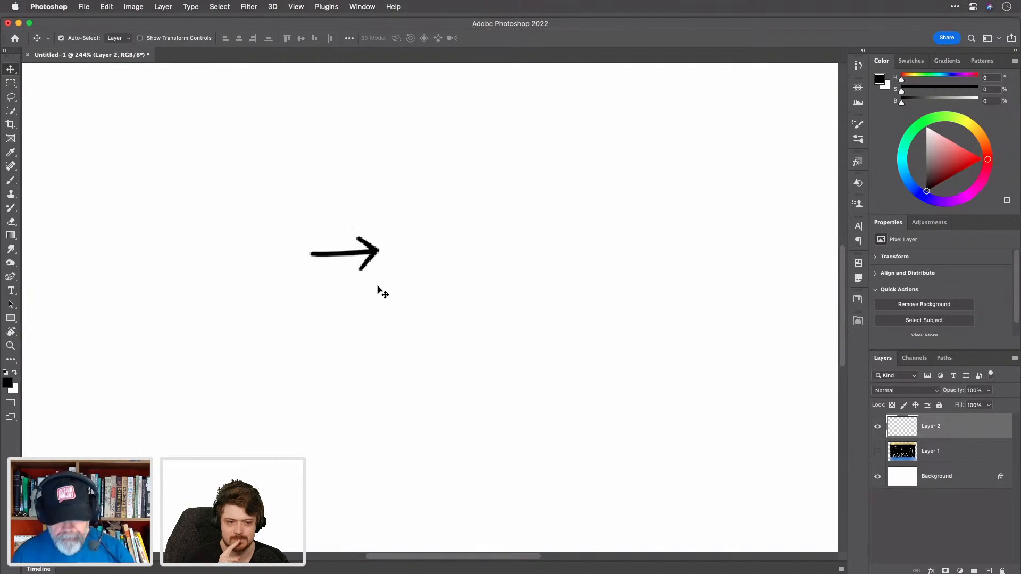
pyautogui.press('m')
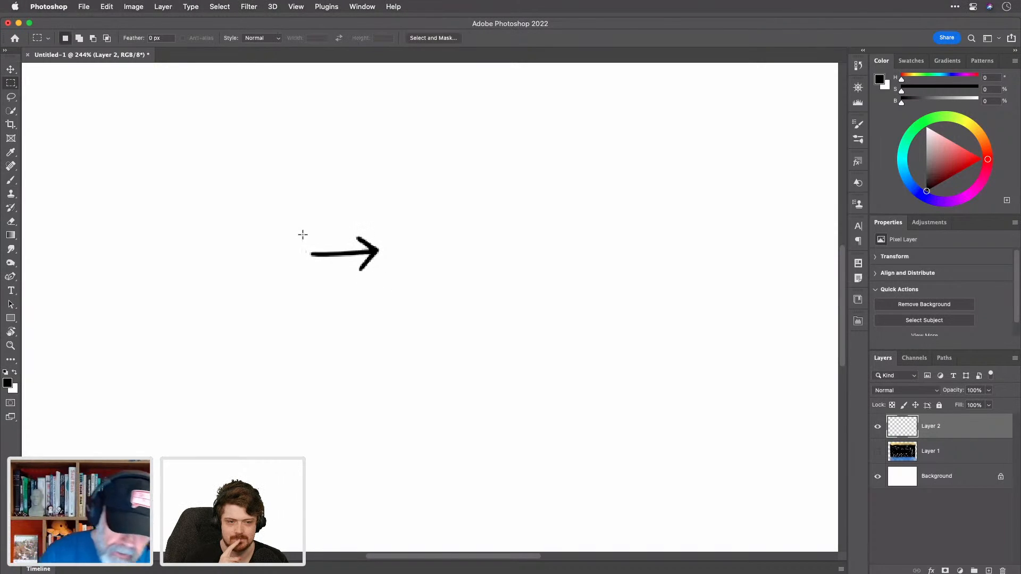
pyautogui.moveTo(307, 230); pyautogui.dragTo(385, 277)
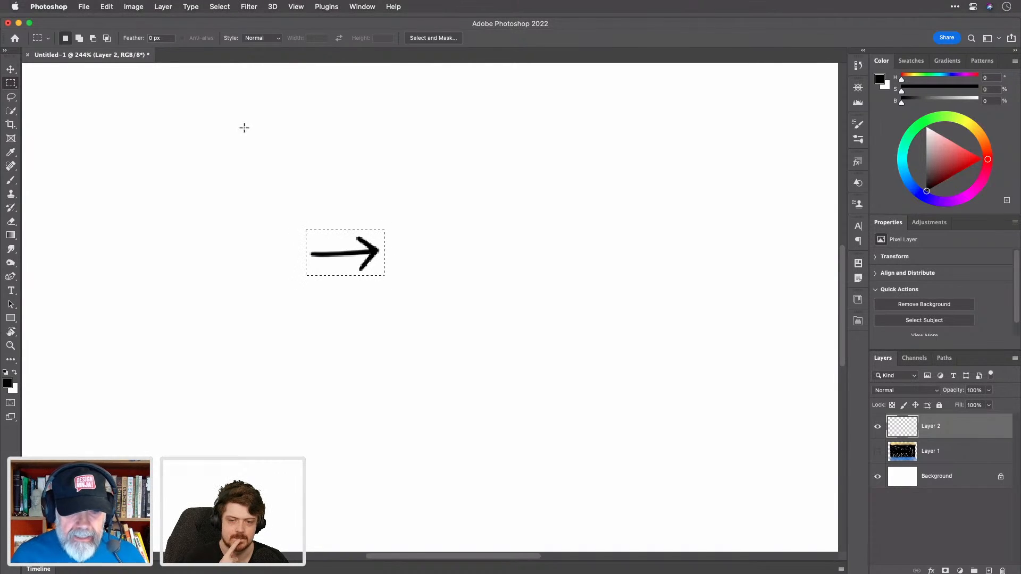
# Step: Define a brush preset from the selected arrow and name it AdobeLiveWithTim
pyautogui.click(107, 7)
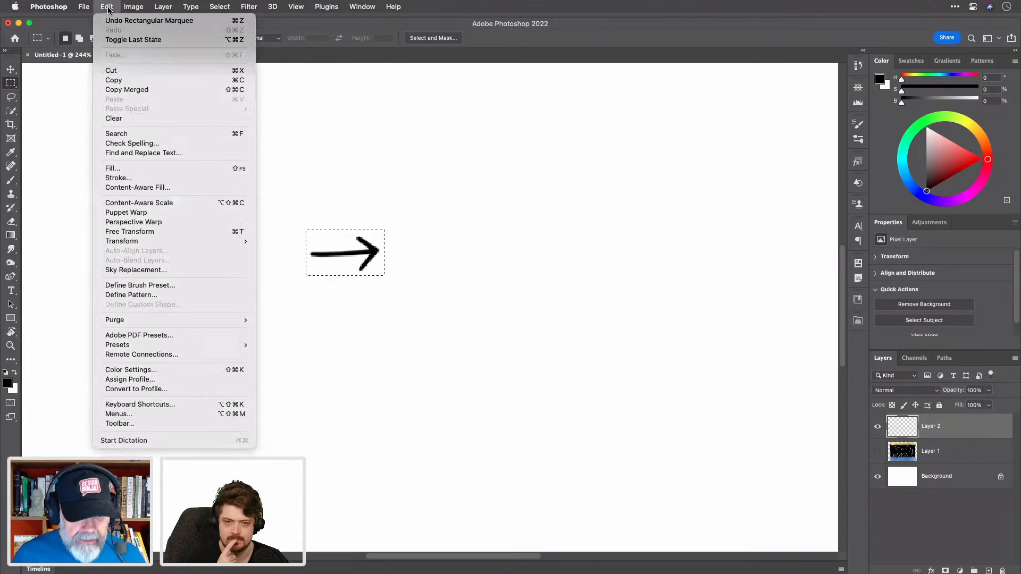
pyautogui.click(207, 289)
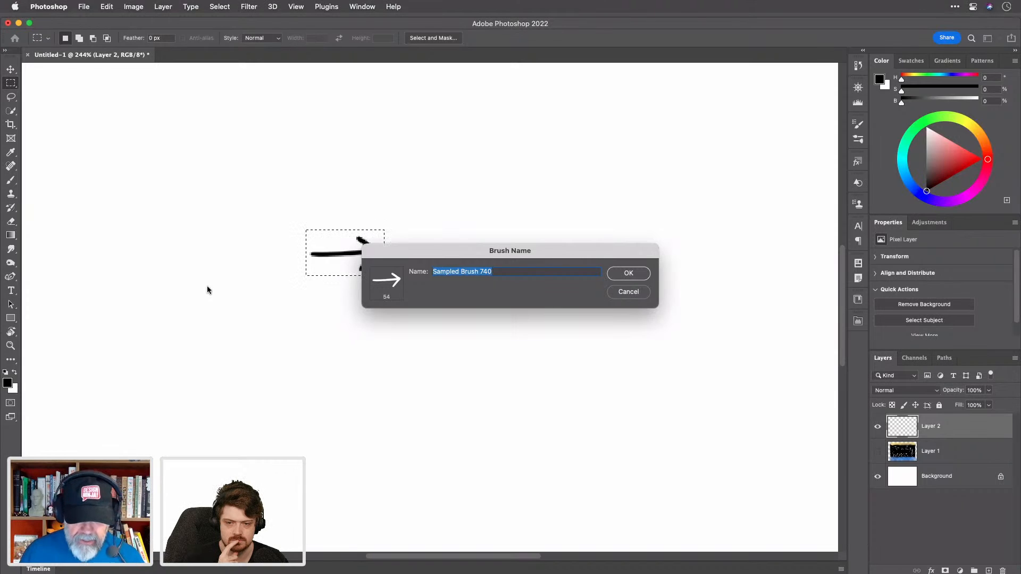
pyautogui.write('AdobeLiveWithTim')
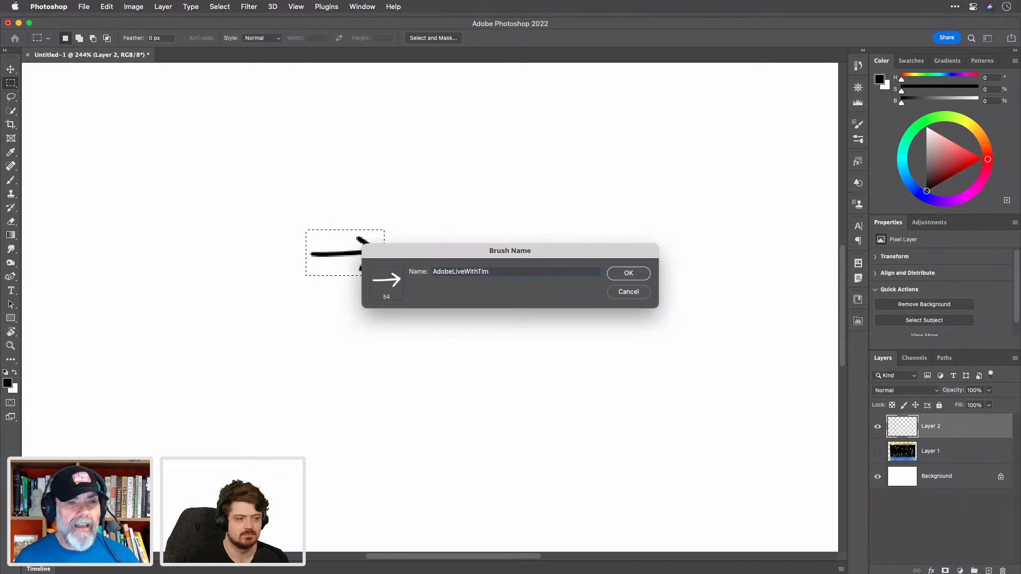
pyautogui.press('Return')
# Step: Clear and deselect the original arrow, and paint a long, nearly horizontal stroke across the upper canvas with the new arrow brush
pyautogui.press('b')
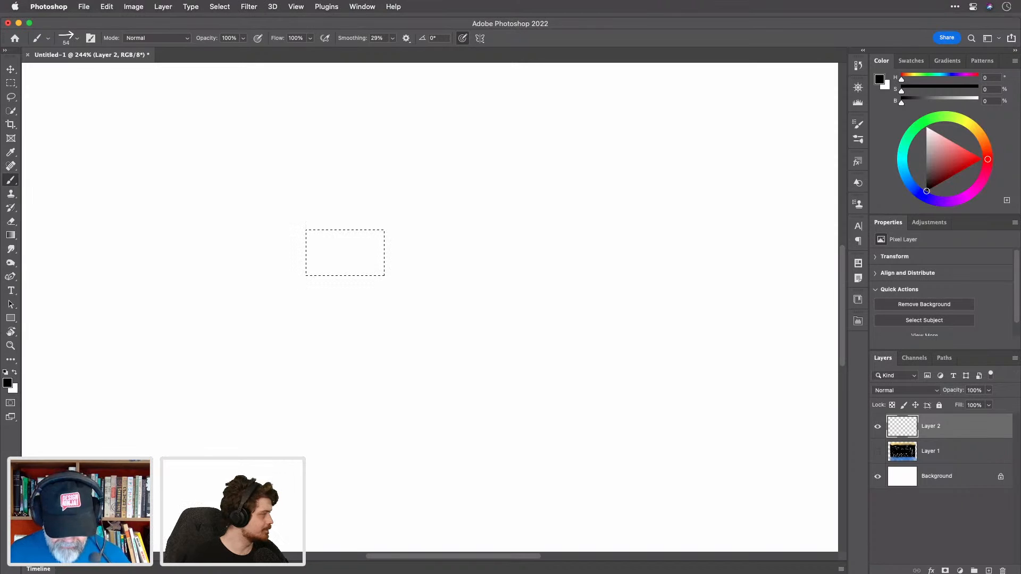
pyautogui.scroll(-4, 448, 225)
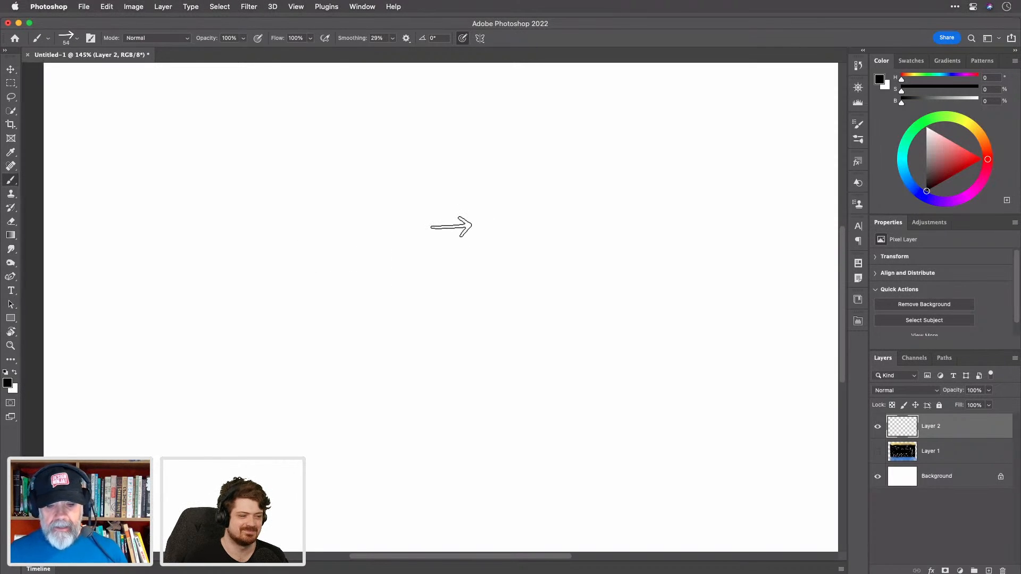
pyautogui.scroll(-2, 450, 227)
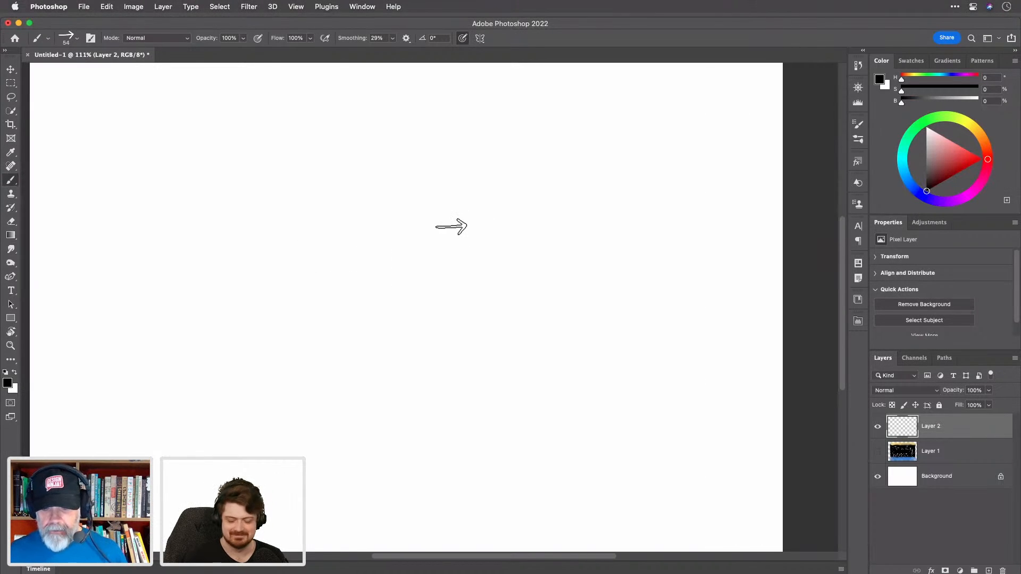
pyautogui.hscroll(-3, 445, 229)
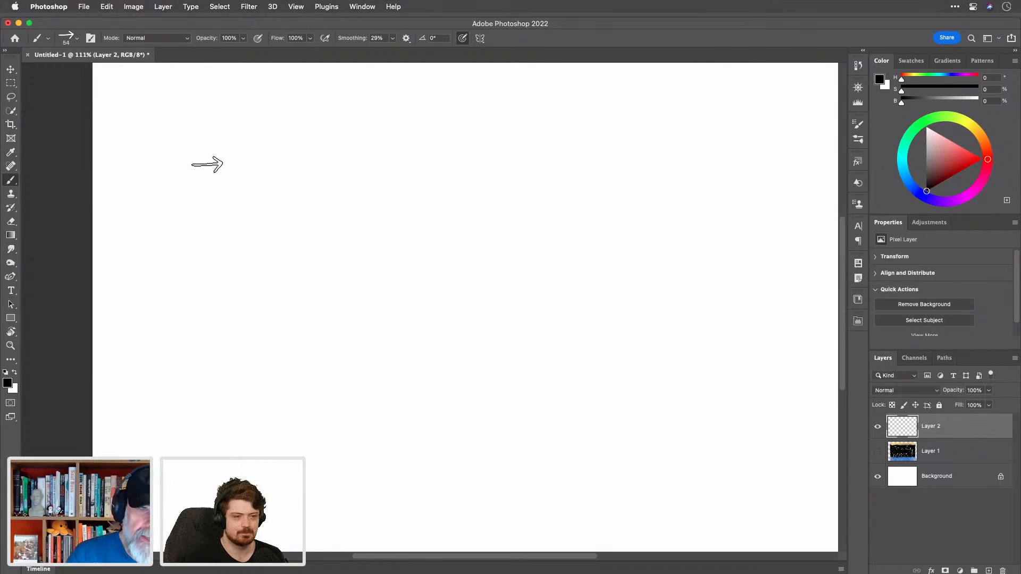
pyautogui.moveTo(191, 178); pyautogui.dragTo(777, 159)
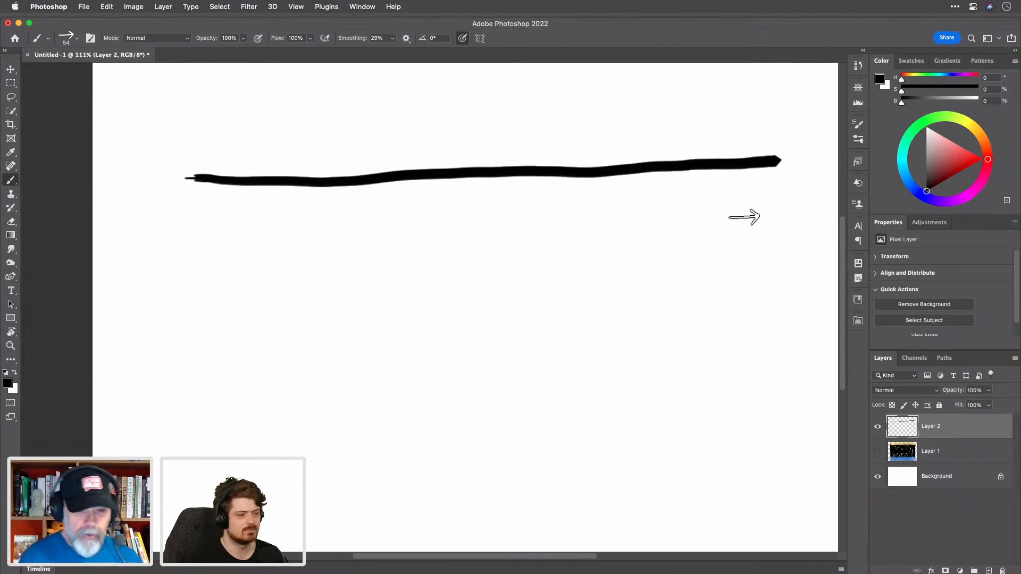
# Step: Stamp a few separate arrows with varying pen pressure just below the start of the long stroke
pyautogui.click(200, 199)
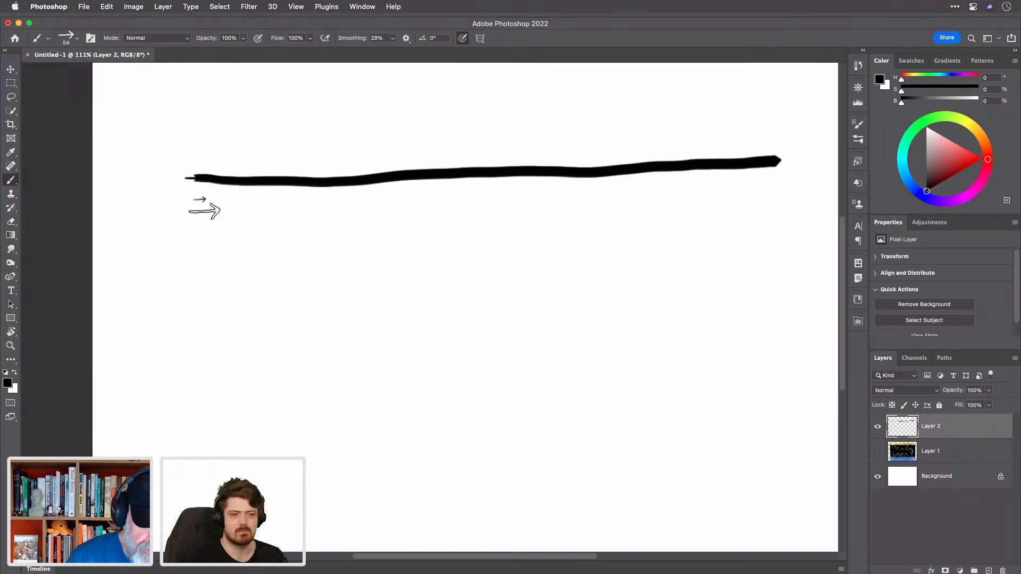
pyautogui.moveTo(202, 221); pyautogui.dragTo(197, 212)
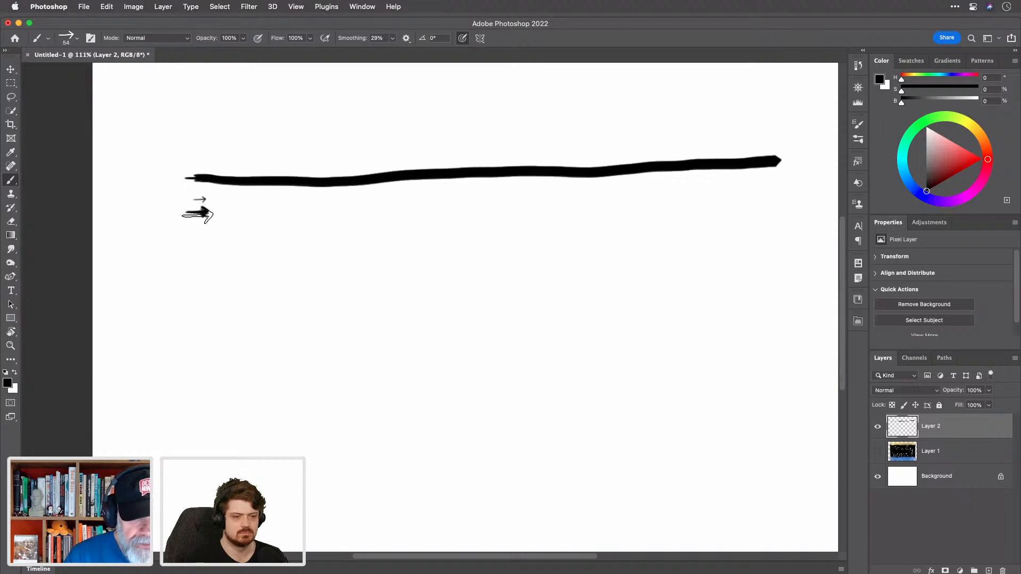
pyautogui.moveTo(230, 213); pyautogui.dragTo(231, 211)
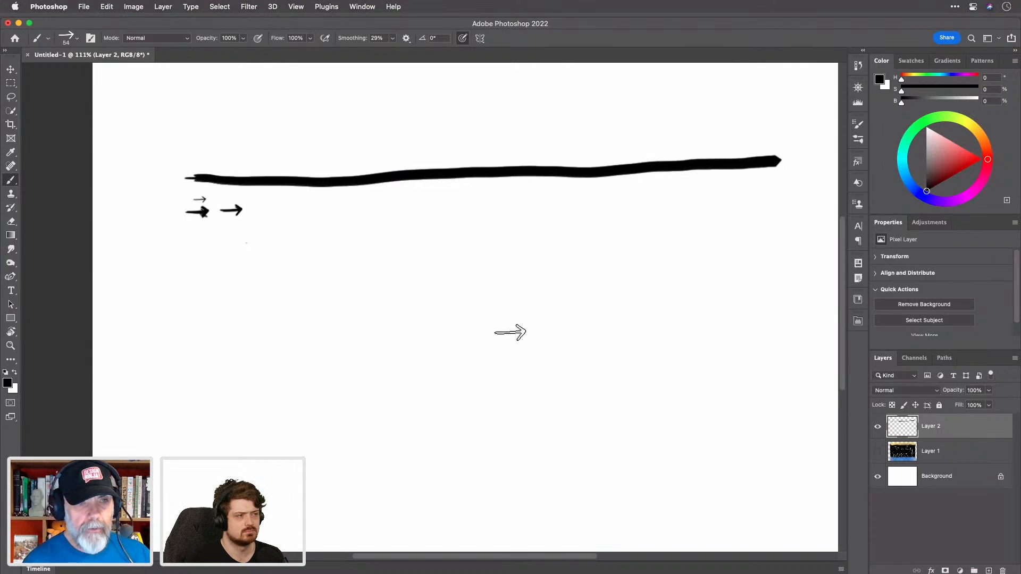
# Step: Examine the Brush Tip Shape settings and look through the full collection of brush tips
pyautogui.click(858, 124)
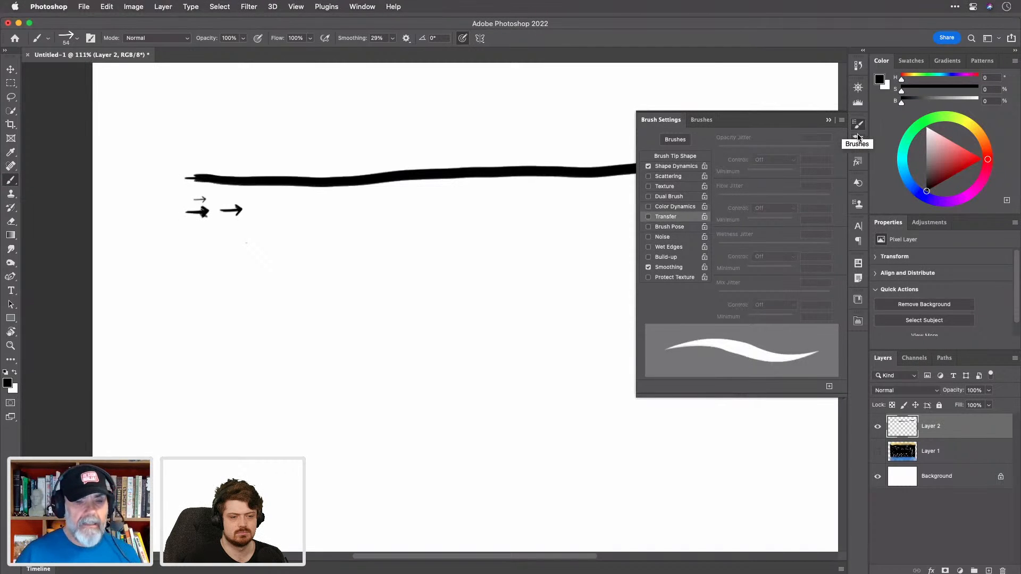
pyautogui.click(679, 157)
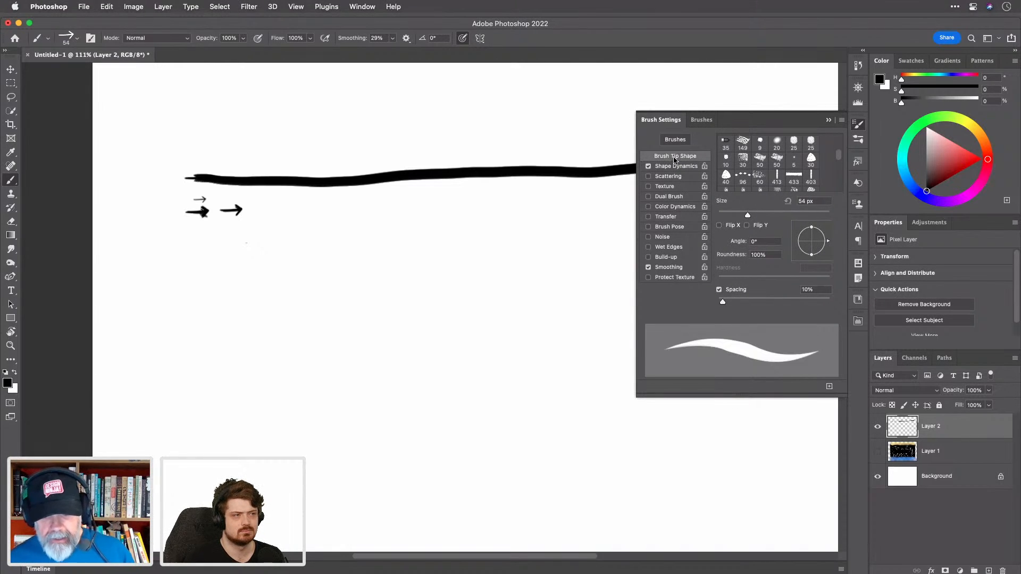
pyautogui.scroll(-5, 806, 158)
pyautogui.scroll(-3, 807, 158)
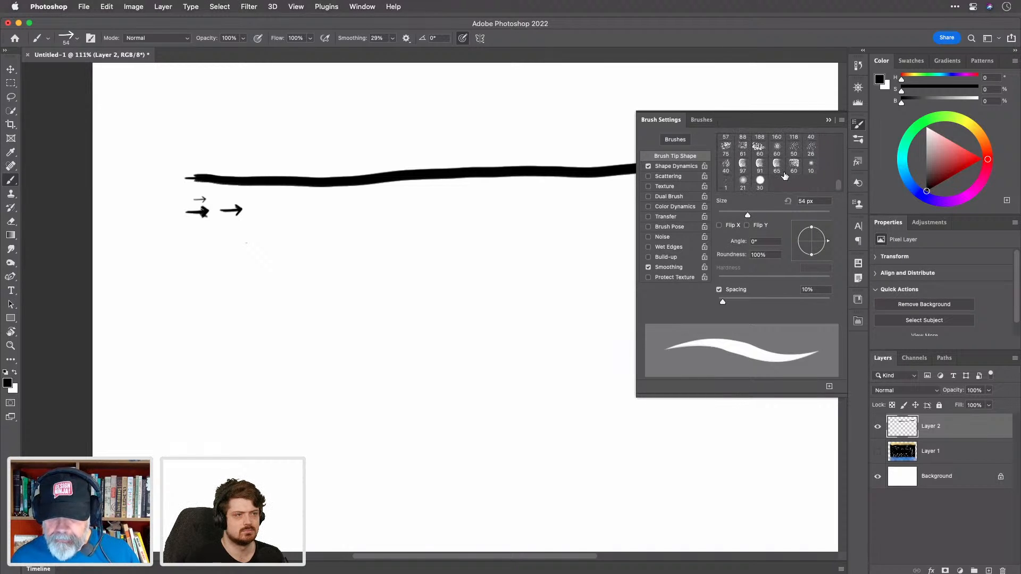
pyautogui.scroll(10, 815, 171)
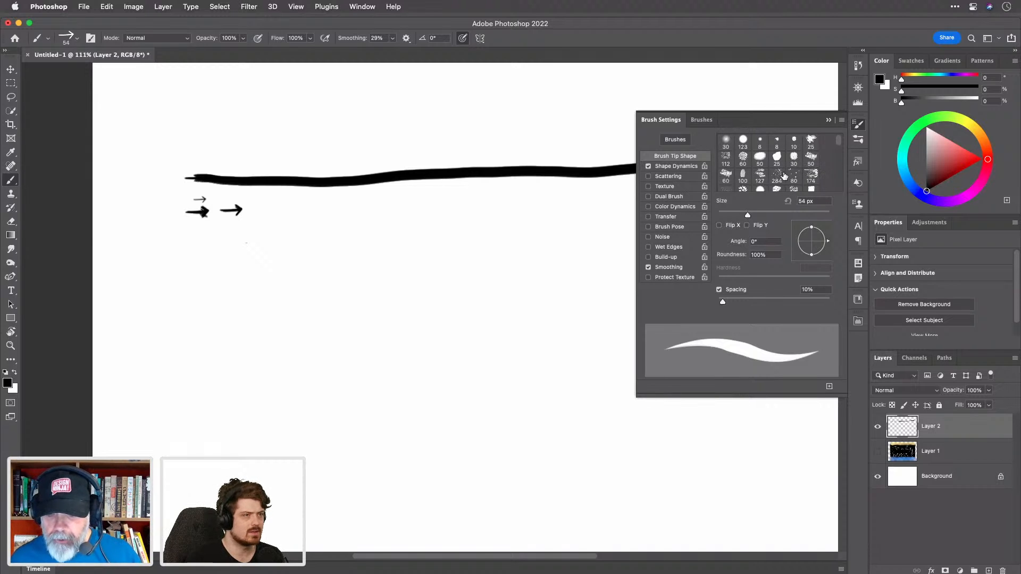
pyautogui.scroll(-2, 820, 159)
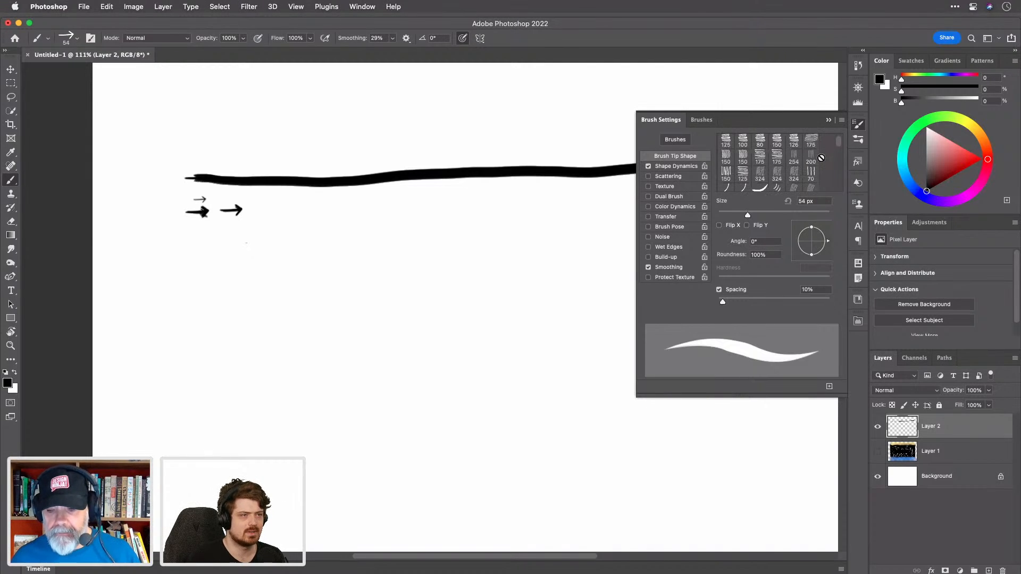
pyautogui.scroll(-2, 821, 158)
pyautogui.scroll(-6, 821, 157)
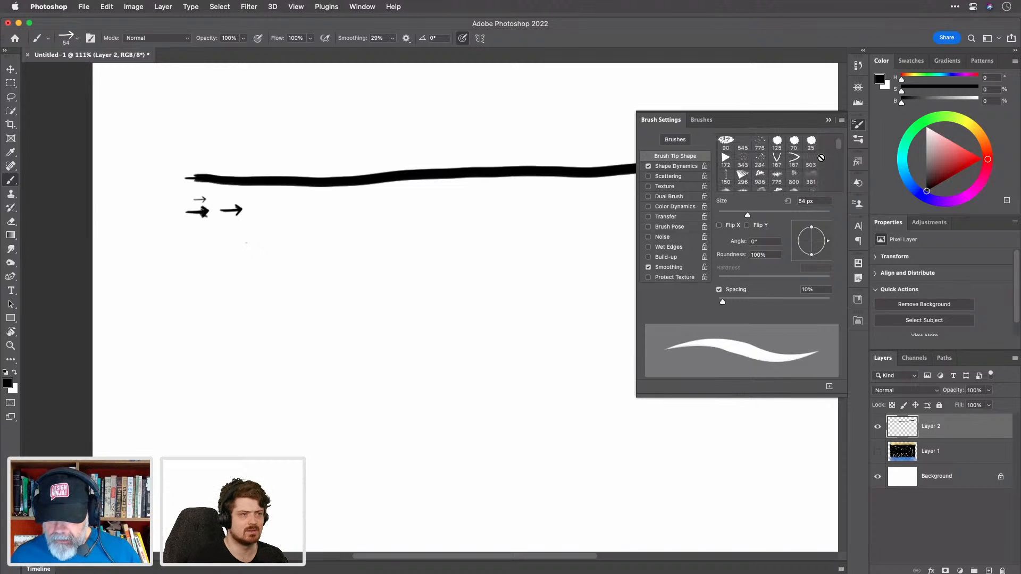
pyautogui.scroll(-2, 821, 158)
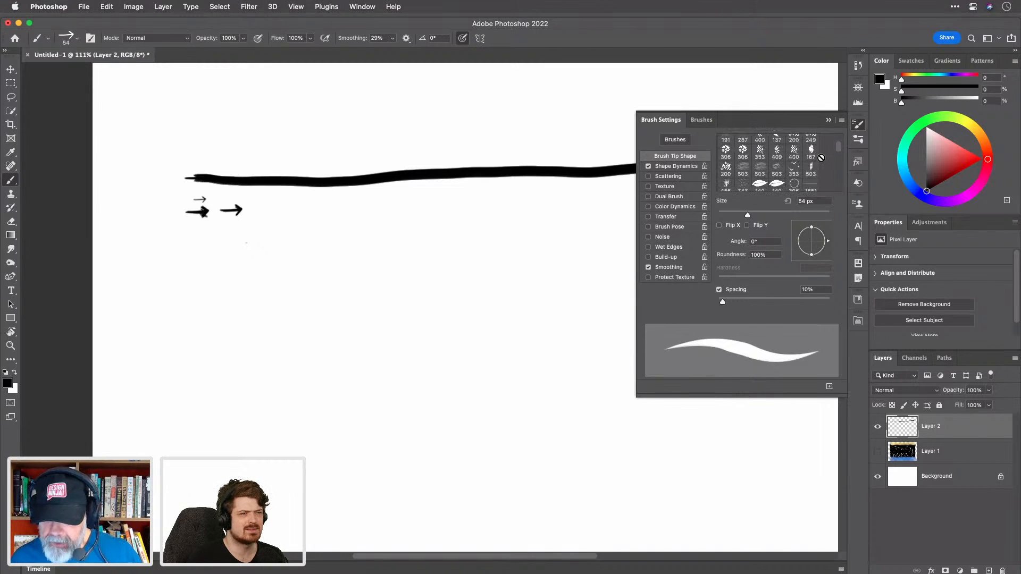
pyautogui.scroll(-2, 821, 158)
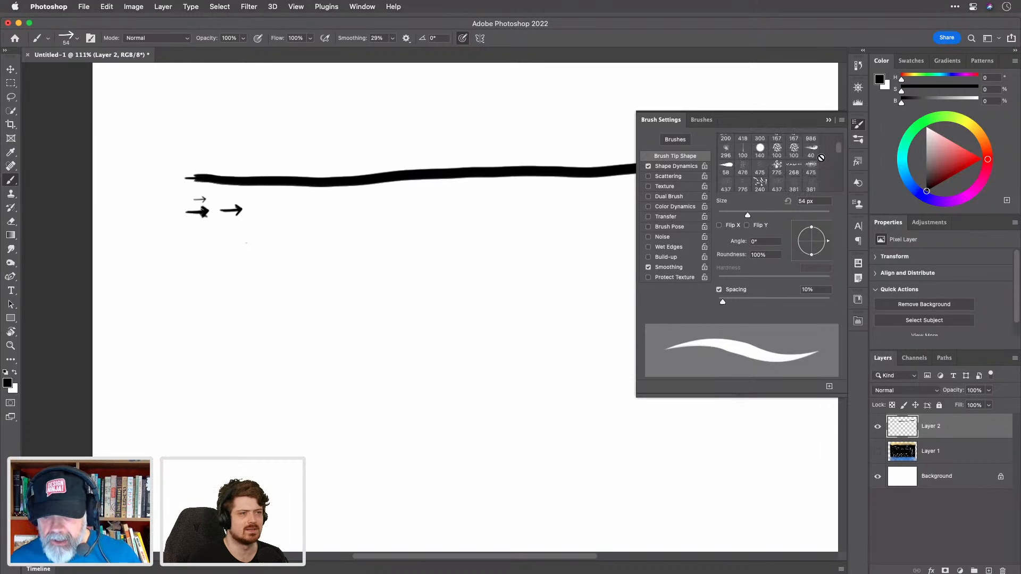
pyautogui.scroll(-8, 821, 158)
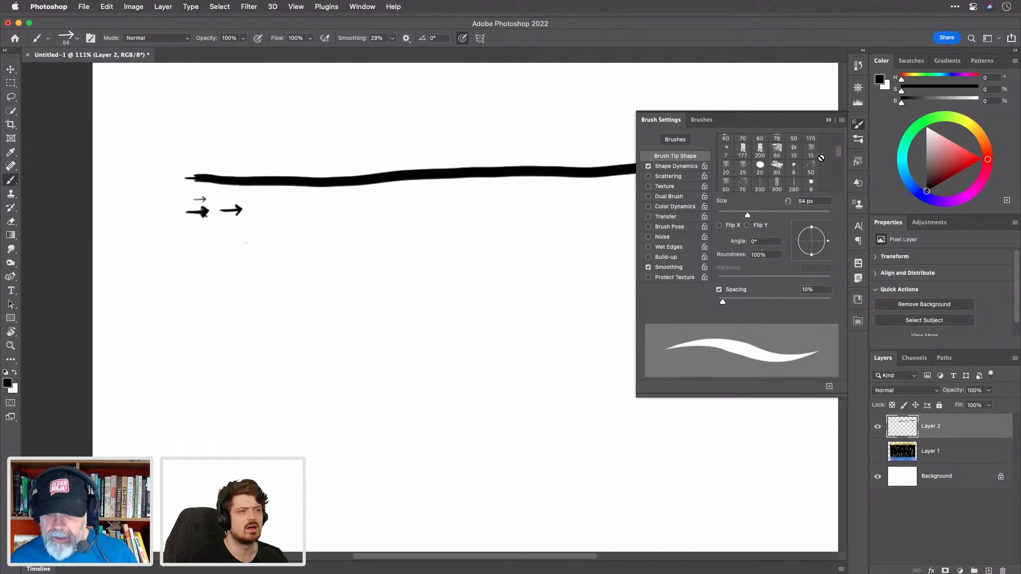
pyautogui.scroll(-8, 821, 158)
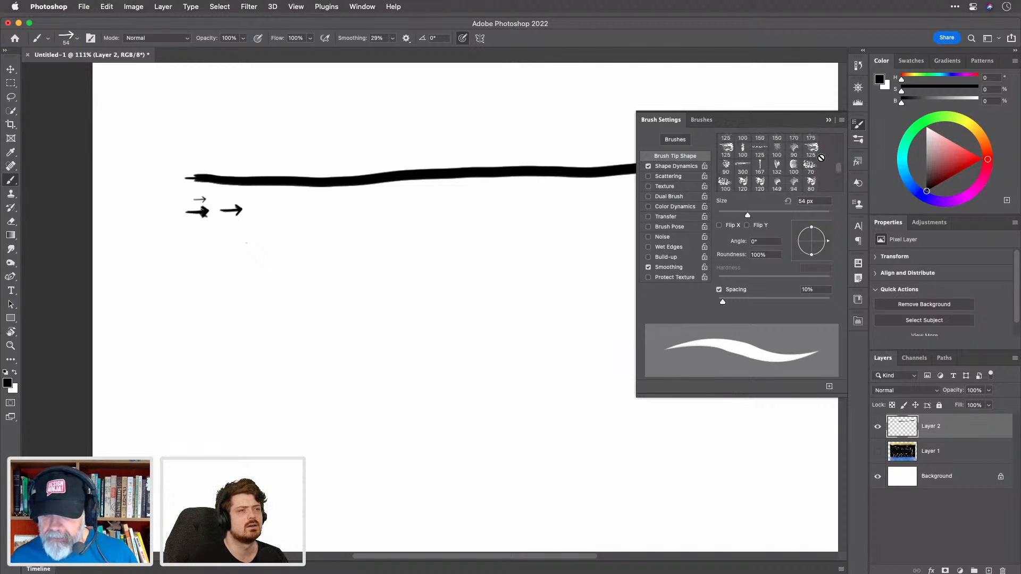
pyautogui.scroll(3, 821, 158)
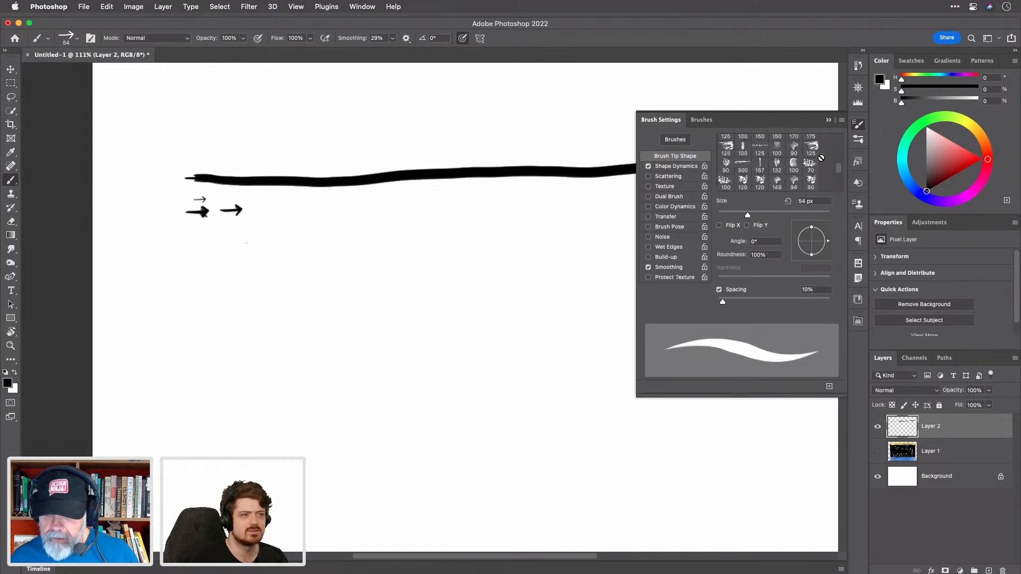
pyautogui.scroll(1, 821, 158)
pyautogui.scroll(-4, 821, 158)
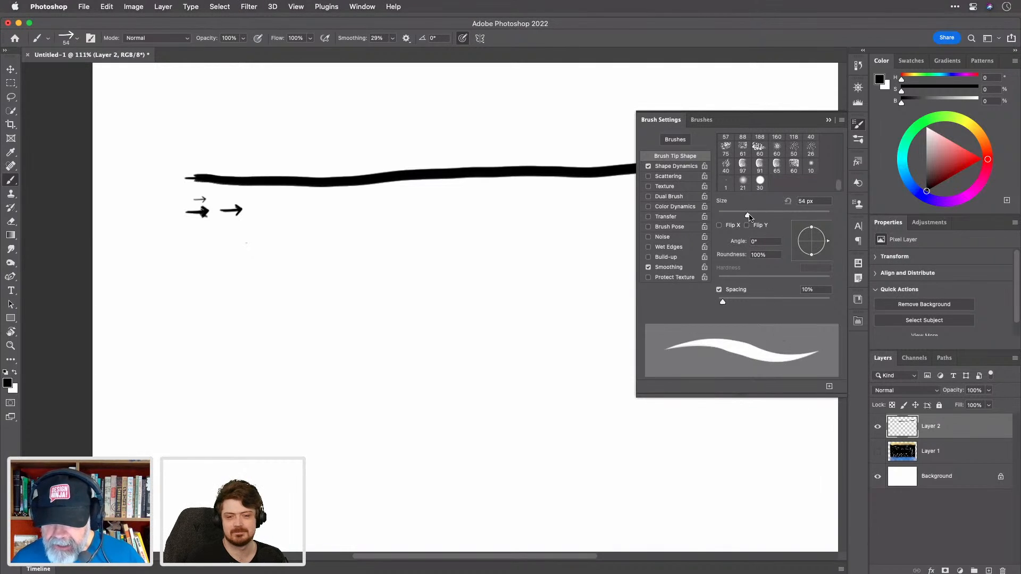
# Step: Set the arrow brush to 58 px with 281% spacing and paint four rows of separated arrows below the long stroke
pyautogui.moveTo(748, 215)
pyautogui.mouseDown()
pyautogui.moveTo(731, 215)
pyautogui.moveTo(824, 217)
pyautogui.moveTo(737, 216)
pyautogui.moveTo(751, 217)
pyautogui.mouseUp()
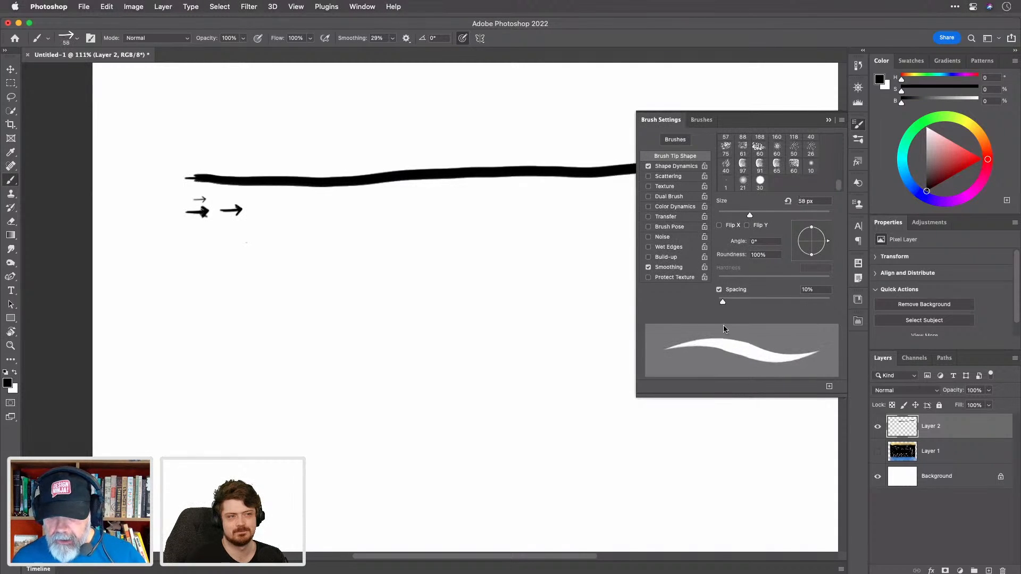
pyautogui.moveTo(722, 304); pyautogui.dragTo(807, 305)
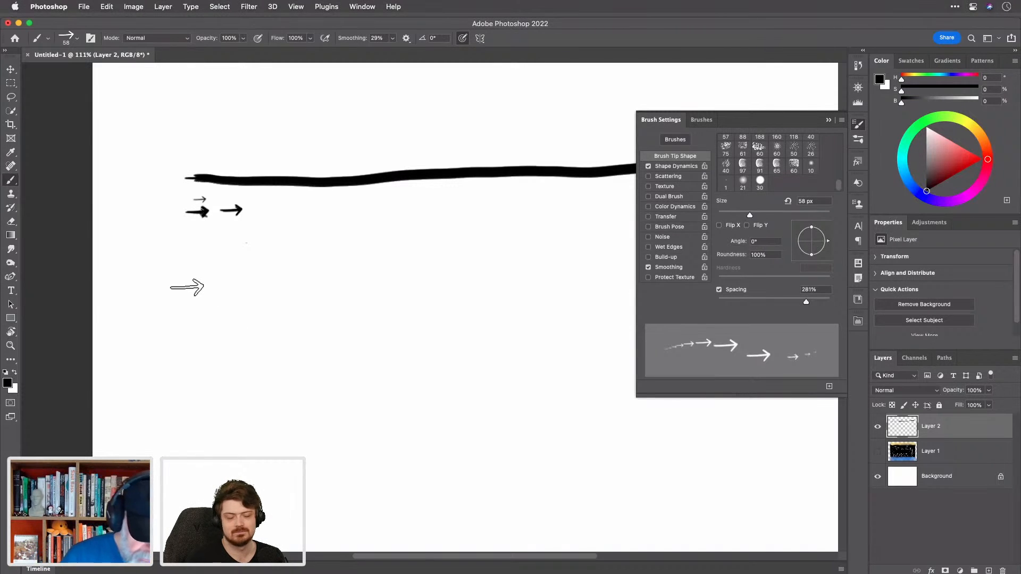
pyautogui.moveTo(200, 289)
pyautogui.mouseDown()
pyautogui.moveTo(360, 276)
pyautogui.moveTo(615, 276)
pyautogui.mouseUp()
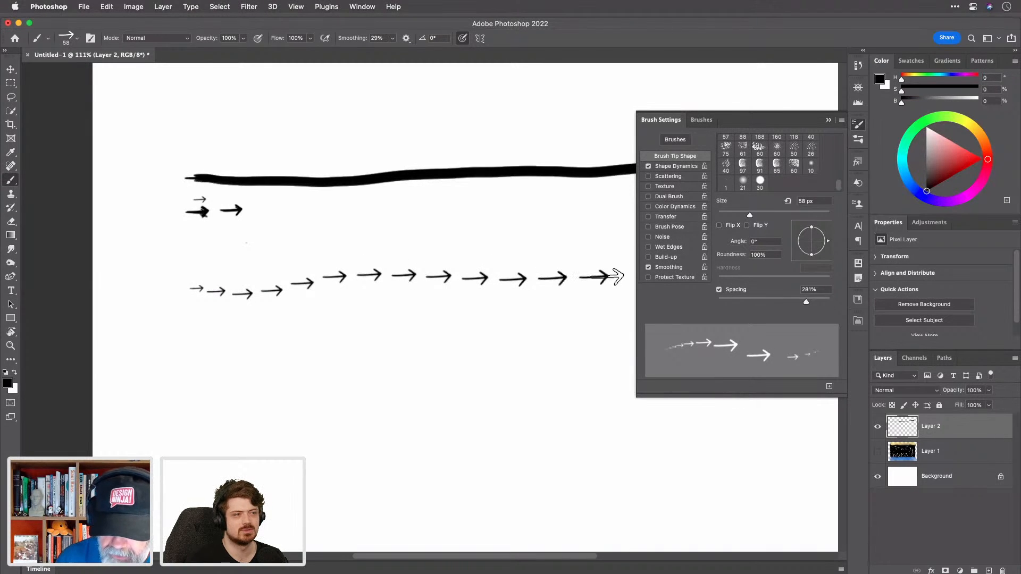
pyautogui.moveTo(155, 337); pyautogui.dragTo(519, 327)
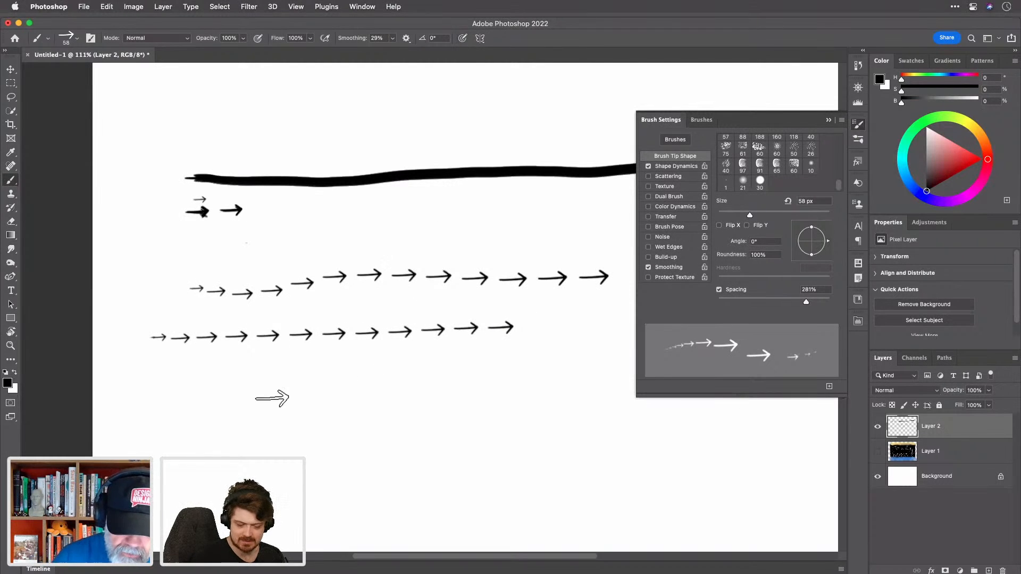
pyautogui.moveTo(155, 371); pyautogui.dragTo(571, 361)
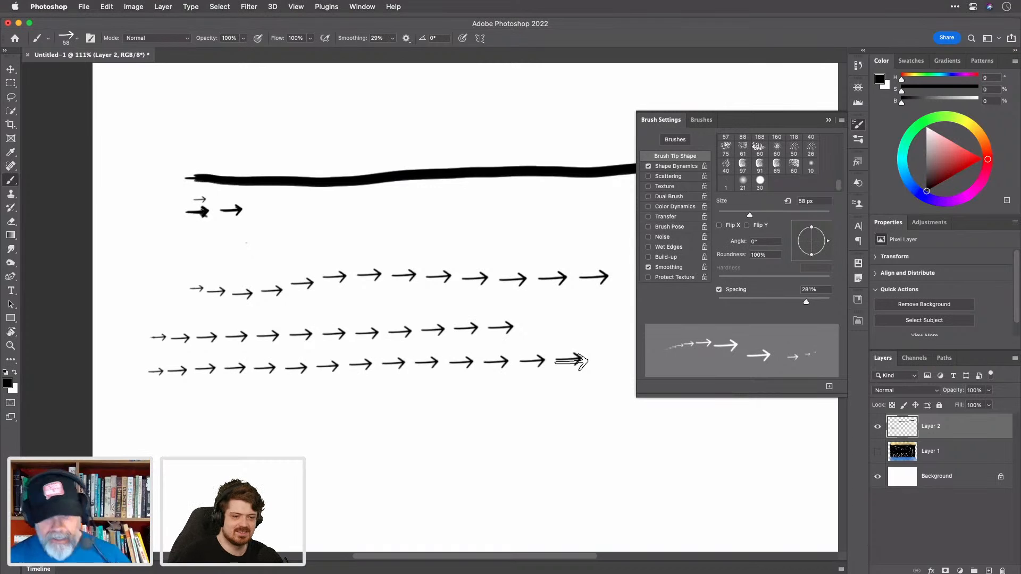
pyautogui.moveTo(153, 404); pyautogui.dragTo(580, 383)
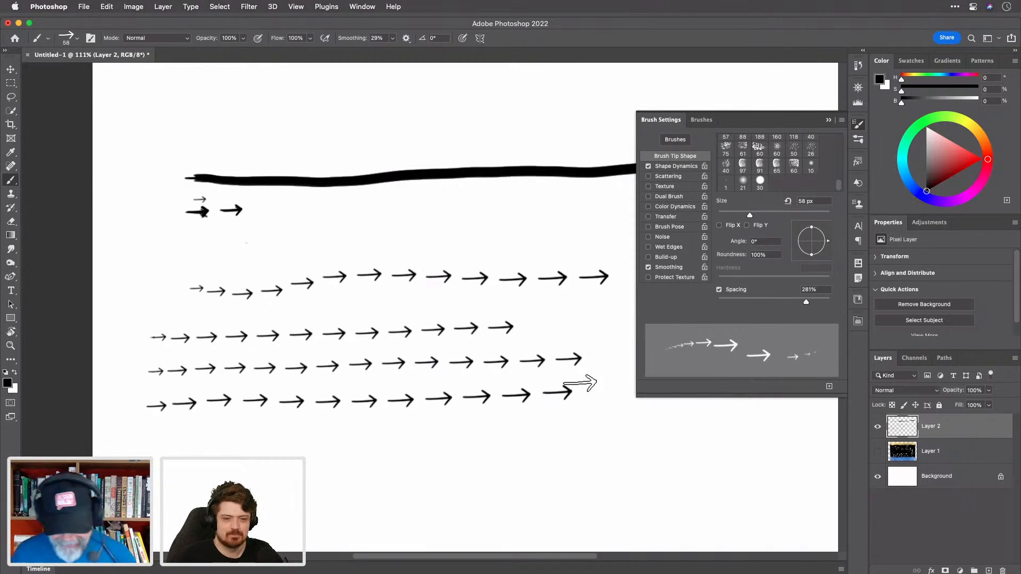
# Step: Undo the four arrow rows and the separately stamped arrows, back to the single long stroke
pyautogui.press('super+z')
pyautogui.press('super+z')
pyautogui.press('super+z')
pyautogui.press('super+z')
pyautogui.press('super+z')
pyautogui.press('super+z')
pyautogui.press('super+z')
pyautogui.press('super+z')
pyautogui.press('super+z')
pyautogui.press('super+z')
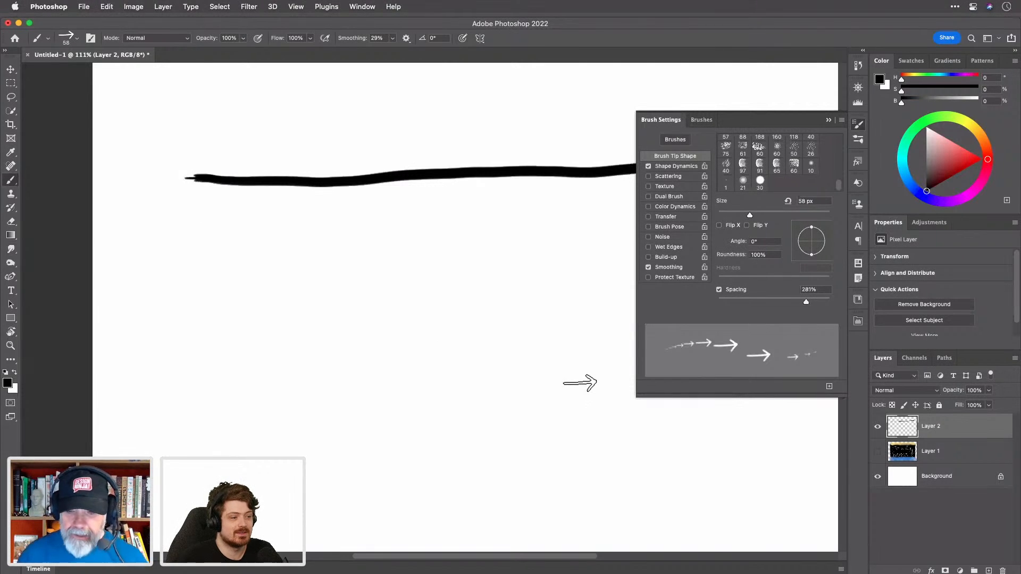
# Step: Paint a short arrow row above the thick stroke, set the brush roundness to 43%, and paint a flattened row below it
pyautogui.moveTo(425, 144); pyautogui.dragTo(600, 138)
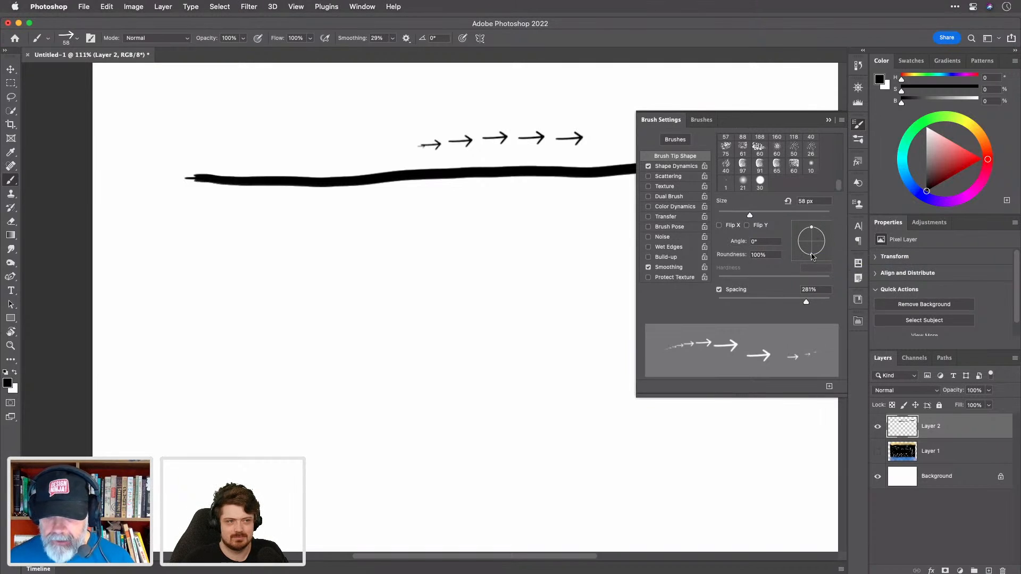
pyautogui.moveTo(813, 256); pyautogui.dragTo(813, 248)
pyautogui.moveTo(192, 242); pyautogui.dragTo(524, 232)
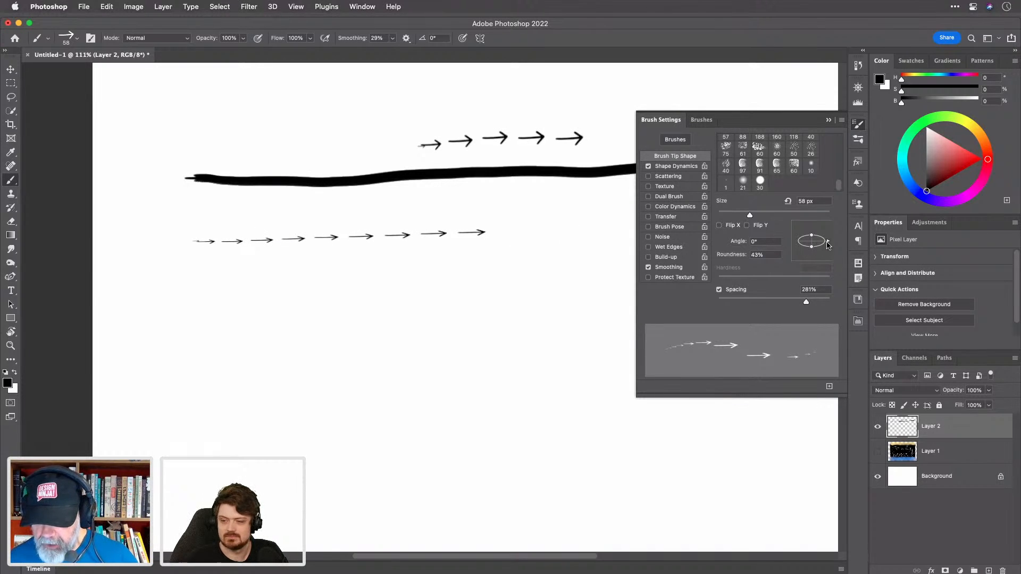
# Step: Rotate the brush tip to an angle of 39° and paint three rows of slanted arrows below the flattened row
pyautogui.moveTo(828, 245); pyautogui.dragTo(822, 236)
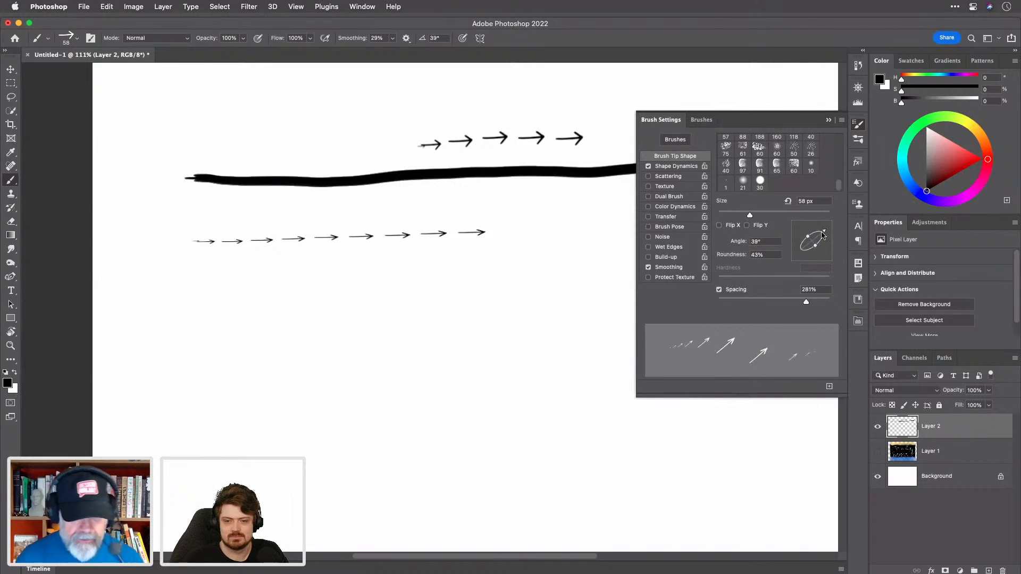
pyautogui.moveTo(172, 299); pyautogui.dragTo(542, 299)
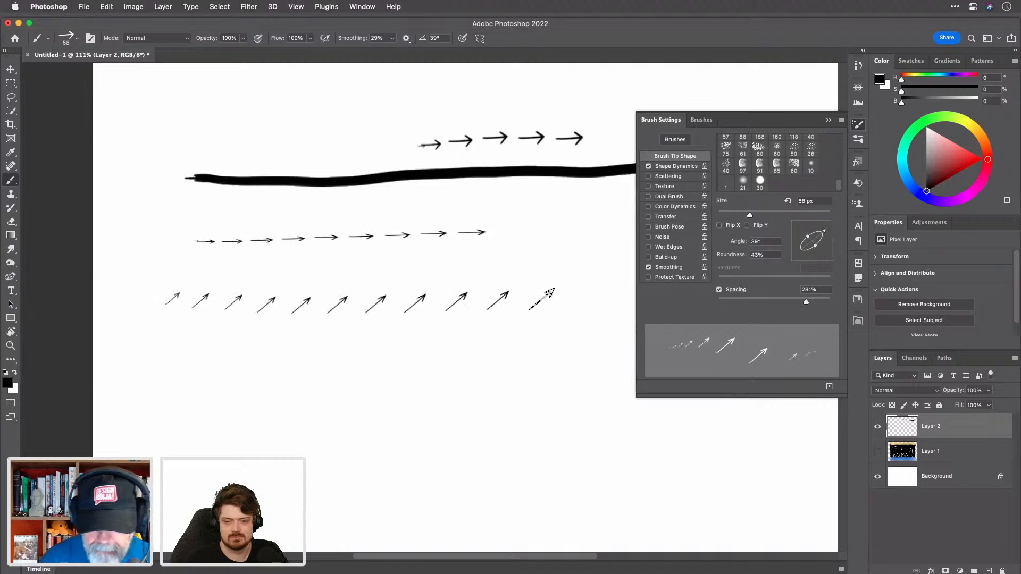
pyautogui.moveTo(143, 359); pyautogui.dragTo(563, 348)
pyautogui.moveTo(182, 411); pyautogui.dragTo(547, 411)
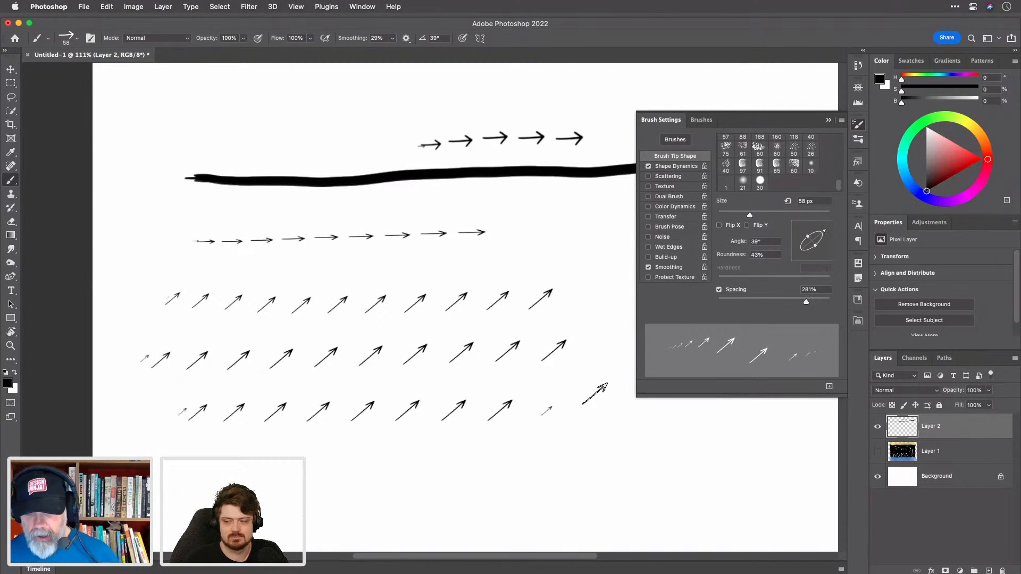
# Step: Try the Flip X and Flip Y options on the brush tip and switch both off again
pyautogui.click(719, 225)
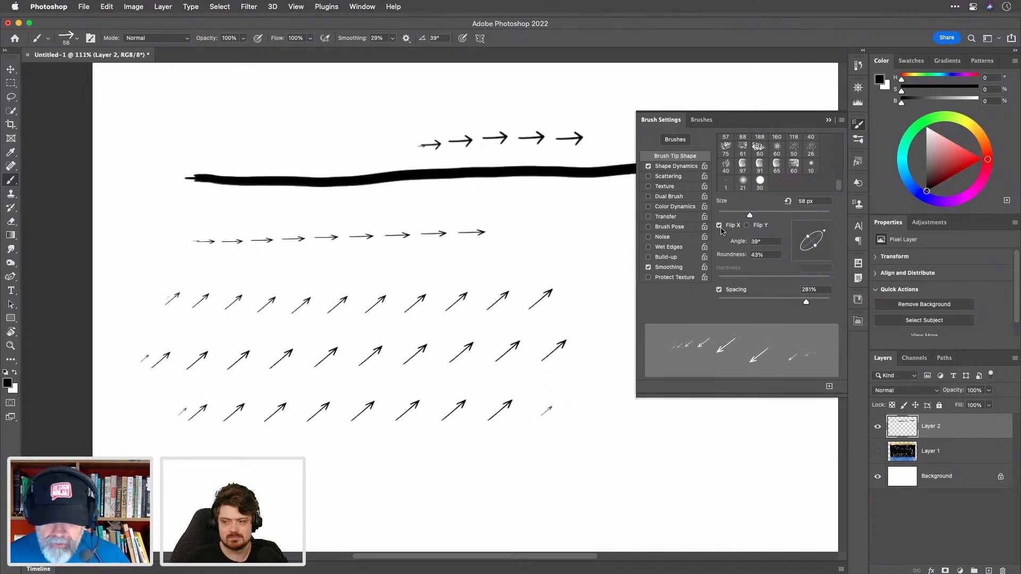
pyautogui.click(747, 225)
pyautogui.click(719, 226)
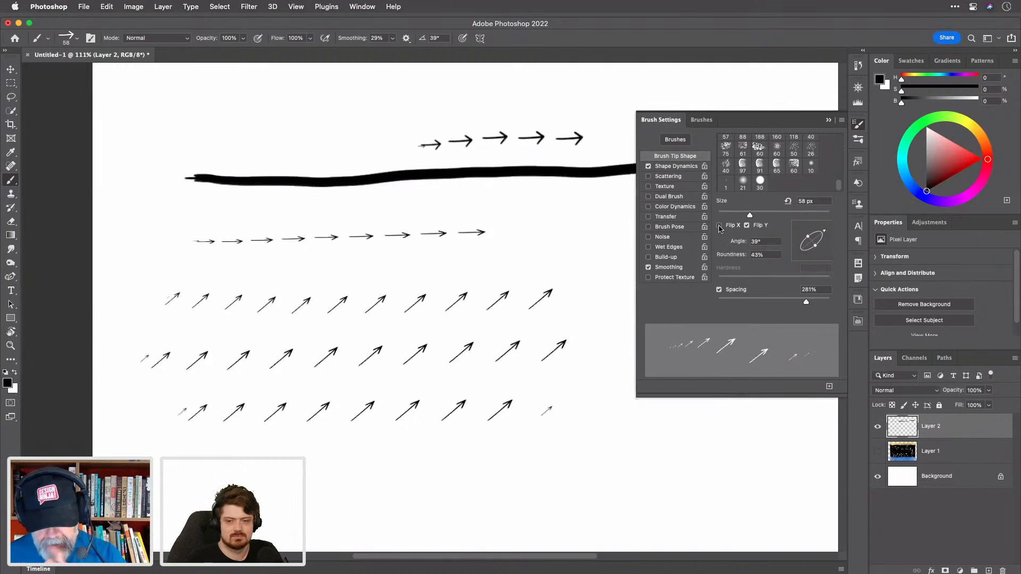
pyautogui.click(747, 225)
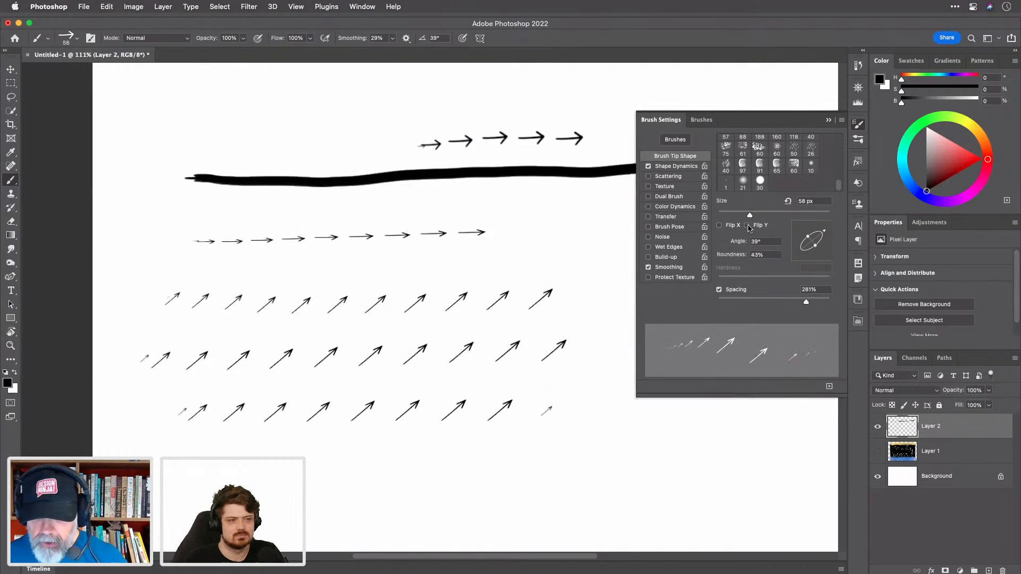
# Step: Restore the brush tip to its original 54 px size, and set the angle to 0° and the roundness to 100%
pyautogui.click(772, 253)
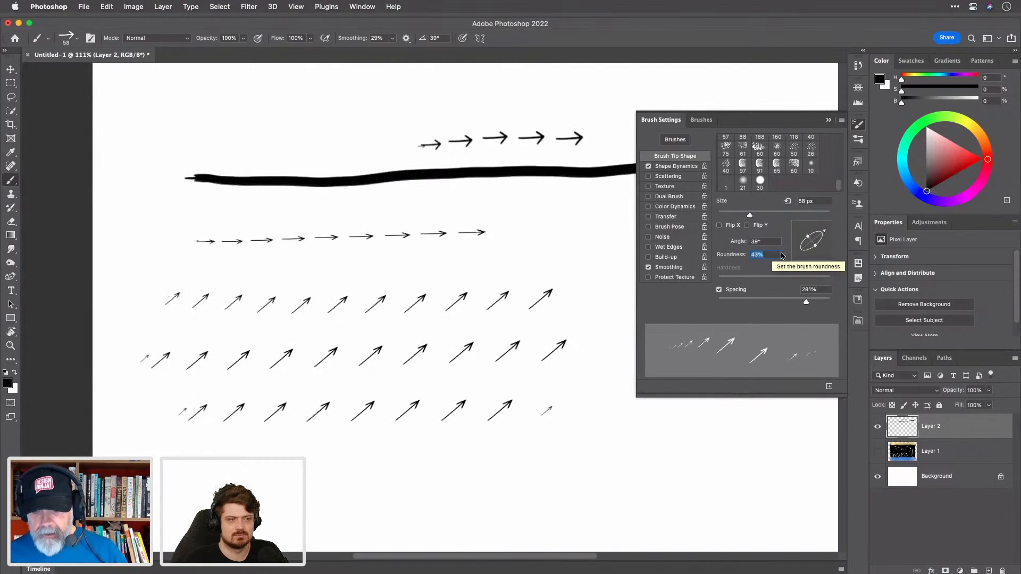
pyautogui.click(788, 204)
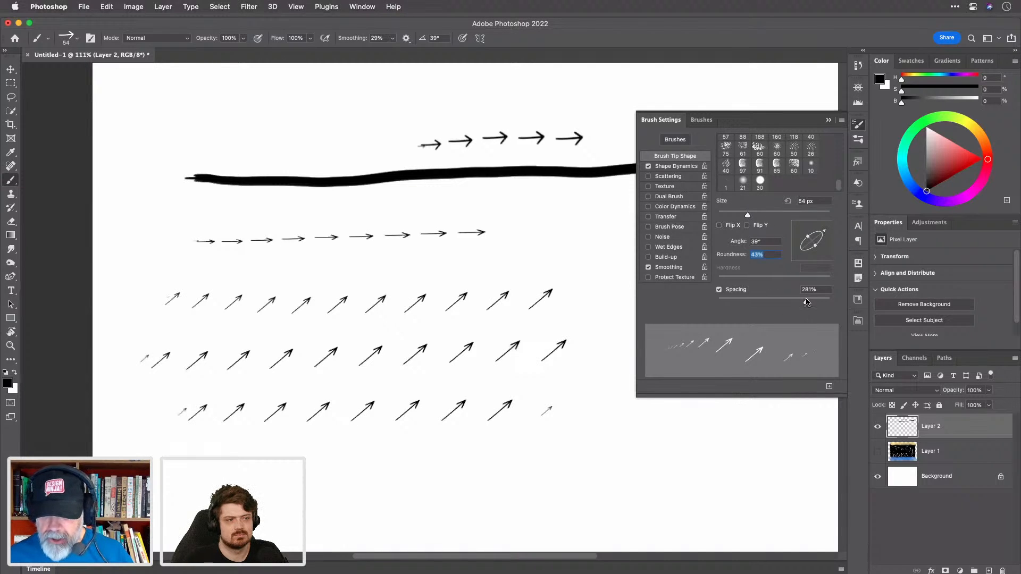
pyautogui.moveTo(815, 245); pyautogui.dragTo(742, 243)
pyautogui.write('0')
pyautogui.press('Tab')
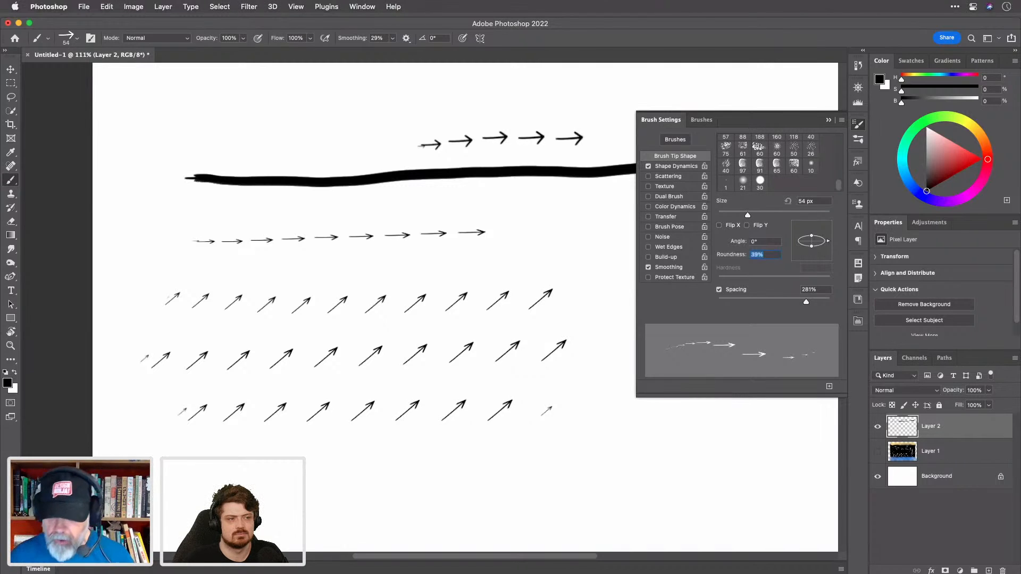
pyautogui.write('100')
pyautogui.press('Tab')
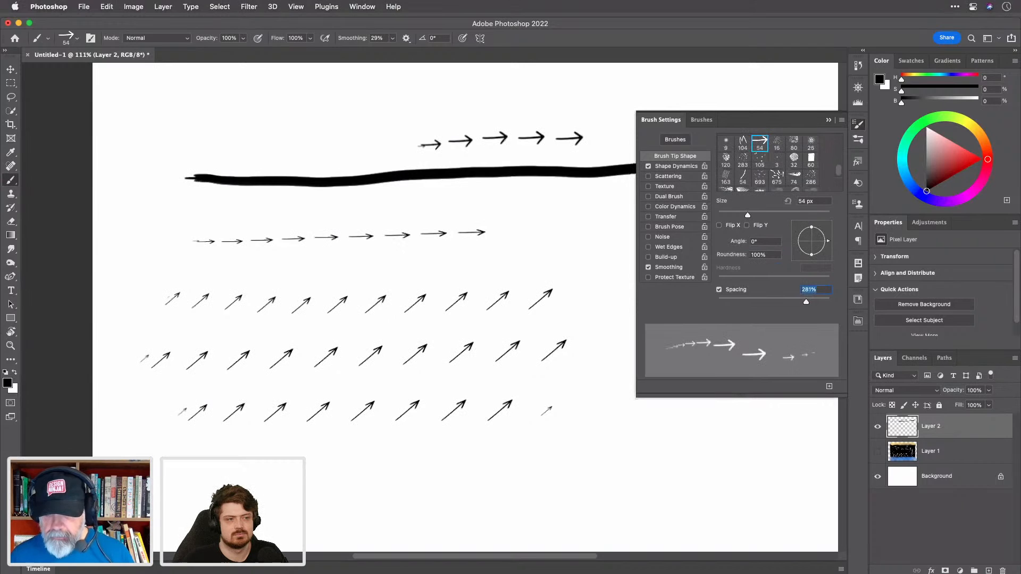
# Step: Paint two long arrow rows across the lower canvas and a rising row over the slanted arrows
pyautogui.moveTo(217, 469)
pyautogui.mouseDown()
pyautogui.moveTo(524, 465)
pyautogui.moveTo(776, 444)
pyautogui.mouseUp()
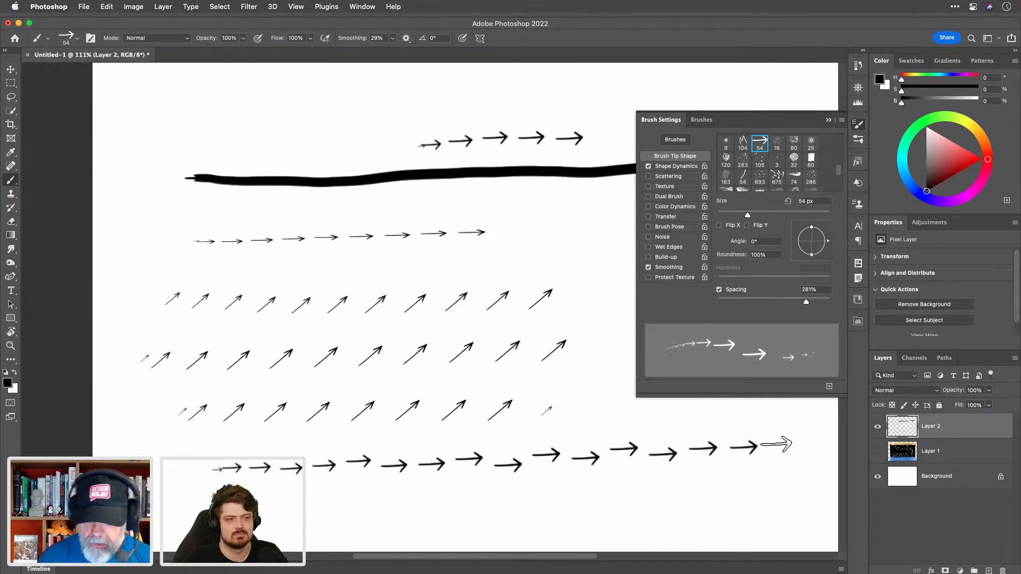
pyautogui.moveTo(283, 480); pyautogui.dragTo(754, 470)
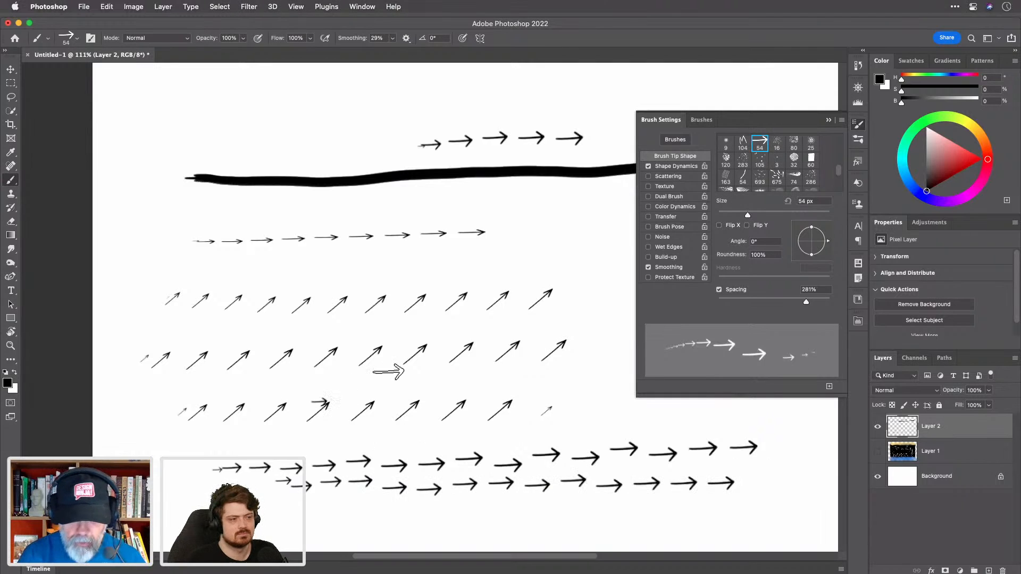
pyautogui.moveTo(388, 372)
pyautogui.mouseDown()
pyautogui.moveTo(525, 354)
pyautogui.moveTo(567, 393)
pyautogui.mouseUp()
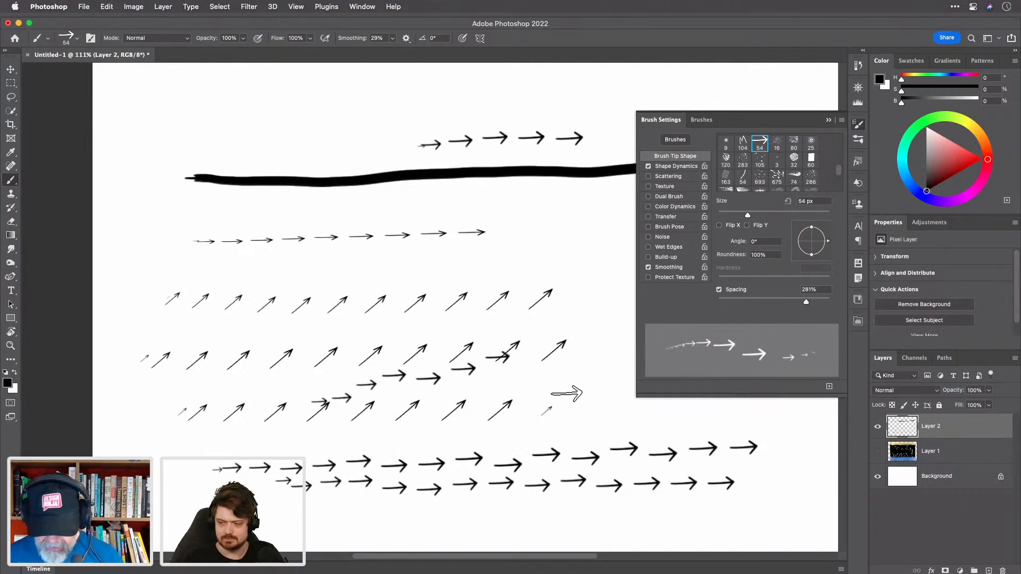
# Step: Clear all artwork from Layer 2 and paint a short row of three arrows near the canvas's upper left
pyautogui.press('Delete')
pyautogui.press('alt+shift+super+n')
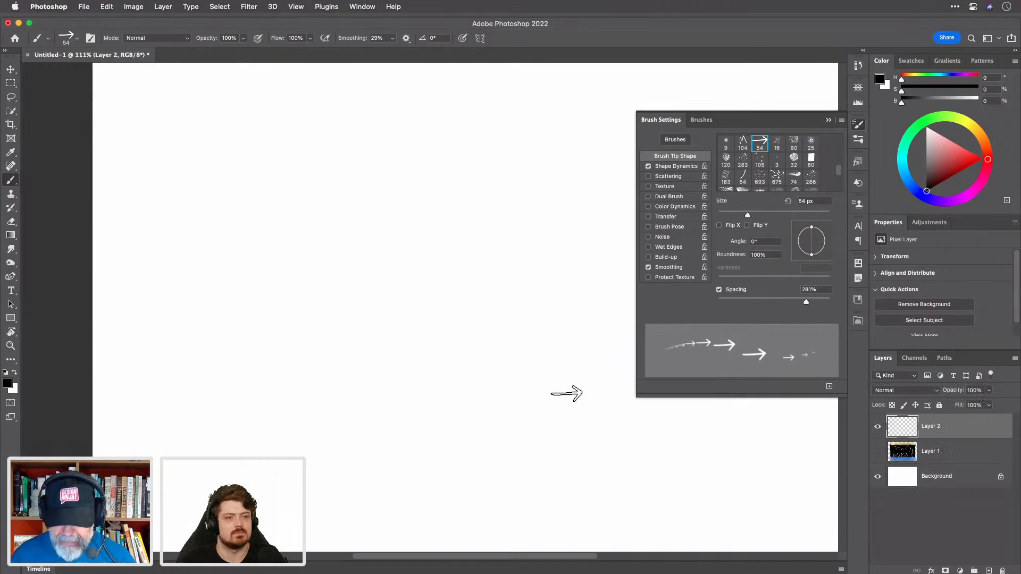
pyautogui.moveTo(181, 130); pyautogui.dragTo(230, 128)
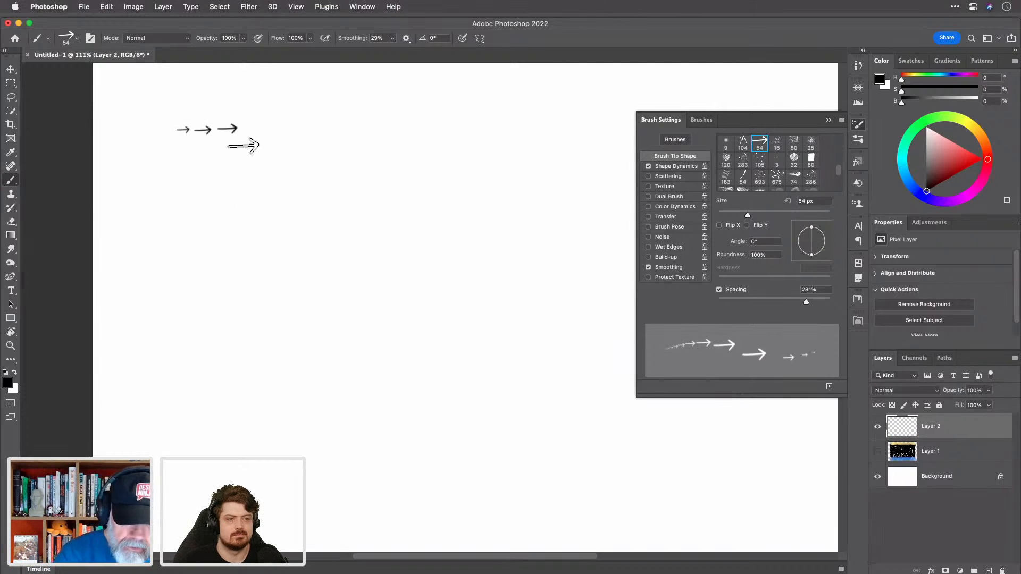
# Step: Set Size Jitter to 100% in Shape Dynamics and paint a row of arrows of varying size across the canvas
pyautogui.click(680, 167)
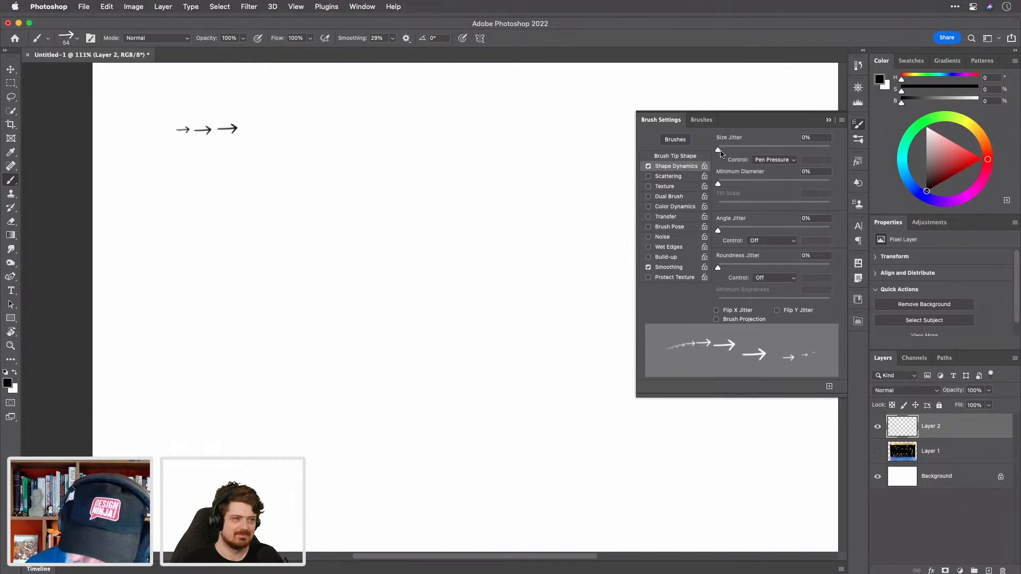
pyautogui.moveTo(719, 150); pyautogui.dragTo(832, 149)
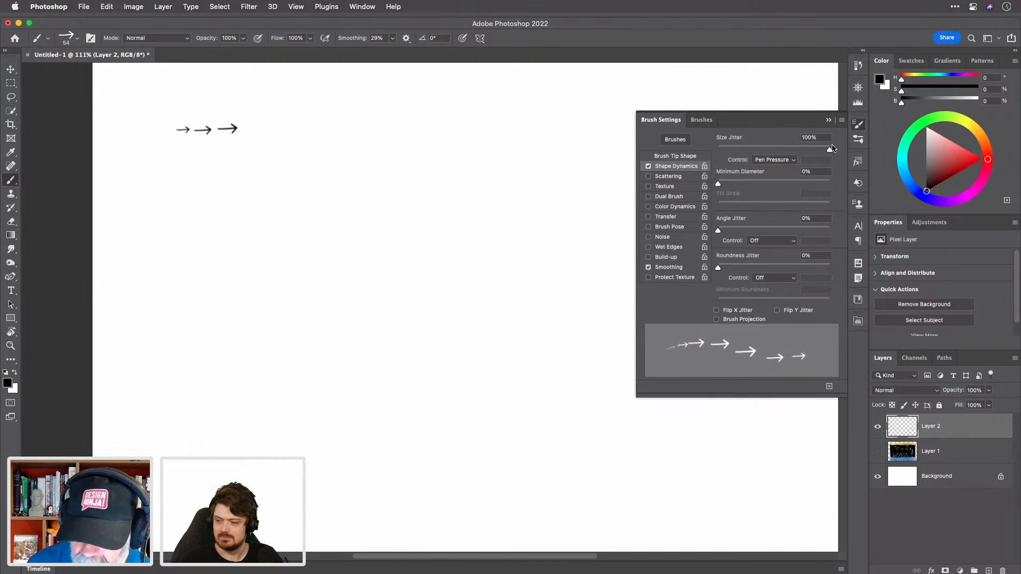
pyautogui.click(157, 237)
pyautogui.click(183, 238)
pyautogui.click(214, 238)
pyautogui.click(250, 240)
pyautogui.click(289, 241)
pyautogui.click(333, 241)
pyautogui.click(386, 231)
pyautogui.click(426, 230)
pyautogui.click(468, 225)
pyautogui.click(518, 220)
pyautogui.click(577, 222)
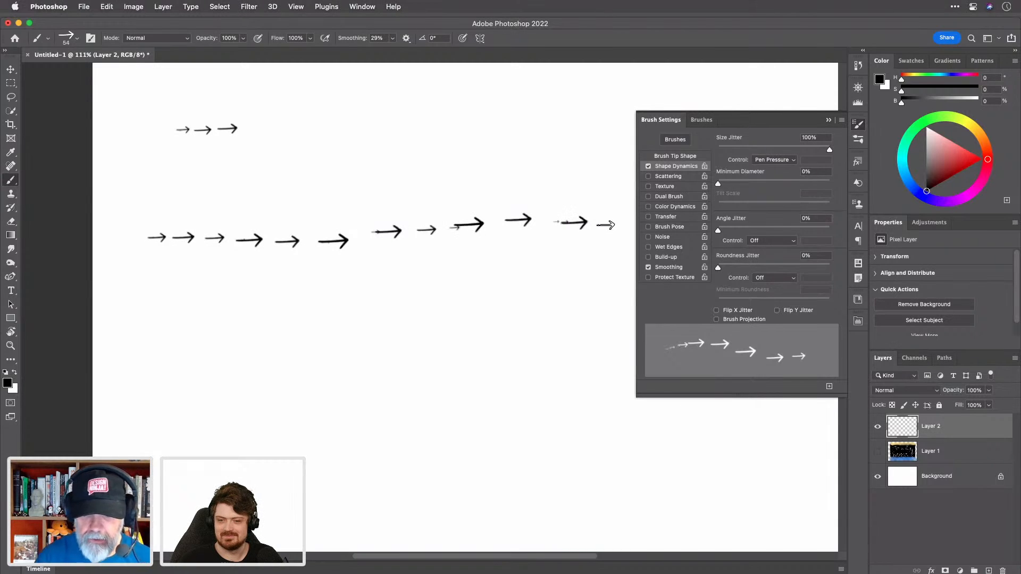
# Step: Paint seven more rows of size-jittered arrows down the canvas with varying pen pressure
pyautogui.moveTo(197, 269); pyautogui.dragTo(218, 270)
pyautogui.click(255, 272)
pyautogui.click(300, 273)
pyautogui.click(340, 271)
pyautogui.click(396, 269)
pyautogui.click(429, 268)
pyautogui.click(466, 265)
pyautogui.click(511, 264)
pyautogui.click(265, 326)
pyautogui.click(306, 325)
pyautogui.moveTo(343, 325); pyautogui.dragTo(388, 325)
pyautogui.click(431, 324)
pyautogui.click(481, 323)
pyautogui.click(527, 322)
pyautogui.click(569, 322)
pyautogui.moveTo(303, 366); pyautogui.dragTo(573, 359)
pyautogui.moveTo(335, 373); pyautogui.dragTo(537, 368)
pyautogui.moveTo(347, 387); pyautogui.dragTo(524, 382)
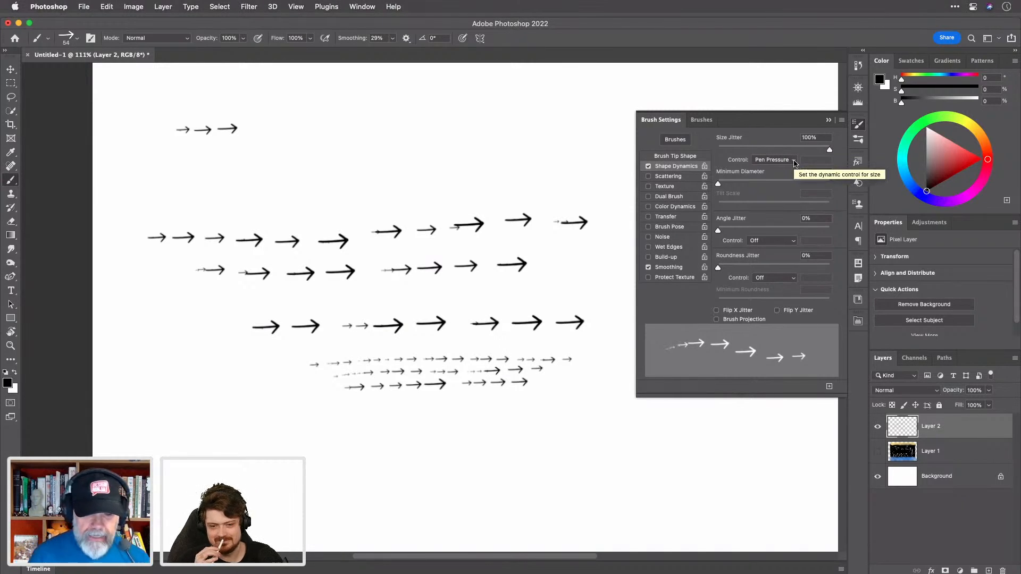
pyautogui.moveTo(217, 432); pyautogui.dragTo(590, 432)
pyautogui.moveTo(444, 482); pyautogui.dragTo(749, 474)
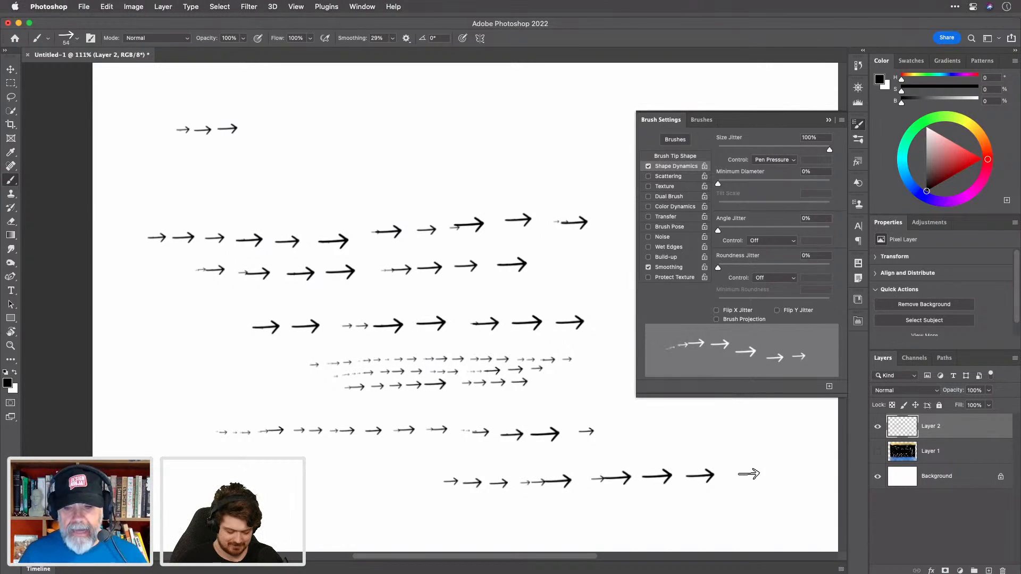
# Step: Set the size jitter control to Off and paint three arrow rows across the upper canvas
pyautogui.click(794, 161)
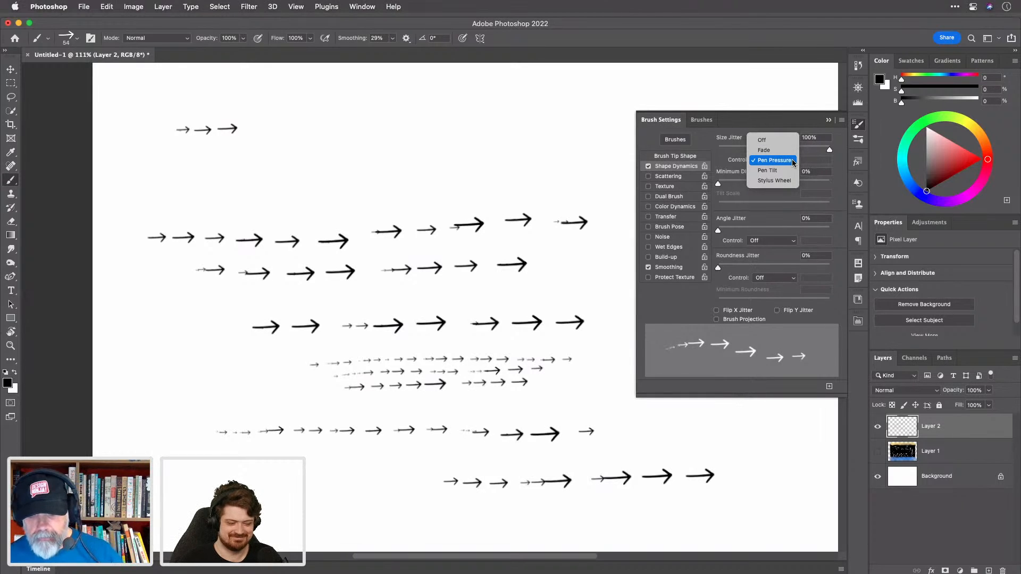
pyautogui.click(766, 140)
pyautogui.moveTo(222, 159); pyautogui.dragTo(543, 155)
pyautogui.moveTo(183, 197); pyautogui.dragTo(535, 187)
pyautogui.moveTo(336, 219); pyautogui.dragTo(565, 213)
# Step: Undo all the size-jittered arrow rows, keeping only the three small arrows near the canvas's upper left
pyautogui.press('super+z')
pyautogui.press('super+z')
pyautogui.press('super+z')
pyautogui.press('super+z')
pyautogui.press('super+z')
pyautogui.press('super+z')
pyautogui.press('super+z')
pyautogui.press('super+z')
pyautogui.press('super+z')
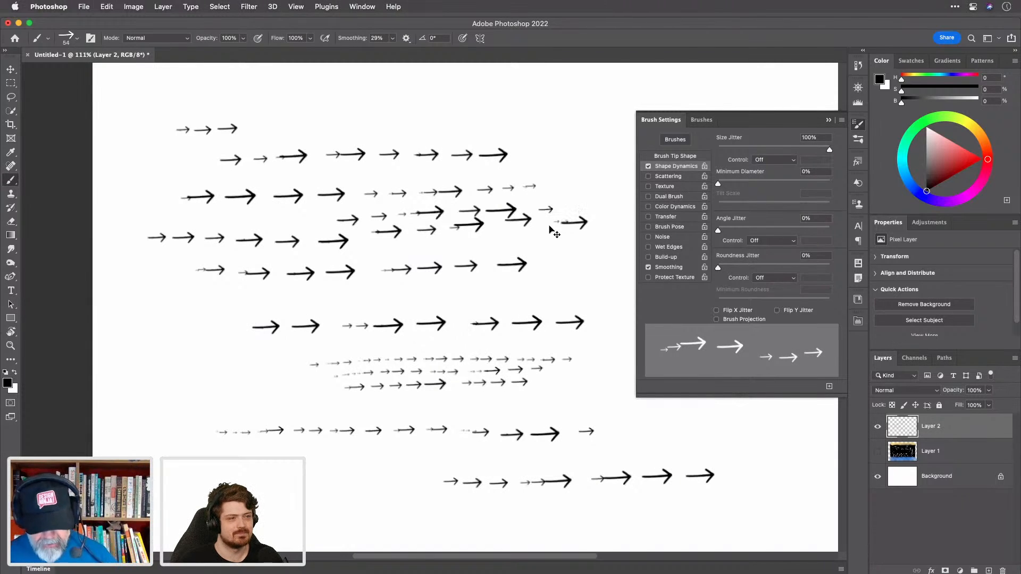
pyautogui.press('super+z')
pyautogui.press('super+z')
pyautogui.press('super+z')
pyautogui.press('super+z')
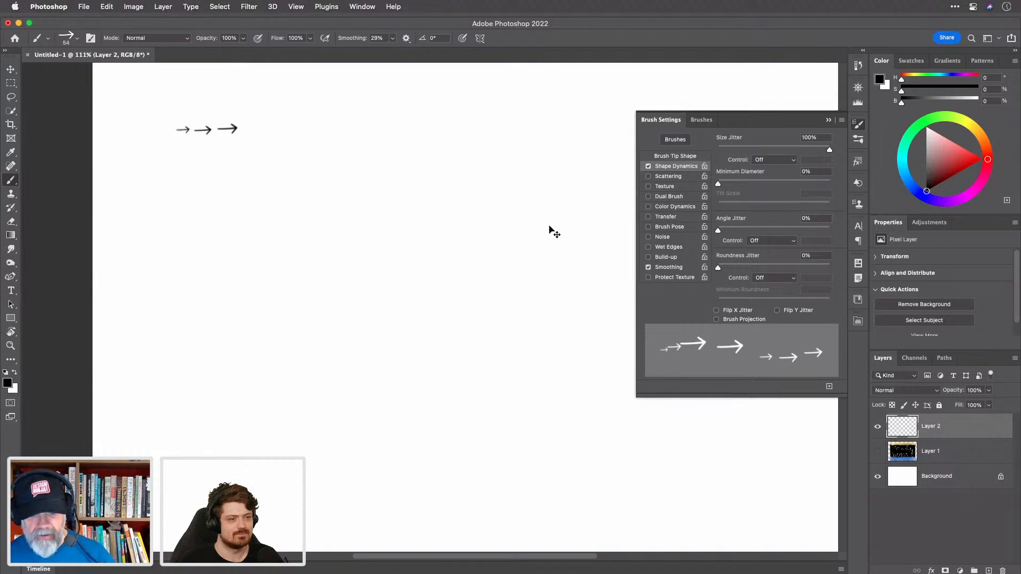
# Step: Set the size jitter control to Fade with a value of 25 and paint a long arrow row across the upper canvas
pyautogui.click(791, 160)
pyautogui.click(790, 170)
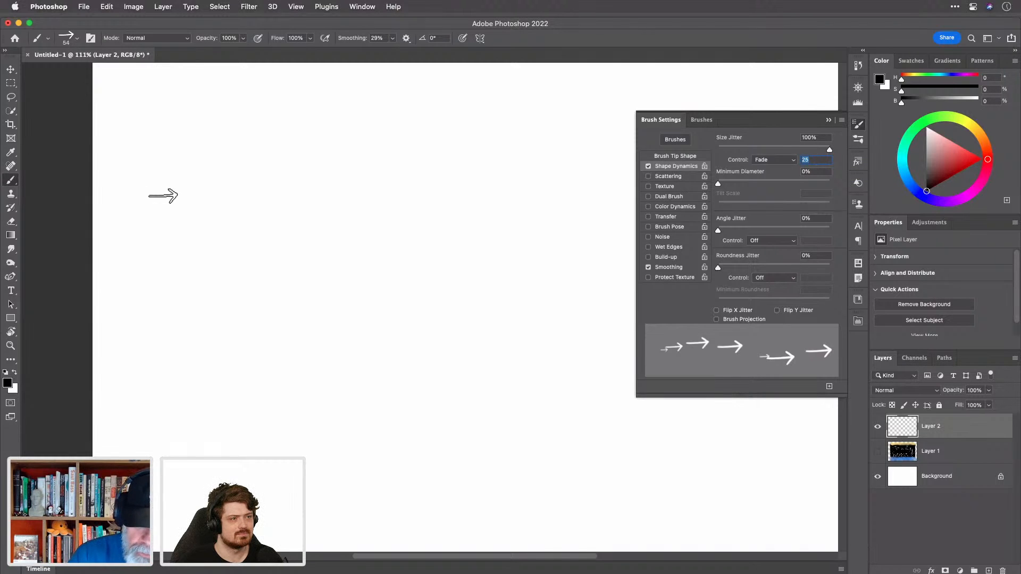
pyautogui.moveTo(718, 184)
pyautogui.mouseDown()
pyautogui.moveTo(734, 185)
pyautogui.moveTo(717, 184)
pyautogui.mouseUp()
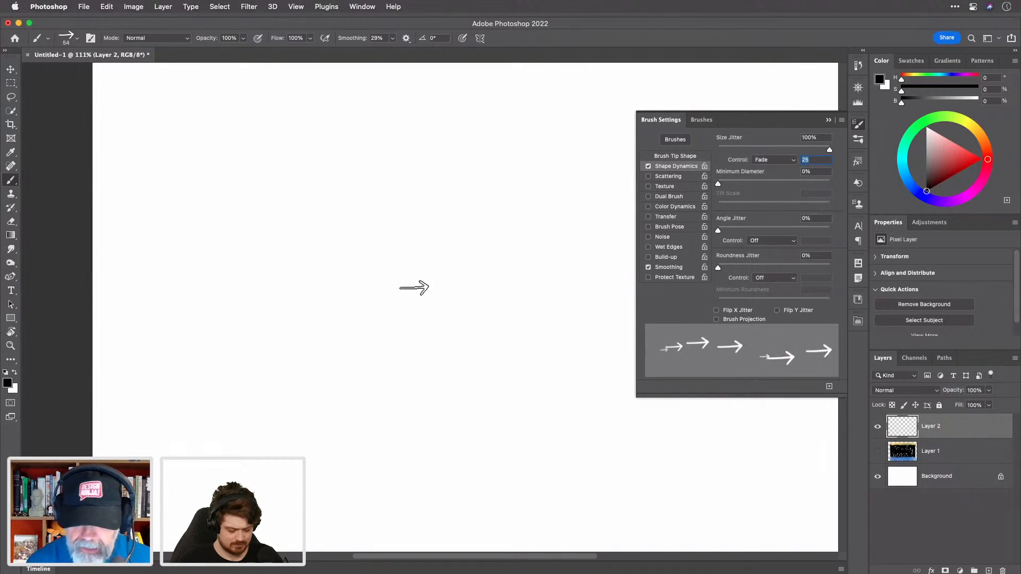
pyautogui.moveTo(178, 204); pyautogui.dragTo(601, 182)
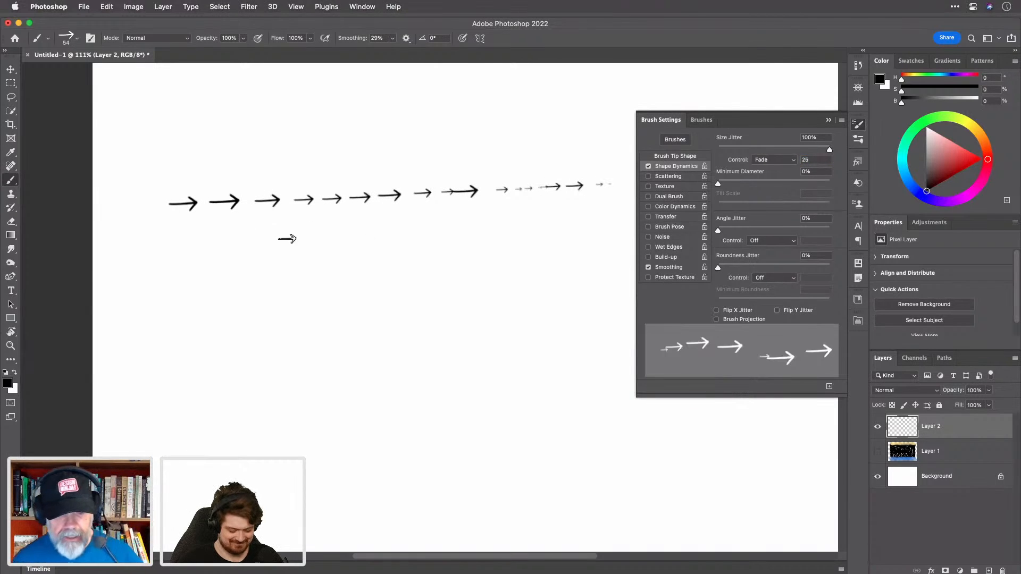
# Step: Paint two more arrow rows below the first, set the minimum diameter to 58% and paint further rows across the lower canvas
pyautogui.moveTo(179, 268); pyautogui.dragTo(604, 246)
pyautogui.moveTo(189, 316); pyautogui.dragTo(589, 308)
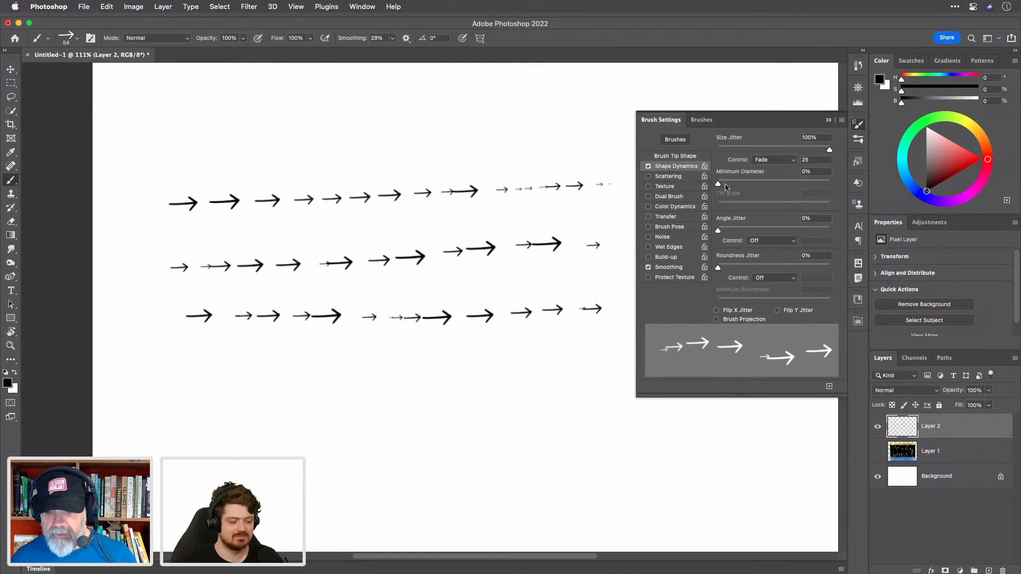
pyautogui.moveTo(718, 184); pyautogui.dragTo(782, 185)
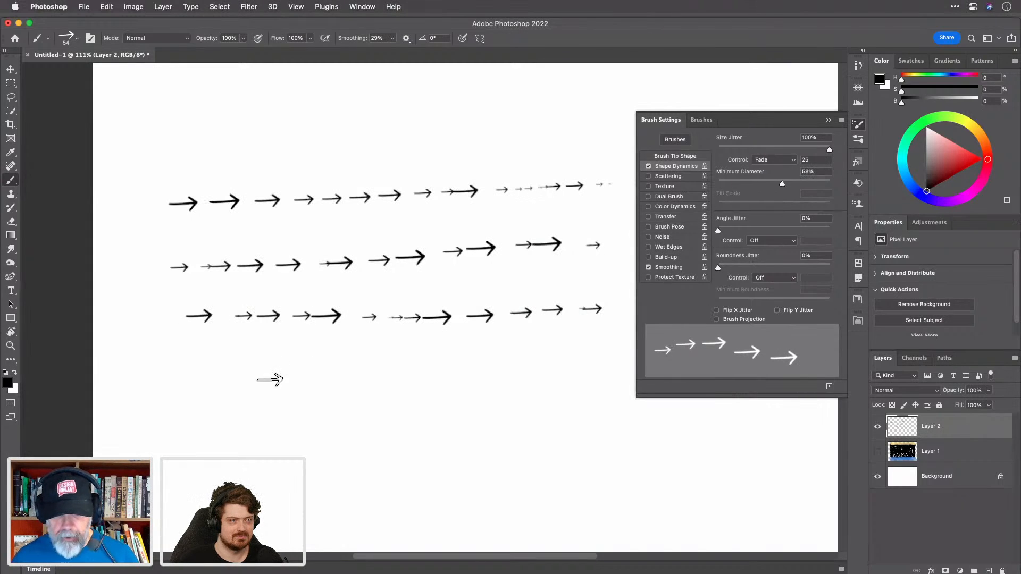
pyautogui.moveTo(187, 392)
pyautogui.mouseDown()
pyautogui.moveTo(583, 376)
pyautogui.moveTo(212, 419)
pyautogui.moveTo(619, 424)
pyautogui.moveTo(255, 468)
pyautogui.moveTo(615, 432)
pyautogui.mouseUp()
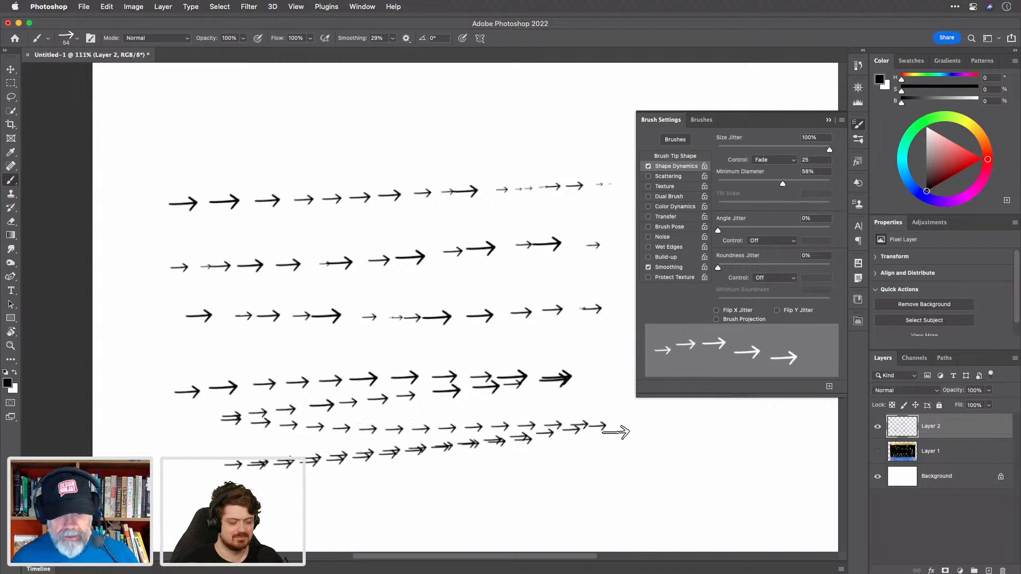
# Step: Clear all the arrow rows from the canvas, leaving Layer 2 empty and nothing selected
pyautogui.press('super+a')
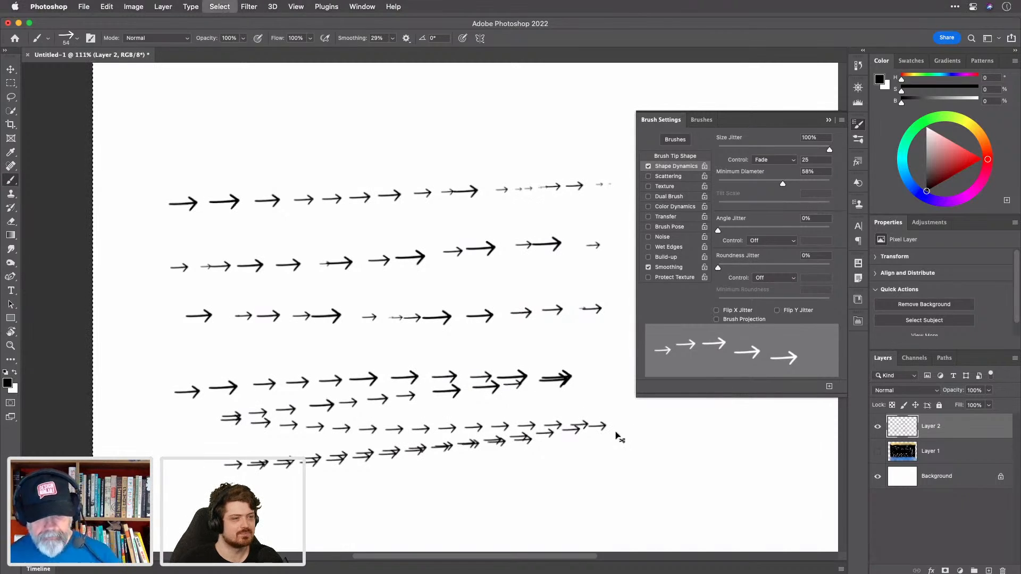
pyautogui.press('super+c')
pyautogui.press('super+z')
pyautogui.press('super+z')
pyautogui.press('super+z')
pyautogui.press('super+z')
pyautogui.press('super+z')
pyautogui.press('super+z')
pyautogui.press('super+z')
pyautogui.press('super+z')
pyautogui.press('super+z')
pyautogui.press('super+z')
pyautogui.press('super+z')
pyautogui.press('super+z')
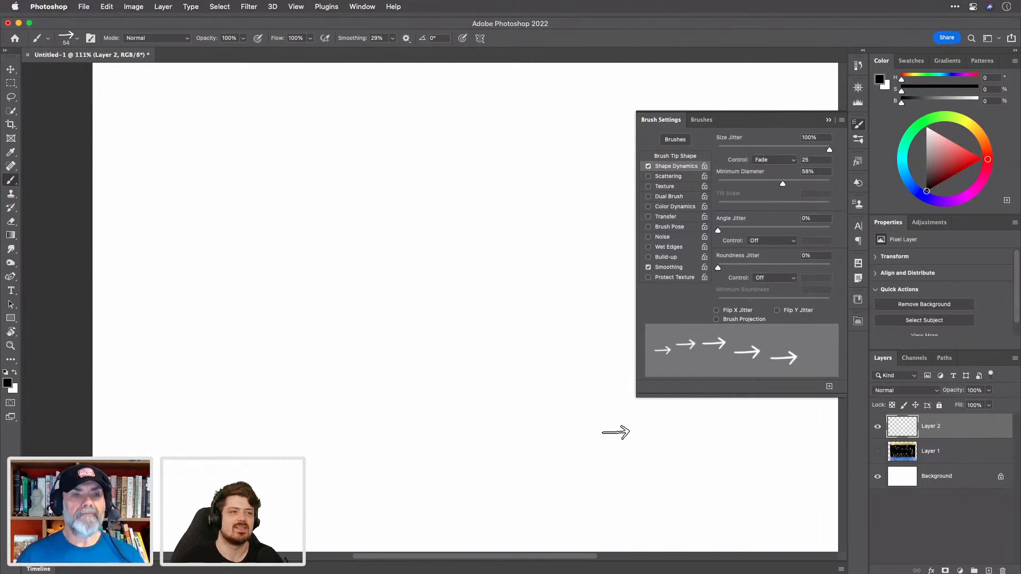
# Step: Set the size jitter control to Stylus Wheel and read the warning about its hardware requirement
pyautogui.click(793, 160)
pyautogui.click(794, 161)
pyautogui.click(793, 160)
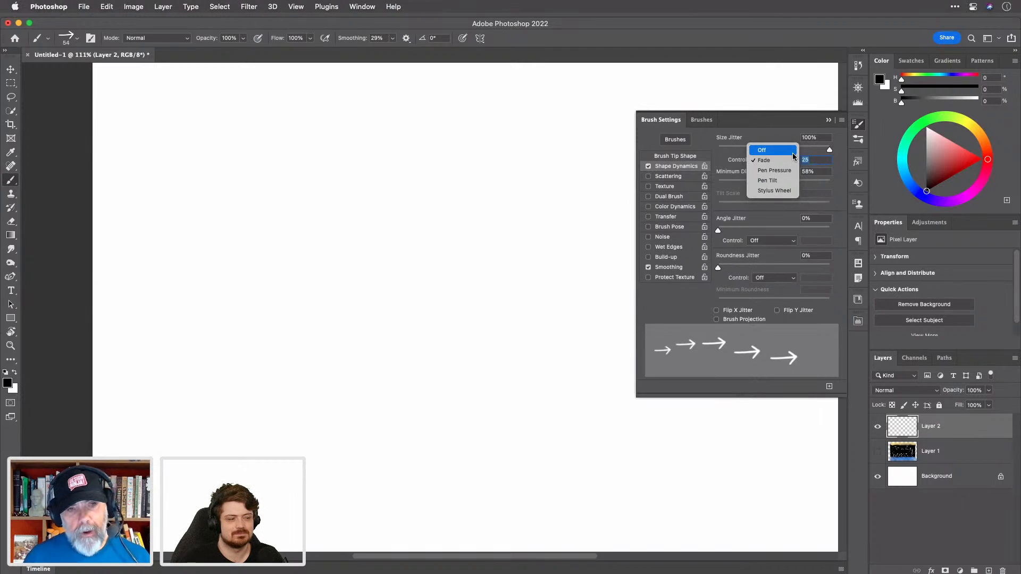
pyautogui.click(784, 195)
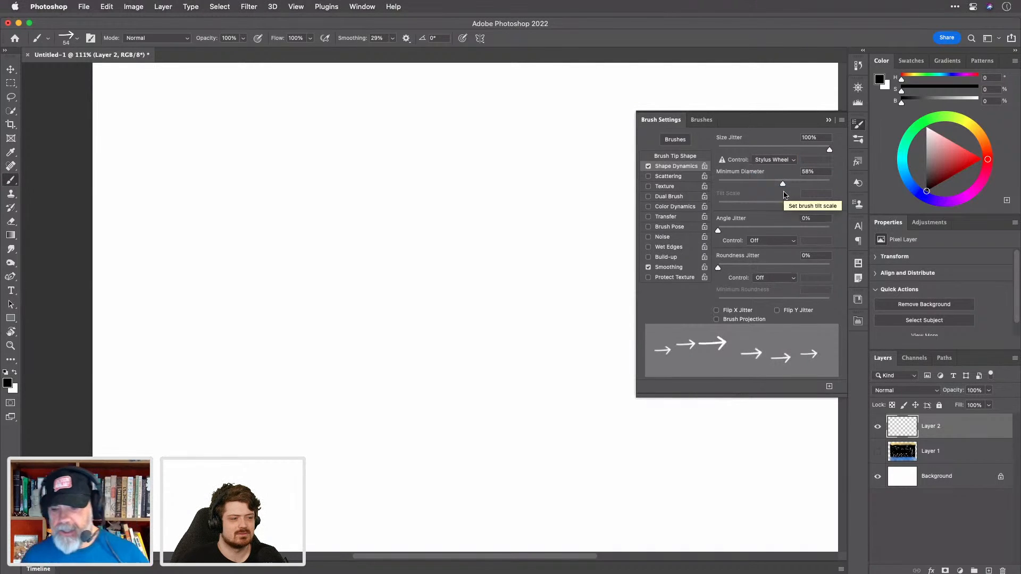
pyautogui.moveTo(723, 163)
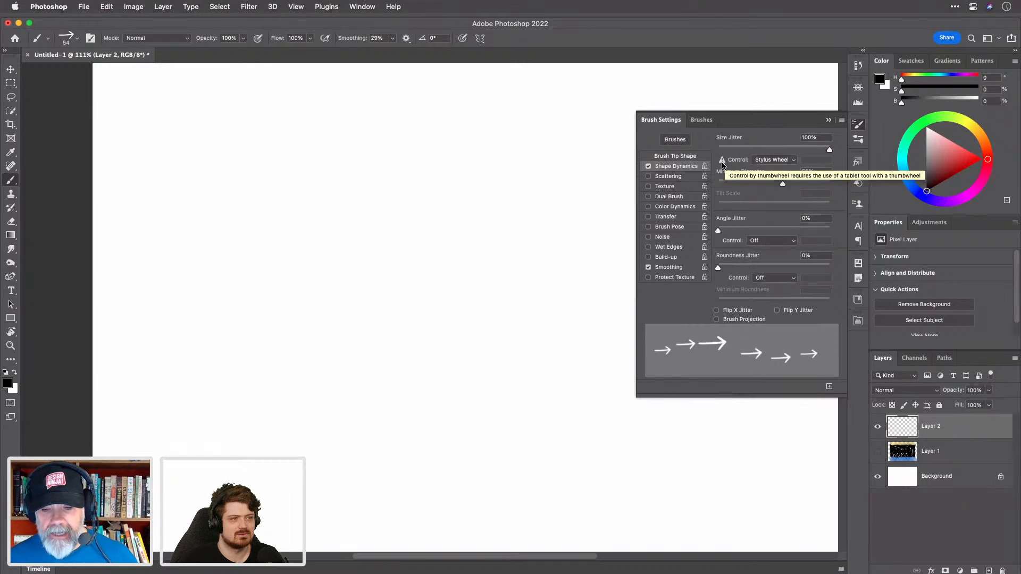
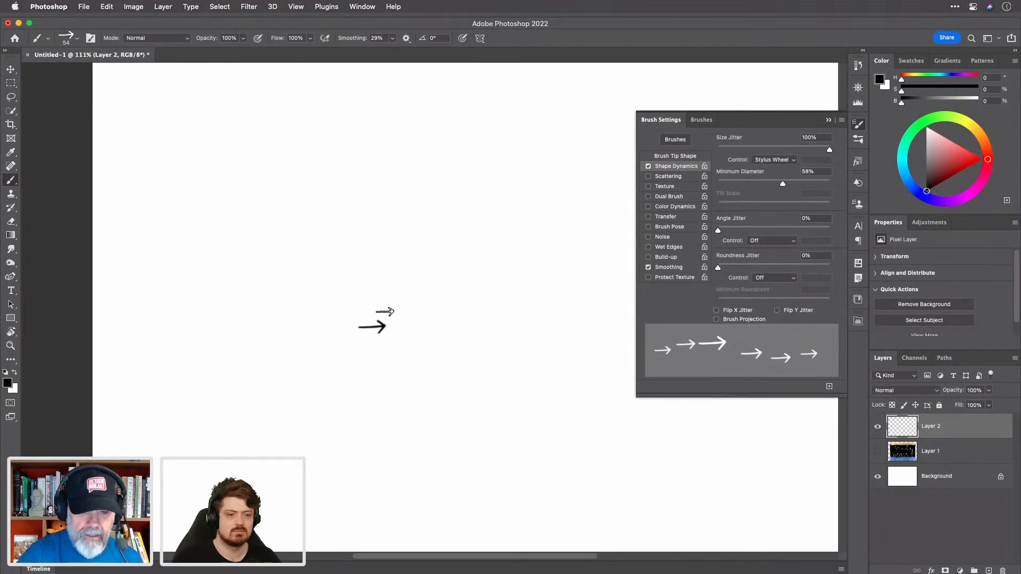
# Step: Paint two rising rows of arrows across the middle of the canvas and a single arrow beneath them
pyautogui.click(276, 333)
pyautogui.click(299, 320)
pyautogui.click(324, 312)
pyautogui.click(359, 298)
pyautogui.click(400, 283)
pyautogui.click(425, 277)
pyautogui.click(469, 272)
pyautogui.click(497, 269)
pyautogui.click(530, 266)
pyautogui.click(563, 264)
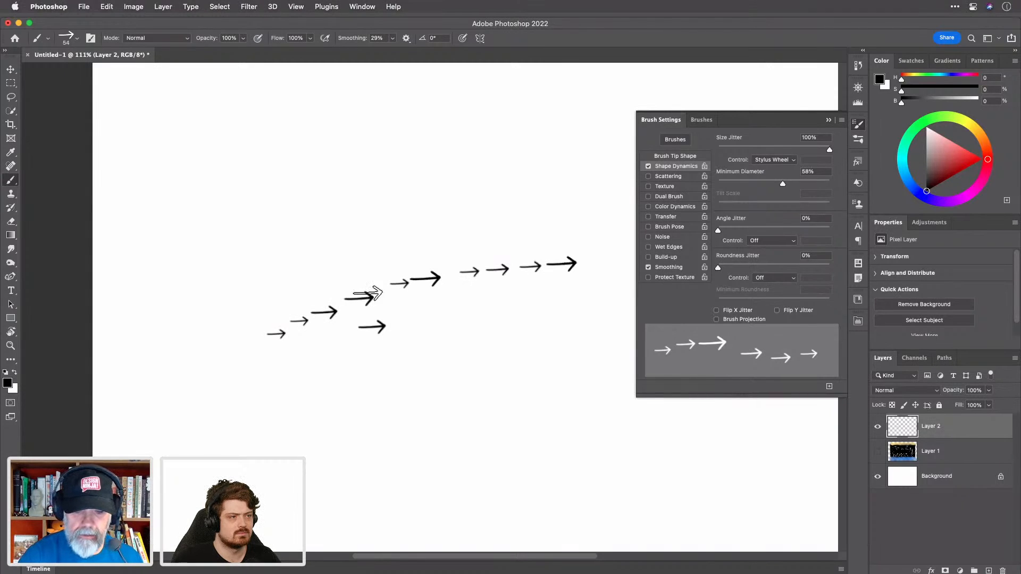
pyautogui.click(220, 313)
pyautogui.moveTo(264, 293)
pyautogui.mouseDown()
pyautogui.moveTo(479, 232)
pyautogui.moveTo(580, 224)
pyautogui.mouseUp()
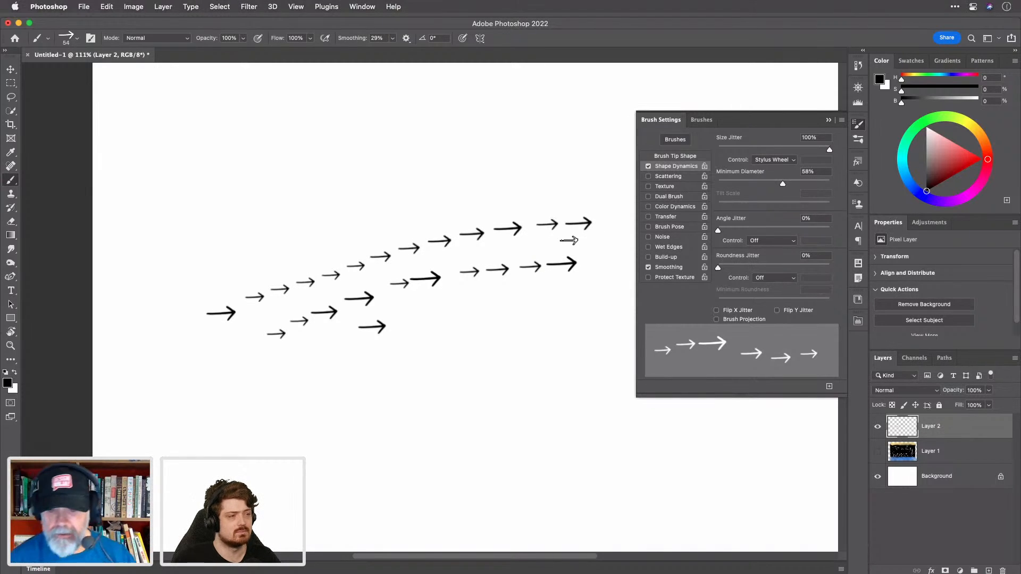
pyautogui.click(428, 344)
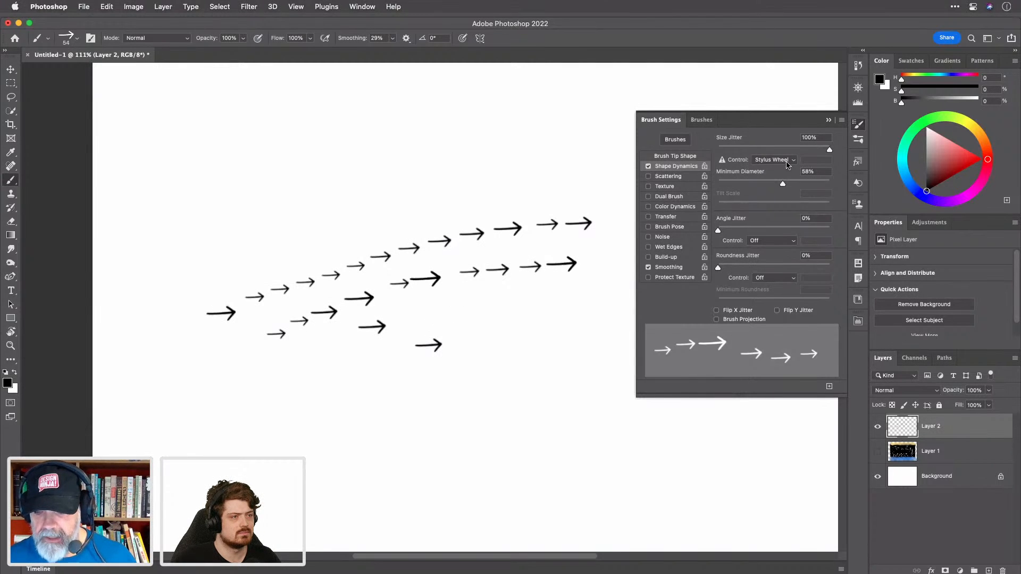
# Step: Set the size jitter control to Pen Pressure and the minimum diameter to 5%
pyautogui.click(791, 160)
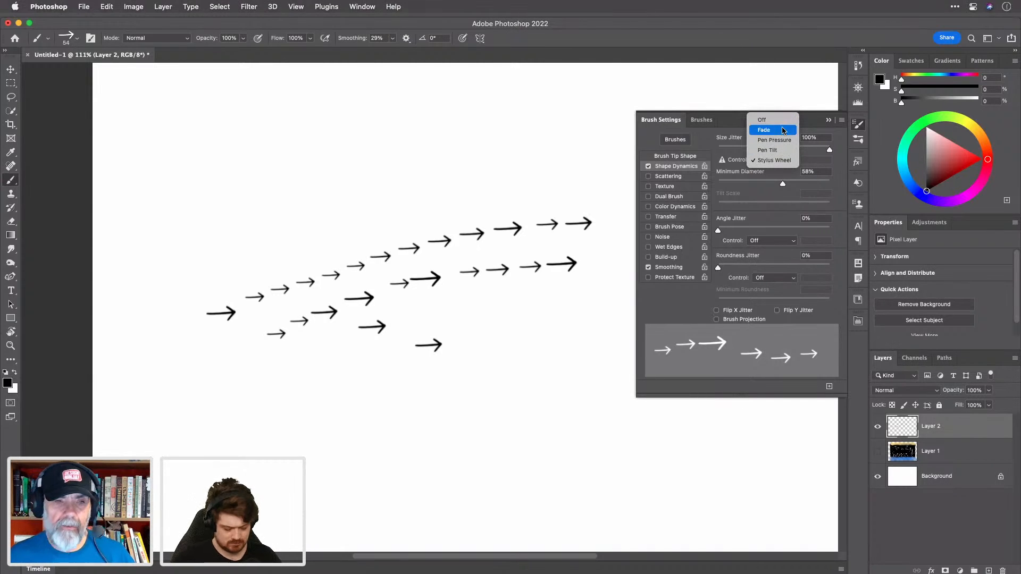
pyautogui.click(786, 144)
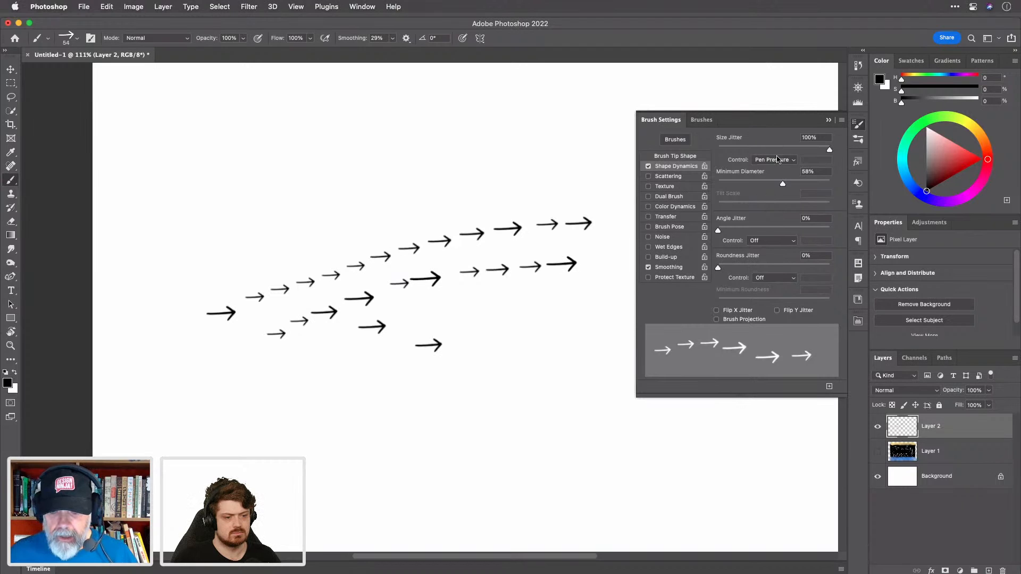
pyautogui.moveTo(783, 183); pyautogui.dragTo(723, 185)
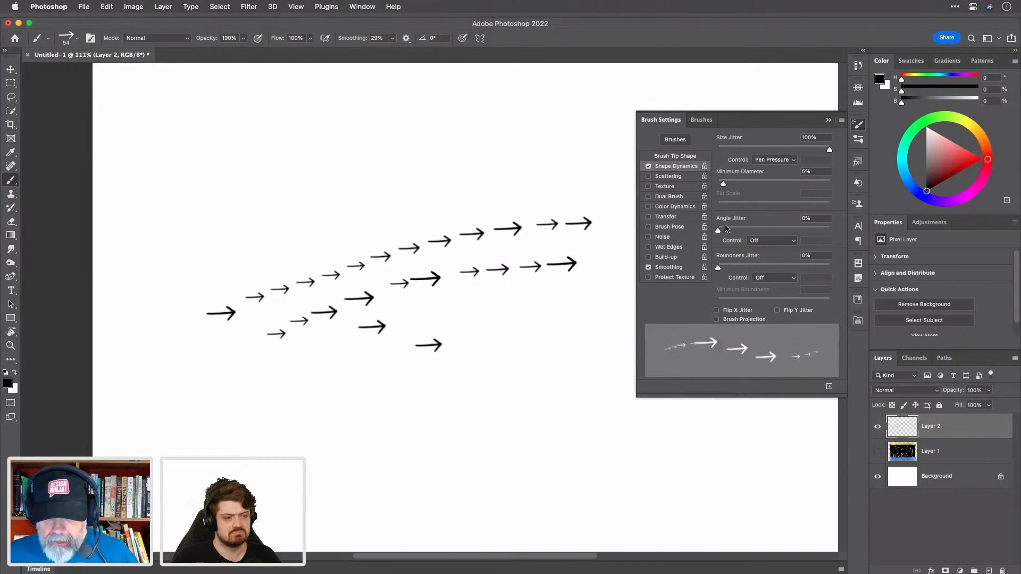
# Step: Set the angle jitter to 63%, trying Rotation as its control before choosing Initial Direction
pyautogui.moveTo(719, 232); pyautogui.dragTo(788, 232)
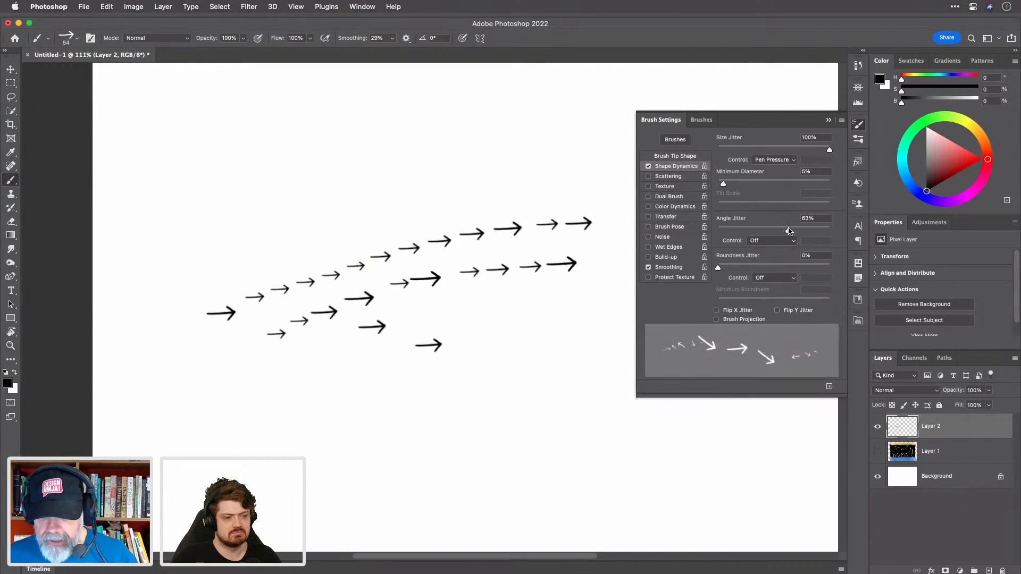
pyautogui.click(790, 242)
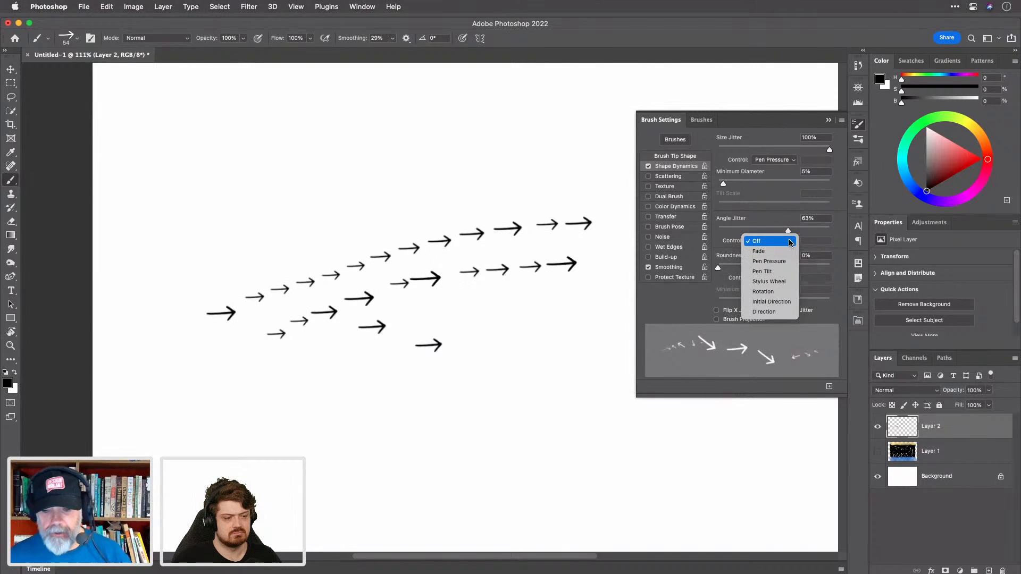
pyautogui.click(786, 295)
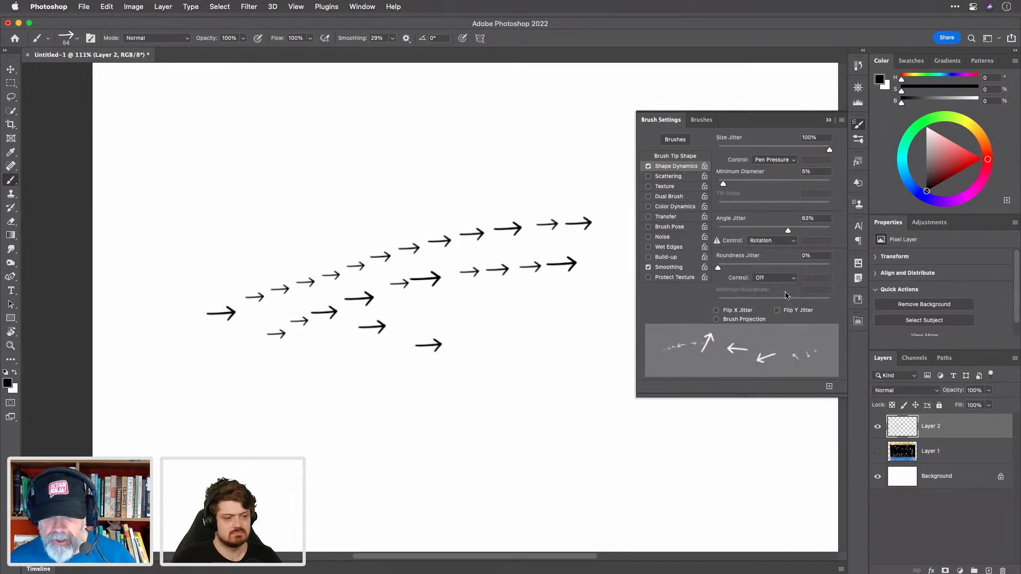
pyautogui.click(792, 242)
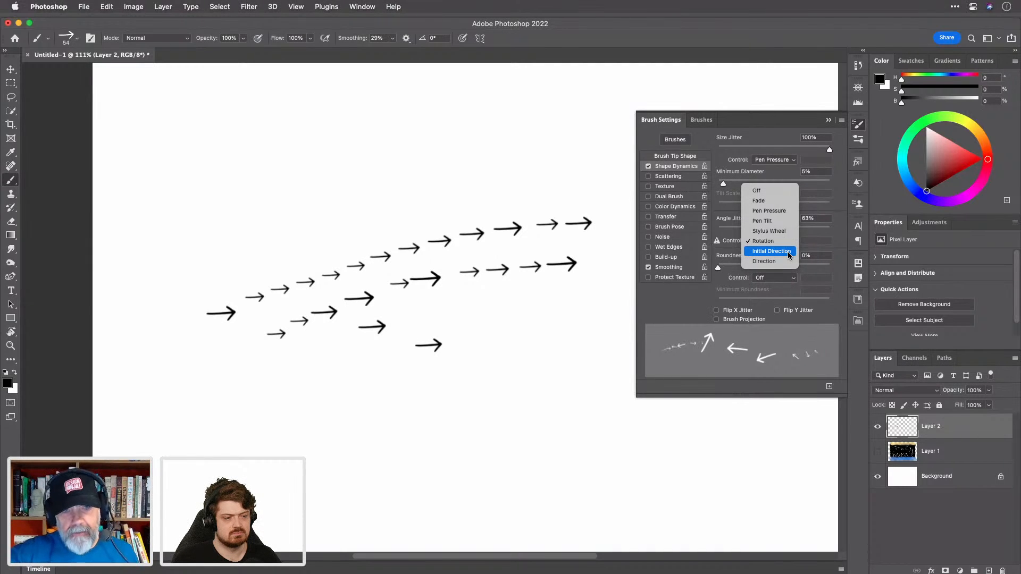
pyautogui.click(789, 256)
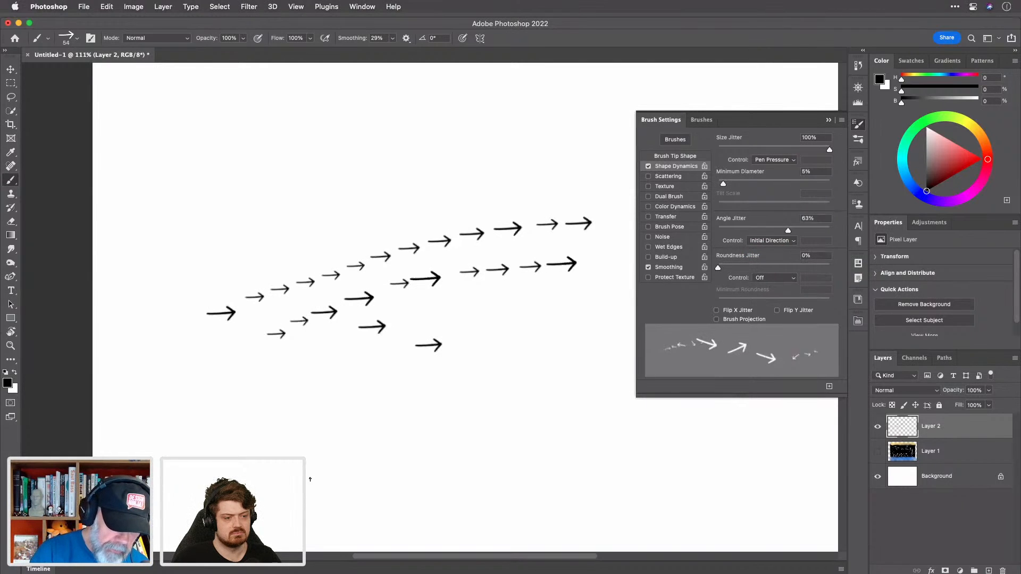
# Step: Paint several diagonal trails of angle-jittered arrows across the lower and middle canvas
pyautogui.moveTo(312, 479)
pyautogui.mouseDown()
pyautogui.moveTo(325, 460)
pyautogui.moveTo(321, 485)
pyautogui.moveTo(492, 263)
pyautogui.mouseUp()
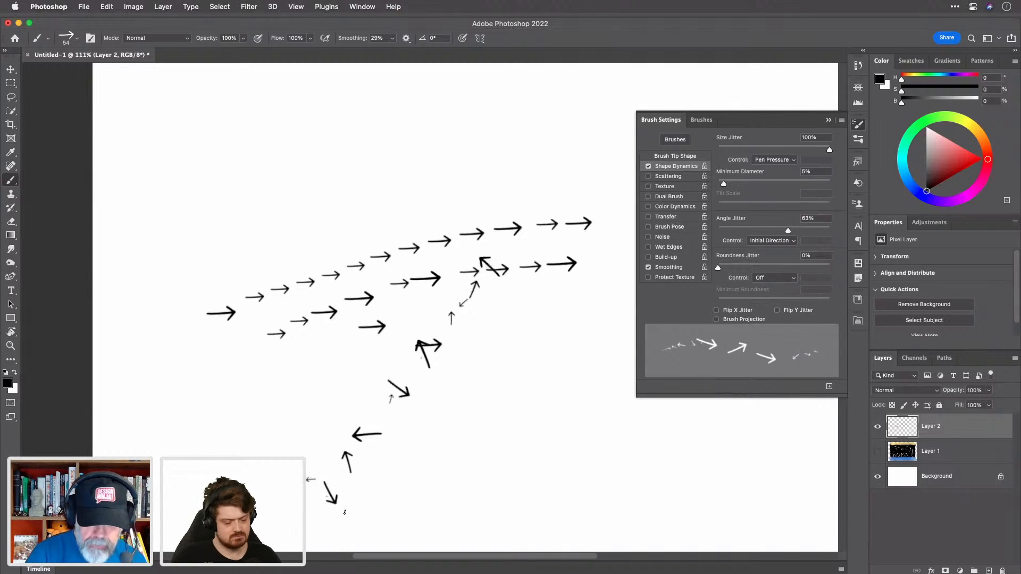
pyautogui.moveTo(553, 315)
pyautogui.mouseDown()
pyautogui.moveTo(506, 378)
pyautogui.moveTo(376, 505)
pyautogui.mouseUp()
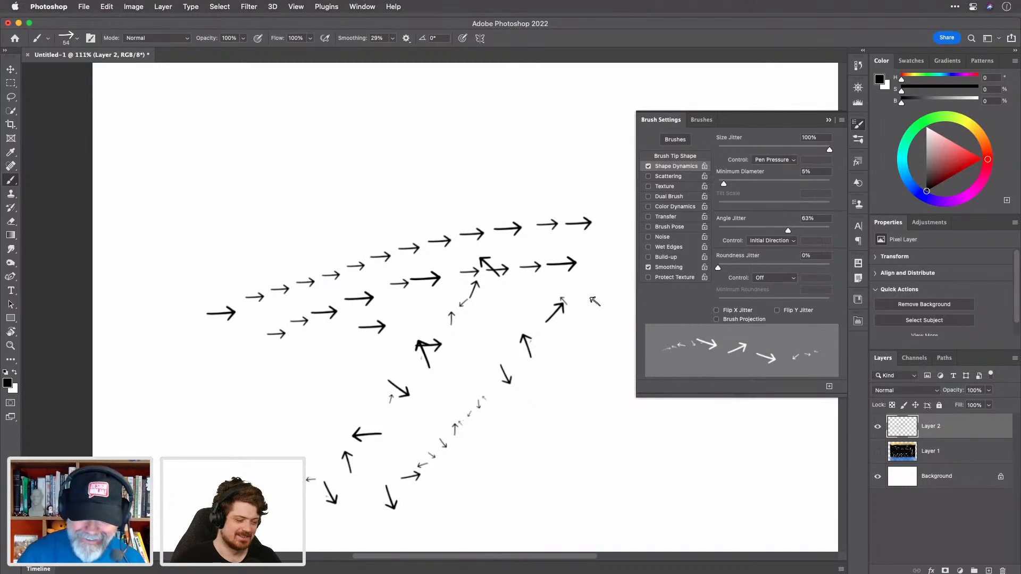
pyautogui.moveTo(608, 270)
pyautogui.mouseDown()
pyautogui.moveTo(448, 487)
pyautogui.moveTo(465, 477)
pyautogui.moveTo(486, 500)
pyautogui.moveTo(608, 333)
pyautogui.mouseUp()
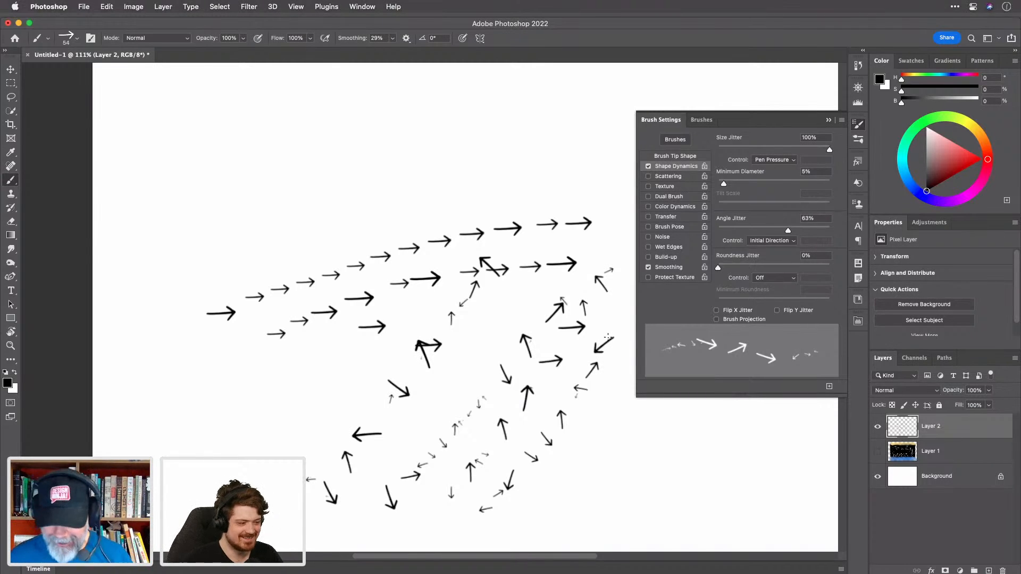
# Step: Clear all the arrow strokes from Layer 2 and set the angle jitter control to Off
pyautogui.press('Delete')
pyautogui.press('alt+shift+super+n')
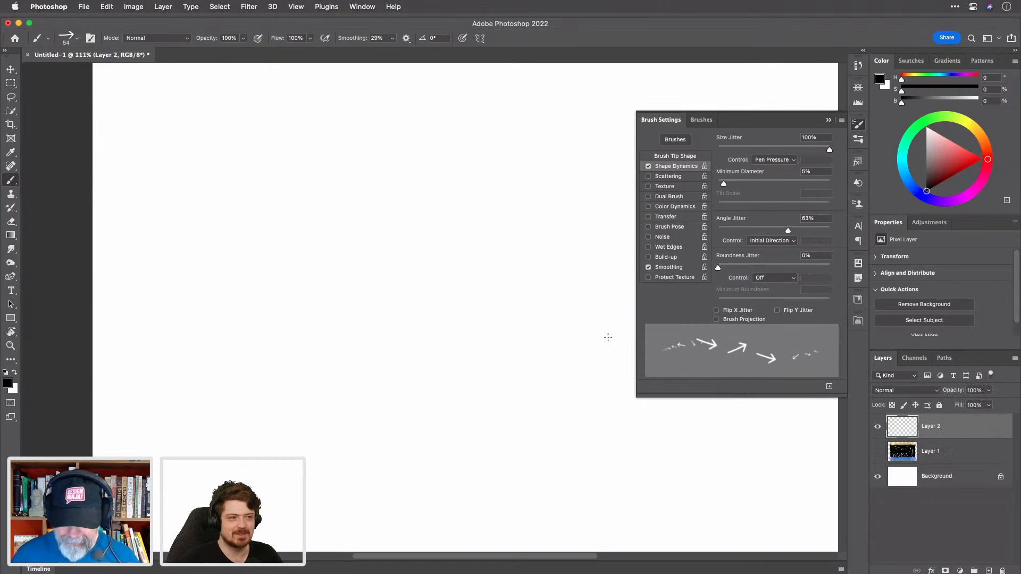
pyautogui.click(795, 244)
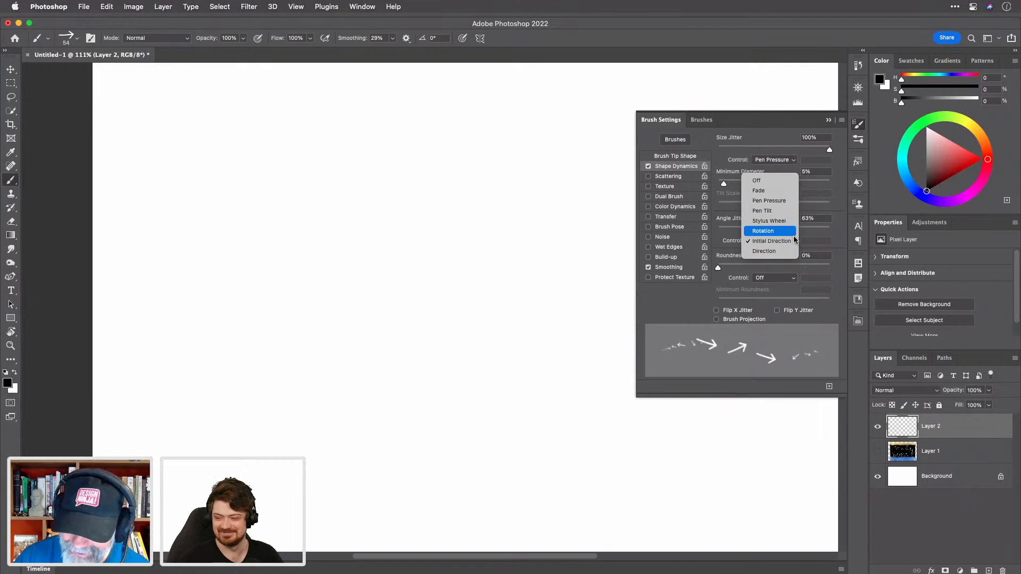
pyautogui.click(785, 183)
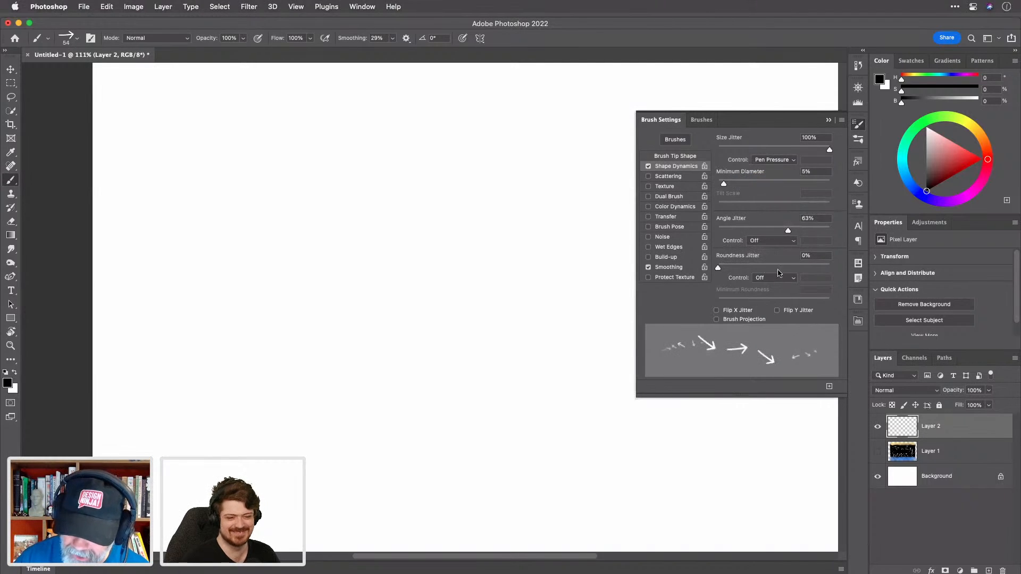
# Step: Set the roundness jitter to 72% with a minimum roundness of 11% and paint an arch of arrows mid-canvas
pyautogui.moveTo(719, 268)
pyautogui.mouseDown()
pyautogui.moveTo(801, 269)
pyautogui.moveTo(713, 270)
pyautogui.mouseUp()
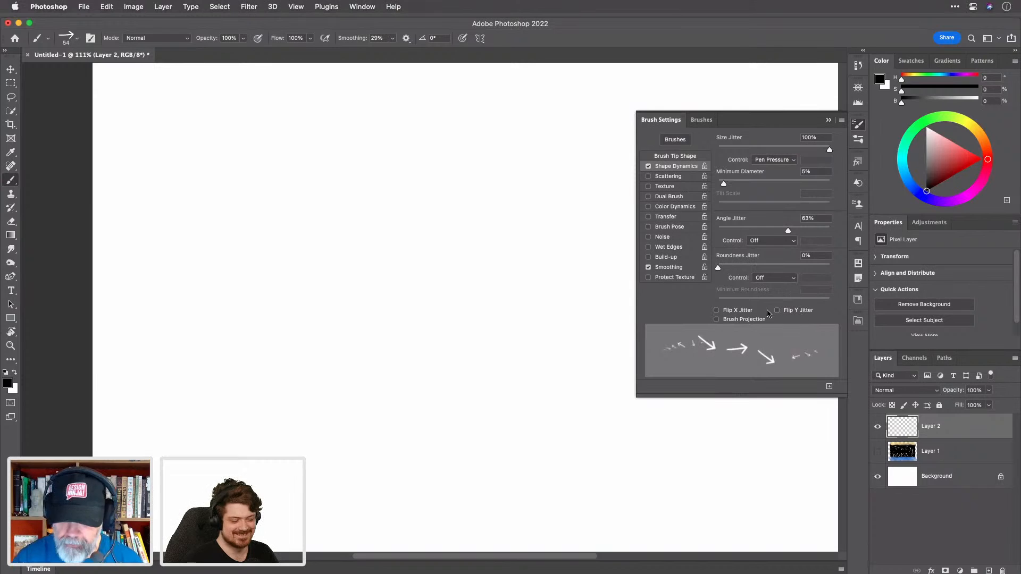
pyautogui.moveTo(718, 267); pyautogui.dragTo(797, 267)
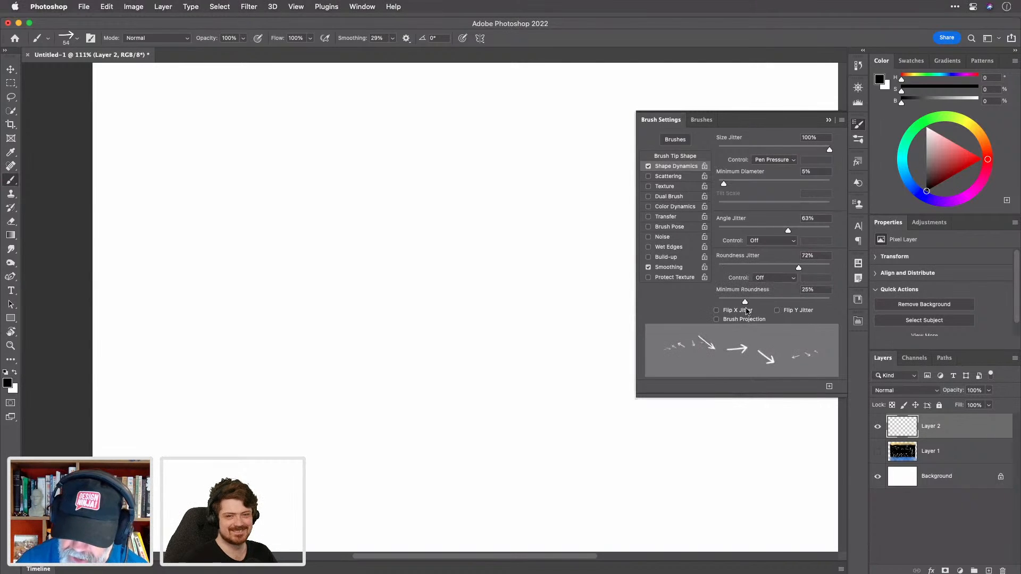
pyautogui.moveTo(745, 302); pyautogui.dragTo(729, 302)
pyautogui.moveTo(318, 340)
pyautogui.mouseDown()
pyautogui.moveTo(371, 334)
pyautogui.moveTo(409, 288)
pyautogui.moveTo(461, 260)
pyautogui.moveTo(477, 314)
pyautogui.moveTo(539, 350)
pyautogui.moveTo(541, 372)
pyautogui.mouseUp()
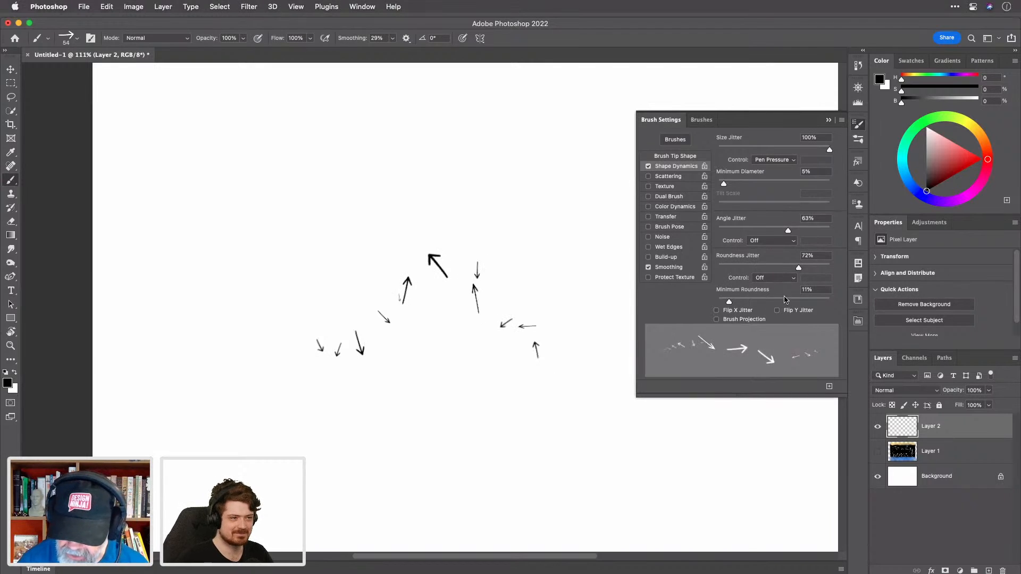
# Step: Set the roundness jitter control to Pen Pressure and paint long winding trails of arrows around the arch
pyautogui.click(786, 278)
pyautogui.click(789, 299)
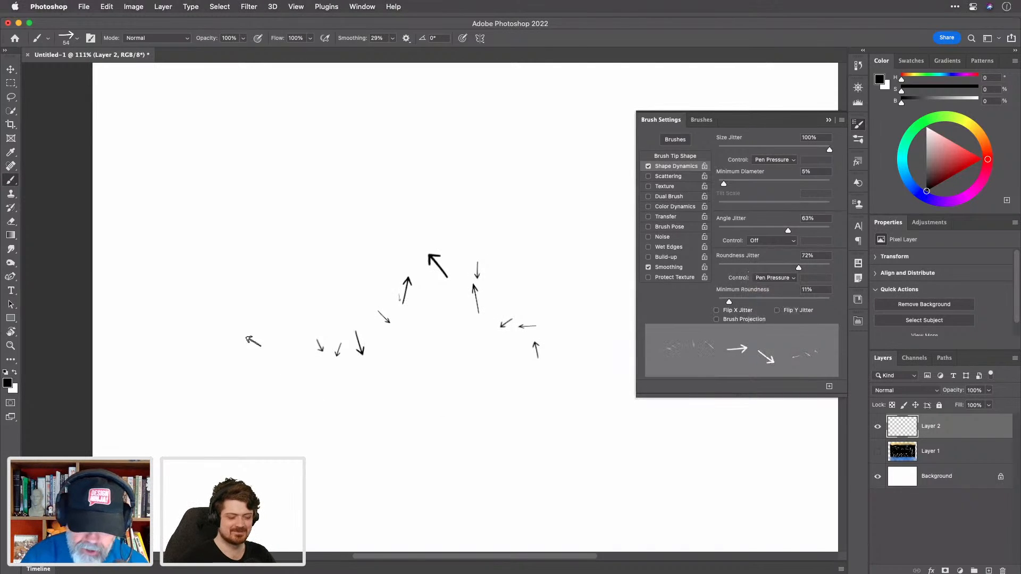
pyautogui.moveTo(223, 325)
pyautogui.mouseDown()
pyautogui.moveTo(280, 317)
pyautogui.moveTo(361, 194)
pyautogui.moveTo(418, 163)
pyautogui.moveTo(464, 180)
pyautogui.moveTo(520, 240)
pyautogui.moveTo(552, 244)
pyautogui.moveTo(570, 177)
pyautogui.moveTo(601, 175)
pyautogui.moveTo(610, 221)
pyautogui.moveTo(577, 276)
pyautogui.moveTo(538, 277)
pyautogui.moveTo(488, 224)
pyautogui.moveTo(443, 201)
pyautogui.moveTo(387, 279)
pyautogui.moveTo(350, 259)
pyautogui.moveTo(338, 303)
pyautogui.moveTo(279, 357)
pyautogui.moveTo(254, 477)
pyautogui.mouseUp()
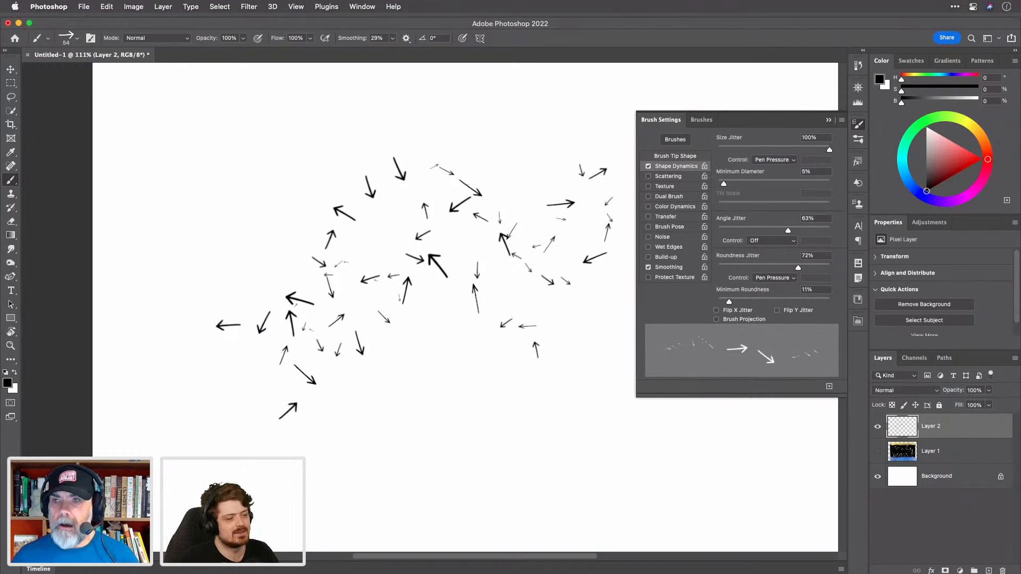
# Step: Turn on Brush Projection for the arrow brush and paint a winding trail of arrows below the canvas centre
pyautogui.press('super+Tab')
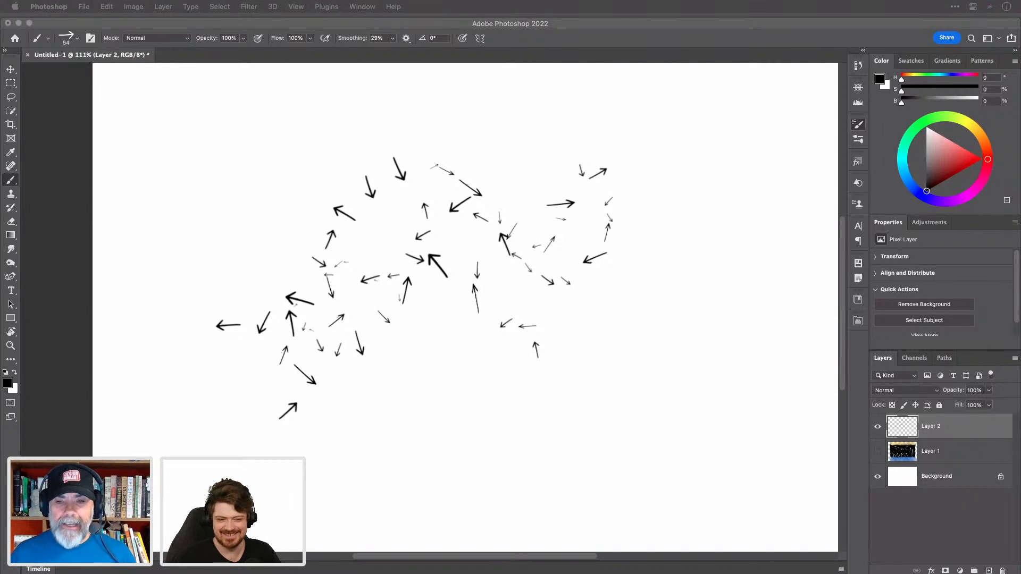
pyautogui.click(857, 205)
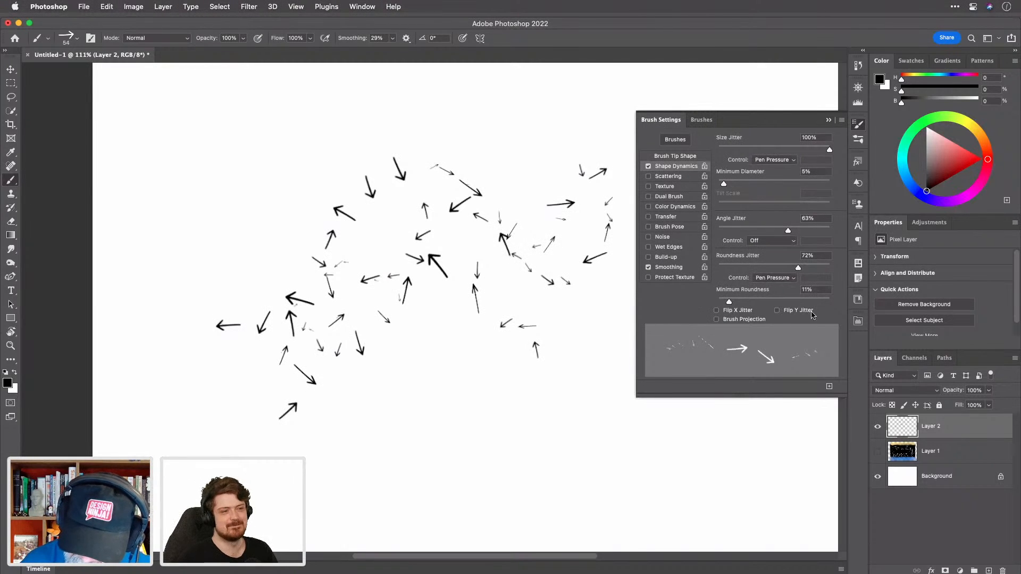
pyautogui.click(760, 321)
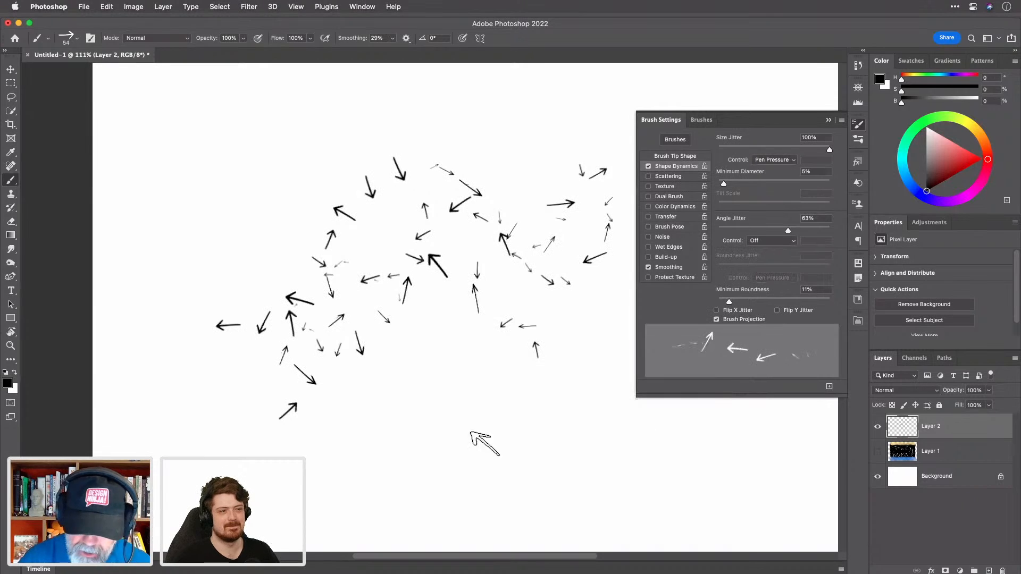
pyautogui.moveTo(399, 447)
pyautogui.mouseDown()
pyautogui.moveTo(435, 415)
pyautogui.moveTo(434, 350)
pyautogui.moveTo(463, 382)
pyautogui.moveTo(489, 366)
pyautogui.moveTo(462, 321)
pyautogui.moveTo(493, 351)
pyautogui.moveTo(479, 279)
pyautogui.moveTo(523, 311)
pyautogui.mouseUp()
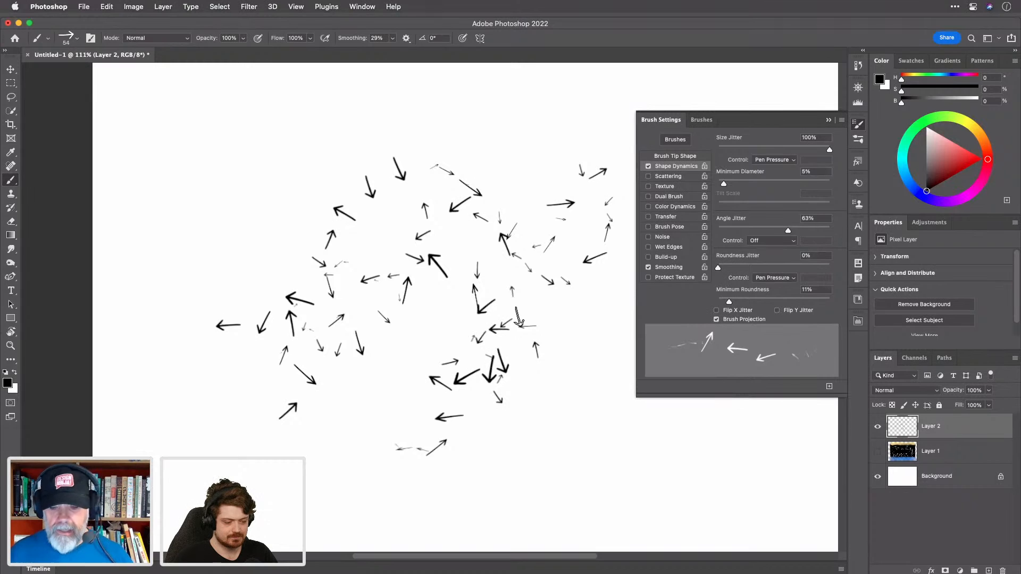
# Step: Turn off Brush Projection, set the size jitter and minimum diameter to 0%, and clear all the arrow strokes from Layer 2
pyautogui.click(716, 319)
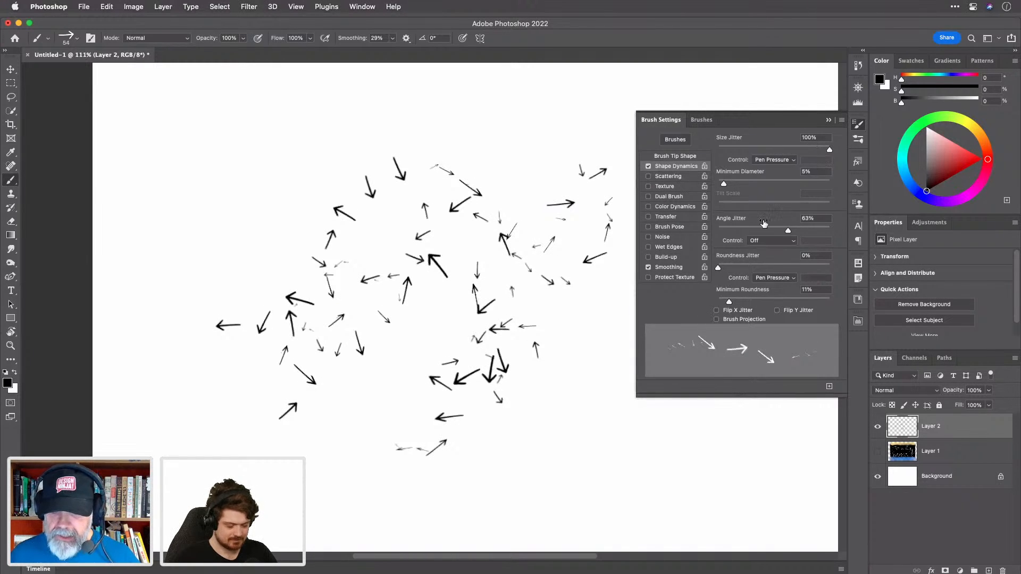
pyautogui.scroll(10, 764, 224)
pyautogui.scroll(-10, 764, 224)
pyautogui.scroll(1, 763, 224)
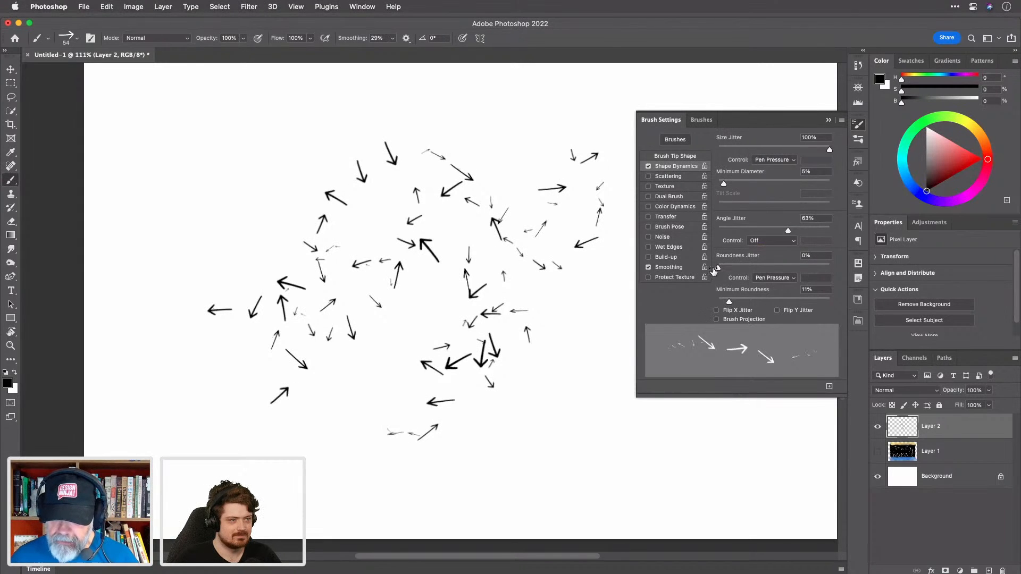
pyautogui.moveTo(724, 184); pyautogui.dragTo(710, 185)
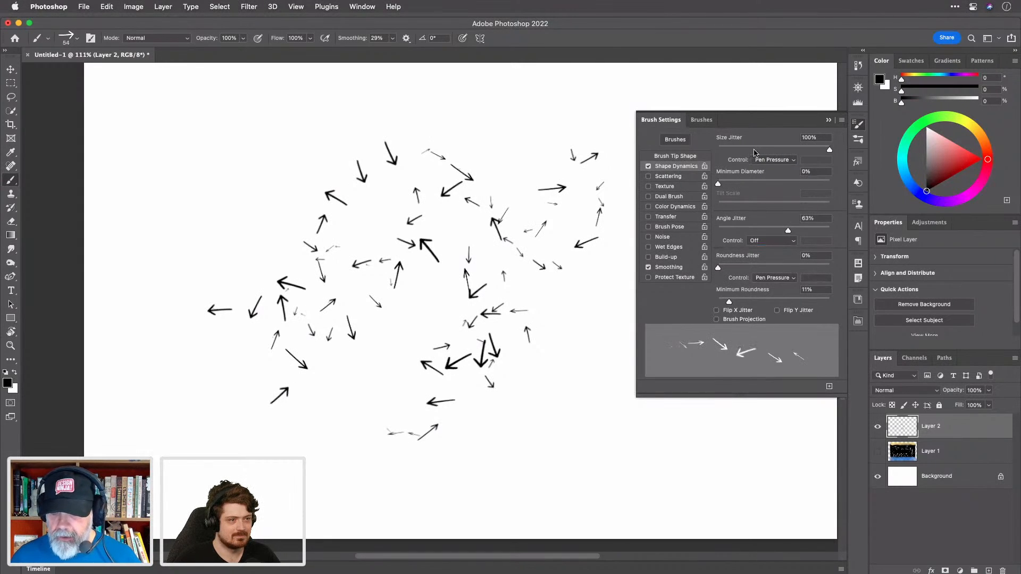
pyautogui.moveTo(830, 151); pyautogui.dragTo(717, 150)
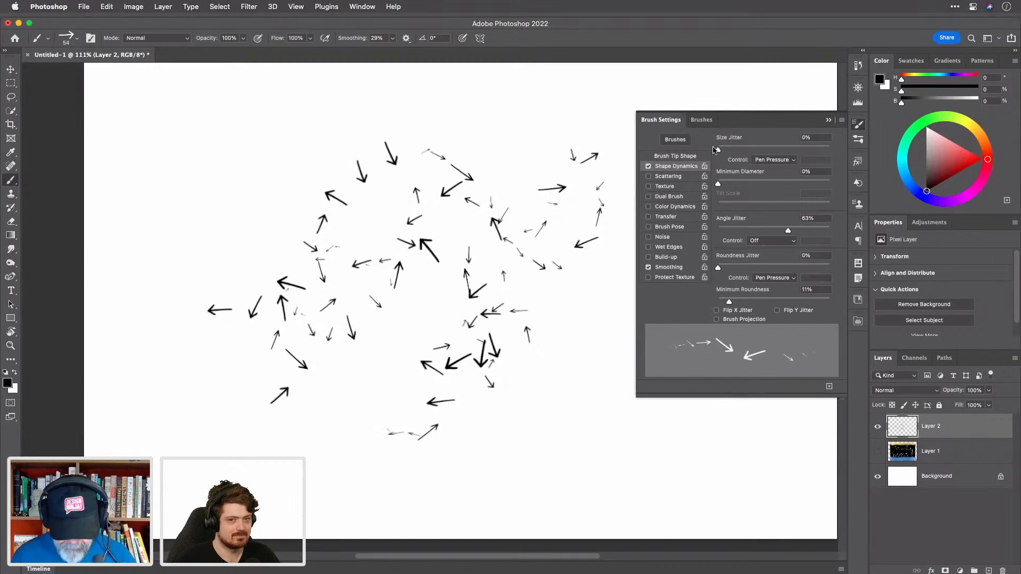
pyautogui.press('Delete')
pyautogui.hotkey('ctrl', 'd')
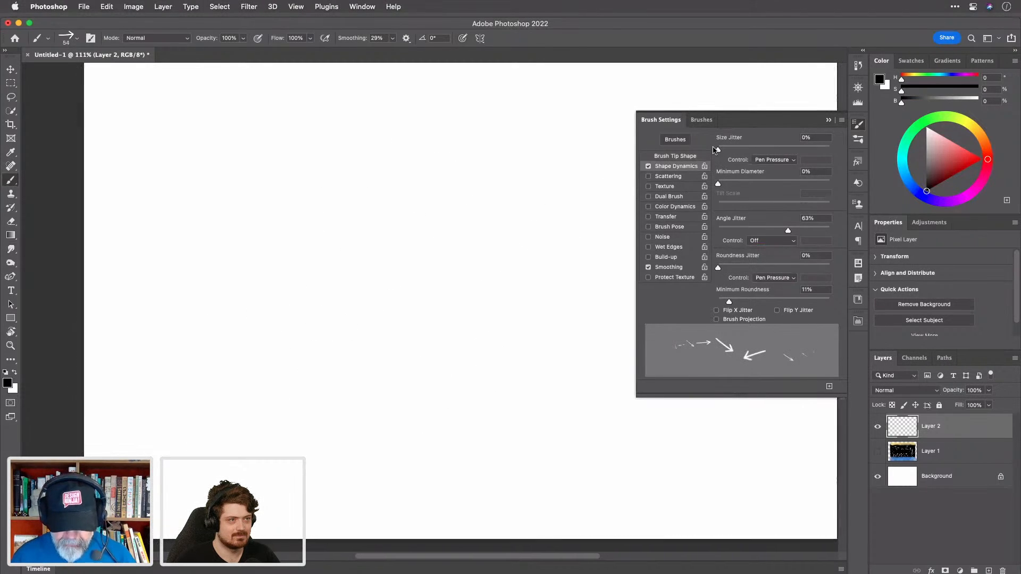
# Step: Enable Scattering at 305% on both axes with Pen Pressure control and paint a horizontal row of arrows across the upper canvas
pyautogui.click(677, 179)
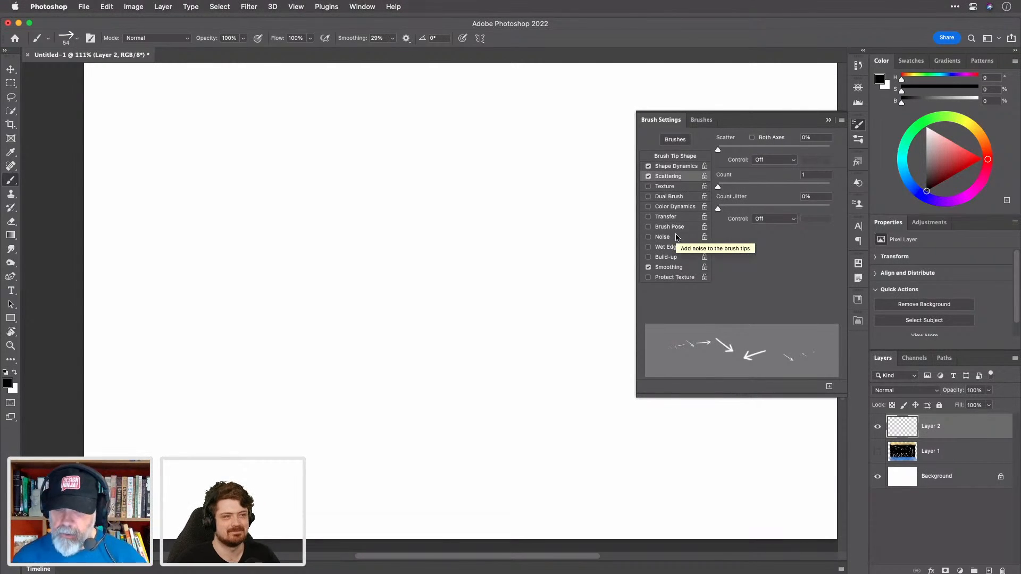
pyautogui.moveTo(718, 150)
pyautogui.mouseDown()
pyautogui.moveTo(757, 151)
pyautogui.moveTo(754, 166)
pyautogui.mouseUp()
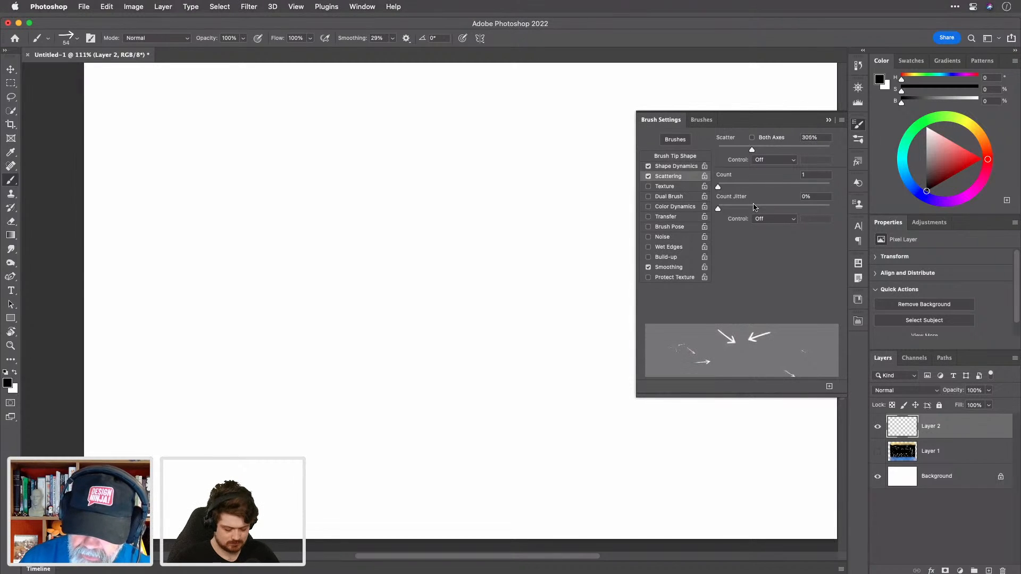
pyautogui.click(752, 138)
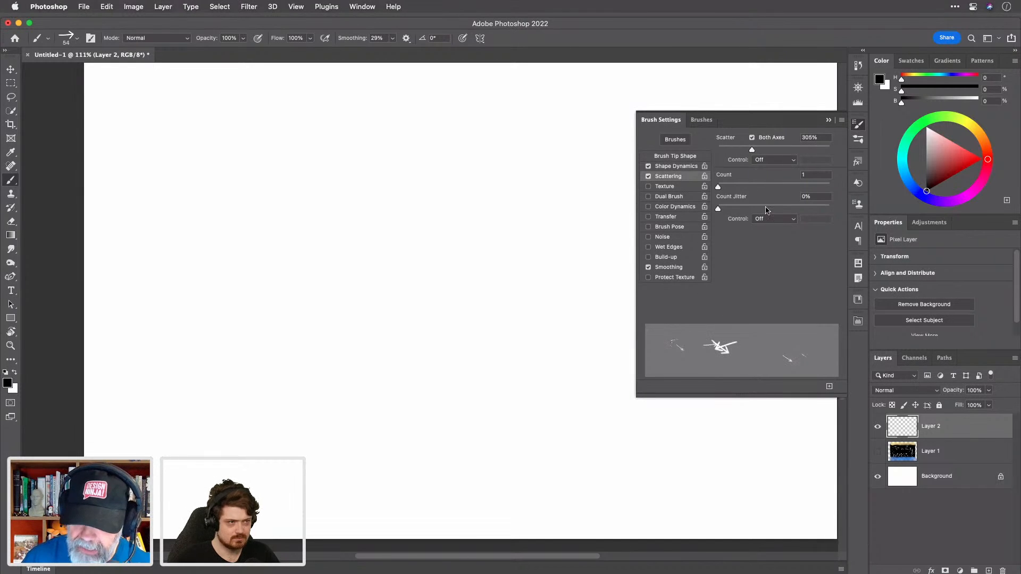
pyautogui.click(784, 160)
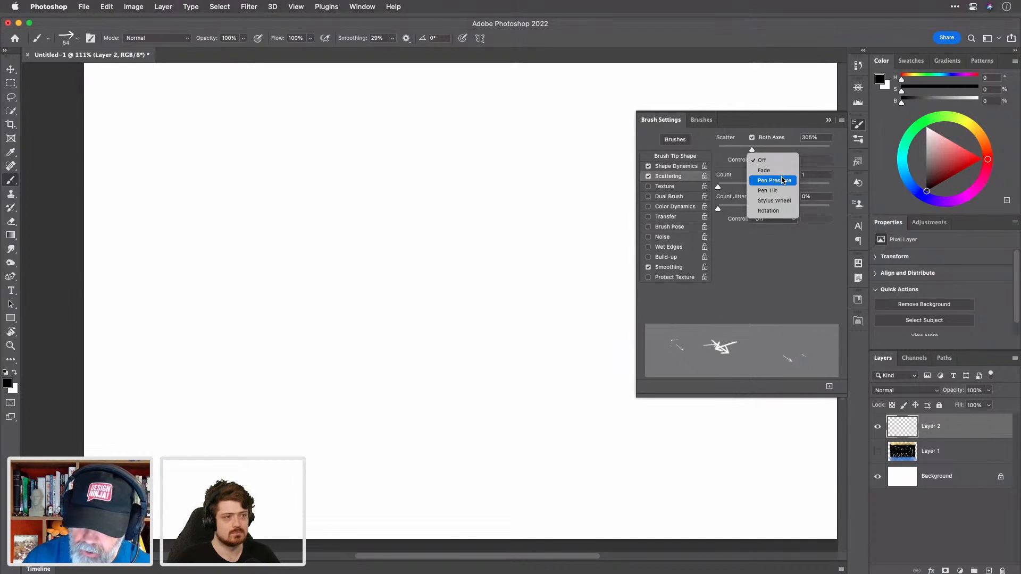
pyautogui.click(774, 180)
pyautogui.moveTo(184, 209); pyautogui.dragTo(612, 198)
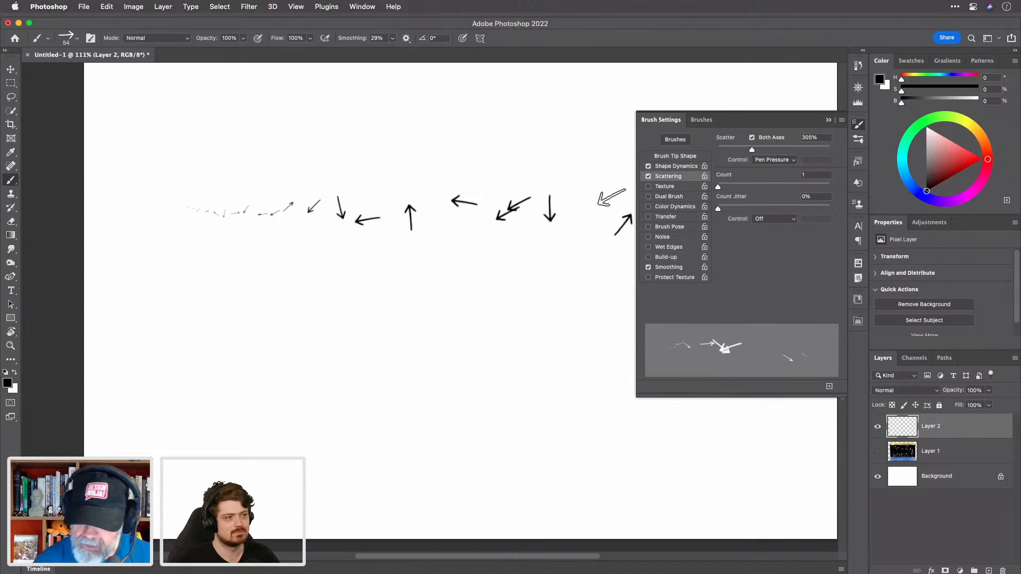
# Step: Set the scatter count to 6 and paint dense overlapping arrows below and across the first row
pyautogui.moveTo(720, 188); pyautogui.dragTo(758, 193)
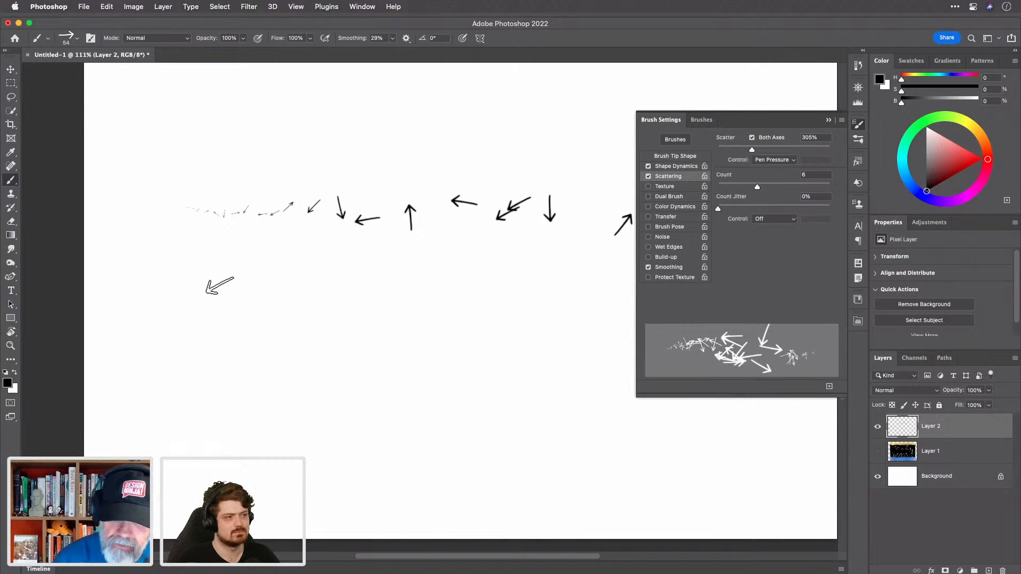
pyautogui.moveTo(215, 262)
pyautogui.mouseDown()
pyautogui.moveTo(340, 273)
pyautogui.moveTo(502, 261)
pyautogui.moveTo(592, 273)
pyautogui.mouseUp()
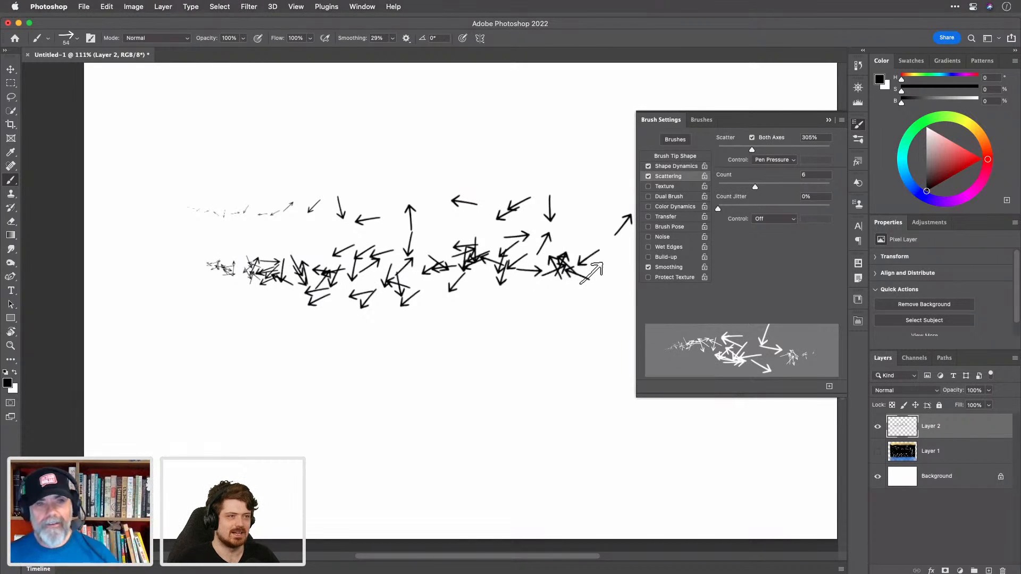
pyautogui.moveTo(247, 290)
pyautogui.mouseDown()
pyautogui.moveTo(415, 284)
pyautogui.moveTo(502, 261)
pyautogui.moveTo(393, 277)
pyautogui.moveTo(418, 277)
pyautogui.mouseUp()
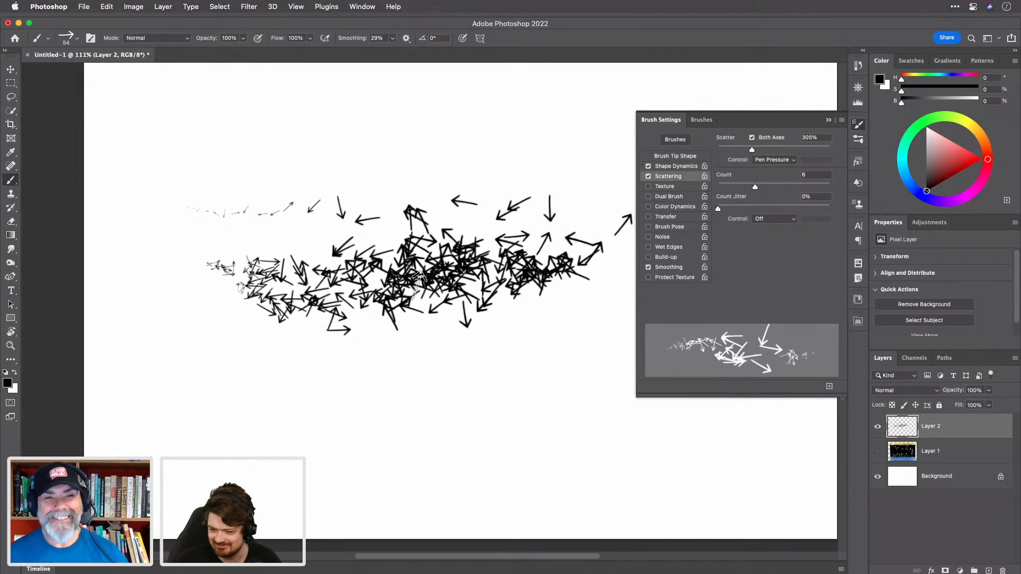
pyautogui.moveTo(417, 276)
pyautogui.mouseDown()
pyautogui.moveTo(510, 223)
pyautogui.moveTo(449, 216)
pyautogui.moveTo(345, 228)
pyautogui.moveTo(234, 218)
pyautogui.moveTo(242, 224)
pyautogui.mouseUp()
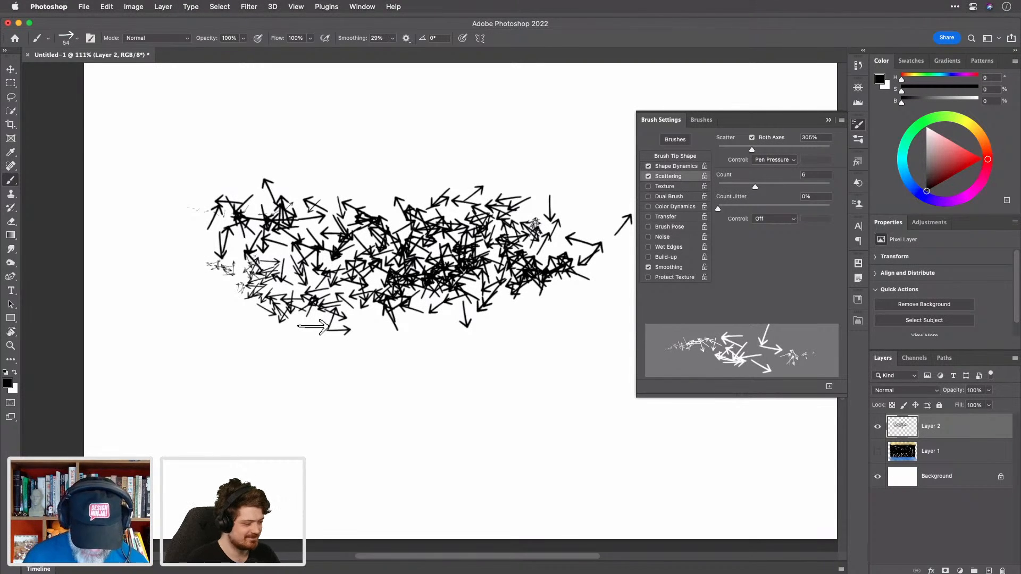
# Step: Erase scattered arrow shapes out of the dense cluster using the current arrow brush tip
pyautogui.moveTo(461, 287)
pyautogui.mouseDown()
pyautogui.moveTo(431, 297)
pyautogui.moveTo(419, 261)
pyautogui.moveTo(303, 252)
pyautogui.mouseUp()
pyautogui.moveTo(545, 247)
pyautogui.mouseDown()
pyautogui.moveTo(520, 224)
pyautogui.moveTo(457, 192)
pyautogui.moveTo(342, 243)
pyautogui.moveTo(287, 249)
pyautogui.moveTo(227, 200)
pyautogui.moveTo(563, 228)
pyautogui.moveTo(519, 303)
pyautogui.moveTo(547, 306)
pyautogui.moveTo(471, 293)
pyautogui.mouseUp()
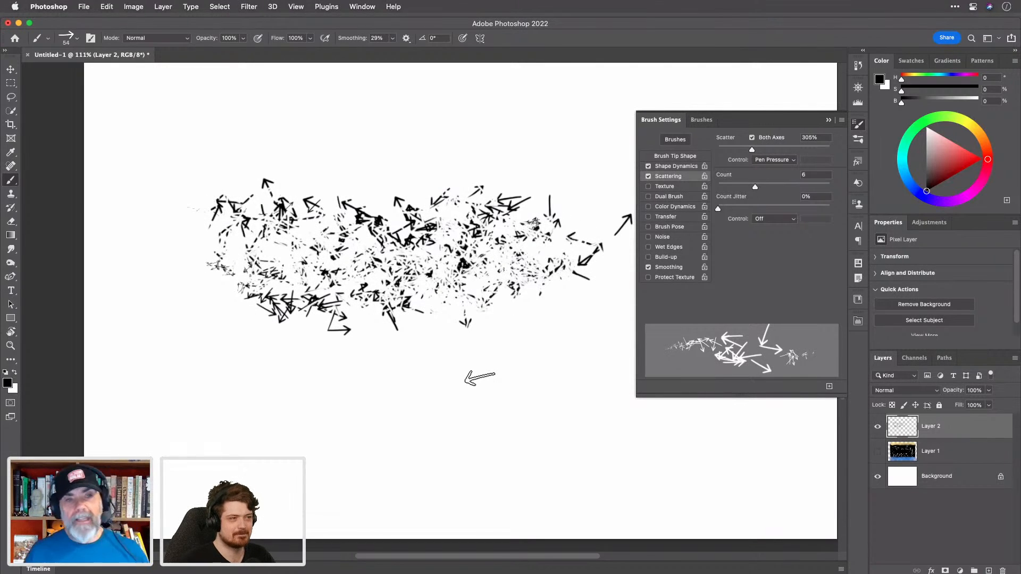
pyautogui.moveTo(345, 255)
pyautogui.mouseDown()
pyautogui.moveTo(314, 286)
pyautogui.moveTo(303, 285)
pyautogui.moveTo(294, 218)
pyautogui.moveTo(262, 238)
pyautogui.moveTo(395, 201)
pyautogui.moveTo(407, 217)
pyautogui.moveTo(330, 305)
pyautogui.moveTo(519, 262)
pyautogui.moveTo(522, 299)
pyautogui.moveTo(534, 282)
pyautogui.moveTo(526, 267)
pyautogui.moveTo(419, 309)
pyautogui.moveTo(302, 298)
pyautogui.moveTo(318, 209)
pyautogui.mouseUp()
# Step: Set the scatter count to 12 and the count jitter to 38% while building up a dense black mass of arrows extending downward
pyautogui.moveTo(755, 186); pyautogui.dragTo(798, 187)
pyautogui.moveTo(467, 223)
pyautogui.mouseDown()
pyautogui.moveTo(457, 234)
pyautogui.moveTo(329, 223)
pyautogui.moveTo(265, 246)
pyautogui.moveTo(373, 202)
pyautogui.moveTo(522, 297)
pyautogui.moveTo(590, 228)
pyautogui.moveTo(582, 321)
pyautogui.mouseUp()
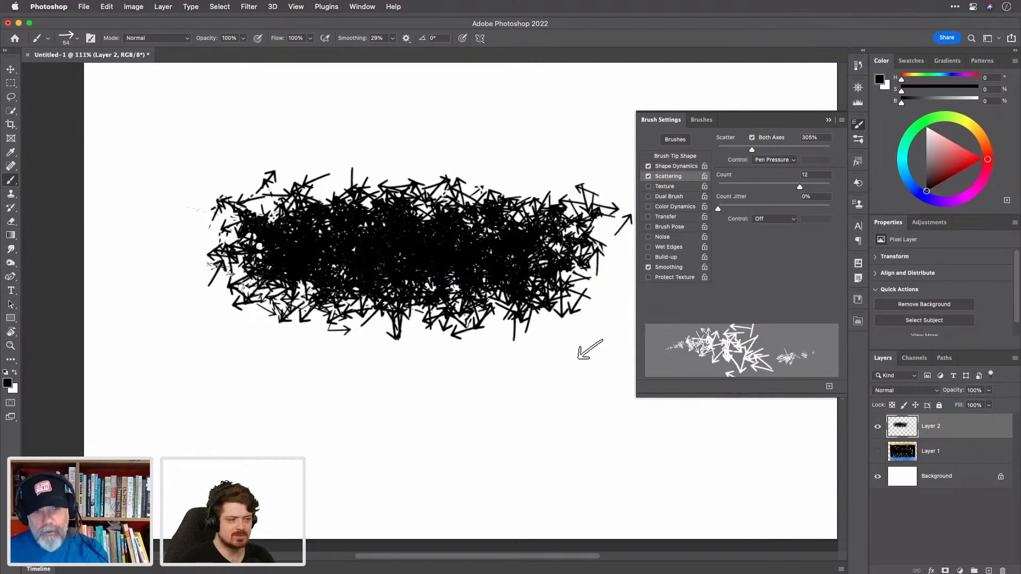
pyautogui.moveTo(511, 317)
pyautogui.mouseDown()
pyautogui.moveTo(420, 330)
pyautogui.moveTo(415, 311)
pyautogui.moveTo(351, 327)
pyautogui.moveTo(287, 316)
pyautogui.moveTo(313, 317)
pyautogui.mouseUp()
pyautogui.moveTo(721, 212); pyautogui.dragTo(760, 210)
pyautogui.moveTo(537, 303)
pyautogui.mouseDown()
pyautogui.moveTo(532, 324)
pyautogui.moveTo(340, 366)
pyautogui.moveTo(282, 329)
pyautogui.moveTo(343, 358)
pyautogui.moveTo(468, 389)
pyautogui.moveTo(404, 394)
pyautogui.moveTo(442, 399)
pyautogui.moveTo(526, 346)
pyautogui.mouseUp()
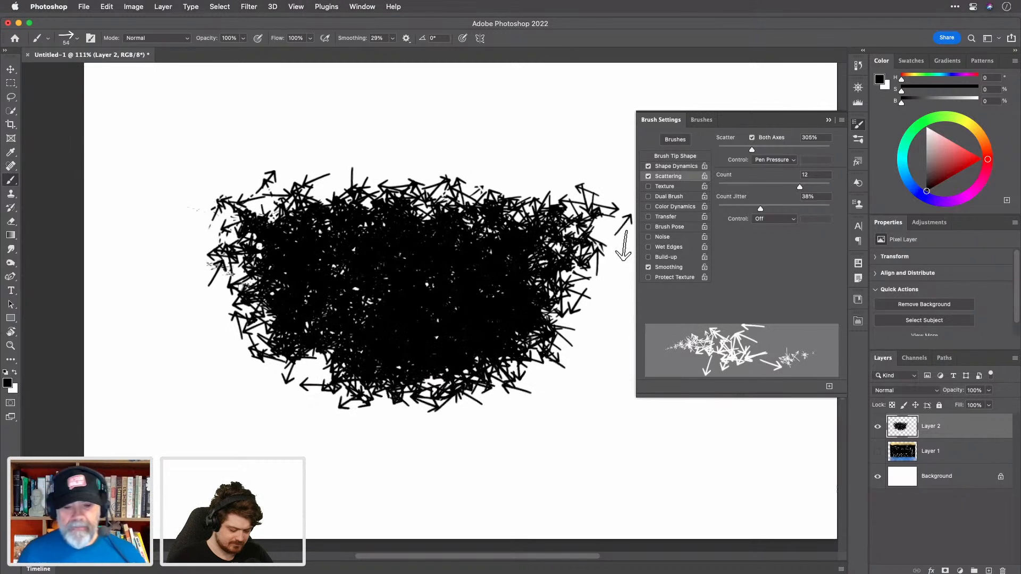
# Step: Set the count jitter to 6% and the count to 3, and erase arrow shapes right of the black mass's centre
pyautogui.moveTo(760, 209); pyautogui.dragTo(725, 211)
pyautogui.moveTo(799, 186); pyautogui.dragTo(739, 187)
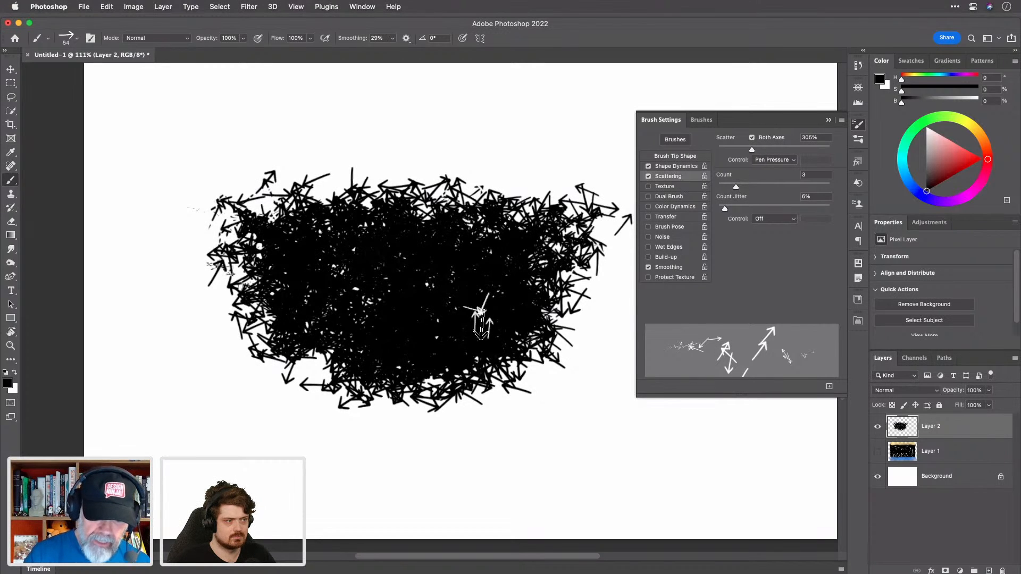
pyautogui.moveTo(492, 298)
pyautogui.mouseDown()
pyautogui.moveTo(463, 297)
pyautogui.moveTo(445, 270)
pyautogui.moveTo(478, 281)
pyautogui.moveTo(477, 229)
pyautogui.moveTo(457, 334)
pyautogui.moveTo(480, 333)
pyautogui.moveTo(471, 345)
pyautogui.moveTo(466, 276)
pyautogui.moveTo(489, 245)
pyautogui.moveTo(460, 218)
pyautogui.moveTo(447, 250)
pyautogui.moveTo(415, 261)
pyautogui.moveTo(428, 267)
pyautogui.moveTo(386, 256)
pyautogui.moveTo(416, 290)
pyautogui.moveTo(437, 286)
pyautogui.moveTo(444, 315)
pyautogui.moveTo(522, 307)
pyautogui.mouseUp()
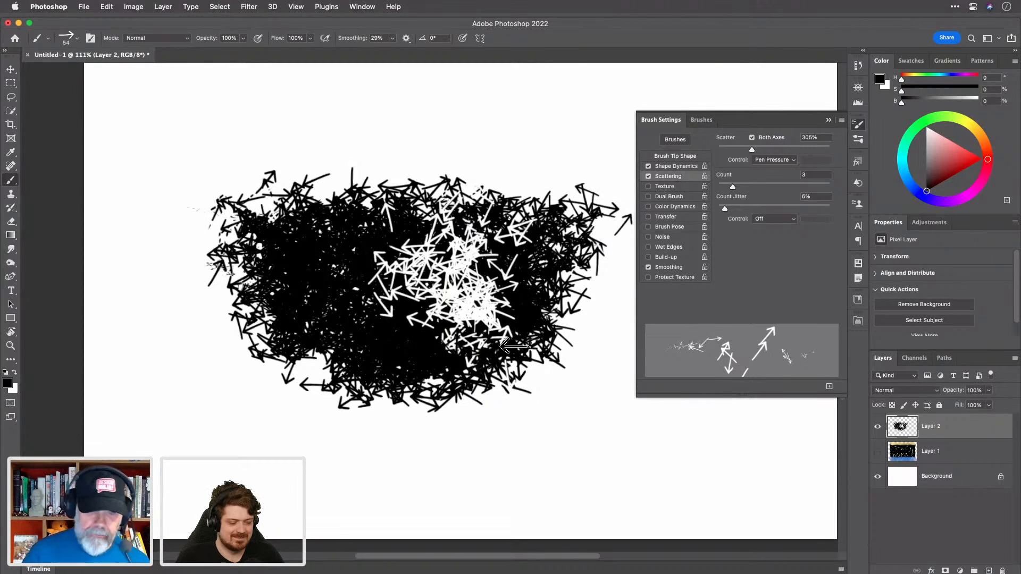
pyautogui.click(187, 39)
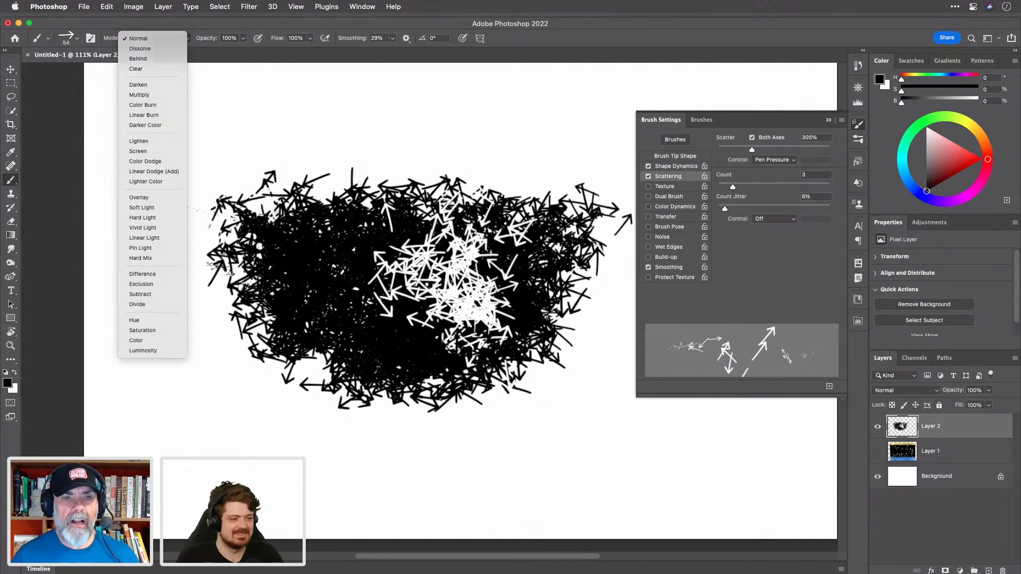
pyautogui.press('super+Tab')
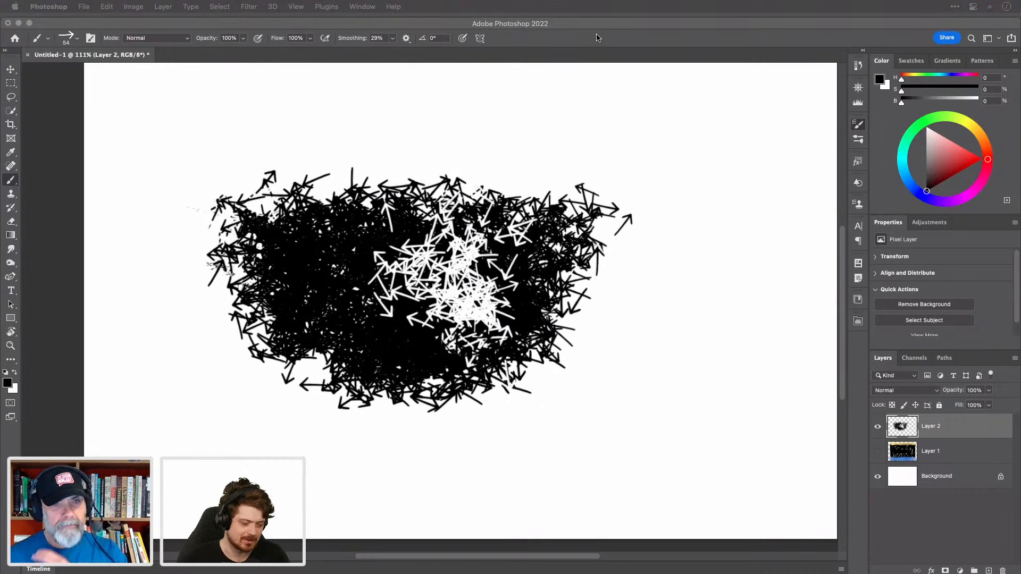
pyautogui.press('F5')
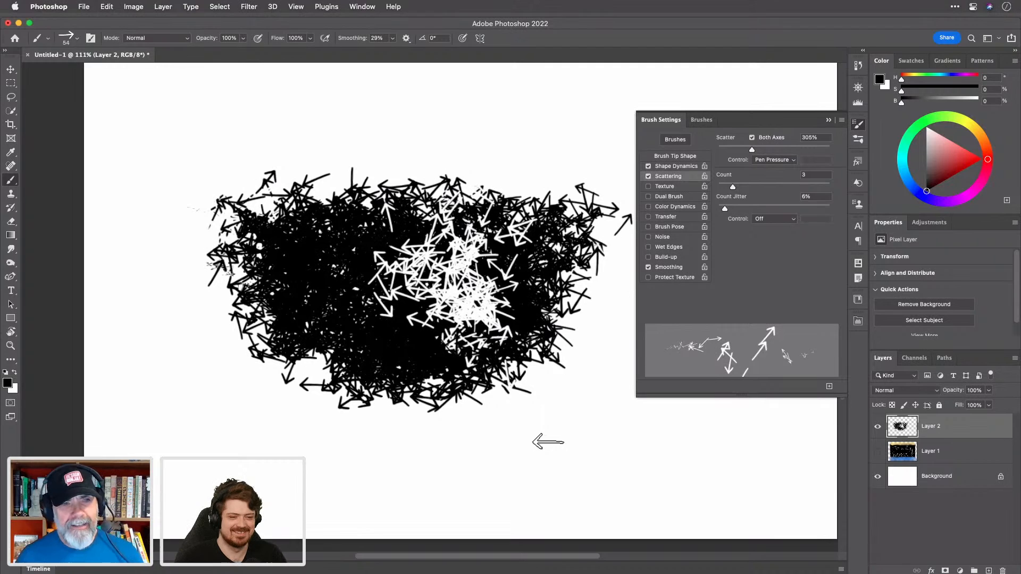
# Step: Paint a few black arrows at the lower-left edge of the mass and collapse the brush settings
pyautogui.moveTo(339, 391)
pyautogui.mouseDown()
pyautogui.moveTo(330, 394)
pyautogui.moveTo(335, 354)
pyautogui.mouseUp()
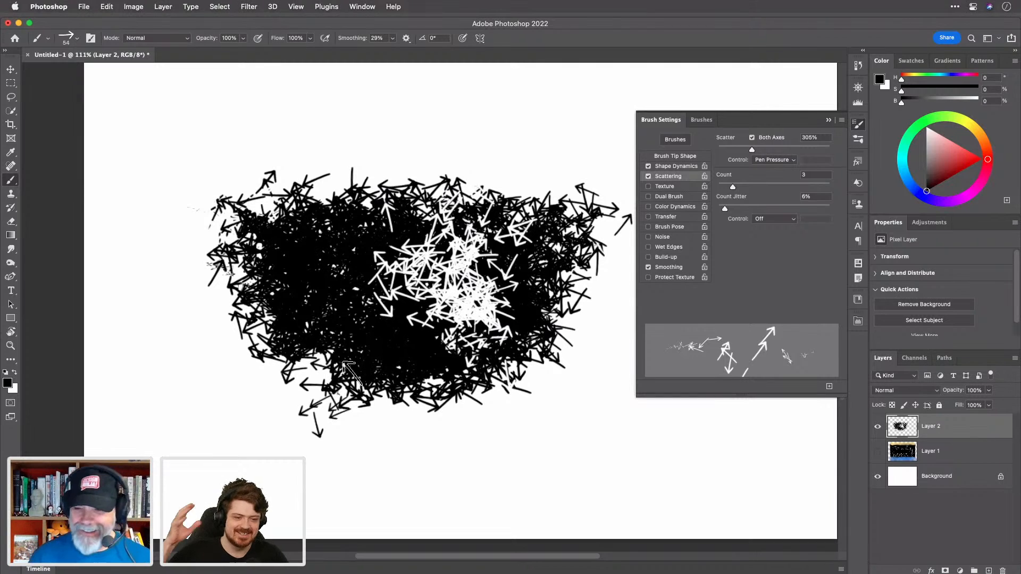
pyautogui.click(859, 124)
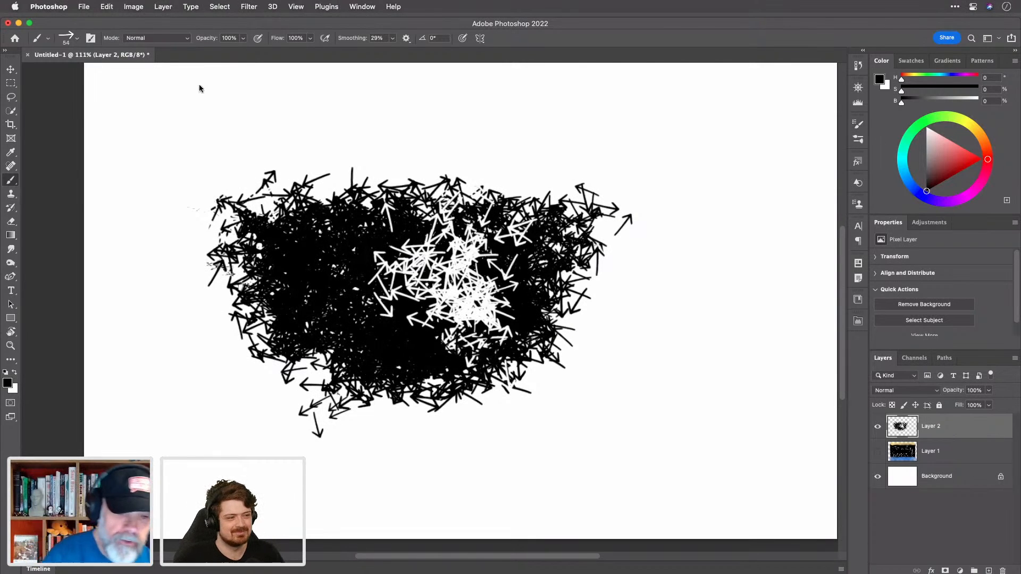
# Step: Use the Clear painting mode to erase arrow shapes from the middle and left of the mass, and return the mode to Normal
pyautogui.click(187, 38)
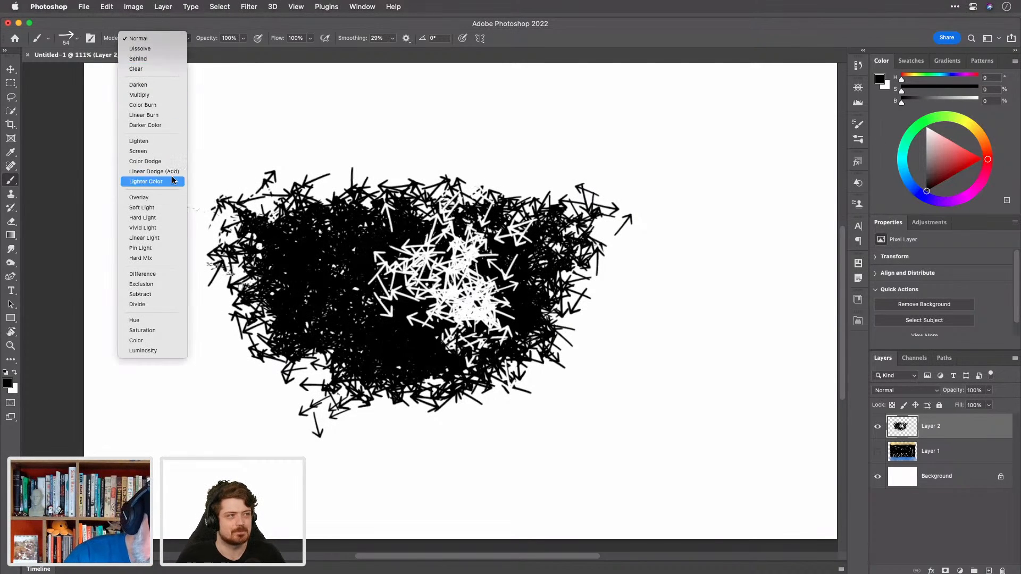
pyautogui.click(168, 69)
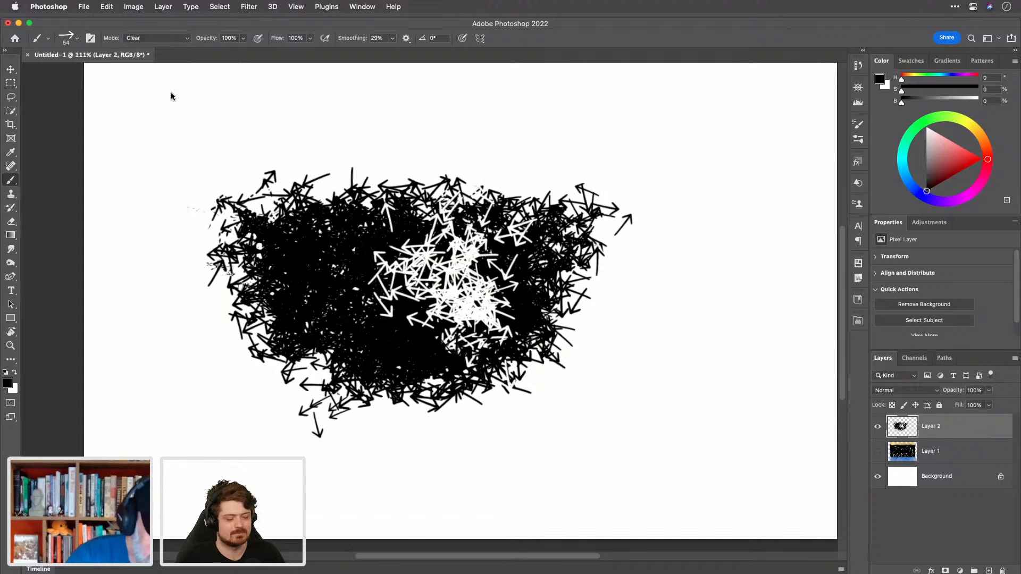
pyautogui.moveTo(351, 263)
pyautogui.mouseDown()
pyautogui.moveTo(355, 289)
pyautogui.moveTo(349, 255)
pyautogui.moveTo(363, 283)
pyautogui.moveTo(350, 254)
pyautogui.moveTo(327, 236)
pyautogui.moveTo(364, 268)
pyautogui.moveTo(354, 305)
pyautogui.moveTo(370, 312)
pyautogui.moveTo(376, 300)
pyautogui.moveTo(393, 322)
pyautogui.mouseUp()
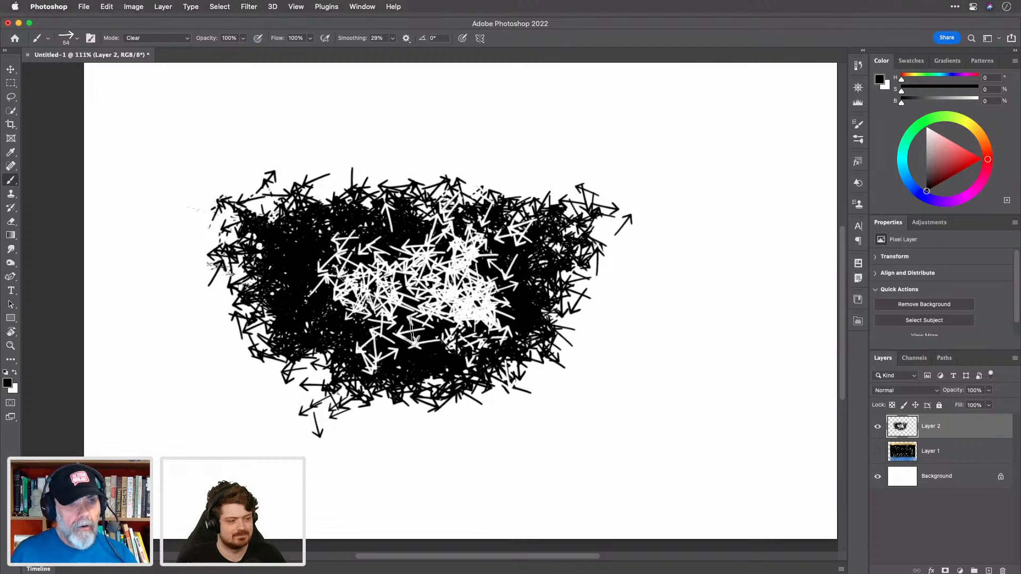
pyautogui.moveTo(345, 332)
pyautogui.mouseDown()
pyautogui.moveTo(331, 348)
pyautogui.moveTo(323, 327)
pyautogui.moveTo(359, 331)
pyautogui.moveTo(483, 303)
pyautogui.mouseUp()
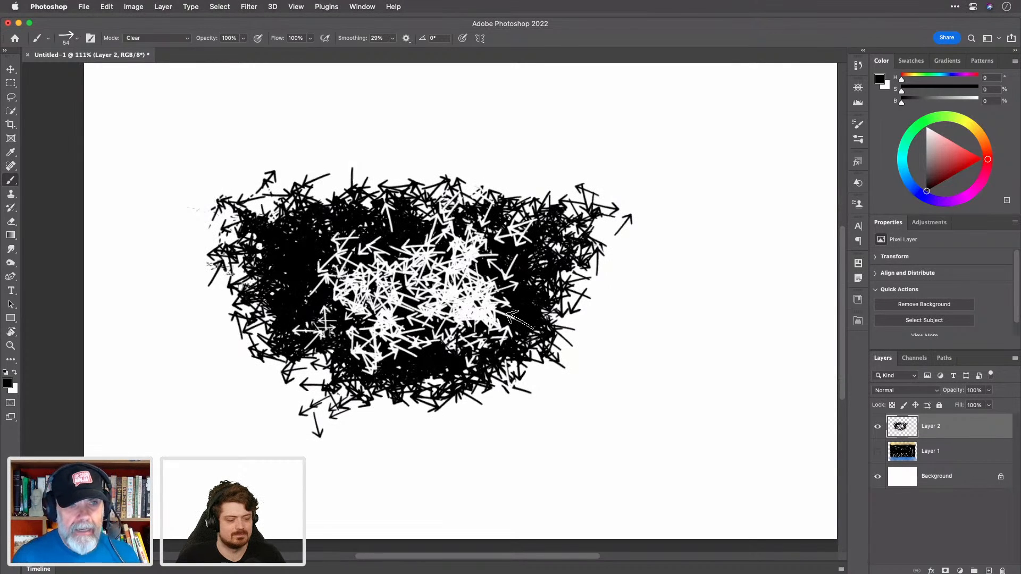
pyautogui.click(186, 39)
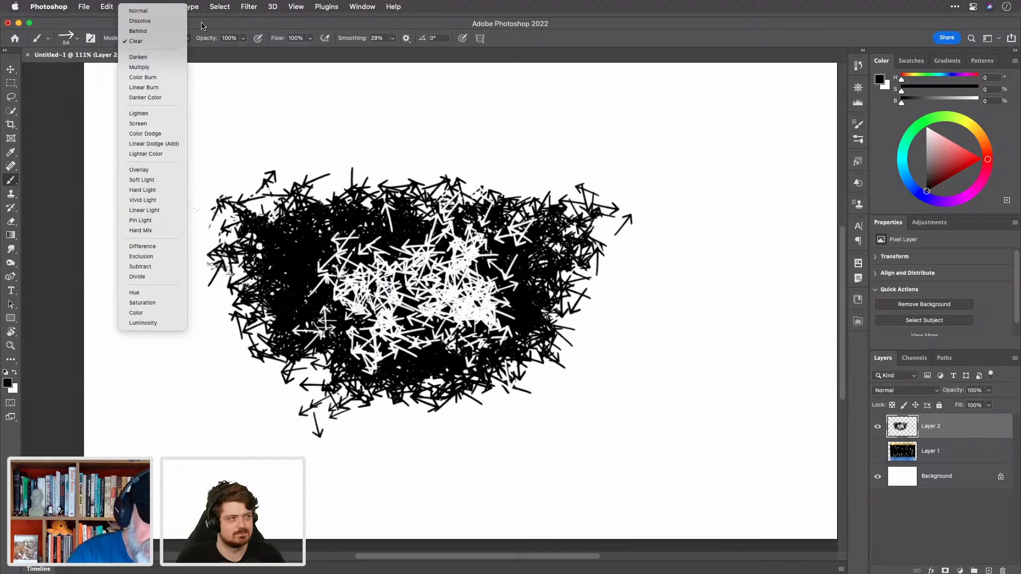
pyautogui.click(168, 12)
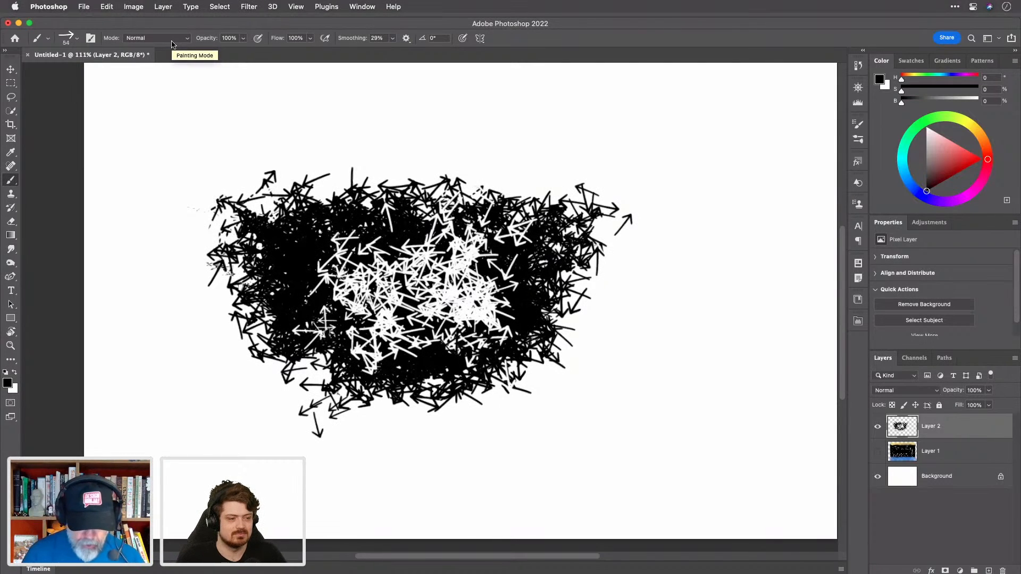
# Step: Switch the painting mode to Clear, erase arrow shapes from the upper-left part of the mass, and restore Normal mode
pyautogui.hotkey('alt', 'shift', 'r')
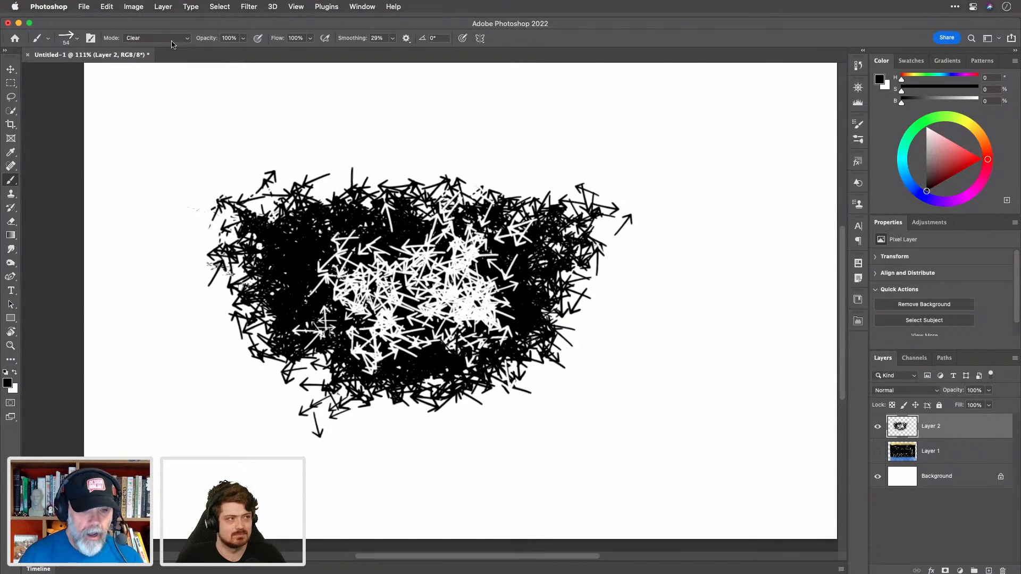
pyautogui.moveTo(287, 233)
pyautogui.mouseDown()
pyautogui.moveTo(345, 190)
pyautogui.moveTo(326, 230)
pyautogui.moveTo(301, 213)
pyautogui.moveTo(297, 242)
pyautogui.moveTo(315, 208)
pyautogui.moveTo(361, 330)
pyautogui.mouseUp()
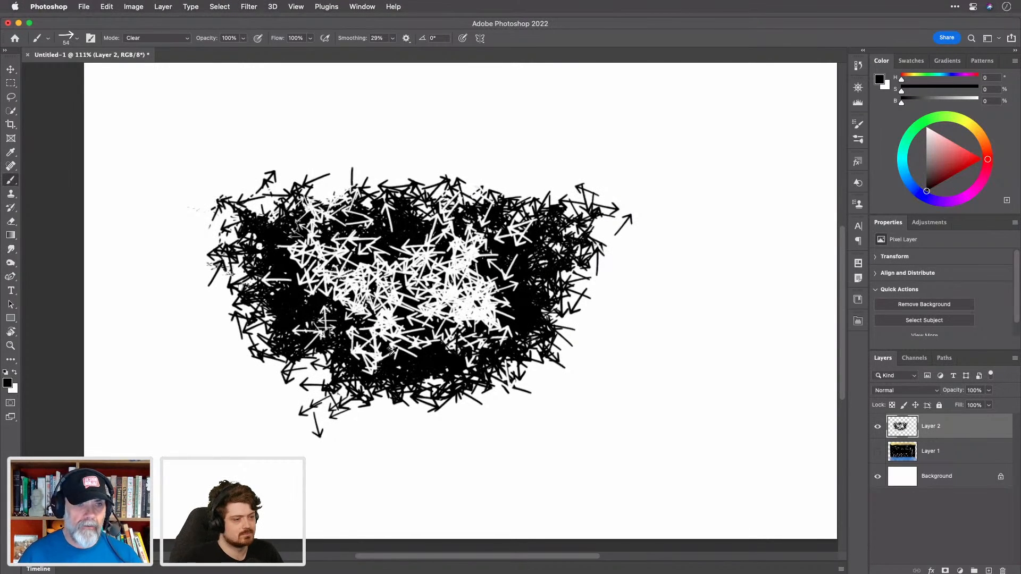
pyautogui.hotkey('alt', 'shift', 'n')
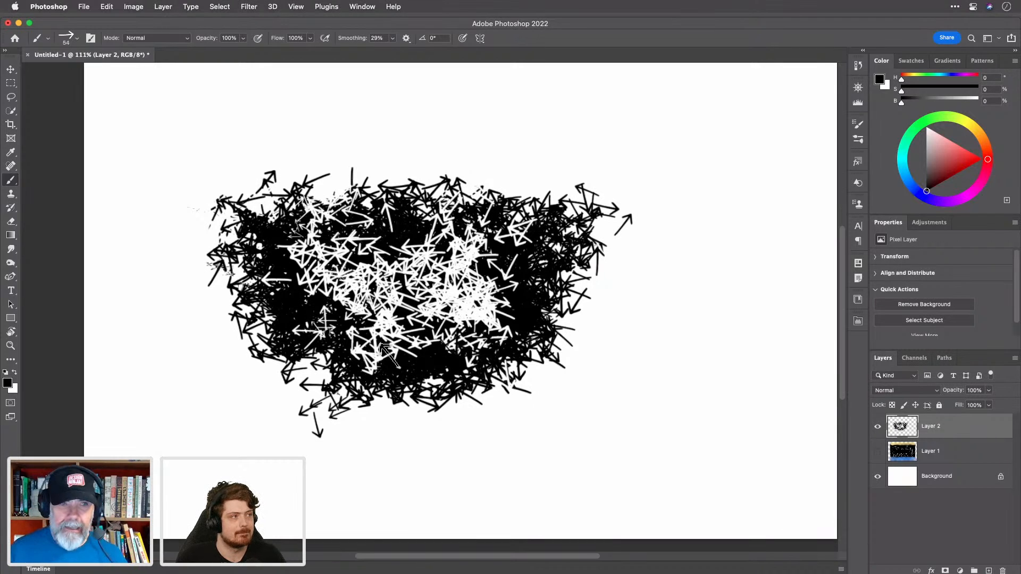
# Step: Activate the Move tool and set Layer 2's blend mode to Multiply
pyautogui.press('v')
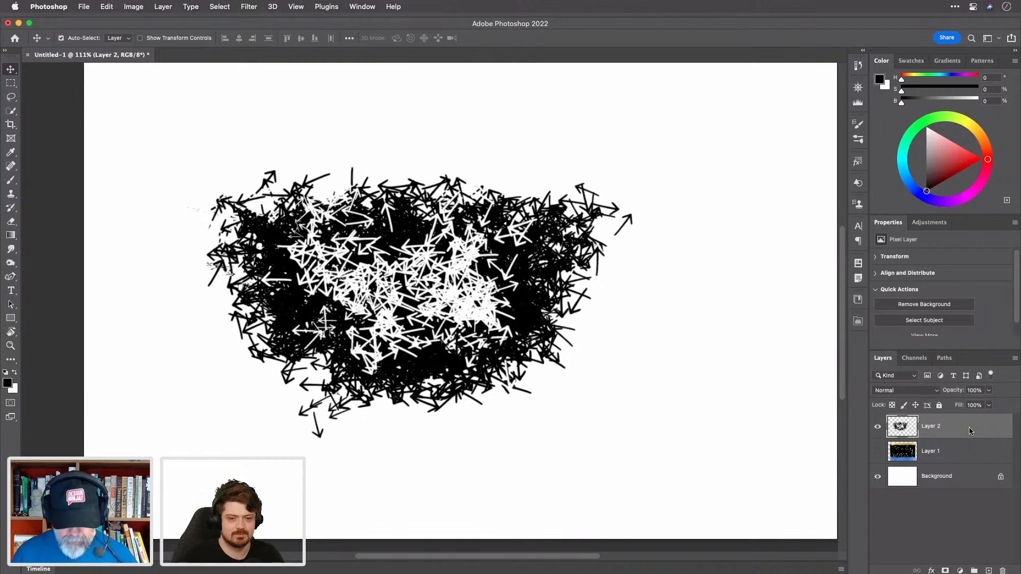
pyautogui.hotkey('shift', 'alt', 'm')
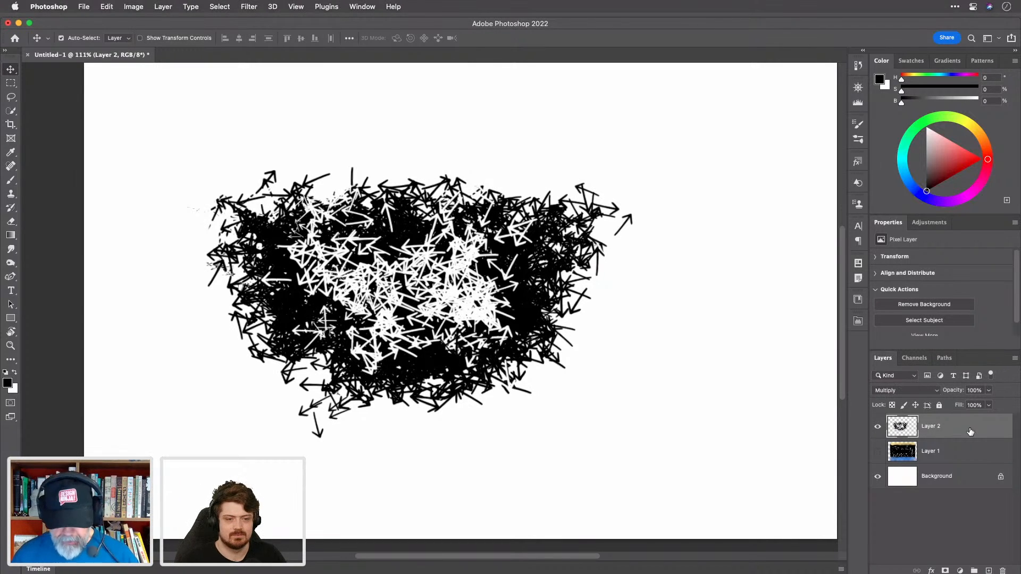
# Step: Try the Difference blend mode on Layer 2, set it back to Normal, and activate the Brush tool
pyautogui.hotkey('shift', 'alt', 'e')
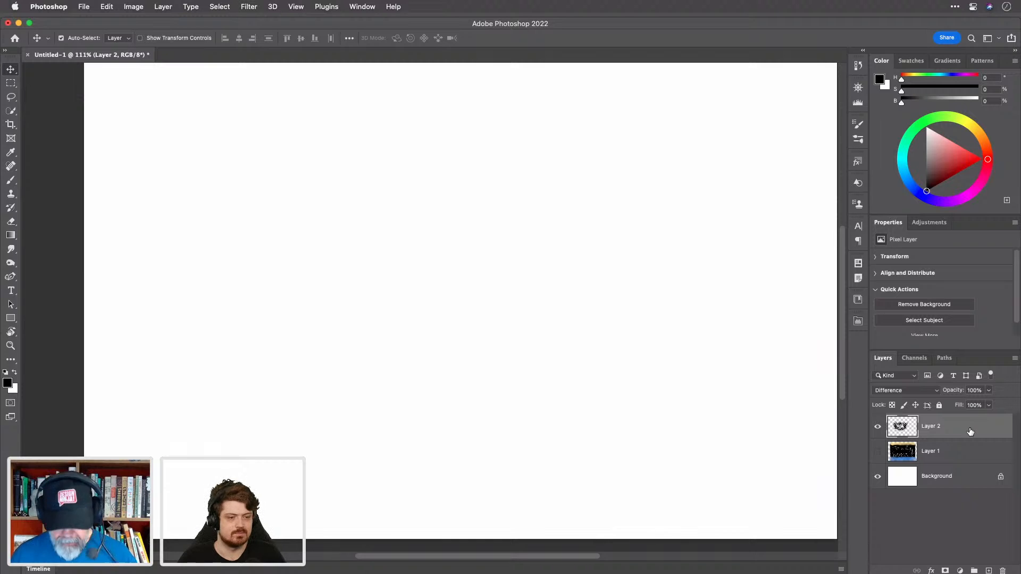
pyautogui.hotkey('shift', 'alt', 'n')
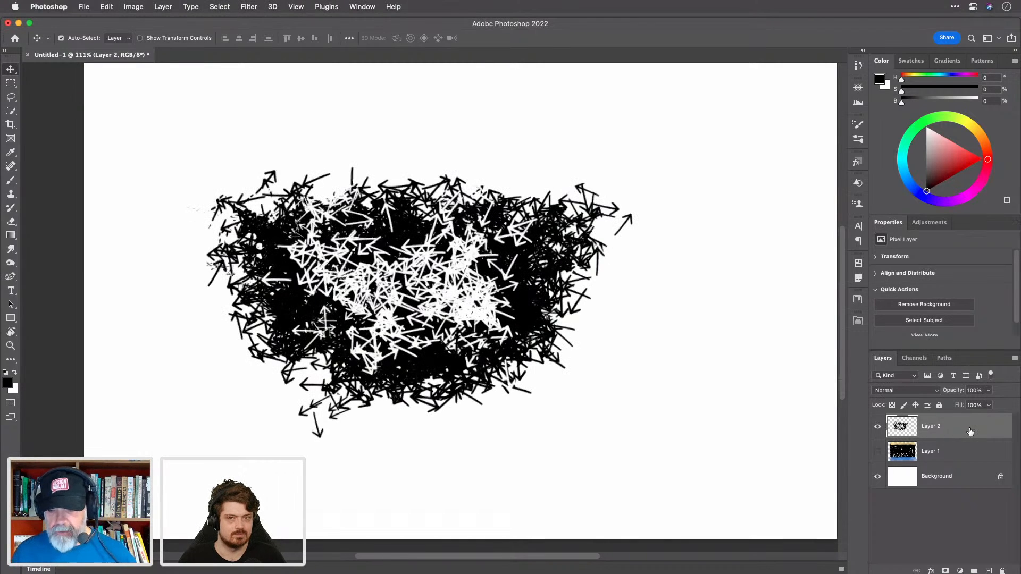
pyautogui.press('b')
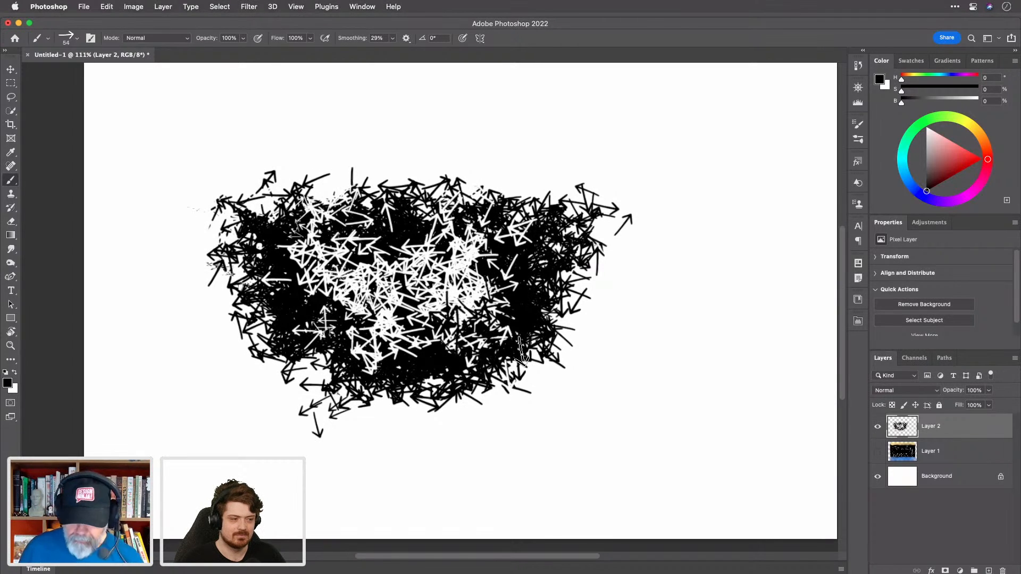
# Step: Select the whole canvas, undo a trial black fill, and delete all artwork on Layer 2
pyautogui.press('super+a')
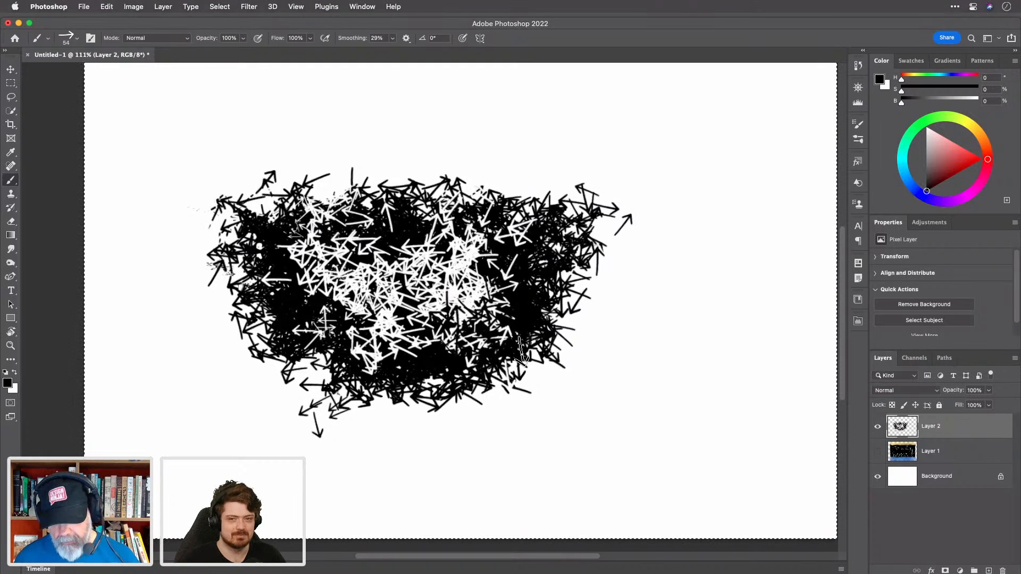
pyautogui.hotkey('alt', 'BackSpace')
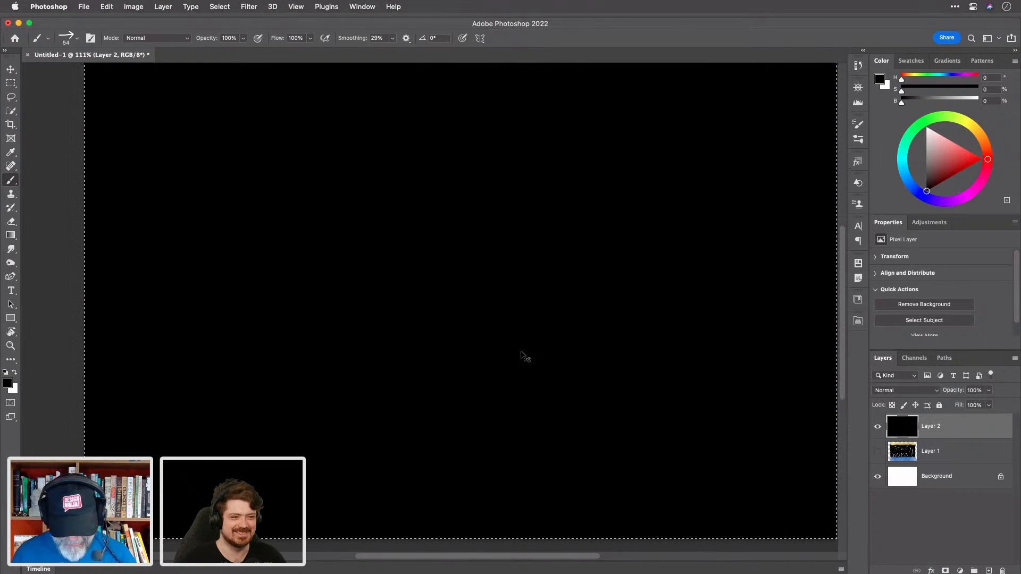
pyautogui.hotkey('ctrl', 'z')
pyautogui.press('Delete')
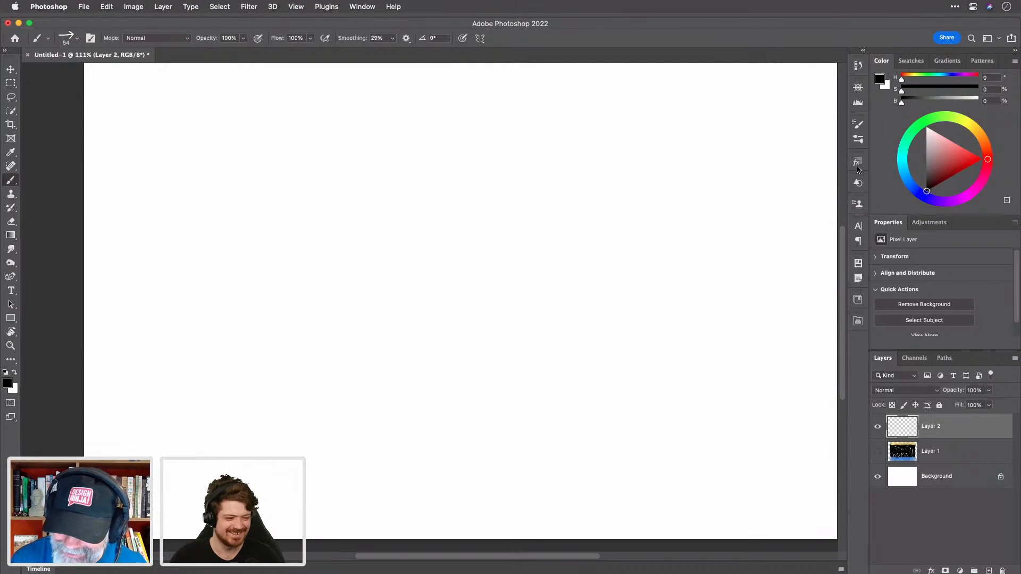
# Step: Set the arrow brush's Scatter to 105% and Count Jitter to 4%, and switch Scattering off
pyautogui.click(858, 125)
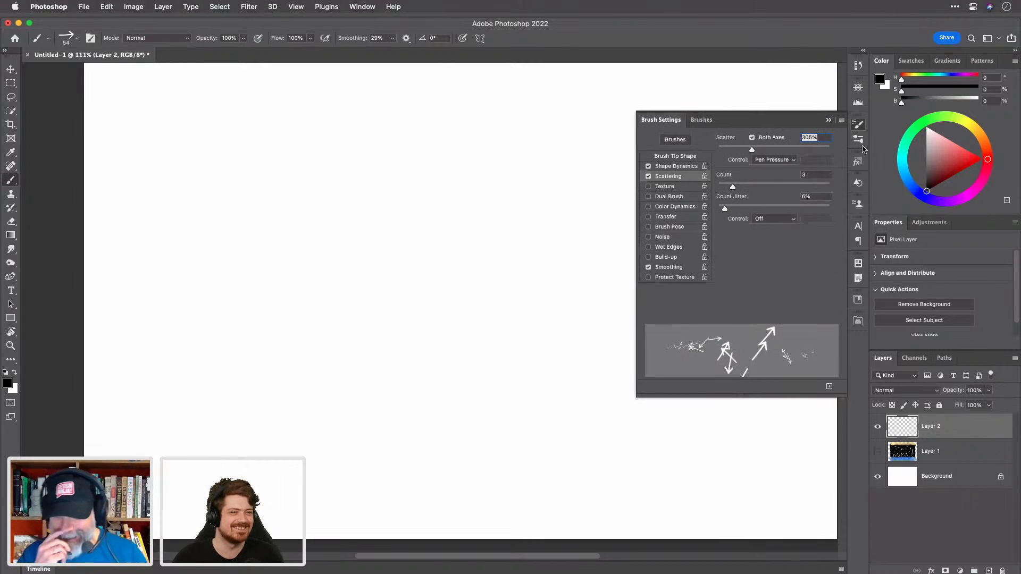
pyautogui.moveTo(733, 188)
pyautogui.mouseDown()
pyautogui.moveTo(722, 188)
pyautogui.moveTo(731, 189)
pyautogui.moveTo(723, 210)
pyautogui.mouseUp()
pyautogui.moveTo(752, 150); pyautogui.dragTo(736, 151)
pyautogui.moveTo(725, 152); pyautogui.dragTo(730, 151)
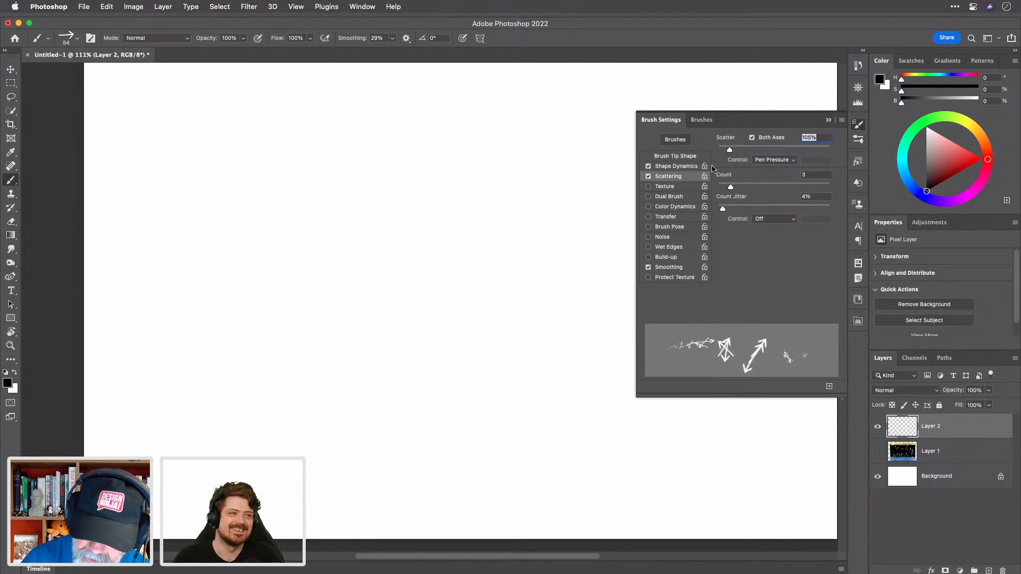
pyautogui.click(649, 177)
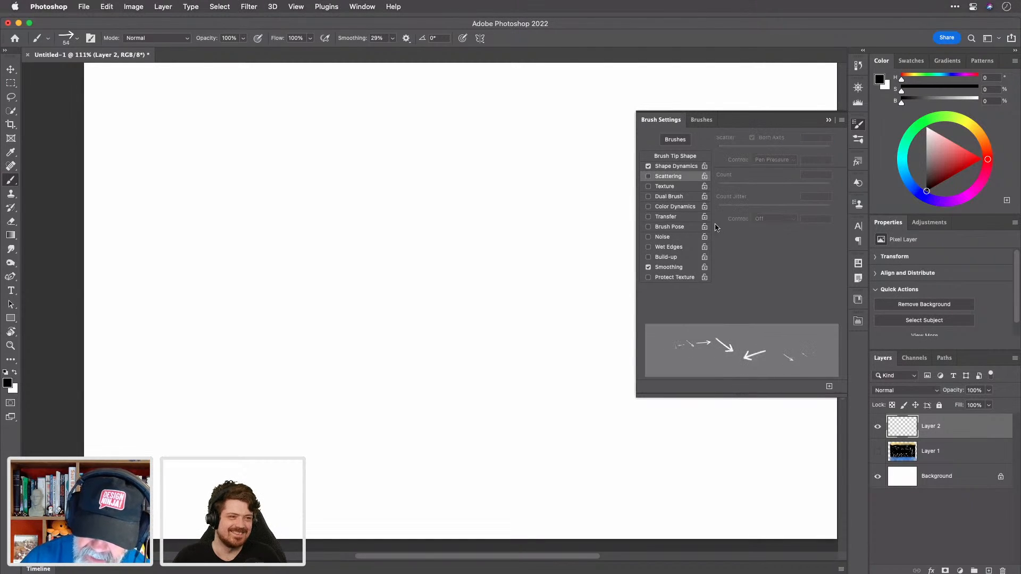
# Step: Enable Texture for the arrow brush and paint overlapping black and light blue arrows on Layer 2
pyautogui.click(676, 188)
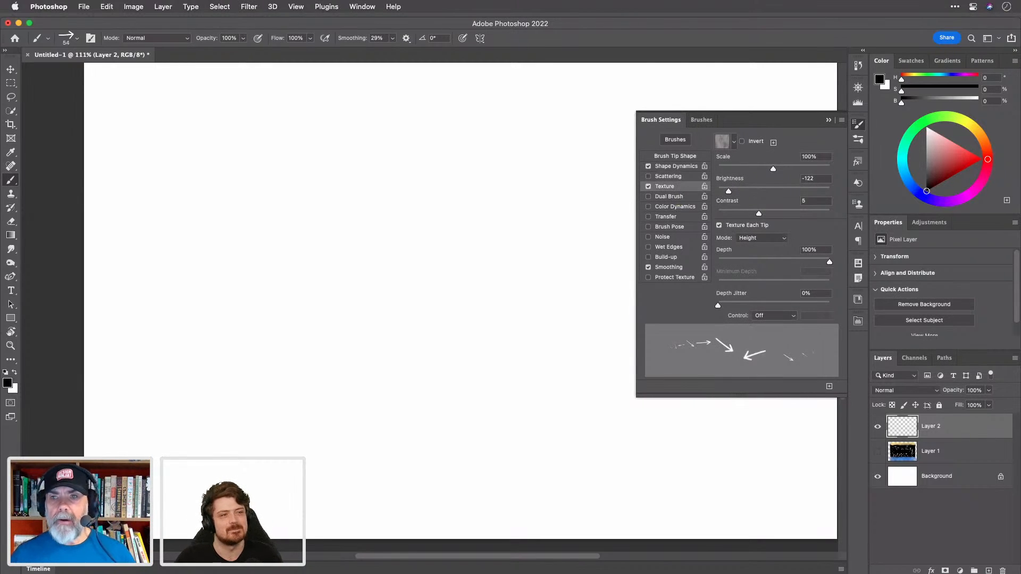
pyautogui.press('super+Tab')
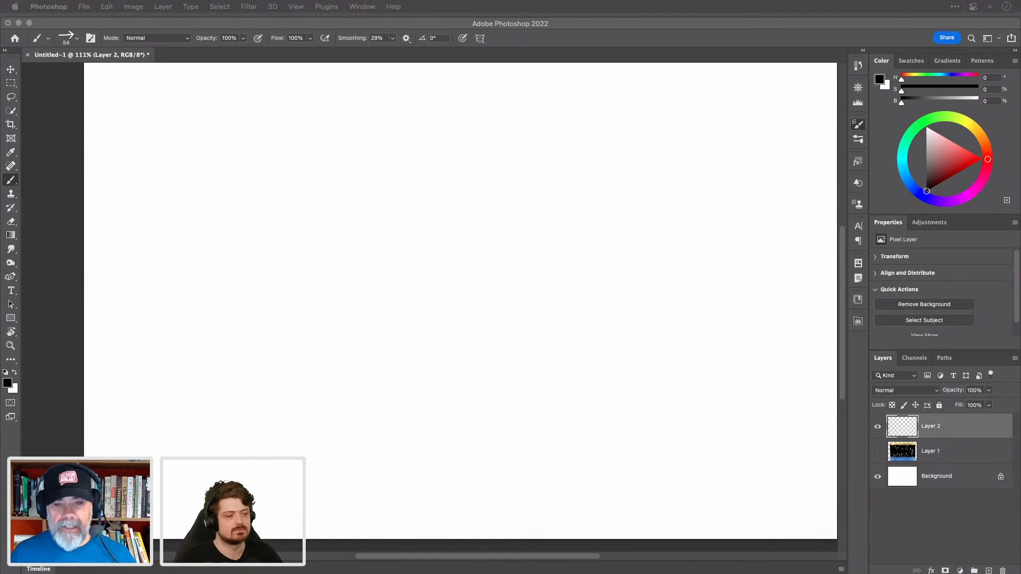
pyautogui.click(289, 289)
pyautogui.moveTo(243, 238)
pyautogui.mouseDown()
pyautogui.moveTo(295, 276)
pyautogui.moveTo(391, 207)
pyautogui.moveTo(413, 177)
pyautogui.moveTo(342, 346)
pyautogui.mouseUp()
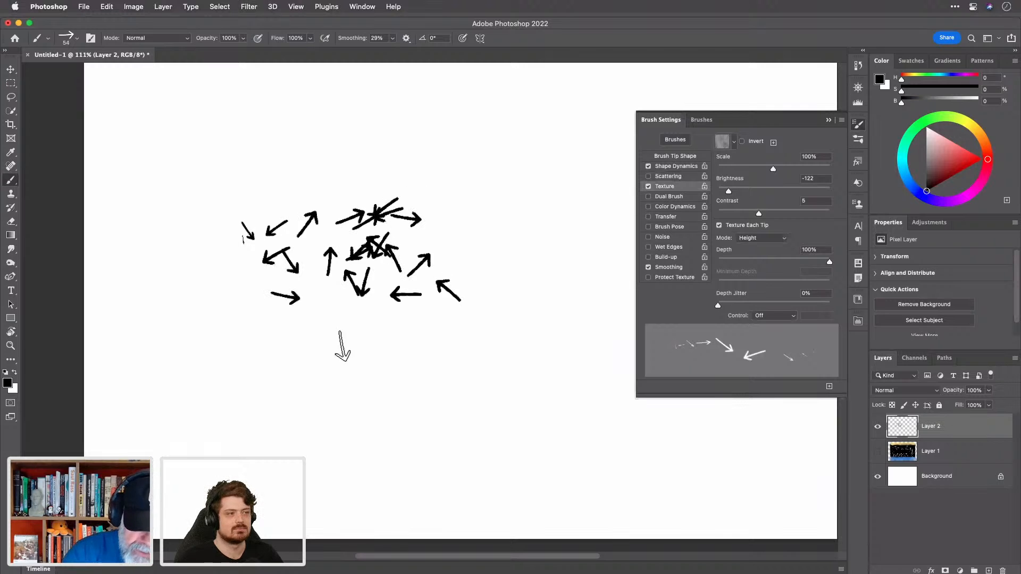
pyautogui.moveTo(952, 157)
pyautogui.mouseDown()
pyautogui.moveTo(941, 114)
pyautogui.moveTo(903, 170)
pyautogui.mouseUp()
pyautogui.moveTo(353, 271)
pyautogui.mouseDown()
pyautogui.moveTo(397, 293)
pyautogui.moveTo(343, 287)
pyautogui.moveTo(357, 310)
pyautogui.moveTo(316, 318)
pyautogui.moveTo(305, 303)
pyautogui.moveTo(256, 305)
pyautogui.moveTo(270, 343)
pyautogui.moveTo(312, 361)
pyautogui.moveTo(368, 356)
pyautogui.moveTo(316, 456)
pyautogui.mouseUp()
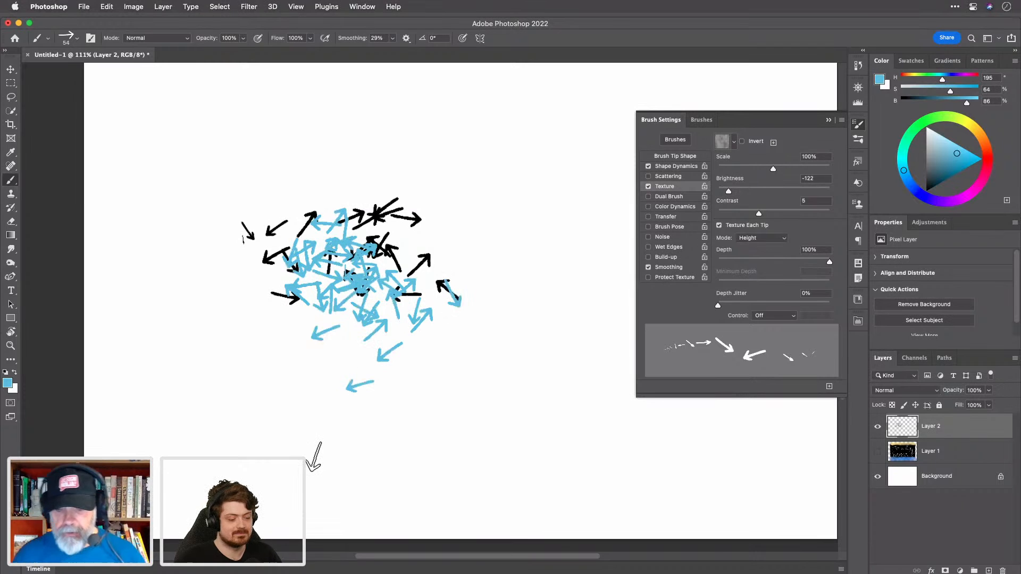
# Step: Choose the black-and-white pattern below the Water group as the brush texture and paint a small blue arrow cluster beside the others
pyautogui.click(734, 142)
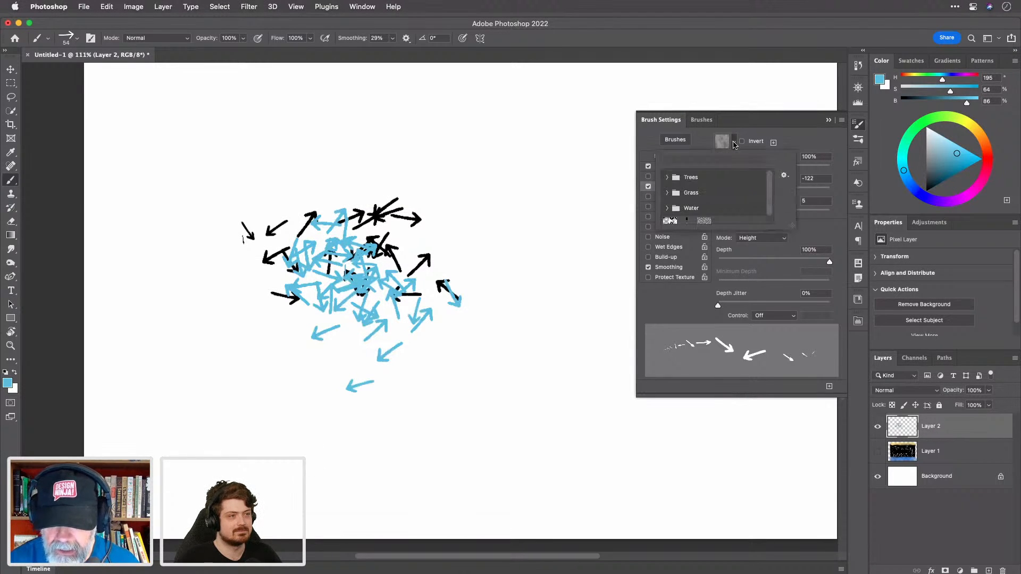
pyautogui.moveTo(771, 189)
pyautogui.mouseDown()
pyautogui.moveTo(772, 217)
pyautogui.moveTo(770, 175)
pyautogui.moveTo(771, 206)
pyautogui.mouseUp()
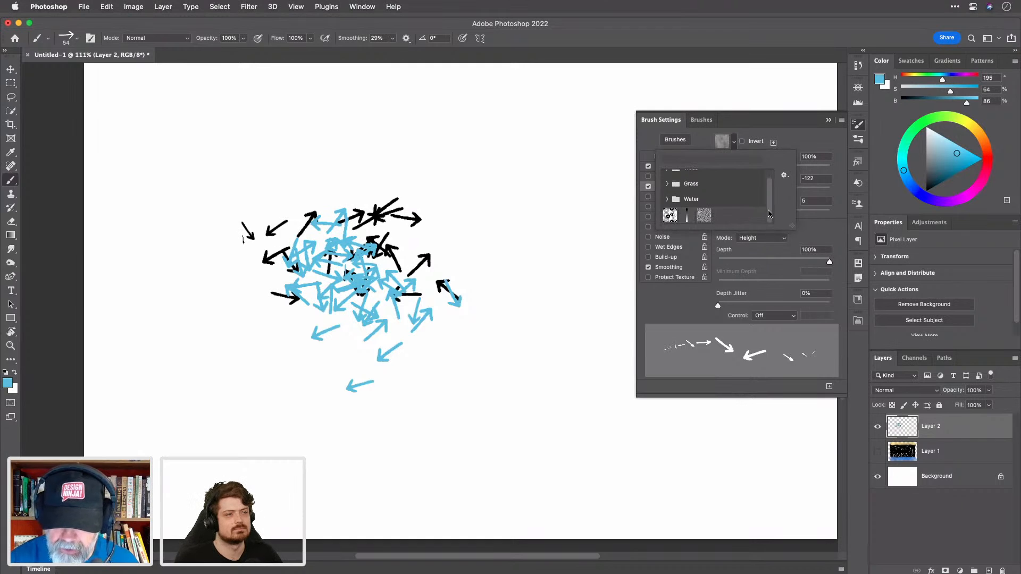
pyautogui.click(670, 215)
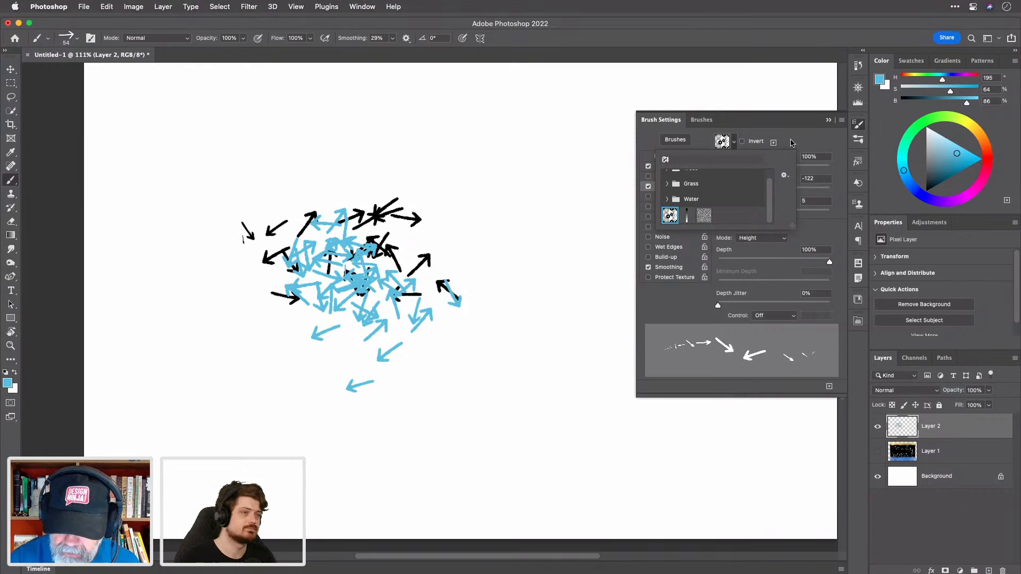
pyautogui.click(792, 143)
pyautogui.moveTo(494, 270)
pyautogui.mouseDown()
pyautogui.moveTo(509, 254)
pyautogui.moveTo(488, 278)
pyautogui.moveTo(470, 254)
pyautogui.moveTo(510, 308)
pyautogui.mouseUp()
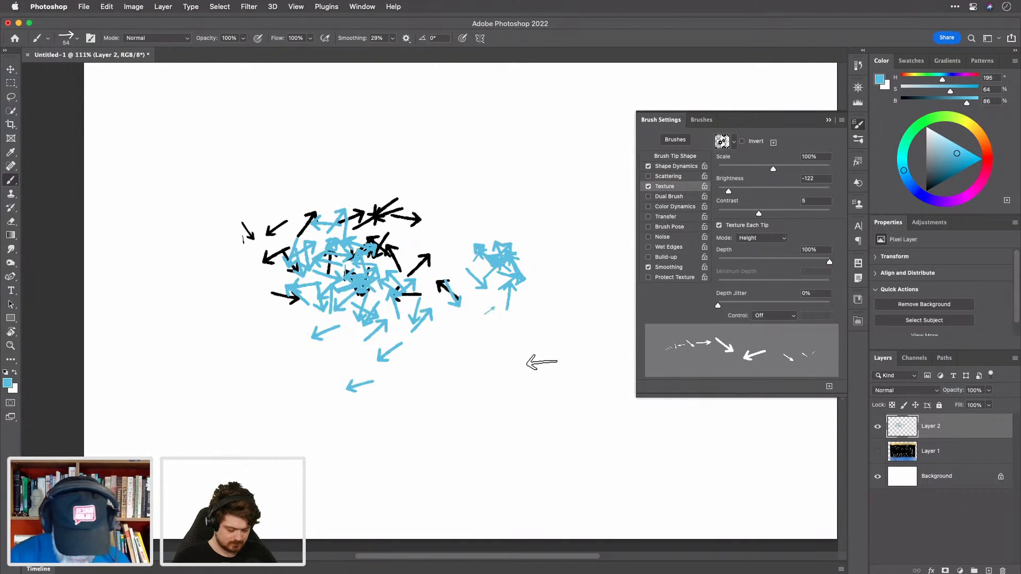
# Step: Set the brush Flow to 30% and paint translucent blue arrows below the new cluster
pyautogui.scroll(6, 515, 287)
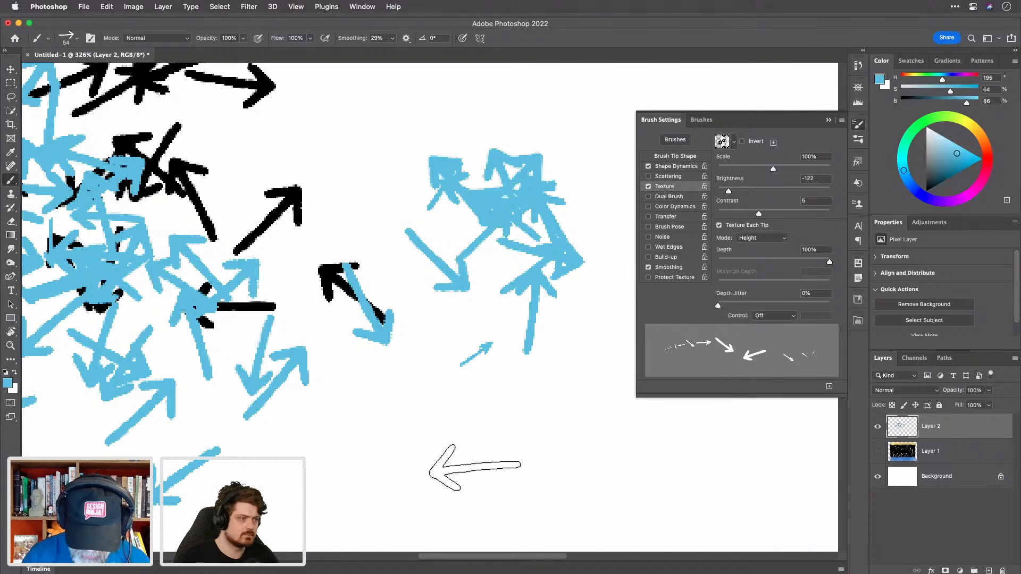
pyautogui.press('3')
pyautogui.moveTo(454, 451)
pyautogui.mouseDown()
pyautogui.moveTo(424, 437)
pyautogui.moveTo(444, 399)
pyautogui.moveTo(476, 410)
pyautogui.moveTo(490, 396)
pyautogui.mouseUp()
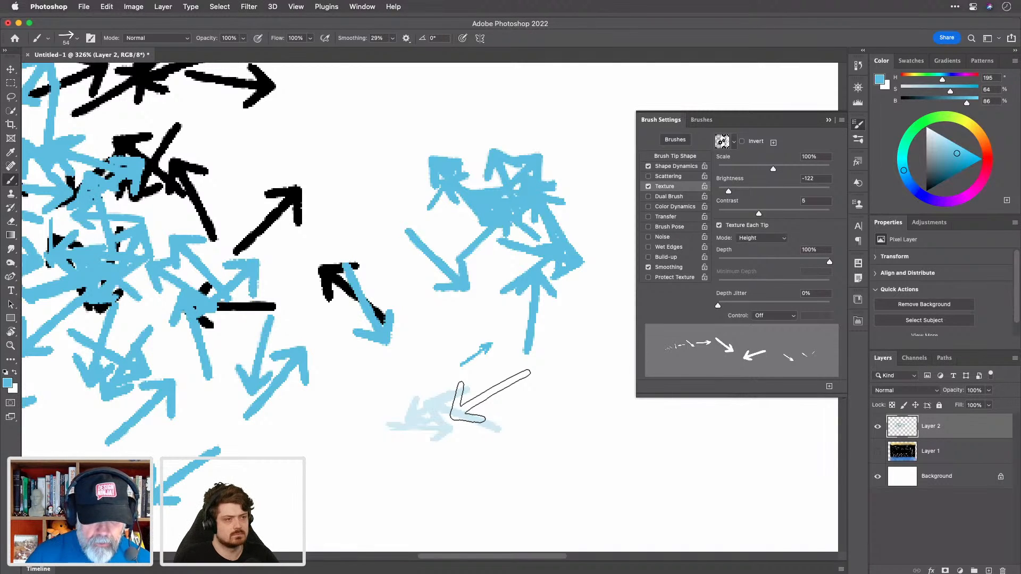
pyautogui.moveTo(490, 395)
pyautogui.mouseDown()
pyautogui.moveTo(432, 380)
pyautogui.moveTo(429, 360)
pyautogui.moveTo(445, 382)
pyautogui.moveTo(404, 351)
pyautogui.moveTo(453, 360)
pyautogui.moveTo(442, 344)
pyautogui.moveTo(469, 422)
pyautogui.moveTo(433, 409)
pyautogui.mouseUp()
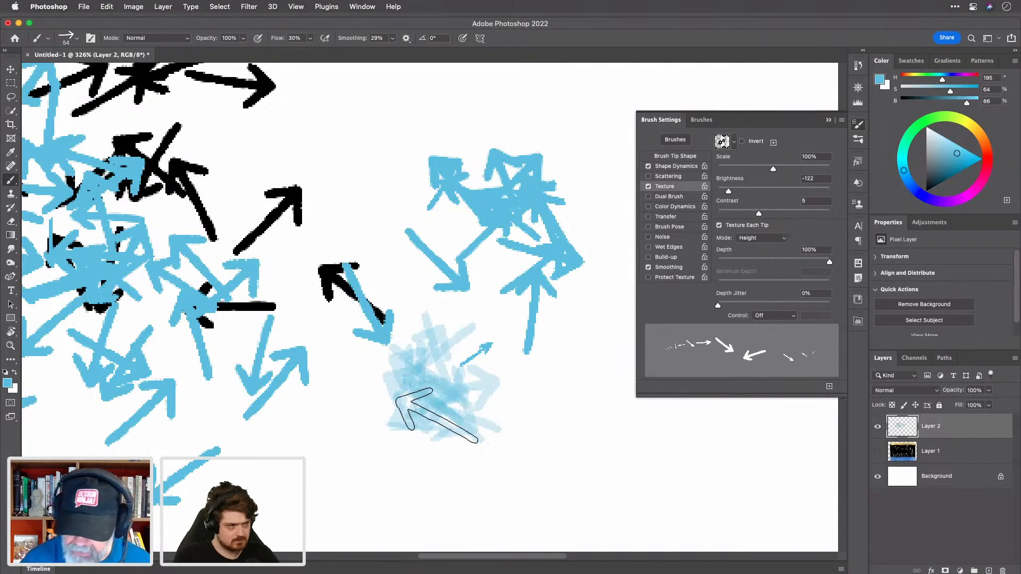
# Step: Set the texture Scale to 159% and Brightness to -91, disable Texture Each Tip, and paint test arrows beside the translucent patch
pyautogui.moveTo(776, 171); pyautogui.dragTo(791, 171)
pyautogui.moveTo(518, 440); pyautogui.dragTo(444, 438)
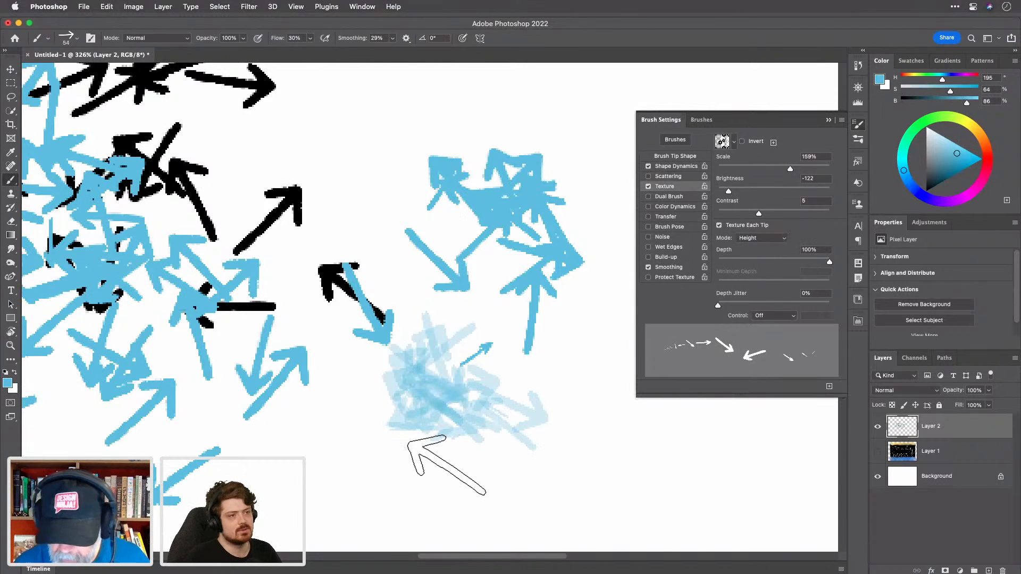
pyautogui.moveTo(729, 194); pyautogui.dragTo(740, 195)
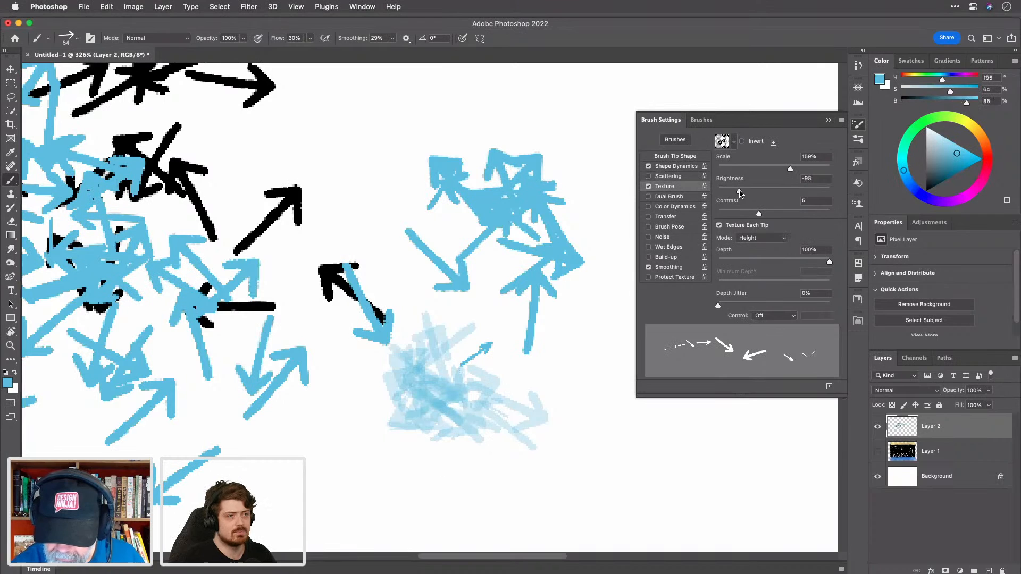
pyautogui.click(780, 240)
pyautogui.click(769, 239)
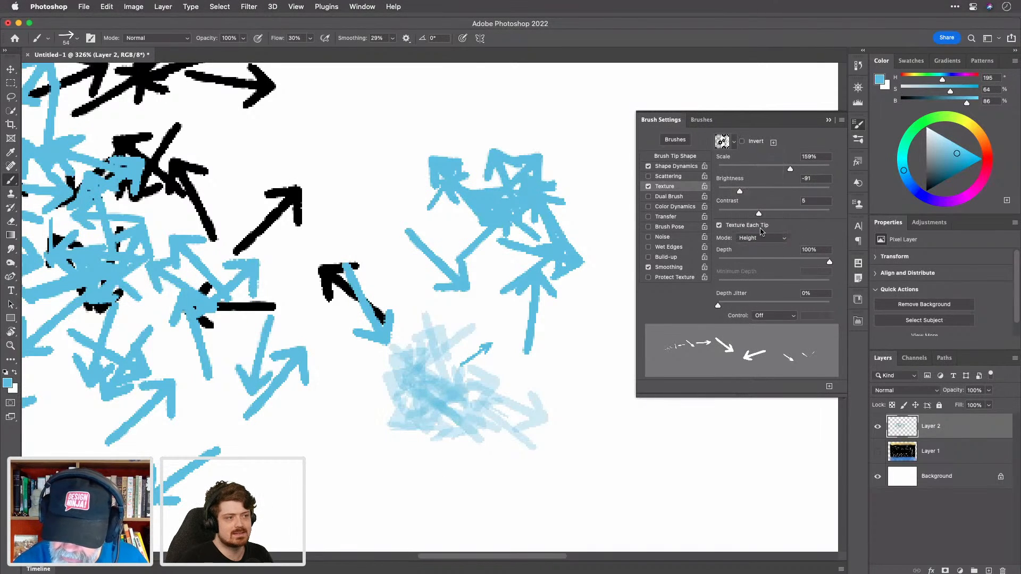
pyautogui.click(718, 225)
pyautogui.moveTo(564, 399)
pyautogui.mouseDown()
pyautogui.moveTo(536, 418)
pyautogui.moveTo(504, 413)
pyautogui.moveTo(460, 432)
pyautogui.moveTo(458, 415)
pyautogui.moveTo(593, 415)
pyautogui.moveTo(571, 375)
pyautogui.moveTo(545, 379)
pyautogui.moveTo(520, 354)
pyautogui.mouseUp()
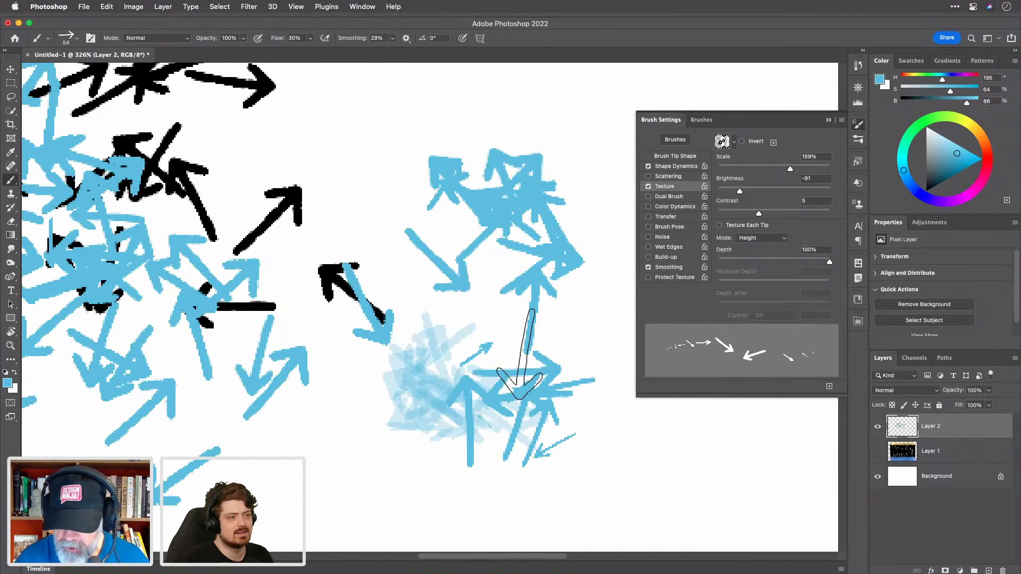
# Step: Try the Multiply and Overlay texture modes, painting blue arrows around the translucent patch with each
pyautogui.click(785, 239)
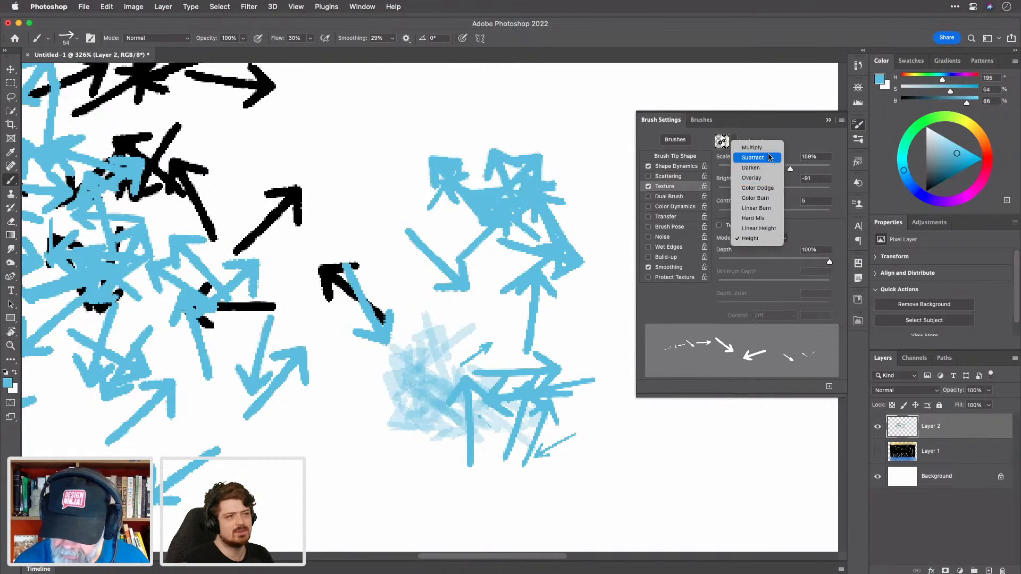
pyautogui.click(752, 147)
pyautogui.moveTo(375, 396)
pyautogui.mouseDown()
pyautogui.moveTo(343, 424)
pyautogui.moveTo(415, 428)
pyautogui.moveTo(391, 394)
pyautogui.moveTo(404, 400)
pyautogui.moveTo(396, 421)
pyautogui.mouseUp()
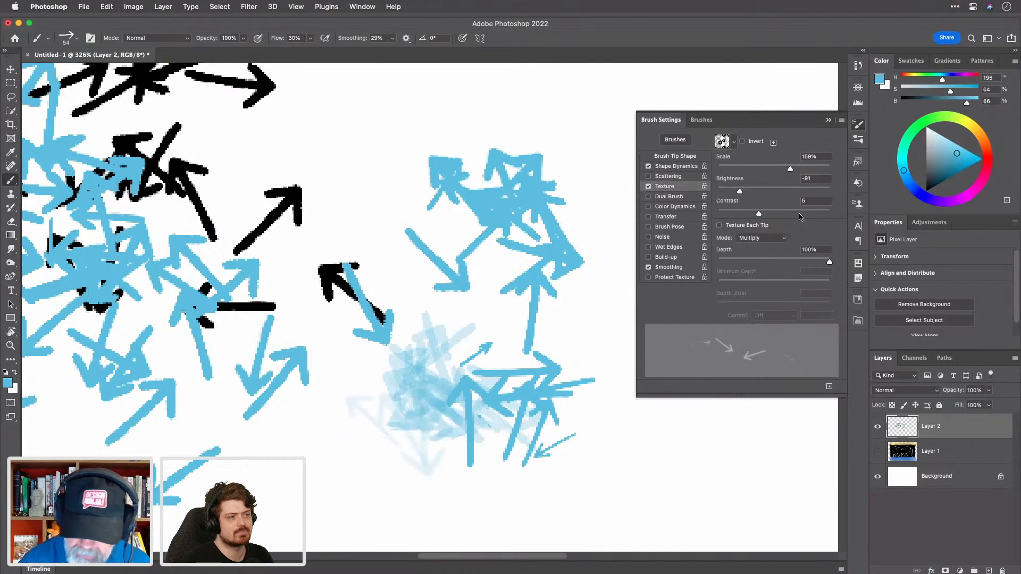
pyautogui.click(775, 246)
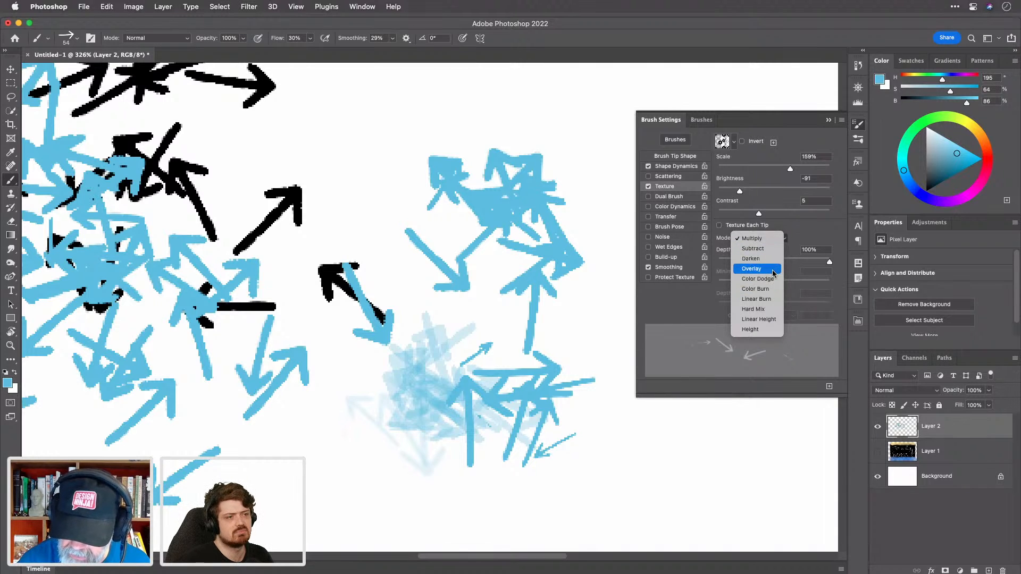
pyautogui.click(773, 268)
pyautogui.moveTo(584, 346)
pyautogui.mouseDown()
pyautogui.moveTo(603, 368)
pyautogui.moveTo(589, 342)
pyautogui.moveTo(569, 348)
pyautogui.moveTo(557, 339)
pyautogui.moveTo(556, 392)
pyautogui.moveTo(551, 329)
pyautogui.moveTo(557, 342)
pyautogui.moveTo(596, 310)
pyautogui.moveTo(606, 366)
pyautogui.mouseUp()
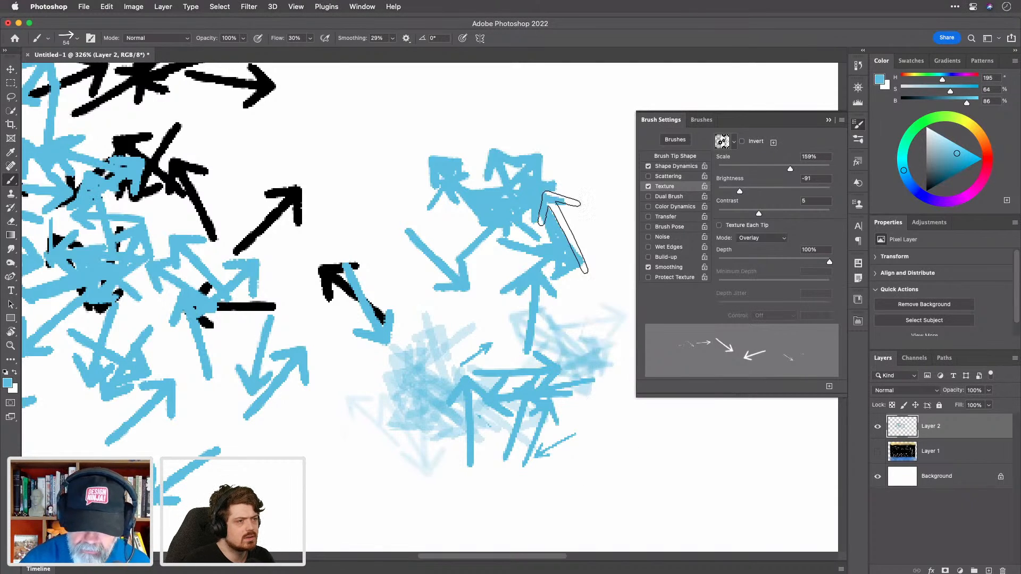
# Step: Switch to the Hard Round brush and paint a blue stroke near the arrow clusters
pyautogui.click(80, 39)
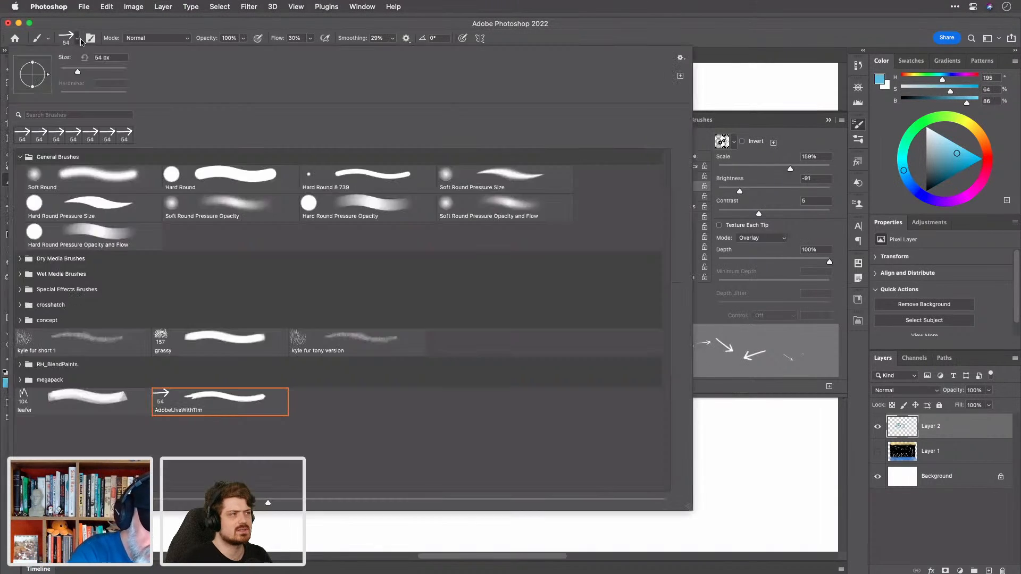
pyautogui.click(209, 179)
pyautogui.click(655, 30)
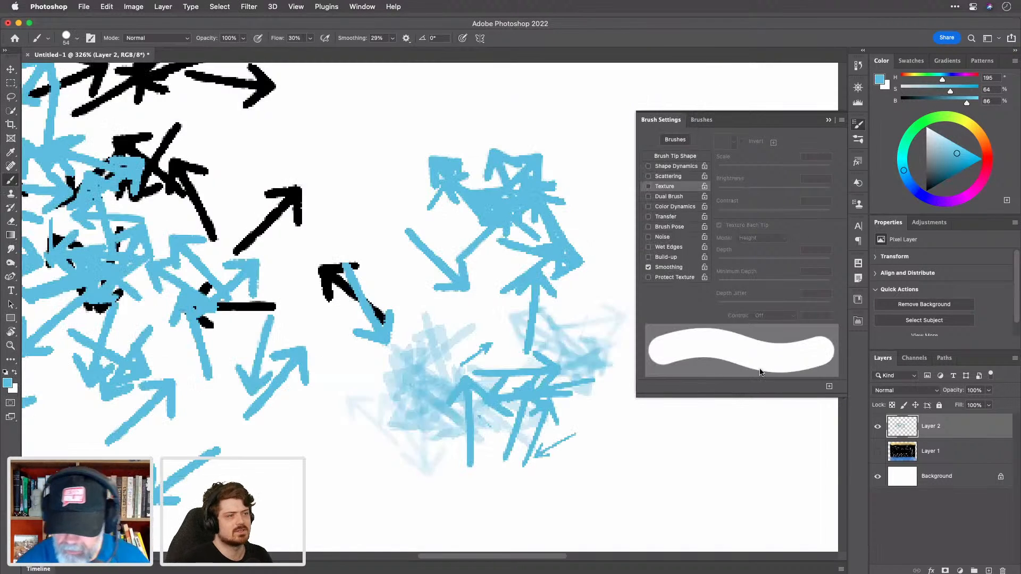
pyautogui.moveTo(407, 274)
pyautogui.mouseDown()
pyautogui.moveTo(412, 303)
pyautogui.moveTo(449, 317)
pyautogui.mouseUp()
# Step: Choose Kyle's Ultimate Pastel Palooza from the Dry Media Brushes and paint a large blue patch over the arrow clusters
pyautogui.click(77, 38)
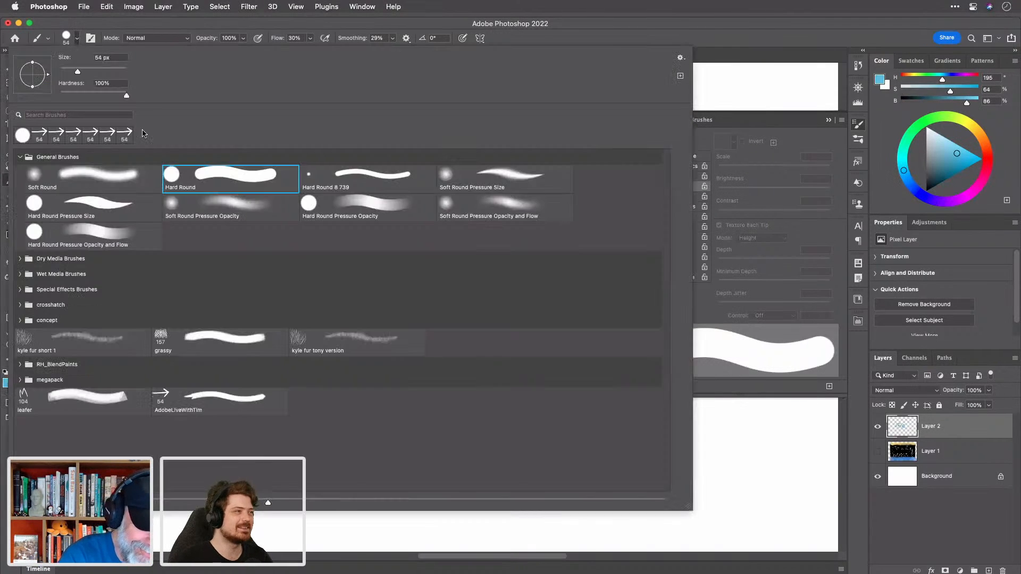
pyautogui.click(24, 262)
pyautogui.click(20, 259)
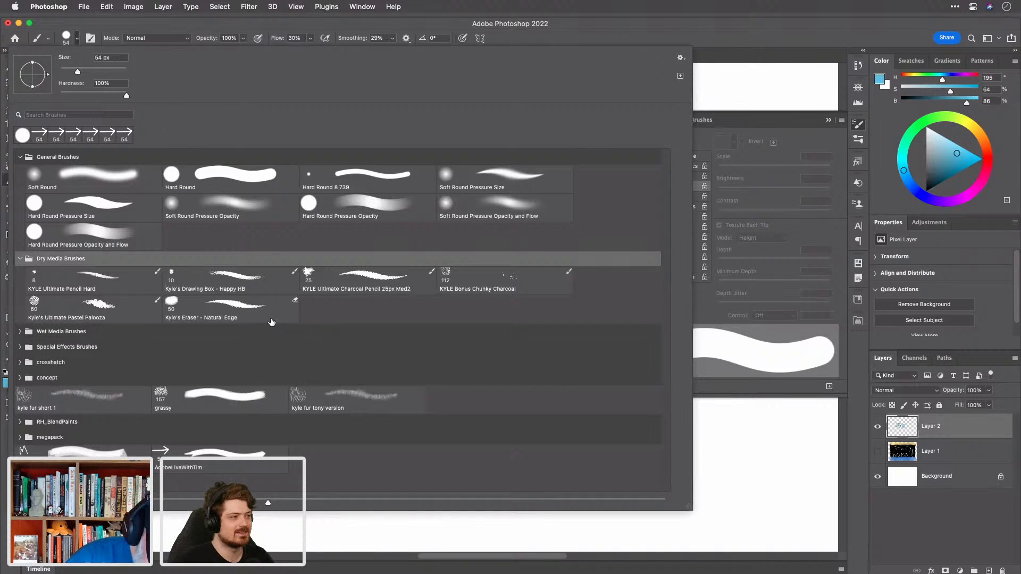
pyautogui.click(131, 310)
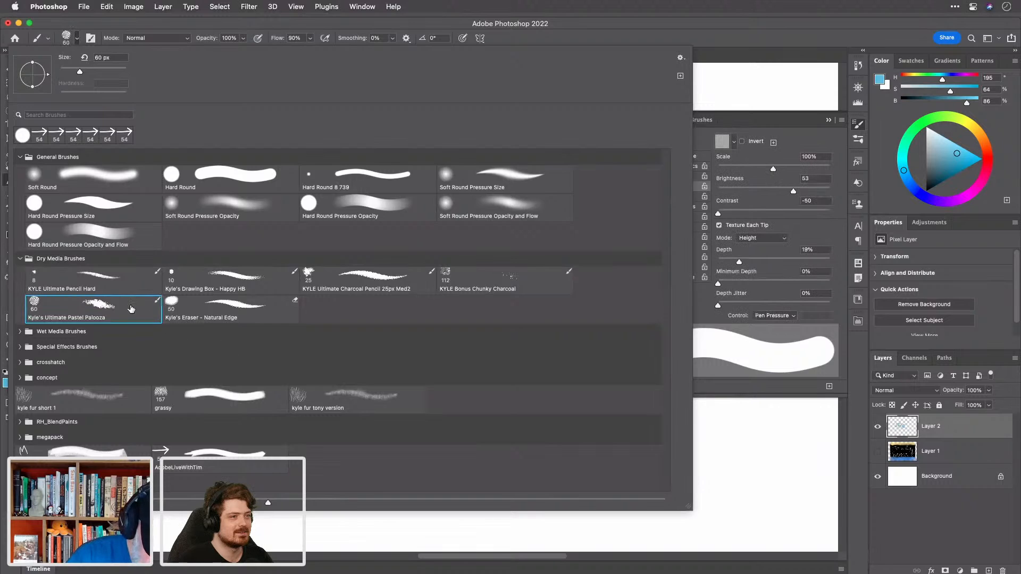
pyautogui.press('Return')
pyautogui.moveTo(308, 287)
pyautogui.mouseDown()
pyautogui.moveTo(314, 317)
pyautogui.moveTo(318, 263)
pyautogui.moveTo(357, 274)
pyautogui.moveTo(348, 222)
pyautogui.moveTo(394, 363)
pyautogui.moveTo(424, 396)
pyautogui.moveTo(504, 421)
pyautogui.moveTo(492, 349)
pyautogui.moveTo(525, 234)
pyautogui.moveTo(494, 196)
pyautogui.moveTo(534, 294)
pyautogui.mouseUp()
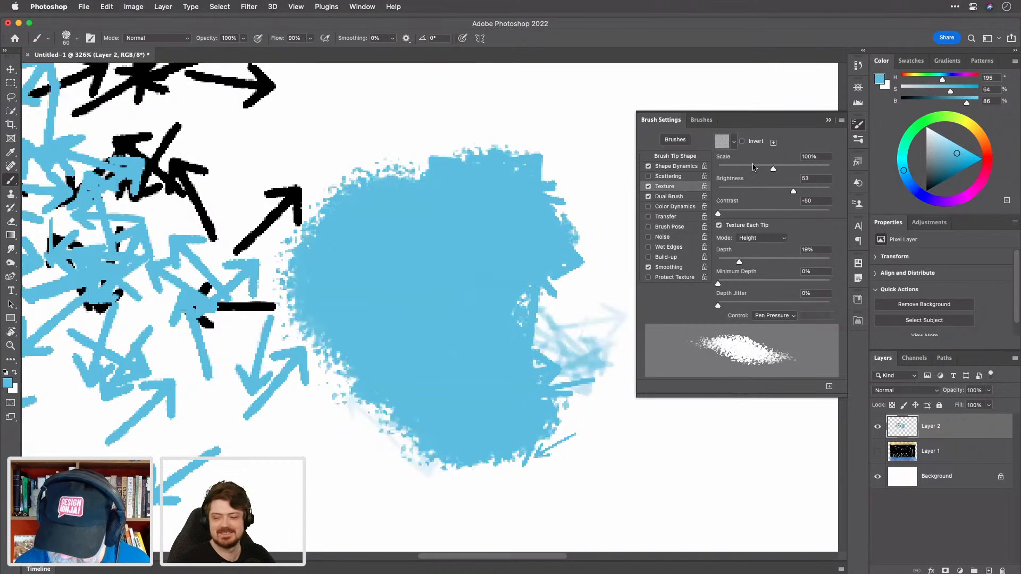
# Step: Change the brush texture to the black-and-white symbol pattern and paint blue test patches on either side of the large blue patch
pyautogui.click(734, 142)
pyautogui.click(672, 216)
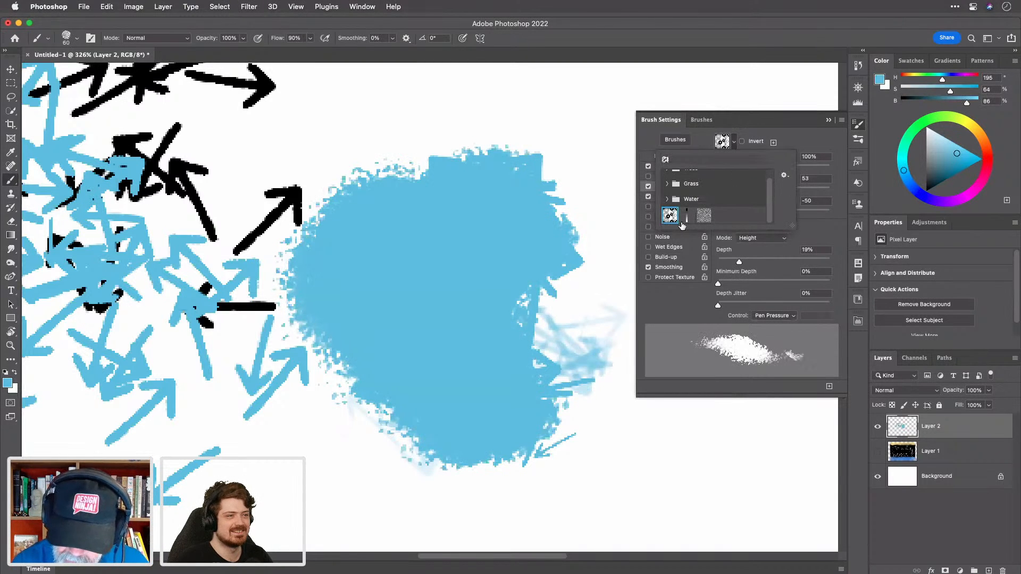
pyautogui.click(620, 455)
pyautogui.moveTo(620, 456)
pyautogui.mouseDown()
pyautogui.moveTo(684, 438)
pyautogui.moveTo(684, 467)
pyautogui.moveTo(632, 413)
pyautogui.moveTo(597, 278)
pyautogui.moveTo(683, 479)
pyautogui.mouseUp()
pyautogui.moveTo(278, 433)
pyautogui.mouseDown()
pyautogui.moveTo(366, 499)
pyautogui.moveTo(293, 422)
pyautogui.moveTo(291, 462)
pyautogui.moveTo(238, 428)
pyautogui.moveTo(263, 376)
pyautogui.mouseUp()
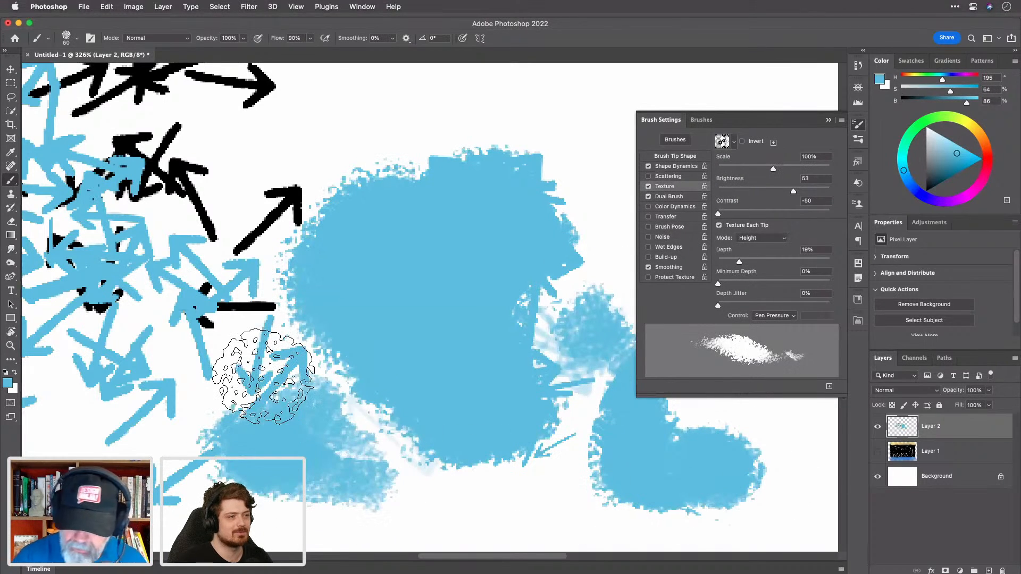
# Step: Set the texture Scale to 12% and paint a long curved blue stroke around the arrow clusters
pyautogui.moveTo(773, 168); pyautogui.dragTo(724, 169)
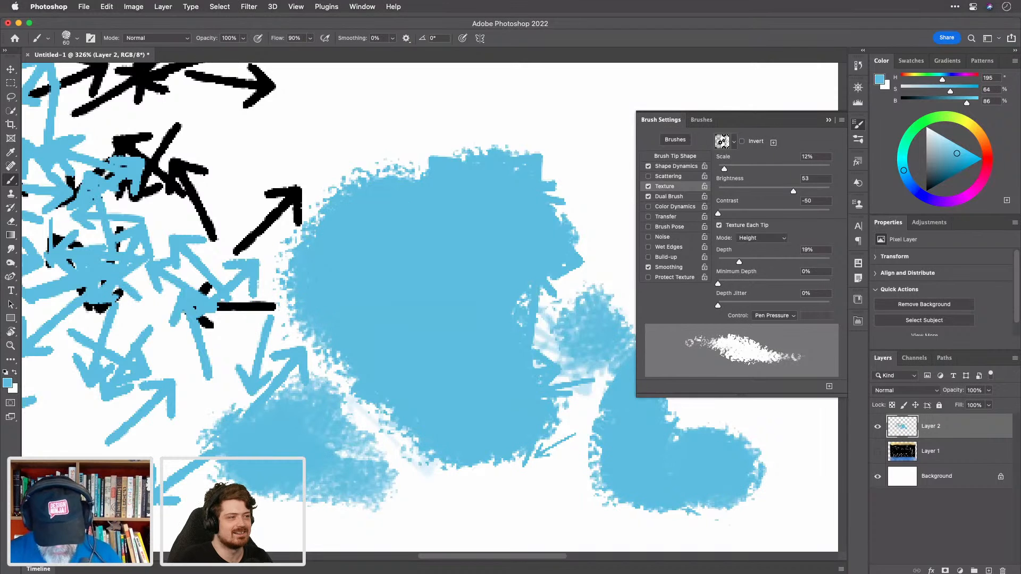
pyautogui.press('super+0')
pyautogui.moveTo(306, 459)
pyautogui.mouseDown()
pyautogui.moveTo(278, 473)
pyautogui.moveTo(253, 421)
pyautogui.moveTo(239, 438)
pyautogui.moveTo(189, 299)
pyautogui.moveTo(178, 174)
pyautogui.moveTo(264, 145)
pyautogui.moveTo(369, 153)
pyautogui.mouseUp()
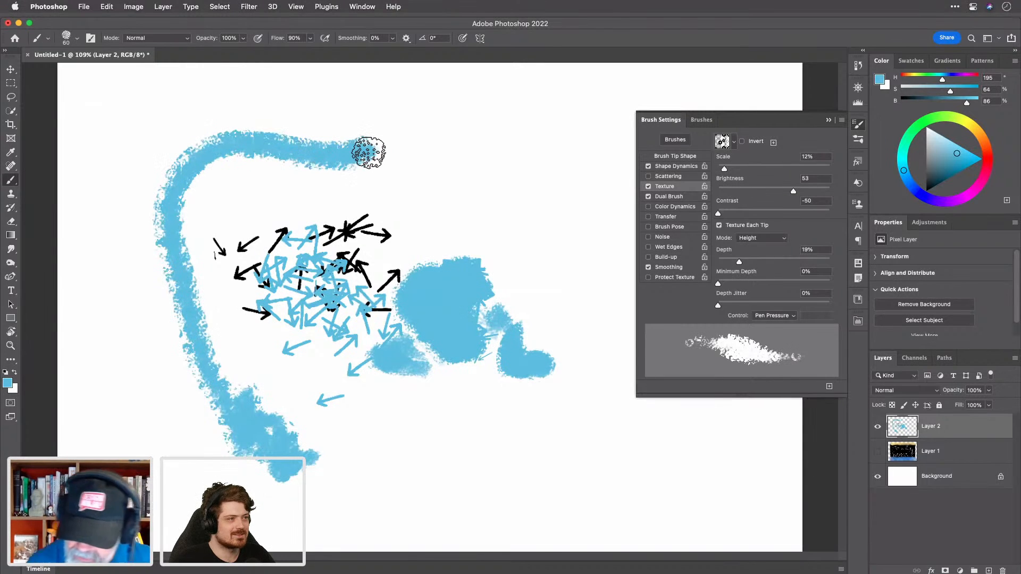
# Step: Set the texture Brightness to 83 and Contrast to -8, painting long blue test strokes around the canvas with the new values
pyautogui.moveTo(795, 191)
pyautogui.mouseDown()
pyautogui.moveTo(779, 191)
pyautogui.moveTo(807, 193)
pyautogui.mouseUp()
pyautogui.moveTo(355, 477)
pyautogui.mouseDown()
pyautogui.moveTo(431, 473)
pyautogui.moveTo(538, 432)
pyautogui.moveTo(626, 469)
pyautogui.moveTo(694, 471)
pyautogui.mouseUp()
pyautogui.moveTo(718, 213)
pyautogui.mouseDown()
pyautogui.moveTo(795, 213)
pyautogui.moveTo(749, 214)
pyautogui.mouseUp()
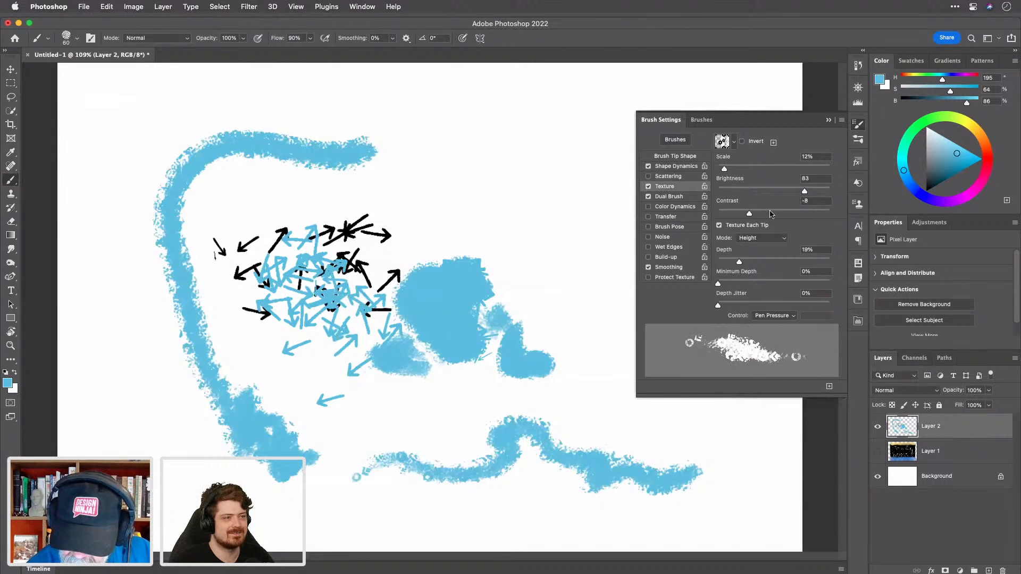
pyautogui.moveTo(599, 347)
pyautogui.mouseDown()
pyautogui.moveTo(550, 250)
pyautogui.moveTo(559, 175)
pyautogui.moveTo(501, 219)
pyautogui.moveTo(433, 160)
pyautogui.moveTo(421, 207)
pyautogui.moveTo(413, 126)
pyautogui.moveTo(342, 134)
pyautogui.mouseUp()
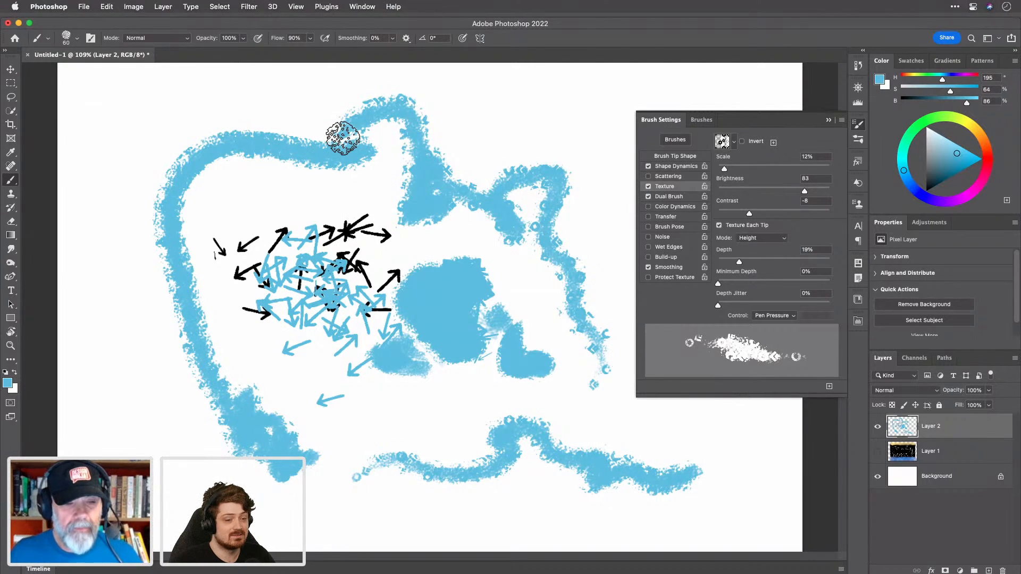
pyautogui.moveTo(412, 421)
pyautogui.mouseDown()
pyautogui.moveTo(455, 418)
pyautogui.moveTo(489, 398)
pyautogui.moveTo(481, 402)
pyautogui.moveTo(541, 418)
pyautogui.mouseUp()
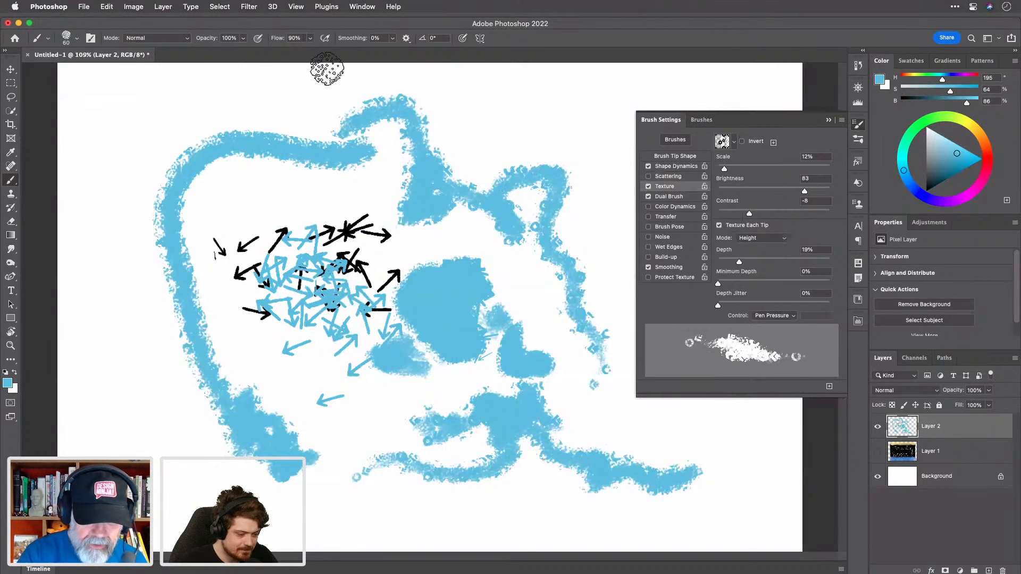
pyautogui.moveTo(333, 425); pyautogui.dragTo(371, 519)
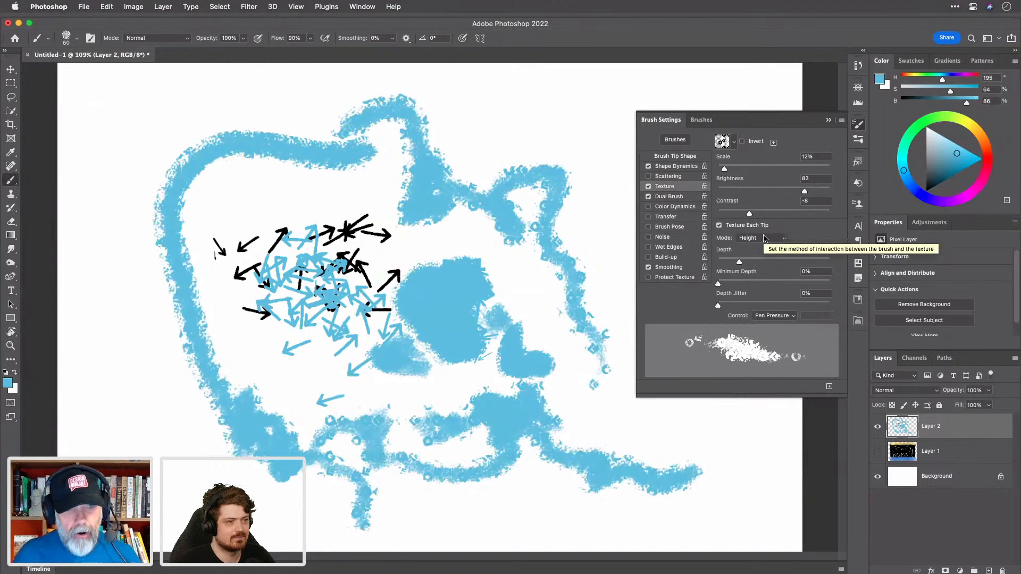
pyautogui.moveTo(172, 431)
pyautogui.mouseDown()
pyautogui.moveTo(114, 298)
pyautogui.moveTo(111, 205)
pyautogui.mouseUp()
pyautogui.moveTo(214, 464); pyautogui.dragTo(175, 304)
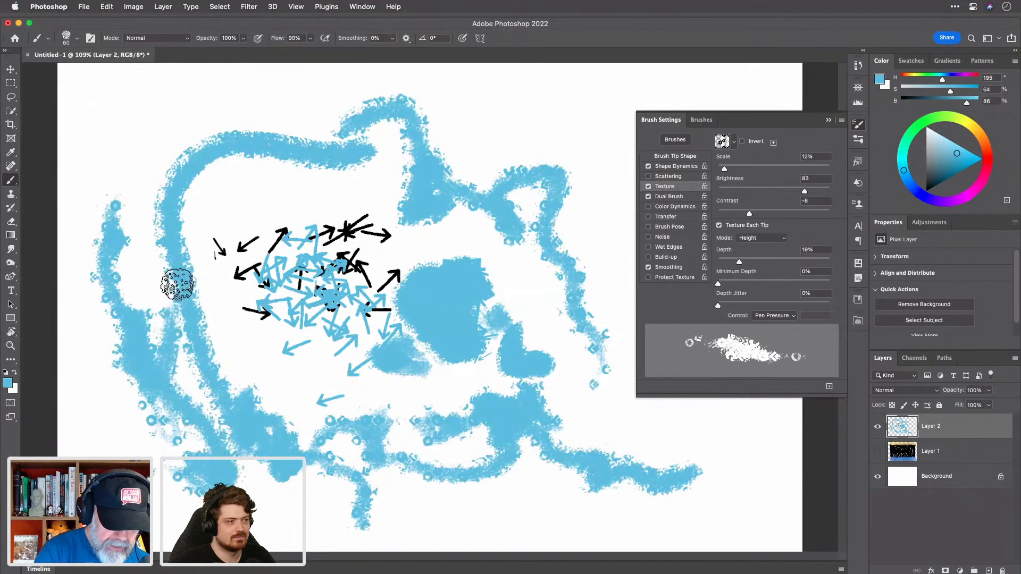
pyautogui.moveTo(130, 440); pyautogui.dragTo(144, 451)
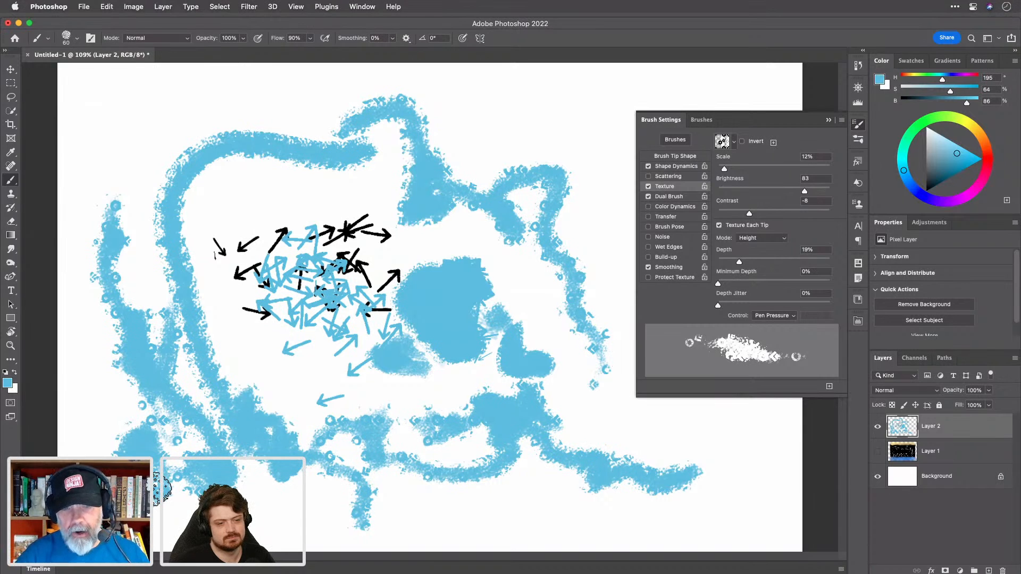
pyautogui.moveTo(160, 489)
pyautogui.mouseDown()
pyautogui.moveTo(153, 275)
pyautogui.moveTo(133, 163)
pyautogui.moveTo(157, 143)
pyautogui.moveTo(193, 152)
pyautogui.moveTo(248, 104)
pyautogui.moveTo(275, 134)
pyautogui.moveTo(438, 141)
pyautogui.mouseUp()
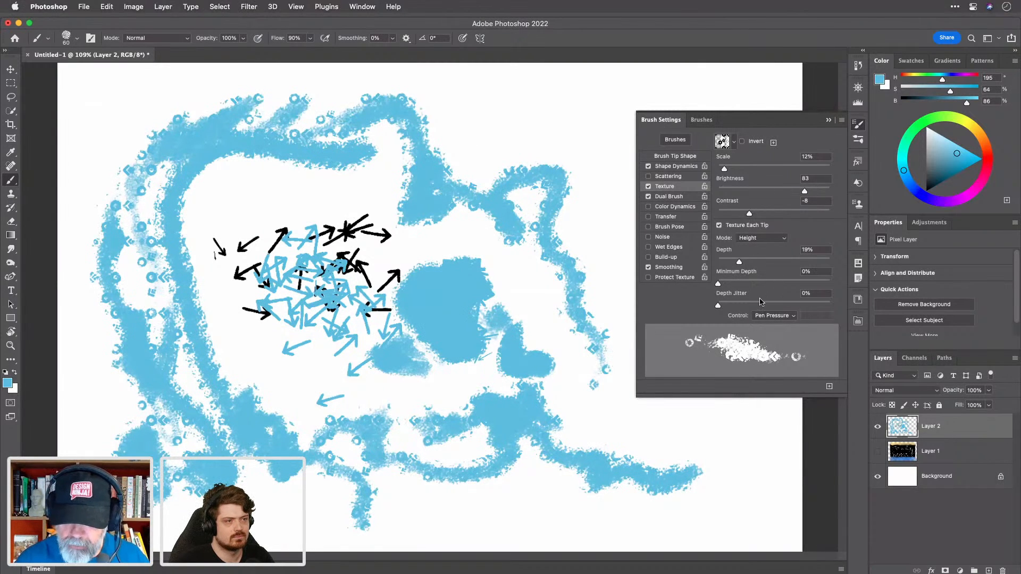
# Step: Set the texture Depth to 14%, Minimum Depth to 30% and Depth Jitter to 70%, painting blue test areas beside the earlier strokes
pyautogui.moveTo(739, 261)
pyautogui.mouseDown()
pyautogui.moveTo(755, 266)
pyautogui.moveTo(733, 263)
pyautogui.mouseUp()
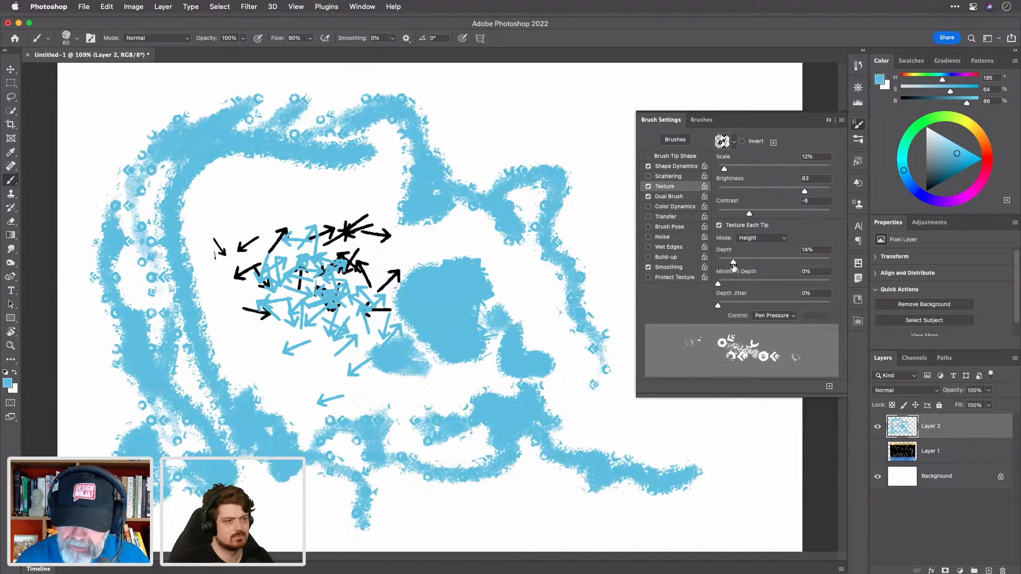
pyautogui.moveTo(611, 429)
pyautogui.mouseDown()
pyautogui.moveTo(633, 430)
pyautogui.moveTo(585, 135)
pyautogui.moveTo(466, 171)
pyautogui.moveTo(509, 120)
pyautogui.moveTo(561, 112)
pyautogui.moveTo(559, 154)
pyautogui.moveTo(602, 168)
pyautogui.moveTo(570, 203)
pyautogui.moveTo(622, 213)
pyautogui.moveTo(570, 275)
pyautogui.moveTo(618, 266)
pyautogui.moveTo(569, 329)
pyautogui.moveTo(587, 347)
pyautogui.moveTo(635, 346)
pyautogui.moveTo(592, 457)
pyautogui.moveTo(713, 412)
pyautogui.moveTo(732, 415)
pyautogui.moveTo(735, 472)
pyautogui.moveTo(763, 419)
pyautogui.mouseUp()
pyautogui.moveTo(717, 283)
pyautogui.mouseDown()
pyautogui.moveTo(761, 284)
pyautogui.moveTo(766, 305)
pyautogui.moveTo(777, 305)
pyautogui.moveTo(752, 283)
pyautogui.moveTo(796, 306)
pyautogui.mouseUp()
pyautogui.moveTo(537, 297)
pyautogui.mouseDown()
pyautogui.moveTo(542, 303)
pyautogui.moveTo(506, 289)
pyautogui.moveTo(510, 172)
pyautogui.moveTo(490, 126)
pyautogui.mouseUp()
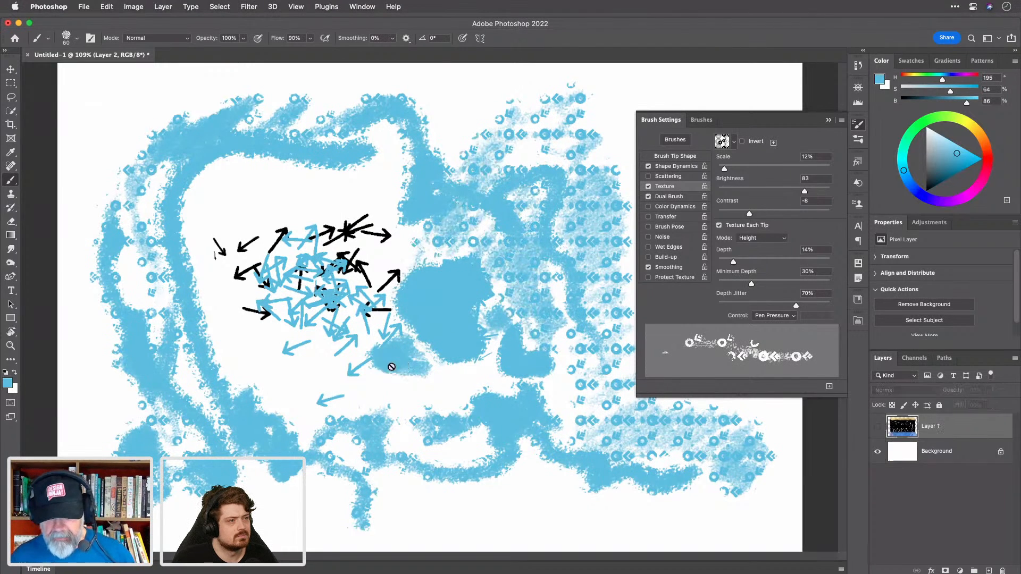
# Step: Delete the painted layer and add a new blank layer above Layer 1
pyautogui.press('BackSpace')
pyautogui.press('super+shift+alt+n')
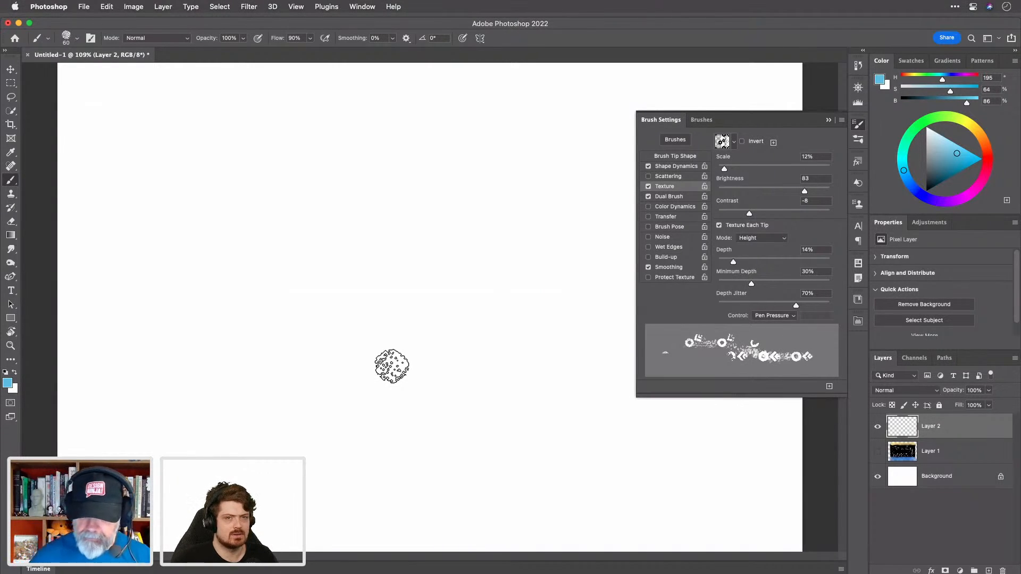
# Step: Look over the management options for texture patterns and close the brush settings
pyautogui.click(734, 142)
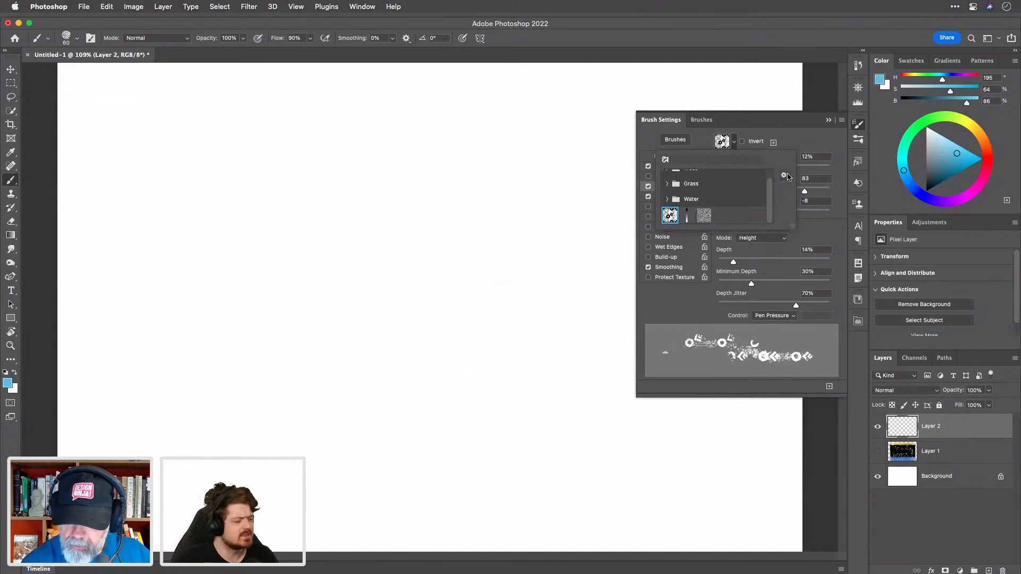
pyautogui.click(785, 175)
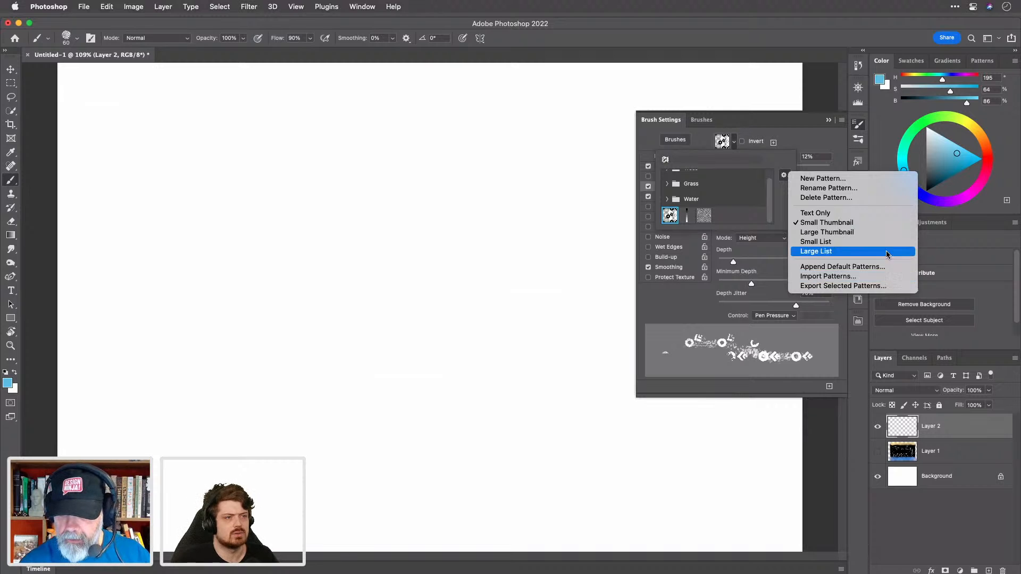
pyautogui.click(809, 155)
pyautogui.click(808, 155)
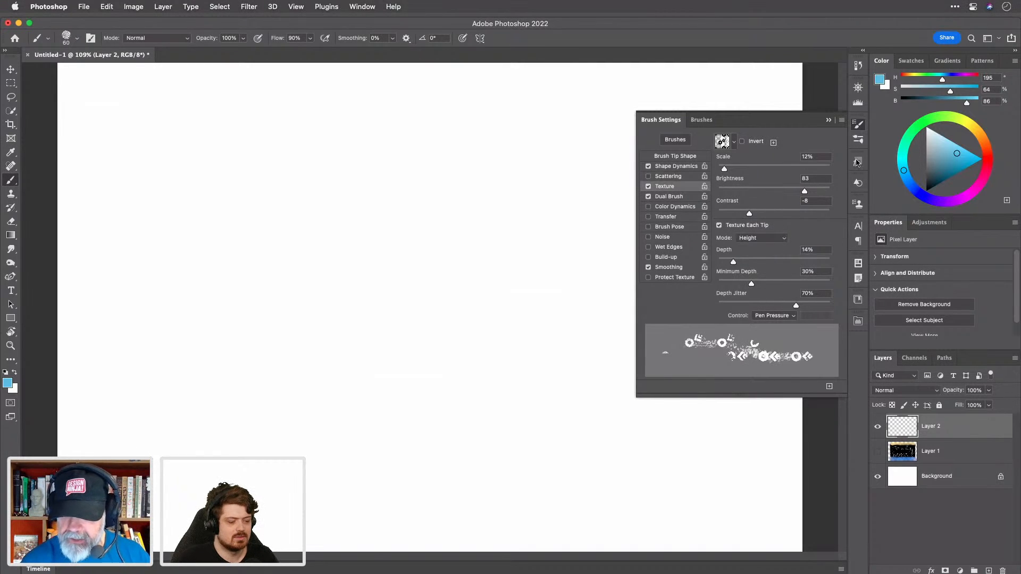
pyautogui.click(857, 130)
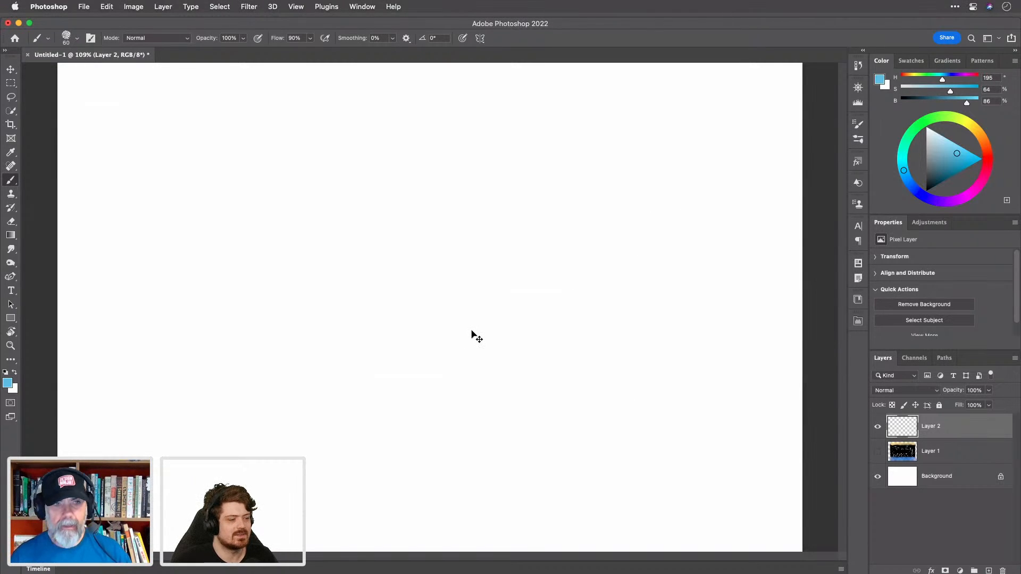
# Step: Create a new 2000 × 2000 pixel document at 300 pixels/inch with a white background
pyautogui.press('super+n')
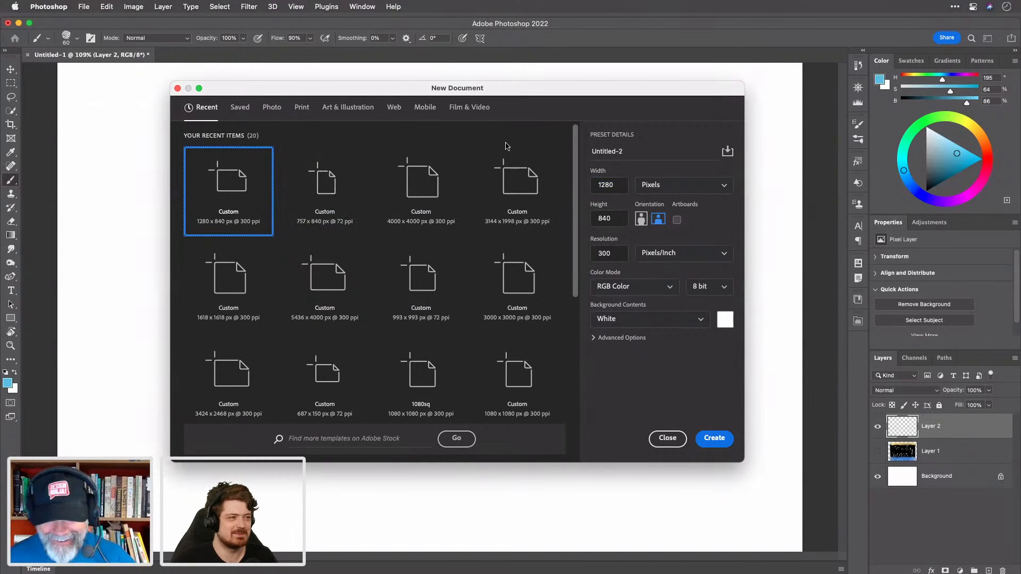
pyautogui.doubleClick(616, 186)
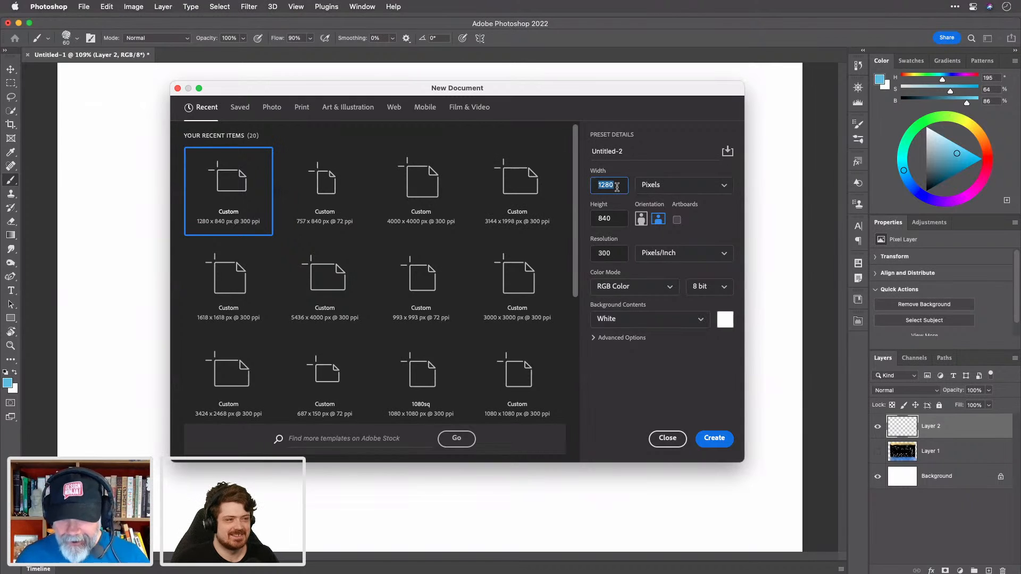
pyautogui.write('2000')
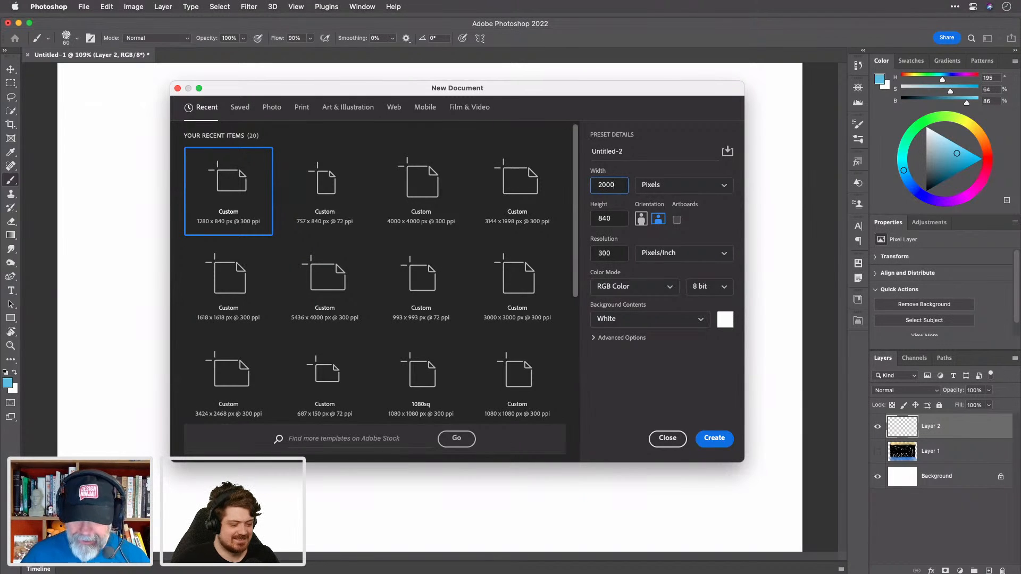
pyautogui.press('Tab')
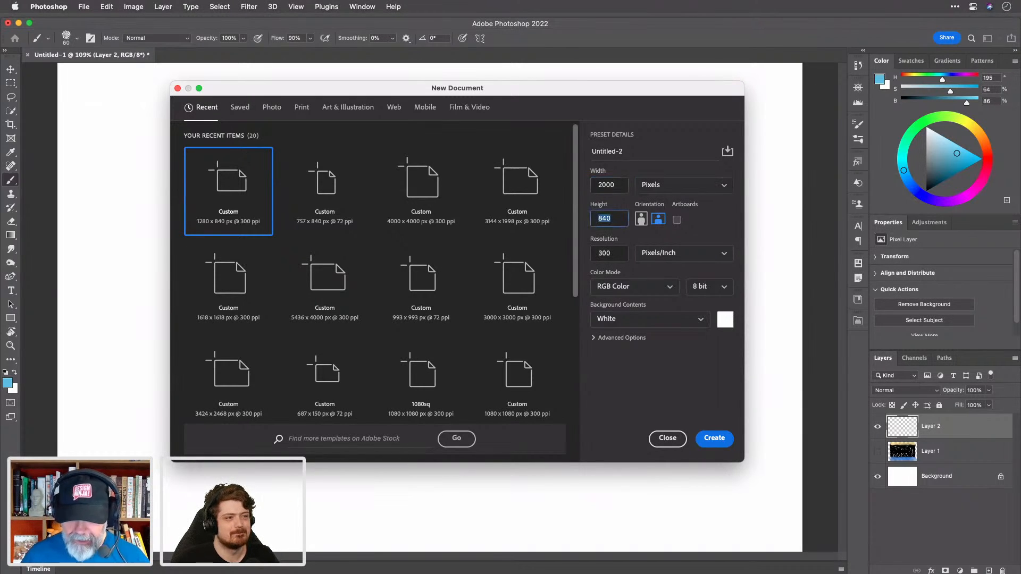
pyautogui.write('2000')
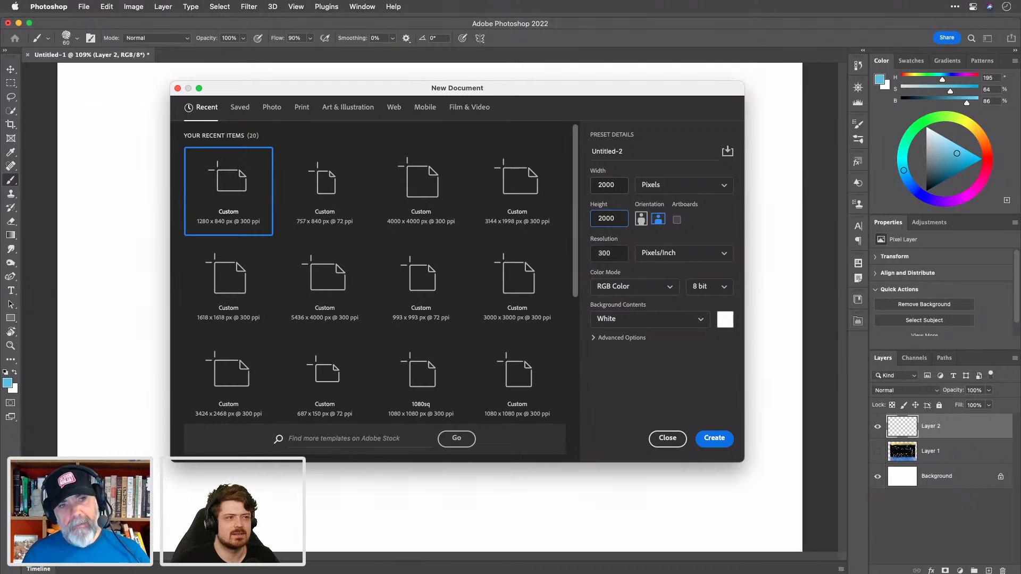
pyautogui.press('Return')
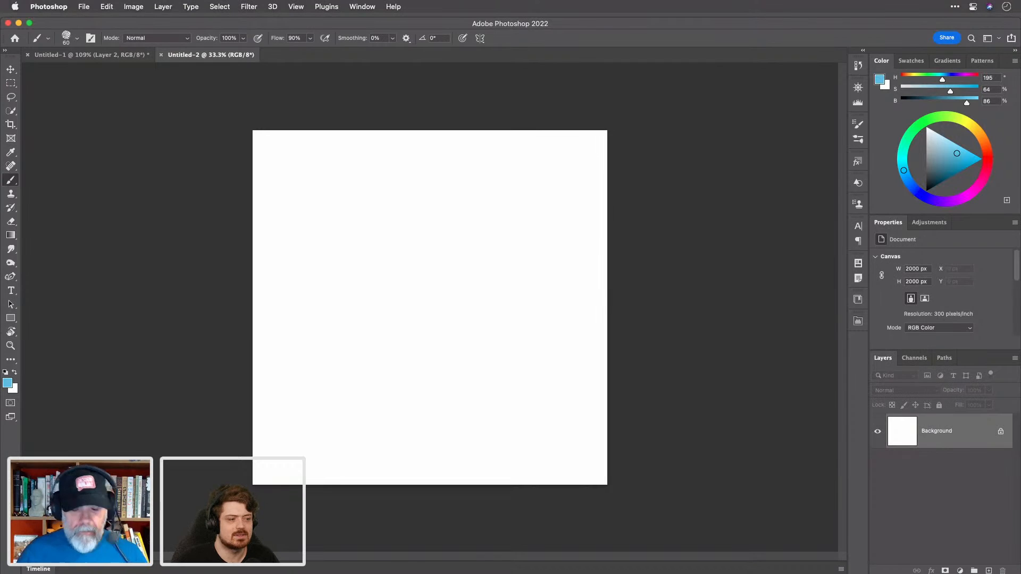
# Step: Resize the new image to 2048 × 2048 pixels
pyautogui.press('super+alt+i')
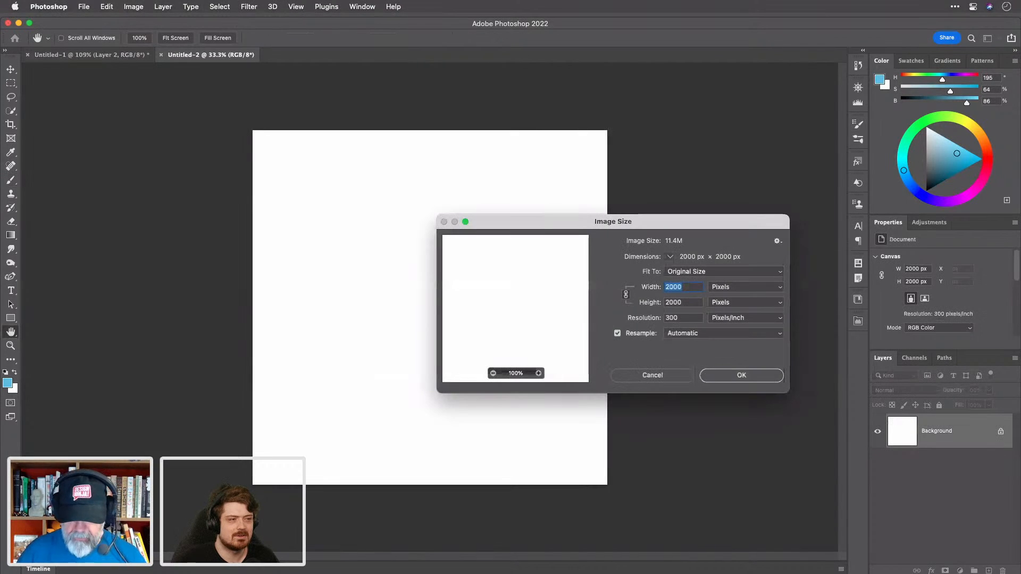
pyautogui.write('2048')
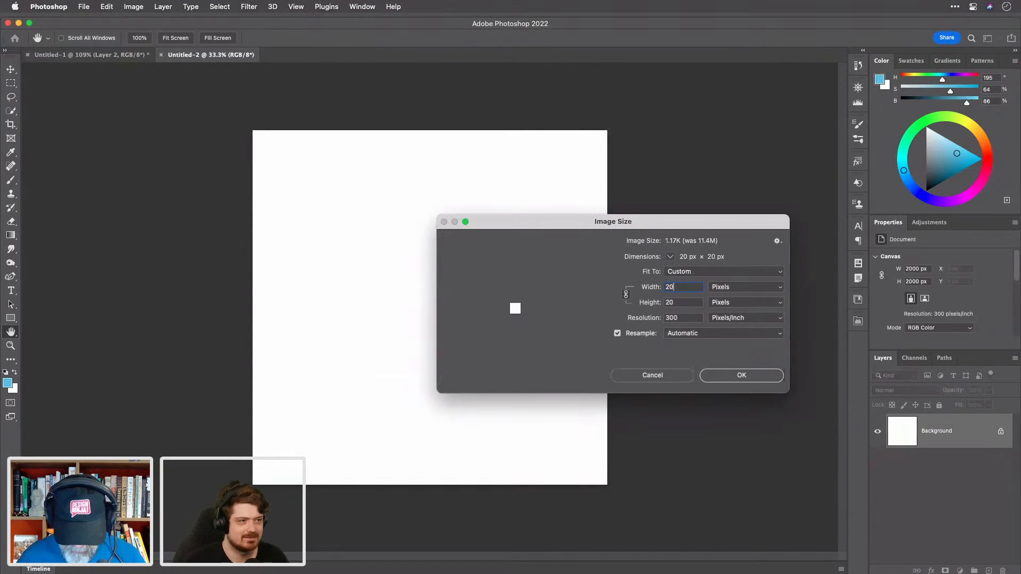
pyautogui.press('Tab')
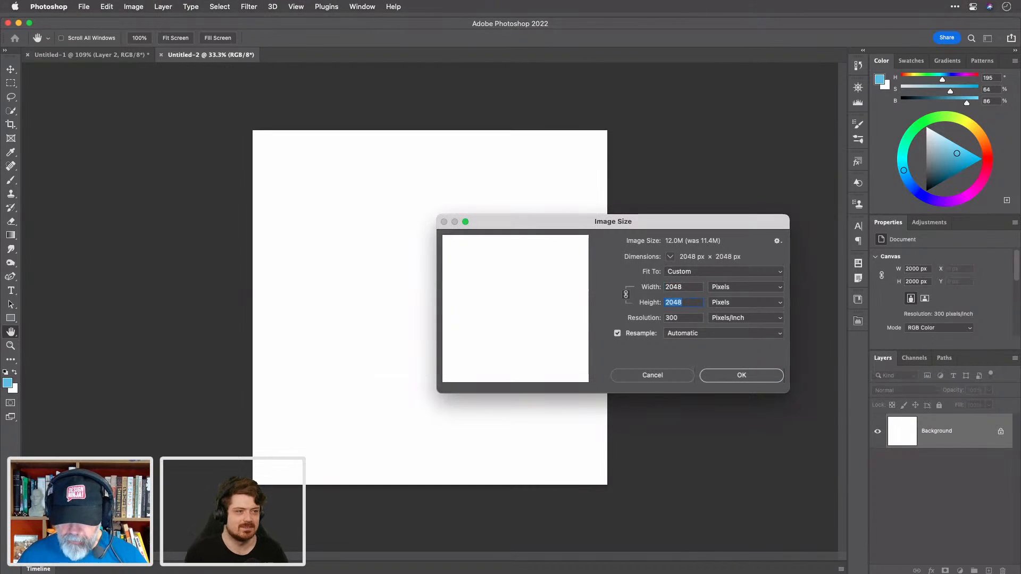
pyautogui.click(745, 378)
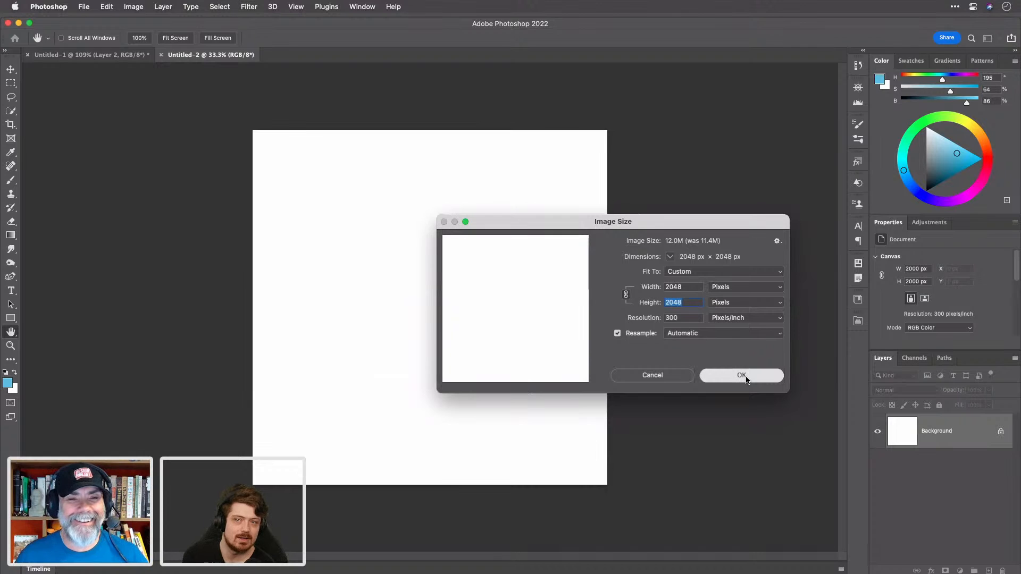
pyautogui.click(745, 376)
# Step: Reset the foreground and background colors to black and white and fill the Background layer with the Clouds filter
pyautogui.press('b')
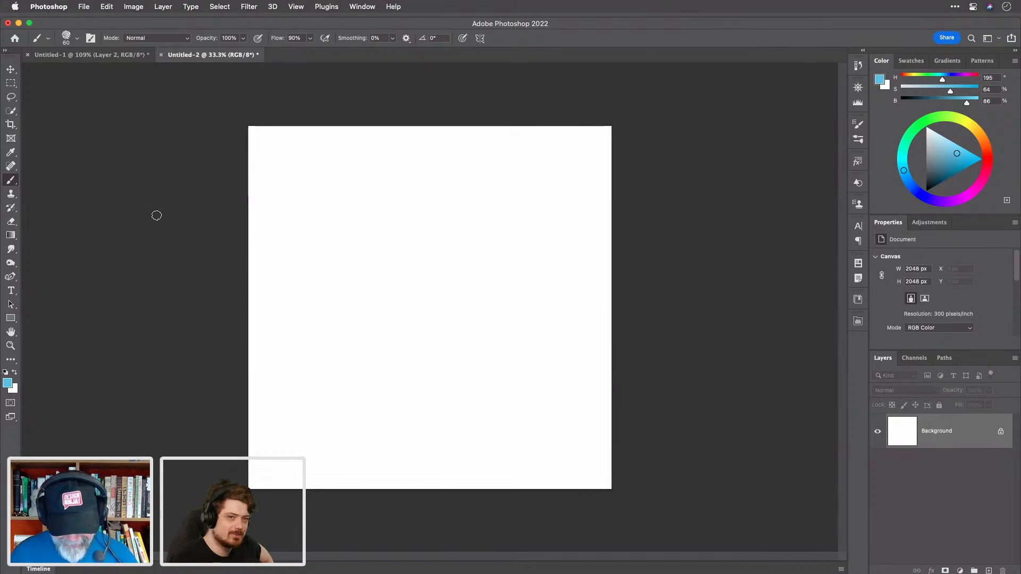
pyautogui.press('d')
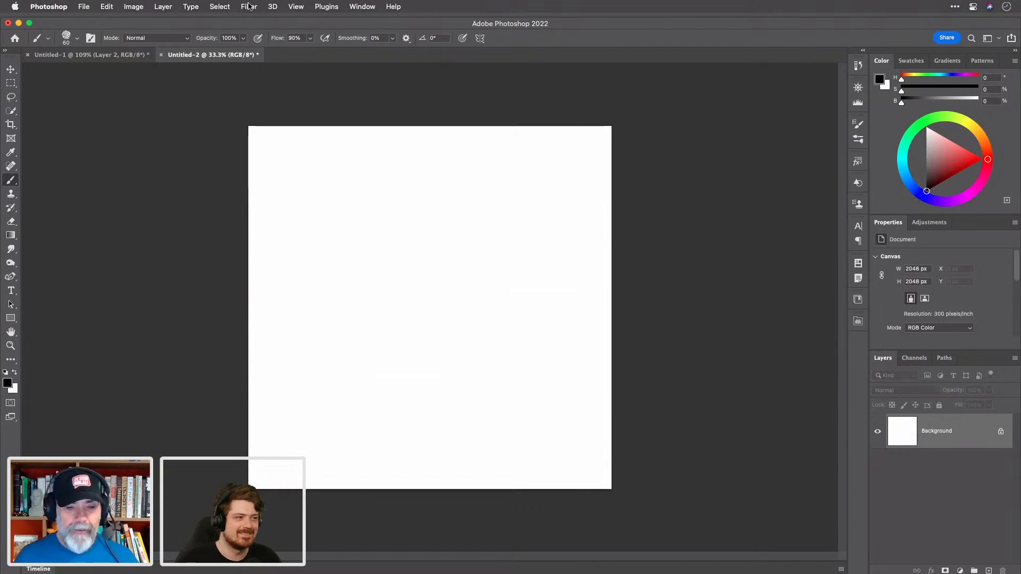
pyautogui.click(250, 7)
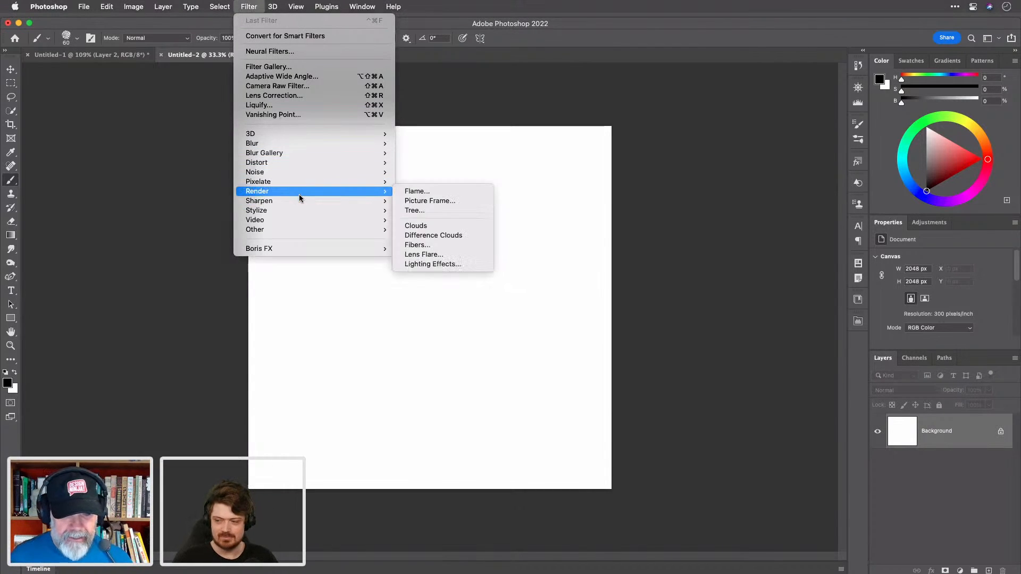
pyautogui.moveTo(360, 191)
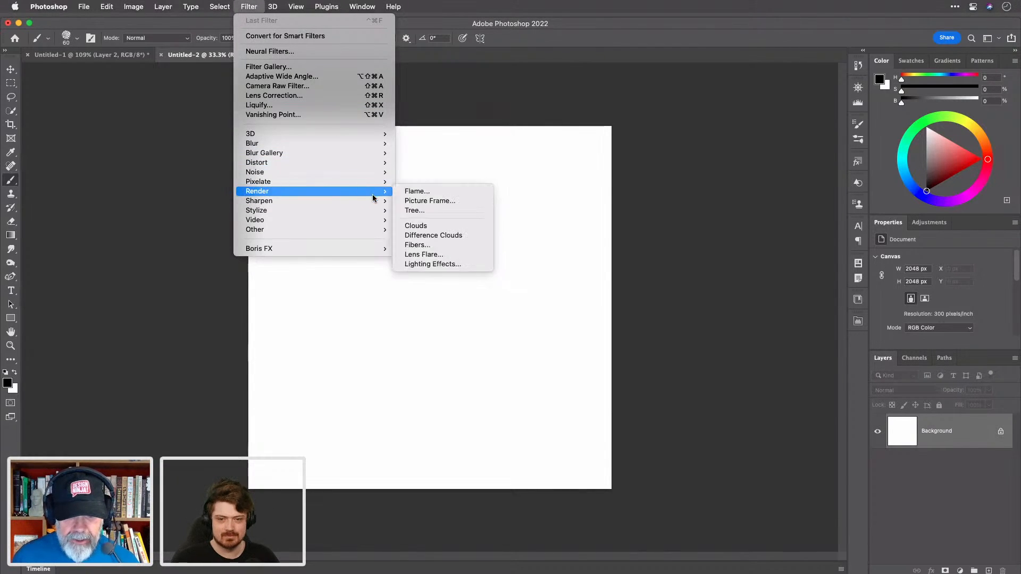
pyautogui.click(425, 226)
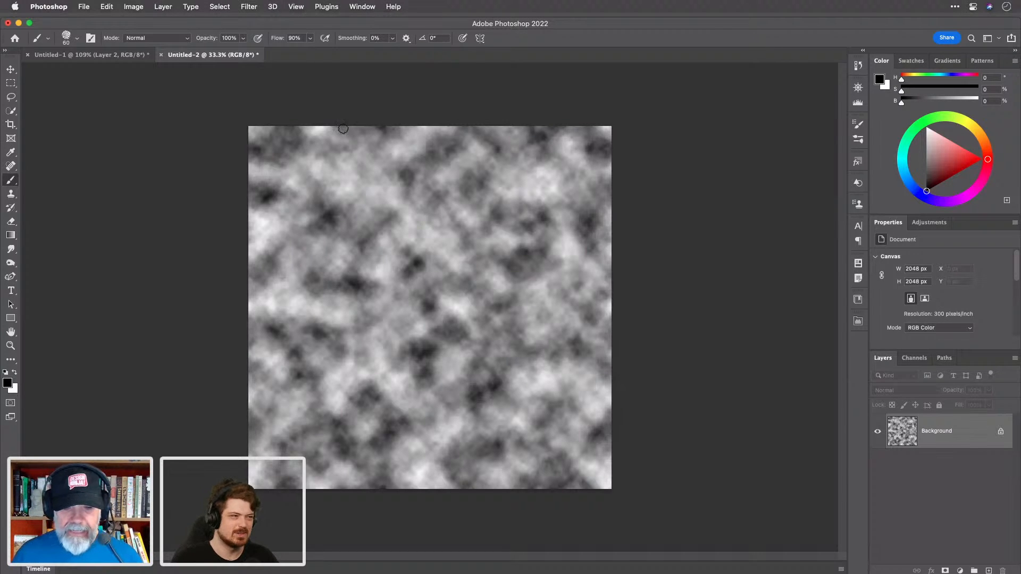
# Step: Preview the Offset filter on the clouds at 1024 pixels horizontally and vertically with Wrap Around, check for seams, and cancel it
pyautogui.click(255, 7)
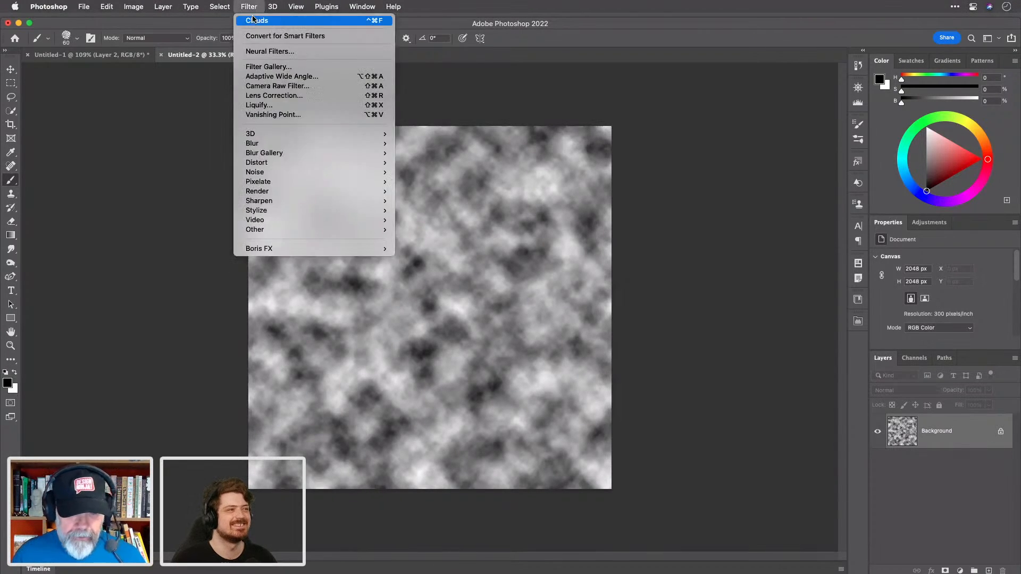
pyautogui.moveTo(320, 229)
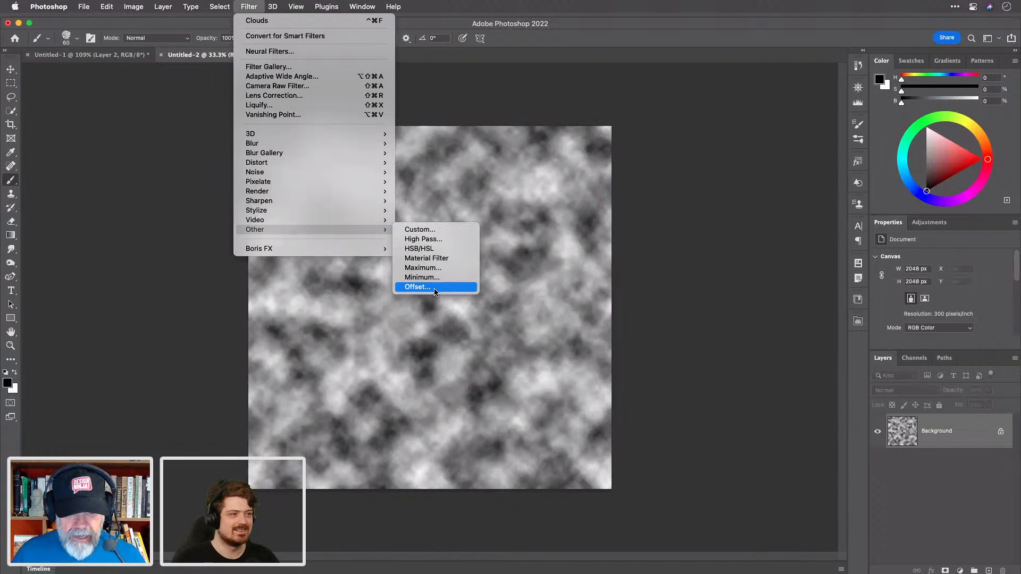
pyautogui.click(418, 287)
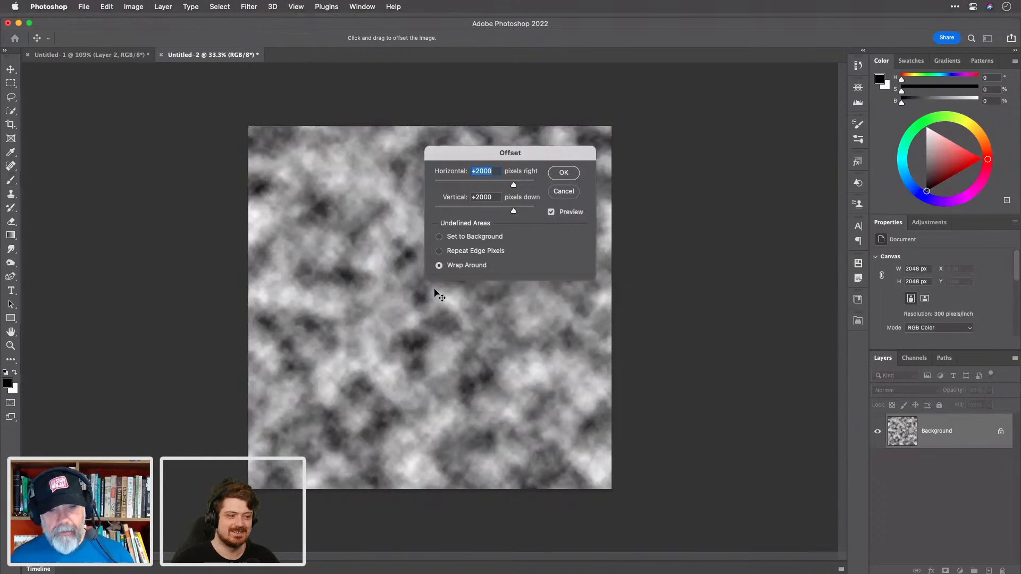
pyautogui.write('1024')
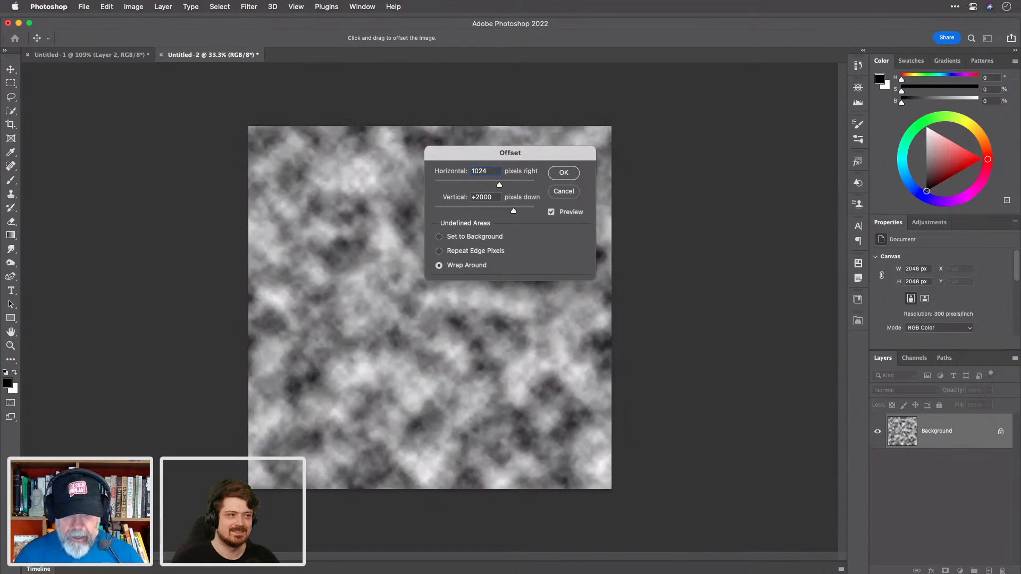
pyautogui.press('Tab')
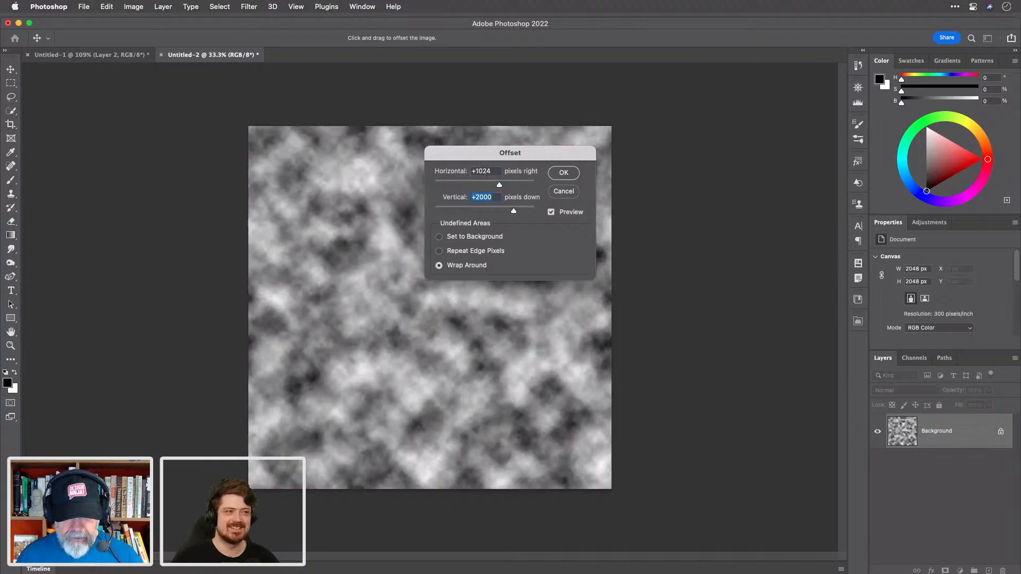
pyautogui.write('1024')
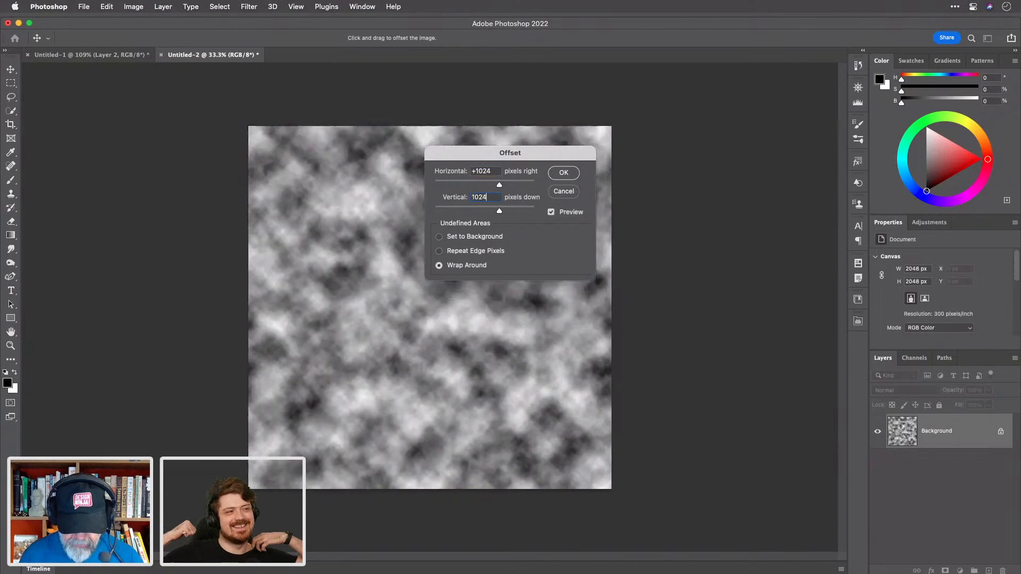
pyautogui.press('Tab')
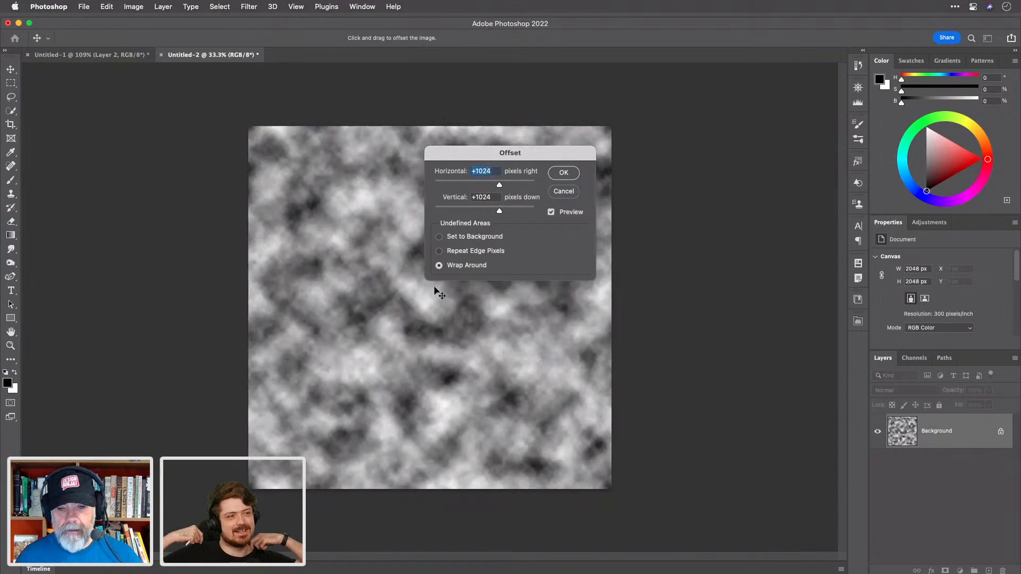
pyautogui.moveTo(514, 157); pyautogui.dragTo(709, 122)
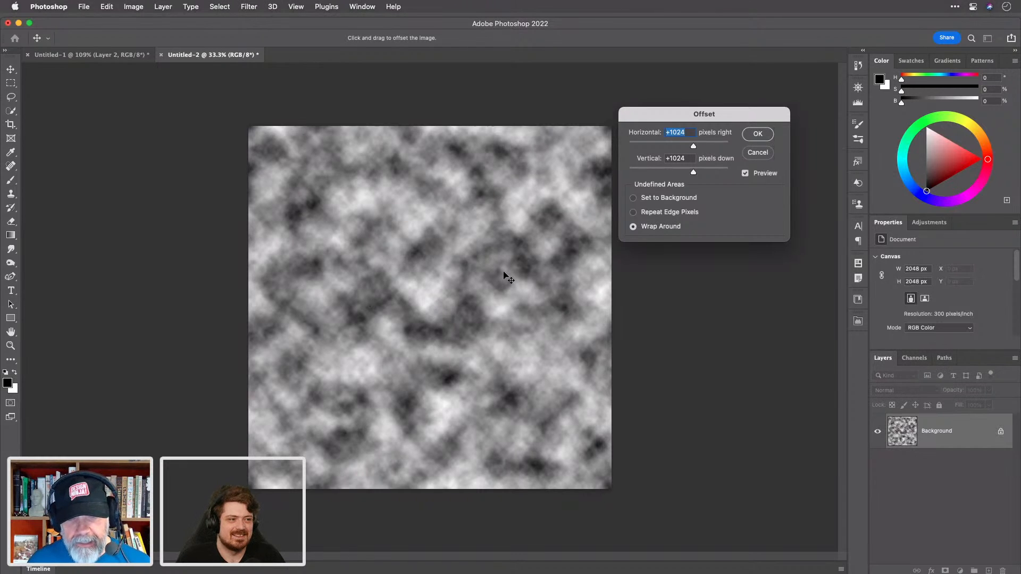
pyautogui.click(756, 151)
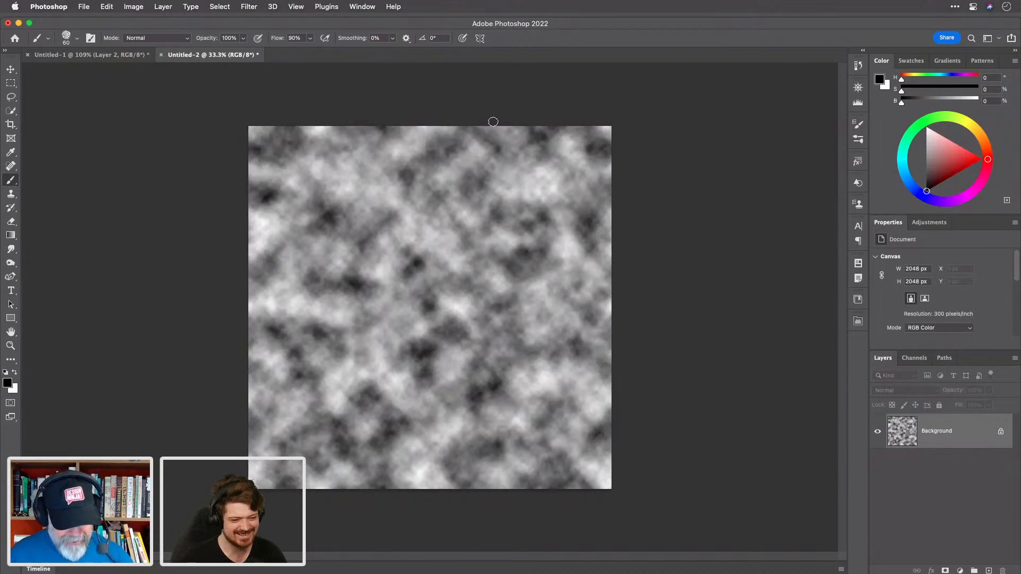
# Step: Create a new 2000 × 2000 pixel document at 300 pixels/inch and fill its Background layer with the Clouds filter
pyautogui.press('super+n')
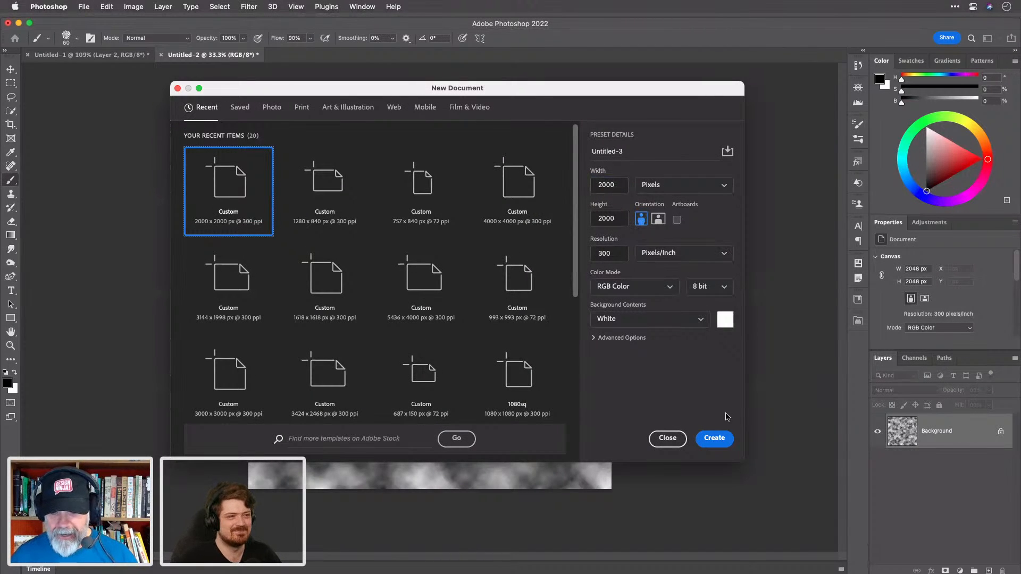
pyautogui.click(716, 439)
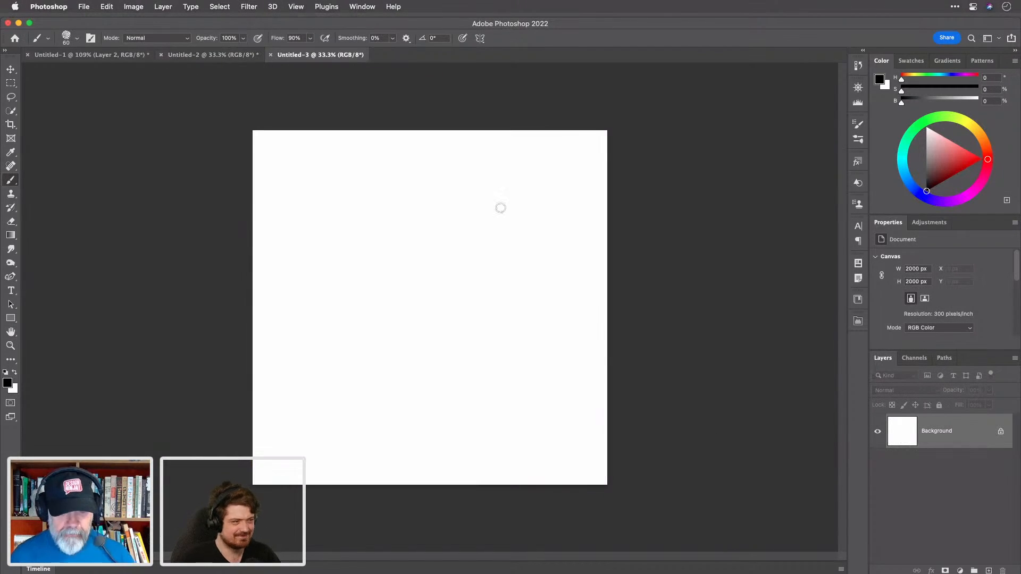
pyautogui.click(251, 7)
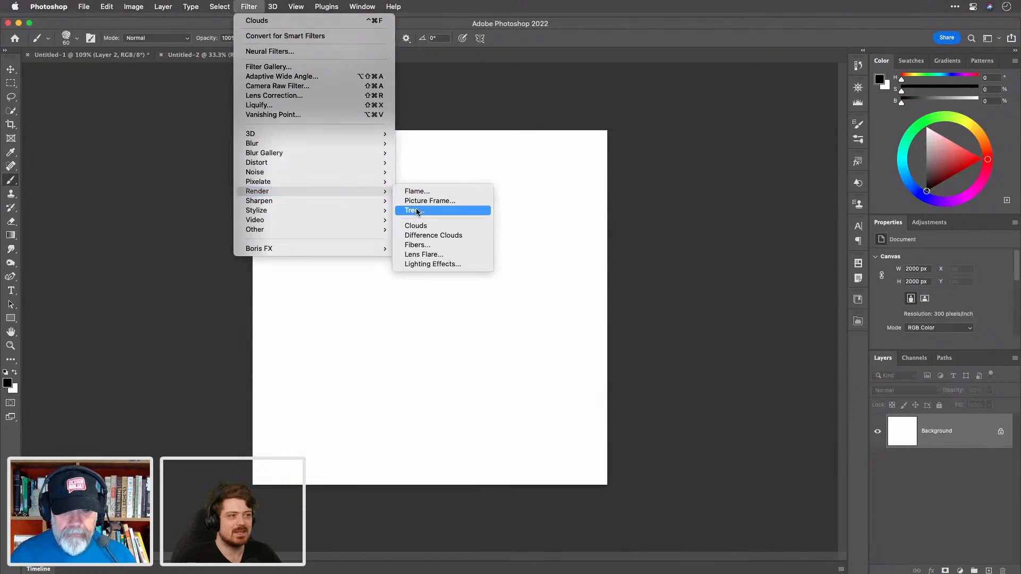
pyautogui.click(417, 226)
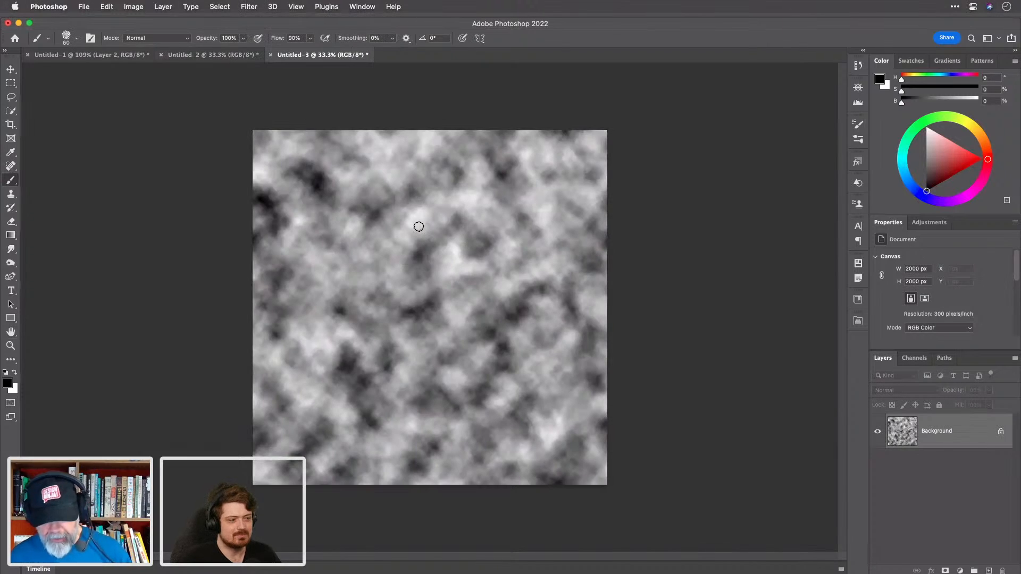
# Step: Offset the 2000-pixel clouds image by 1000 pixels right and 1000 pixels down with Wrap Around
pyautogui.click(249, 7)
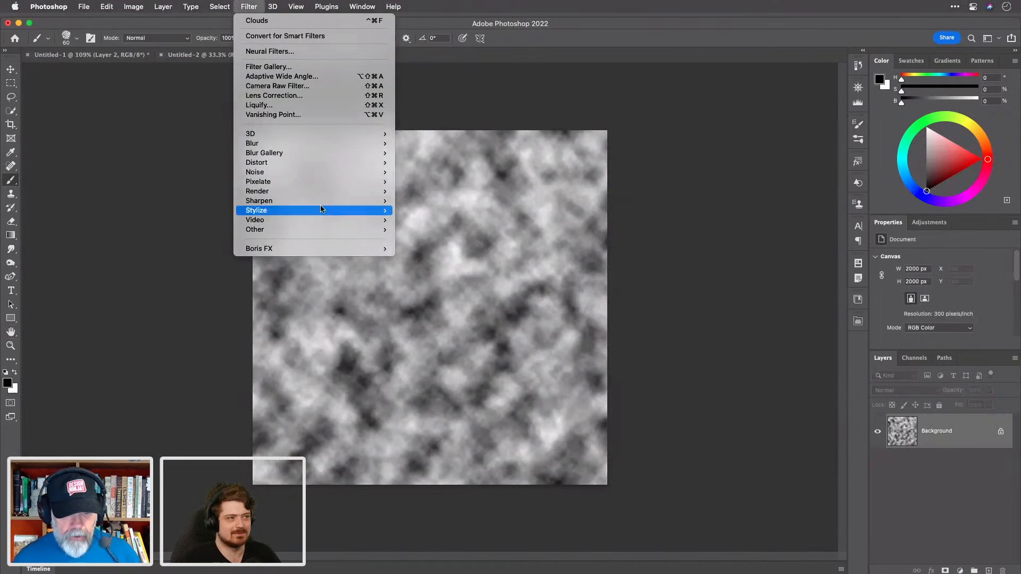
pyautogui.moveTo(321, 229)
pyautogui.click(428, 288)
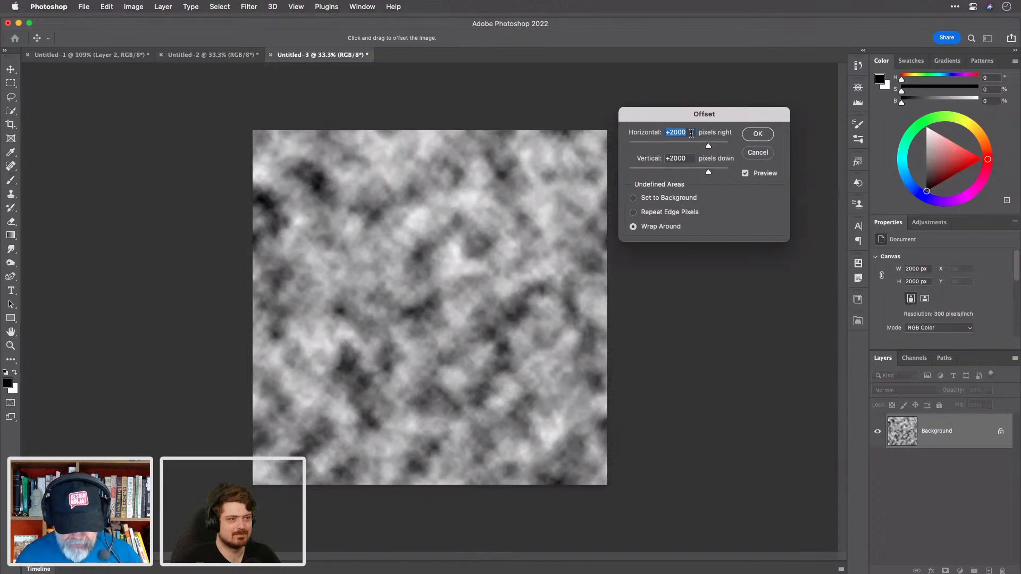
pyautogui.write('1000')
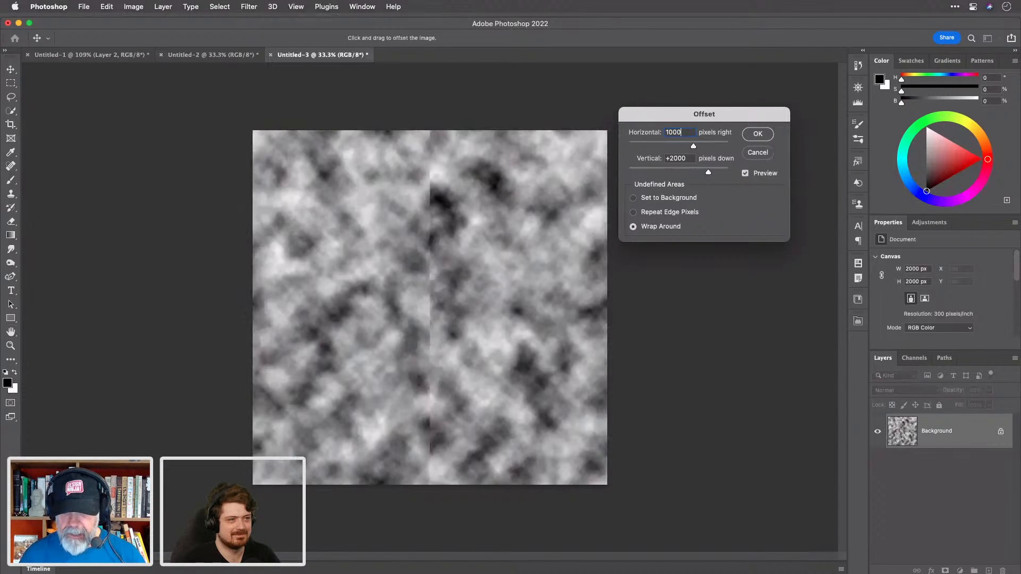
pyautogui.press('Tab')
pyautogui.write('1000')
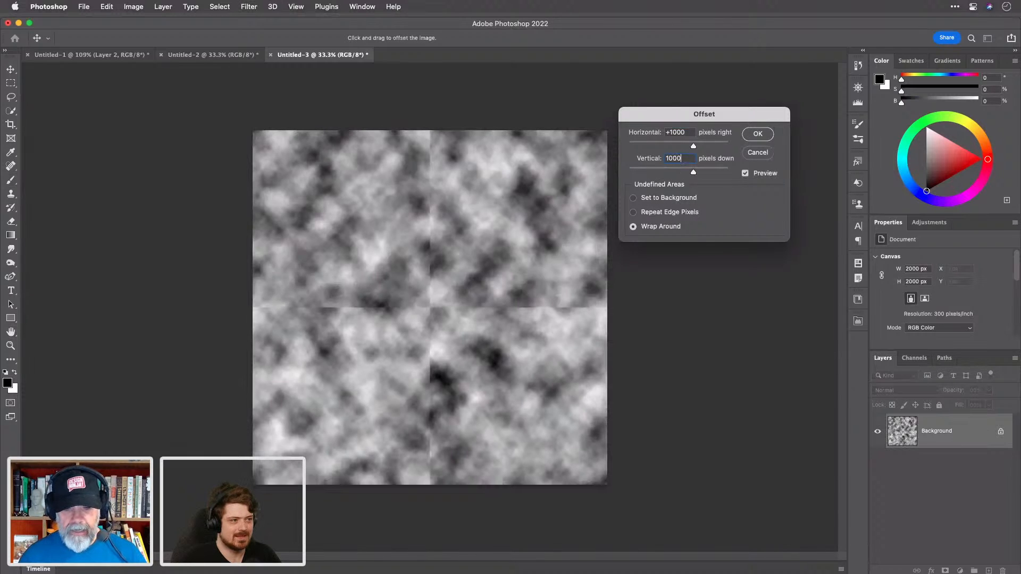
pyautogui.click(759, 137)
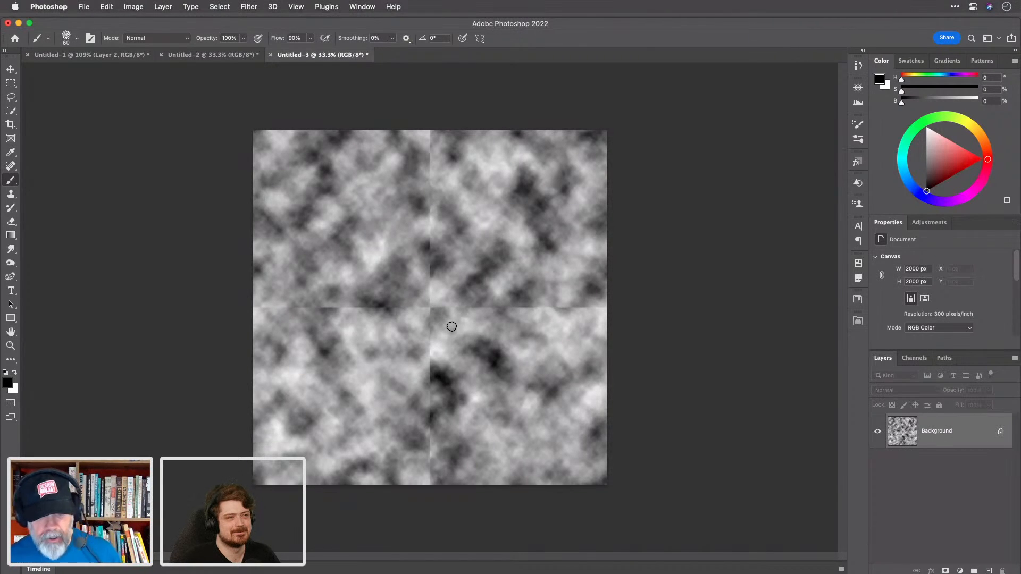
# Step: Enlarge the Clone Stamp to 50 pixels and clone over the upper part of the vertical seam toward the image centre
pyautogui.press('s')
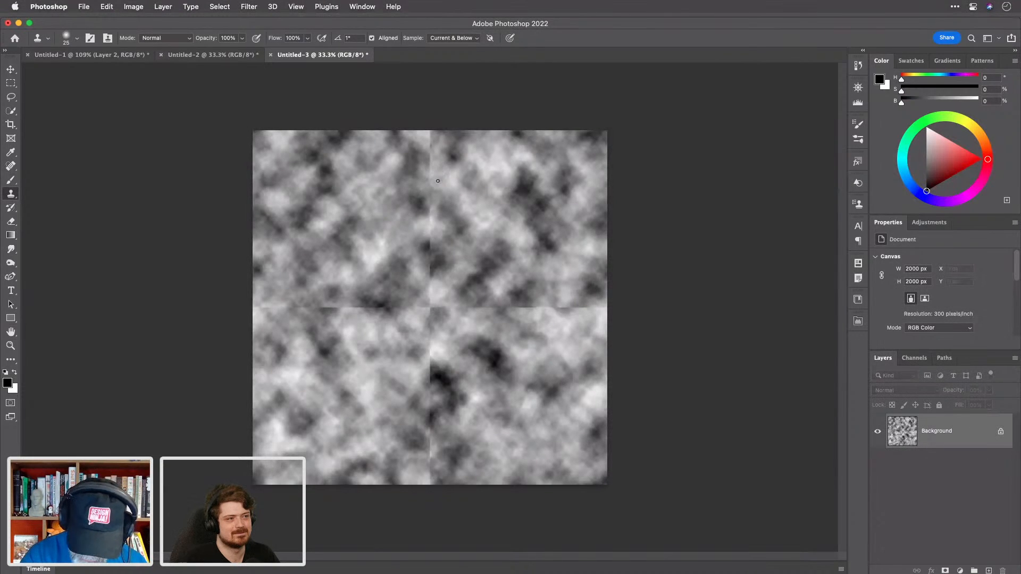
pyautogui.press(']')
pyautogui.press(']')
pyautogui.press(']')
pyautogui.press(']')
pyautogui.press(']')
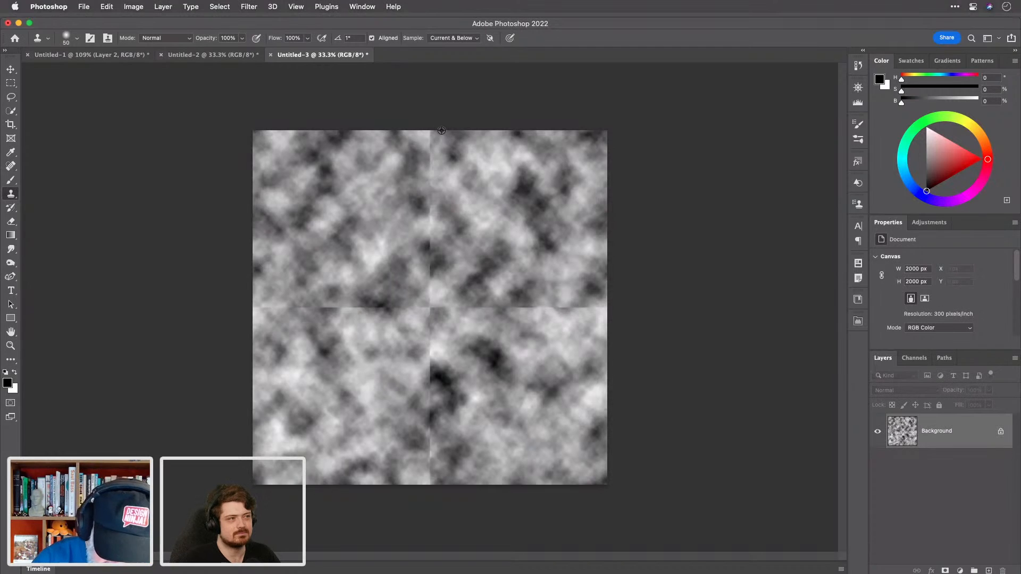
pyautogui.moveTo(433, 132); pyautogui.dragTo(428, 171)
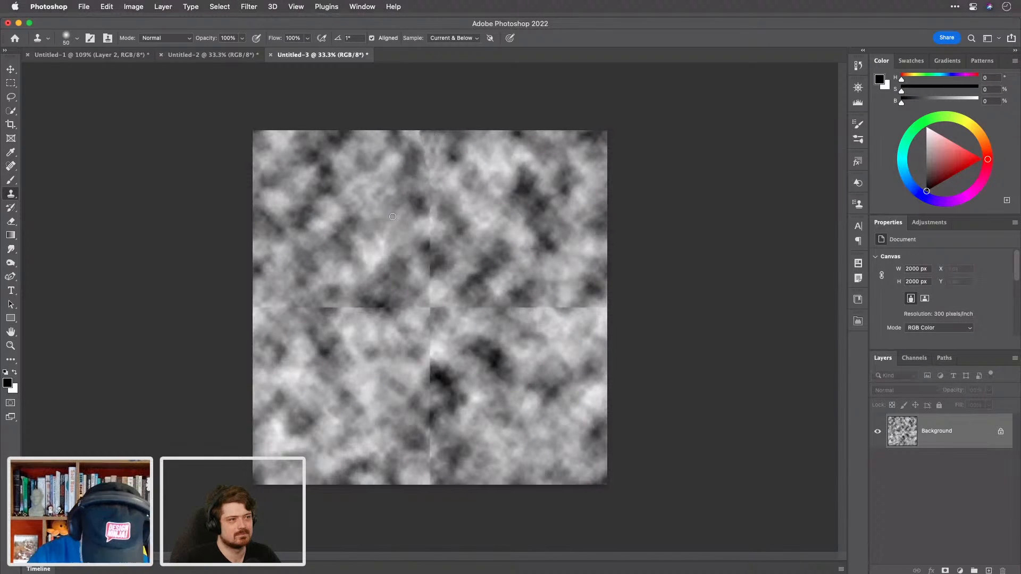
pyautogui.moveTo(433, 246)
pyautogui.mouseDown()
pyautogui.moveTo(405, 211)
pyautogui.moveTo(428, 179)
pyautogui.moveTo(425, 310)
pyautogui.moveTo(461, 310)
pyautogui.moveTo(484, 297)
pyautogui.moveTo(488, 314)
pyautogui.moveTo(496, 309)
pyautogui.moveTo(461, 324)
pyautogui.moveTo(517, 307)
pyautogui.mouseUp()
# Step: Clone resampled cloud areas over the centre, the horizontal seam and the lower part of the vertical seam
pyautogui.keyDown('alt'); pyautogui.click(377, 203); pyautogui.keyUp('alt')
pyautogui.keyDown('alt'); pyautogui.click(405, 379); pyautogui.keyUp('alt')
pyautogui.moveTo(426, 308)
pyautogui.mouseDown()
pyautogui.moveTo(451, 311)
pyautogui.moveTo(446, 324)
pyautogui.moveTo(460, 301)
pyautogui.moveTo(463, 335)
pyautogui.mouseUp()
pyautogui.keyDown('alt'); pyautogui.click(476, 294); pyautogui.keyUp('alt')
pyautogui.moveTo(413, 367); pyautogui.dragTo(404, 377)
pyautogui.keyDown('alt'); pyautogui.click(402, 378); pyautogui.keyUp('alt')
pyautogui.moveTo(450, 315)
pyautogui.mouseDown()
pyautogui.moveTo(447, 290)
pyautogui.moveTo(447, 331)
pyautogui.mouseUp()
pyautogui.moveTo(370, 290)
pyautogui.mouseDown()
pyautogui.moveTo(325, 306)
pyautogui.moveTo(345, 319)
pyautogui.moveTo(337, 307)
pyautogui.moveTo(293, 309)
pyautogui.mouseUp()
pyautogui.keyDown('alt'); pyautogui.click(315, 288); pyautogui.keyUp('alt')
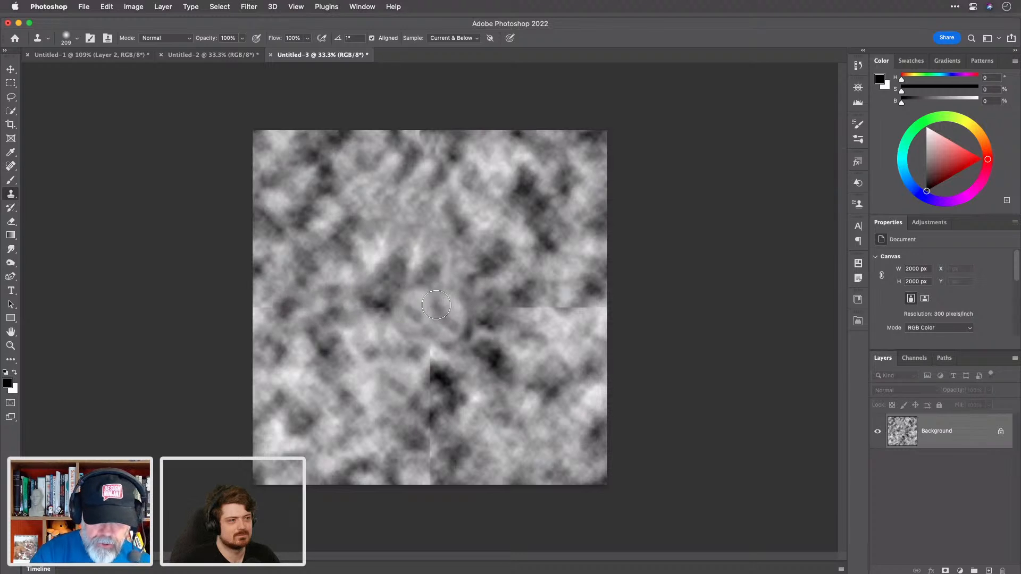
pyautogui.keyDown('alt'); pyautogui.click(528, 267); pyautogui.keyUp('alt')
pyautogui.moveTo(542, 310)
pyautogui.mouseDown()
pyautogui.moveTo(522, 305)
pyautogui.moveTo(549, 292)
pyautogui.moveTo(582, 311)
pyautogui.mouseUp()
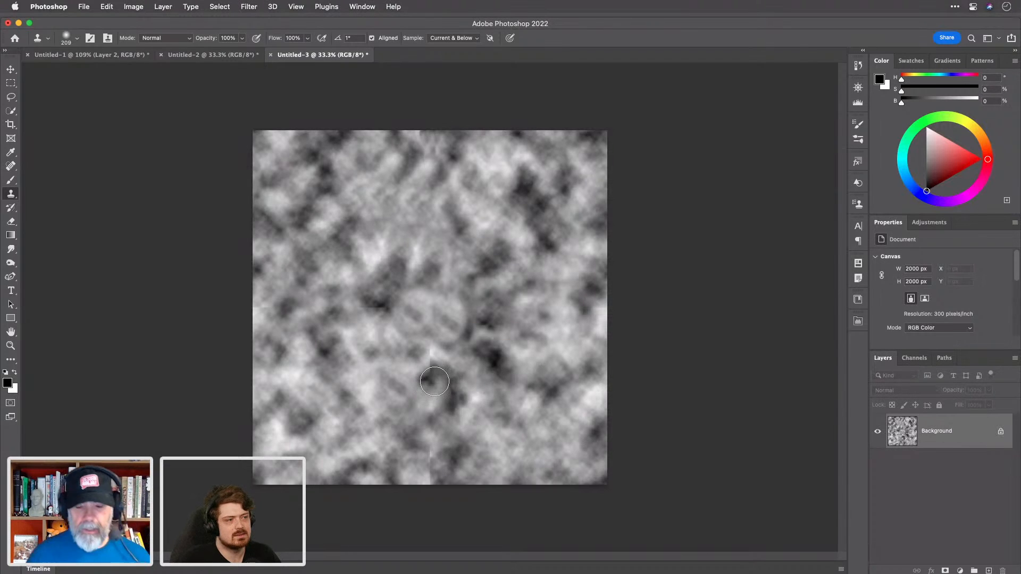
pyautogui.moveTo(435, 382); pyautogui.dragTo(436, 372)
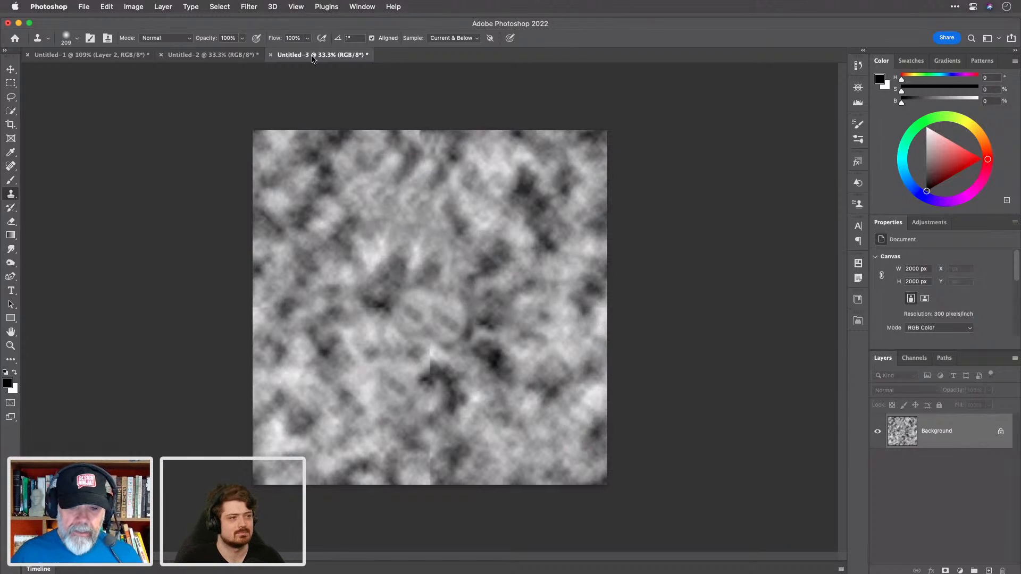
# Step: Close the 2000-pixel clouds document Untitled-3 without saving it
pyautogui.click(271, 55)
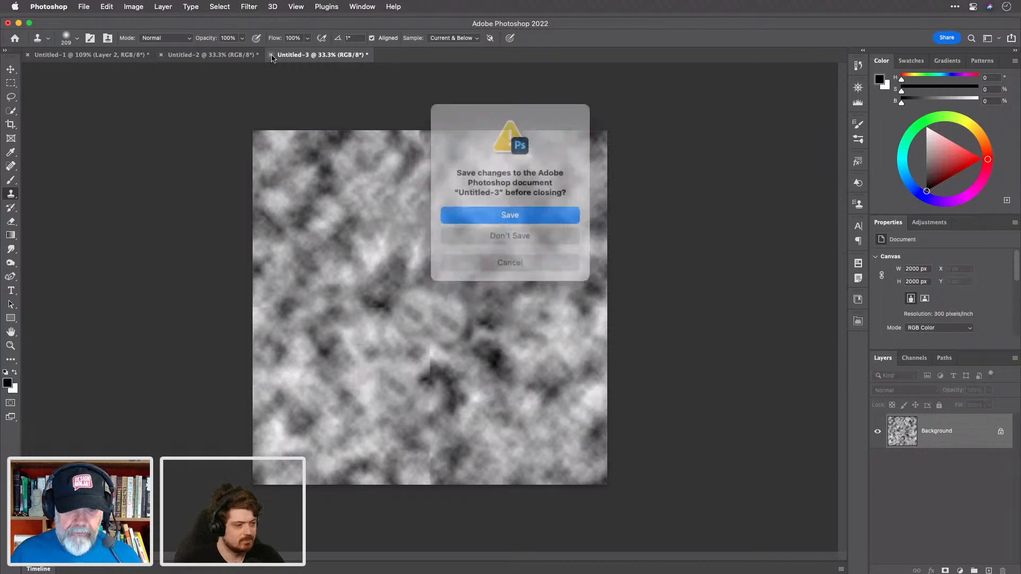
pyautogui.click(509, 230)
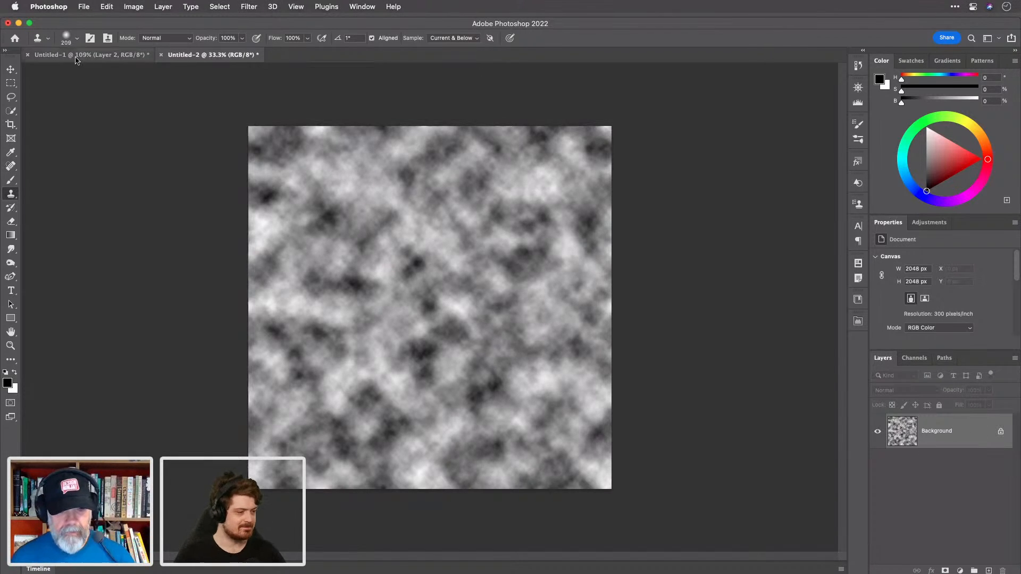
# Step: Select the whole 2048-pixel clouds image and define it as a pattern named Timsei2048
pyautogui.click(11, 70)
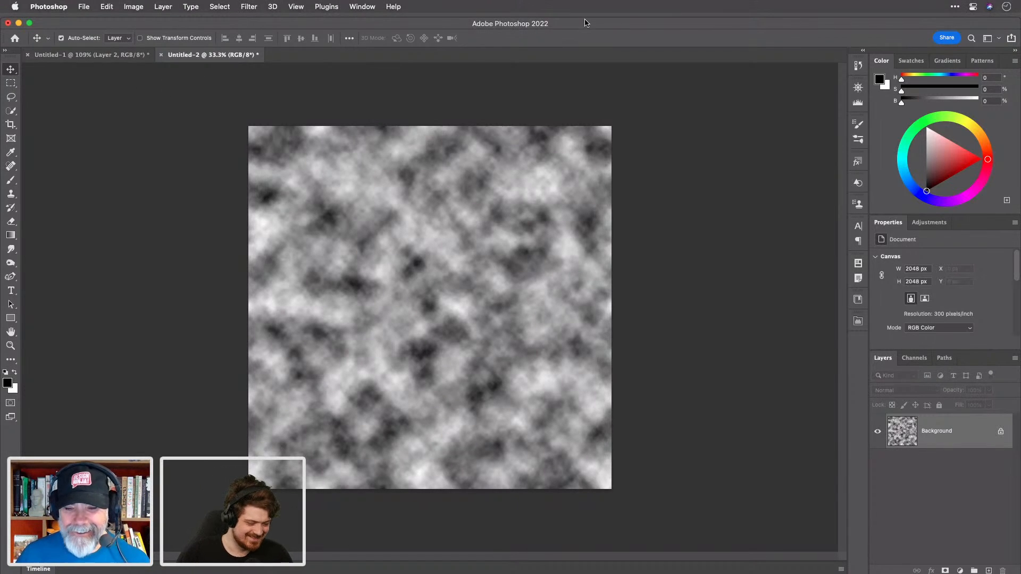
pyautogui.press('super+a')
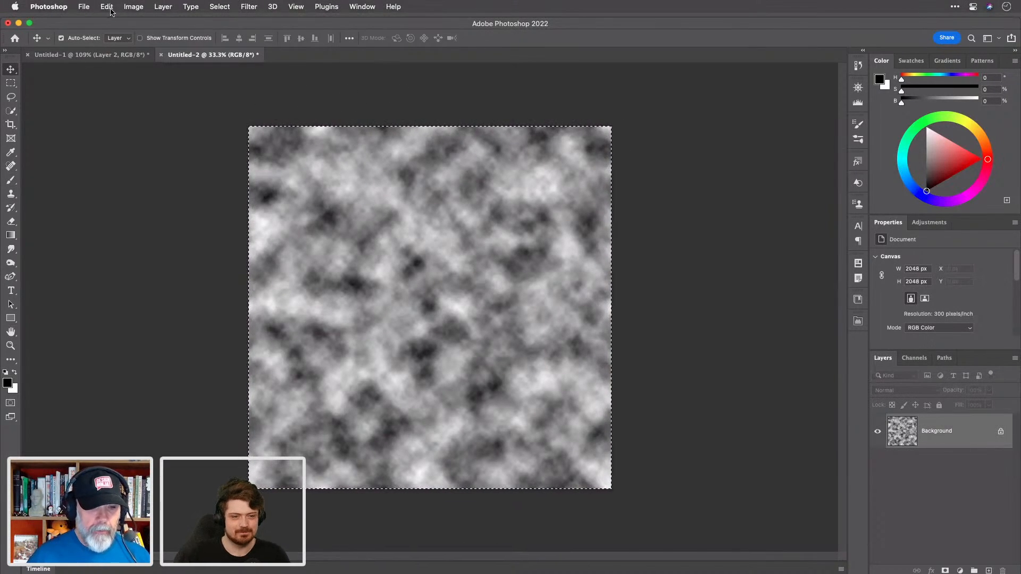
pyautogui.click(107, 7)
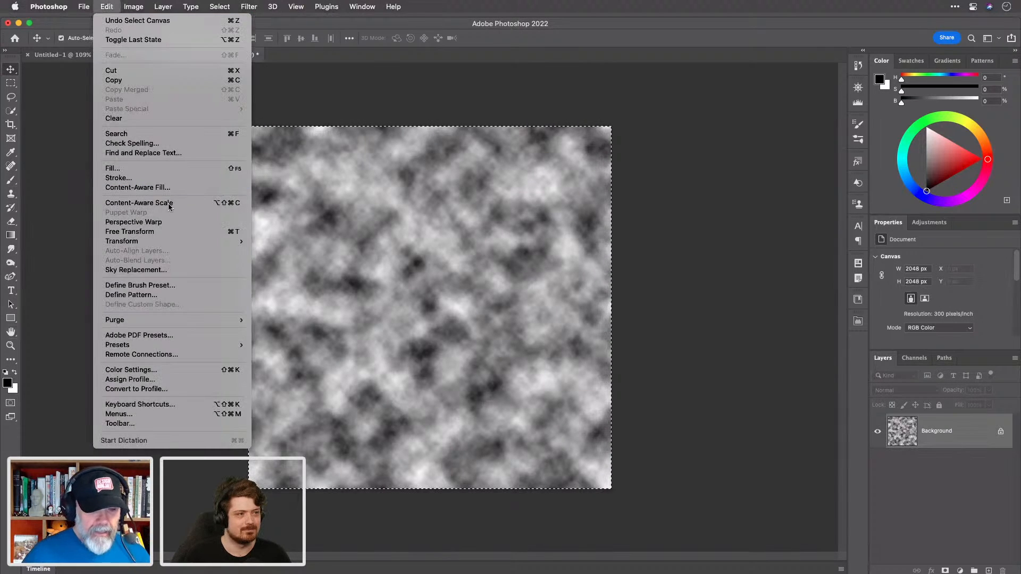
pyautogui.click(179, 294)
pyautogui.write('Timsei20')
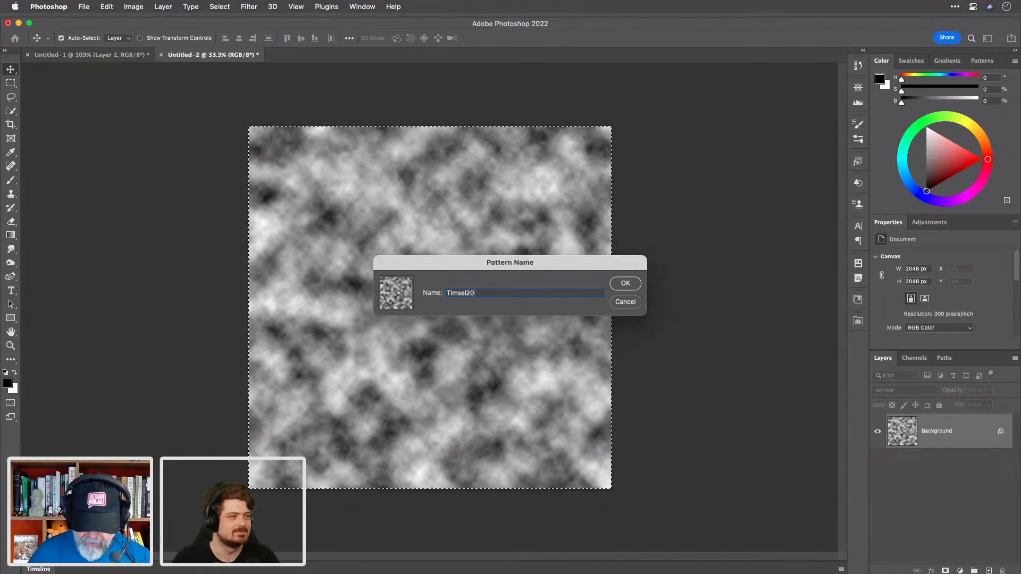
pyautogui.write('48')
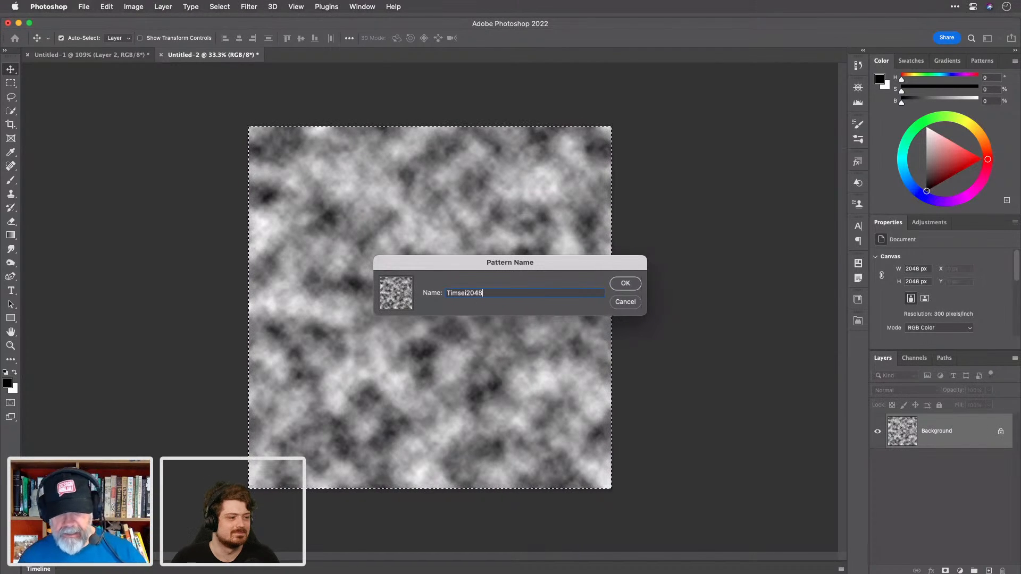
pyautogui.press('Return')
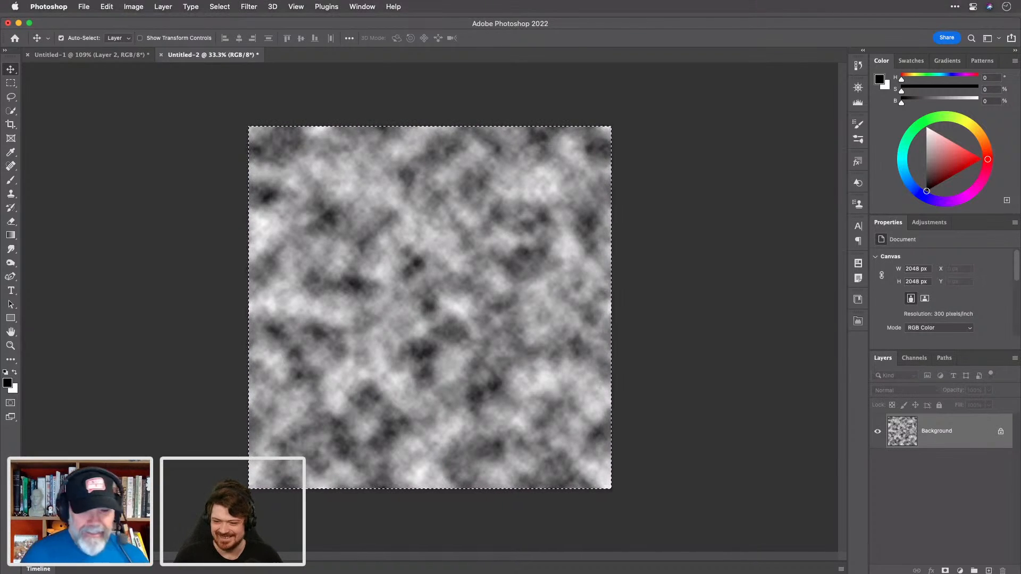
# Step: Close the 2048-pixel clouds document Untitled-2 without saving it
pyautogui.press('super+c')
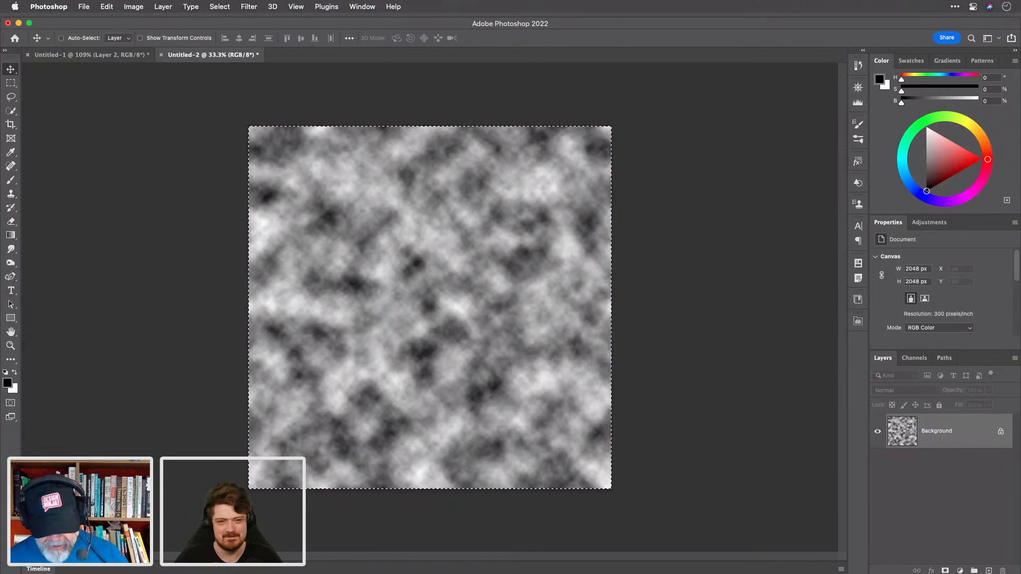
pyautogui.press('super+w')
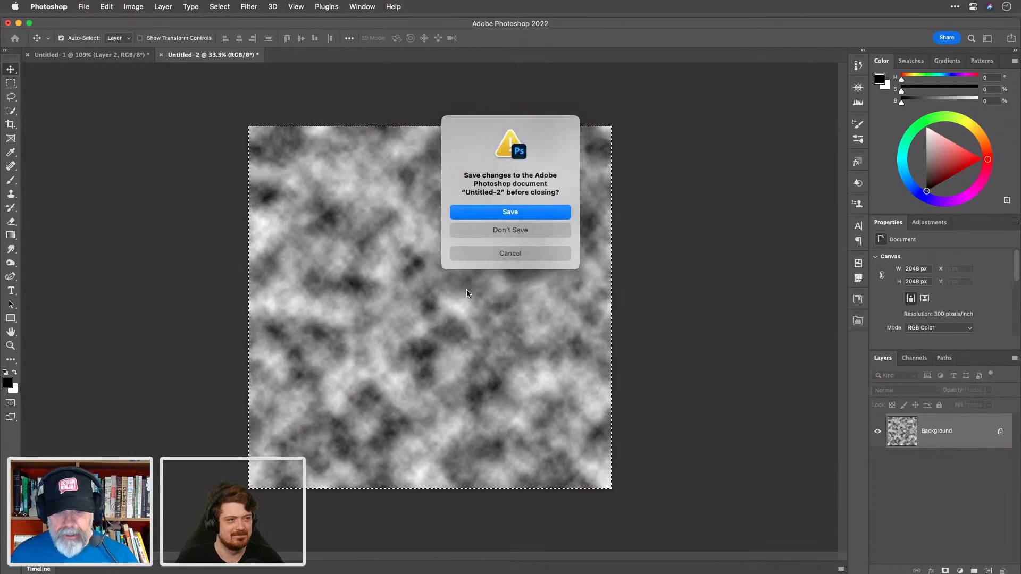
pyautogui.click(549, 229)
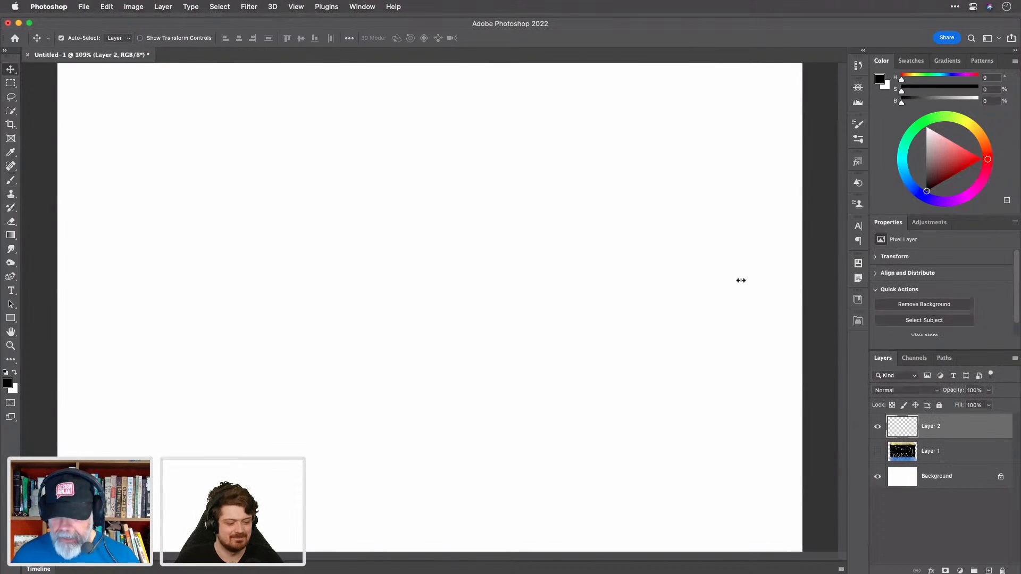
pyautogui.press('b')
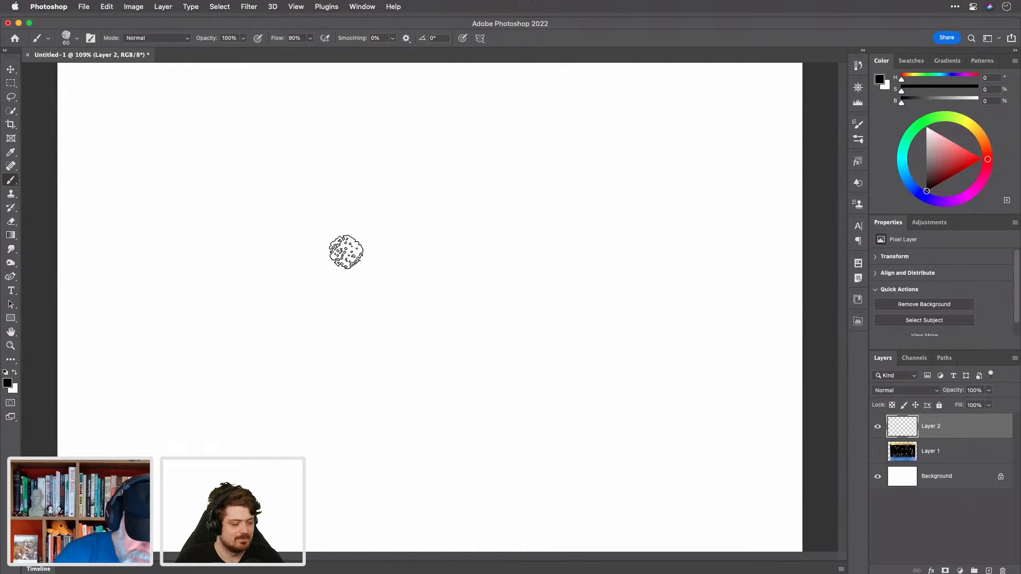
pyautogui.moveTo(338, 234)
pyautogui.mouseDown()
pyautogui.moveTo(365, 278)
pyautogui.moveTo(433, 295)
pyautogui.mouseUp()
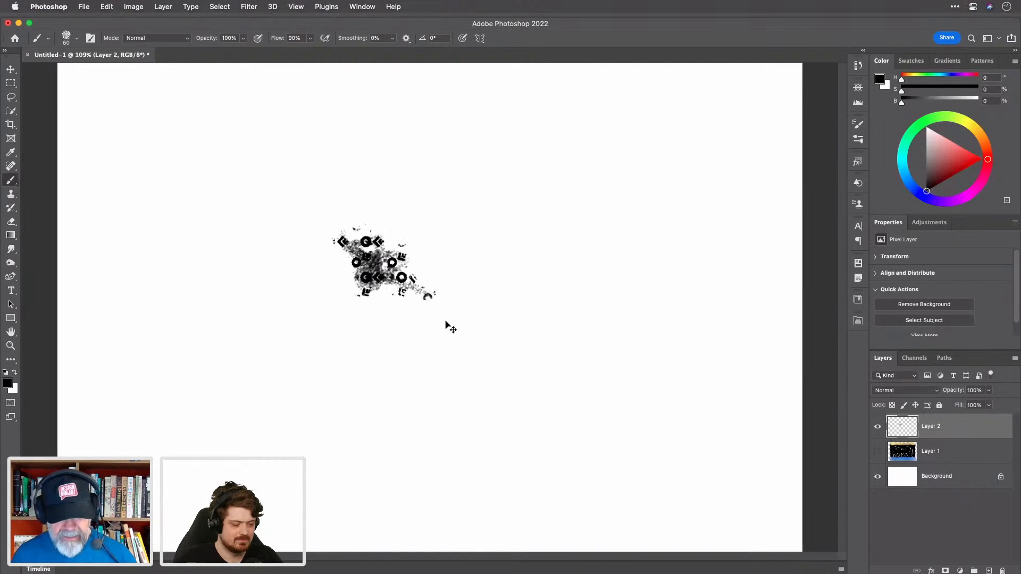
pyautogui.press('super+z')
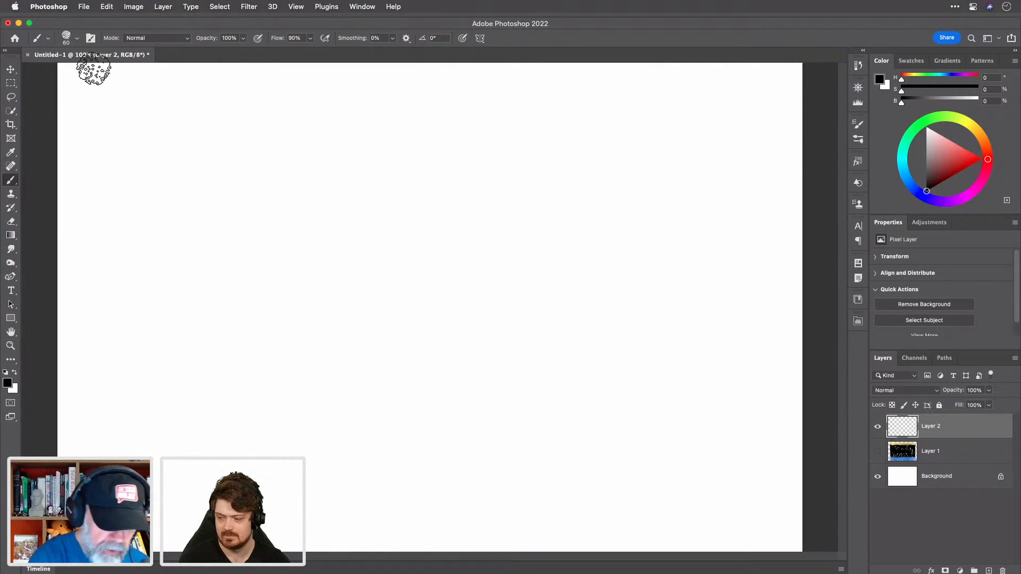
# Step: Choose the hand-drawn arrow brush at 54 px and paint a wavy black test stroke across the canvas
pyautogui.click(79, 40)
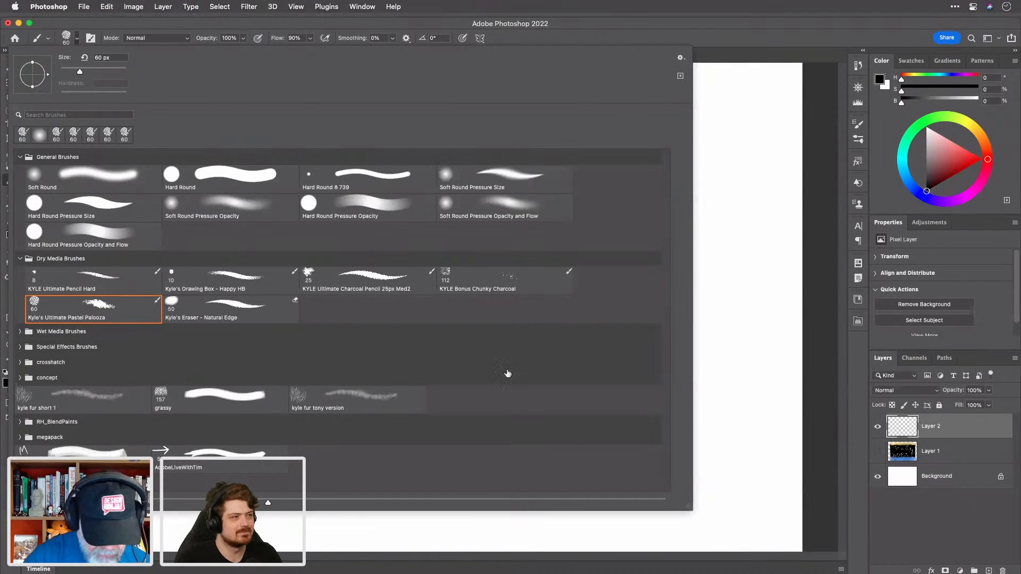
pyautogui.click(254, 462)
pyautogui.press('Return')
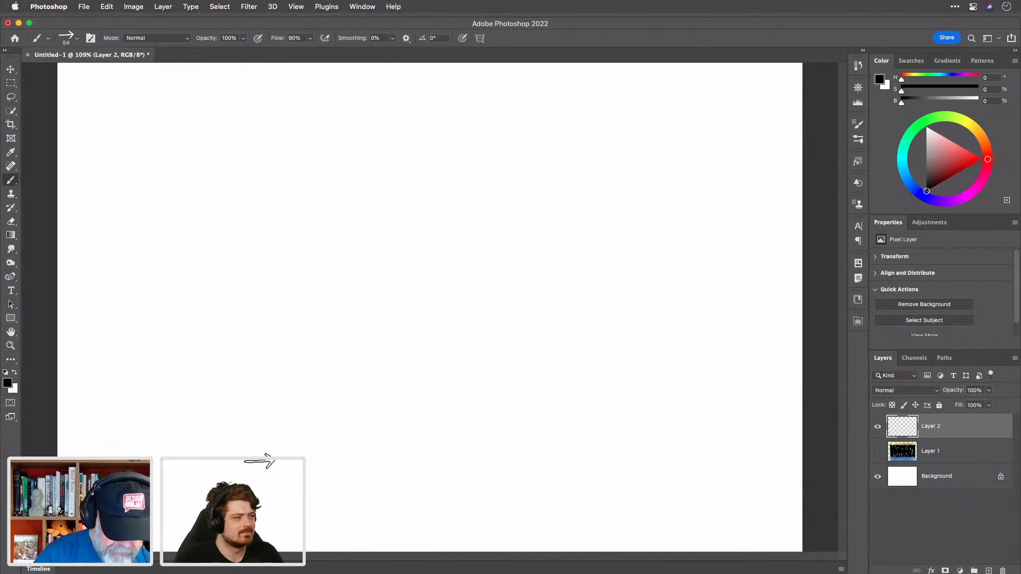
pyautogui.click(249, 206)
pyautogui.moveTo(265, 204)
pyautogui.mouseDown()
pyautogui.moveTo(347, 235)
pyautogui.moveTo(530, 235)
pyautogui.moveTo(646, 215)
pyautogui.mouseUp()
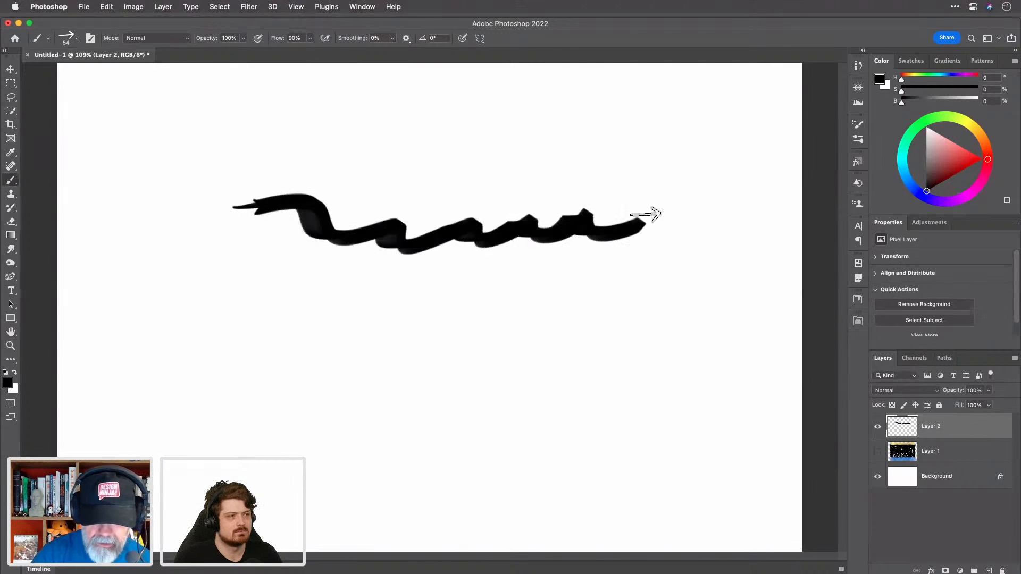
# Step: Turn on Shape Dynamics for the arrow brush and set its size jitter to 26%
pyautogui.click(858, 127)
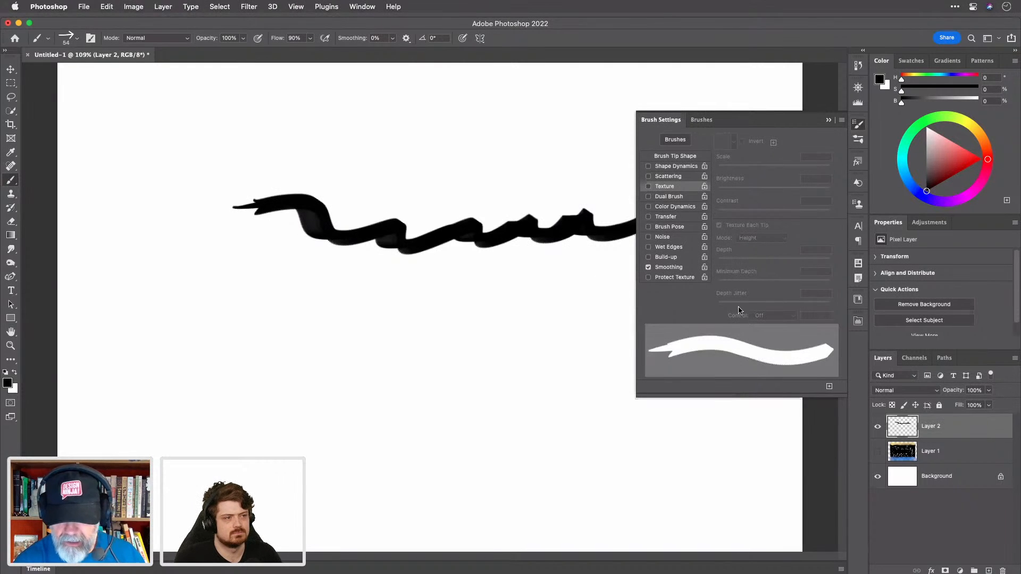
pyautogui.click(676, 166)
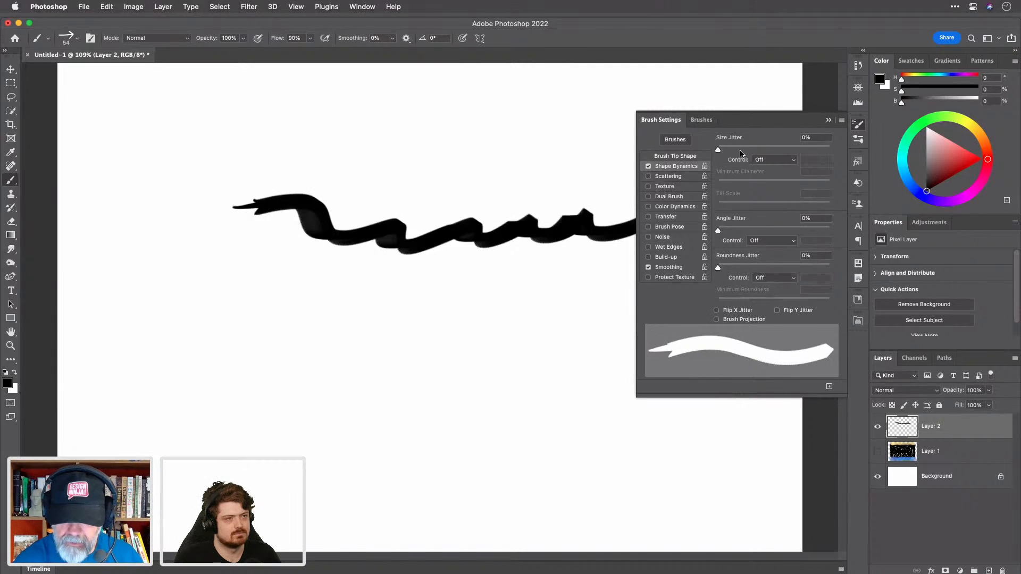
pyautogui.moveTo(719, 149); pyautogui.dragTo(747, 149)
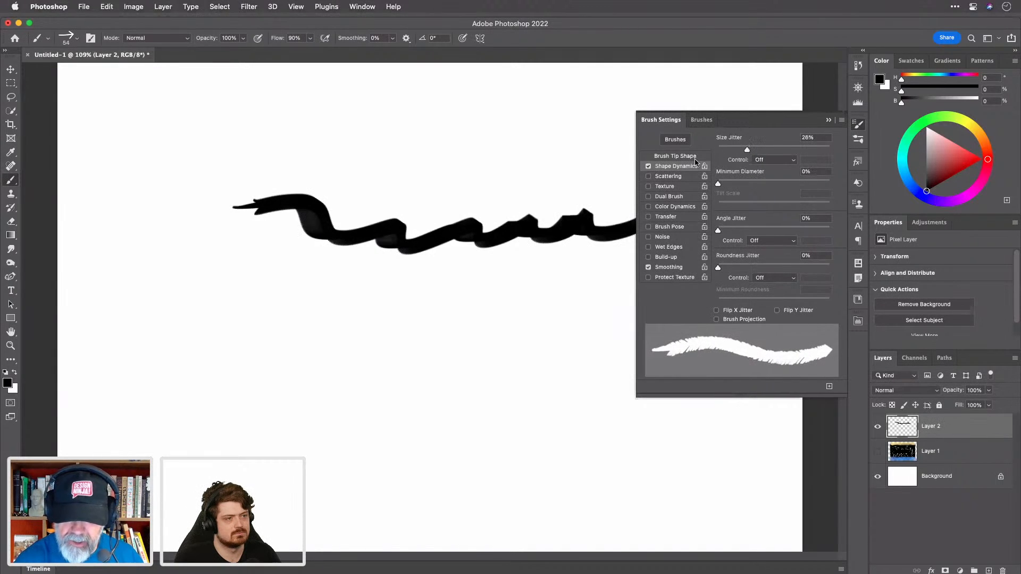
# Step: Set the brush tip spacing to 348% and replace the test stroke with a row of separate arrows across the upper canvas
pyautogui.click(687, 157)
pyautogui.moveTo(730, 301); pyautogui.dragTo(810, 302)
pyautogui.moveTo(197, 311)
pyautogui.mouseDown()
pyautogui.moveTo(330, 311)
pyautogui.moveTo(500, 356)
pyautogui.moveTo(583, 338)
pyautogui.mouseUp()
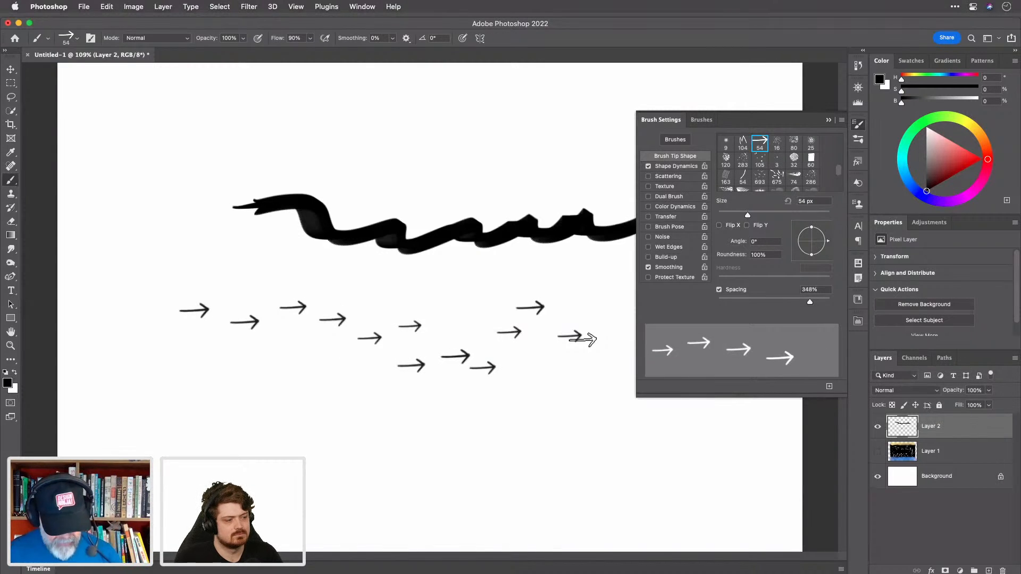
pyautogui.press('super+z')
pyautogui.press('super+z')
pyautogui.moveTo(164, 177)
pyautogui.mouseDown()
pyautogui.moveTo(170, 195)
pyautogui.moveTo(403, 183)
pyautogui.moveTo(451, 157)
pyautogui.mouseUp()
# Step: Enable Texture on the arrow brush with the newest clouds pattern and paint textured black arrows below the first row
pyautogui.click(694, 184)
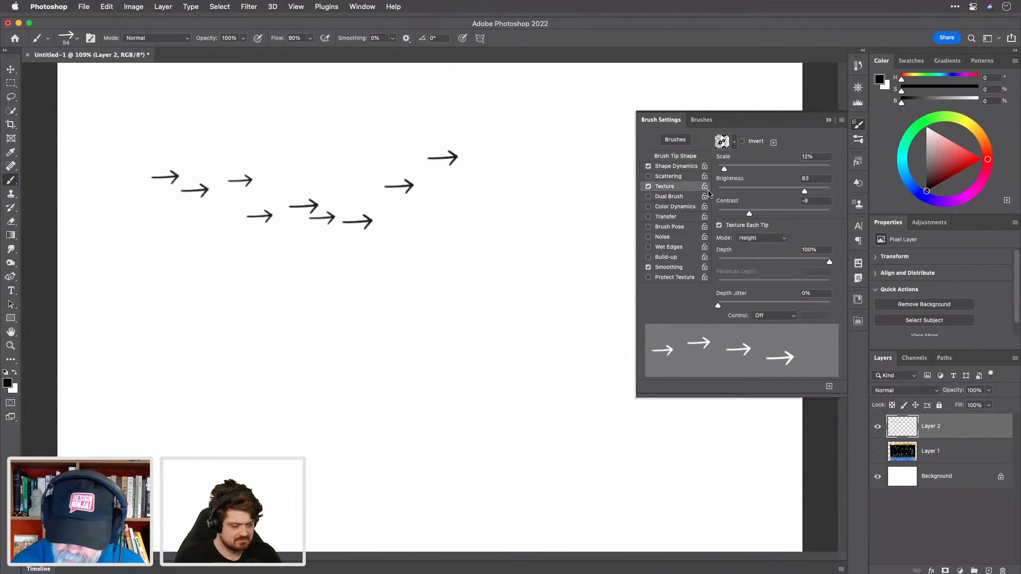
pyautogui.click(736, 143)
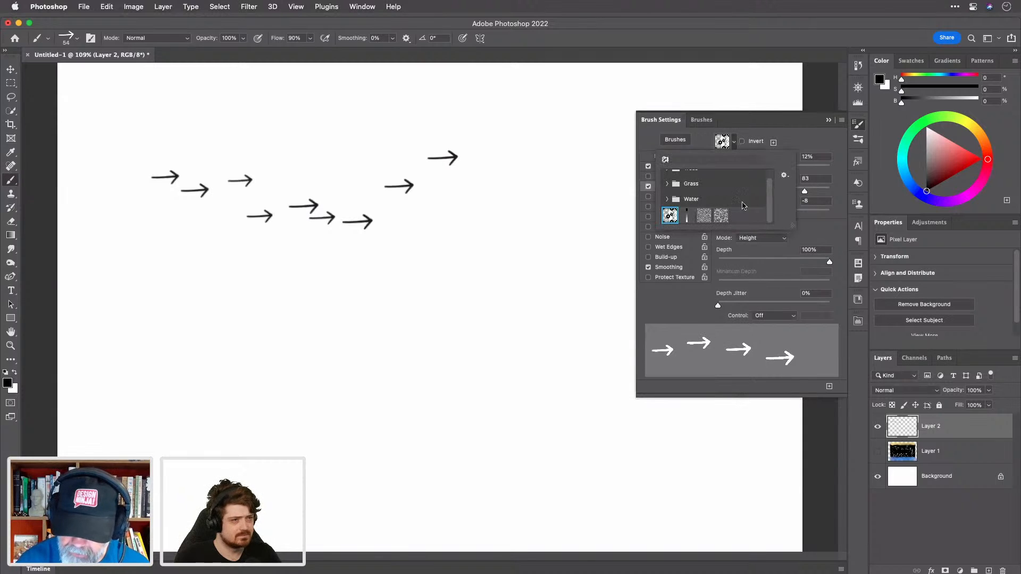
pyautogui.click(721, 216)
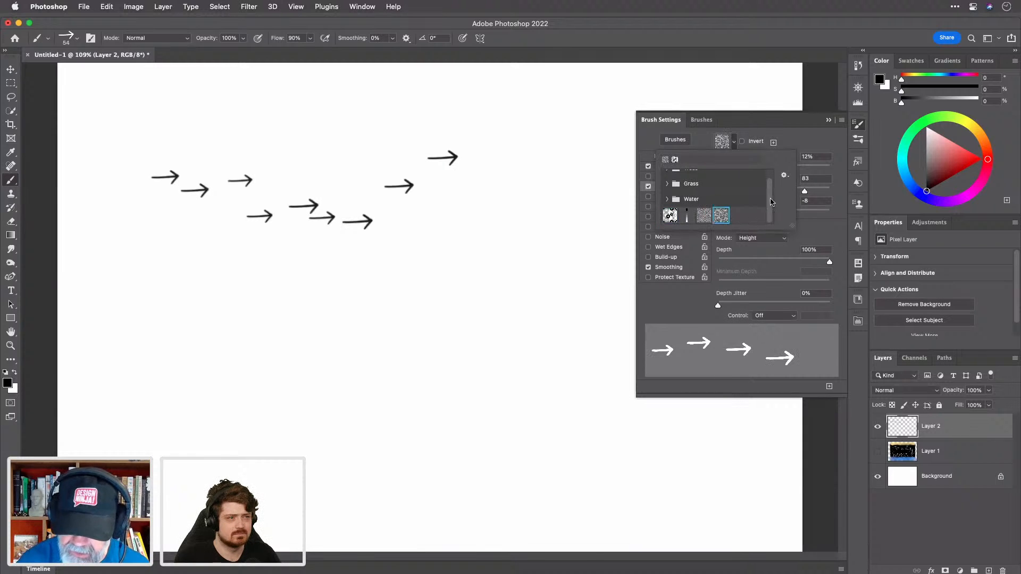
pyautogui.click(794, 141)
pyautogui.moveTo(268, 301)
pyautogui.mouseDown()
pyautogui.moveTo(285, 312)
pyautogui.moveTo(324, 335)
pyautogui.moveTo(369, 344)
pyautogui.moveTo(407, 332)
pyautogui.moveTo(443, 281)
pyautogui.mouseUp()
pyautogui.moveTo(410, 337); pyautogui.dragTo(511, 337)
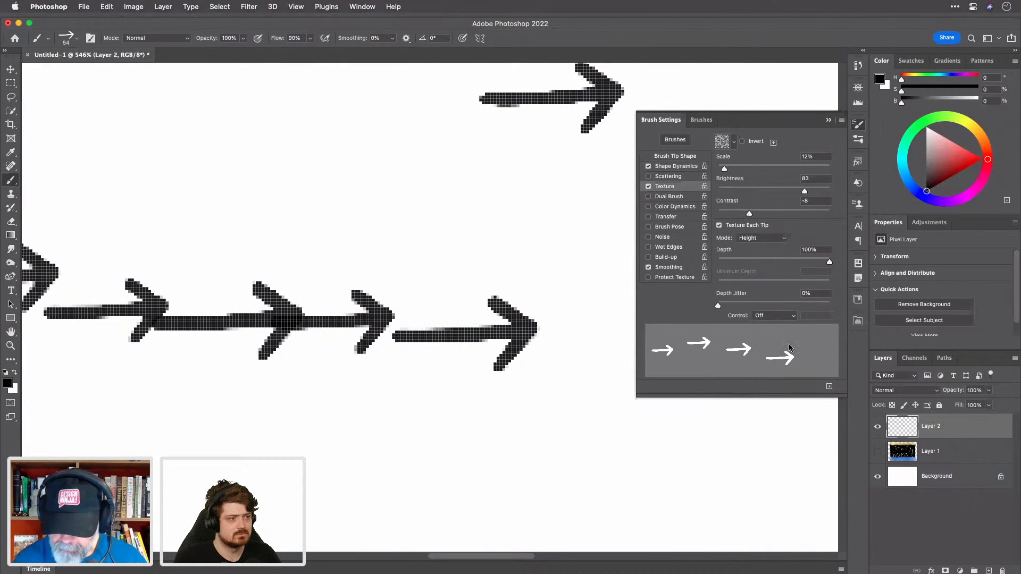
pyautogui.click(443, 242)
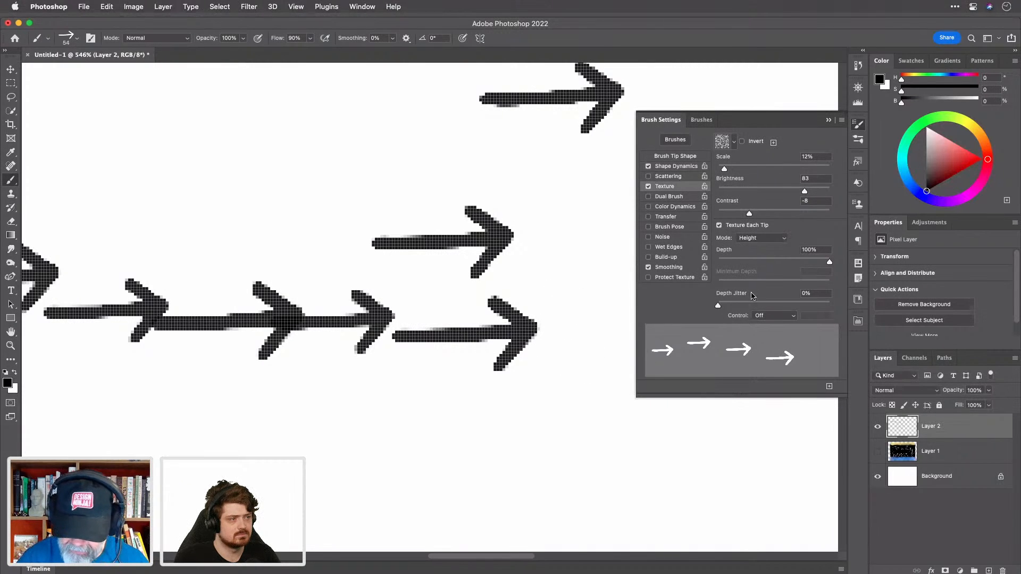
# Step: Set the texture scale to 23% and stamp two arrows in pale pink (H 0, S 16, B 73) near the black ones
pyautogui.moveTo(728, 171)
pyautogui.mouseDown()
pyautogui.moveTo(747, 171)
pyautogui.moveTo(730, 170)
pyautogui.mouseUp()
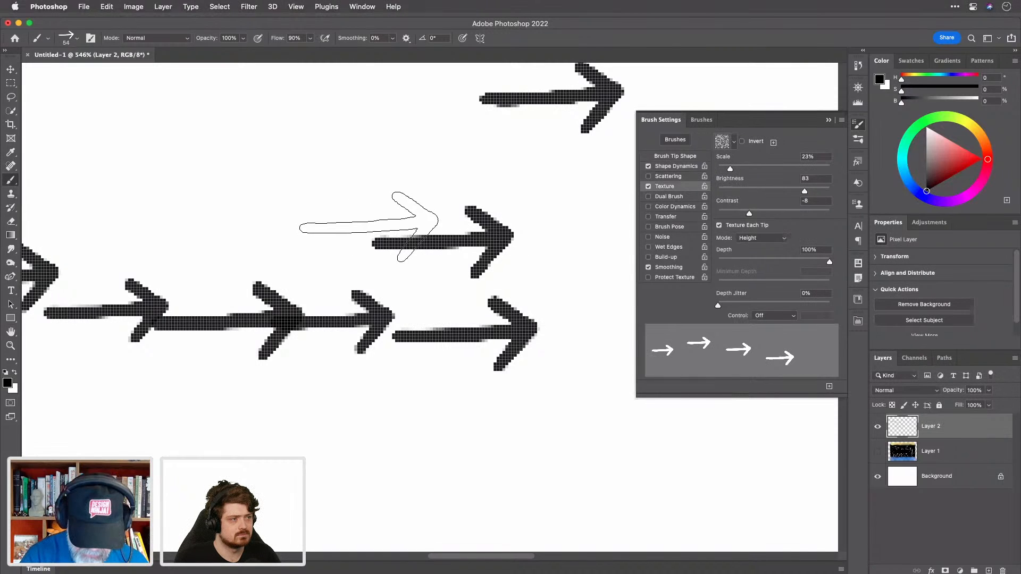
pyautogui.click(10, 384)
pyautogui.moveTo(556, 155); pyautogui.dragTo(565, 93)
pyautogui.click(779, 57)
pyautogui.click(314, 213)
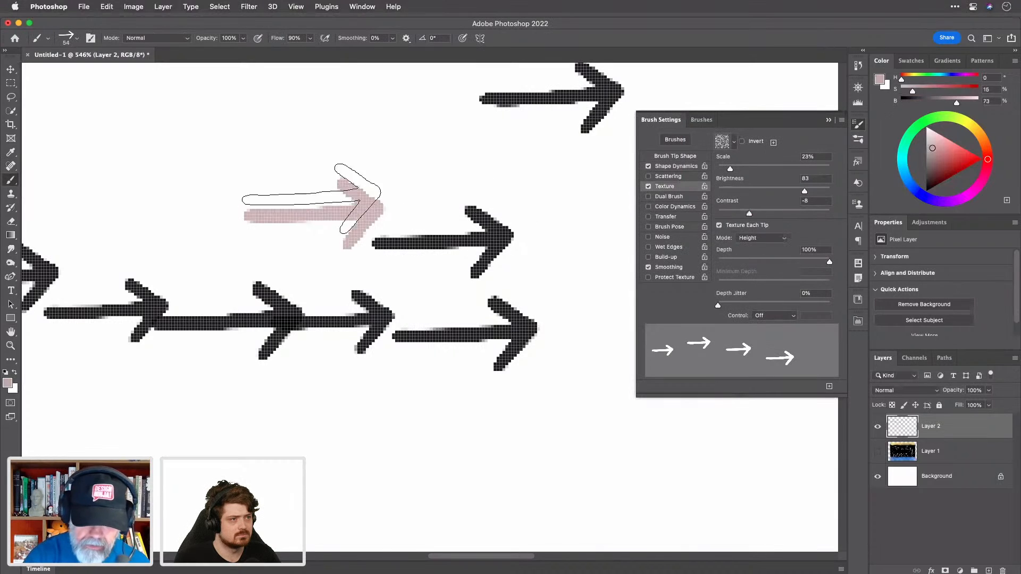
pyautogui.click(414, 196)
# Step: Change the brush colour to red (H 0, S 96, B 88), set the texture scale to 40% and stamp three arrows
pyautogui.moveTo(962, 154); pyautogui.dragTo(973, 162)
pyautogui.click(360, 270)
pyautogui.click(412, 264)
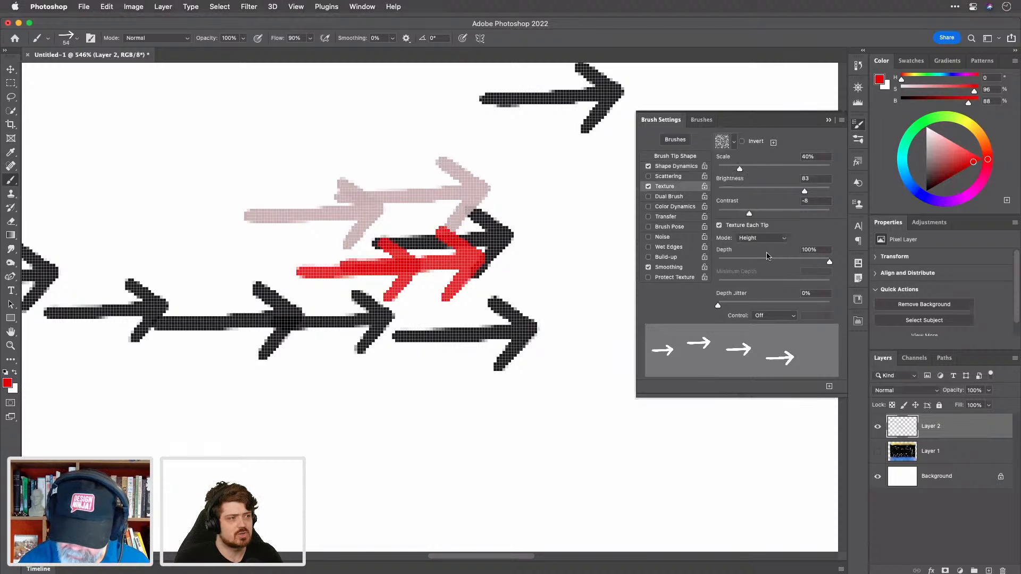
pyautogui.moveTo(828, 262)
pyautogui.mouseDown()
pyautogui.moveTo(788, 263)
pyautogui.moveTo(829, 263)
pyautogui.mouseUp()
pyautogui.click(413, 444)
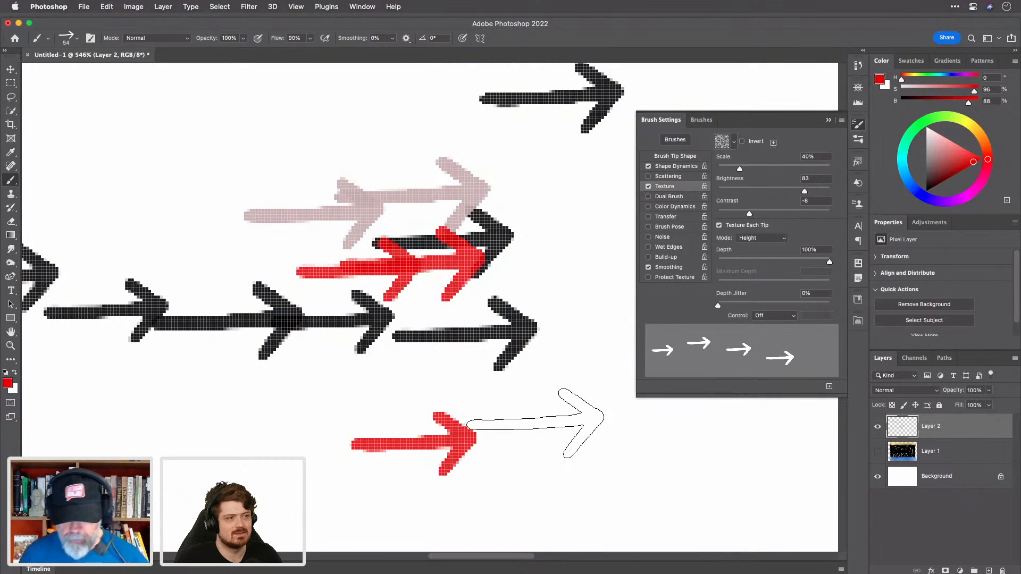
# Step: Lasso all the painted arrows on Layer 2 and delete them
pyautogui.press('super+0')
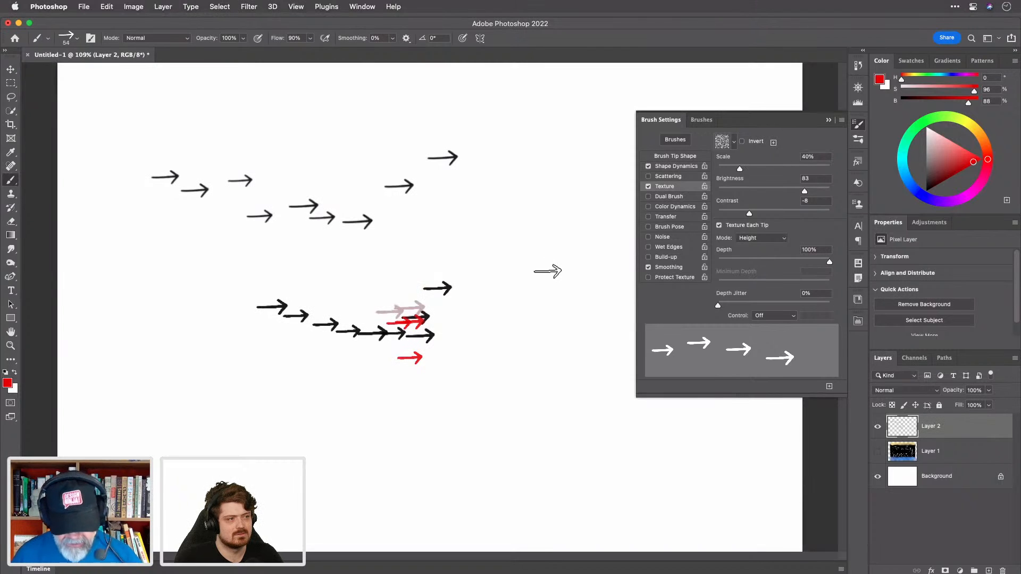
pyautogui.press('l')
pyautogui.moveTo(506, 242)
pyautogui.mouseDown()
pyautogui.moveTo(412, 113)
pyautogui.moveTo(269, 378)
pyautogui.moveTo(471, 313)
pyautogui.mouseUp()
pyautogui.press('Delete')
pyautogui.press('super+d')
pyautogui.moveTo(463, 392); pyautogui.dragTo(558, 418)
pyautogui.press('Delete')
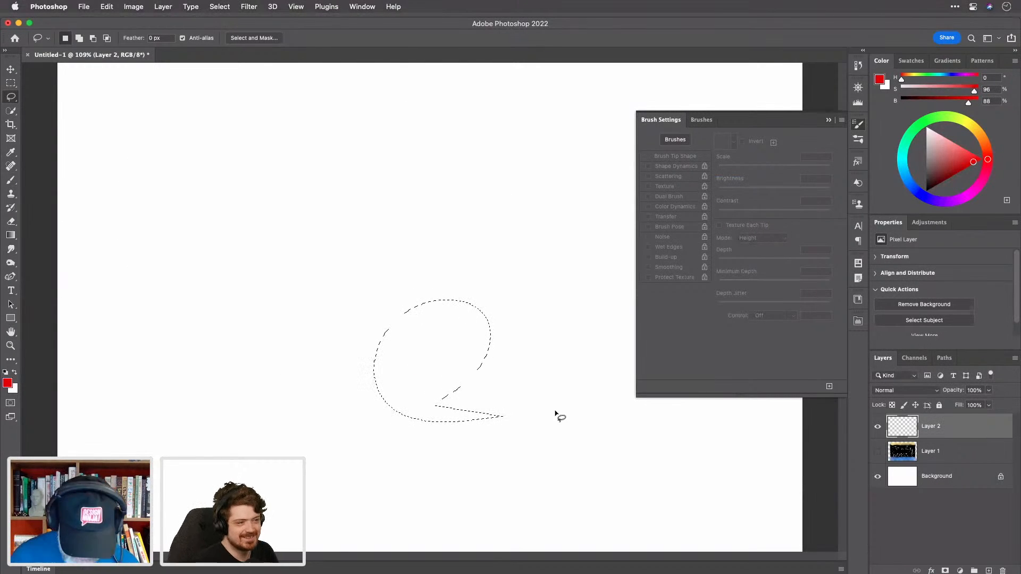
pyautogui.press('t')
pyautogui.moveTo(397, 341); pyautogui.dragTo(413, 358)
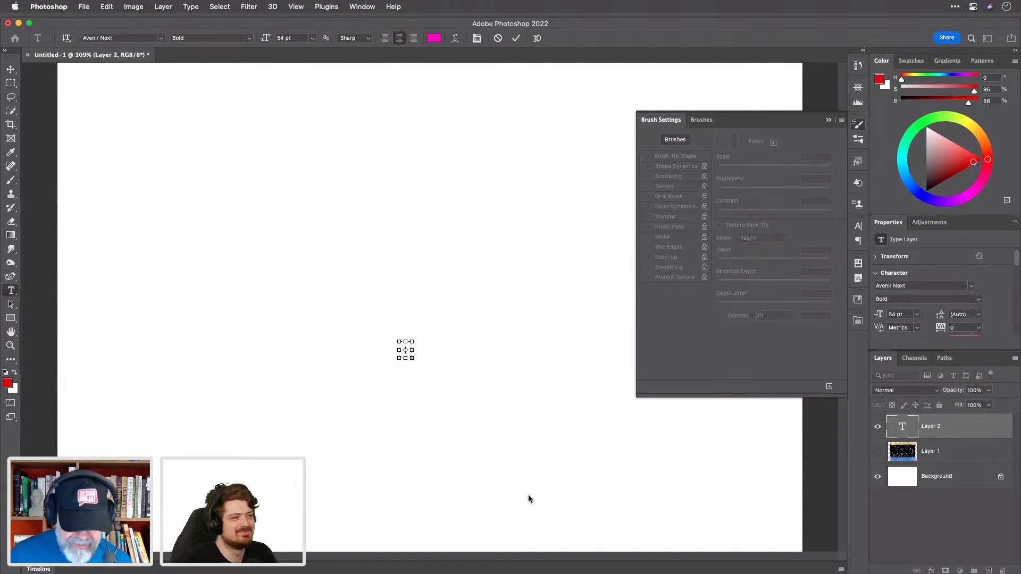
pyautogui.press('super+z')
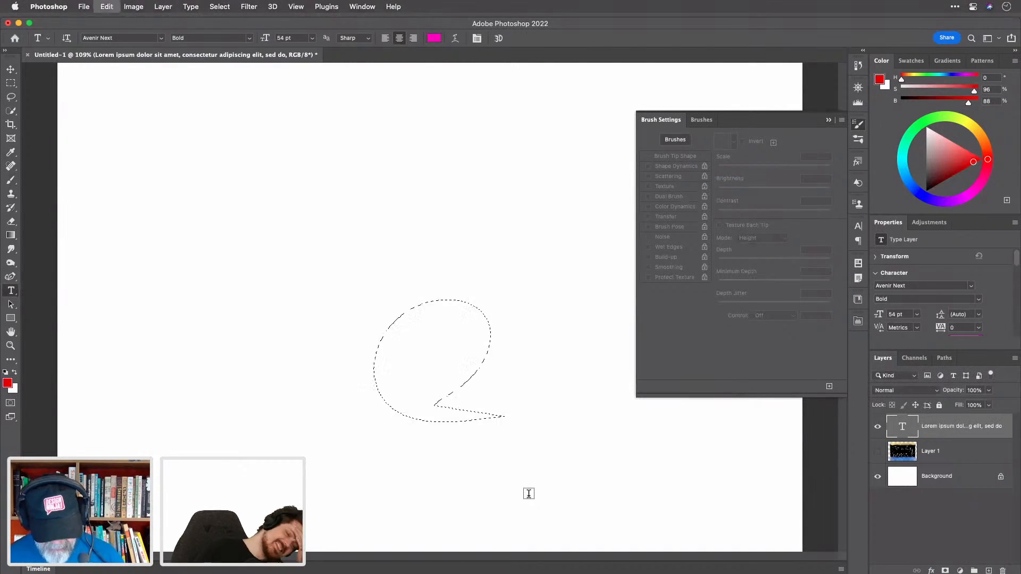
# Step: Stamp three red arrows inside the lassoed area, and clear both the arrows and the selection
pyautogui.press('b')
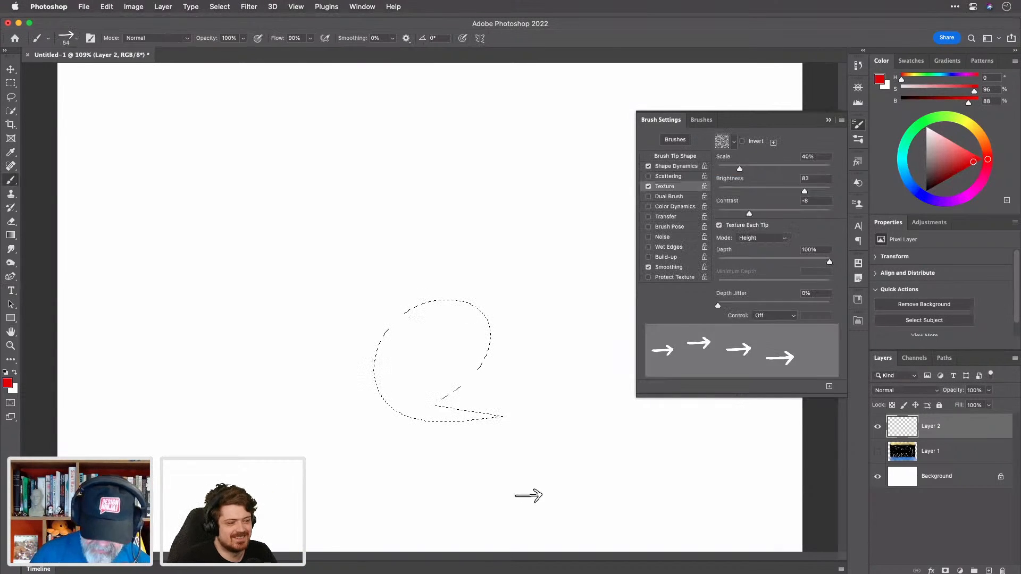
pyautogui.click(401, 333)
pyautogui.click(424, 315)
pyautogui.click(415, 336)
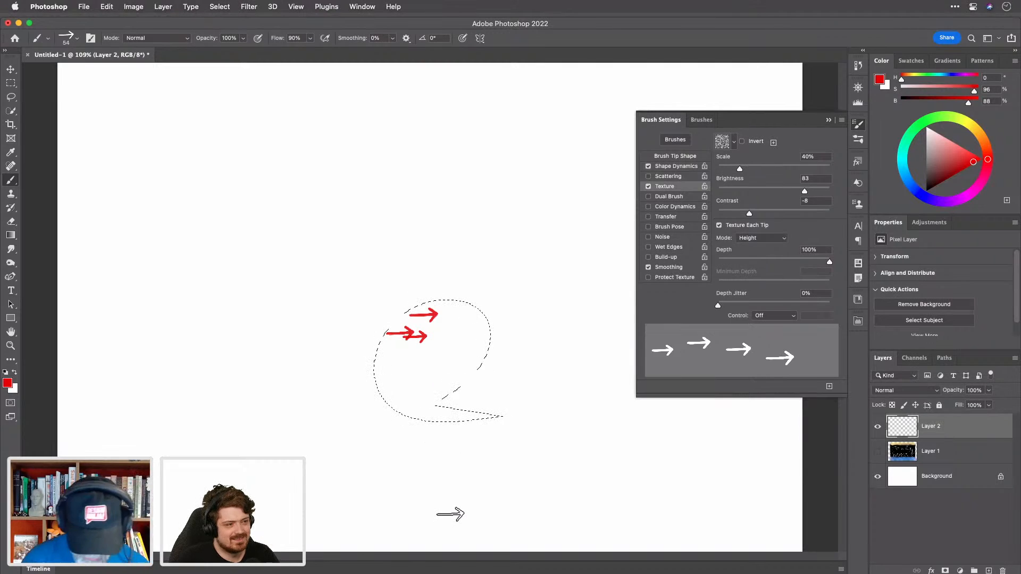
pyautogui.press('Delete')
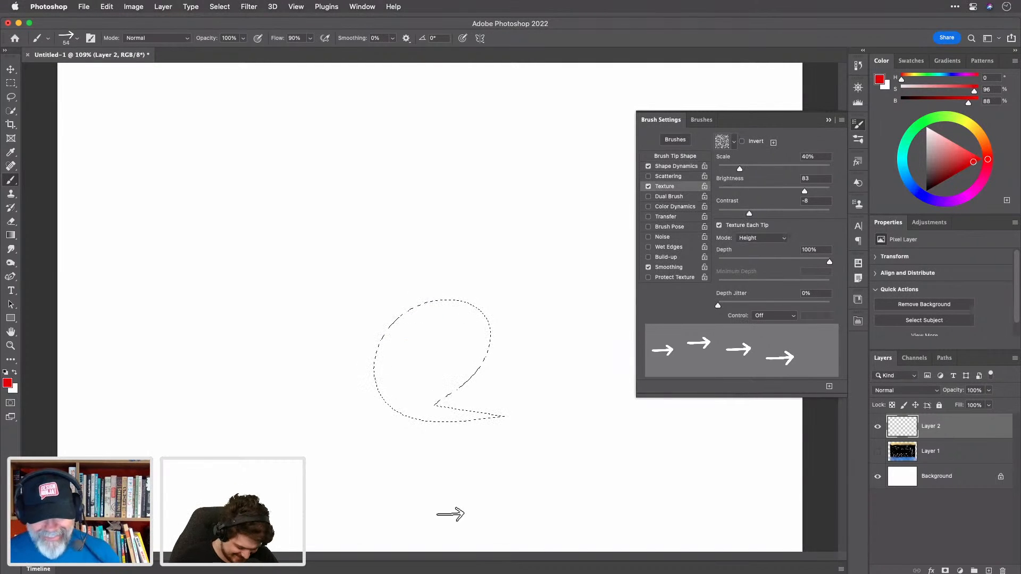
pyautogui.press('super+d')
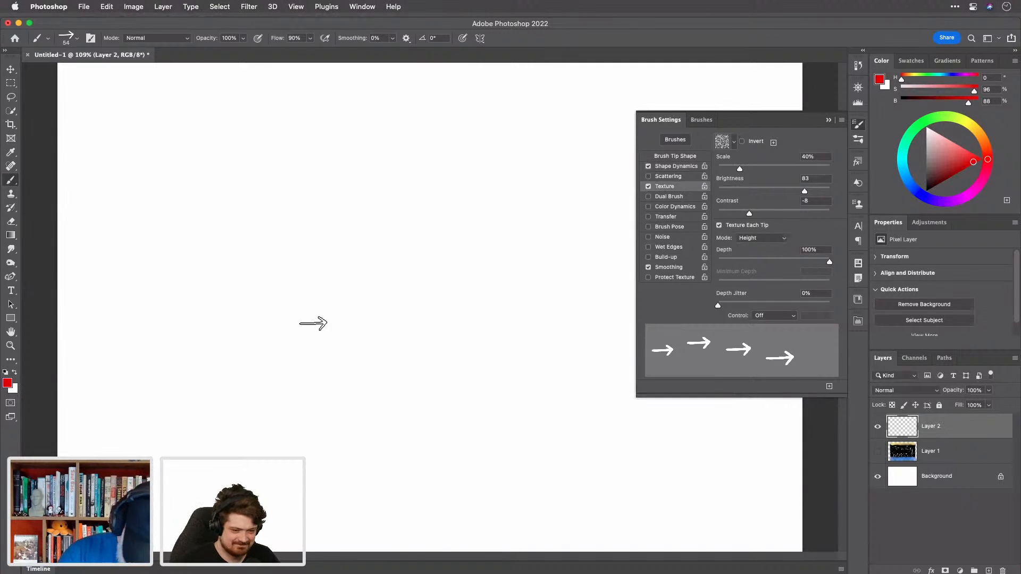
# Step: Render black-and-white Clouds inside a square marquee in the upper part of Layer 2 and deselect it
pyautogui.press('m')
pyautogui.moveTo(223, 148)
pyautogui.mouseDown()
pyautogui.moveTo(232, 168)
pyautogui.moveTo(301, 218)
pyautogui.moveTo(323, 247)
pyautogui.mouseUp()
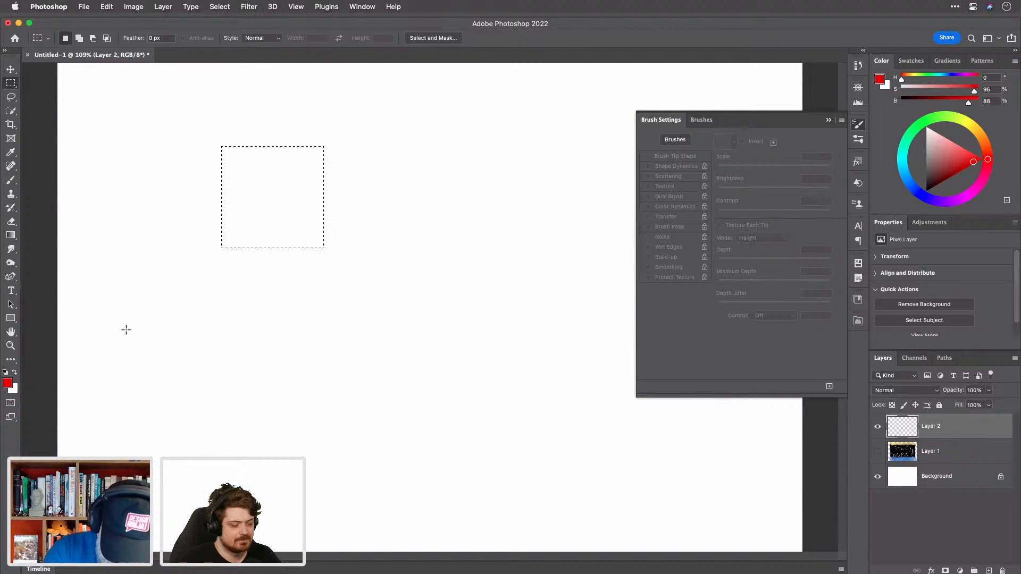
pyautogui.press('d')
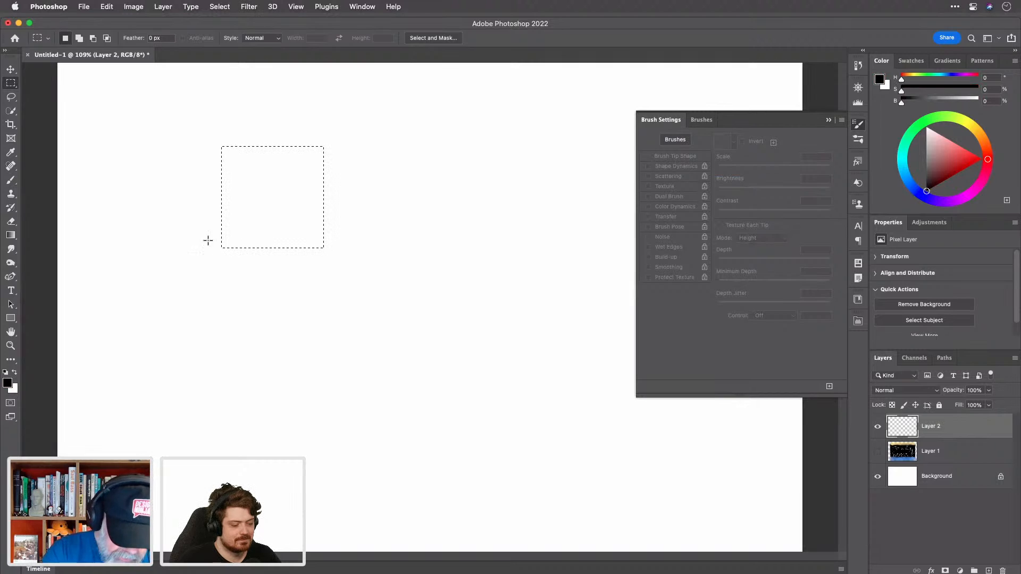
pyautogui.click(253, 7)
pyautogui.moveTo(367, 192)
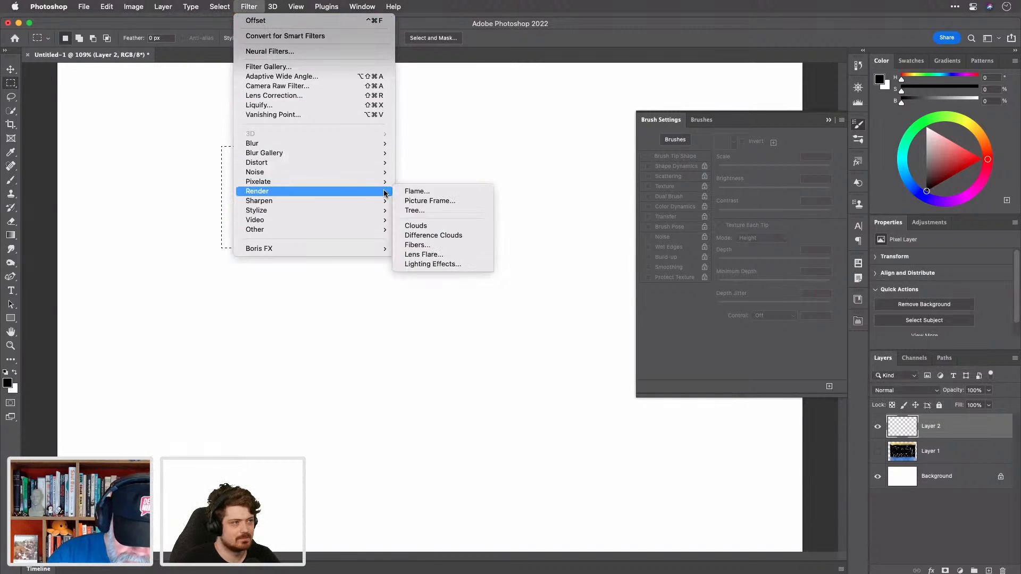
pyautogui.click(450, 227)
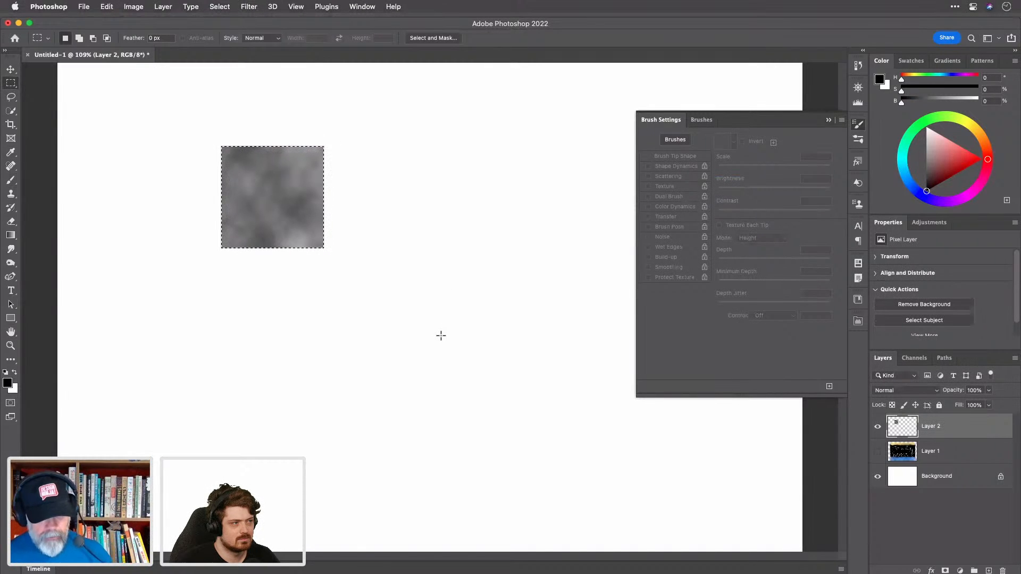
pyautogui.press('super+d')
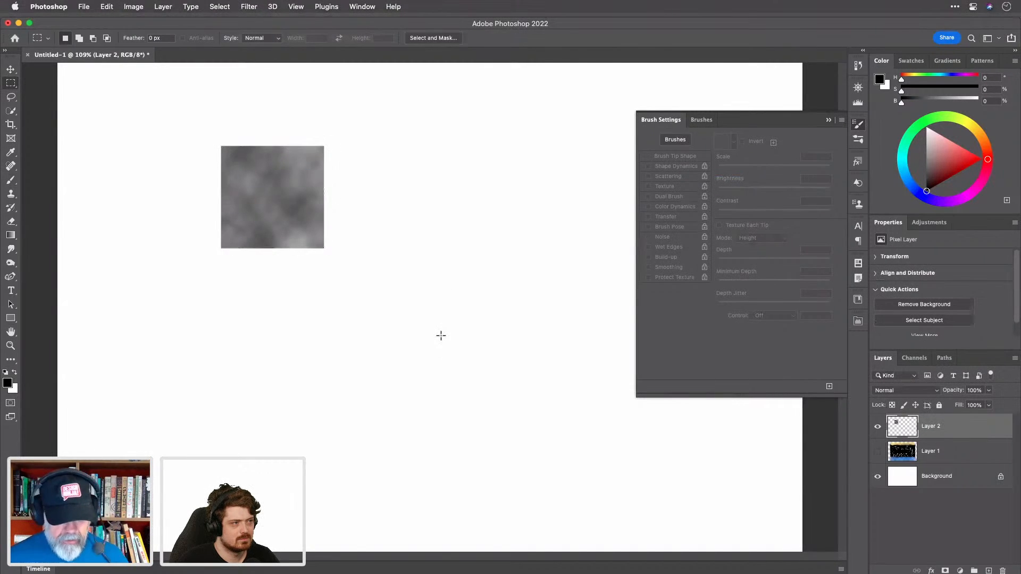
# Step: Lasso an irregular area inside the clouds square and increase its contrast using Levels with input values 52, 1.26 and 187
pyautogui.press('l')
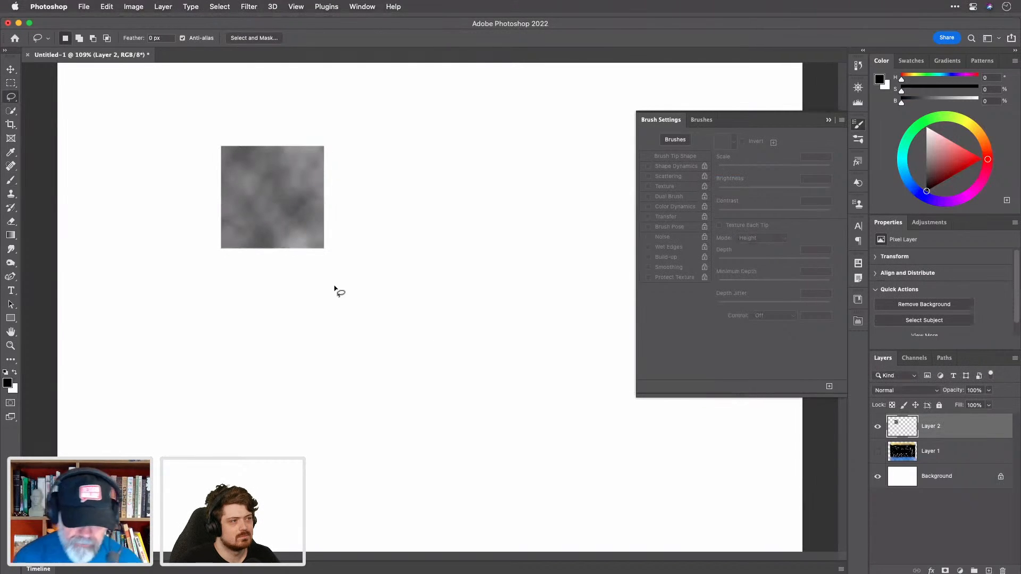
pyautogui.moveTo(232, 201)
pyautogui.mouseDown()
pyautogui.moveTo(234, 236)
pyautogui.moveTo(283, 245)
pyautogui.moveTo(304, 224)
pyautogui.moveTo(298, 161)
pyautogui.mouseUp()
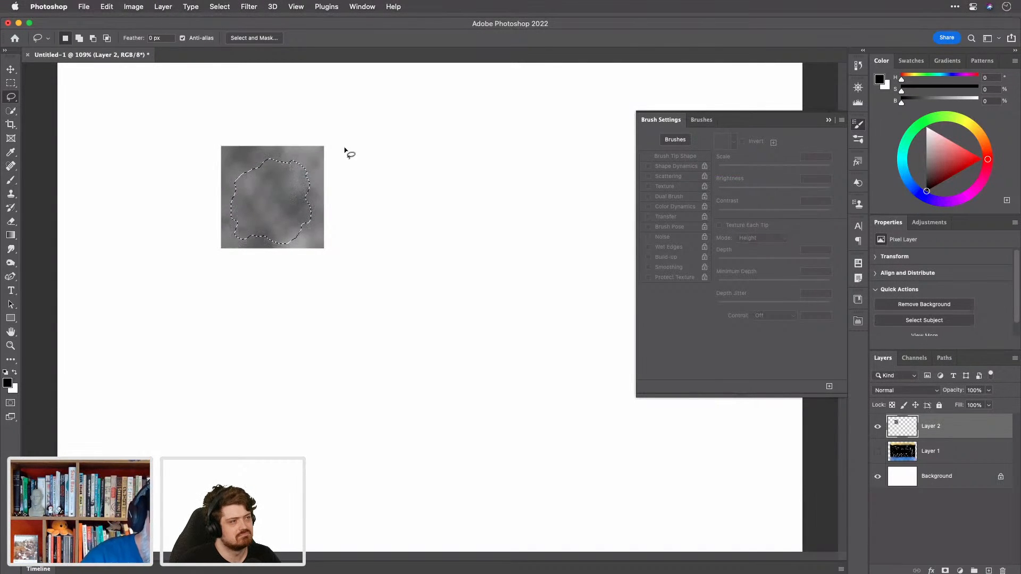
pyautogui.hotkey('ctrl', 'l')
pyautogui.moveTo(415, 251); pyautogui.dragTo(434, 254)
pyautogui.moveTo(550, 251); pyautogui.dragTo(476, 251)
pyautogui.click(472, 251)
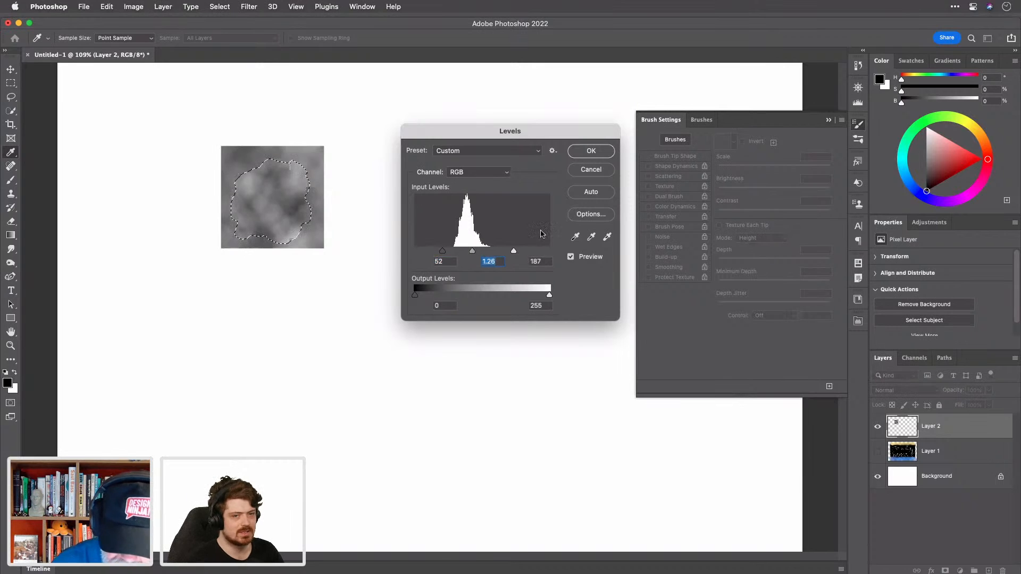
pyautogui.click(592, 152)
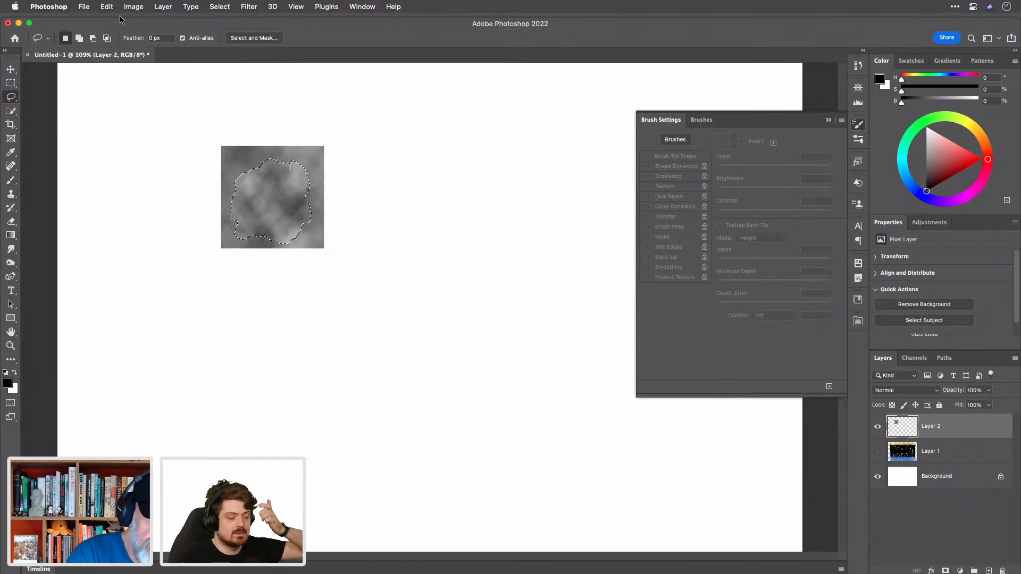
# Step: Define the lassoed clouds area as a brush preset, entering a first name as the brush name
pyautogui.click(107, 7)
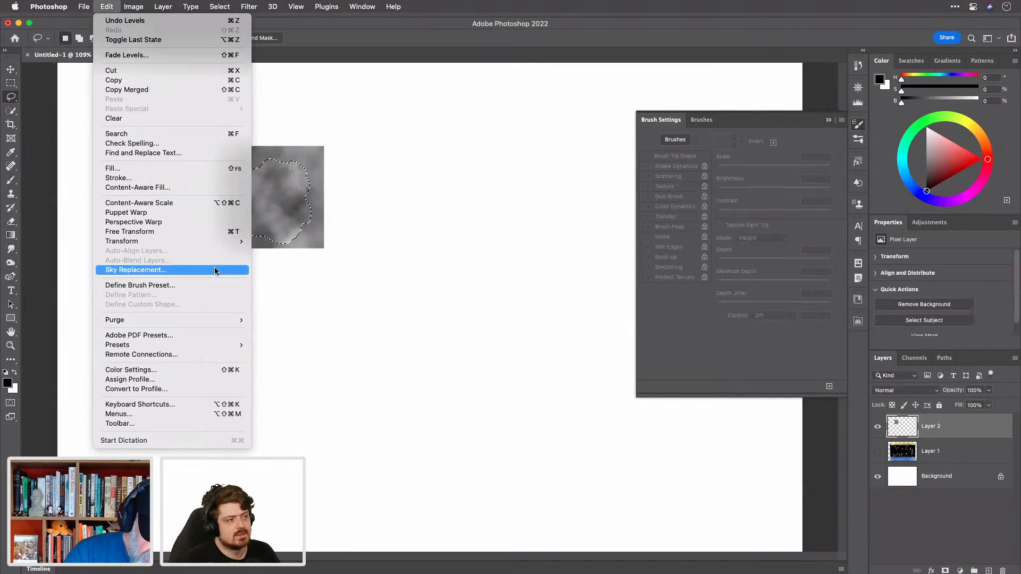
pyautogui.click(212, 285)
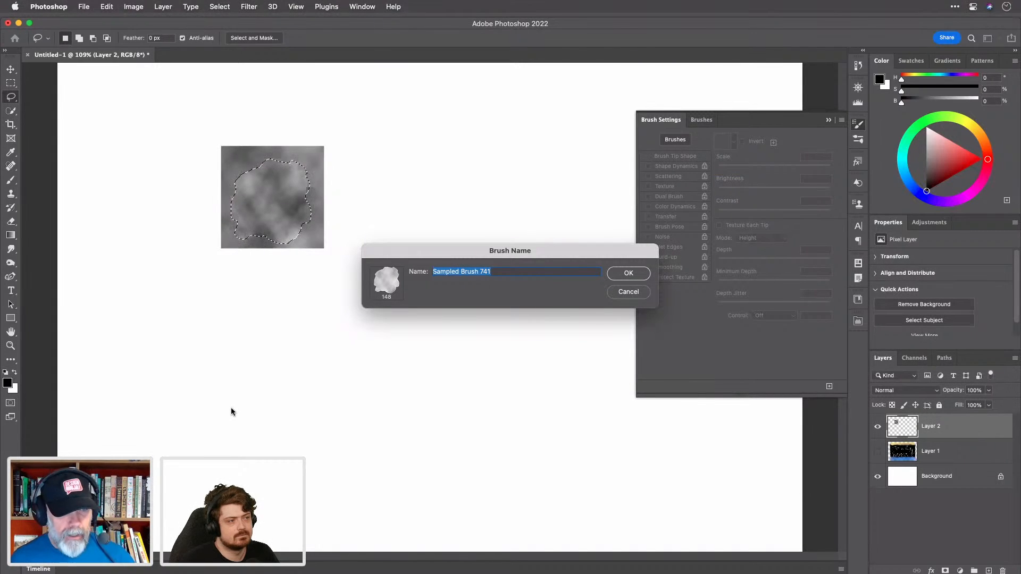
pyautogui.write('Emma')
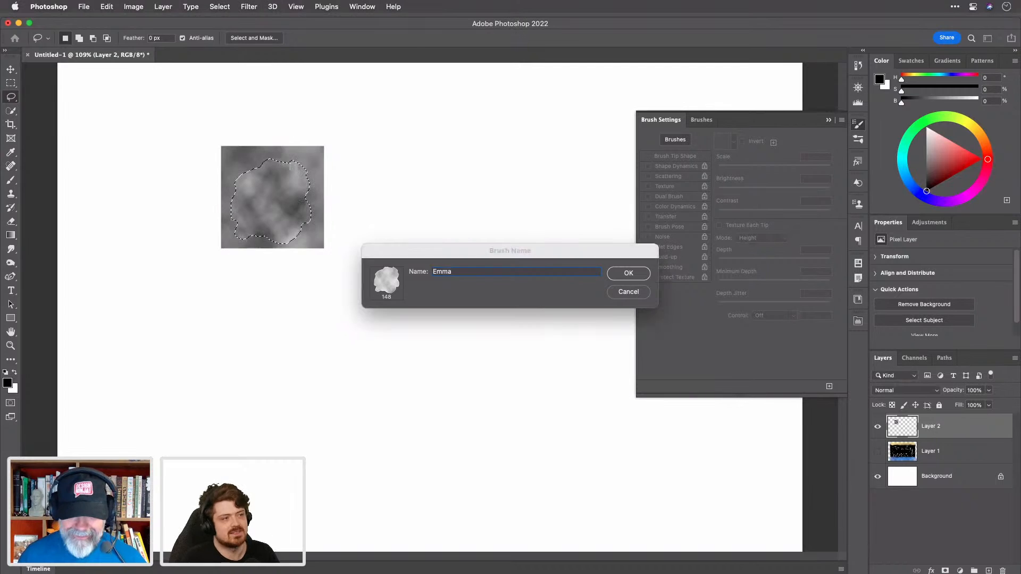
# Step: Save the selected cloud texture as a named brush preset, clear Layer 2 and remove the selection
pyautogui.press('Return')
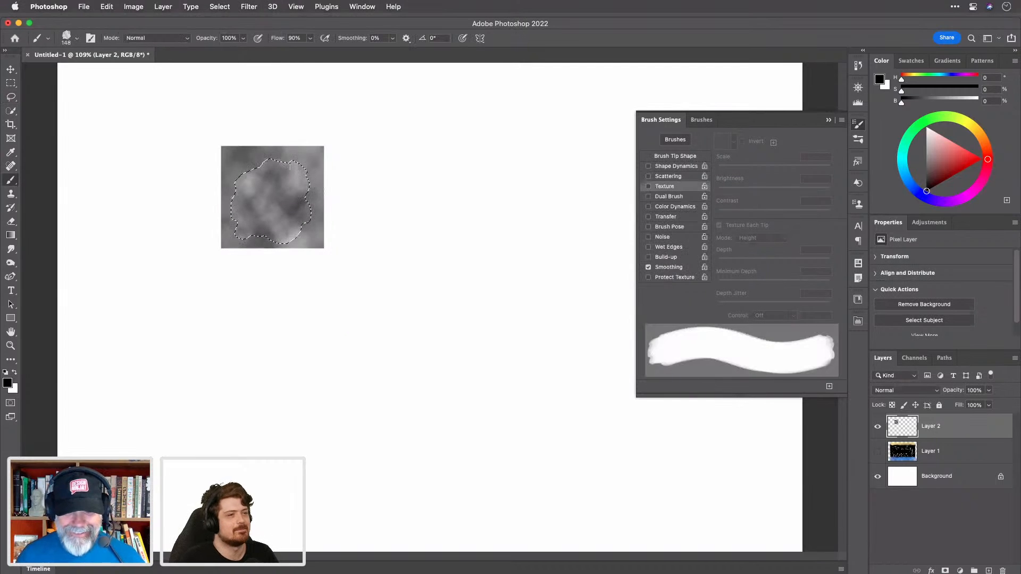
pyautogui.press('super+d')
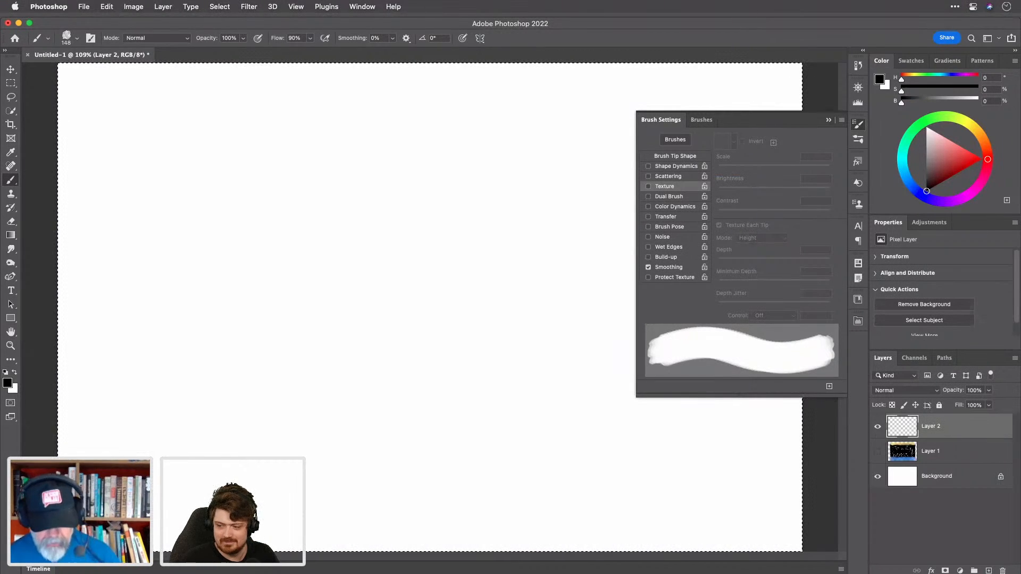
pyautogui.press('super+d')
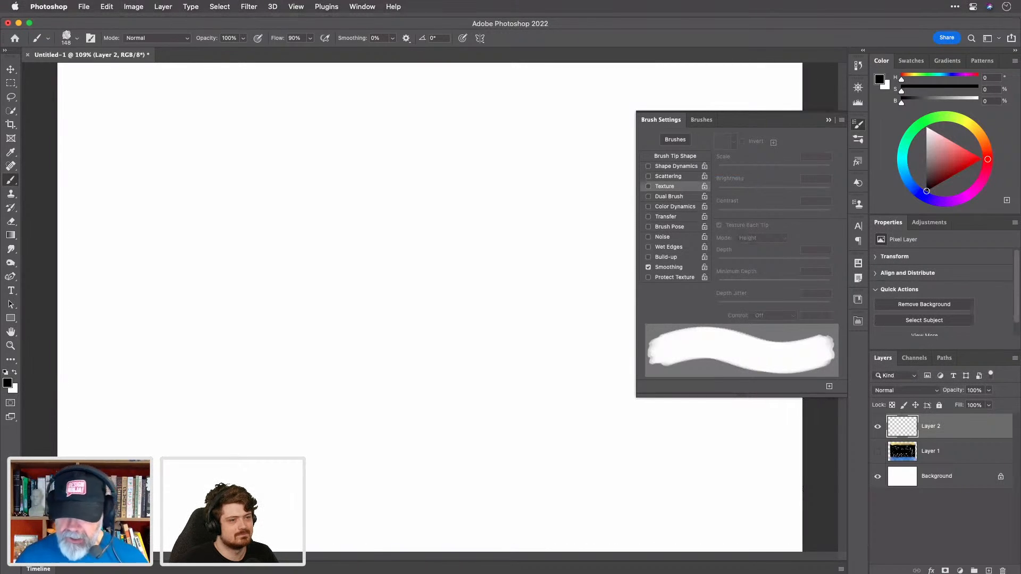
# Step: Set the brush tip's spacing to 75% and its angle to -5°
pyautogui.click(678, 158)
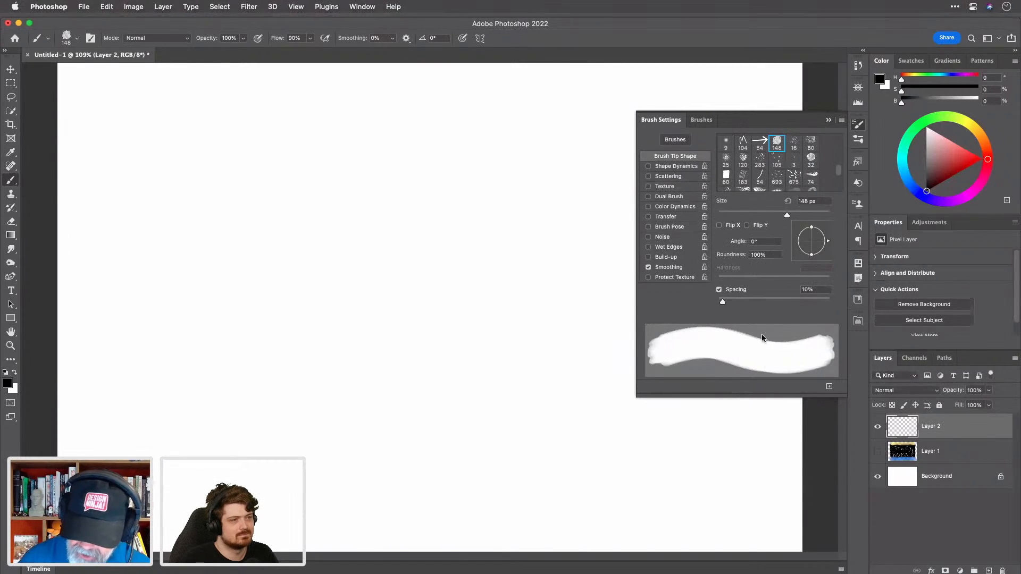
pyautogui.moveTo(723, 301)
pyautogui.mouseDown()
pyautogui.moveTo(772, 306)
pyautogui.moveTo(760, 308)
pyautogui.mouseUp()
pyautogui.moveTo(829, 243); pyautogui.dragTo(827, 245)
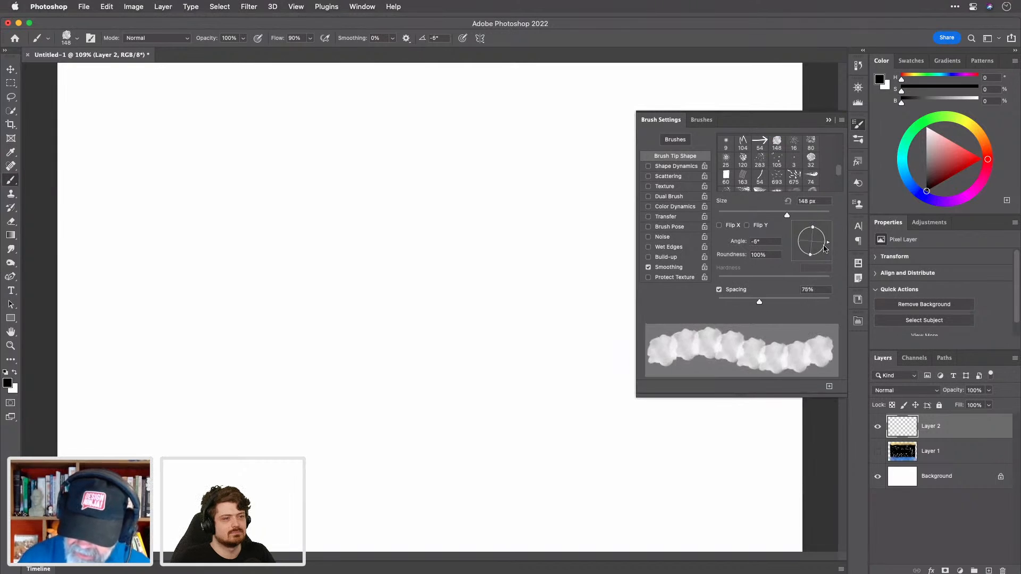
# Step: Enable Shape Dynamics with 28% size jitter, 7% minimum diameter, 22% angle jitter and a slight roundness jitter
pyautogui.click(676, 168)
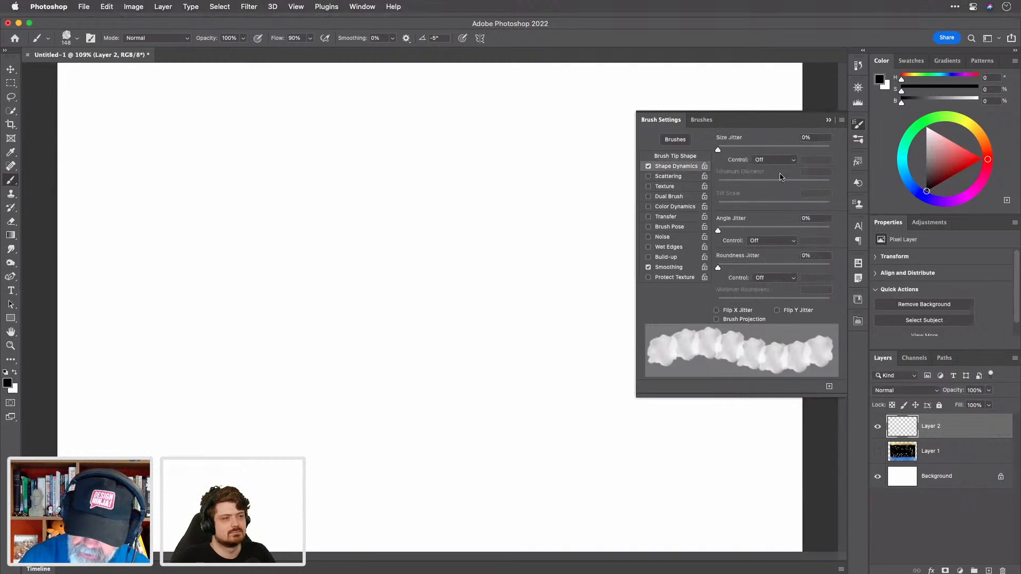
pyautogui.moveTo(725, 151); pyautogui.dragTo(750, 150)
pyautogui.moveTo(725, 188); pyautogui.dragTo(726, 189)
pyautogui.moveTo(739, 230); pyautogui.dragTo(743, 233)
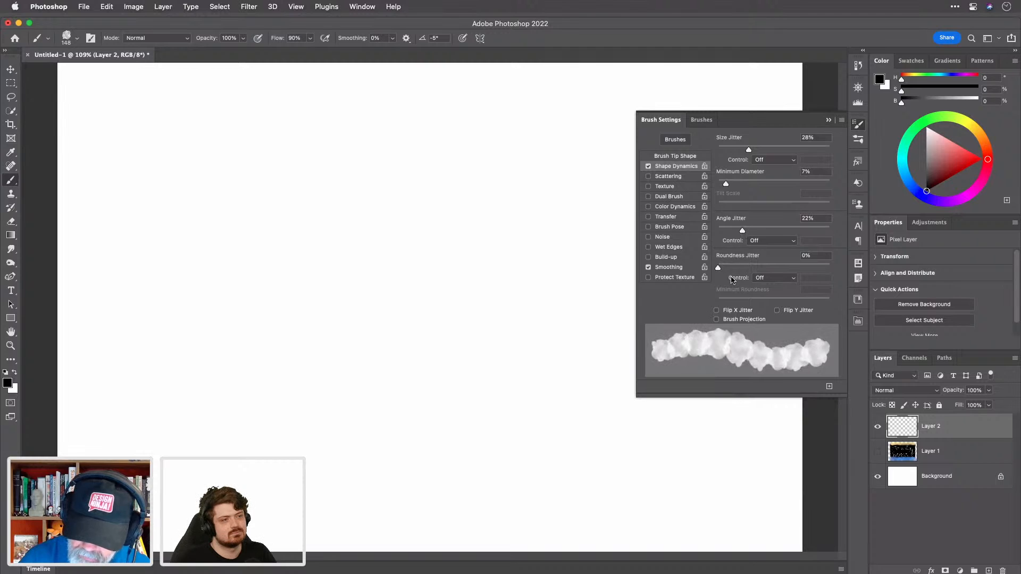
pyautogui.moveTo(719, 267); pyautogui.dragTo(730, 270)
# Step: Enable Scattering at 48% on both axes with a count of 2
pyautogui.click(671, 178)
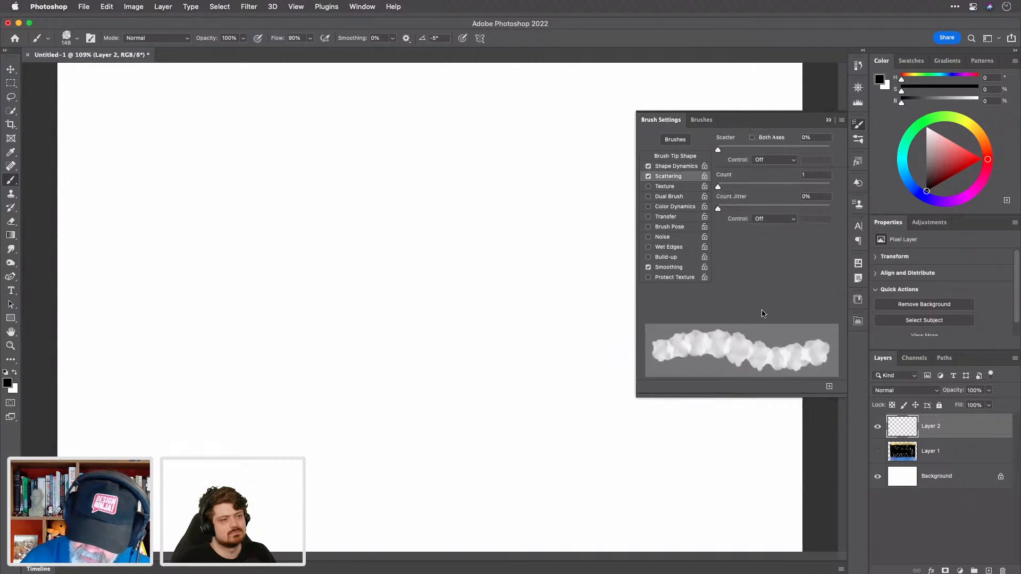
pyautogui.moveTo(719, 150); pyautogui.dragTo(724, 154)
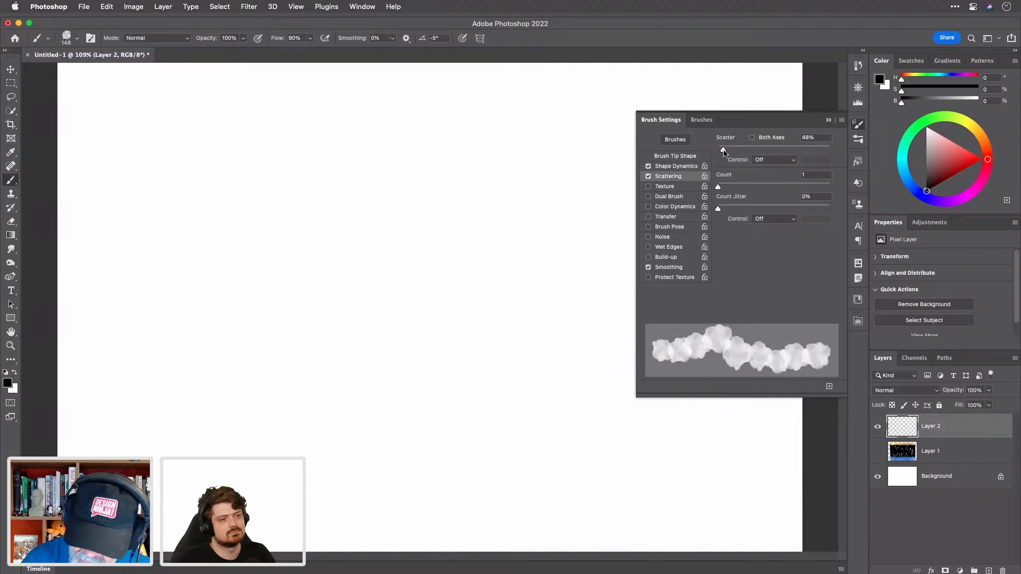
pyautogui.click(761, 139)
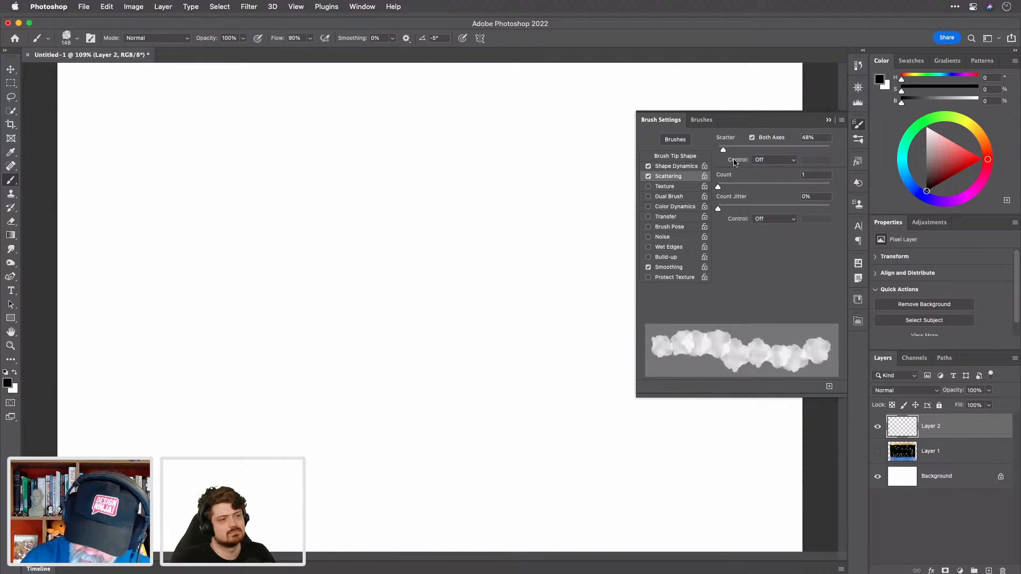
pyautogui.moveTo(722, 187); pyautogui.dragTo(727, 189)
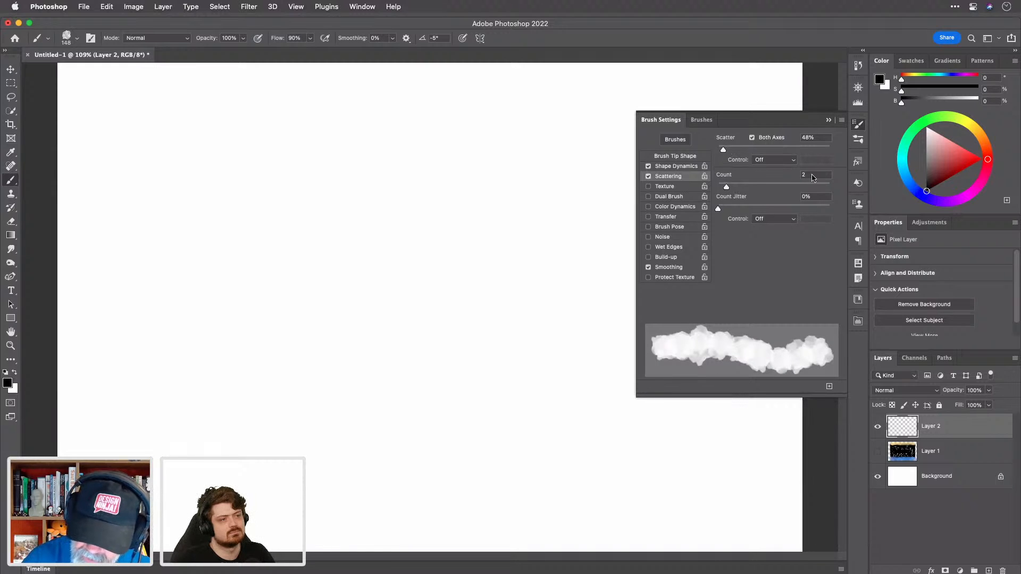
# Step: Paint a large black test patch on Layer 2, then reduce the brush size to 42 px and paint a smaller patch below it
pyautogui.moveTo(205, 234)
pyautogui.mouseDown()
pyautogui.moveTo(286, 255)
pyautogui.moveTo(312, 237)
pyautogui.moveTo(349, 259)
pyautogui.moveTo(374, 234)
pyautogui.moveTo(413, 257)
pyautogui.moveTo(440, 234)
pyautogui.moveTo(490, 259)
pyautogui.moveTo(498, 288)
pyautogui.moveTo(421, 269)
pyautogui.moveTo(220, 281)
pyautogui.moveTo(224, 304)
pyautogui.moveTo(392, 322)
pyautogui.moveTo(441, 297)
pyautogui.mouseUp()
pyautogui.click(674, 157)
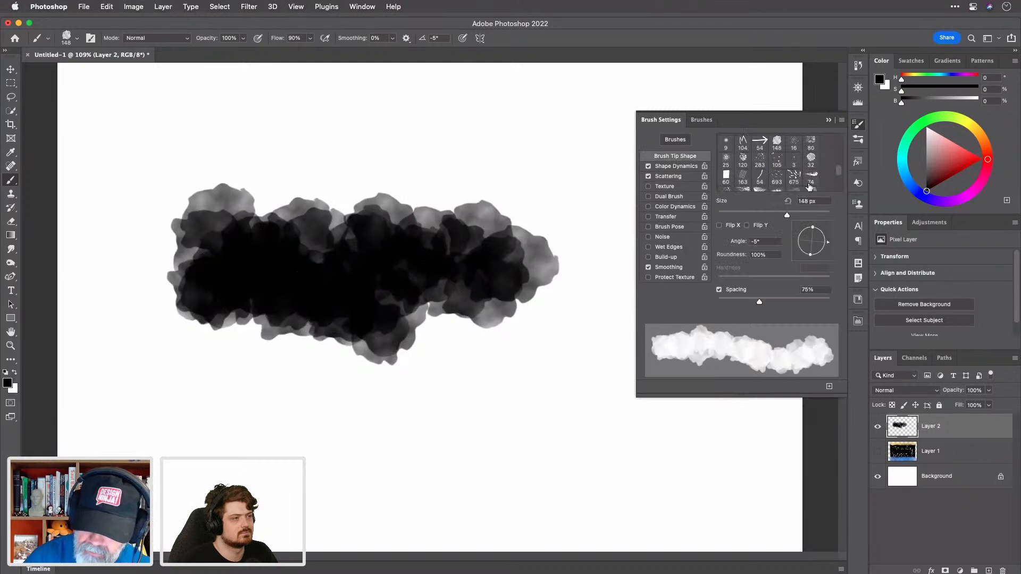
pyautogui.moveTo(787, 216); pyautogui.dragTo(741, 218)
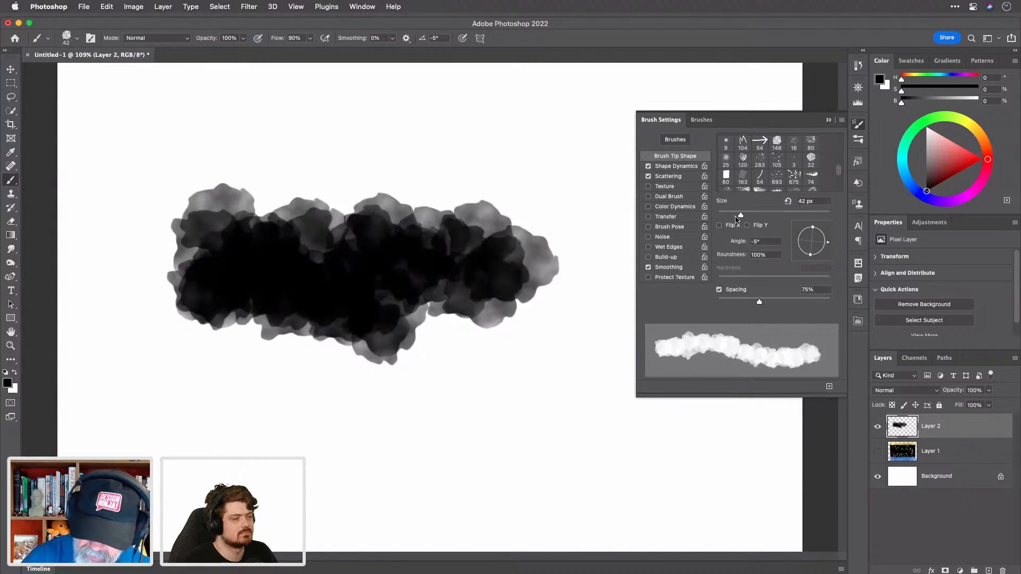
pyautogui.moveTo(333, 406)
pyautogui.mouseDown()
pyautogui.moveTo(357, 420)
pyautogui.moveTo(425, 397)
pyautogui.moveTo(464, 419)
pyautogui.moveTo(447, 398)
pyautogui.moveTo(448, 416)
pyautogui.moveTo(481, 354)
pyautogui.moveTo(503, 377)
pyautogui.moveTo(494, 431)
pyautogui.moveTo(494, 353)
pyautogui.moveTo(518, 416)
pyautogui.moveTo(537, 354)
pyautogui.moveTo(515, 333)
pyautogui.moveTo(532, 328)
pyautogui.moveTo(559, 375)
pyautogui.mouseUp()
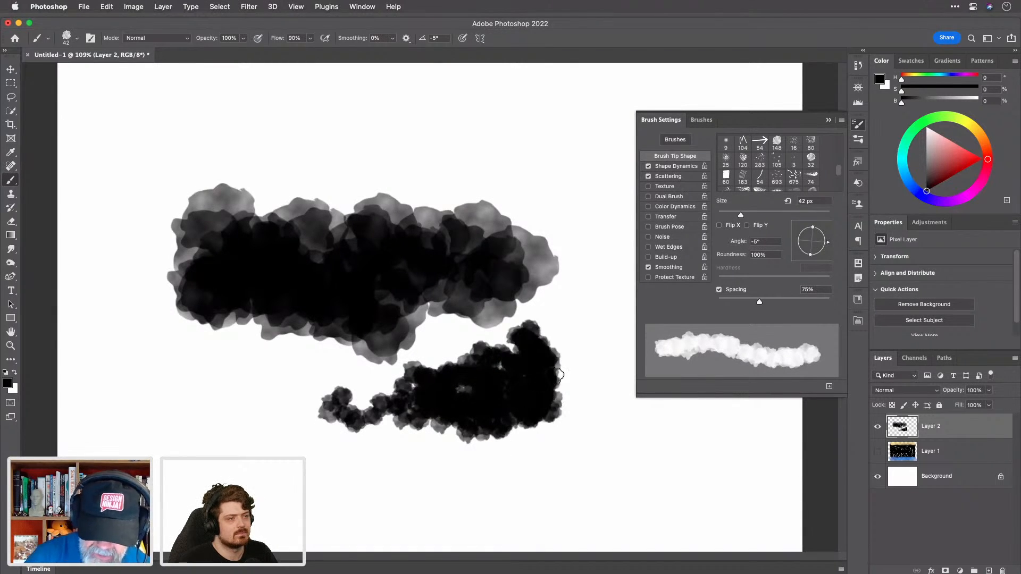
# Step: Replace the test layer with an empty one and paint black test strokes at full and 30% opacity
pyautogui.press('super+z')
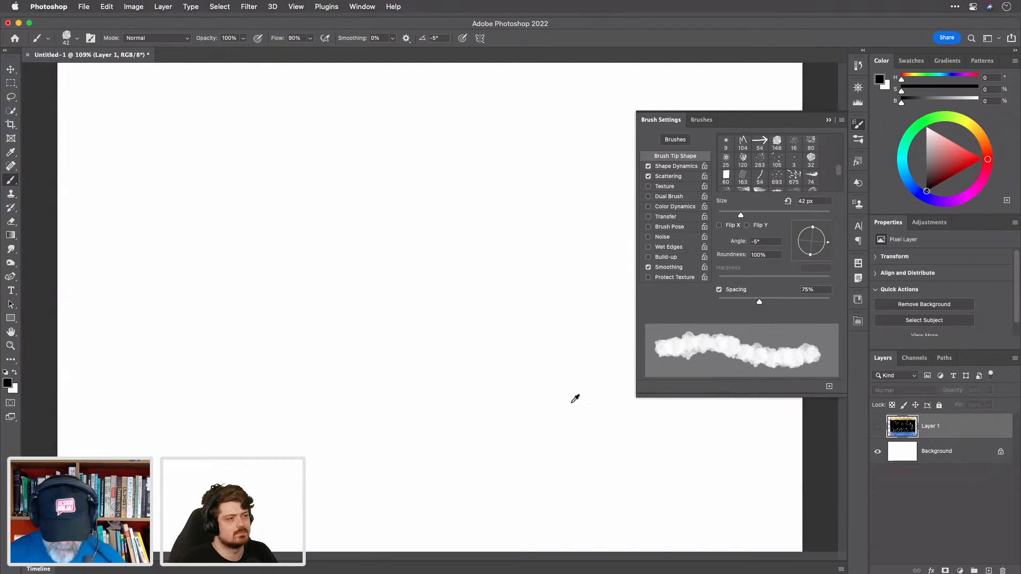
pyautogui.moveTo(149, 130); pyautogui.dragTo(437, 123)
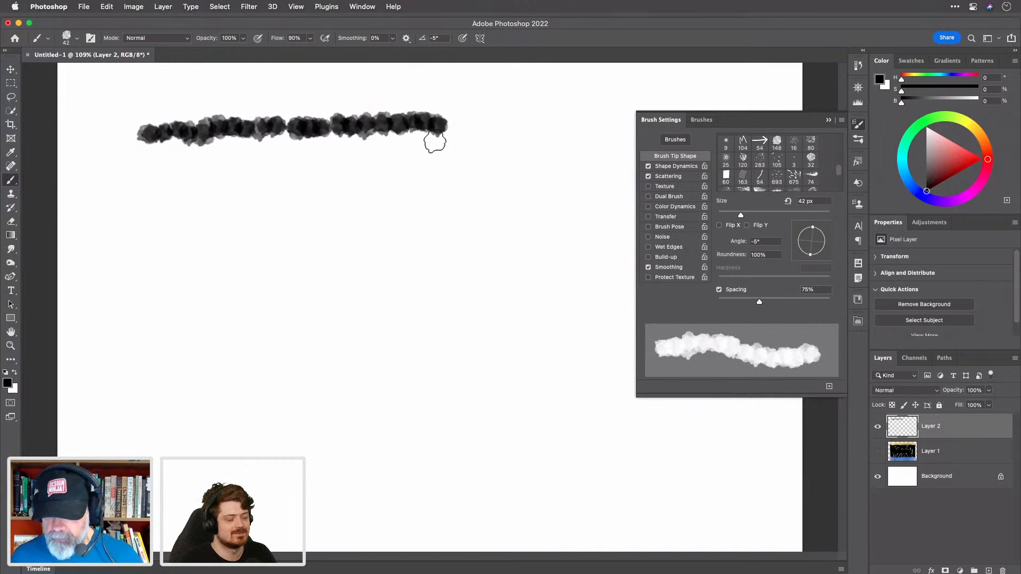
pyautogui.press('3')
pyautogui.moveTo(300, 223)
pyautogui.mouseDown()
pyautogui.moveTo(364, 205)
pyautogui.moveTo(376, 215)
pyautogui.moveTo(324, 230)
pyautogui.moveTo(366, 237)
pyautogui.moveTo(363, 222)
pyautogui.moveTo(384, 271)
pyautogui.moveTo(376, 226)
pyautogui.moveTo(388, 212)
pyautogui.moveTo(401, 225)
pyautogui.moveTo(408, 215)
pyautogui.moveTo(398, 250)
pyautogui.mouseUp()
pyautogui.press('0')
pyautogui.moveTo(210, 313)
pyautogui.mouseDown()
pyautogui.moveTo(363, 321)
pyautogui.moveTo(456, 314)
pyautogui.mouseUp()
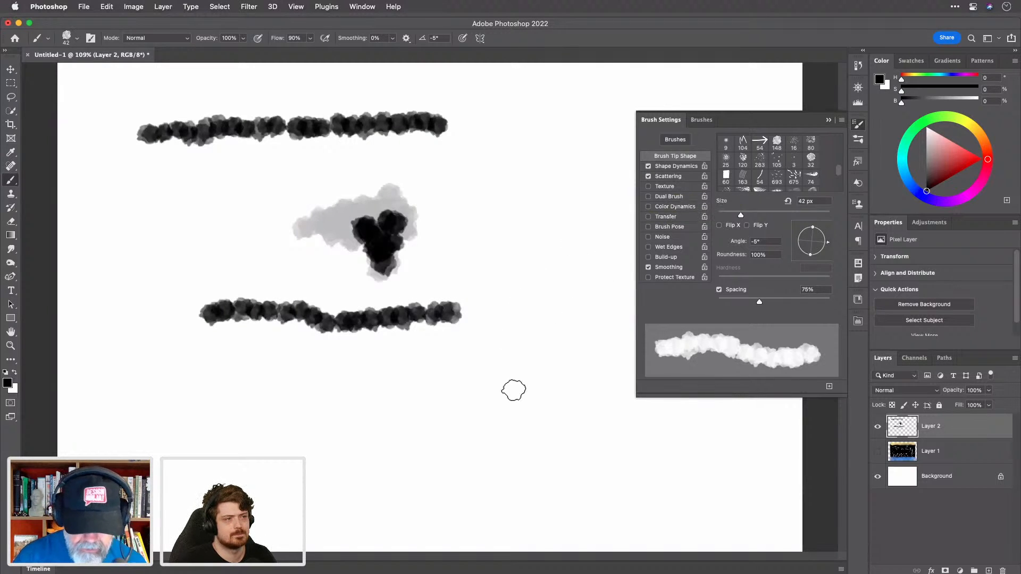
# Step: Paint a bright cyan patch (H 182, S 69, B 91) and a paler cyan patch (H 182, S 39, B 89) beside the black strokes
pyautogui.moveTo(943, 160); pyautogui.dragTo(955, 146)
pyautogui.moveTo(904, 169)
pyautogui.mouseDown()
pyautogui.moveTo(901, 160)
pyautogui.moveTo(961, 153)
pyautogui.mouseUp()
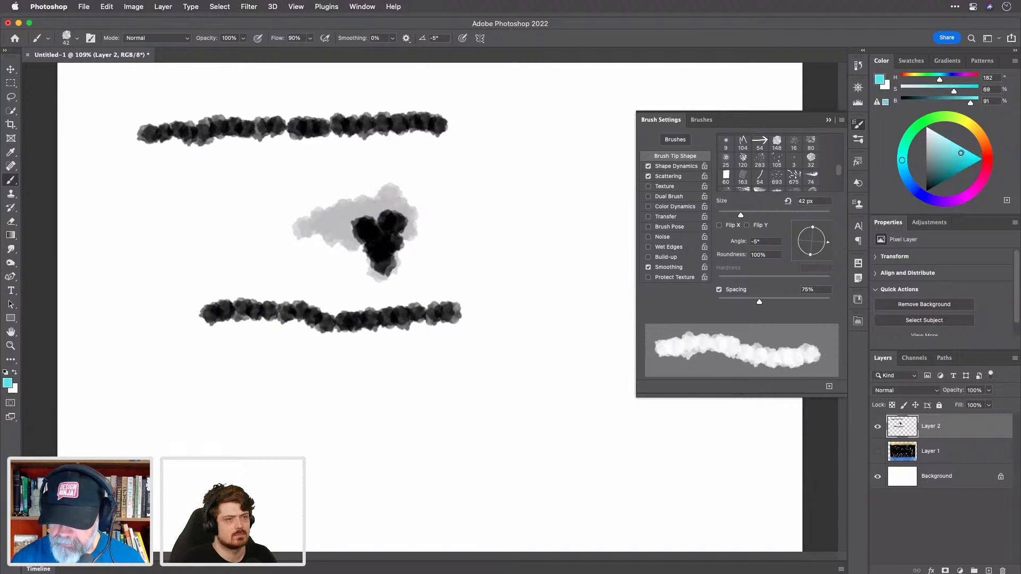
pyautogui.moveTo(438, 266)
pyautogui.mouseDown()
pyautogui.moveTo(458, 262)
pyautogui.moveTo(511, 285)
pyautogui.moveTo(538, 271)
pyautogui.moveTo(553, 319)
pyautogui.mouseUp()
pyautogui.moveTo(961, 153); pyautogui.dragTo(945, 145)
pyautogui.moveTo(544, 196)
pyautogui.mouseDown()
pyautogui.moveTo(560, 210)
pyautogui.moveTo(578, 264)
pyautogui.moveTo(585, 189)
pyautogui.moveTo(563, 192)
pyautogui.moveTo(598, 252)
pyautogui.moveTo(604, 161)
pyautogui.moveTo(625, 232)
pyautogui.mouseUp()
# Step: Enable the brush Texture with 22% scale and brightness 49, testing it with pale cyan strokes over the existing patch
pyautogui.click(673, 187)
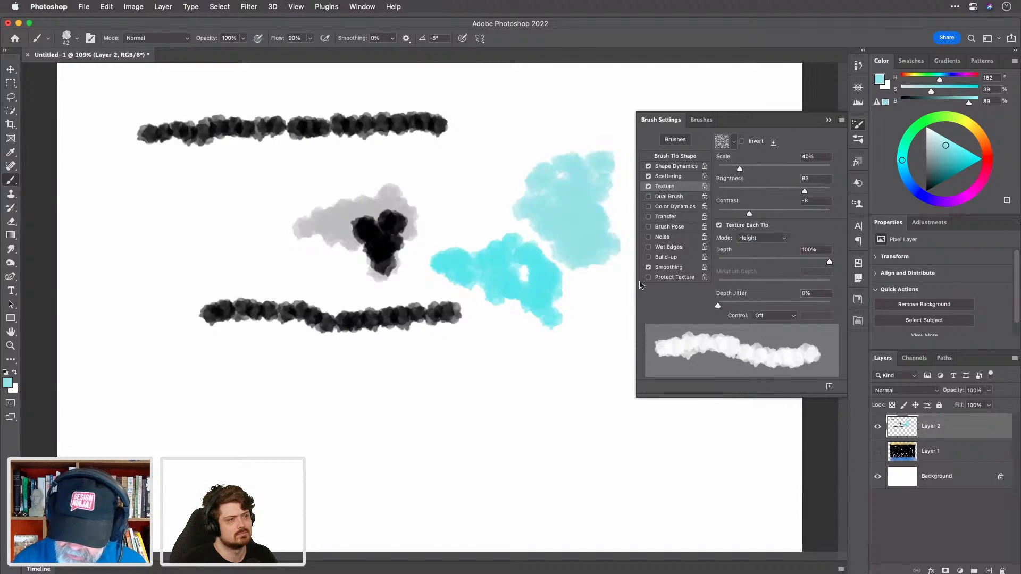
pyautogui.moveTo(583, 232)
pyautogui.mouseDown()
pyautogui.moveTo(574, 282)
pyautogui.moveTo(590, 311)
pyautogui.mouseUp()
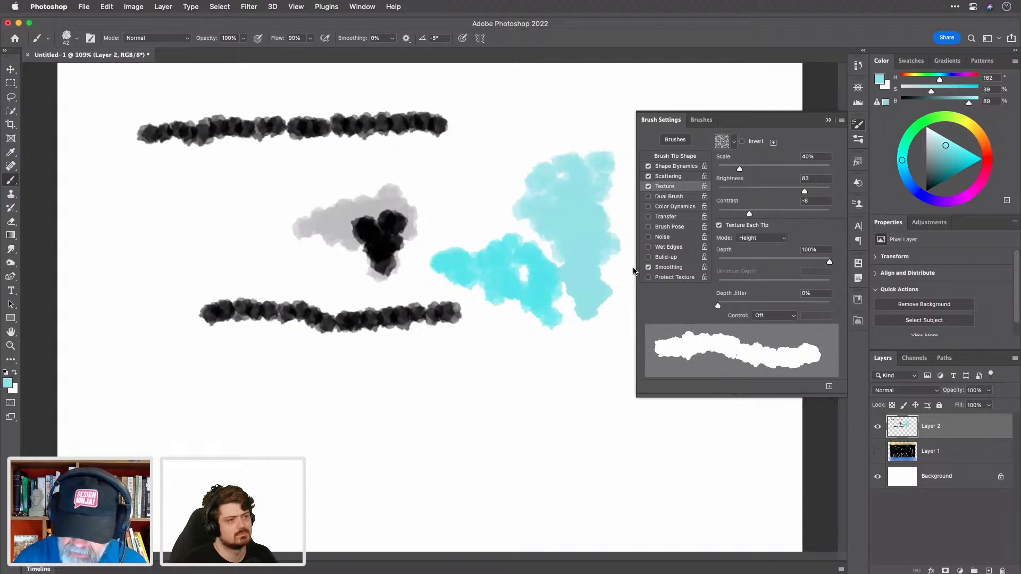
pyautogui.moveTo(741, 171)
pyautogui.mouseDown()
pyautogui.moveTo(788, 173)
pyautogui.moveTo(730, 175)
pyautogui.mouseUp()
pyautogui.moveTo(805, 193)
pyautogui.mouseDown()
pyautogui.moveTo(745, 199)
pyautogui.moveTo(792, 194)
pyautogui.mouseUp()
pyautogui.moveTo(523, 212)
pyautogui.mouseDown()
pyautogui.moveTo(546, 252)
pyautogui.moveTo(570, 233)
pyautogui.moveTo(576, 326)
pyautogui.mouseUp()
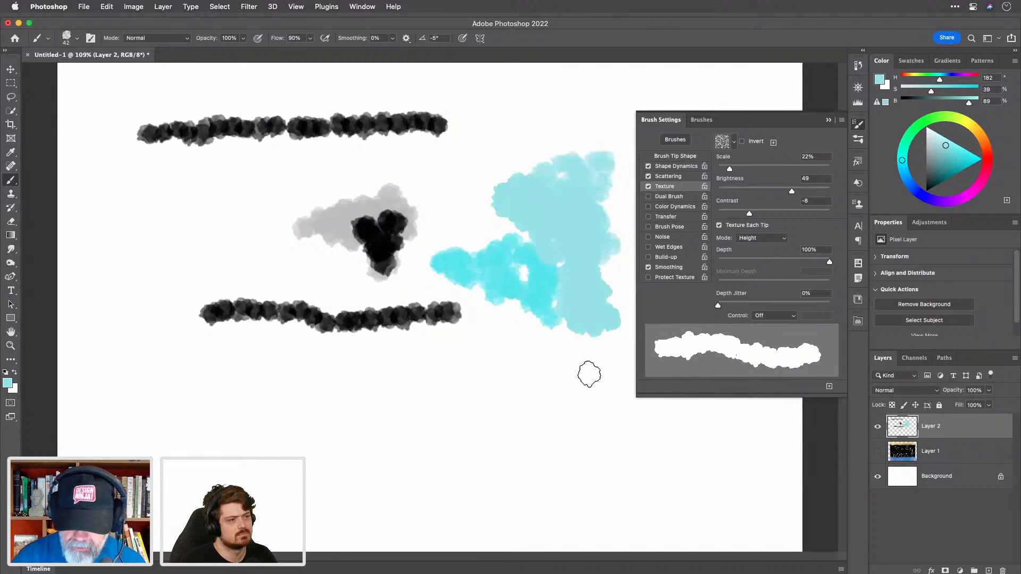
# Step: Paint over the cyan in dark teal (H 182, S 33, B 39), then set the texture depth to 13% and paint a patch below
pyautogui.moveTo(937, 161); pyautogui.dragTo(933, 170)
pyautogui.moveTo(485, 206)
pyautogui.mouseDown()
pyautogui.moveTo(554, 238)
pyautogui.moveTo(554, 280)
pyautogui.moveTo(571, 259)
pyautogui.moveTo(603, 336)
pyautogui.mouseUp()
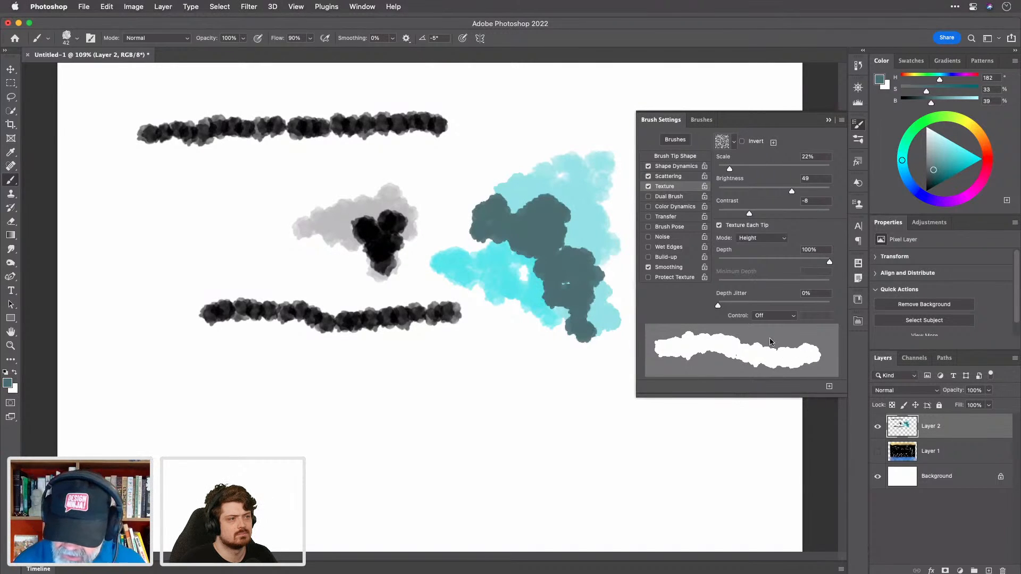
pyautogui.moveTo(829, 262); pyautogui.dragTo(732, 272)
pyautogui.click(412, 414)
pyautogui.moveTo(412, 414)
pyautogui.mouseDown()
pyautogui.moveTo(452, 440)
pyautogui.moveTo(454, 405)
pyautogui.moveTo(480, 456)
pyautogui.moveTo(430, 403)
pyautogui.moveTo(433, 370)
pyautogui.moveTo(452, 420)
pyautogui.moveTo(485, 359)
pyautogui.moveTo(511, 463)
pyautogui.moveTo(489, 406)
pyautogui.moveTo(519, 451)
pyautogui.mouseUp()
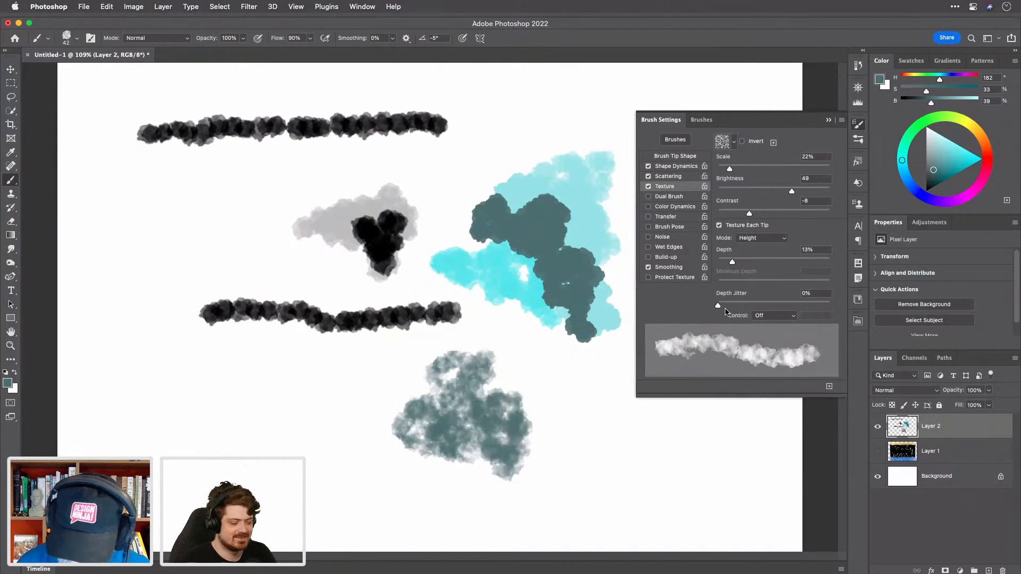
# Step: Set the texture's depth jitter to 31% controlled by Pen Pressure and paint test strokes beside the lower teal patch
pyautogui.moveTo(718, 305); pyautogui.dragTo(750, 306)
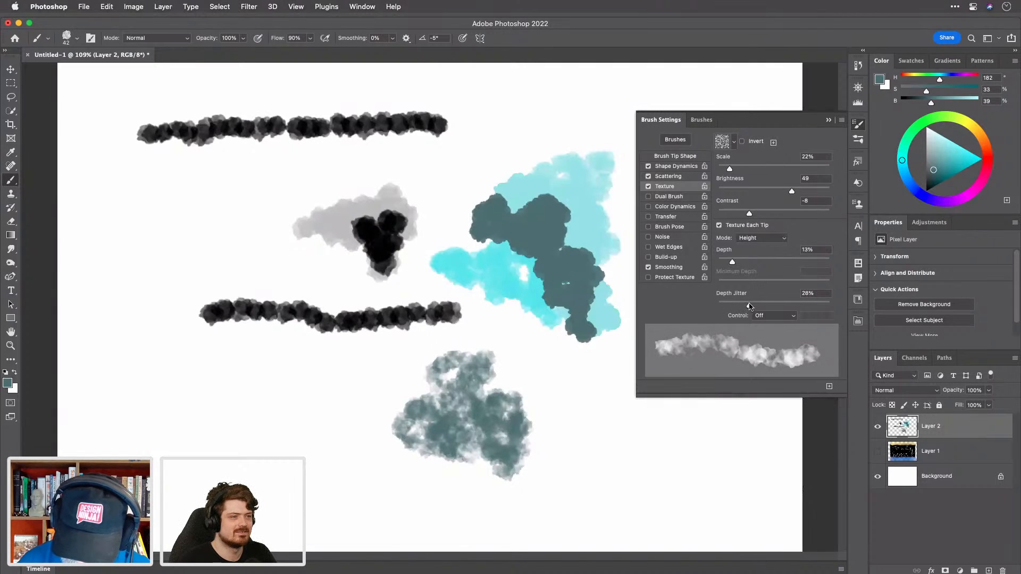
pyautogui.click(782, 315)
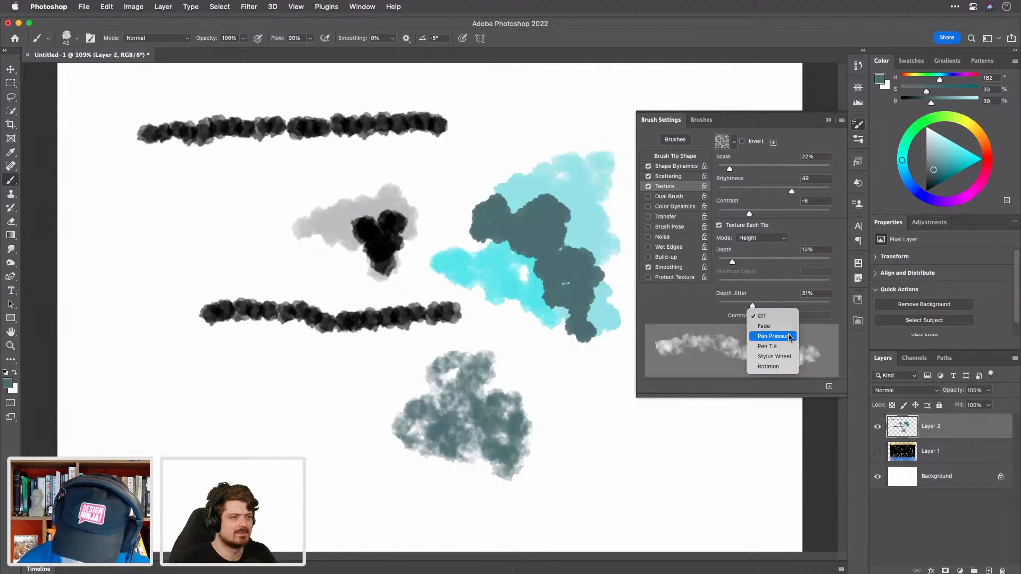
pyautogui.click(782, 335)
pyautogui.moveTo(318, 445)
pyautogui.mouseDown()
pyautogui.moveTo(335, 426)
pyautogui.moveTo(351, 425)
pyautogui.moveTo(369, 404)
pyautogui.moveTo(374, 393)
pyautogui.moveTo(358, 381)
pyautogui.moveTo(375, 370)
pyautogui.moveTo(366, 355)
pyautogui.moveTo(390, 363)
pyautogui.moveTo(377, 465)
pyautogui.moveTo(364, 452)
pyautogui.moveTo(384, 496)
pyautogui.moveTo(399, 498)
pyautogui.moveTo(390, 473)
pyautogui.moveTo(365, 462)
pyautogui.moveTo(361, 385)
pyautogui.moveTo(354, 459)
pyautogui.moveTo(337, 427)
pyautogui.moveTo(368, 470)
pyautogui.moveTo(369, 441)
pyautogui.moveTo(371, 473)
pyautogui.moveTo(473, 516)
pyautogui.mouseUp()
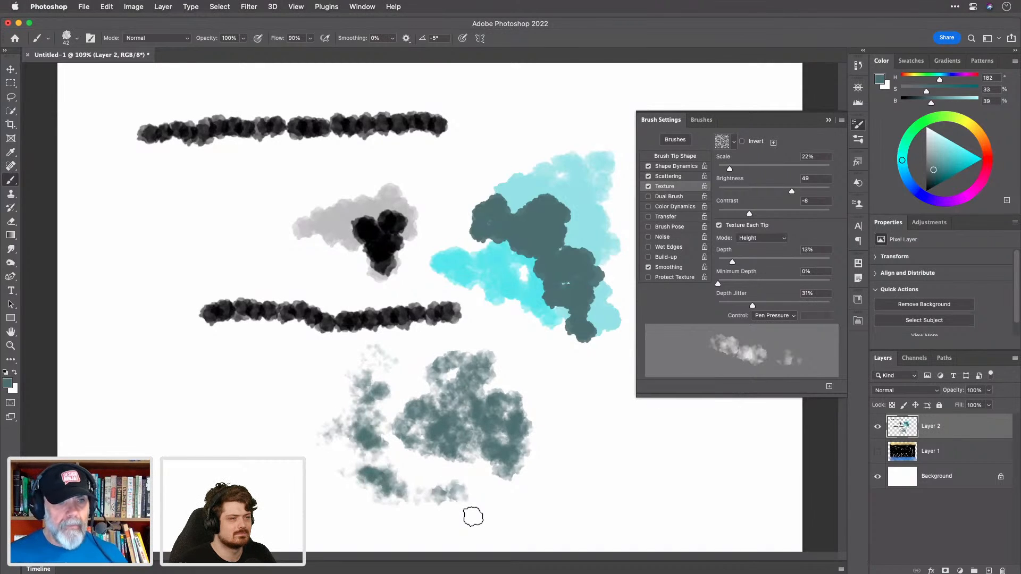
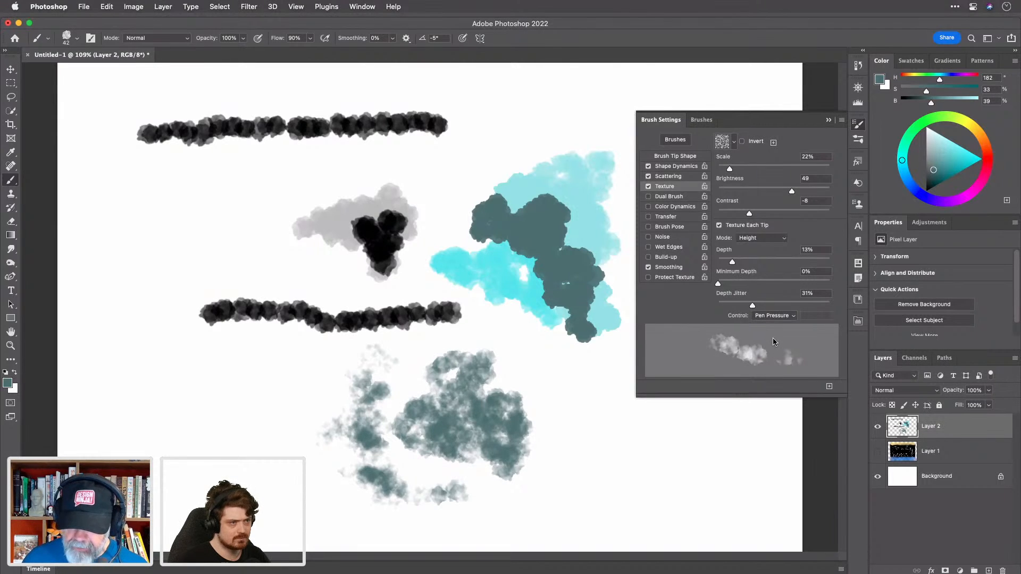
# Step: Delete the layer with the test strokes and add a new empty layer above Layer 1
pyautogui.press('BackSpace')
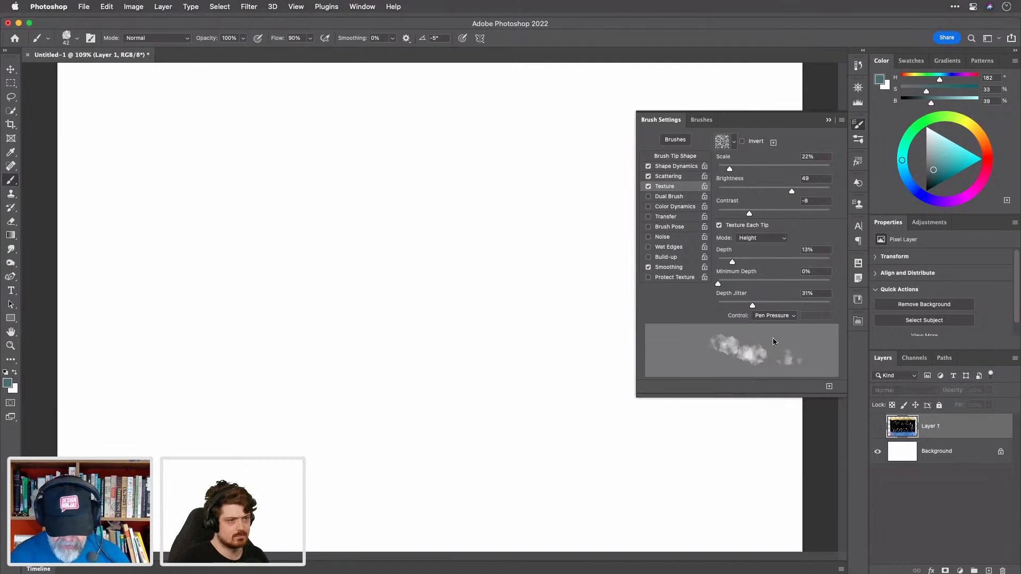
pyautogui.press('super+alt+shift+n')
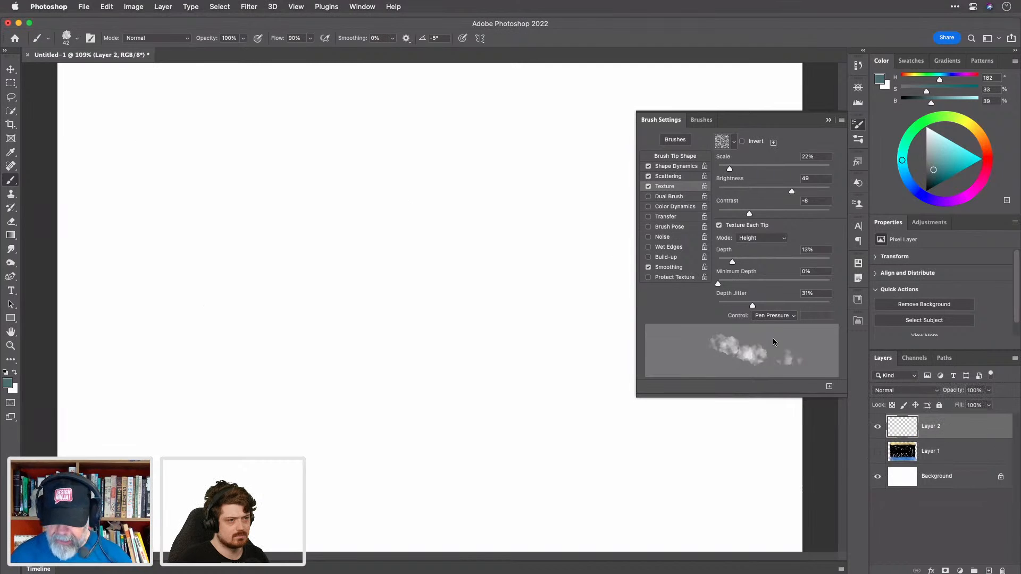
# Step: Enable Dual Brush with the 296 px "ktw drag clean" tip as the second brush and view its blend mode choices
pyautogui.click(665, 197)
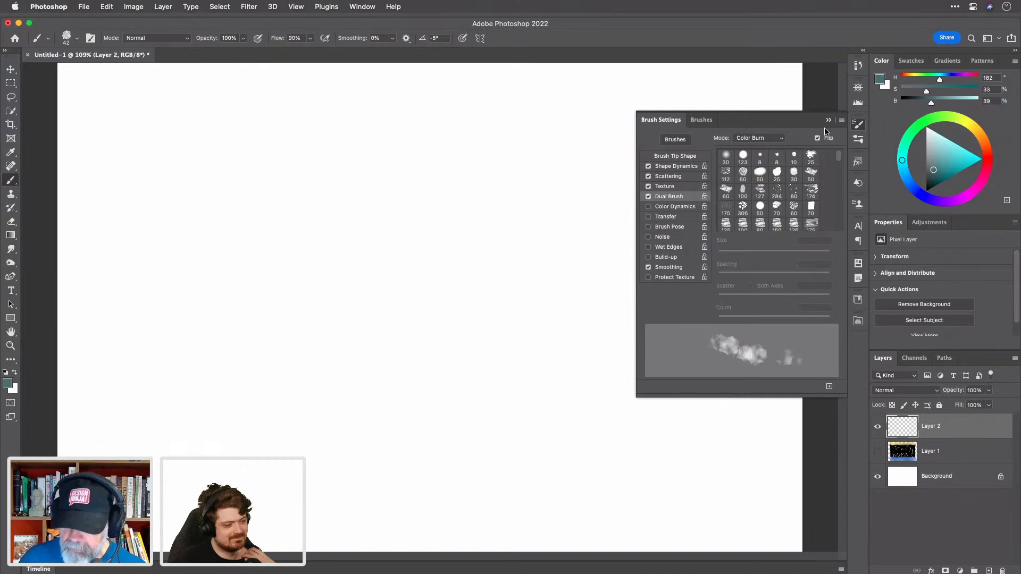
pyautogui.scroll(-10, 799, 194)
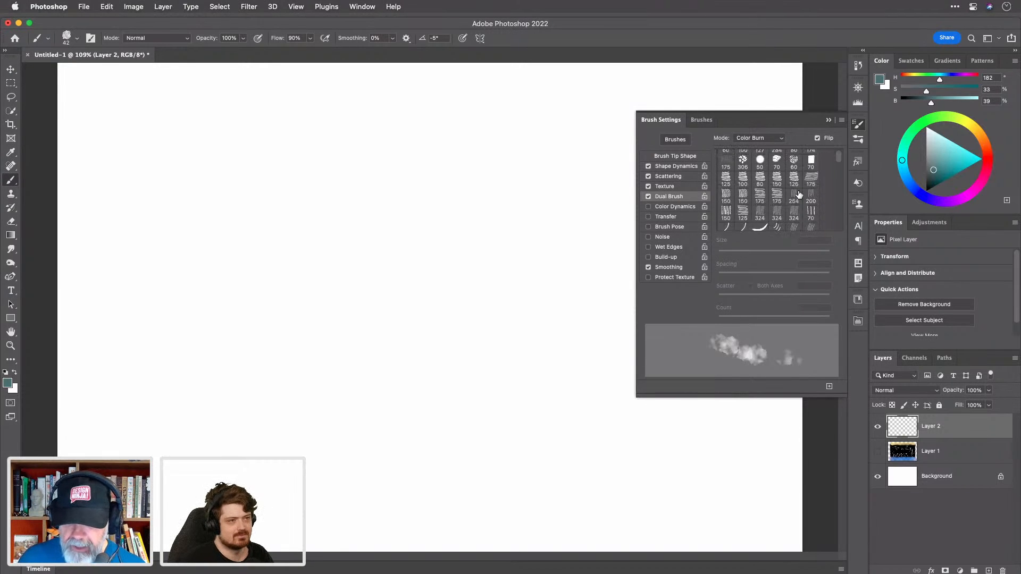
pyautogui.scroll(-10, 799, 194)
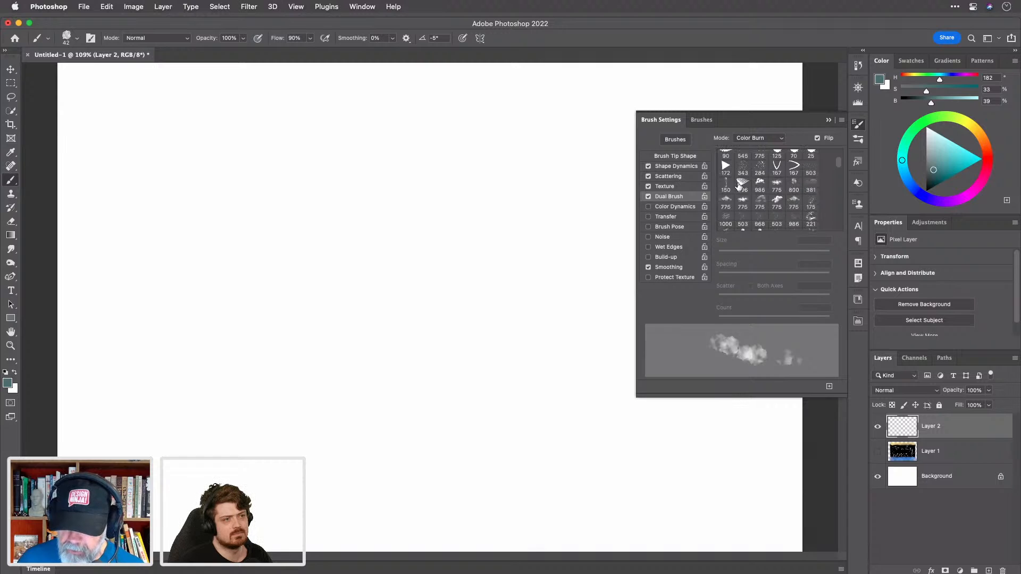
pyautogui.click(741, 185)
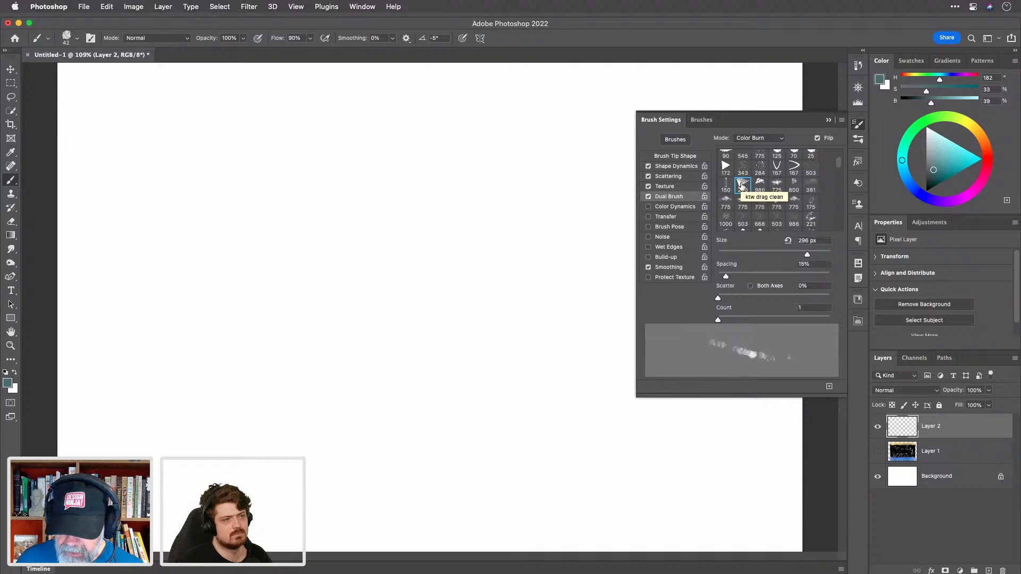
pyautogui.click(781, 139)
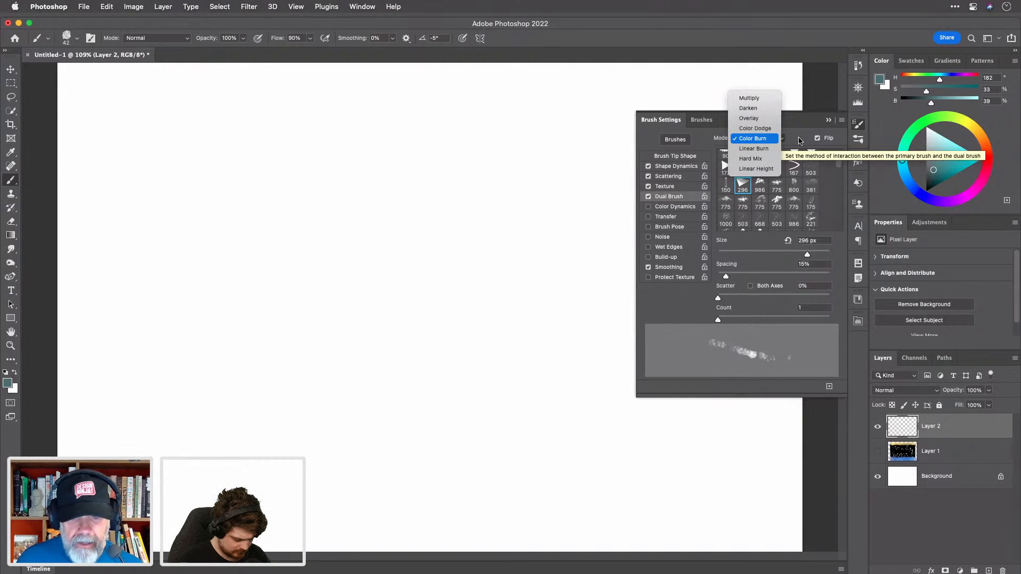
pyautogui.click(799, 140)
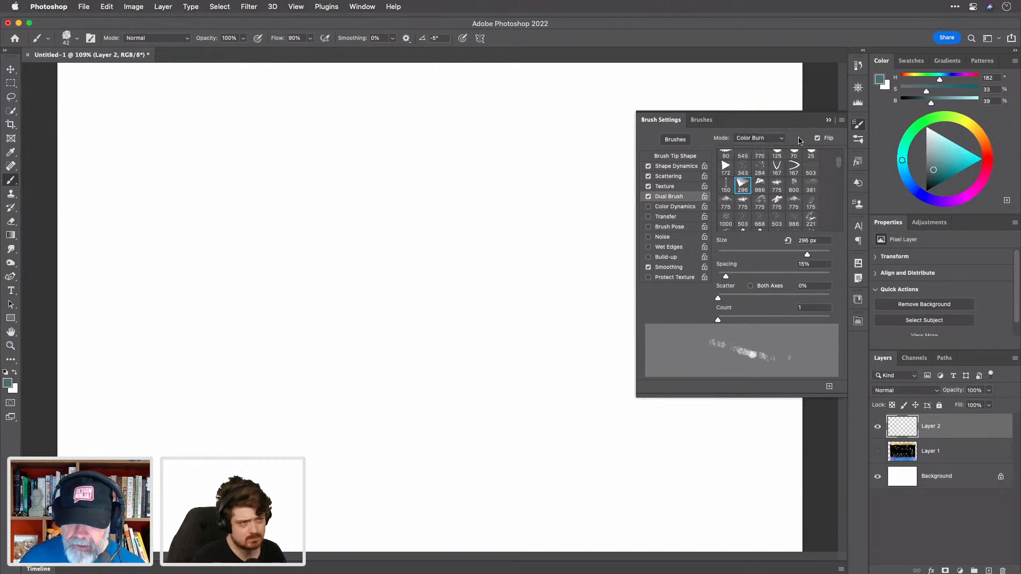
# Step: Paint a dark teal test stroke with the dual brush, then turn Texture off and paint a second patch below it
pyautogui.moveTo(211, 215)
pyautogui.mouseDown()
pyautogui.moveTo(367, 206)
pyautogui.moveTo(281, 222)
pyautogui.moveTo(381, 220)
pyautogui.moveTo(221, 232)
pyautogui.moveTo(448, 227)
pyautogui.moveTo(222, 242)
pyautogui.moveTo(427, 236)
pyautogui.moveTo(271, 247)
pyautogui.moveTo(392, 245)
pyautogui.mouseUp()
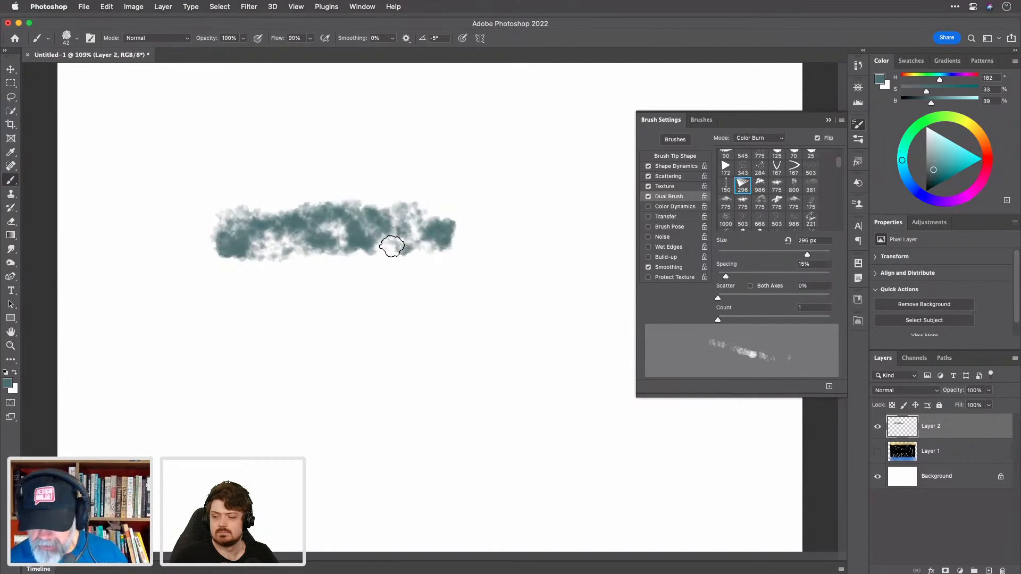
pyautogui.click(648, 186)
pyautogui.moveTo(320, 309)
pyautogui.mouseDown()
pyautogui.moveTo(419, 301)
pyautogui.moveTo(355, 321)
pyautogui.moveTo(453, 318)
pyautogui.moveTo(368, 332)
pyautogui.moveTo(439, 332)
pyautogui.moveTo(360, 343)
pyautogui.moveTo(440, 335)
pyautogui.mouseUp()
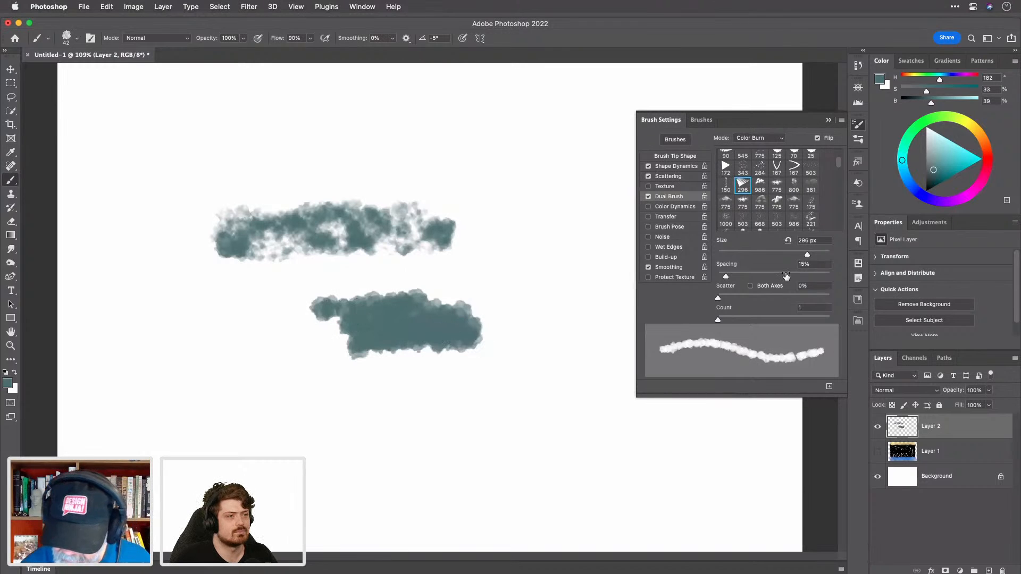
# Step: Set the second brush's spacing to 65%, then switch it to the 150 px "crosshatch ktw 10" tip and paint test strokes around the teal patches
pyautogui.moveTo(726, 276); pyautogui.dragTo(754, 278)
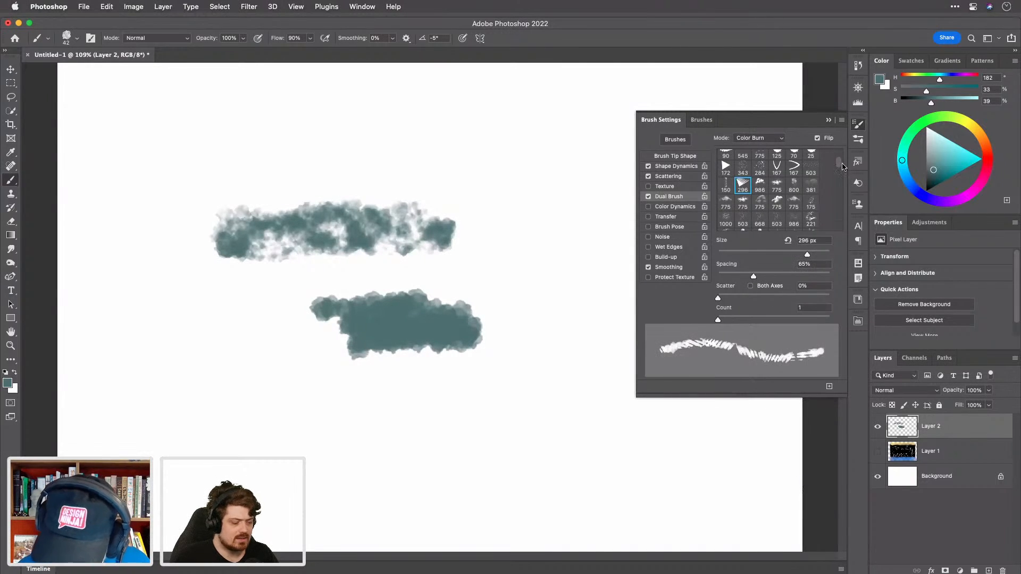
pyautogui.scroll(-10, 760, 191)
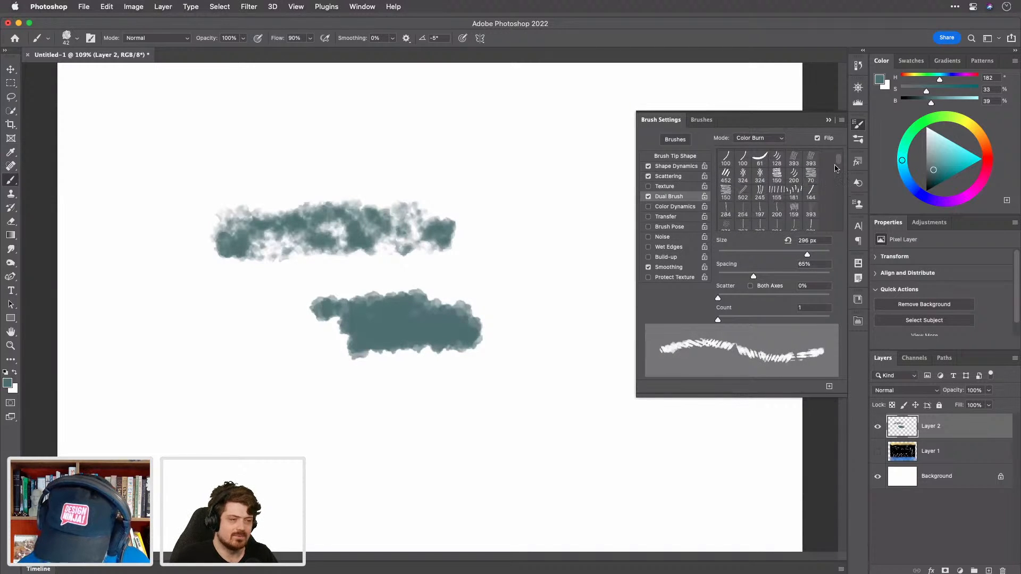
pyautogui.scroll(10, 841, 170)
pyautogui.scroll(-3, 840, 159)
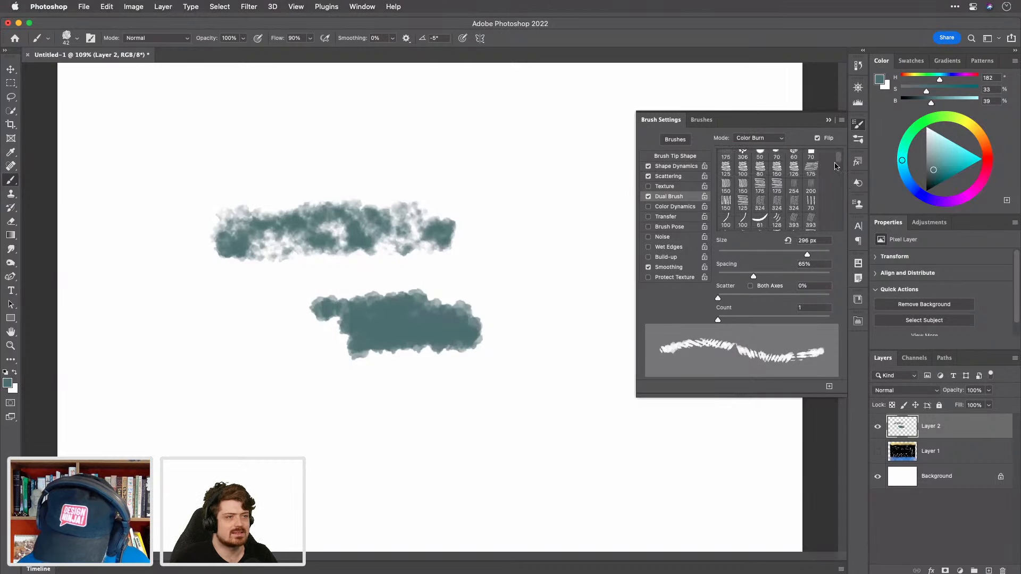
pyautogui.click(726, 203)
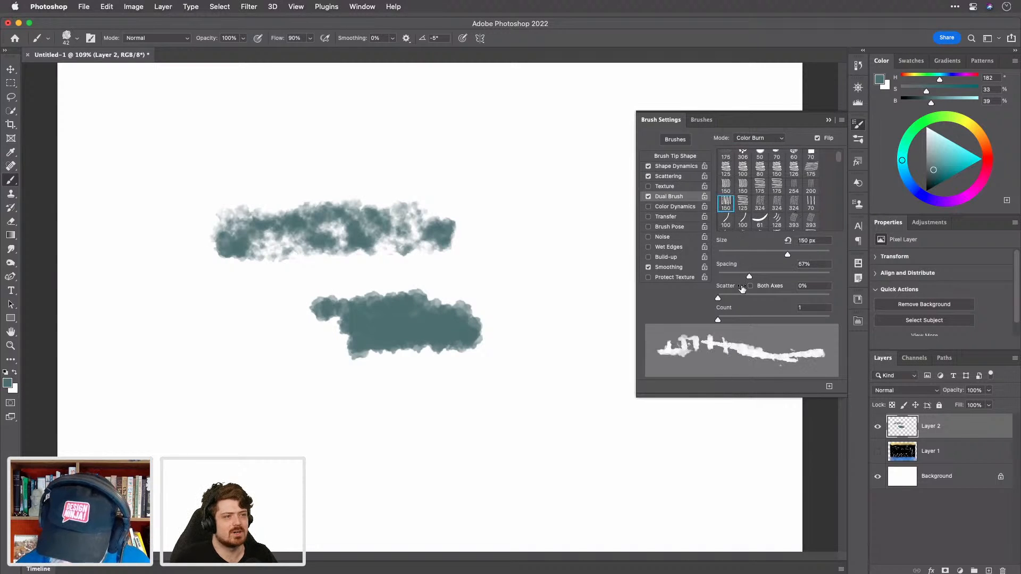
pyautogui.moveTo(220, 426)
pyautogui.mouseDown()
pyautogui.moveTo(410, 431)
pyautogui.moveTo(535, 414)
pyautogui.moveTo(393, 445)
pyautogui.moveTo(267, 445)
pyautogui.moveTo(459, 440)
pyautogui.moveTo(484, 448)
pyautogui.moveTo(307, 458)
pyautogui.mouseUp()
pyautogui.moveTo(199, 334)
pyautogui.mouseDown()
pyautogui.moveTo(216, 321)
pyautogui.moveTo(228, 335)
pyautogui.moveTo(267, 330)
pyautogui.moveTo(294, 279)
pyautogui.moveTo(444, 273)
pyautogui.moveTo(496, 220)
pyautogui.mouseUp()
# Step: Set the dual brush blend mode to Darken and undo the test strokes until Layer 2 is empty
pyautogui.click(779, 138)
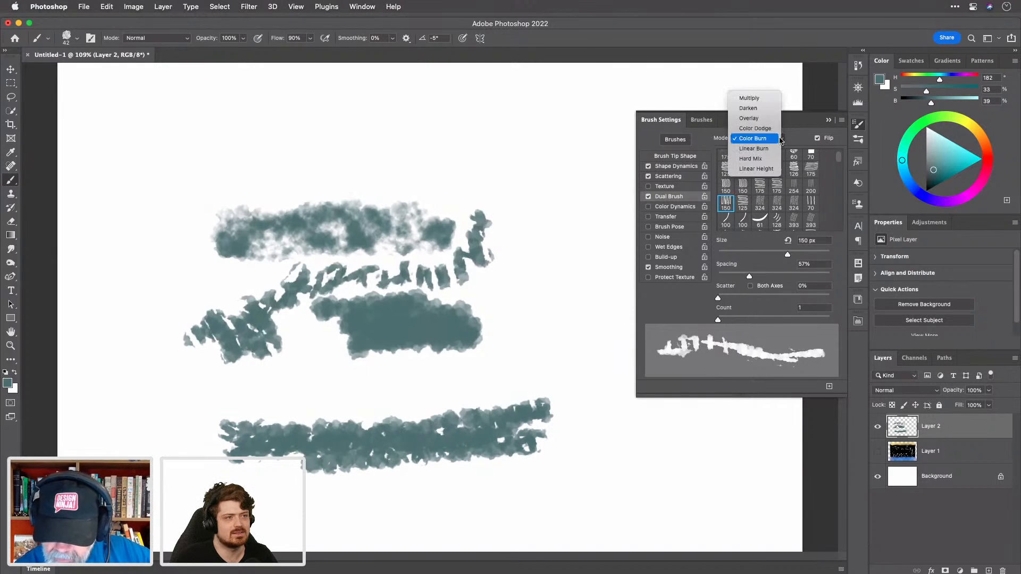
pyautogui.click(774, 108)
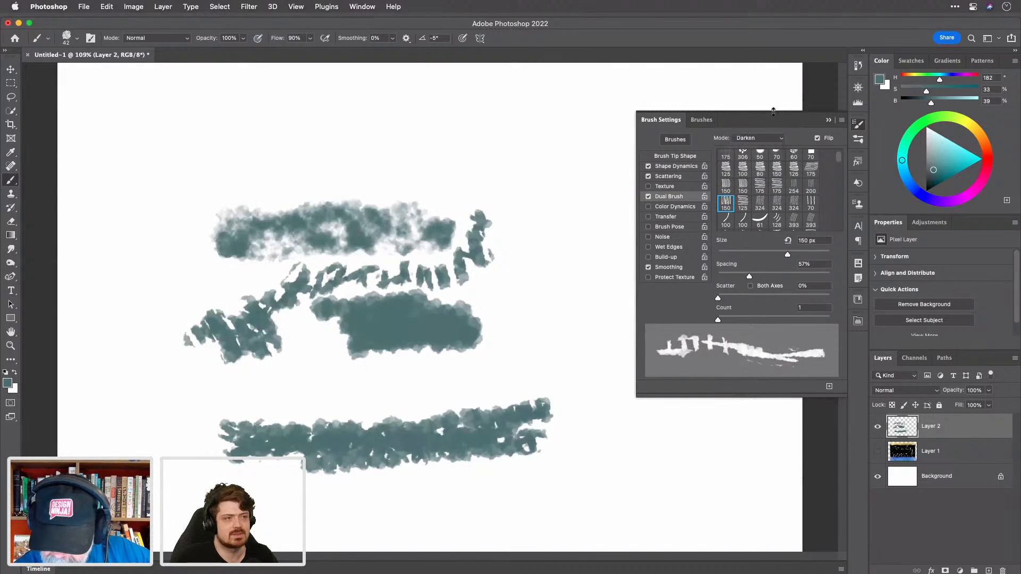
pyautogui.moveTo(273, 387)
pyautogui.mouseDown()
pyautogui.moveTo(322, 407)
pyautogui.moveTo(380, 389)
pyautogui.moveTo(409, 388)
pyautogui.moveTo(417, 399)
pyautogui.moveTo(319, 369)
pyautogui.moveTo(300, 374)
pyautogui.moveTo(318, 340)
pyautogui.moveTo(282, 330)
pyautogui.moveTo(306, 387)
pyautogui.mouseUp()
pyautogui.press('super+z')
pyautogui.press('super+z')
pyautogui.press('super+z')
pyautogui.press('super+z')
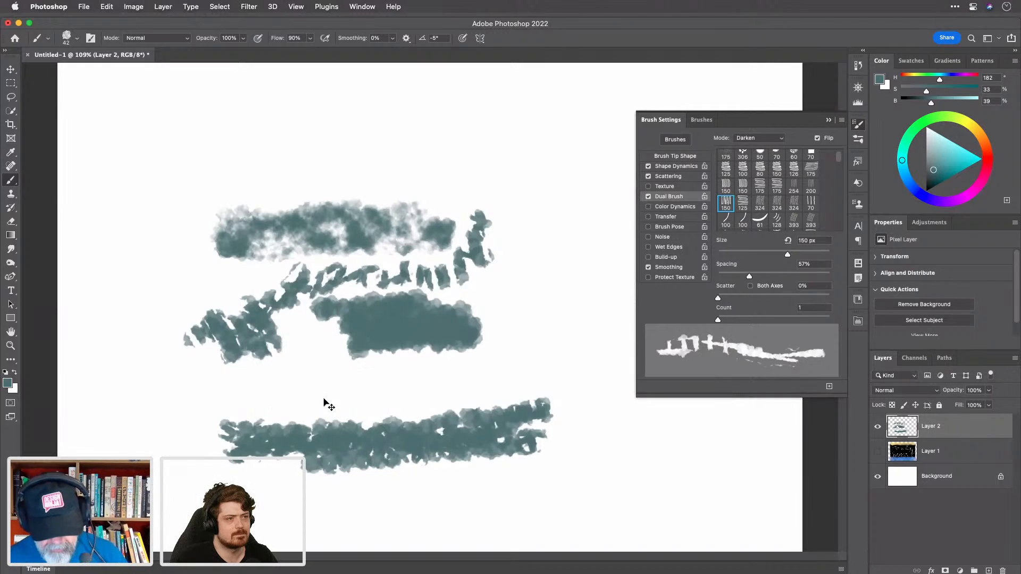
pyautogui.press('super+z')
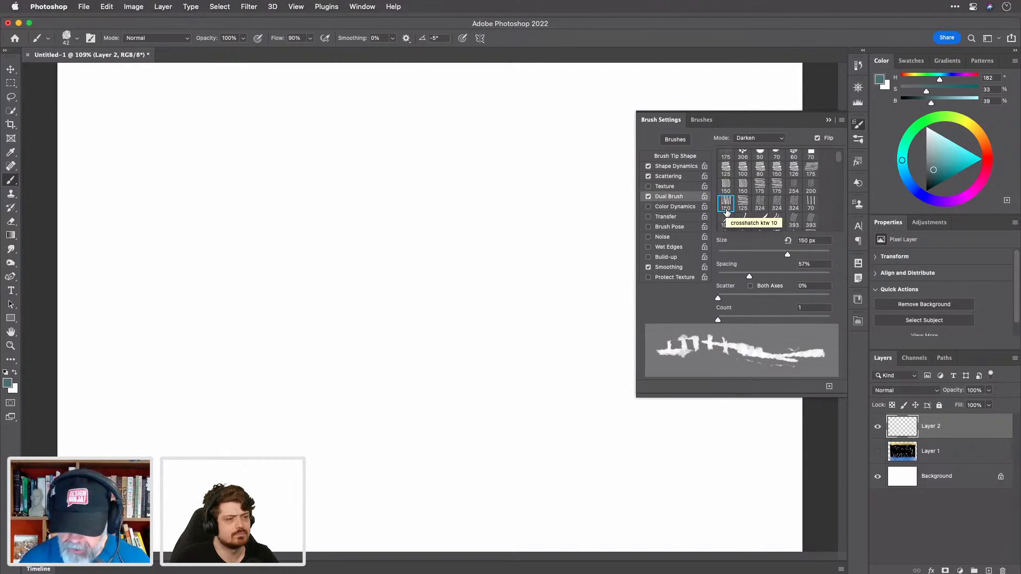
# Step: Set the second brush to 76 px with 79% spacing and 86% scatter, and paint teal strokes without and with Texture enabled
pyautogui.moveTo(750, 278)
pyautogui.mouseDown()
pyautogui.moveTo(730, 283)
pyautogui.moveTo(753, 286)
pyautogui.mouseUp()
pyautogui.moveTo(787, 256)
pyautogui.mouseDown()
pyautogui.moveTo(753, 257)
pyautogui.moveTo(762, 257)
pyautogui.moveTo(762, 278)
pyautogui.moveTo(726, 300)
pyautogui.moveTo(720, 320)
pyautogui.mouseUp()
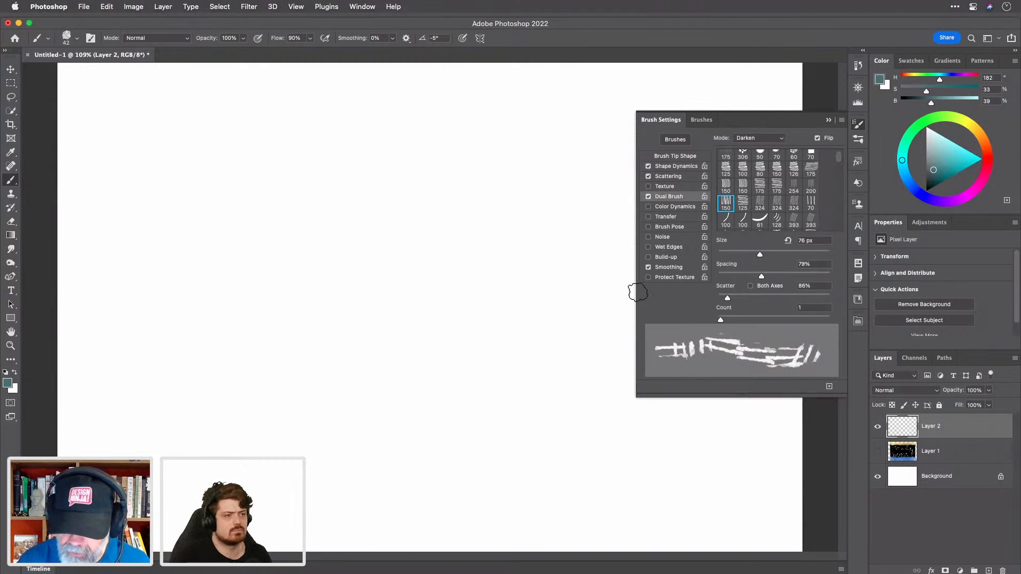
pyautogui.moveTo(236, 204)
pyautogui.mouseDown()
pyautogui.moveTo(403, 209)
pyautogui.moveTo(483, 175)
pyautogui.moveTo(575, 223)
pyautogui.moveTo(472, 190)
pyautogui.moveTo(399, 212)
pyautogui.moveTo(298, 211)
pyautogui.mouseUp()
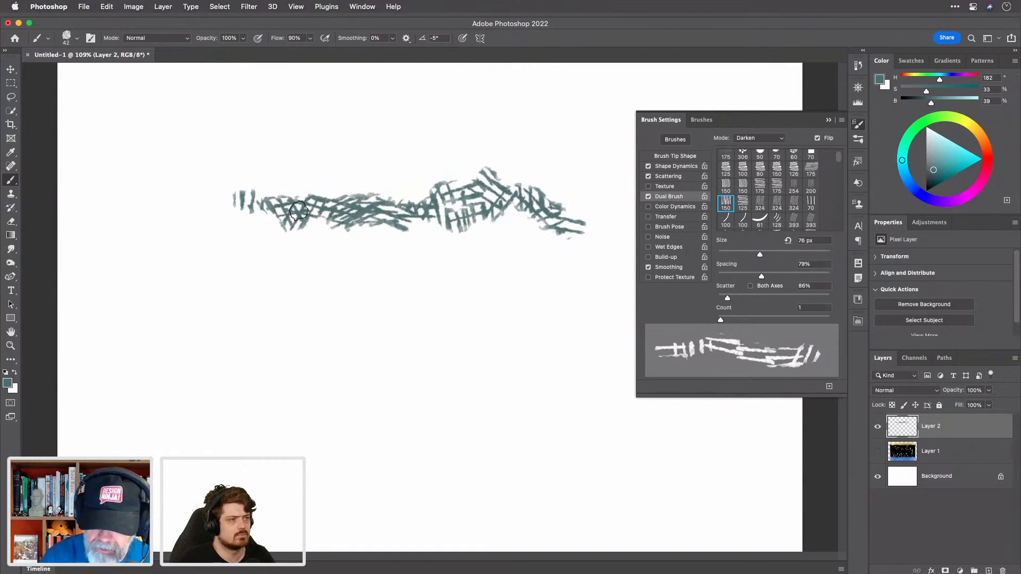
pyautogui.click(649, 187)
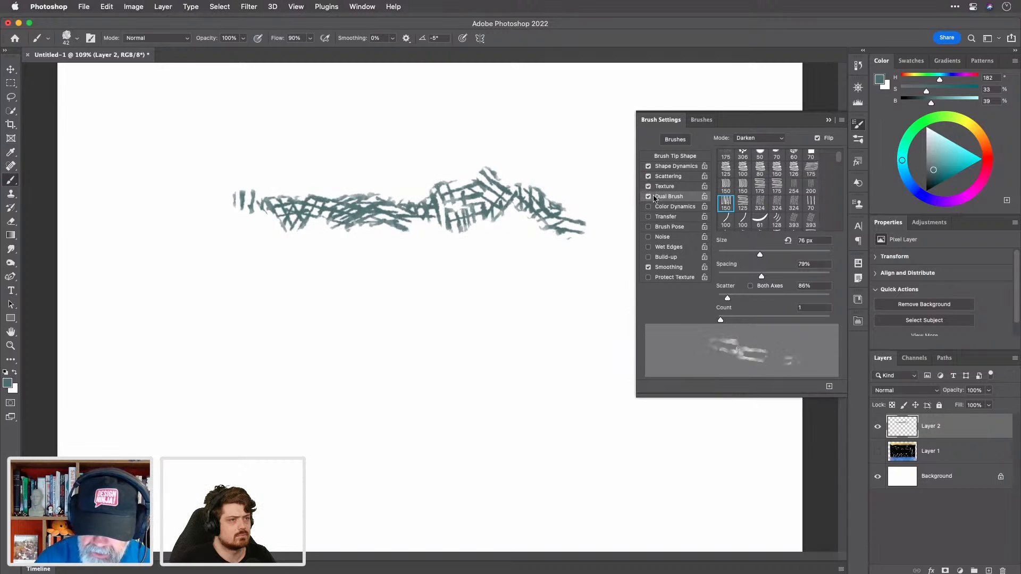
pyautogui.moveTo(314, 286)
pyautogui.mouseDown()
pyautogui.moveTo(493, 300)
pyautogui.moveTo(422, 287)
pyautogui.moveTo(364, 298)
pyautogui.moveTo(417, 250)
pyautogui.moveTo(514, 325)
pyautogui.moveTo(493, 338)
pyautogui.moveTo(413, 301)
pyautogui.moveTo(489, 371)
pyautogui.mouseUp()
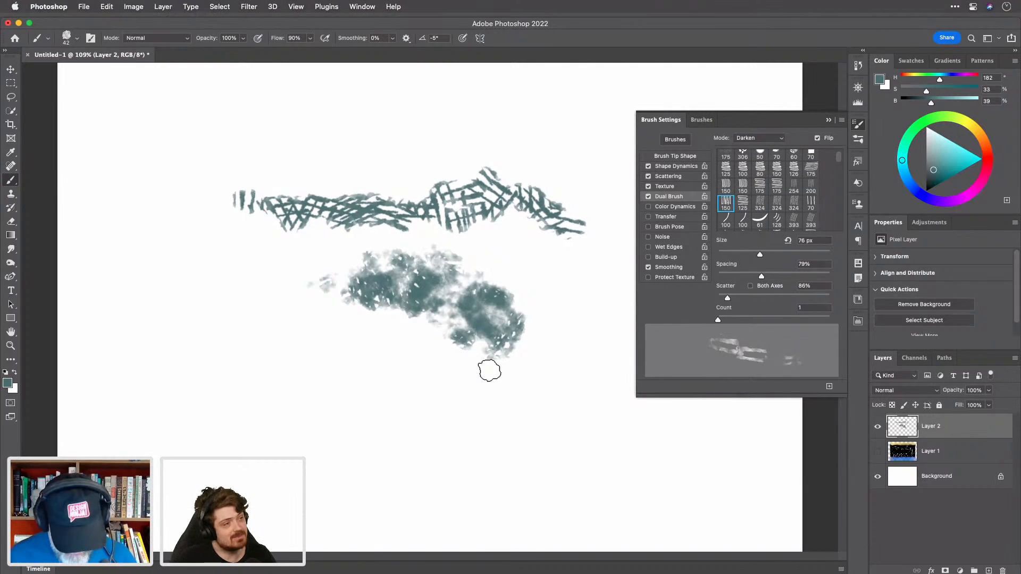
# Step: Reset the foreground color to black and paint over the teal strokes, then turn Texture off and paint a black crosshatched patch beside them
pyautogui.press('d')
pyautogui.moveTo(391, 291)
pyautogui.mouseDown()
pyautogui.moveTo(456, 337)
pyautogui.moveTo(483, 306)
pyautogui.moveTo(510, 332)
pyautogui.moveTo(503, 289)
pyautogui.moveTo(513, 301)
pyautogui.moveTo(517, 271)
pyautogui.moveTo(506, 245)
pyautogui.moveTo(516, 222)
pyautogui.moveTo(507, 208)
pyautogui.moveTo(475, 224)
pyautogui.moveTo(526, 226)
pyautogui.moveTo(543, 246)
pyautogui.moveTo(530, 127)
pyautogui.mouseUp()
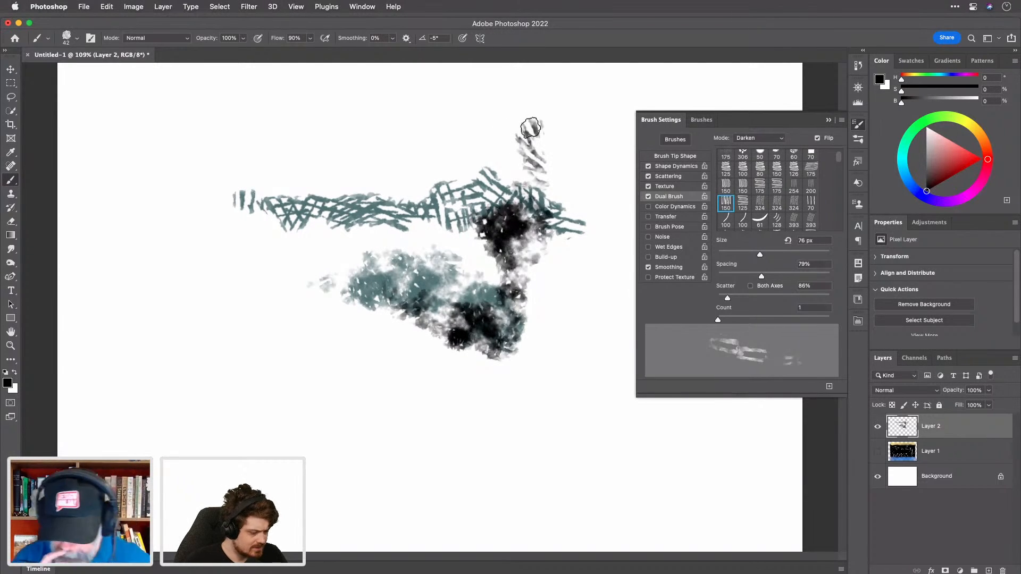
pyautogui.click(648, 186)
pyautogui.moveTo(547, 346)
pyautogui.mouseDown()
pyautogui.moveTo(580, 348)
pyautogui.moveTo(588, 290)
pyautogui.moveTo(570, 387)
pyautogui.moveTo(471, 376)
pyautogui.moveTo(536, 402)
pyautogui.moveTo(563, 396)
pyautogui.moveTo(539, 308)
pyautogui.moveTo(546, 282)
pyautogui.mouseUp()
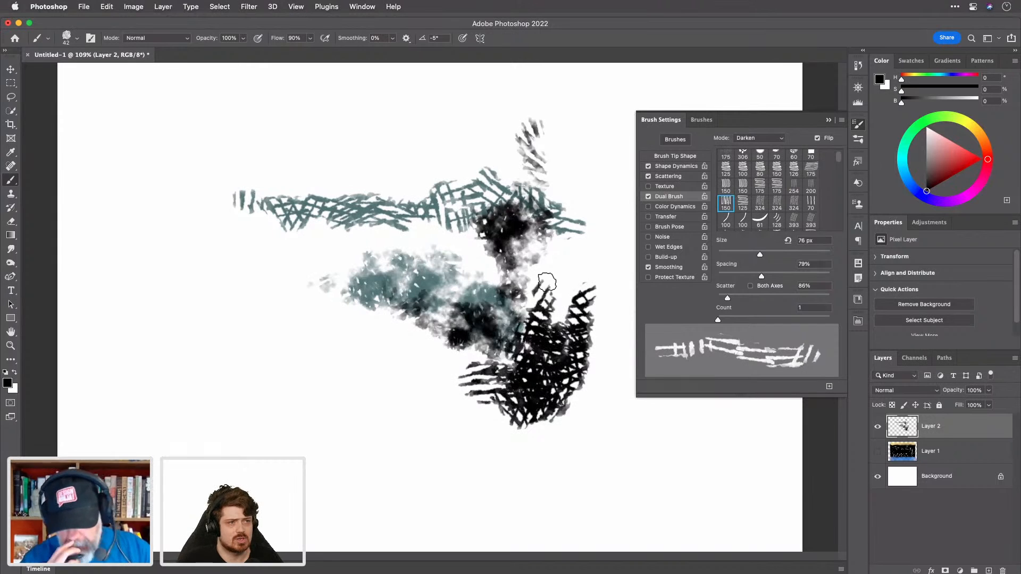
# Step: Try the 167 px tip as the second brush, then switch to the 54 px arrow-shaped tip
pyautogui.moveTo(837, 160)
pyautogui.mouseDown()
pyautogui.moveTo(842, 235)
pyautogui.moveTo(838, 154)
pyautogui.moveTo(839, 201)
pyautogui.mouseUp()
pyautogui.scroll(-2, 839, 201)
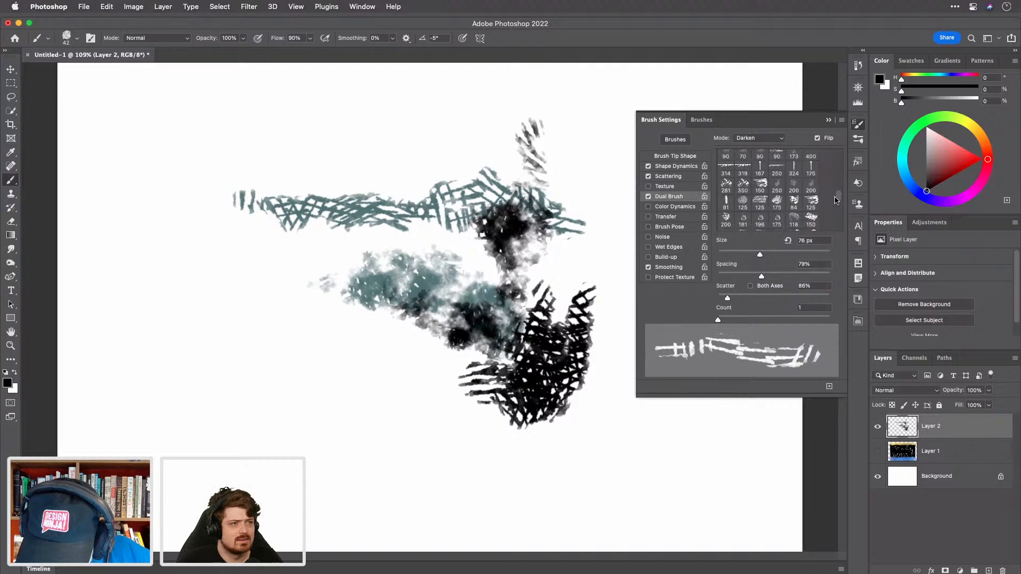
pyautogui.click(760, 167)
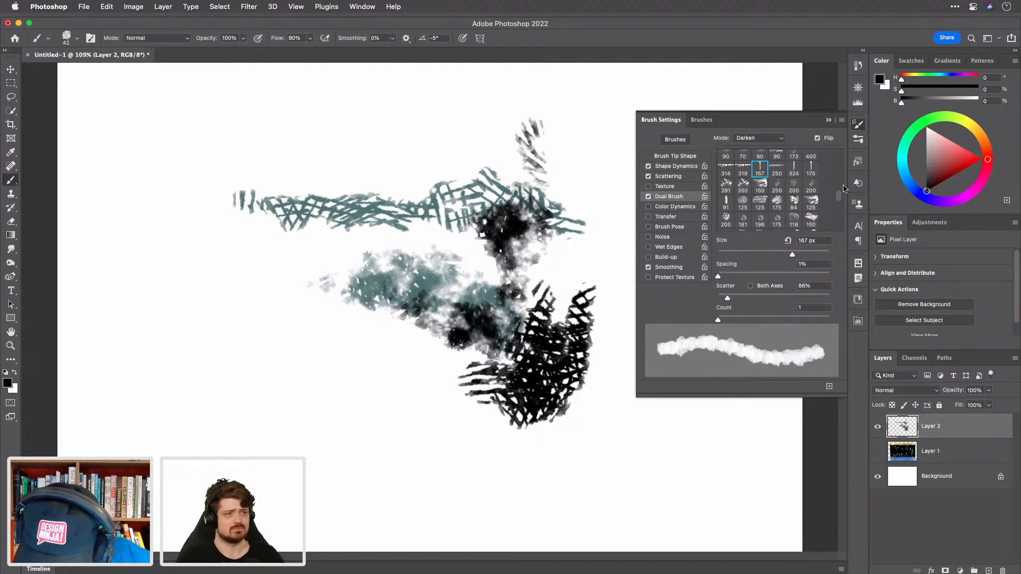
pyautogui.moveTo(842, 197); pyautogui.dragTo(842, 205)
pyautogui.click(760, 176)
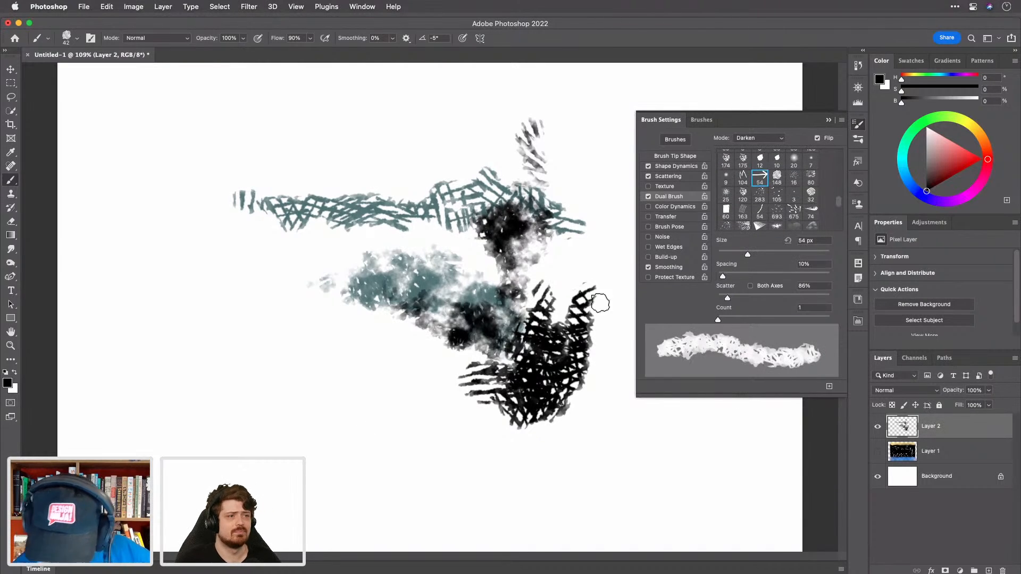
# Step: Paint a black stroke across the lower canvas, then enlarge the second brush to 78 px and paint a larger patch above it
pyautogui.moveTo(213, 396)
pyautogui.mouseDown()
pyautogui.moveTo(244, 422)
pyautogui.moveTo(276, 412)
pyautogui.moveTo(384, 459)
pyautogui.moveTo(486, 455)
pyautogui.mouseUp()
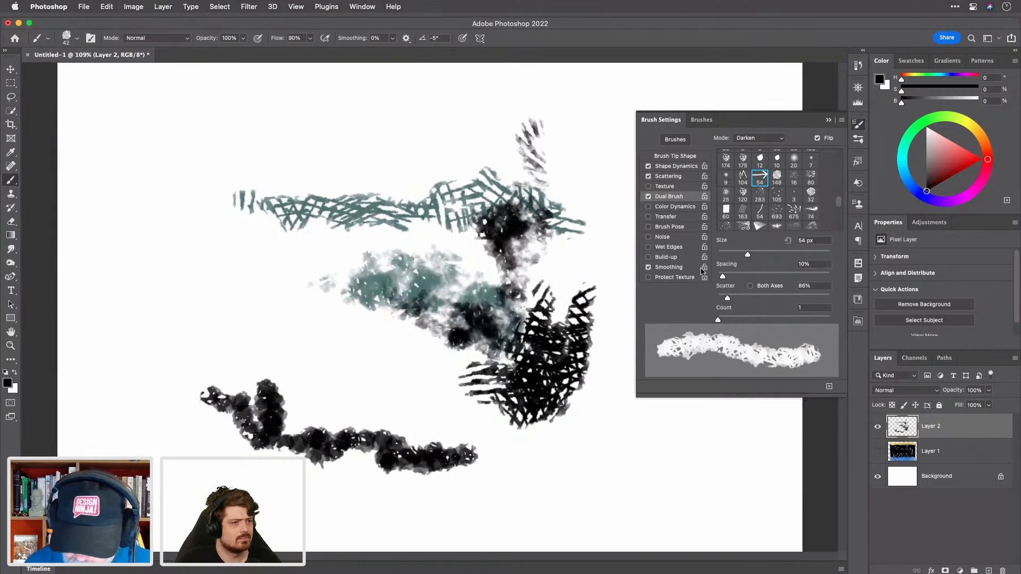
pyautogui.moveTo(747, 259)
pyautogui.mouseDown()
pyautogui.moveTo(766, 260)
pyautogui.moveTo(738, 265)
pyautogui.moveTo(763, 262)
pyautogui.moveTo(763, 253)
pyautogui.mouseUp()
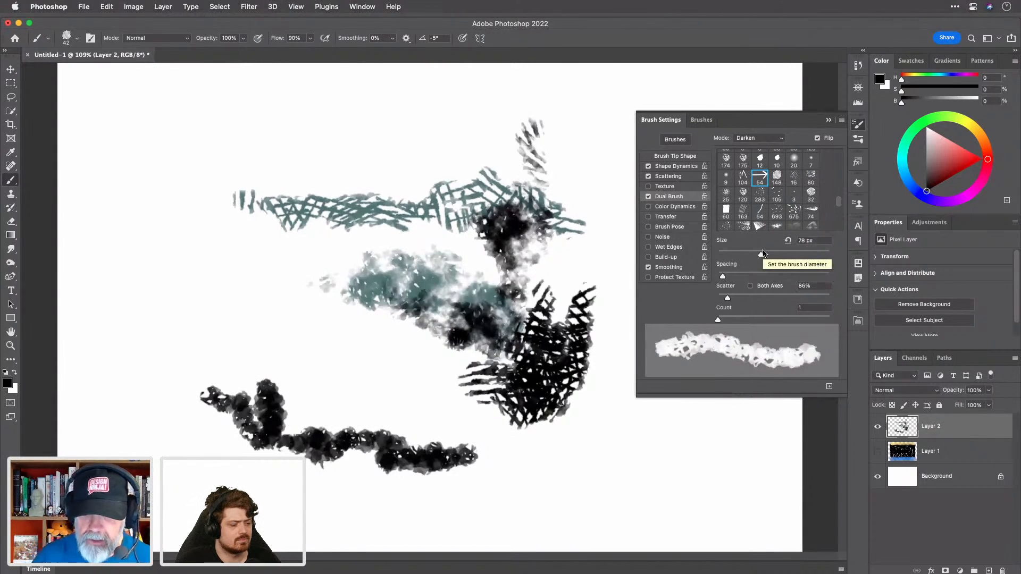
pyautogui.moveTo(198, 343)
pyautogui.mouseDown()
pyautogui.moveTo(341, 352)
pyautogui.moveTo(321, 399)
pyautogui.moveTo(354, 393)
pyautogui.moveTo(366, 416)
pyautogui.moveTo(300, 431)
pyautogui.moveTo(305, 412)
pyautogui.moveTo(283, 378)
pyautogui.moveTo(312, 344)
pyautogui.moveTo(274, 346)
pyautogui.moveTo(267, 316)
pyautogui.moveTo(283, 327)
pyautogui.moveTo(269, 249)
pyautogui.moveTo(294, 186)
pyautogui.moveTo(293, 272)
pyautogui.moveTo(281, 251)
pyautogui.moveTo(316, 282)
pyautogui.moveTo(346, 192)
pyautogui.moveTo(344, 232)
pyautogui.moveTo(316, 265)
pyautogui.moveTo(334, 275)
pyautogui.moveTo(294, 326)
pyautogui.moveTo(306, 402)
pyautogui.moveTo(330, 447)
pyautogui.mouseUp()
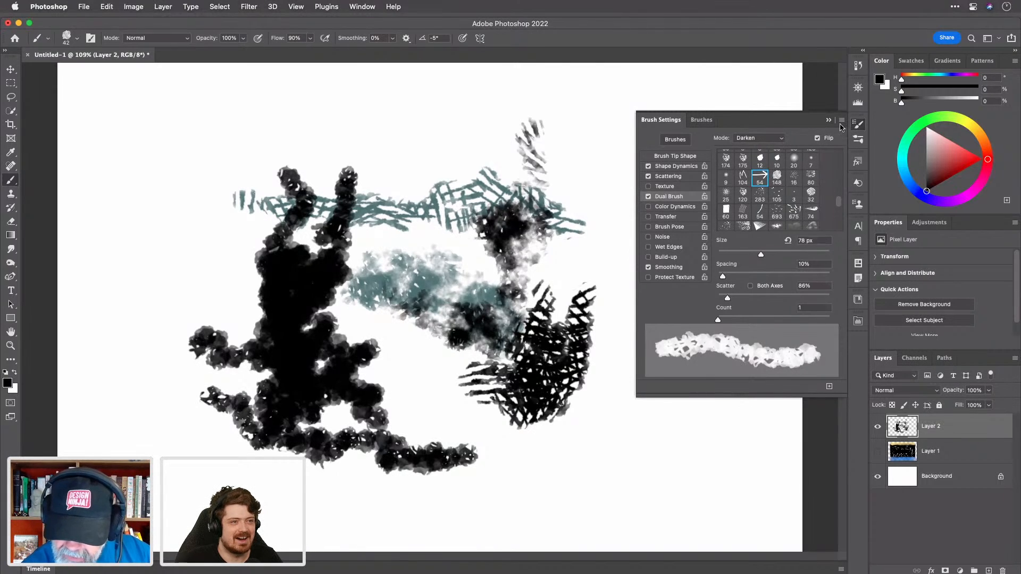
# Step: Save the current brush as a new preset, entering a person's first name as the brush name
pyautogui.click(841, 121)
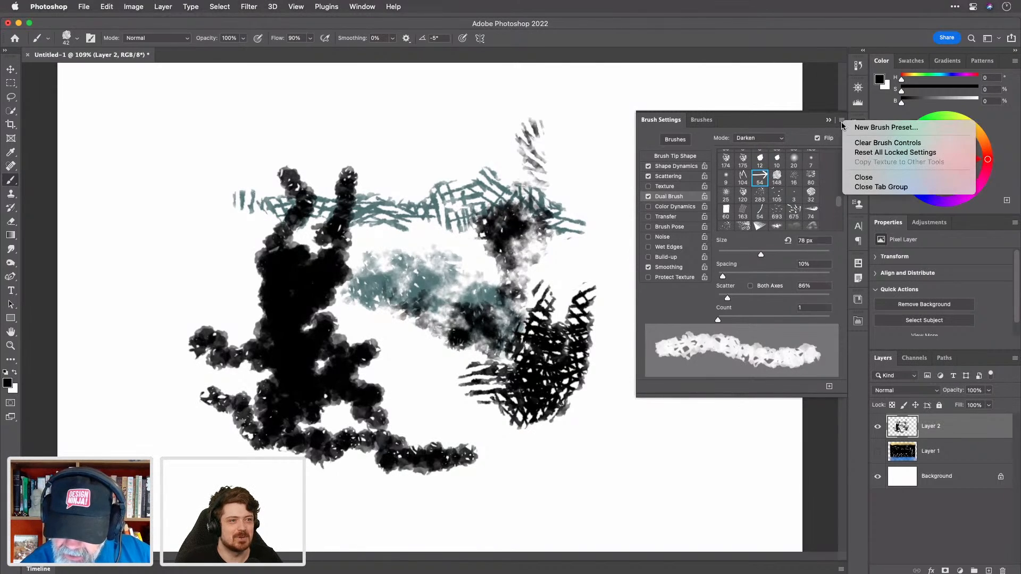
pyautogui.click(914, 128)
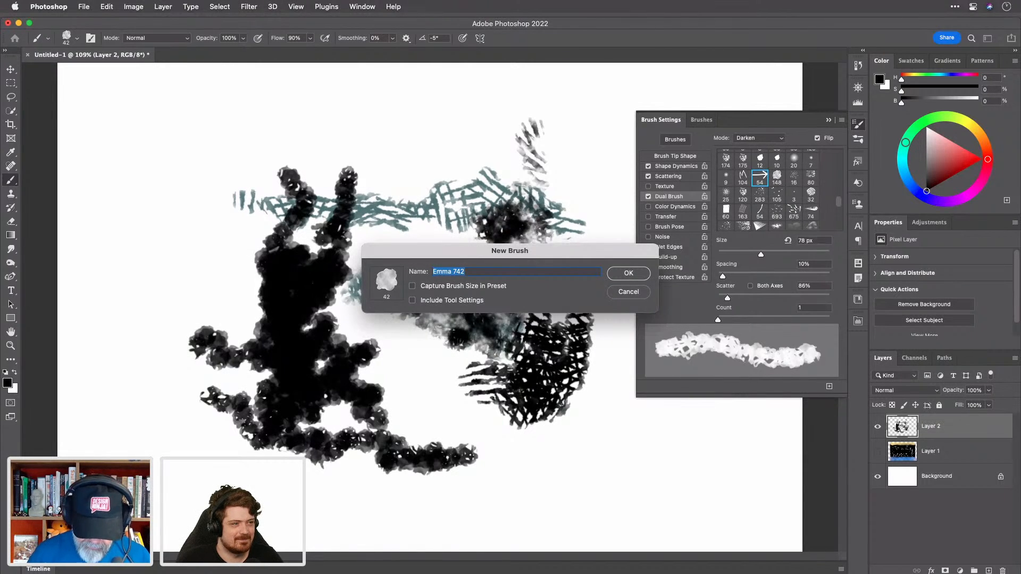
pyautogui.write('Maddy')
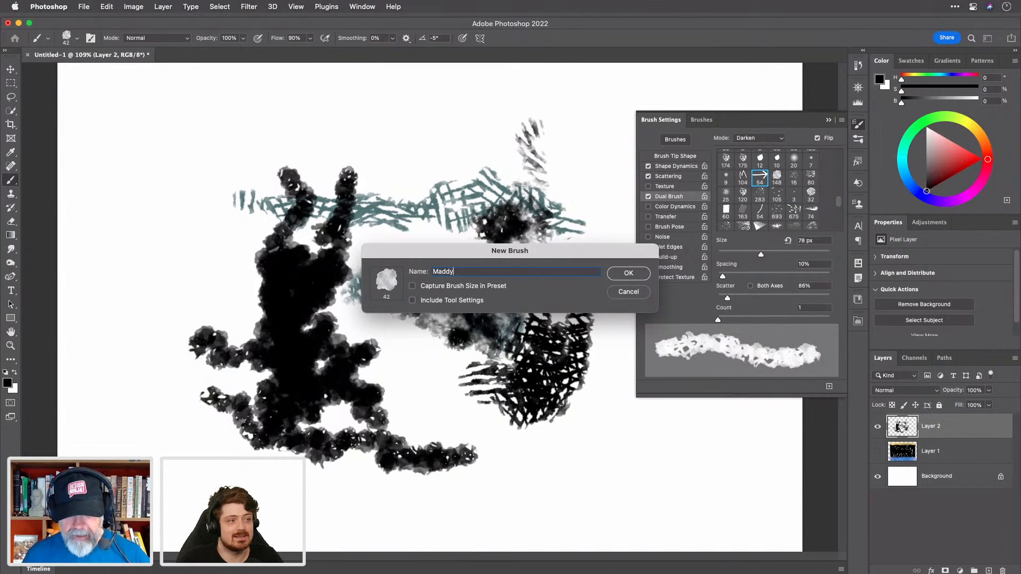
pyautogui.press('Return')
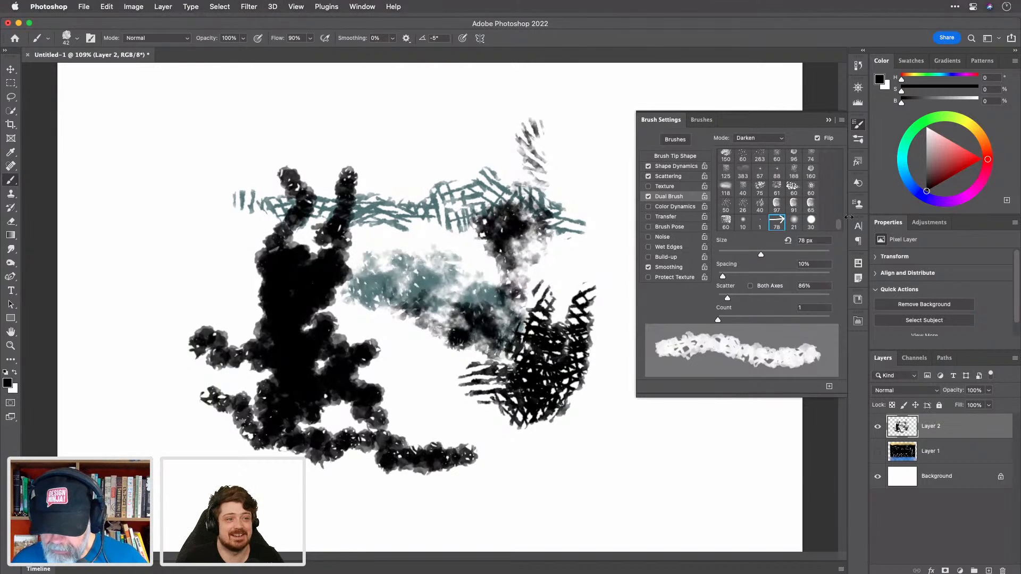
# Step: Paint a black test blob with the saved brush beneath the crosshatched patch
pyautogui.scroll(3, 833, 209)
pyautogui.scroll(-3, 834, 209)
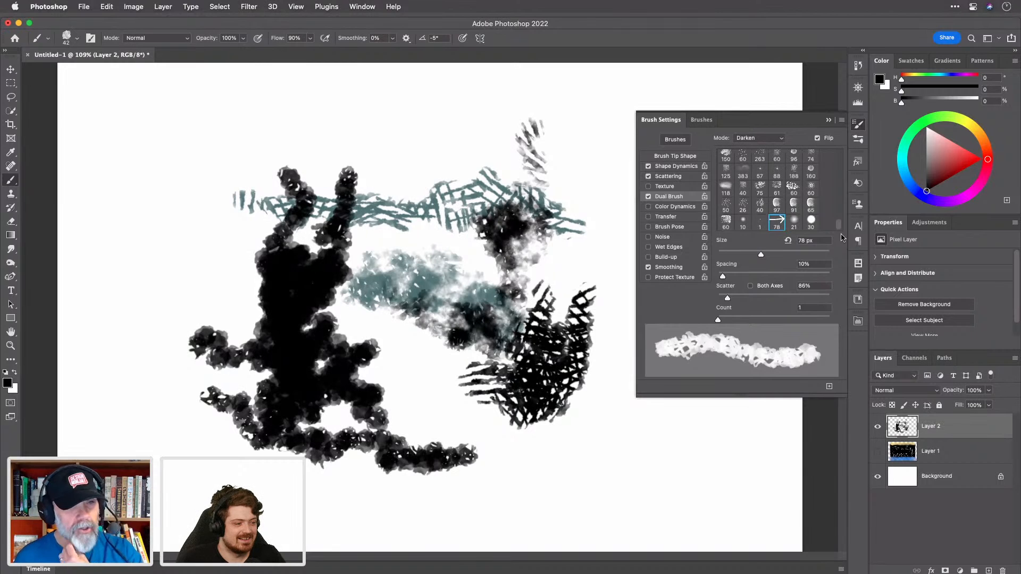
pyautogui.moveTo(507, 487)
pyautogui.mouseDown()
pyautogui.moveTo(556, 501)
pyautogui.moveTo(550, 460)
pyautogui.moveTo(580, 490)
pyautogui.moveTo(584, 456)
pyautogui.moveTo(559, 424)
pyautogui.moveTo(595, 495)
pyautogui.mouseUp()
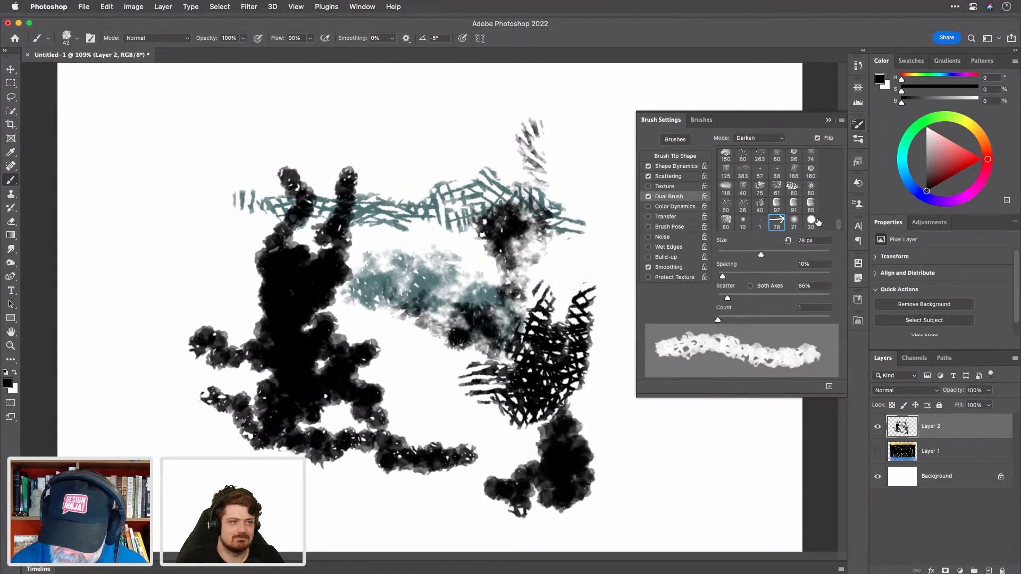
# Step: Switch the second brush to the 25 px tip and paint black strokes across the lower part of the canvas
pyautogui.moveTo(839, 227); pyautogui.dragTo(844, 153)
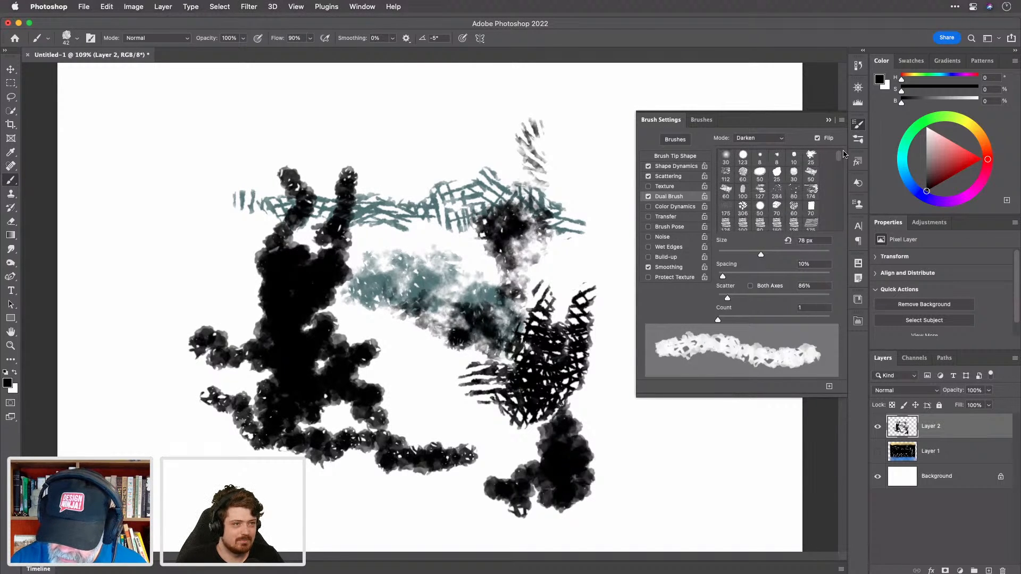
pyautogui.click(811, 156)
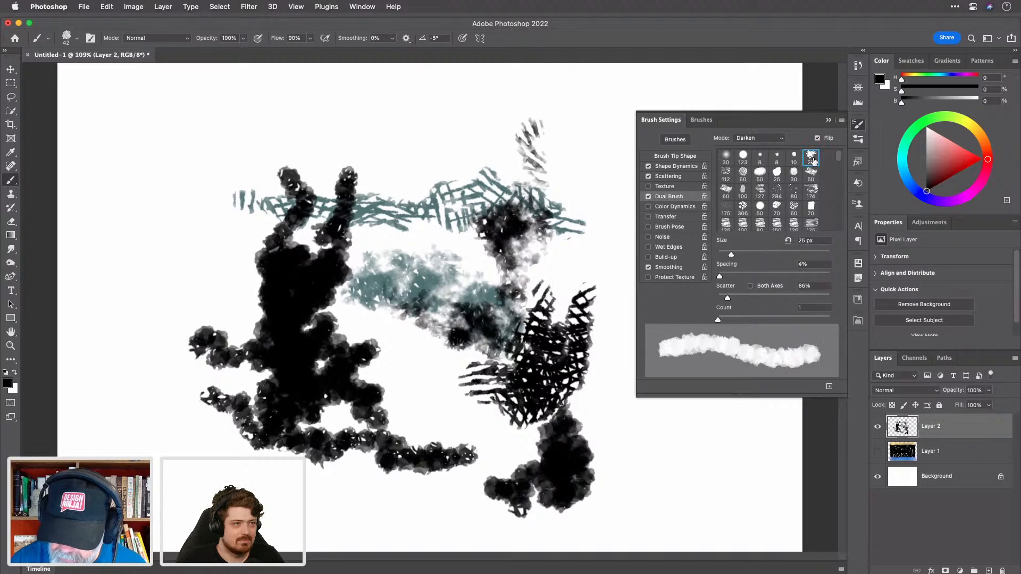
pyautogui.moveTo(627, 478)
pyautogui.mouseDown()
pyautogui.moveTo(675, 500)
pyautogui.moveTo(689, 493)
pyautogui.moveTo(659, 454)
pyautogui.moveTo(612, 454)
pyautogui.moveTo(604, 470)
pyautogui.moveTo(576, 433)
pyautogui.moveTo(571, 372)
pyautogui.moveTo(509, 499)
pyautogui.mouseUp()
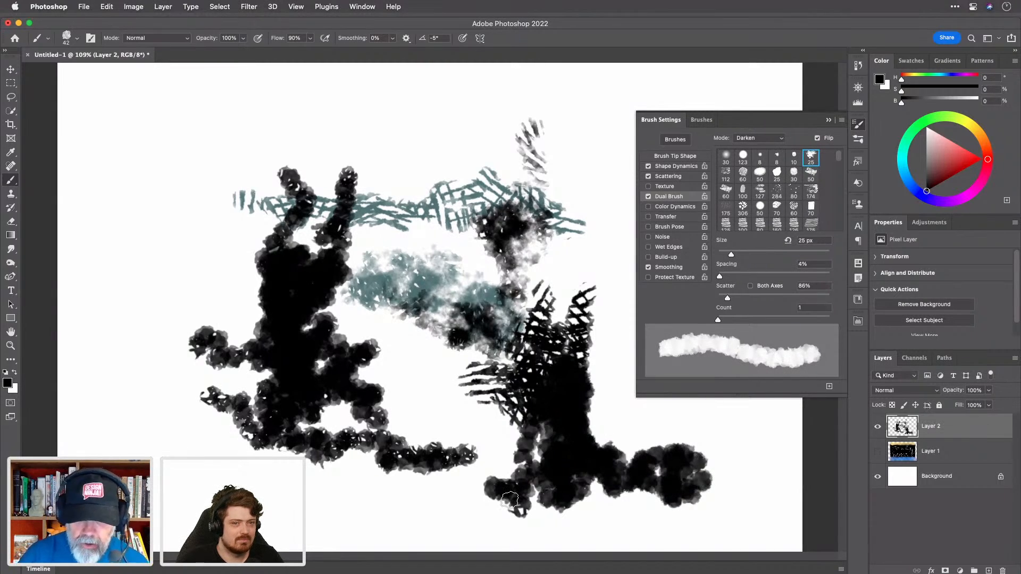
pyautogui.moveTo(388, 412)
pyautogui.mouseDown()
pyautogui.moveTo(409, 441)
pyautogui.moveTo(503, 371)
pyautogui.mouseUp()
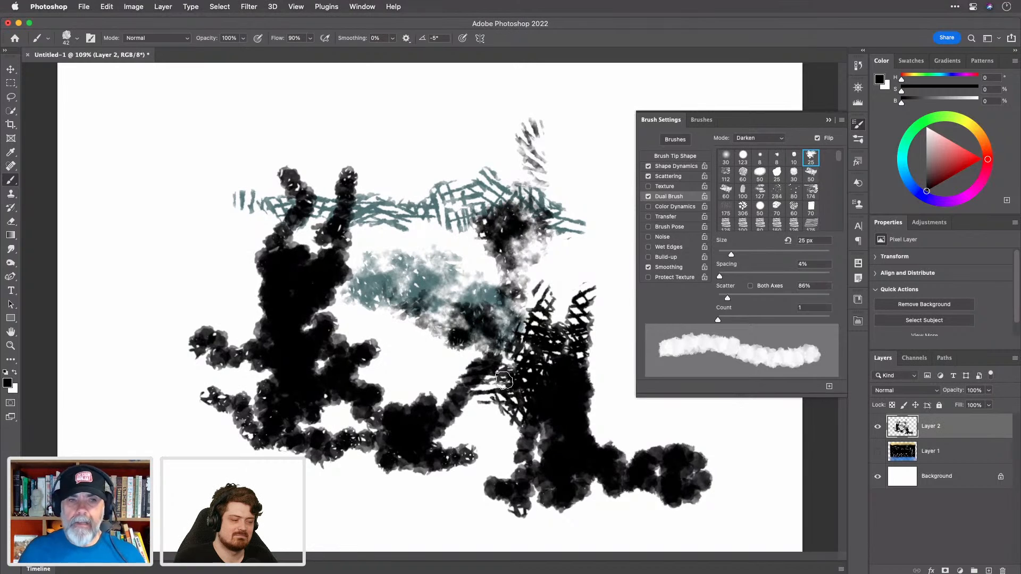
# Step: Erase most of the test strokes on Layer 2 and choose the 125 px crosshatch tip as the second brush
pyautogui.moveTo(579, 484)
pyautogui.mouseDown()
pyautogui.moveTo(522, 515)
pyautogui.moveTo(596, 399)
pyautogui.moveTo(489, 458)
pyautogui.moveTo(572, 240)
pyautogui.moveTo(538, 186)
pyautogui.moveTo(455, 239)
pyautogui.moveTo(245, 449)
pyautogui.moveTo(214, 434)
pyautogui.moveTo(200, 373)
pyautogui.moveTo(158, 362)
pyautogui.moveTo(236, 258)
pyautogui.moveTo(422, 128)
pyautogui.moveTo(468, 146)
pyautogui.moveTo(384, 252)
pyautogui.moveTo(356, 332)
pyautogui.moveTo(278, 467)
pyautogui.moveTo(525, 226)
pyautogui.moveTo(574, 192)
pyautogui.moveTo(390, 392)
pyautogui.moveTo(391, 449)
pyautogui.moveTo(420, 434)
pyautogui.moveTo(399, 480)
pyautogui.moveTo(454, 502)
pyautogui.moveTo(661, 462)
pyautogui.moveTo(709, 469)
pyautogui.moveTo(672, 523)
pyautogui.moveTo(593, 490)
pyautogui.mouseUp()
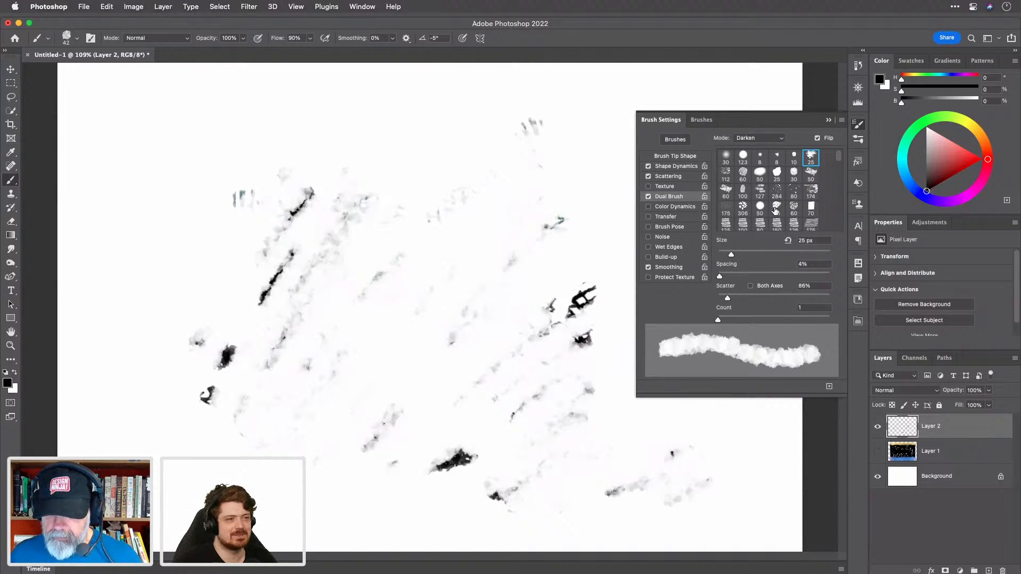
pyautogui.scroll(-4, 775, 210)
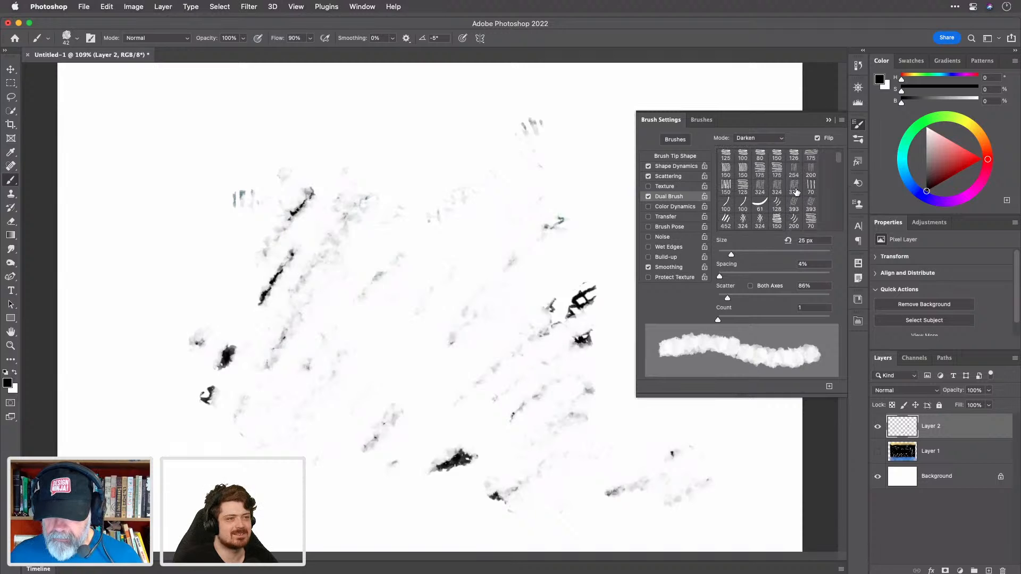
pyautogui.click(743, 187)
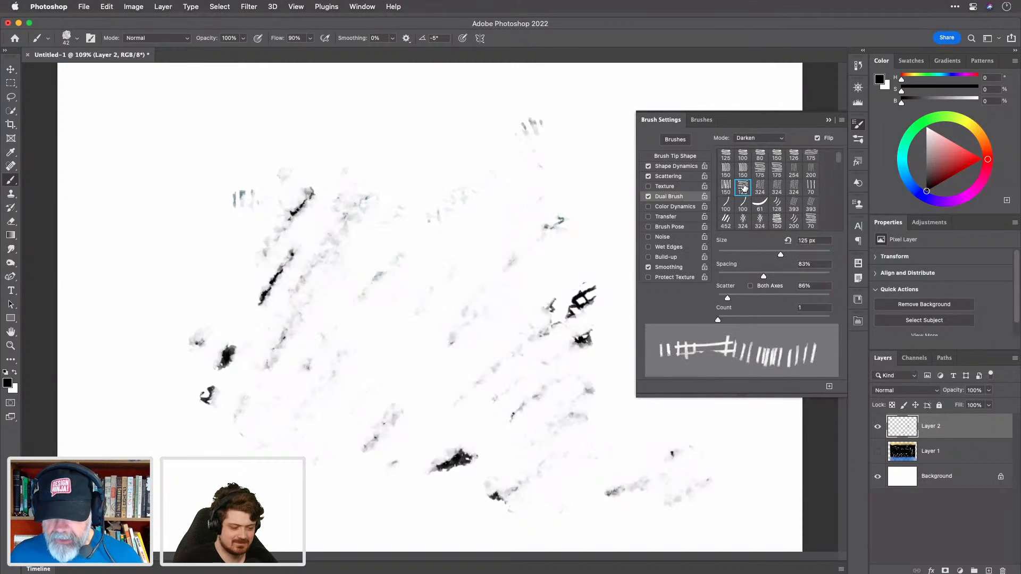
# Step: Try several main brush tips and settle on the large triangular hatched tip with 61% spacing
pyautogui.click(676, 156)
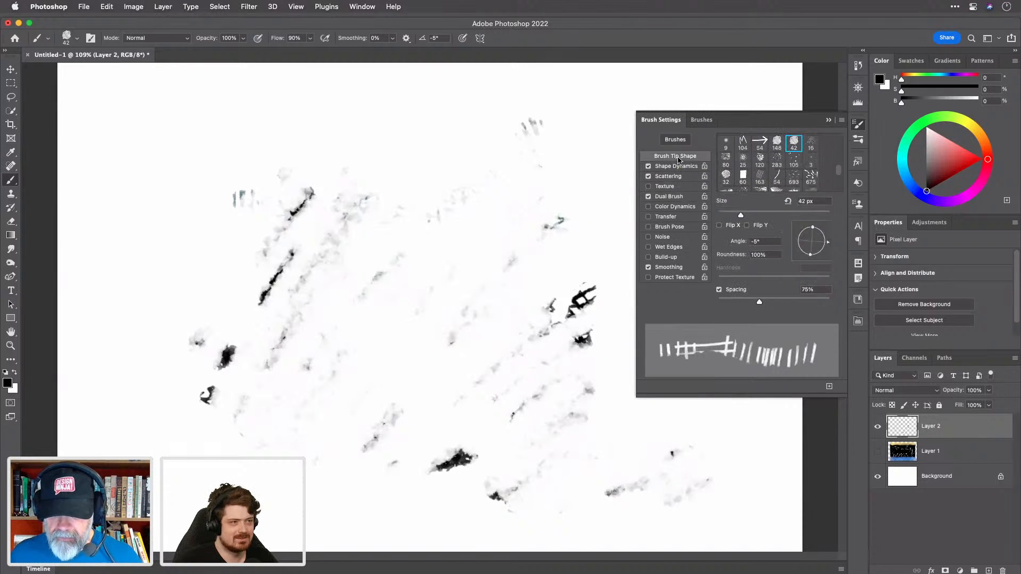
pyautogui.click(777, 144)
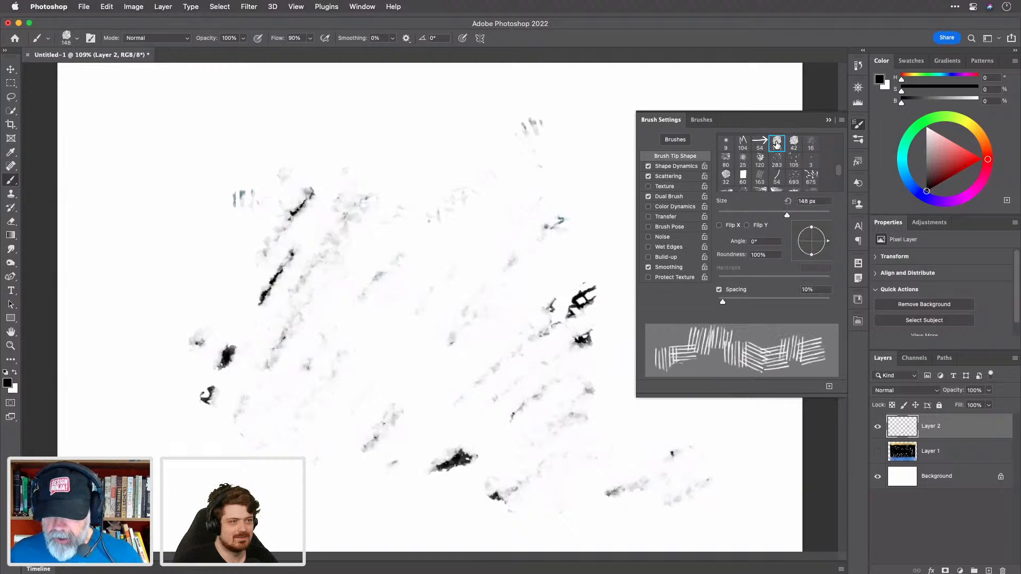
pyautogui.click(745, 142)
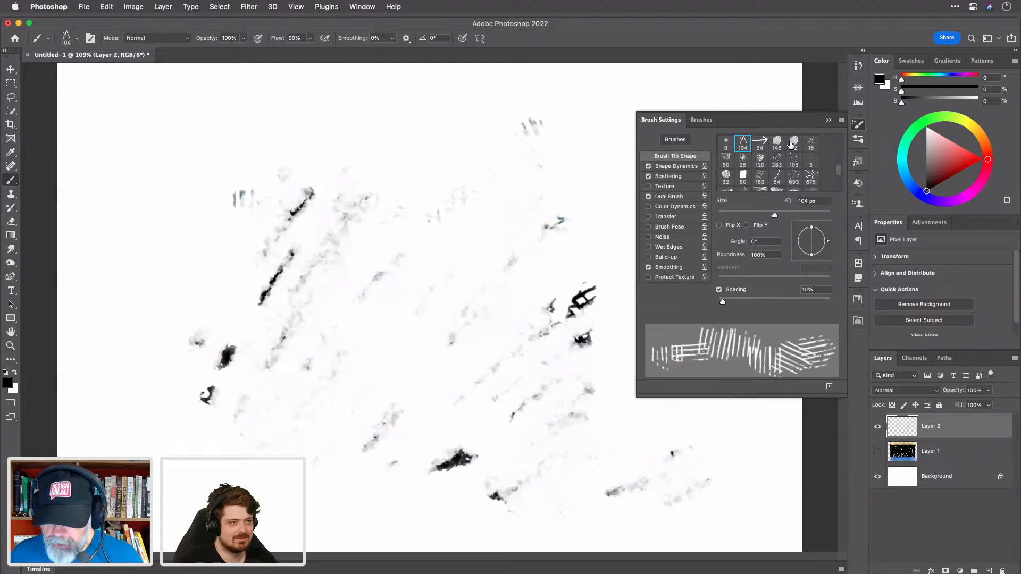
pyautogui.click(794, 142)
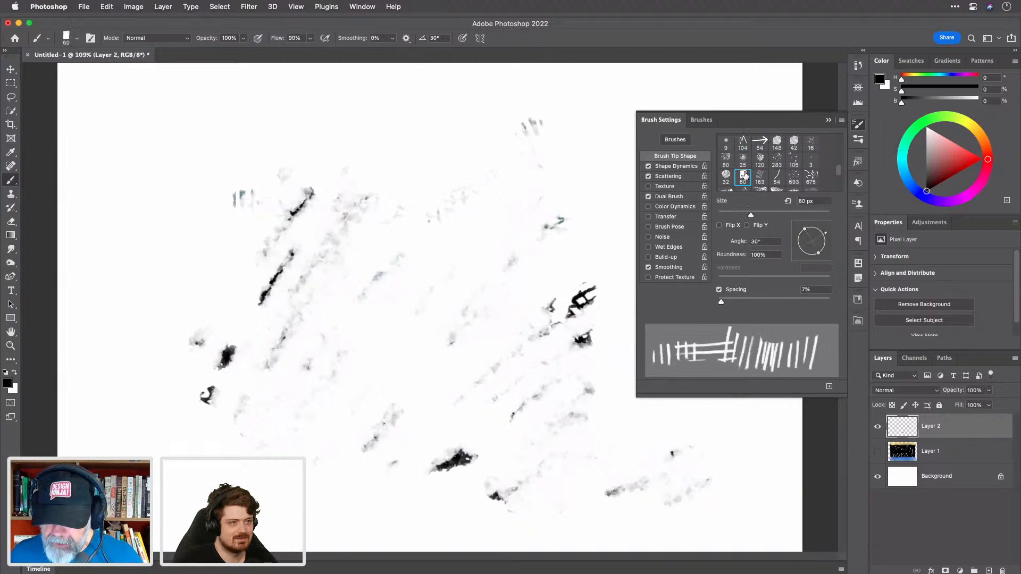
pyautogui.click(725, 175)
pyautogui.scroll(-5, 776, 165)
pyautogui.click(777, 144)
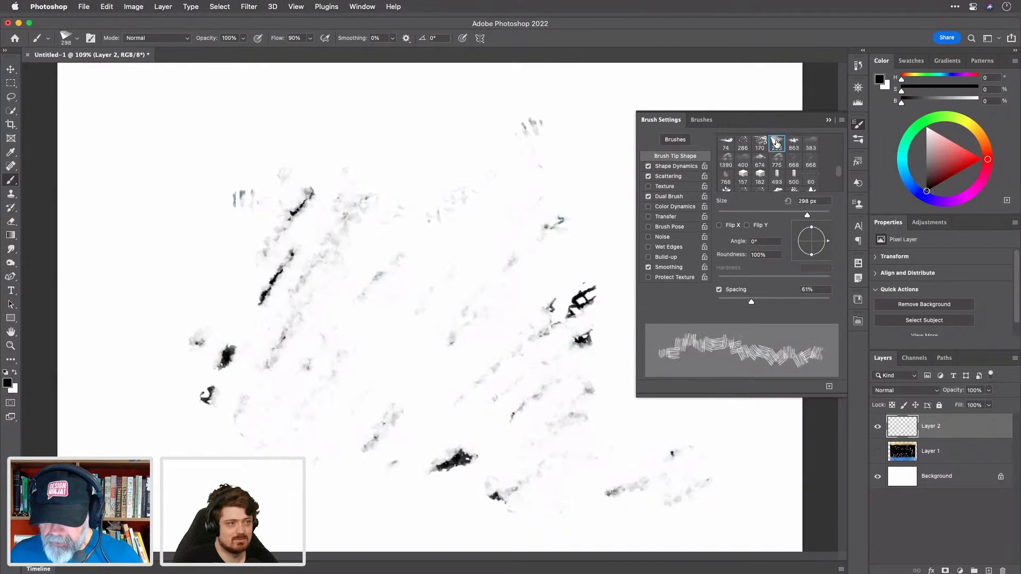
pyautogui.click(857, 124)
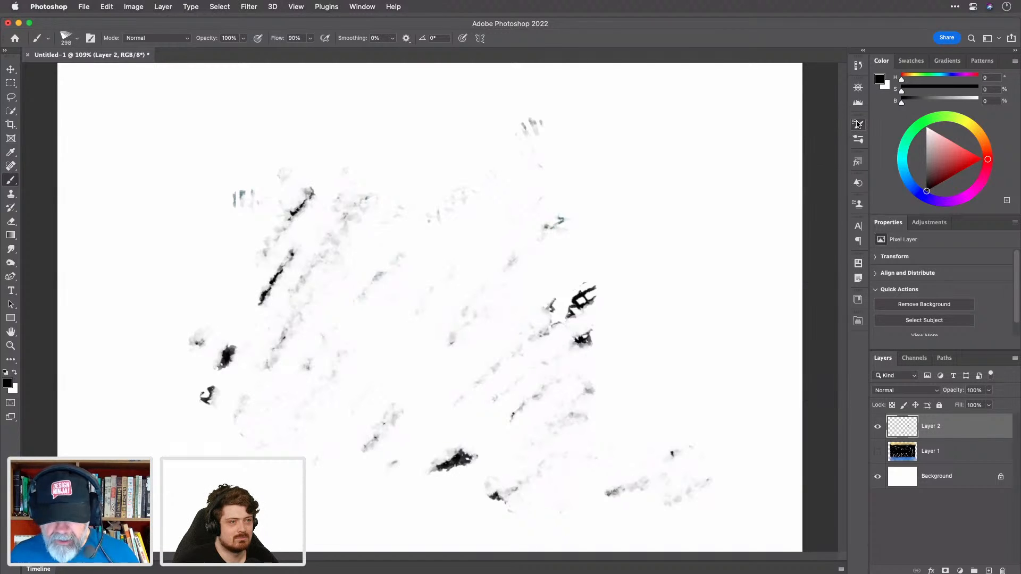
# Step: Paint black crosshatched strokes across the middle of the canvas at full brush size and again at 94 px
pyautogui.moveTo(346, 306)
pyautogui.mouseDown()
pyautogui.moveTo(337, 307)
pyautogui.moveTo(402, 341)
pyautogui.moveTo(405, 298)
pyautogui.moveTo(456, 319)
pyautogui.moveTo(453, 338)
pyautogui.moveTo(587, 191)
pyautogui.moveTo(635, 168)
pyautogui.mouseUp()
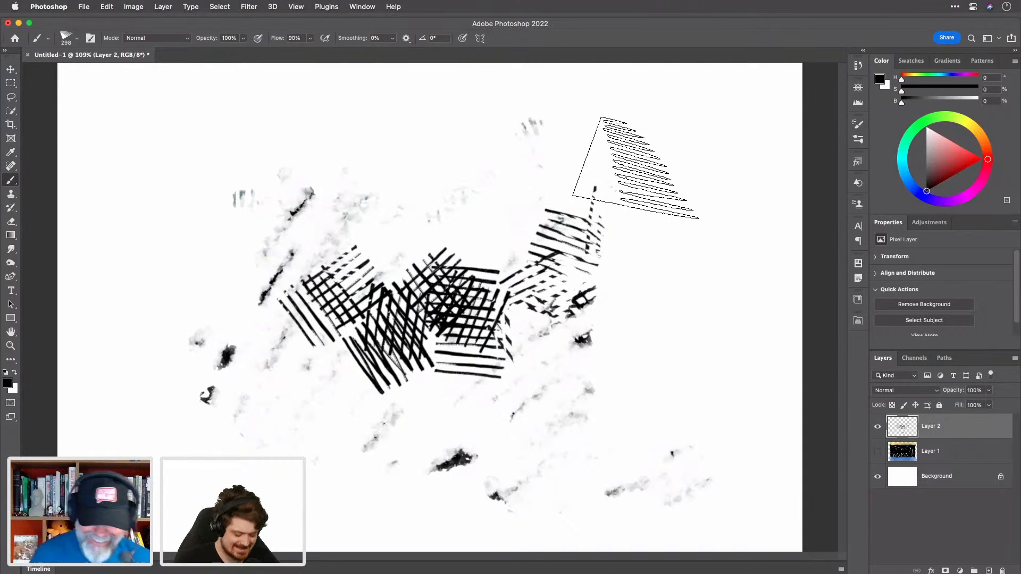
pyautogui.click(455, 377)
pyautogui.moveTo(456, 378)
pyautogui.mouseDown()
pyautogui.moveTo(338, 327)
pyautogui.moveTo(393, 205)
pyautogui.moveTo(548, 194)
pyautogui.moveTo(529, 223)
pyautogui.moveTo(490, 216)
pyautogui.moveTo(502, 185)
pyautogui.moveTo(492, 187)
pyautogui.moveTo(497, 207)
pyautogui.moveTo(521, 200)
pyautogui.moveTo(505, 234)
pyautogui.moveTo(487, 239)
pyautogui.moveTo(513, 340)
pyautogui.moveTo(500, 375)
pyautogui.moveTo(477, 387)
pyautogui.moveTo(480, 408)
pyautogui.moveTo(472, 321)
pyautogui.moveTo(495, 282)
pyautogui.moveTo(472, 195)
pyautogui.moveTo(489, 164)
pyautogui.moveTo(460, 208)
pyautogui.moveTo(462, 226)
pyautogui.moveTo(450, 226)
pyautogui.moveTo(457, 266)
pyautogui.moveTo(430, 226)
pyautogui.moveTo(453, 142)
pyautogui.moveTo(470, 287)
pyautogui.mouseUp()
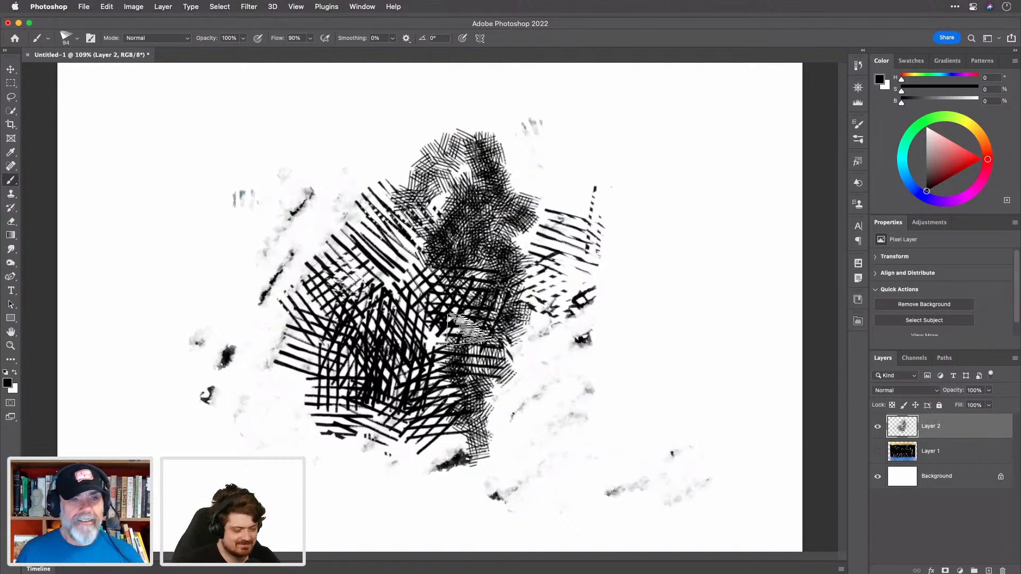
# Step: Look through the available Dual Brush tips and paint another black crosshatched patch above the existing hatching
pyautogui.click(858, 125)
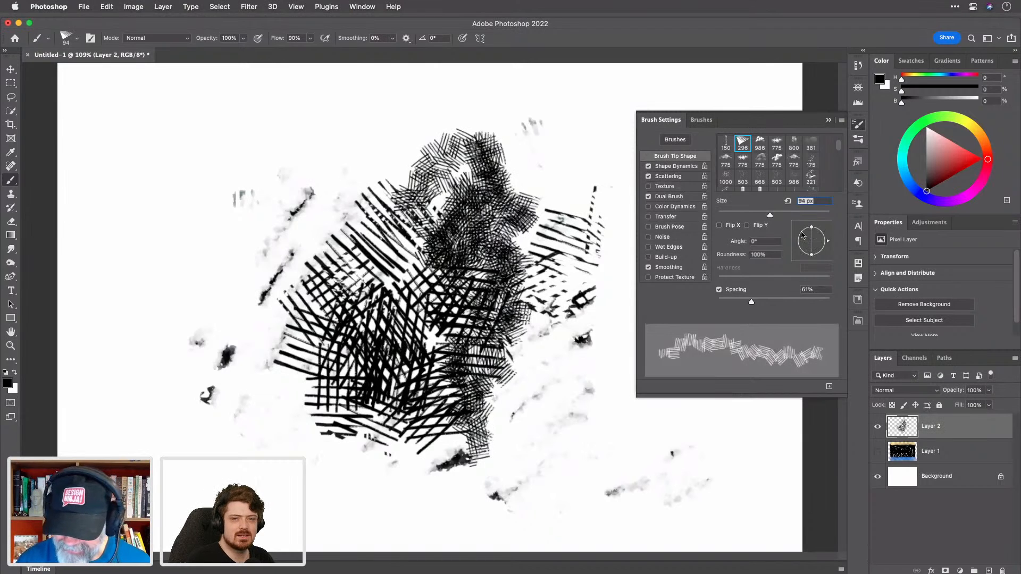
pyautogui.click(683, 197)
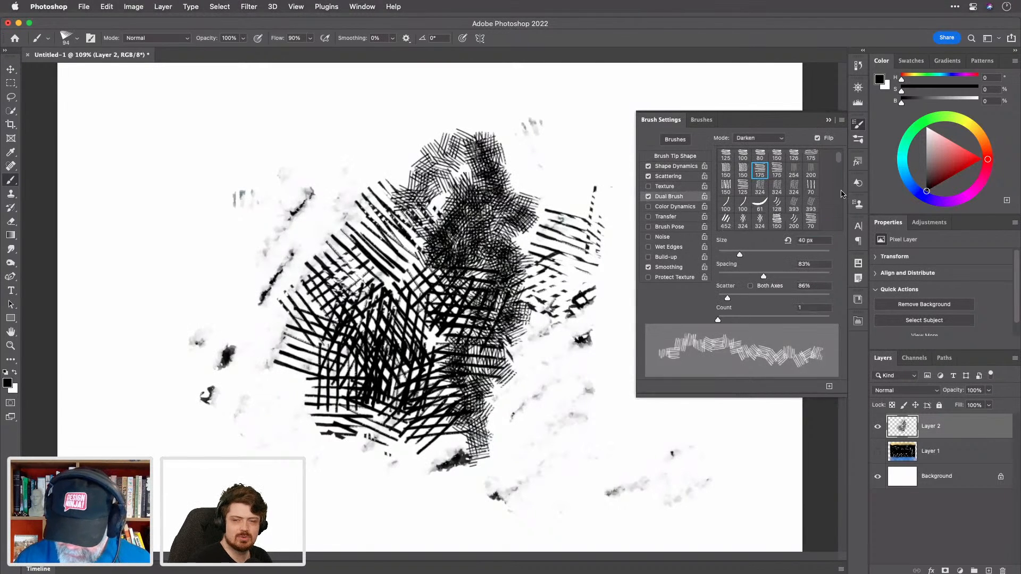
pyautogui.moveTo(840, 162); pyautogui.dragTo(839, 167)
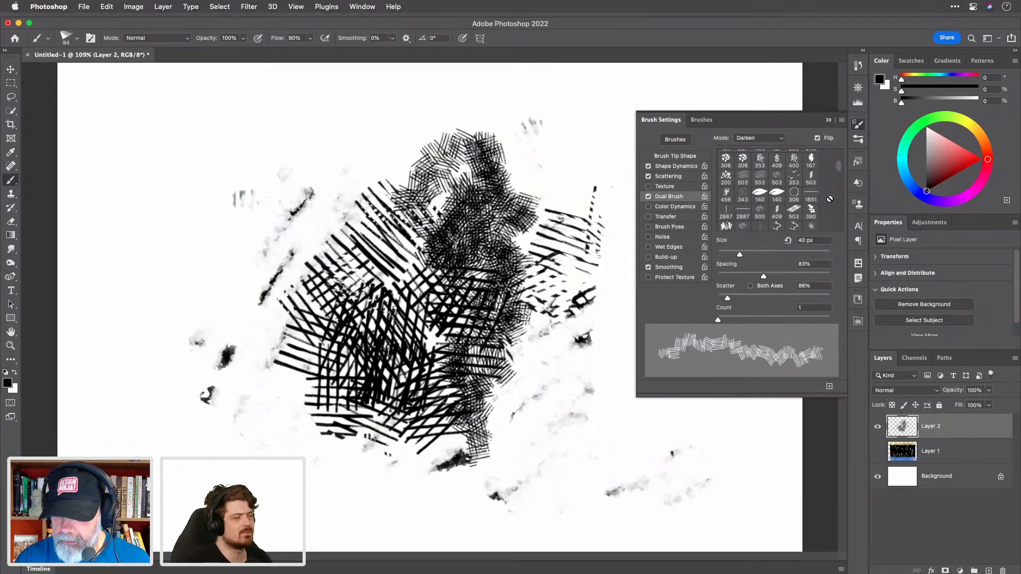
pyautogui.moveTo(558, 160)
pyautogui.mouseDown()
pyautogui.moveTo(563, 185)
pyautogui.moveTo(550, 172)
pyautogui.moveTo(519, 178)
pyautogui.mouseUp()
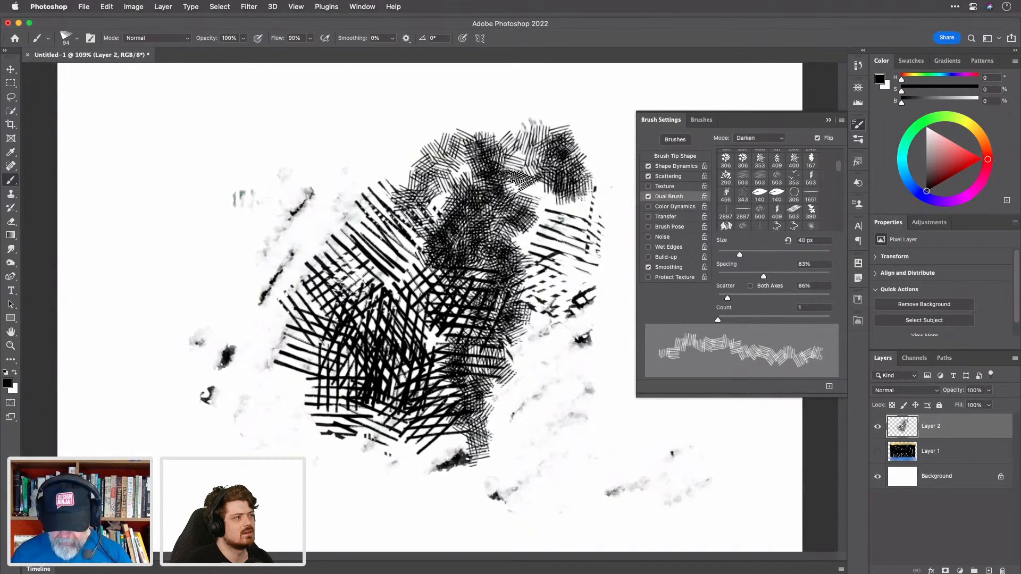
# Step: Step through the brush presets to the 54 px arrow brush and paint a solid black curved stroke over the crosshatching
pyautogui.press('.')
pyautogui.press('.')
pyautogui.press('.')
pyautogui.press('.')
pyautogui.press('.')
pyautogui.press('.')
pyautogui.press('.')
pyautogui.press(',')
pyautogui.press('.')
pyautogui.press(',')
pyautogui.moveTo(531, 190)
pyautogui.mouseDown()
pyautogui.moveTo(539, 197)
pyautogui.moveTo(529, 228)
pyautogui.moveTo(455, 346)
pyautogui.mouseUp()
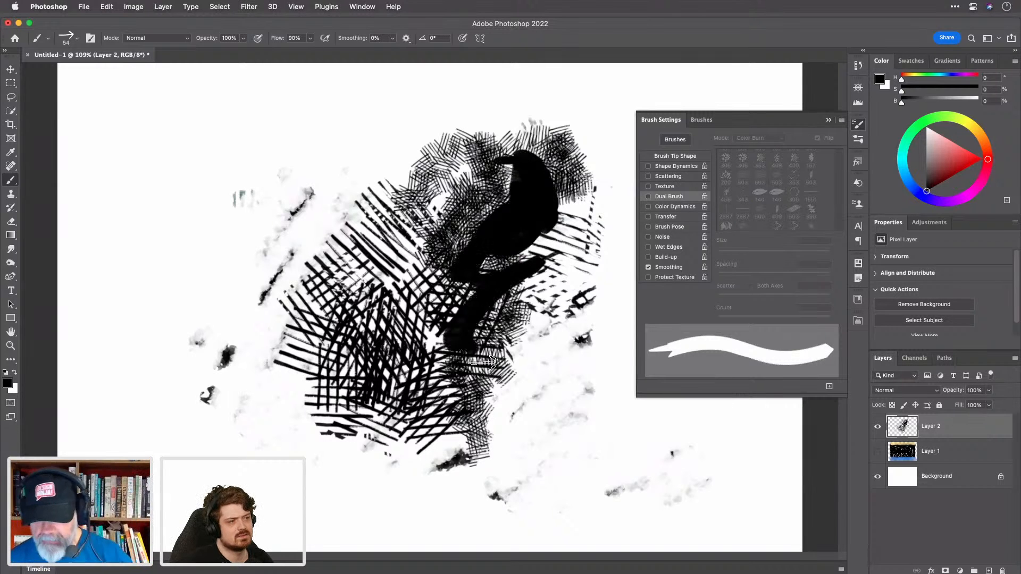
pyautogui.click(699, 157)
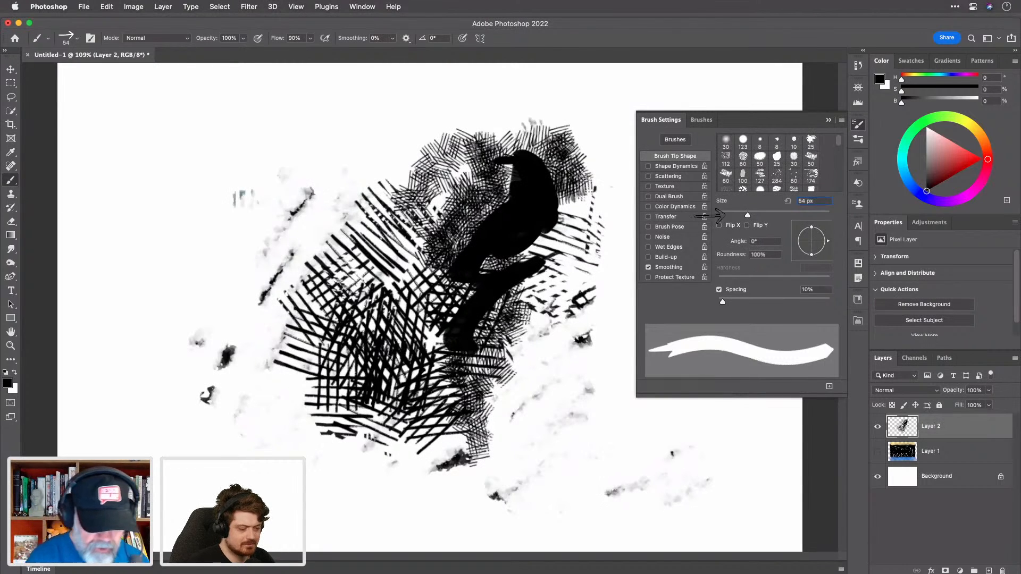
# Step: Lasso a small area of the crosshatching and define it as a brush preset, entering a person's first name as the brush name
pyautogui.click(13, 86)
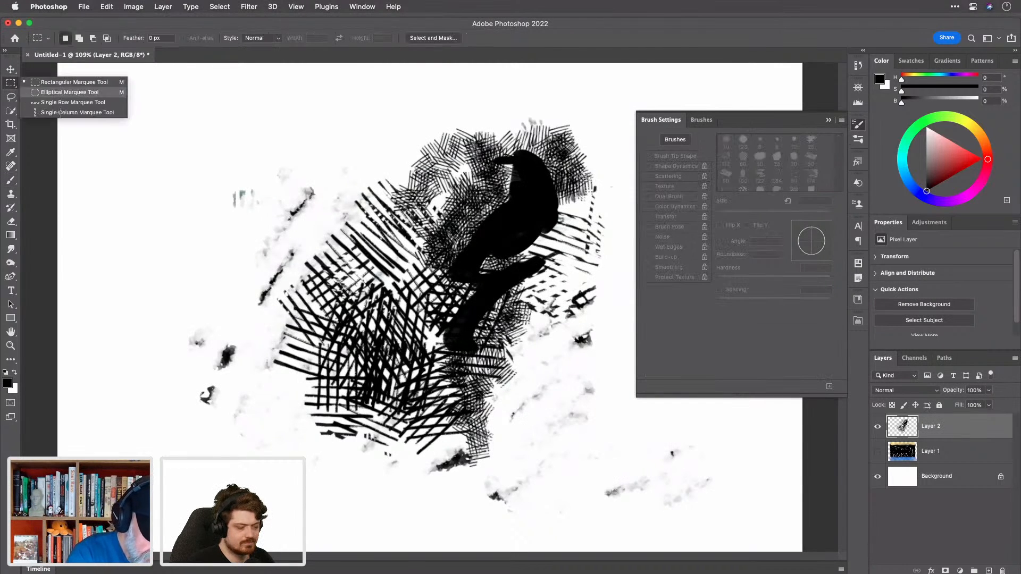
pyautogui.click(12, 87)
pyautogui.click(11, 97)
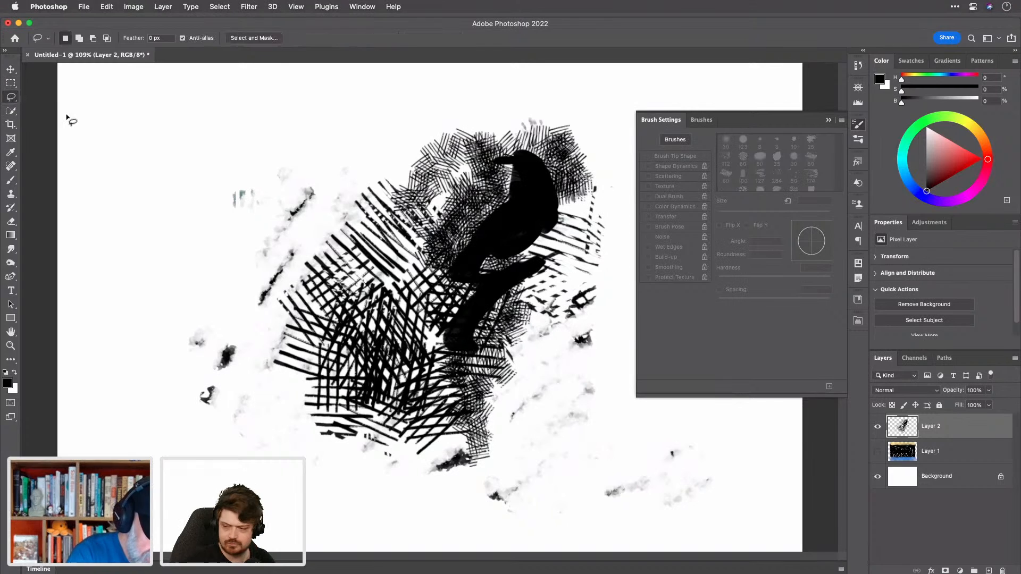
pyautogui.moveTo(412, 272)
pyautogui.mouseDown()
pyautogui.moveTo(381, 292)
pyautogui.moveTo(372, 330)
pyautogui.moveTo(417, 356)
pyautogui.moveTo(447, 337)
pyautogui.moveTo(440, 268)
pyautogui.mouseUp()
pyautogui.click(109, 7)
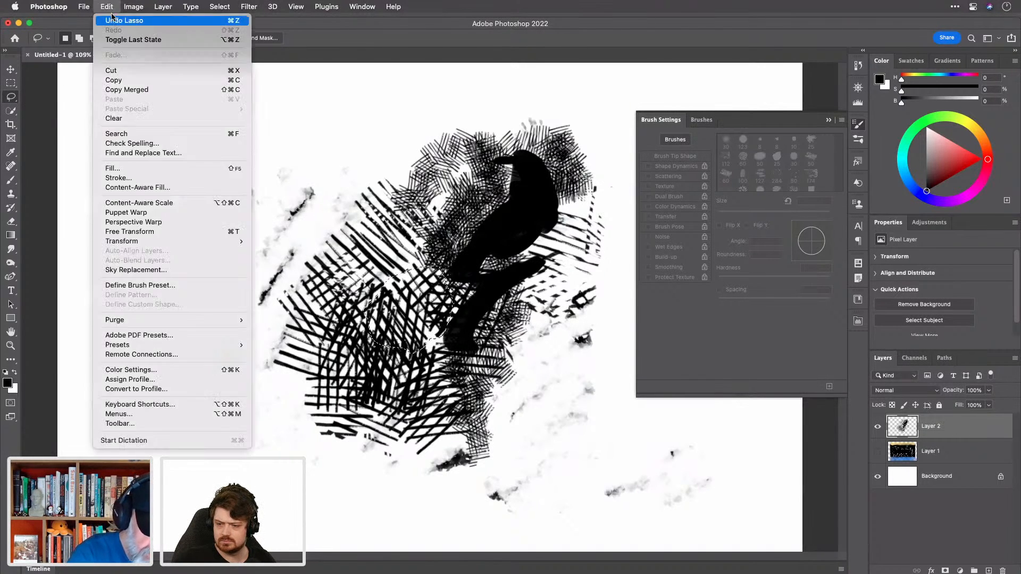
pyautogui.click(180, 286)
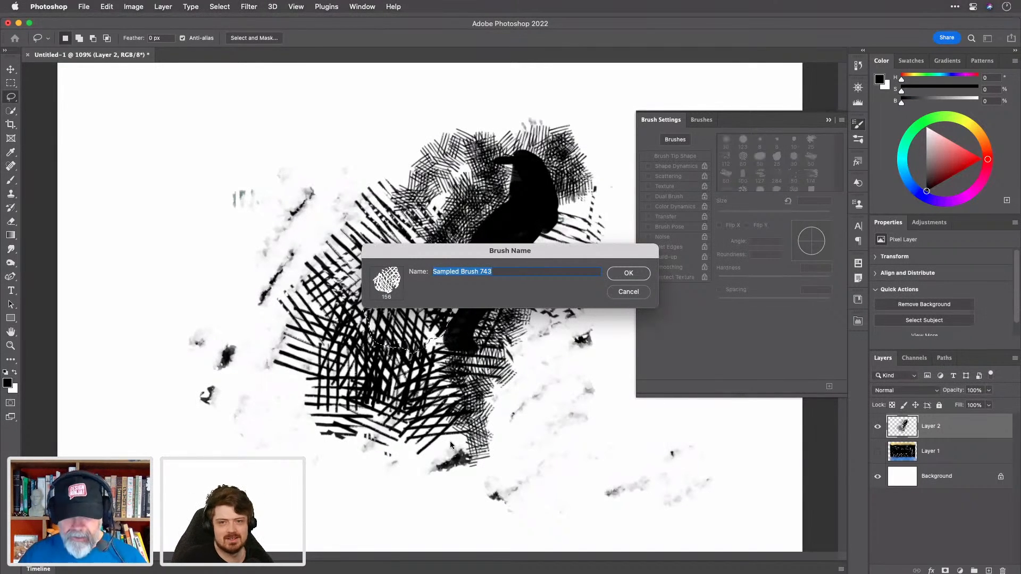
pyautogui.write('Melanie')
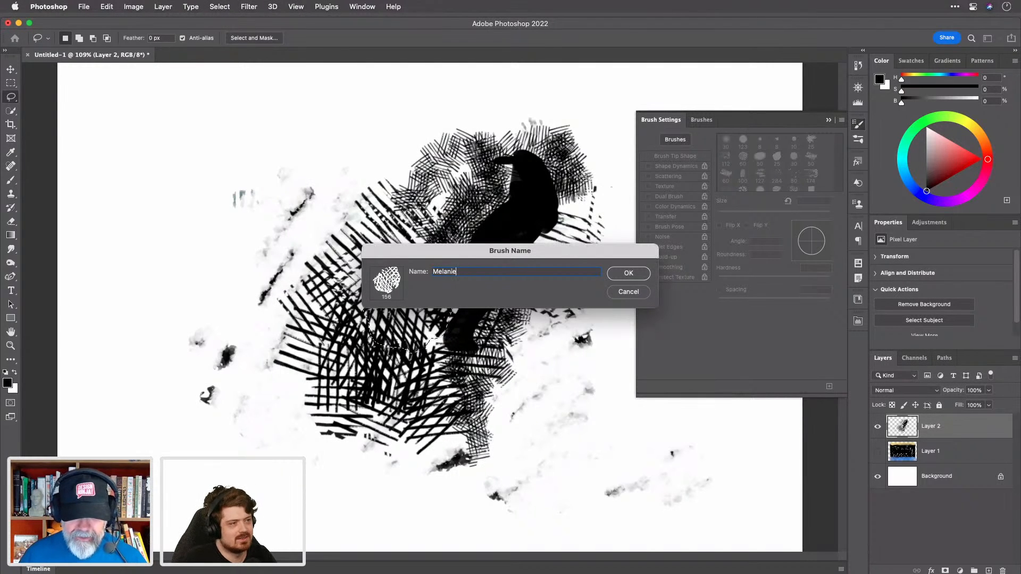
pyautogui.press('Return')
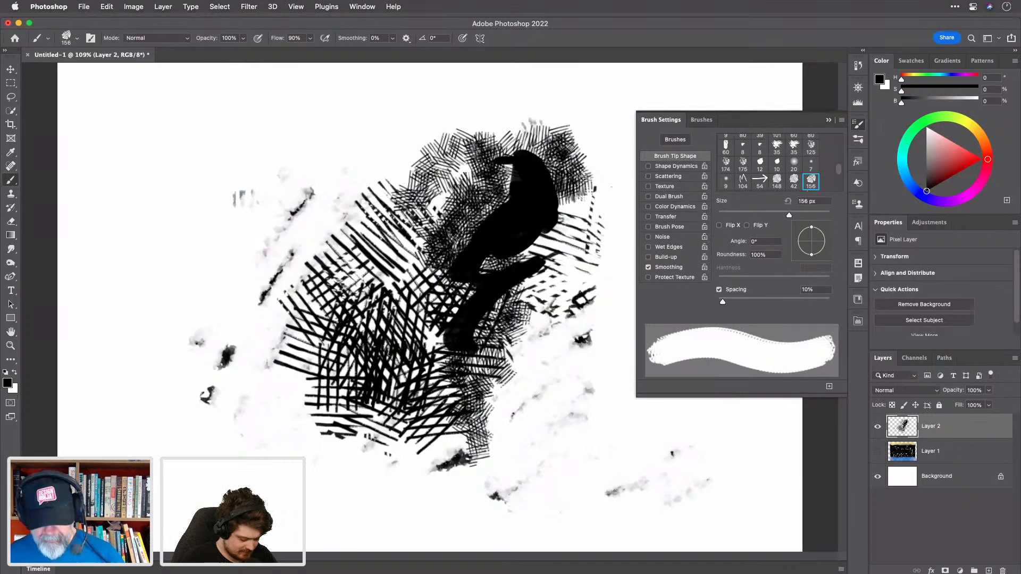
# Step: Paint a thick black test stroke beside the hatching with the new brush, and set its spacing to 62% and size to 50 px
pyautogui.moveTo(133, 300)
pyautogui.mouseDown()
pyautogui.moveTo(194, 254)
pyautogui.moveTo(264, 241)
pyautogui.mouseUp()
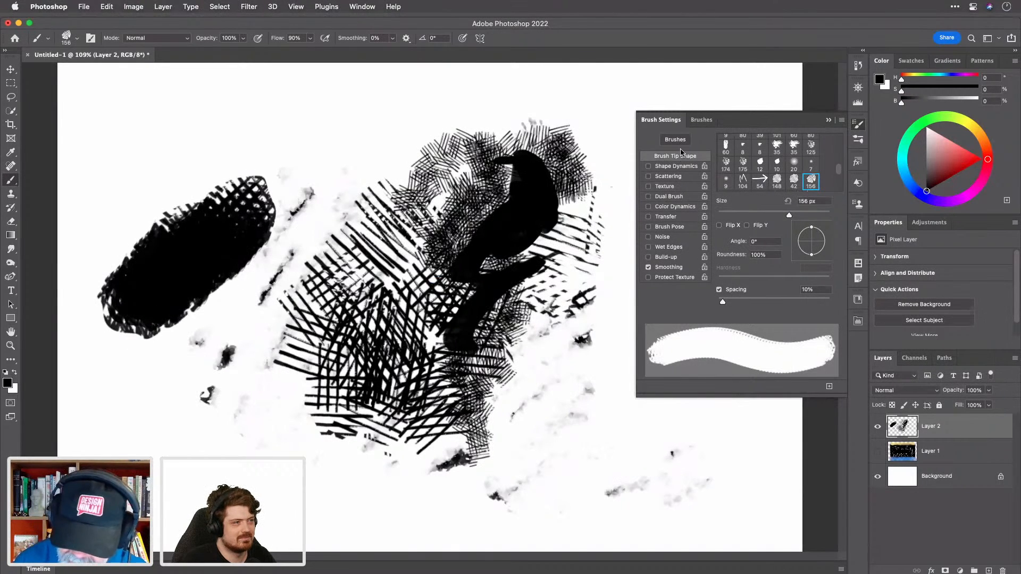
pyautogui.moveTo(723, 301)
pyautogui.mouseDown()
pyautogui.moveTo(775, 306)
pyautogui.moveTo(752, 306)
pyautogui.mouseUp()
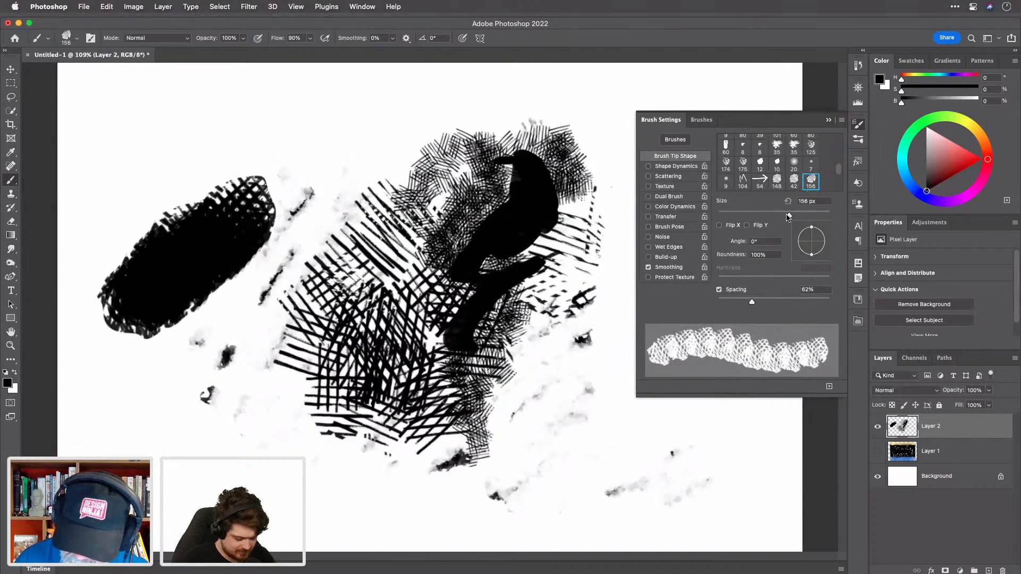
pyautogui.moveTo(789, 215)
pyautogui.mouseDown()
pyautogui.moveTo(742, 216)
pyautogui.moveTo(755, 219)
pyautogui.mouseUp()
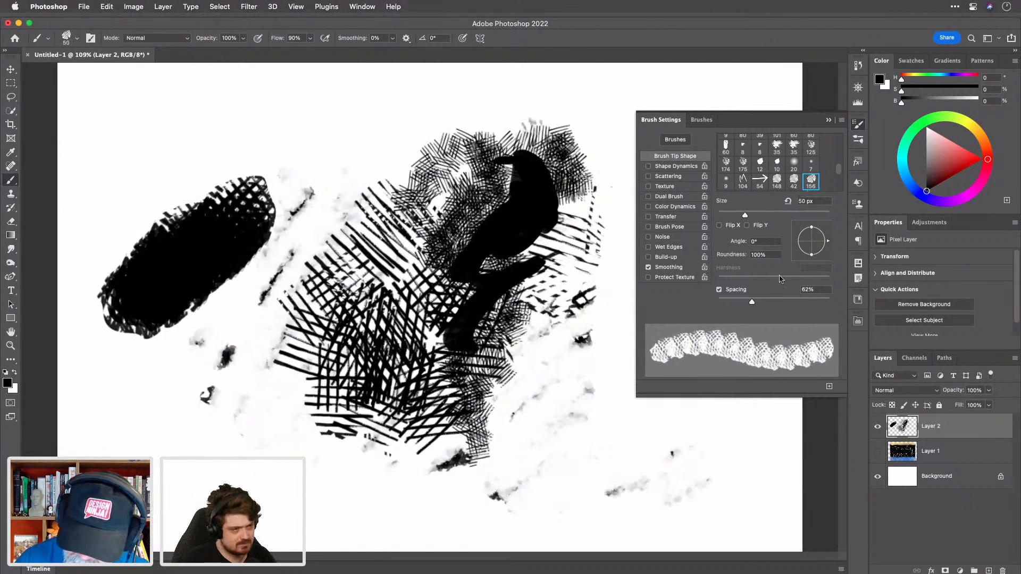
# Step: Enable Shape Dynamics with size jitter, and set Scattering to 143% on both axes with Count 3 and Count Jitter 14%
pyautogui.click(683, 166)
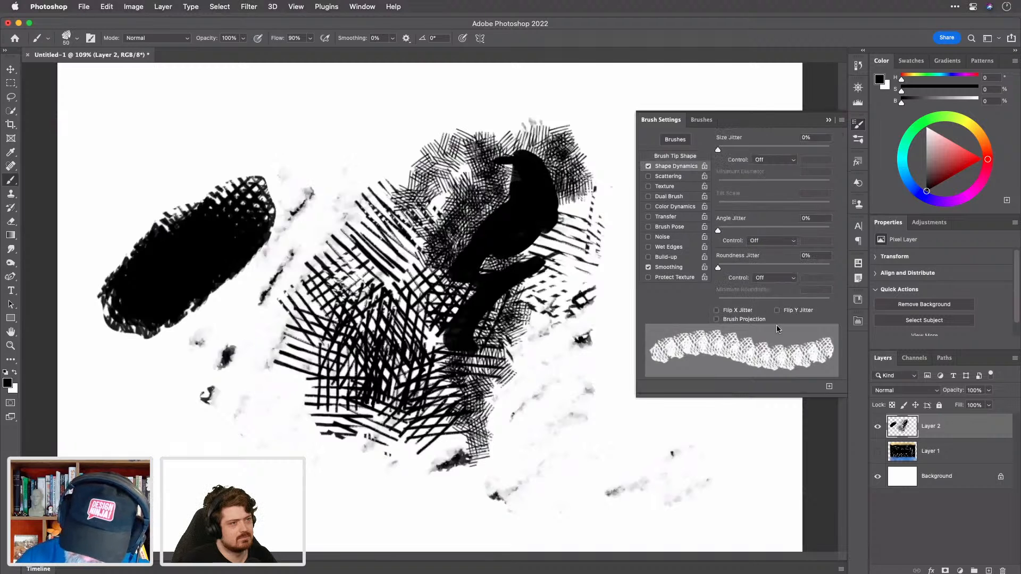
pyautogui.moveTo(718, 150); pyautogui.dragTo(761, 150)
pyautogui.click(680, 176)
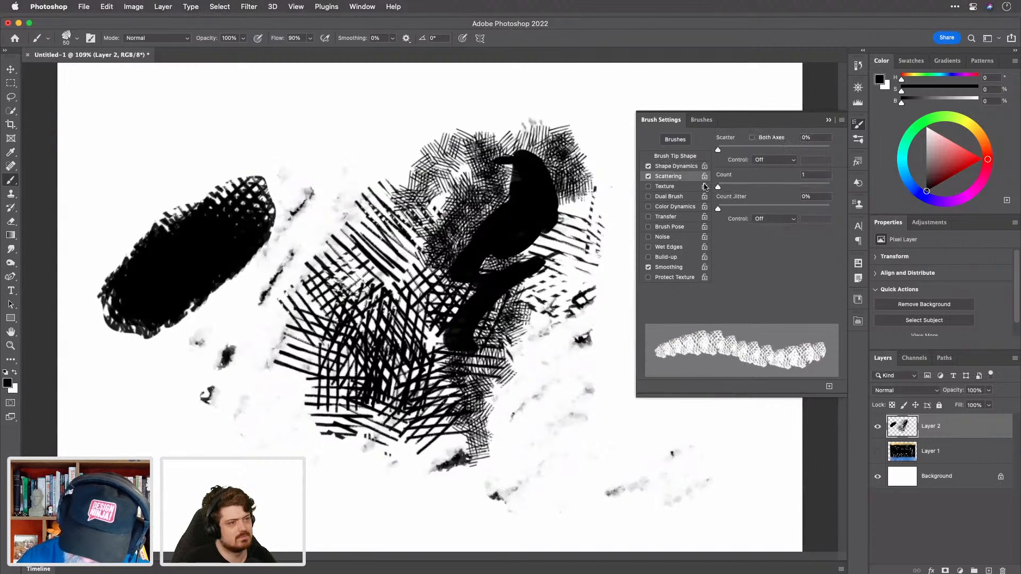
pyautogui.moveTo(718, 208)
pyautogui.mouseDown()
pyautogui.moveTo(738, 209)
pyautogui.moveTo(731, 186)
pyautogui.mouseUp()
pyautogui.moveTo(719, 149); pyautogui.dragTo(733, 151)
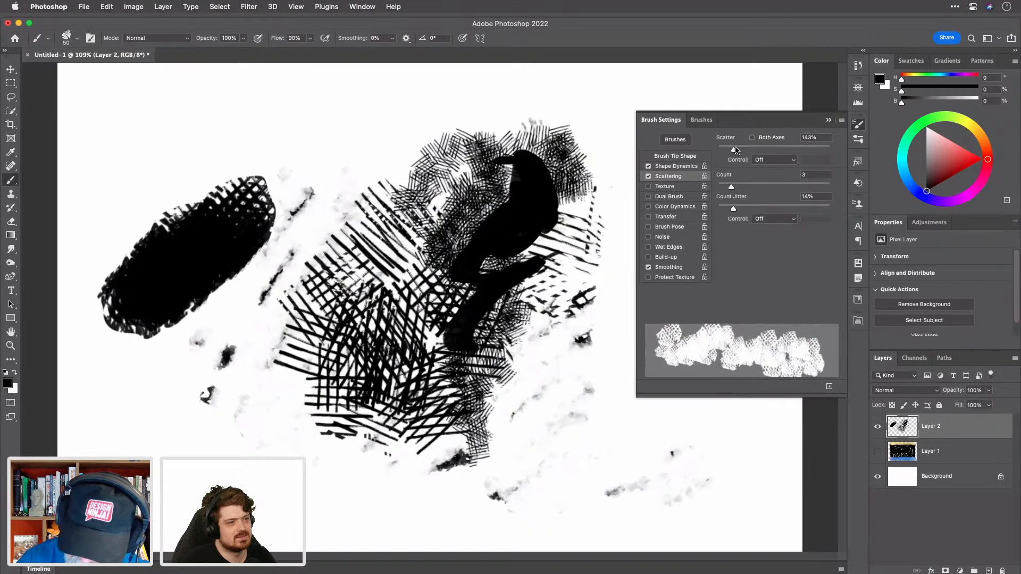
pyautogui.click(752, 137)
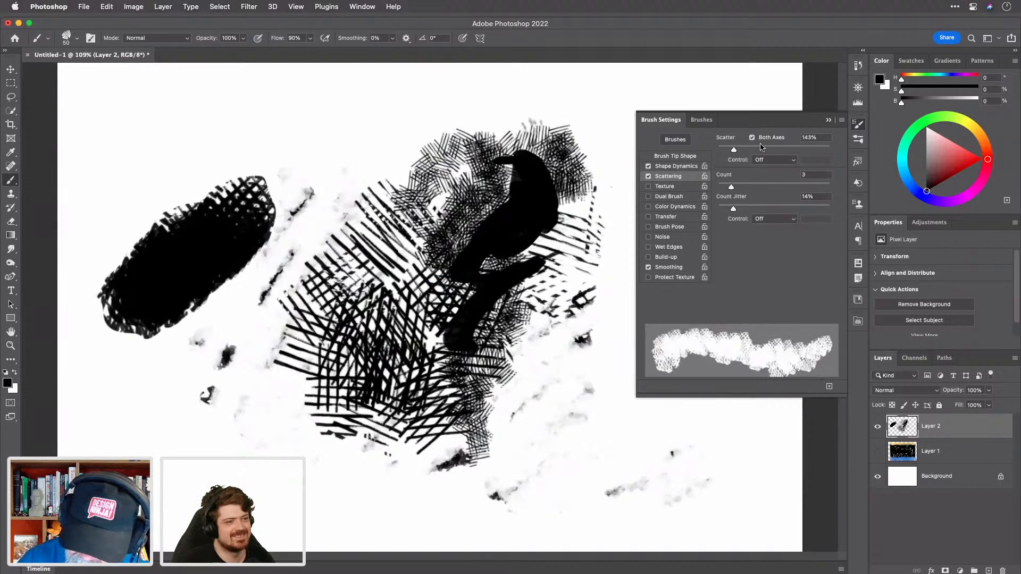
# Step: Paint a scattered black test stroke along the lower canvas, and replace the painted Layer 2 with a new empty layer
pyautogui.moveTo(239, 475)
pyautogui.mouseDown()
pyautogui.moveTo(361, 501)
pyautogui.moveTo(418, 482)
pyautogui.moveTo(463, 505)
pyautogui.moveTo(485, 477)
pyautogui.moveTo(548, 469)
pyautogui.moveTo(522, 370)
pyautogui.mouseUp()
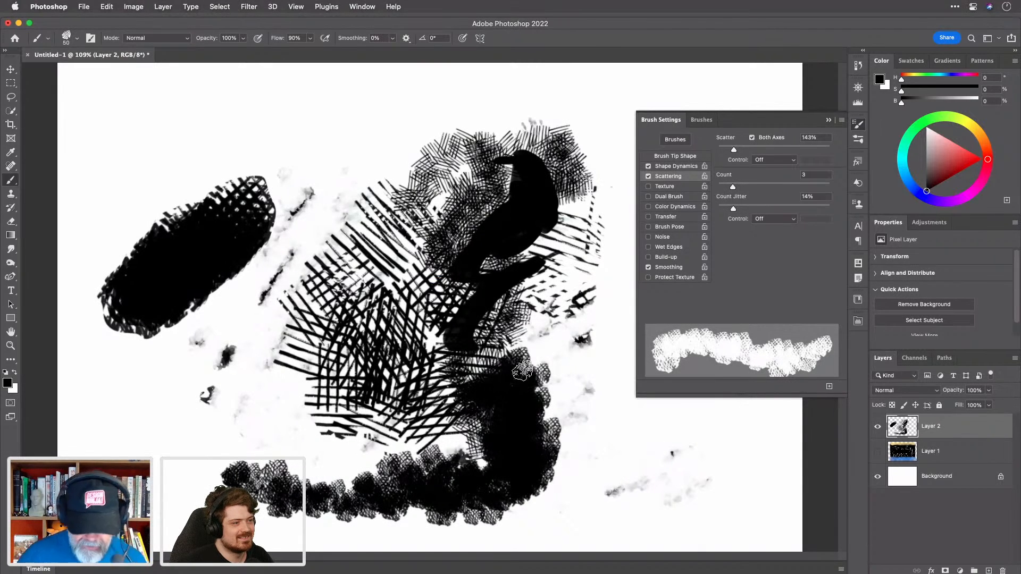
pyautogui.press('Delete')
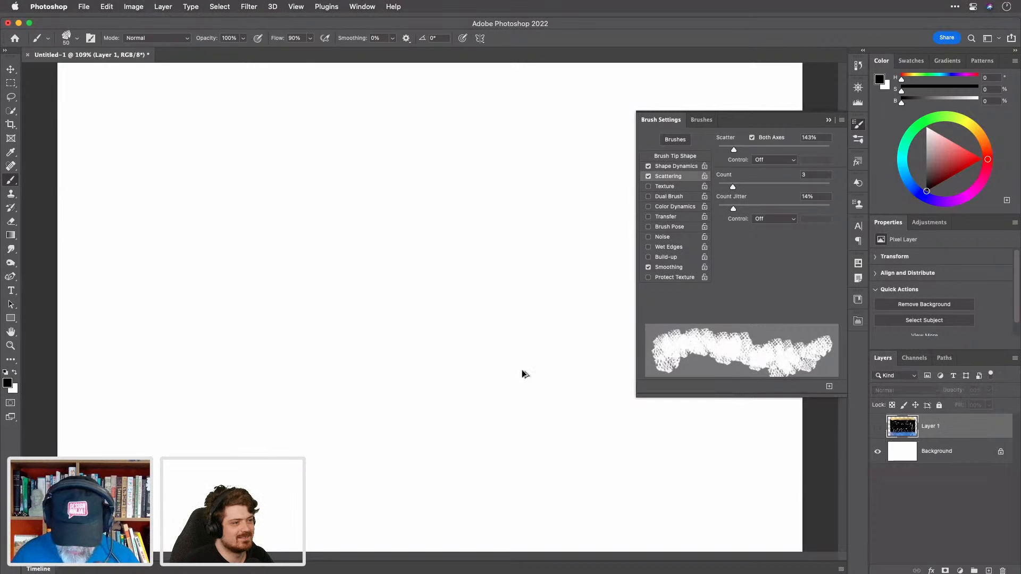
pyautogui.hotkey('ctrl', 'alt', 'shift', 'n')
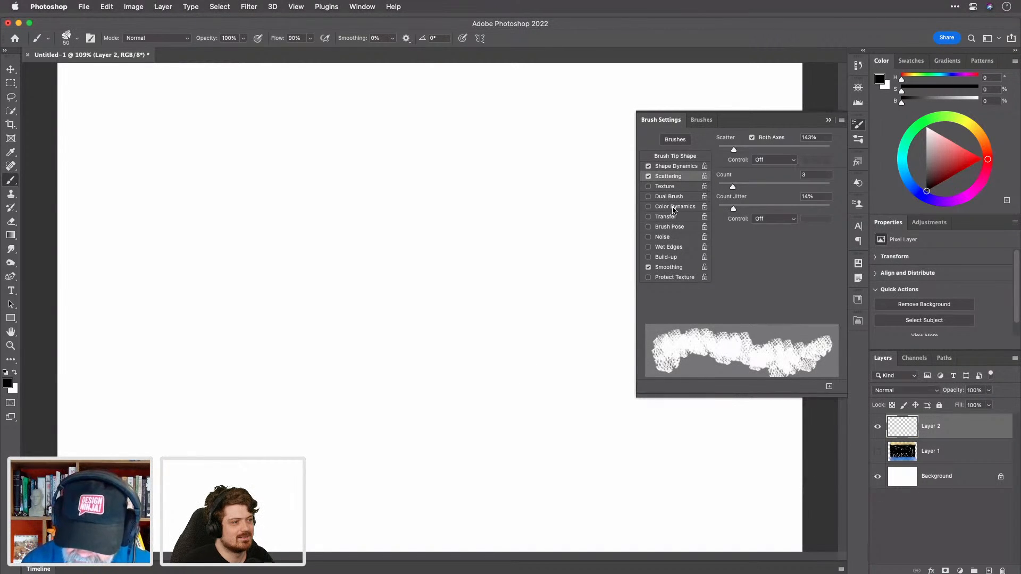
# Step: Enable Color Dynamics for the brush and reduce the brush size to 35 px
pyautogui.click(674, 208)
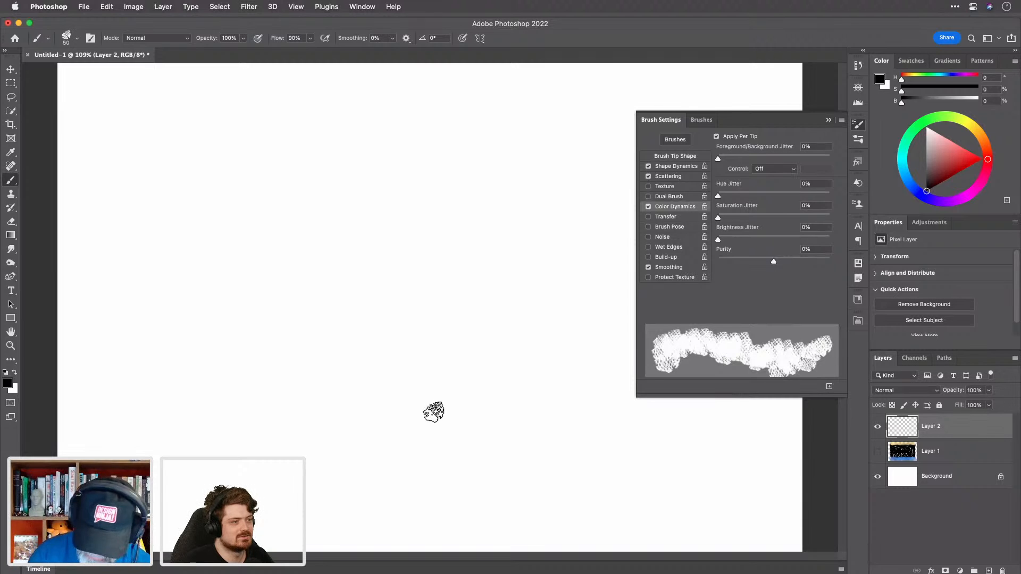
pyautogui.press('[')
pyautogui.press('[')
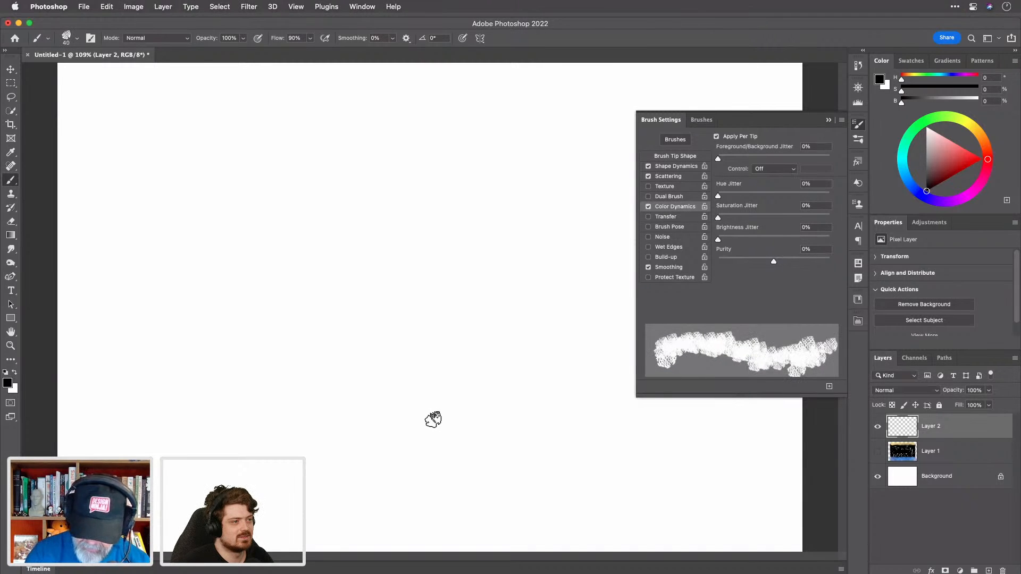
pyautogui.press('[')
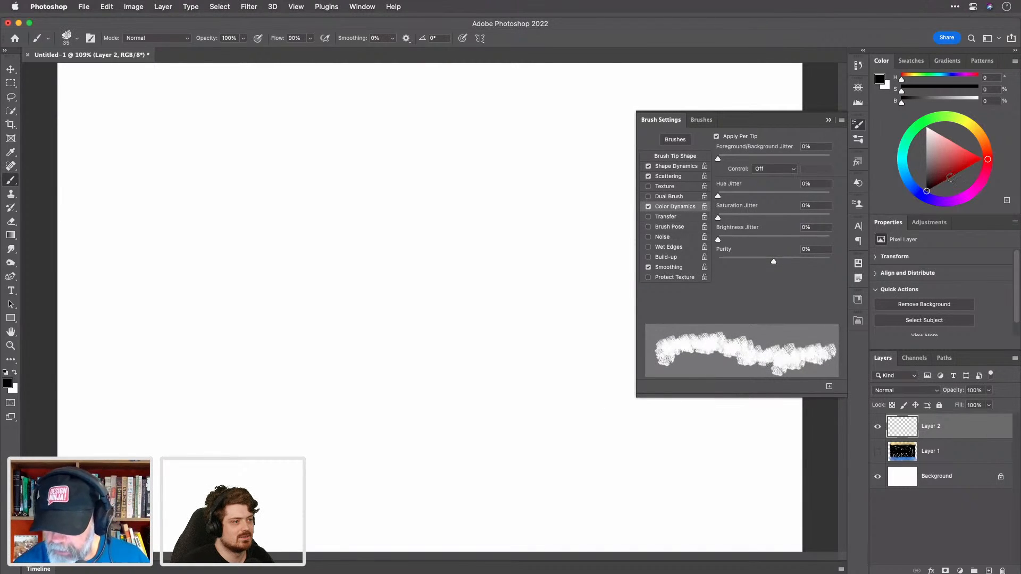
# Step: Set pure red as the background colour and orange (H 38, S 99, B 100) as the foreground colour
pyautogui.moveTo(950, 166); pyautogui.dragTo(986, 159)
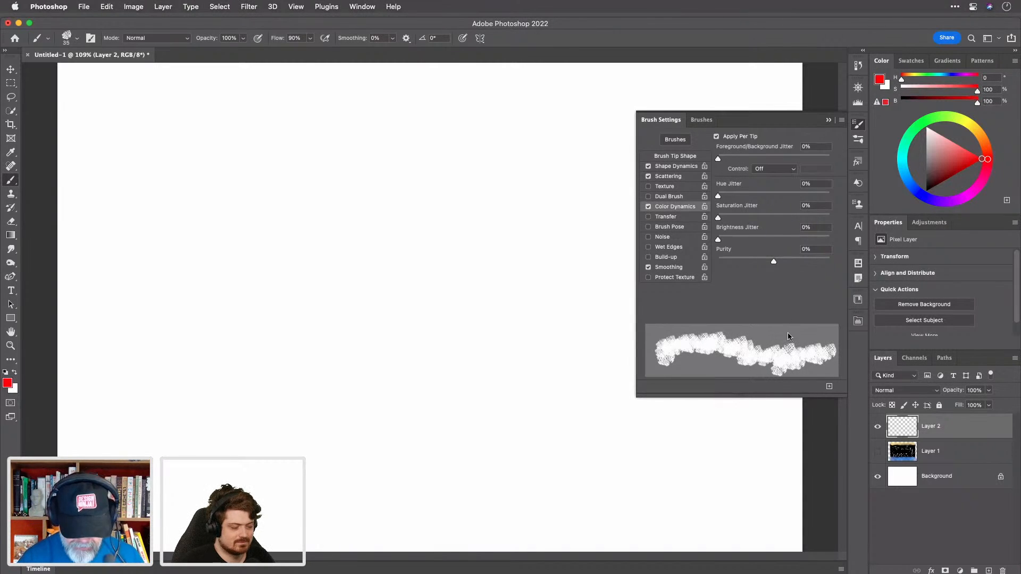
pyautogui.press('x')
pyautogui.moveTo(976, 149)
pyautogui.mouseDown()
pyautogui.moveTo(970, 125)
pyautogui.moveTo(978, 159)
pyautogui.moveTo(978, 132)
pyautogui.mouseUp()
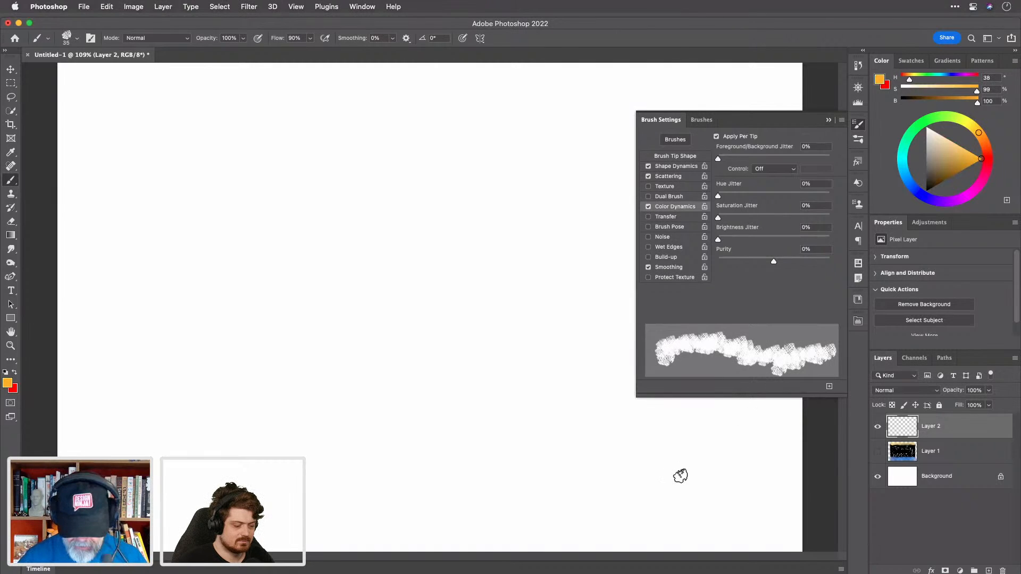
# Step: Swap the foreground and background colours, and paint a diagonal test scribble with 100% Foreground/Background Jitter and Apply Per Tip off
pyautogui.press('x')
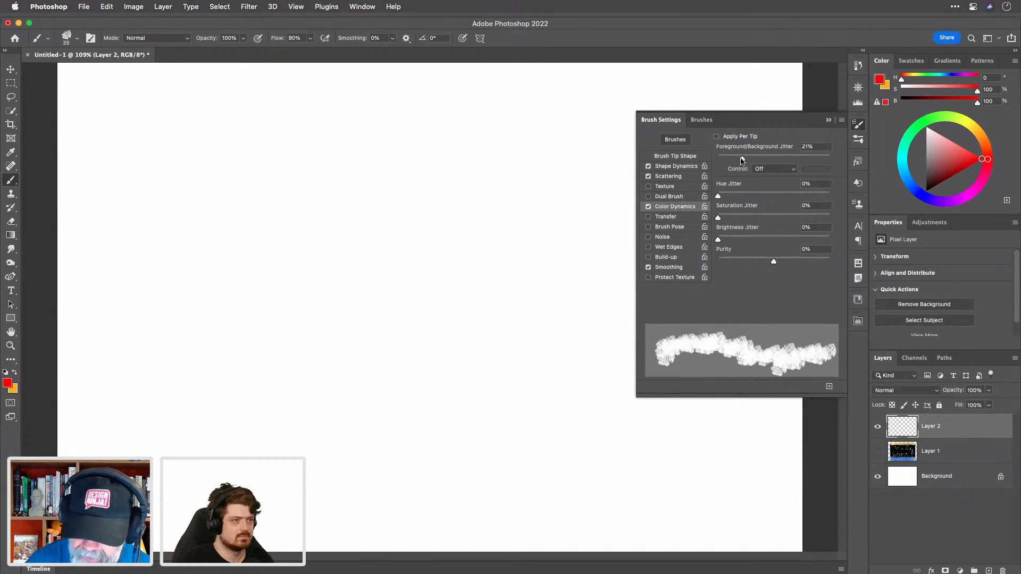
pyautogui.moveTo(788, 159); pyautogui.dragTo(842, 159)
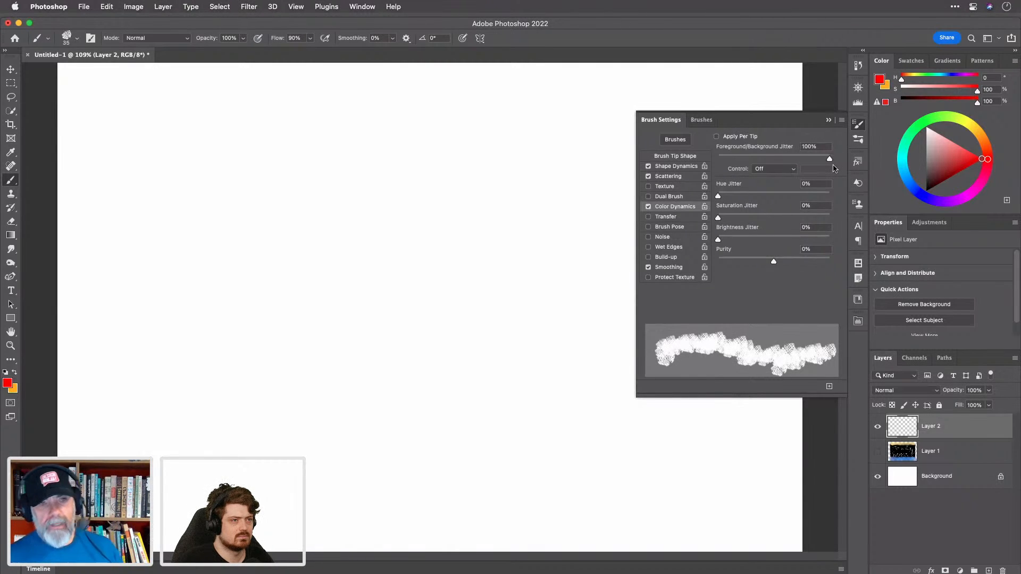
pyautogui.moveTo(188, 209)
pyautogui.mouseDown()
pyautogui.moveTo(232, 217)
pyautogui.moveTo(280, 195)
pyautogui.moveTo(297, 205)
pyautogui.moveTo(226, 286)
pyautogui.moveTo(298, 302)
pyautogui.moveTo(375, 372)
pyautogui.moveTo(437, 379)
pyautogui.moveTo(435, 420)
pyautogui.mouseUp()
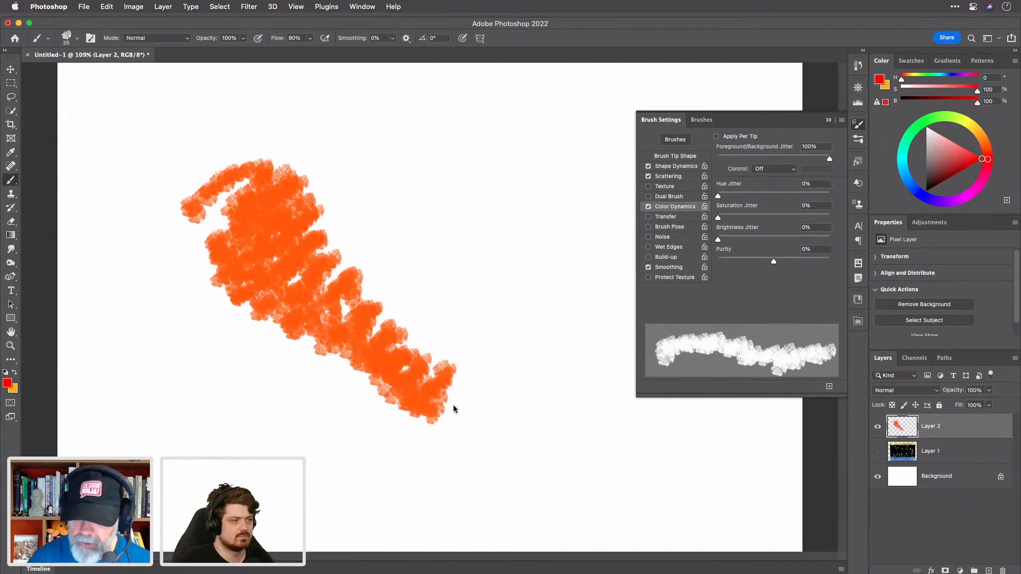
# Step: Set the Foreground/Background Jitter control to Pen Pressure and paint several test strokes beside the first scribble
pyautogui.click(798, 170)
pyautogui.click(791, 191)
pyautogui.moveTo(346, 157)
pyautogui.mouseDown()
pyautogui.moveTo(376, 171)
pyautogui.moveTo(437, 240)
pyautogui.moveTo(432, 262)
pyautogui.moveTo(469, 328)
pyautogui.mouseUp()
pyautogui.moveTo(429, 258)
pyautogui.mouseDown()
pyautogui.moveTo(422, 298)
pyautogui.moveTo(472, 314)
pyautogui.moveTo(508, 372)
pyautogui.mouseUp()
pyautogui.moveTo(435, 187)
pyautogui.mouseDown()
pyautogui.moveTo(452, 232)
pyautogui.moveTo(498, 295)
pyautogui.moveTo(481, 204)
pyautogui.moveTo(486, 213)
pyautogui.moveTo(487, 369)
pyautogui.moveTo(509, 208)
pyautogui.moveTo(511, 373)
pyautogui.mouseUp()
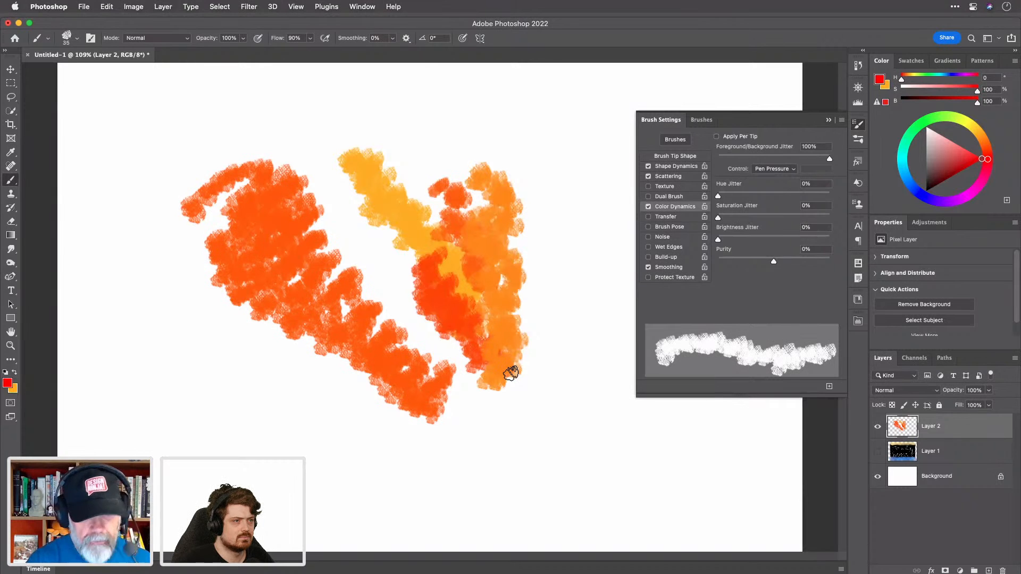
# Step: Enable Apply Per Tip and paint a dense test scribble over and beside the newest strokes
pyautogui.click(716, 137)
pyautogui.moveTo(514, 124)
pyautogui.mouseDown()
pyautogui.moveTo(553, 176)
pyautogui.moveTo(567, 284)
pyautogui.moveTo(592, 241)
pyautogui.moveTo(571, 222)
pyautogui.moveTo(581, 219)
pyautogui.moveTo(582, 166)
pyautogui.moveTo(594, 179)
pyautogui.moveTo(617, 250)
pyautogui.moveTo(611, 302)
pyautogui.moveTo(569, 304)
pyautogui.moveTo(539, 242)
pyautogui.moveTo(554, 322)
pyautogui.moveTo(501, 272)
pyautogui.moveTo(473, 278)
pyautogui.moveTo(512, 331)
pyautogui.moveTo(521, 296)
pyautogui.moveTo(543, 370)
pyautogui.moveTo(579, 360)
pyautogui.moveTo(587, 324)
pyautogui.moveTo(554, 337)
pyautogui.moveTo(583, 362)
pyautogui.mouseUp()
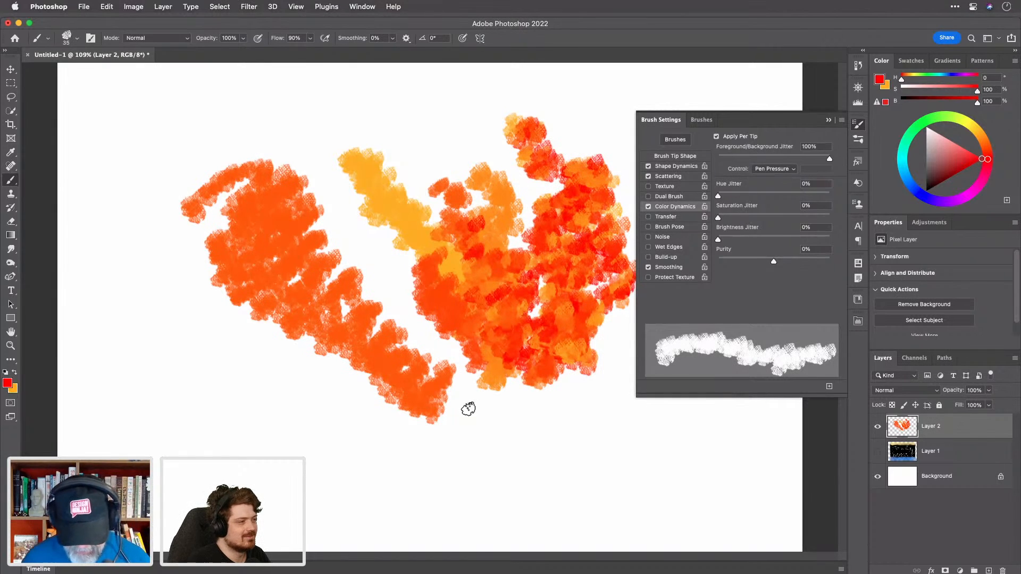
# Step: Undo all the painted test strokes to clear Layer 2
pyautogui.press('super+z')
pyautogui.press('super+z')
pyautogui.press('super+z')
pyautogui.press('super+z')
pyautogui.press('super+z')
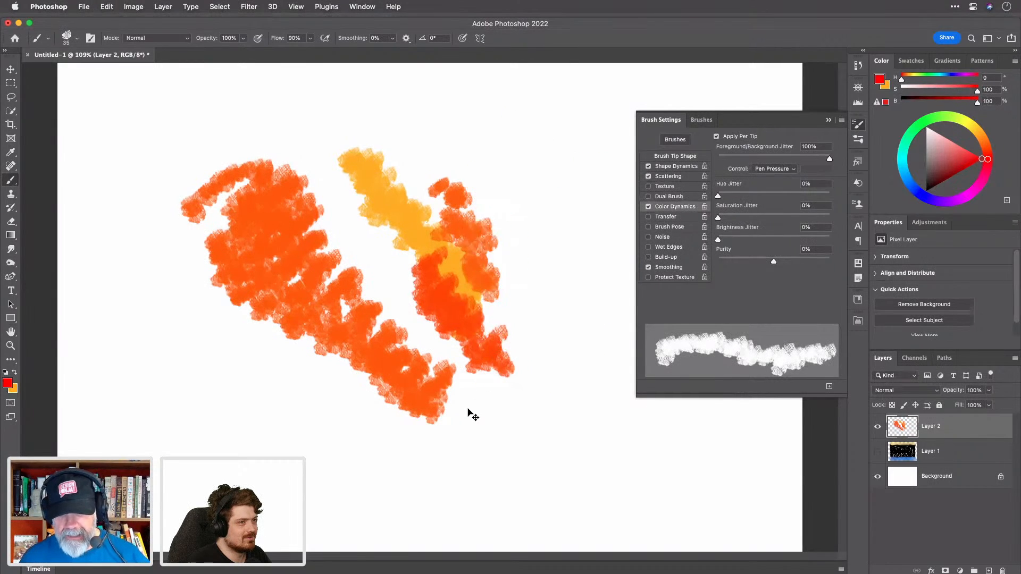
pyautogui.press('super+z')
pyautogui.press('super+z')
pyautogui.press('super+z')
pyautogui.press('super+z')
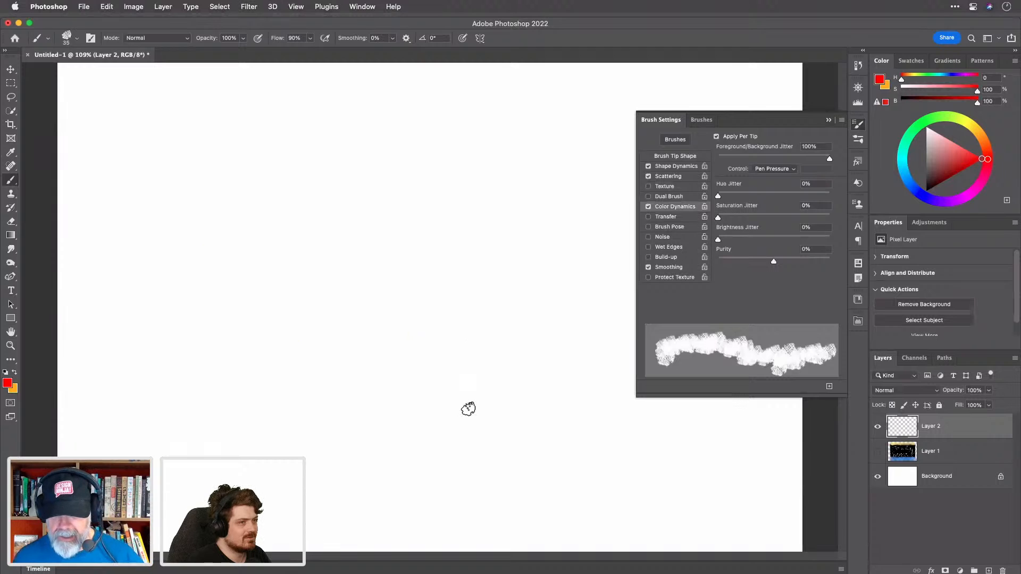
# Step: Set Foreground/Background Jitter to 15% and Hue Jitter to 100%, and paint a large multicoloured test block
pyautogui.moveTo(829, 159); pyautogui.dragTo(732, 168)
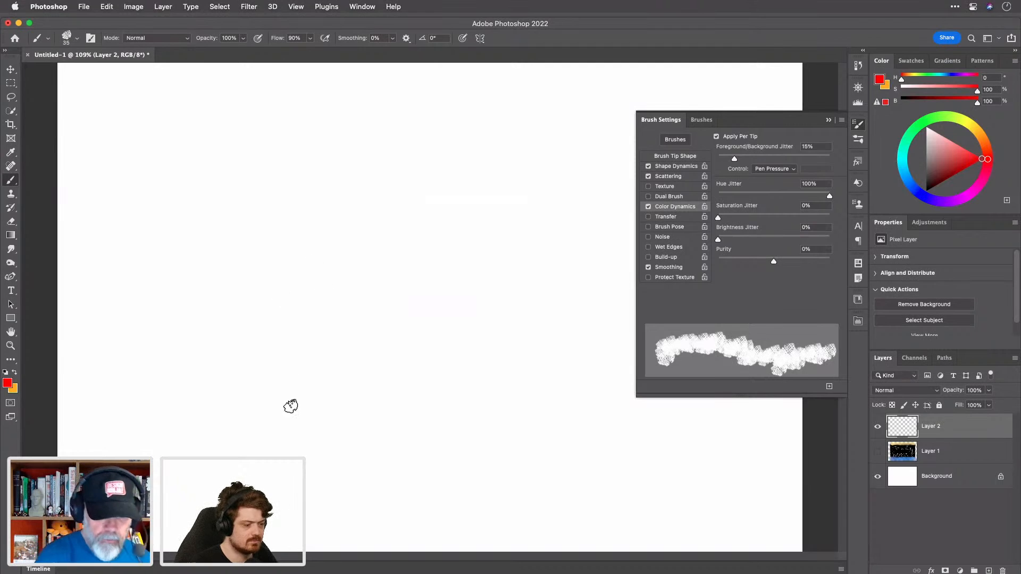
pyautogui.moveTo(291, 433)
pyautogui.mouseDown()
pyautogui.moveTo(282, 191)
pyautogui.moveTo(287, 435)
pyautogui.moveTo(289, 194)
pyautogui.moveTo(295, 408)
pyautogui.moveTo(302, 430)
pyautogui.moveTo(300, 209)
pyautogui.moveTo(315, 382)
pyautogui.moveTo(315, 212)
pyautogui.moveTo(329, 424)
pyautogui.moveTo(325, 251)
pyautogui.moveTo(334, 258)
pyautogui.moveTo(346, 431)
pyautogui.moveTo(351, 192)
pyautogui.moveTo(360, 384)
pyautogui.moveTo(369, 199)
pyautogui.moveTo(374, 387)
pyautogui.moveTo(382, 409)
pyautogui.moveTo(386, 218)
pyautogui.moveTo(388, 420)
pyautogui.moveTo(396, 209)
pyautogui.moveTo(421, 437)
pyautogui.moveTo(415, 232)
pyautogui.moveTo(437, 428)
pyautogui.moveTo(439, 216)
pyautogui.moveTo(465, 381)
pyautogui.moveTo(452, 207)
pyautogui.moveTo(472, 383)
pyautogui.moveTo(480, 214)
pyautogui.moveTo(500, 431)
pyautogui.moveTo(487, 189)
pyautogui.moveTo(510, 413)
pyautogui.moveTo(453, 238)
pyautogui.moveTo(435, 437)
pyautogui.moveTo(402, 221)
pyautogui.moveTo(401, 412)
pyautogui.moveTo(400, 285)
pyautogui.moveTo(413, 434)
pyautogui.mouseUp()
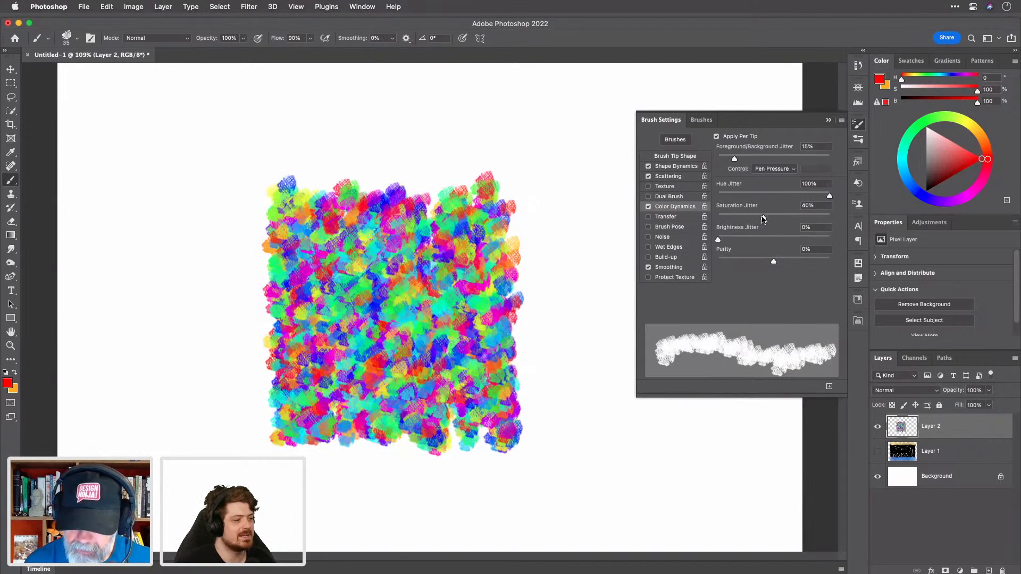
# Step: Paint vertical test strokes beside the block while raising Saturation Jitter to 48%, Brightness Jitter to 57% and Purity to +64%
pyautogui.moveTo(557, 197)
pyautogui.mouseDown()
pyautogui.moveTo(561, 452)
pyautogui.moveTo(577, 189)
pyautogui.moveTo(611, 401)
pyautogui.mouseUp()
pyautogui.moveTo(628, 285)
pyautogui.mouseDown()
pyautogui.moveTo(606, 158)
pyautogui.moveTo(612, 444)
pyautogui.moveTo(611, 411)
pyautogui.moveTo(615, 428)
pyautogui.mouseUp()
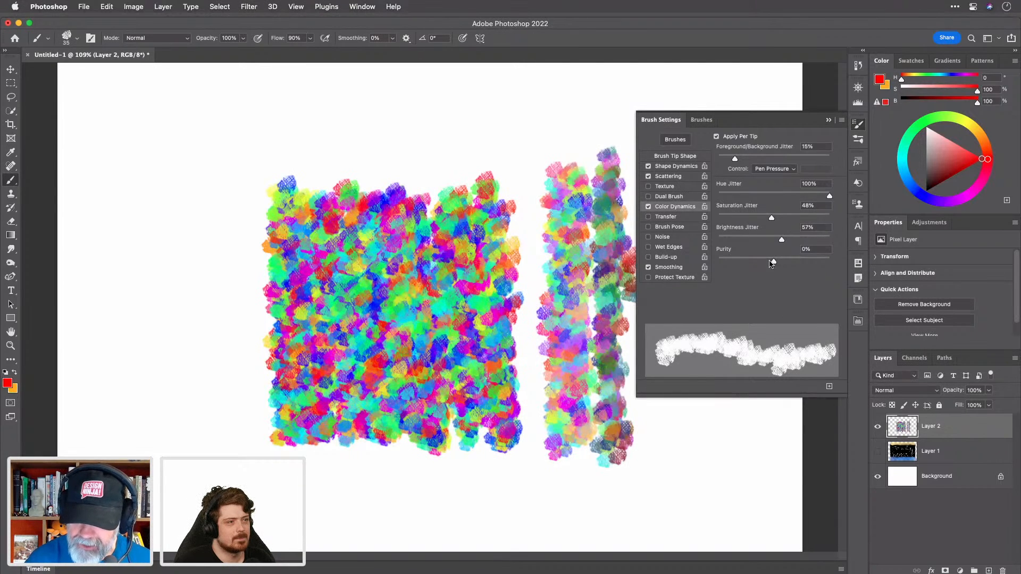
pyautogui.moveTo(774, 263); pyautogui.dragTo(809, 262)
pyautogui.moveTo(531, 371)
pyautogui.mouseDown()
pyautogui.moveTo(523, 353)
pyautogui.moveTo(530, 445)
pyautogui.moveTo(527, 225)
pyautogui.moveTo(539, 433)
pyautogui.moveTo(537, 207)
pyautogui.moveTo(552, 375)
pyautogui.moveTo(567, 388)
pyautogui.moveTo(563, 180)
pyautogui.moveTo(563, 471)
pyautogui.mouseUp()
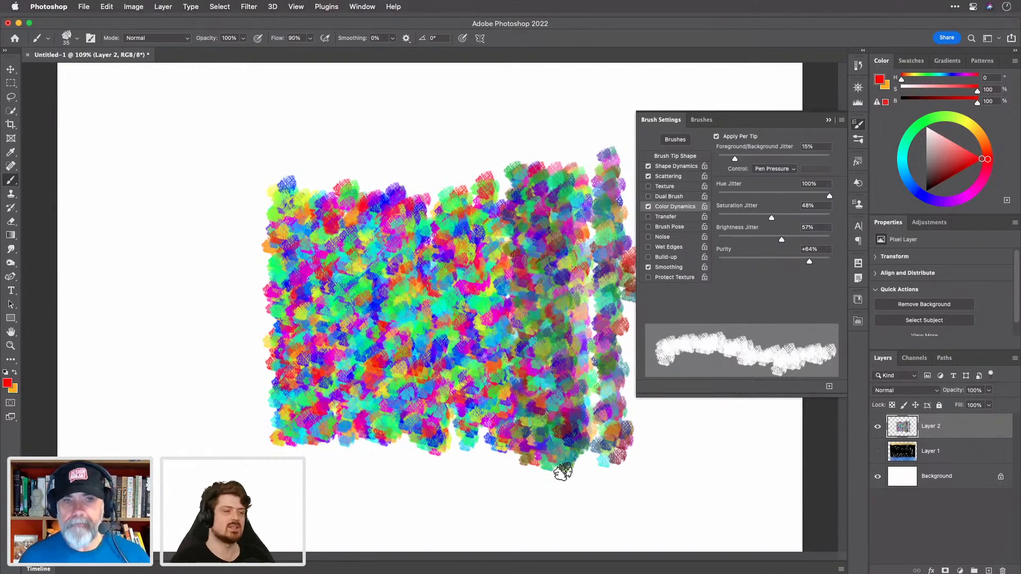
# Step: Set the foreground to light pink (H 0, S 36, B 98) and paint test columns at Purity +64% and at Purity -100%
pyautogui.moveTo(959, 153); pyautogui.dragTo(945, 139)
pyautogui.moveTo(186, 190)
pyautogui.mouseDown()
pyautogui.moveTo(185, 414)
pyautogui.moveTo(194, 155)
pyautogui.moveTo(202, 273)
pyautogui.mouseUp()
pyautogui.moveTo(804, 262); pyautogui.dragTo(717, 262)
pyautogui.moveTo(239, 273)
pyautogui.mouseDown()
pyautogui.moveTo(235, 364)
pyautogui.moveTo(232, 213)
pyautogui.moveTo(255, 427)
pyautogui.moveTo(242, 174)
pyautogui.moveTo(250, 404)
pyautogui.moveTo(245, 224)
pyautogui.moveTo(257, 352)
pyautogui.moveTo(273, 241)
pyautogui.moveTo(286, 395)
pyautogui.moveTo(287, 164)
pyautogui.moveTo(291, 450)
pyautogui.moveTo(301, 182)
pyautogui.moveTo(304, 331)
pyautogui.moveTo(317, 271)
pyautogui.moveTo(333, 407)
pyautogui.moveTo(330, 171)
pyautogui.moveTo(352, 439)
pyautogui.moveTo(352, 179)
pyautogui.moveTo(360, 392)
pyautogui.moveTo(371, 246)
pyautogui.moveTo(382, 539)
pyautogui.mouseUp()
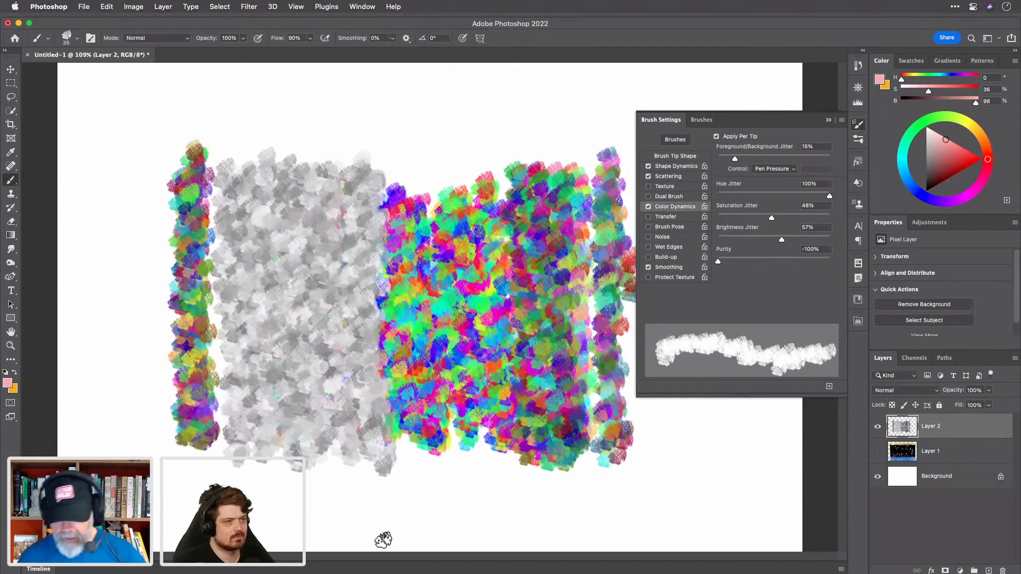
# Step: Replace the painted Layer 2 with a new empty layer, and reset Hue, Saturation and Brightness Jitter to 0%
pyautogui.press('BackSpace')
pyautogui.hotkey('ctrl', 'shift', 'alt', 'n')
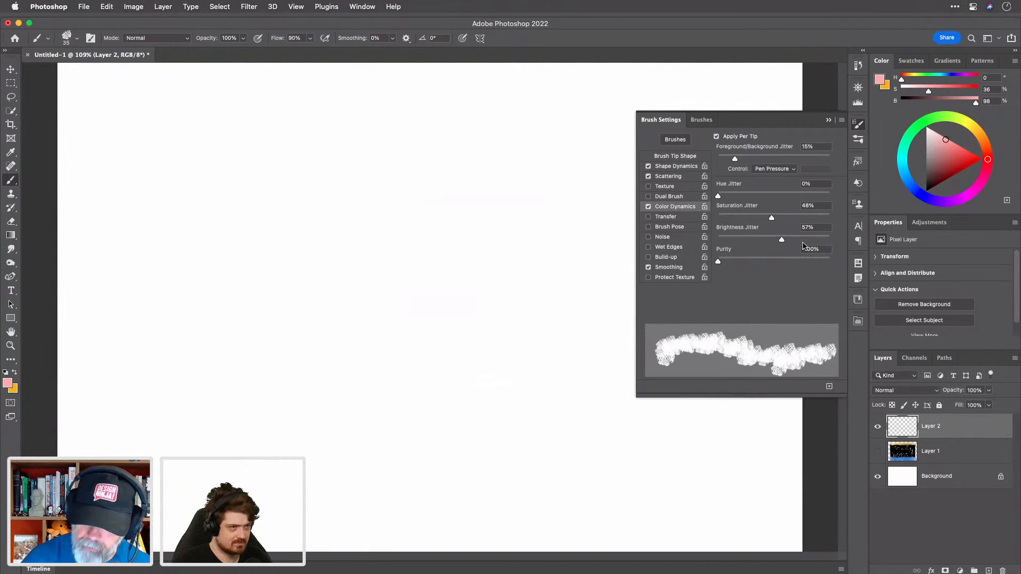
pyautogui.moveTo(747, 238); pyautogui.dragTo(581, 250)
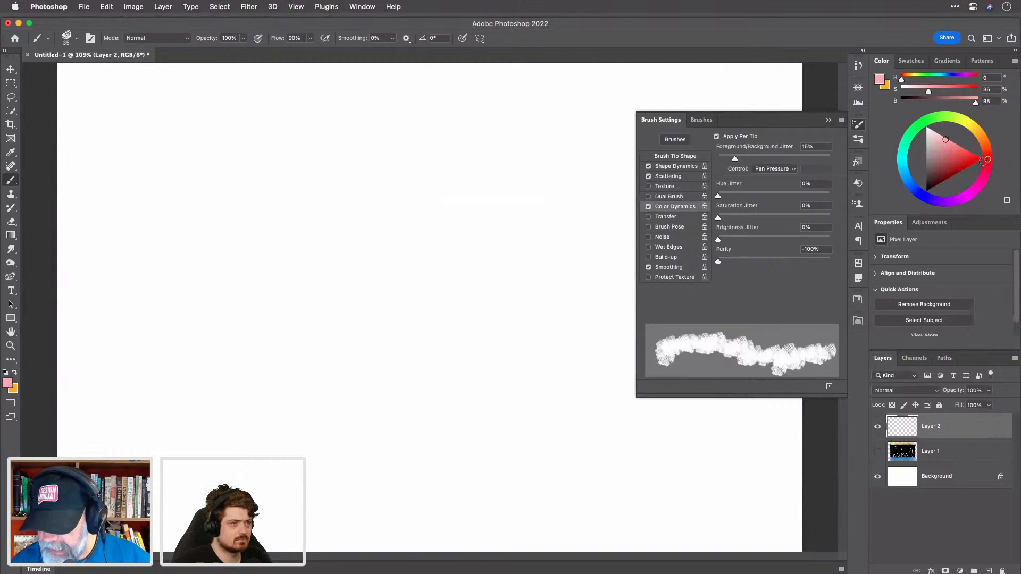
# Step: Set the foreground colour to magenta (H 309, S 100, B 100), with 42% Foreground/Background Jitter and 20% Hue Jitter
pyautogui.moveTo(967, 198); pyautogui.dragTo(973, 194)
pyautogui.moveTo(945, 140); pyautogui.dragTo(979, 160)
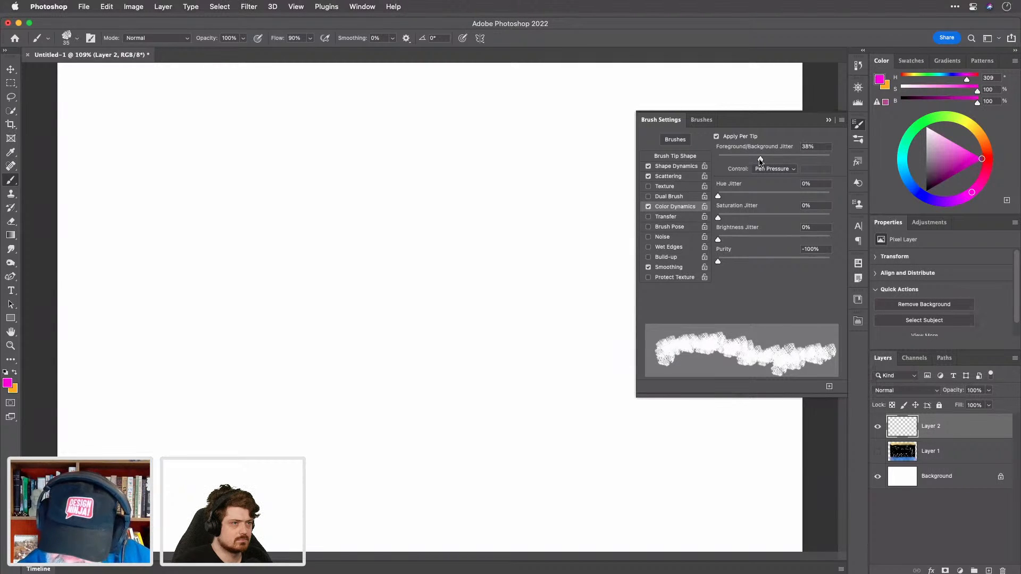
pyautogui.moveTo(766, 159); pyautogui.dragTo(765, 159)
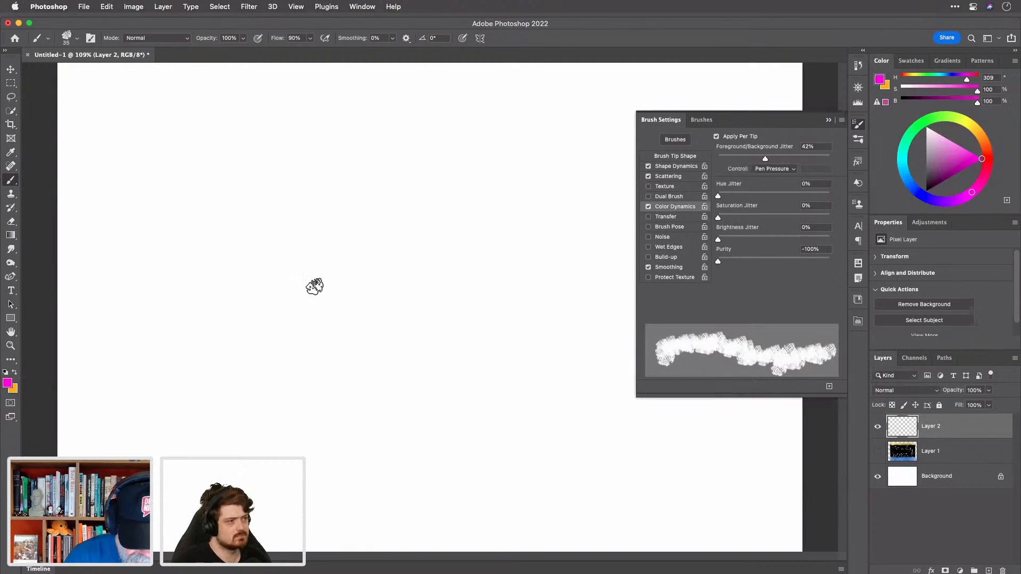
pyautogui.moveTo(729, 196); pyautogui.dragTo(740, 197)
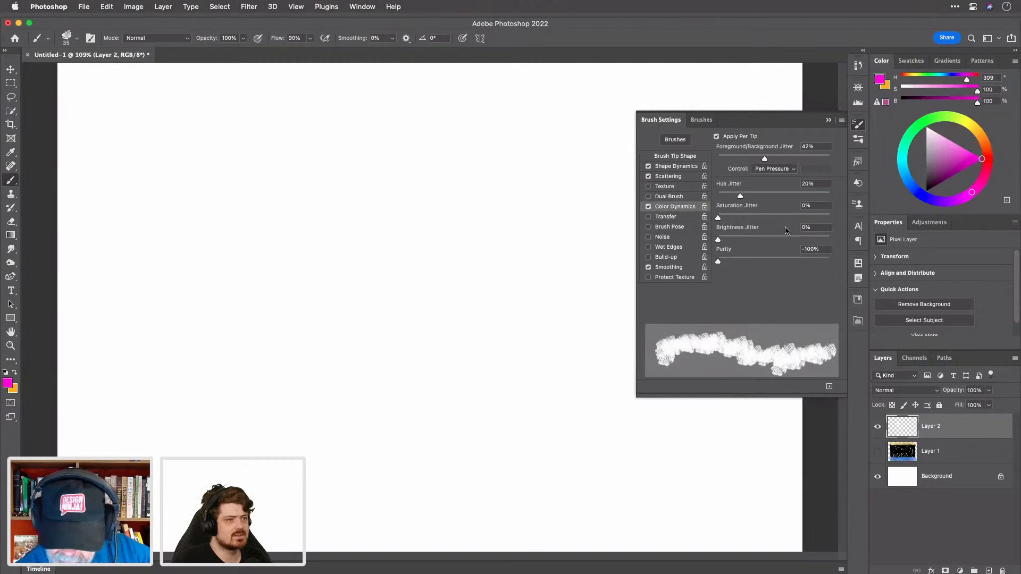
# Step: Paint a short test stroke at about -12% Purity and another at +100% Purity, and undo both strokes
pyautogui.moveTo(718, 263); pyautogui.dragTo(765, 263)
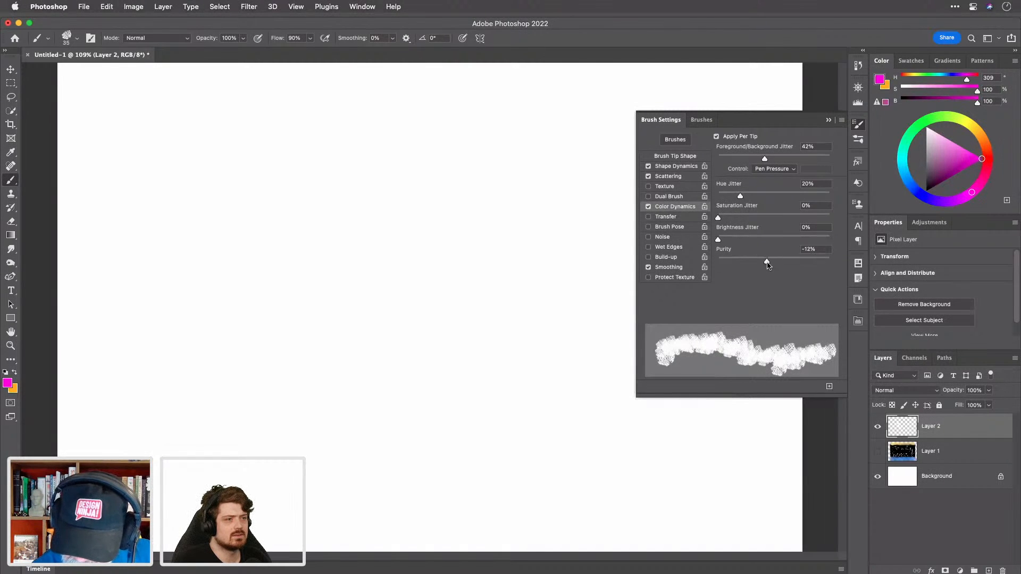
pyautogui.moveTo(475, 209); pyautogui.dragTo(483, 289)
pyautogui.moveTo(766, 262); pyautogui.dragTo(831, 262)
pyautogui.moveTo(441, 206)
pyautogui.mouseDown()
pyautogui.moveTo(445, 296)
pyautogui.moveTo(463, 330)
pyautogui.mouseUp()
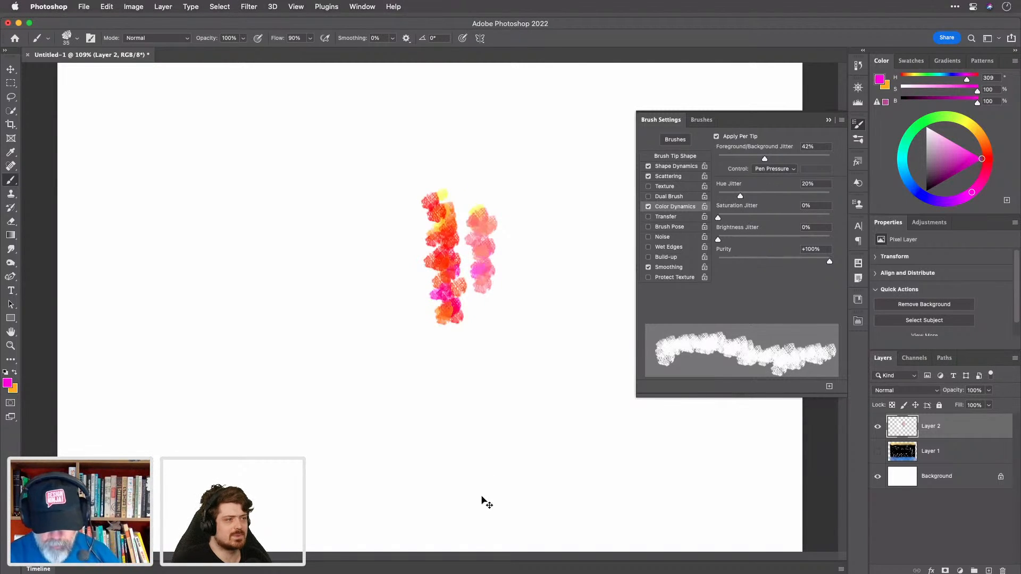
pyautogui.press('super+z')
pyautogui.press('super+z')
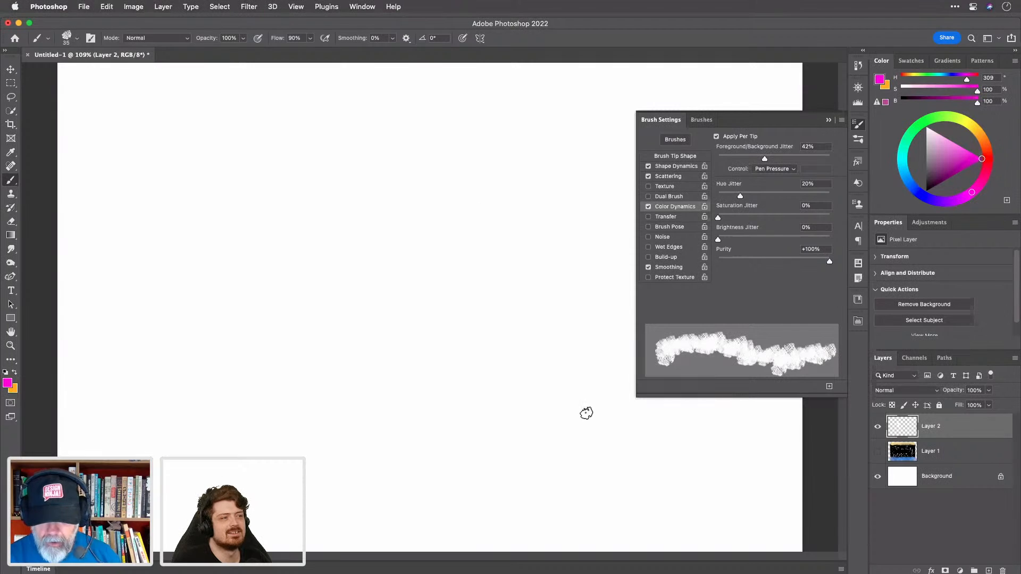
# Step: Set the Shape Dynamics Size Jitter to 80% with its control on Pen Pressure
pyautogui.click(688, 157)
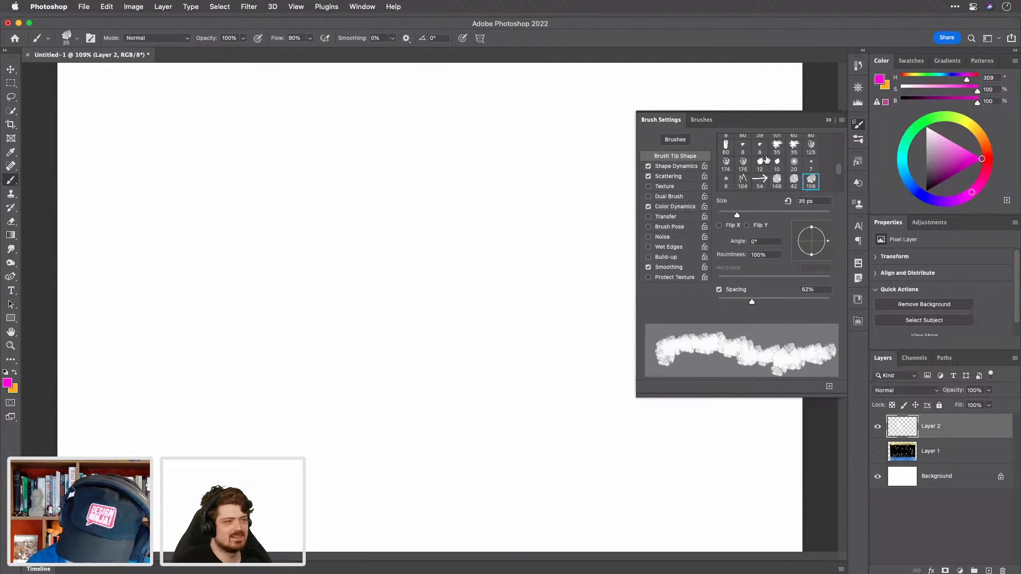
pyautogui.click(678, 166)
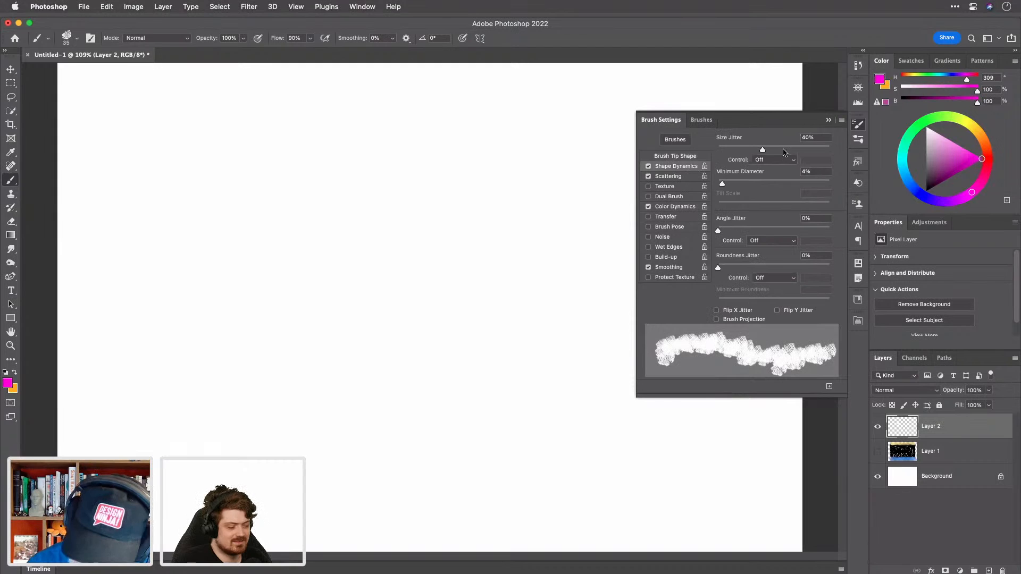
pyautogui.moveTo(763, 150); pyautogui.dragTo(806, 151)
pyautogui.click(774, 159)
pyautogui.click(783, 181)
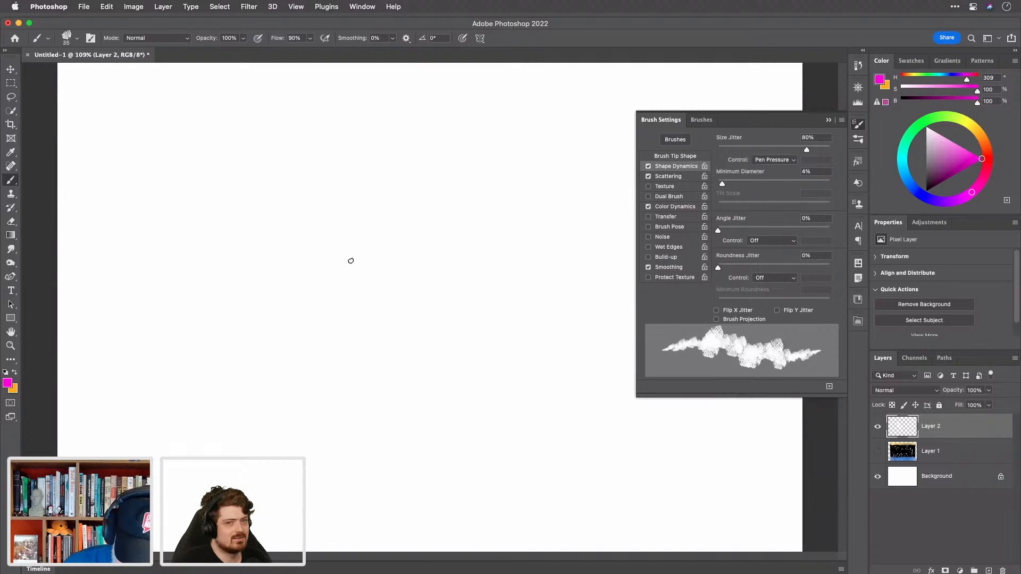
# Step: Paint a branching coral shape with tapered branches joining a thick trunk in the lower middle of the canvas
pyautogui.moveTo(351, 267); pyautogui.dragTo(367, 499)
pyautogui.moveTo(402, 263); pyautogui.dragTo(373, 387)
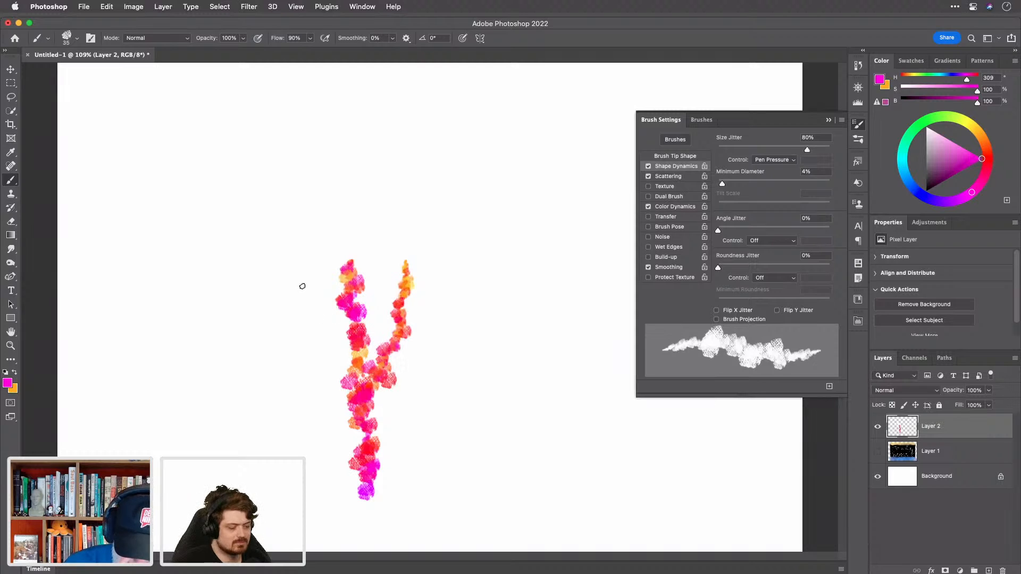
pyautogui.moveTo(386, 238); pyautogui.dragTo(398, 314)
pyautogui.moveTo(309, 217)
pyautogui.mouseDown()
pyautogui.moveTo(318, 290)
pyautogui.moveTo(355, 352)
pyautogui.mouseUp()
pyautogui.moveTo(289, 296)
pyautogui.mouseDown()
pyautogui.moveTo(299, 345)
pyautogui.moveTo(353, 420)
pyautogui.mouseUp()
pyautogui.moveTo(251, 348)
pyautogui.mouseDown()
pyautogui.moveTo(265, 368)
pyautogui.moveTo(324, 386)
pyautogui.moveTo(342, 425)
pyautogui.moveTo(361, 435)
pyautogui.moveTo(370, 475)
pyautogui.mouseUp()
pyautogui.moveTo(429, 352)
pyautogui.mouseDown()
pyautogui.moveTo(429, 400)
pyautogui.moveTo(380, 451)
pyautogui.moveTo(378, 505)
pyautogui.mouseUp()
pyautogui.moveTo(355, 417)
pyautogui.mouseDown()
pyautogui.moveTo(357, 484)
pyautogui.moveTo(369, 505)
pyautogui.mouseUp()
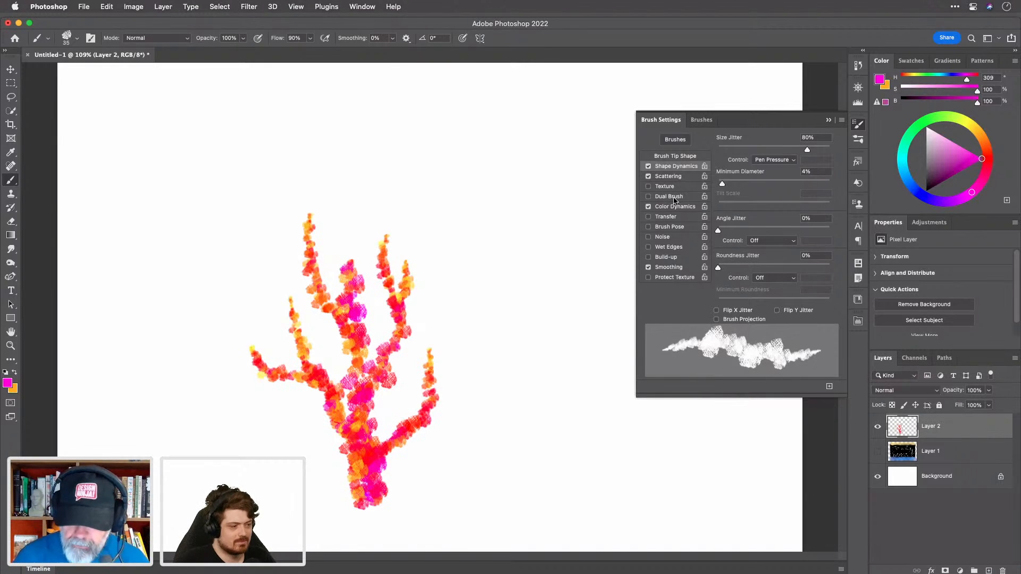
# Step: Enable Transfer with 10% Opacity Jitter, paint a long curved stroke beside the coral, and raise Opacity Jitter to 32%
pyautogui.click(668, 220)
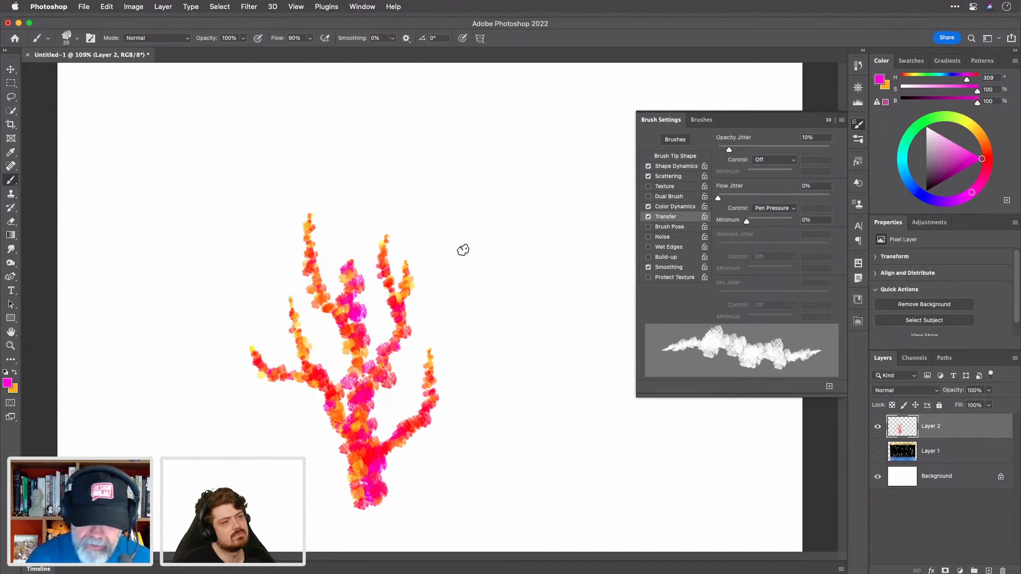
pyautogui.moveTo(474, 184)
pyautogui.mouseDown()
pyautogui.moveTo(492, 366)
pyautogui.moveTo(514, 440)
pyautogui.moveTo(542, 468)
pyautogui.moveTo(608, 489)
pyautogui.moveTo(706, 470)
pyautogui.mouseUp()
pyautogui.moveTo(729, 156); pyautogui.dragTo(754, 154)
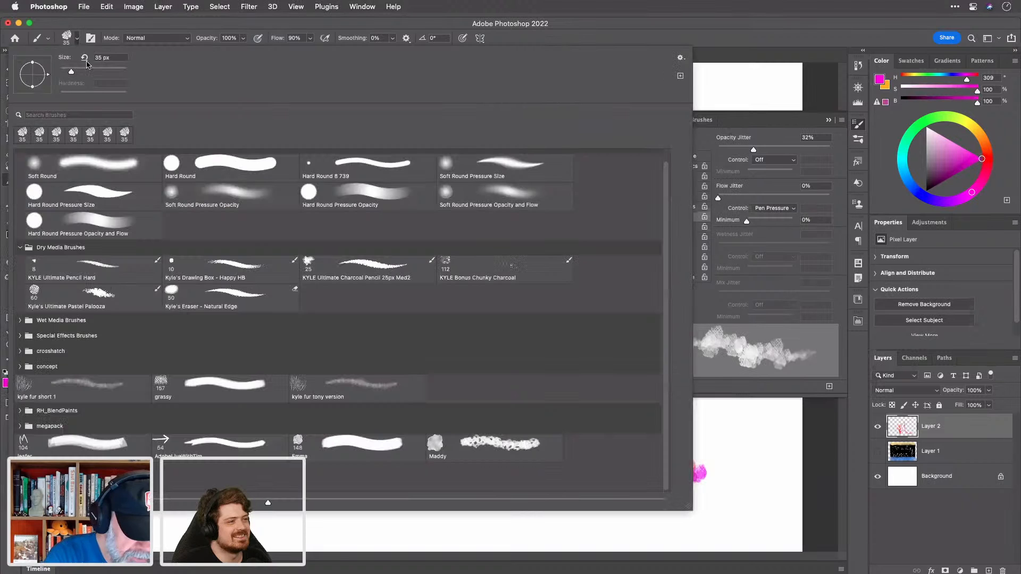
# Step: Switch to the Hard Round brush, enable Transfer, and paint a horizontal magenta test stroke above the coral
pyautogui.click(77, 38)
pyautogui.click(184, 164)
pyautogui.click(602, 26)
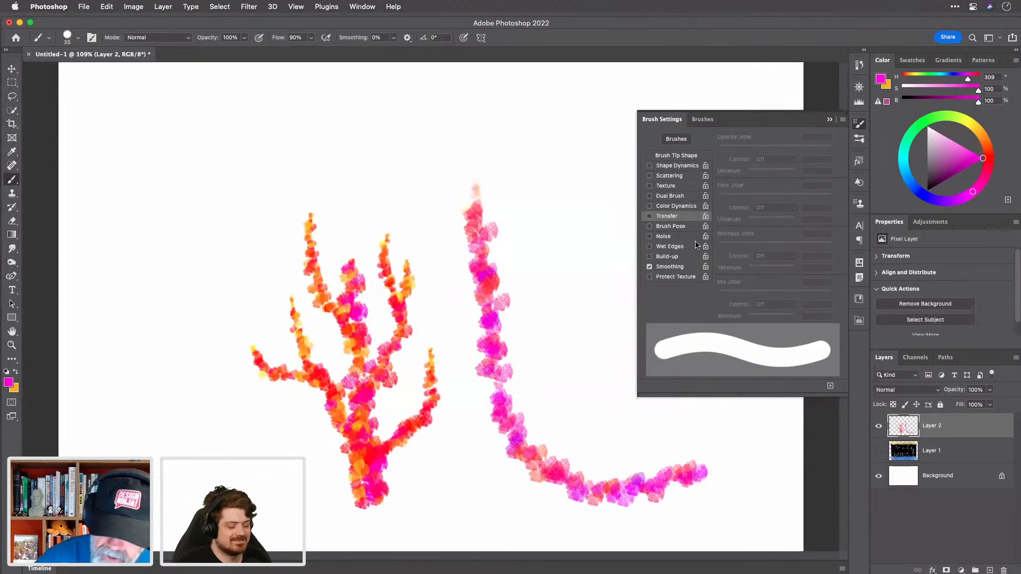
pyautogui.click(663, 217)
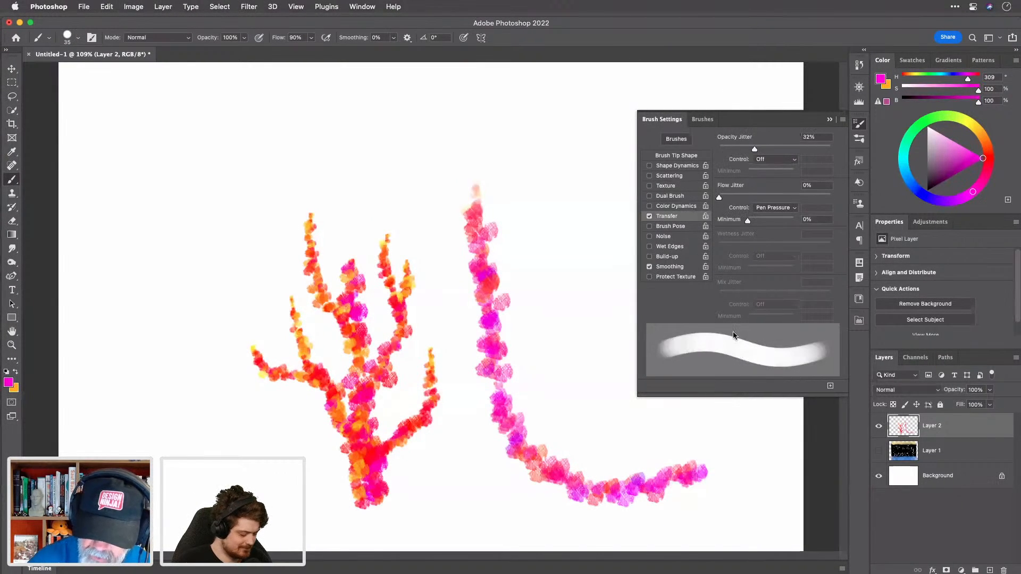
pyautogui.moveTo(167, 161); pyautogui.dragTo(500, 140)
# Step: Set Flow Jitter to 56% and Opacity Jitter to 49% controlled by Pen Pressure, and paint two more test strokes
pyautogui.moveTo(719, 197); pyautogui.dragTo(781, 199)
pyautogui.moveTo(754, 149); pyautogui.dragTo(774, 149)
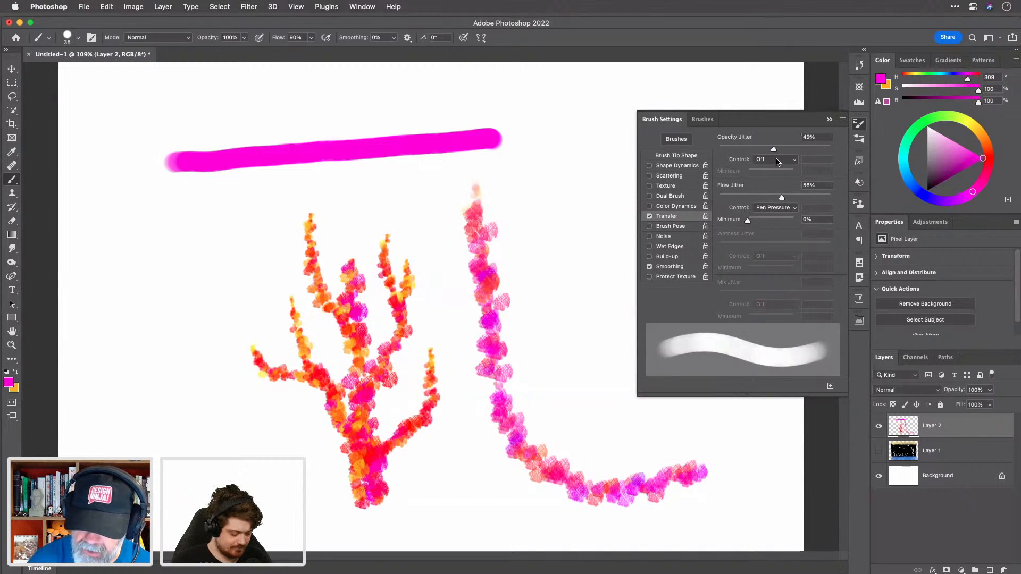
pyautogui.click(776, 161)
pyautogui.click(775, 179)
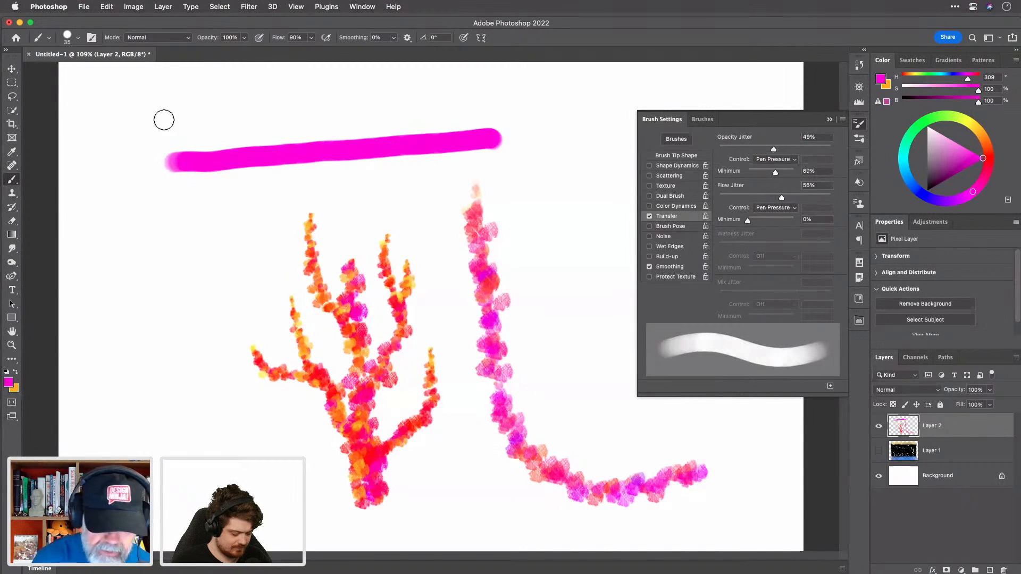
pyautogui.moveTo(176, 114); pyautogui.dragTo(592, 98)
pyautogui.moveTo(234, 219); pyautogui.dragTo(331, 200)
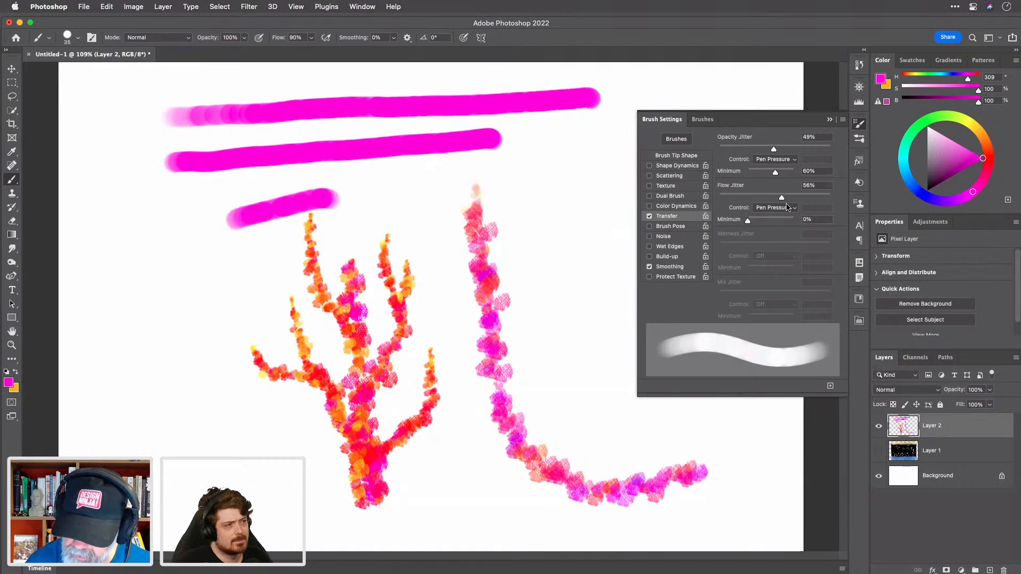
# Step: Set the opacity and flow controls to Off and Flow Jitter to 41%, and paint a diagonal stroke across the coral tips
pyautogui.click(788, 207)
pyautogui.click(786, 188)
pyautogui.moveTo(781, 196)
pyautogui.mouseDown()
pyautogui.moveTo(715, 197)
pyautogui.moveTo(764, 197)
pyautogui.mouseUp()
pyautogui.click(778, 159)
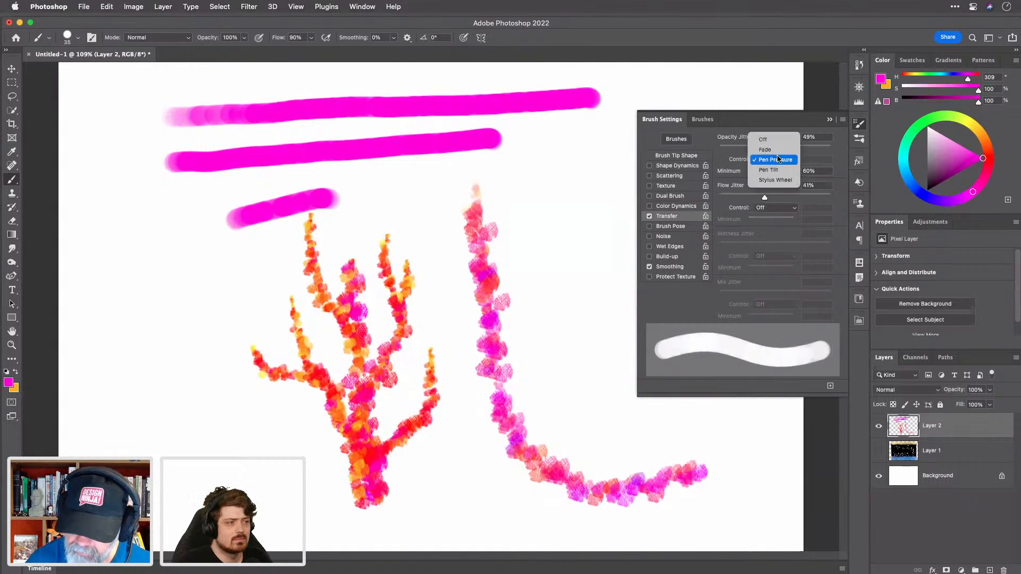
pyautogui.click(769, 140)
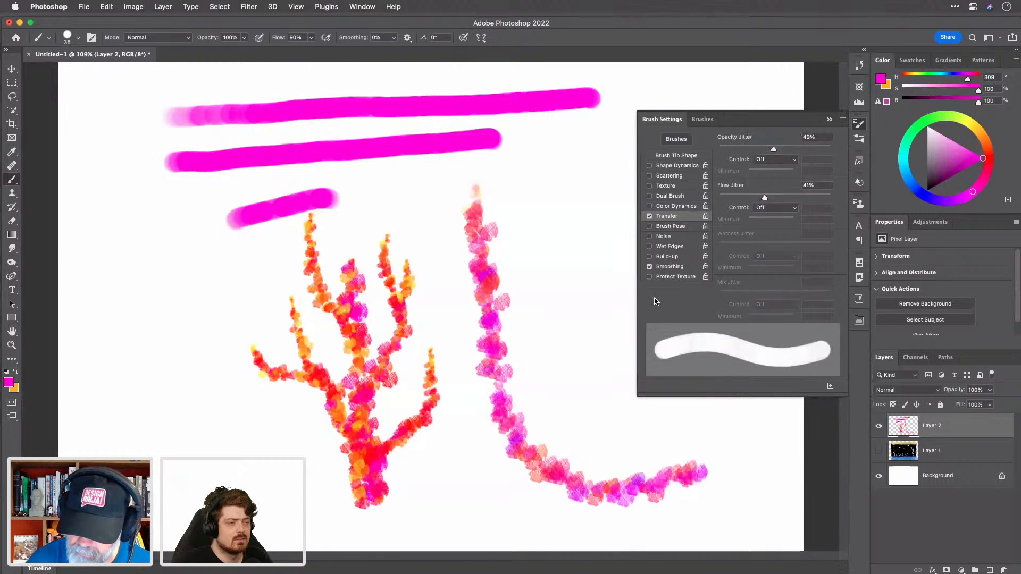
pyautogui.moveTo(132, 269); pyautogui.dragTo(508, 192)
# Step: Set Opacity Jitter to 100% and Flow Jitter to 93%, and paint a long curved stroke across the lower part of the coral
pyautogui.moveTo(776, 152); pyautogui.dragTo(832, 153)
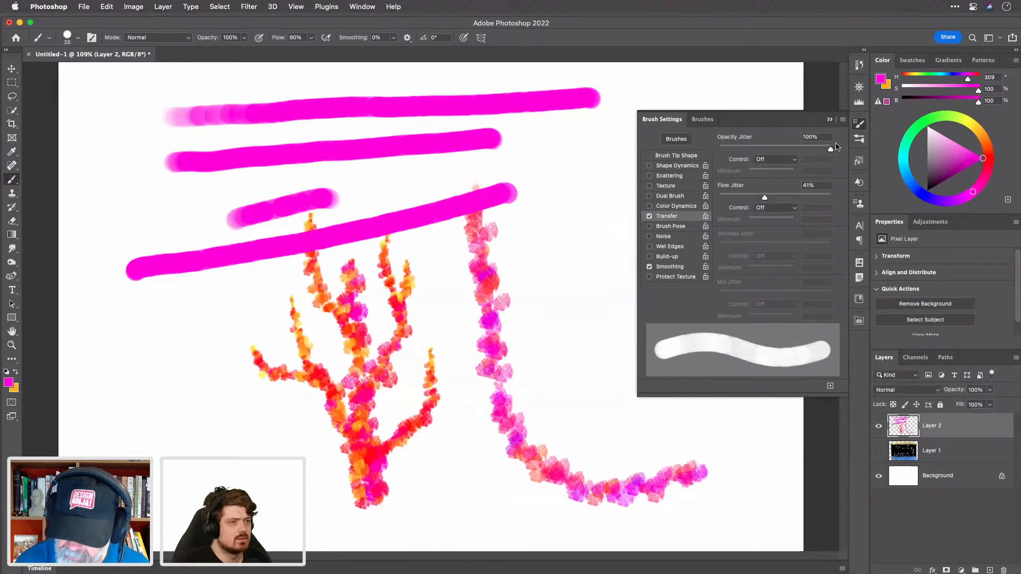
pyautogui.moveTo(767, 196)
pyautogui.mouseDown()
pyautogui.moveTo(755, 198)
pyautogui.moveTo(822, 201)
pyautogui.mouseUp()
pyautogui.moveTo(234, 470)
pyautogui.mouseDown()
pyautogui.moveTo(510, 359)
pyautogui.moveTo(537, 342)
pyautogui.moveTo(580, 273)
pyautogui.mouseUp()
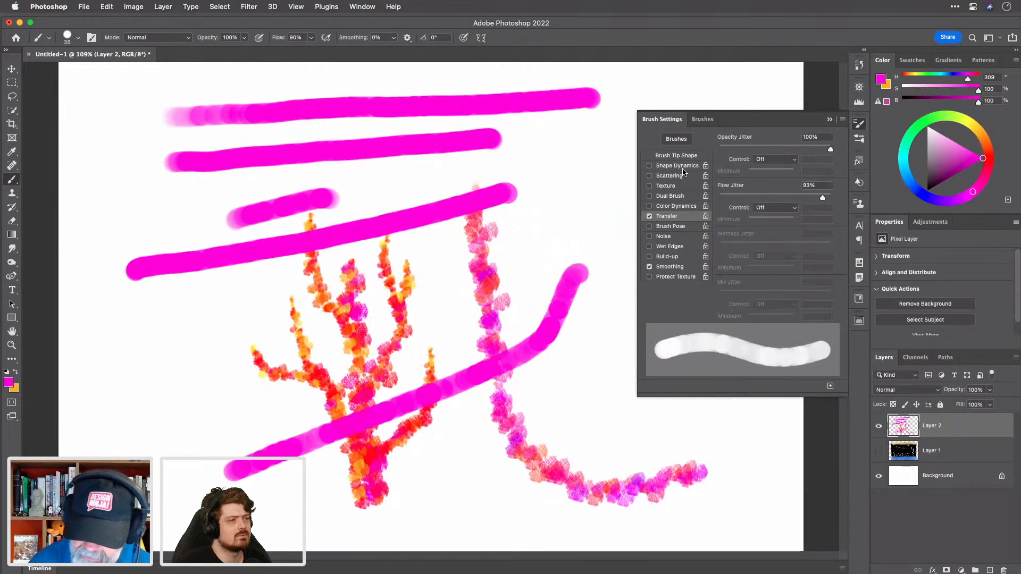
# Step: Set the brush tip's spacing to 123% and paint several diagonal strokes of separated dots over the coral
pyautogui.click(686, 156)
pyautogui.moveTo(722, 301); pyautogui.dragTo(781, 301)
pyautogui.moveTo(171, 440)
pyautogui.mouseDown()
pyautogui.moveTo(290, 395)
pyautogui.moveTo(467, 291)
pyautogui.moveTo(559, 210)
pyautogui.moveTo(611, 129)
pyautogui.mouseUp()
pyautogui.moveTo(338, 495)
pyautogui.mouseDown()
pyautogui.moveTo(448, 447)
pyautogui.moveTo(560, 372)
pyautogui.moveTo(599, 314)
pyautogui.moveTo(599, 228)
pyautogui.mouseUp()
pyautogui.moveTo(267, 433)
pyautogui.mouseDown()
pyautogui.moveTo(446, 368)
pyautogui.moveTo(539, 287)
pyautogui.moveTo(568, 196)
pyautogui.mouseUp()
pyautogui.moveTo(564, 454)
pyautogui.mouseDown()
pyautogui.moveTo(622, 288)
pyautogui.moveTo(606, 198)
pyautogui.mouseUp()
pyautogui.moveTo(419, 489)
pyautogui.mouseDown()
pyautogui.moveTo(476, 438)
pyautogui.moveTo(595, 248)
pyautogui.mouseUp()
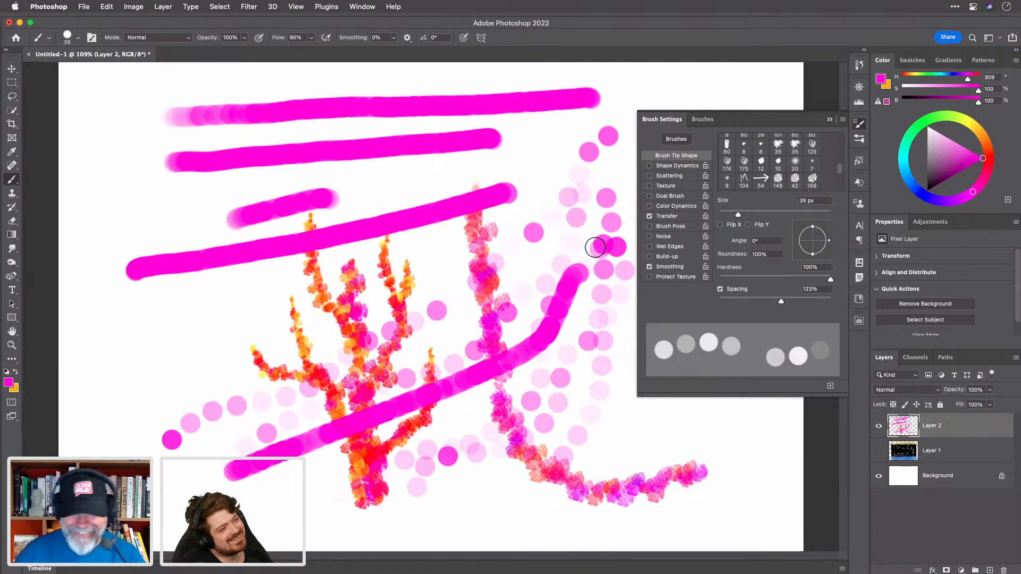
# Step: Delete the layer with the test strokes and add a new empty layer above Layer 1
pyautogui.press('Delete')
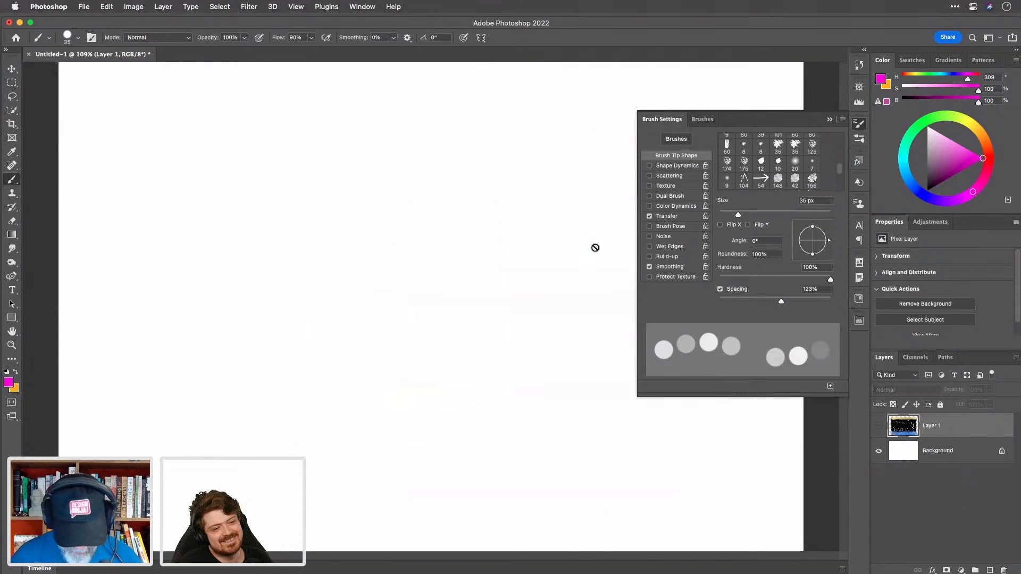
pyautogui.press('super+alt+shift+n')
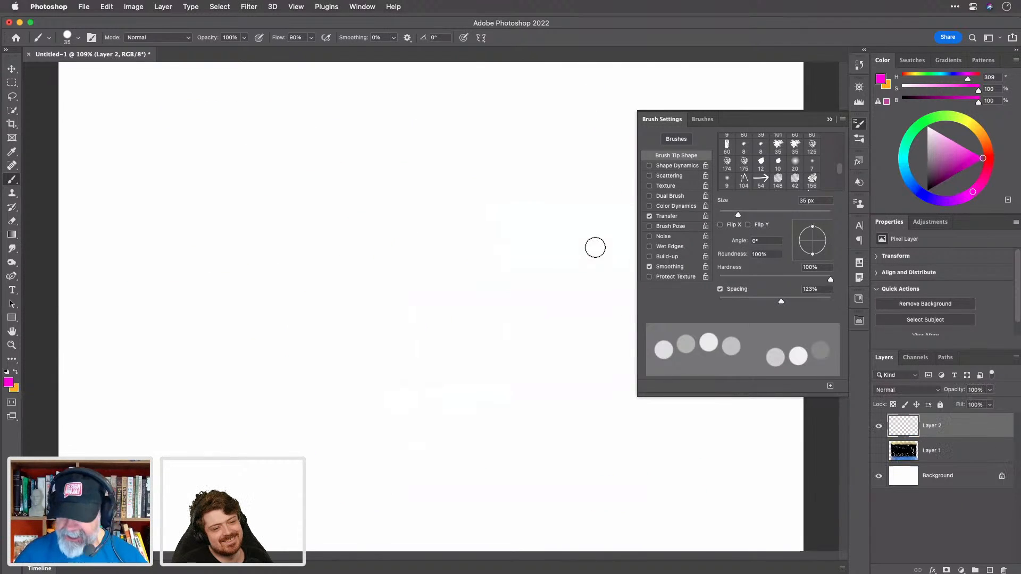
# Step: Check the Brush Pose options, then turn off Brush Pose and Transfer and turn on Noise for the brush
pyautogui.click(671, 227)
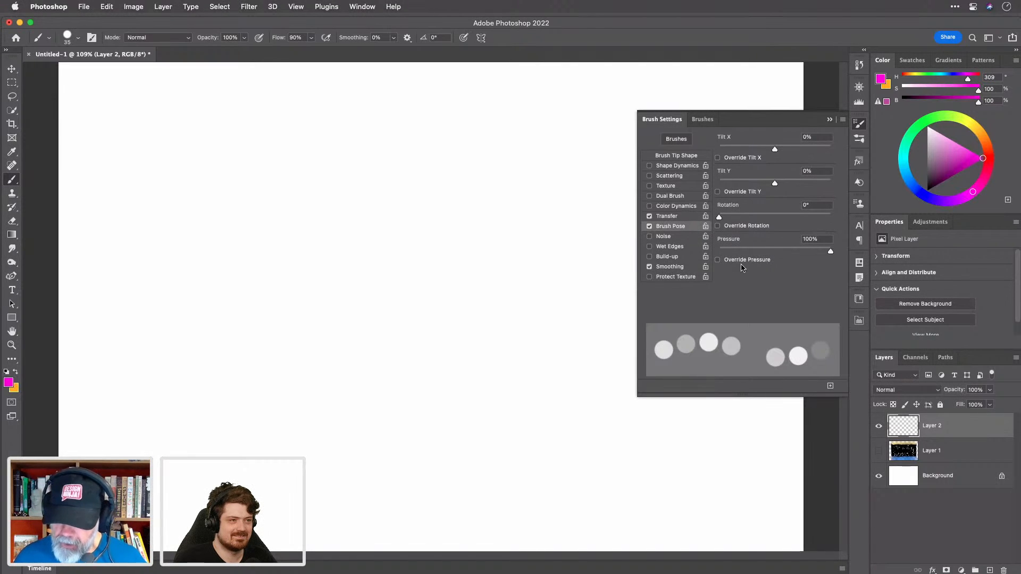
pyautogui.click(649, 226)
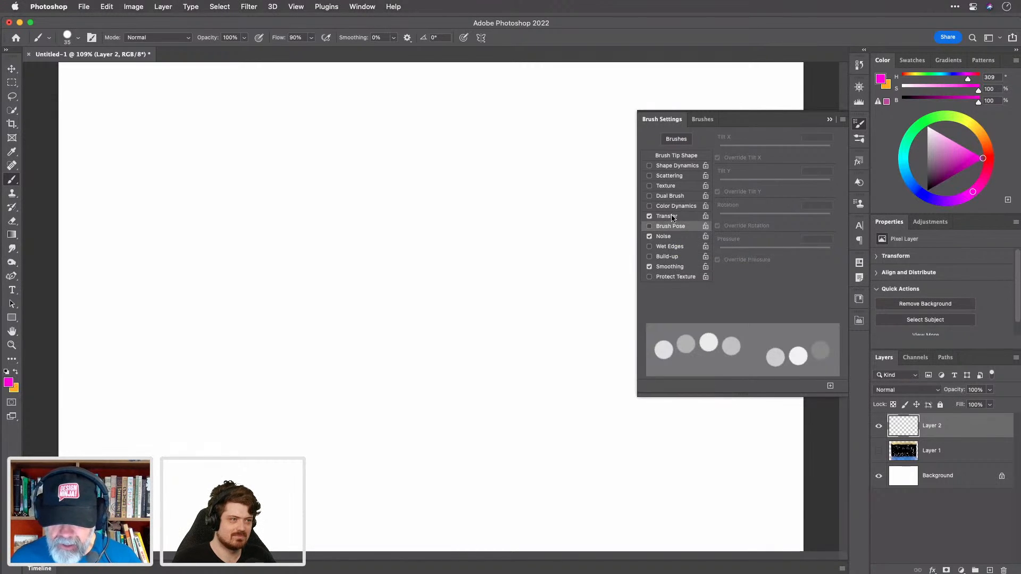
pyautogui.click(649, 216)
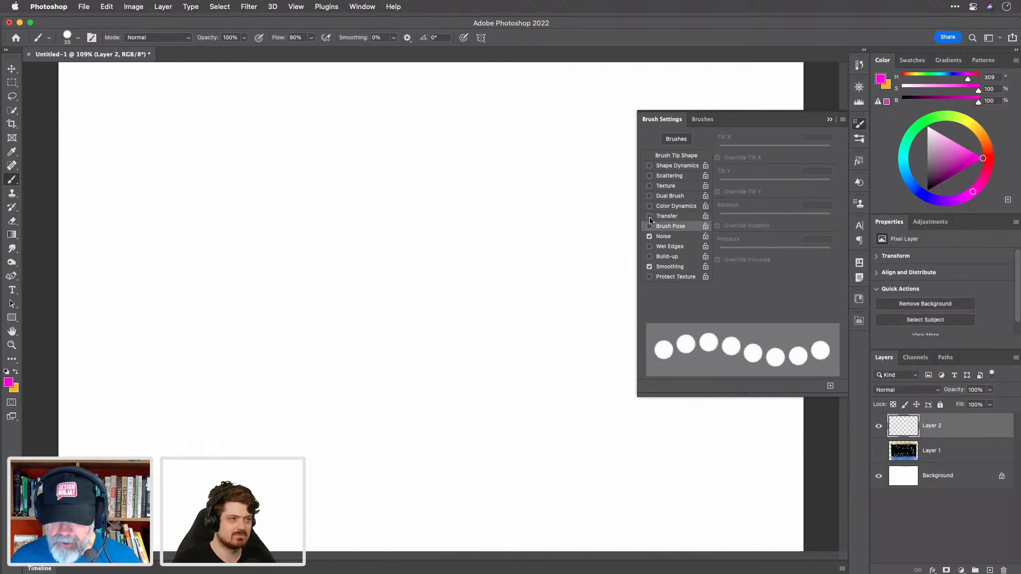
# Step: Enable Shape Dynamics and set the brush tip's spacing to 58%
pyautogui.click(676, 167)
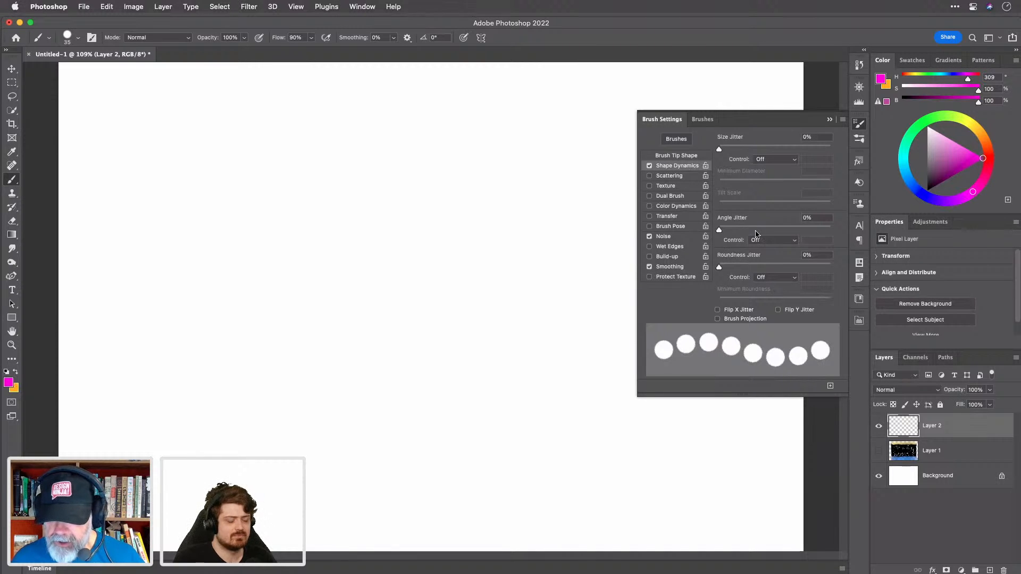
pyautogui.click(673, 156)
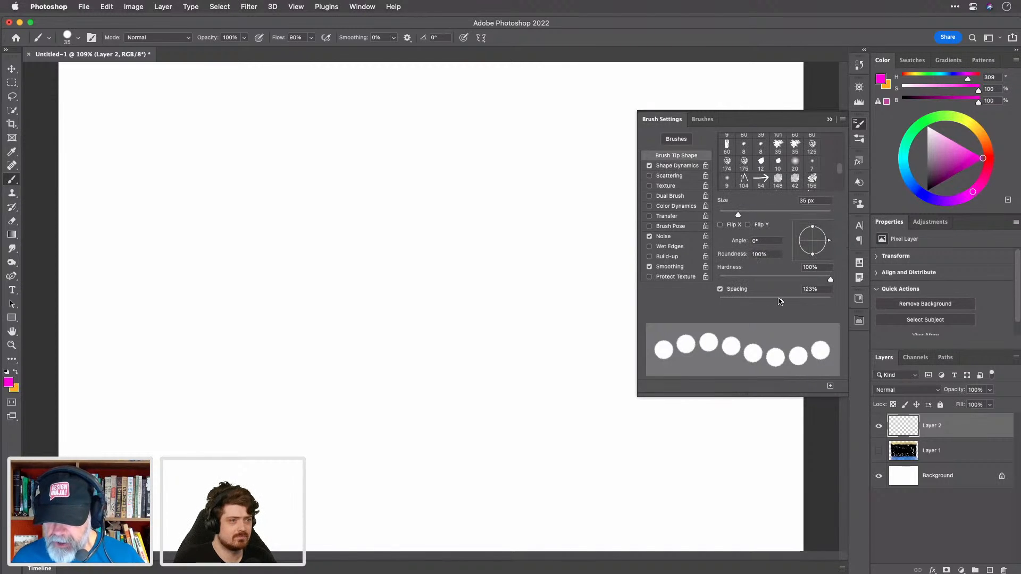
pyautogui.moveTo(780, 302)
pyautogui.mouseDown()
pyautogui.moveTo(739, 305)
pyautogui.moveTo(751, 310)
pyautogui.mouseUp()
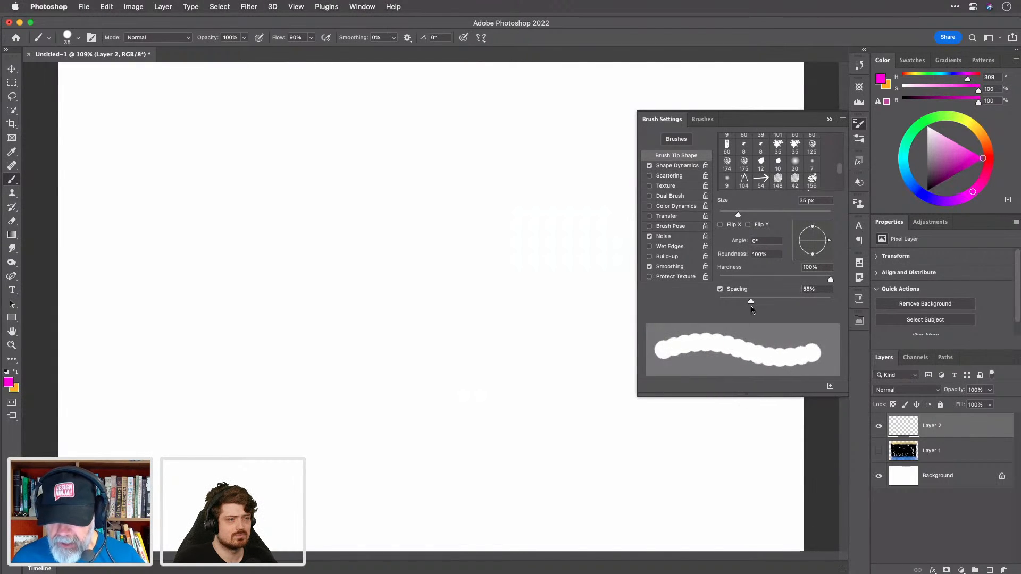
# Step: Enable Wet Edges, choose a lighter pink with 51% saturation, and paint a diagonal stroke and several overlapping ones
pyautogui.click(672, 247)
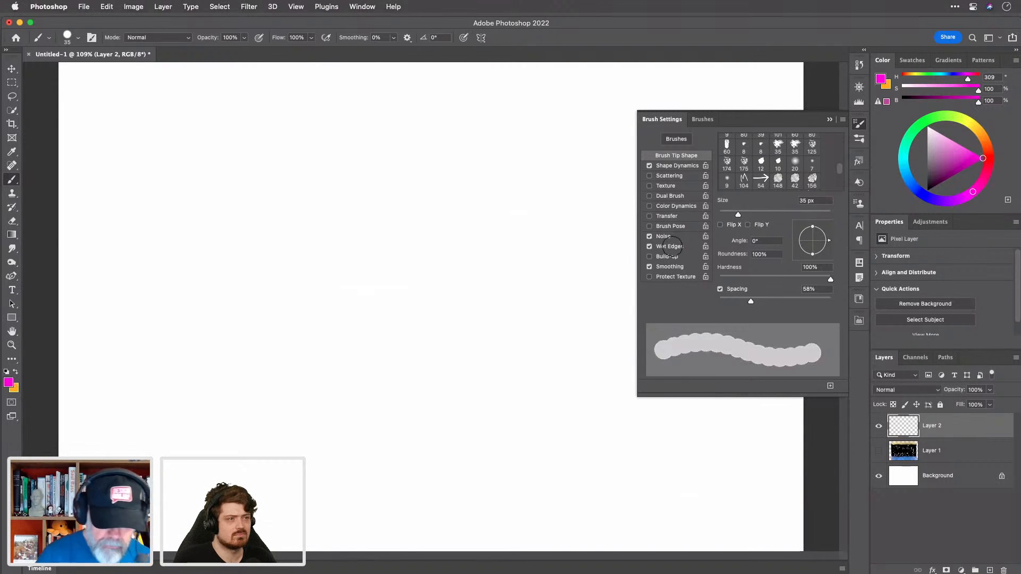
pyautogui.moveTo(958, 156); pyautogui.dragTo(955, 142)
pyautogui.moveTo(227, 392); pyautogui.dragTo(451, 306)
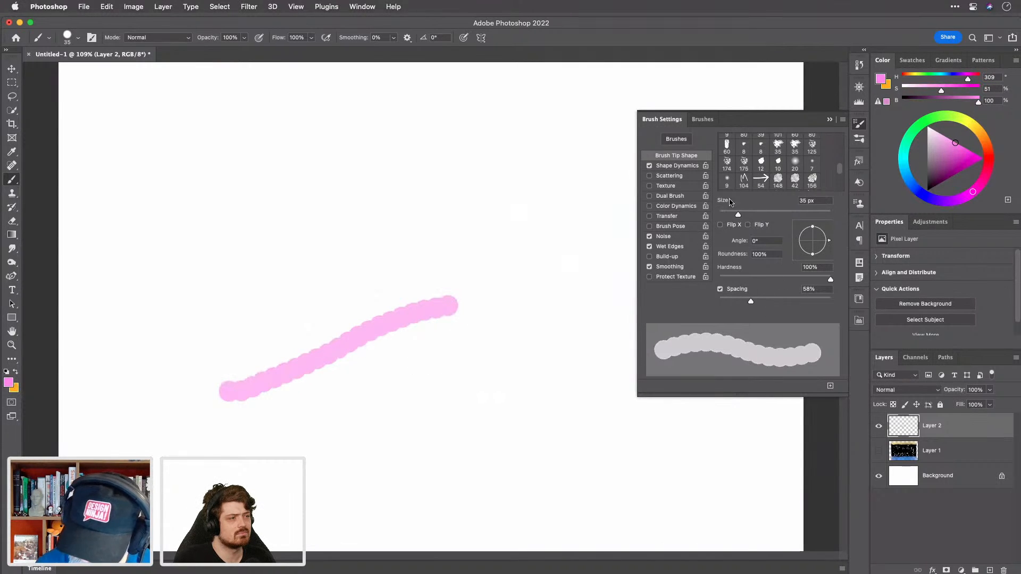
pyautogui.moveTo(325, 429)
pyautogui.mouseDown()
pyautogui.moveTo(445, 377)
pyautogui.moveTo(481, 345)
pyautogui.mouseUp()
pyautogui.moveTo(319, 444)
pyautogui.mouseDown()
pyautogui.moveTo(495, 363)
pyautogui.moveTo(356, 440)
pyautogui.moveTo(419, 423)
pyautogui.mouseUp()
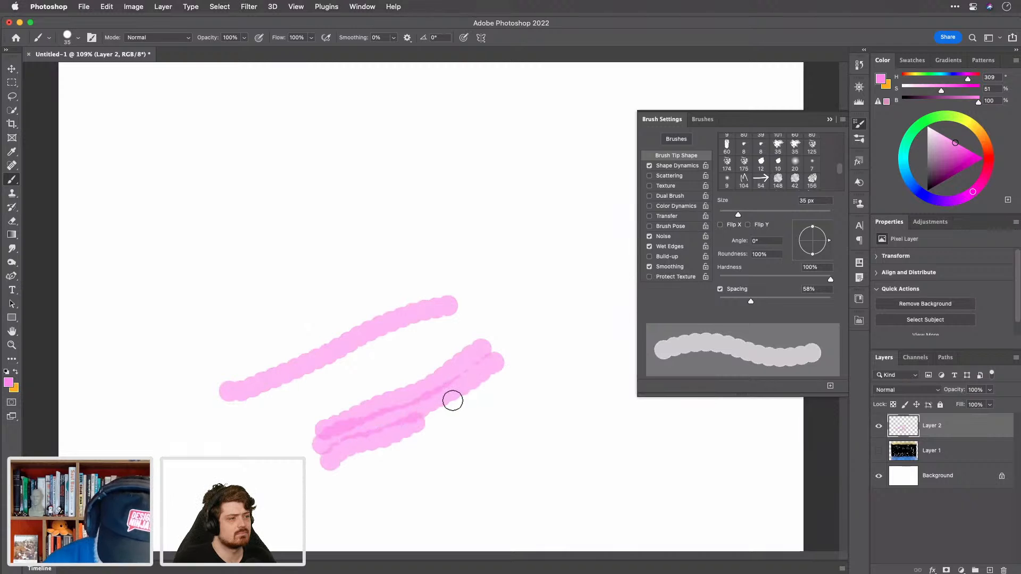
# Step: Set Size Jitter to 30% and Minimum Diameter to 31%, and paint a short stroke beside the overlapping pink strokes
pyautogui.click(678, 166)
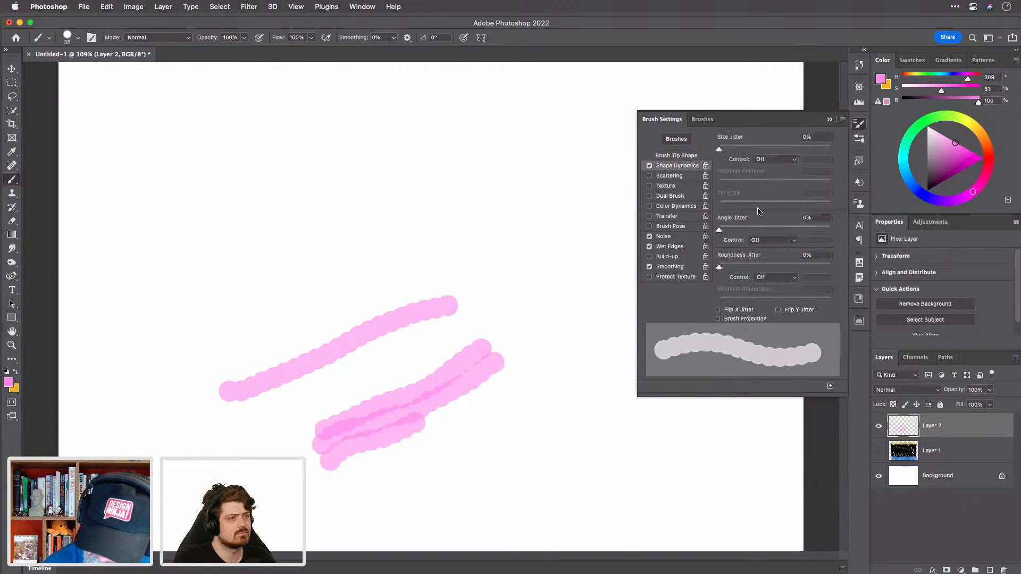
pyautogui.click(753, 149)
pyautogui.moveTo(719, 183); pyautogui.dragTo(754, 183)
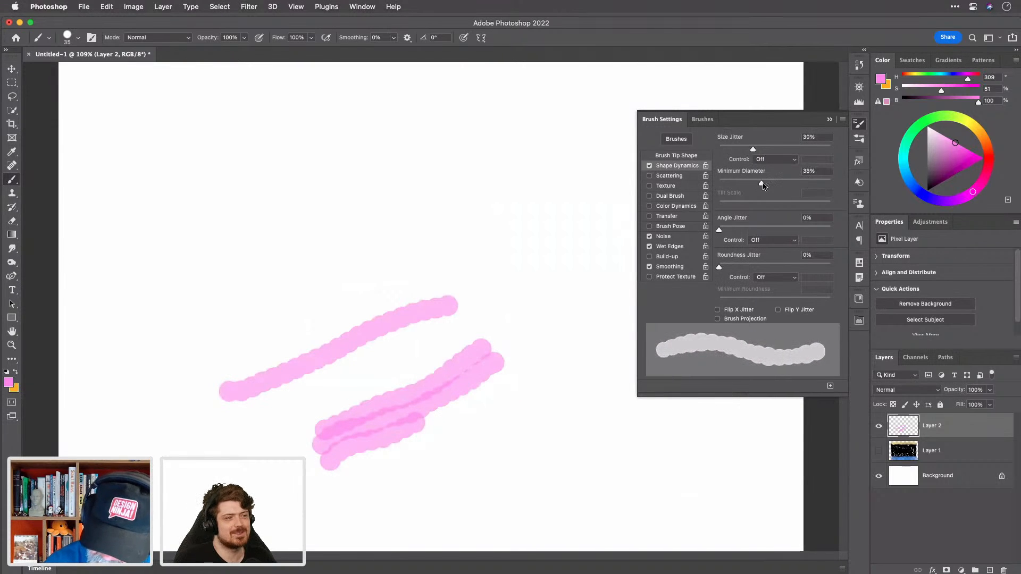
pyautogui.moveTo(465, 432); pyautogui.dragTo(532, 375)
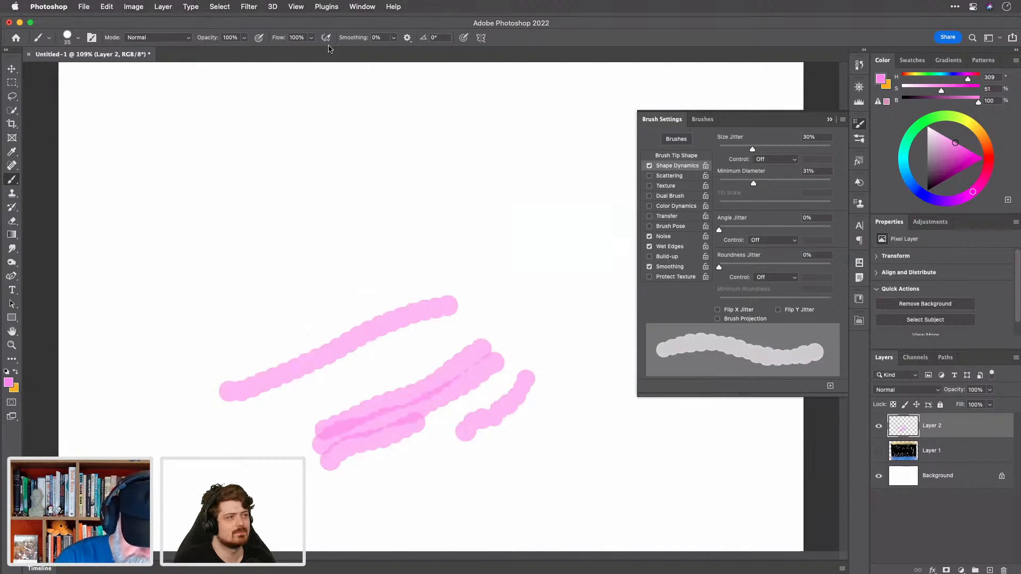
# Step: Try the Build-up and Protect Texture options and leave both turned off
pyautogui.click(671, 256)
pyautogui.click(671, 257)
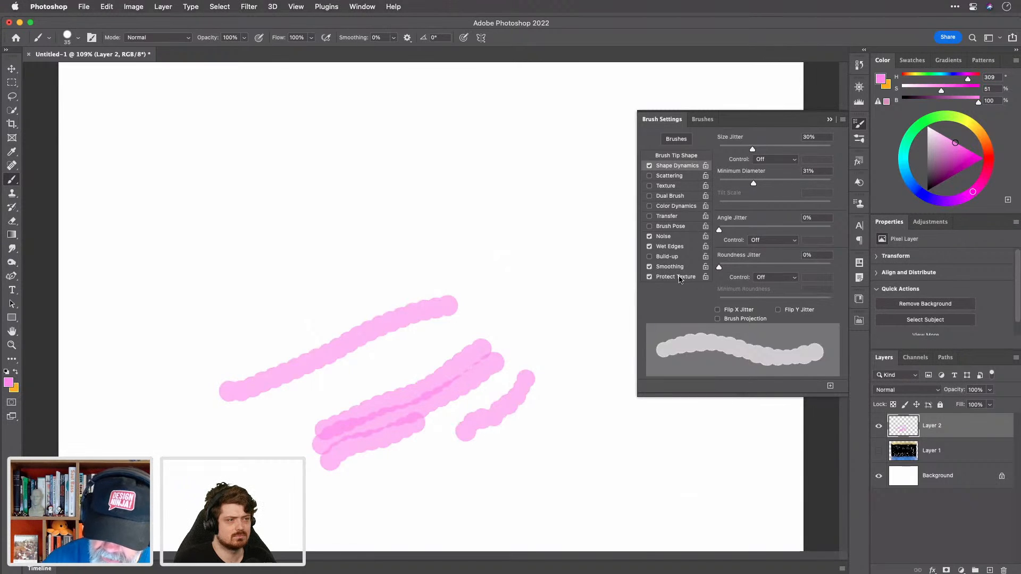
pyautogui.click(677, 277)
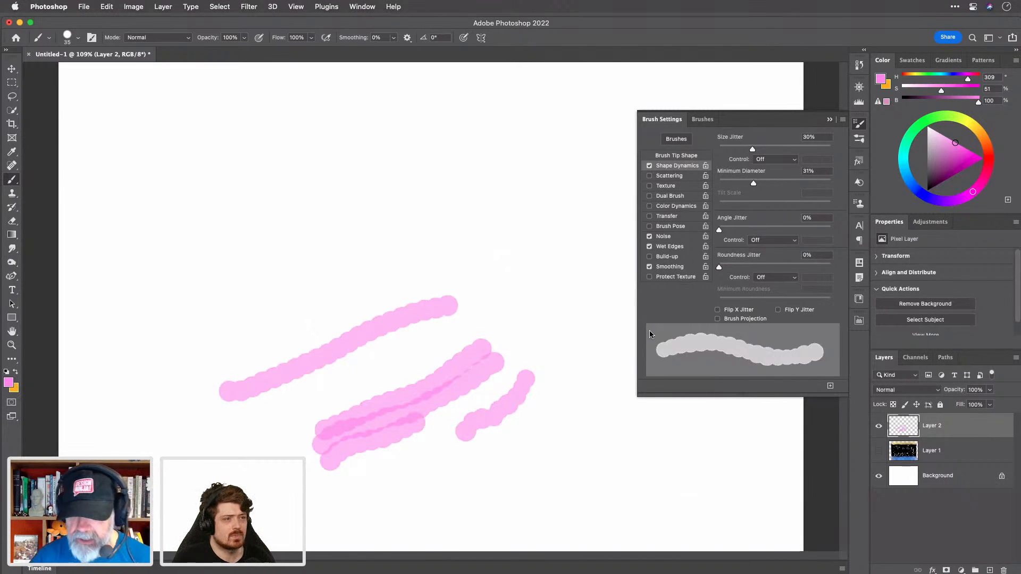
# Step: Enable Texture for the brush and copy the texture to other tools
pyautogui.click(666, 187)
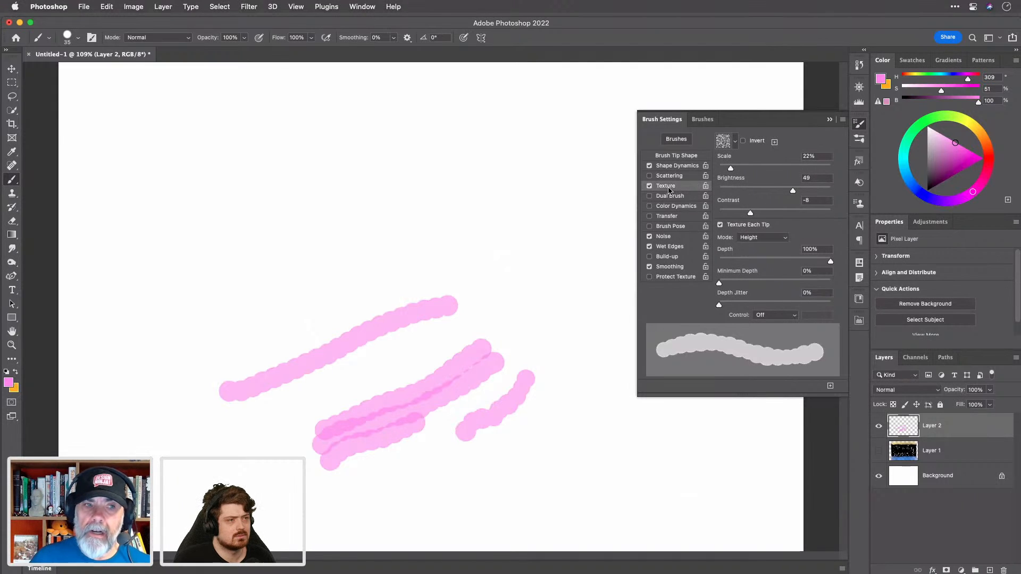
pyautogui.click(843, 120)
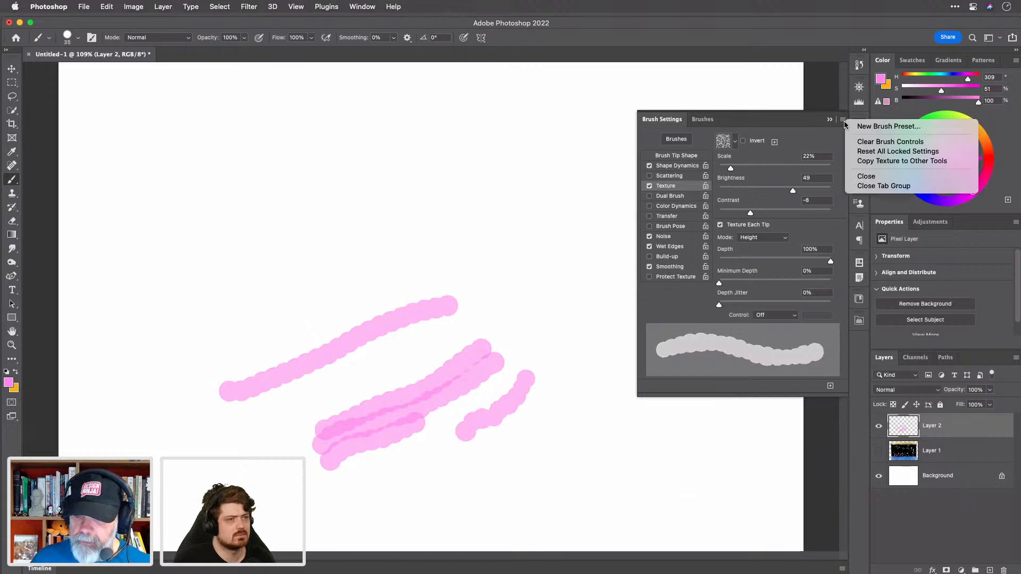
pyautogui.click(856, 161)
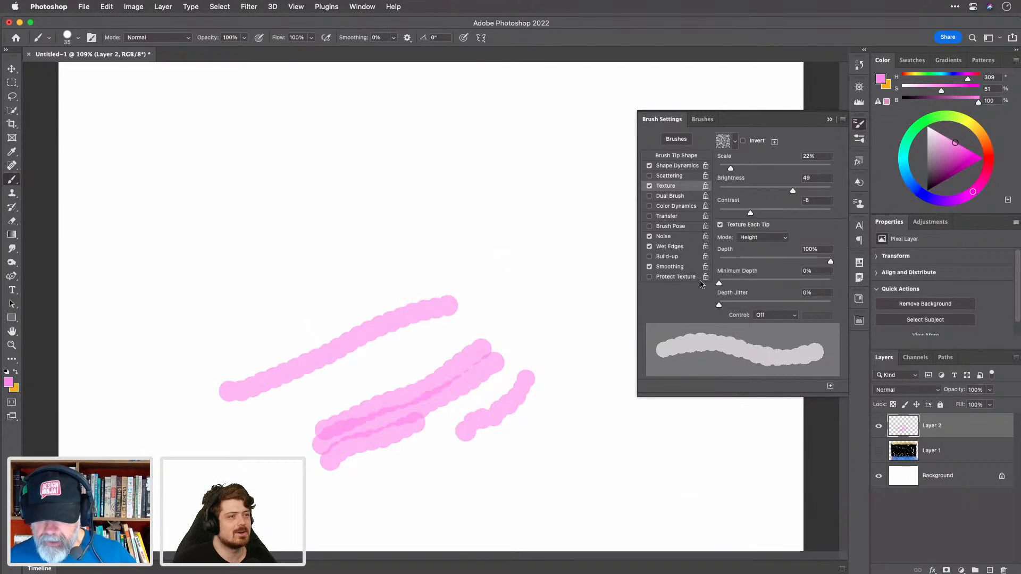
# Step: Enable Build-up and scribble overlapping strokes over the short pink stroke
pyautogui.click(684, 256)
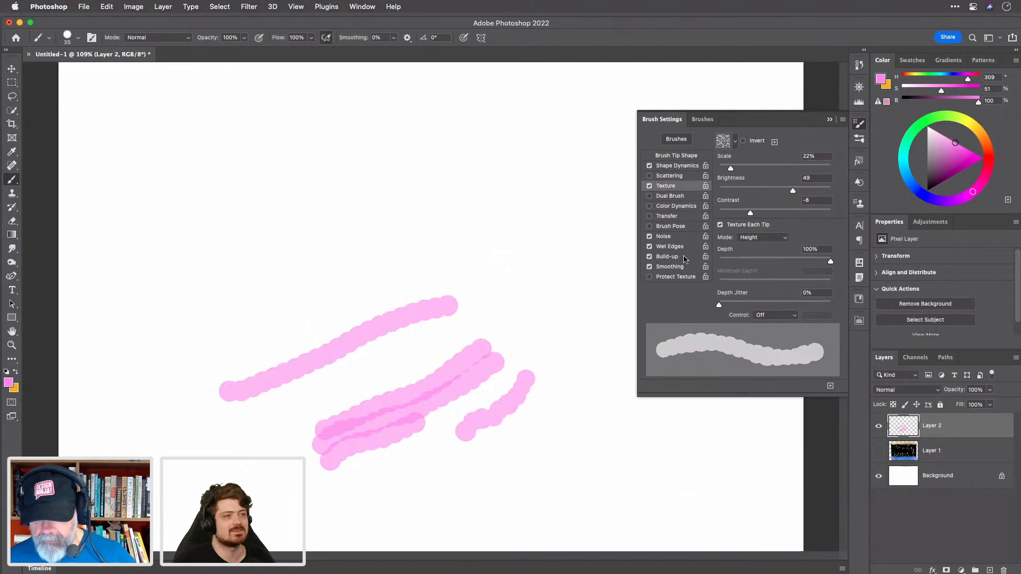
pyautogui.moveTo(494, 433)
pyautogui.mouseDown()
pyautogui.moveTo(515, 404)
pyautogui.moveTo(521, 411)
pyautogui.moveTo(529, 374)
pyautogui.moveTo(527, 407)
pyautogui.moveTo(518, 407)
pyautogui.moveTo(547, 364)
pyautogui.moveTo(534, 417)
pyautogui.moveTo(542, 357)
pyautogui.mouseUp()
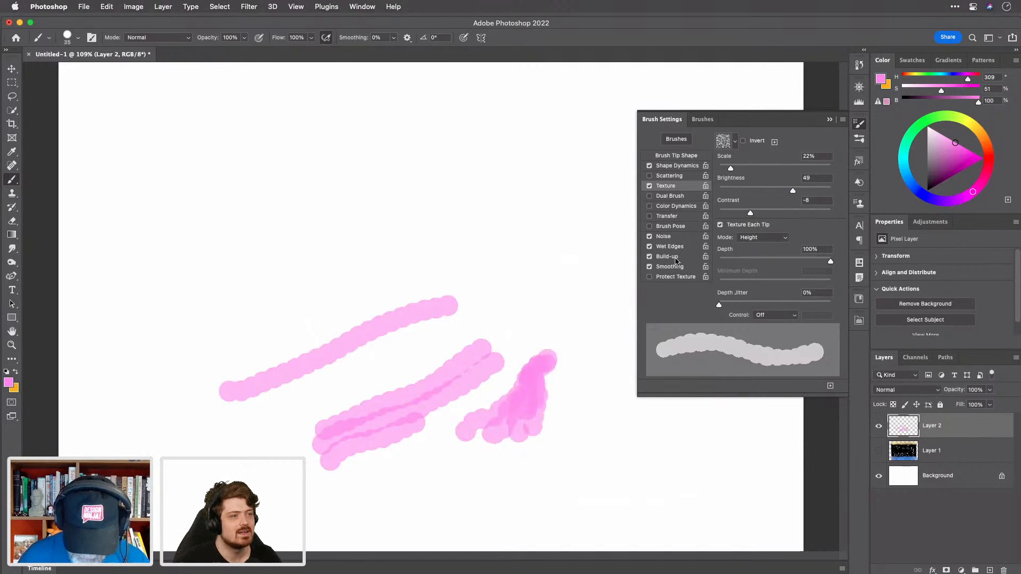
# Step: Lasso all the pink test strokes, erase them, clear the selection, and return to the Brush tool
pyautogui.press('l')
pyautogui.moveTo(513, 271)
pyautogui.mouseDown()
pyautogui.moveTo(198, 351)
pyautogui.moveTo(592, 394)
pyautogui.moveTo(504, 272)
pyautogui.mouseUp()
pyautogui.press('BackSpace')
pyautogui.press('super+d')
pyautogui.press('b')
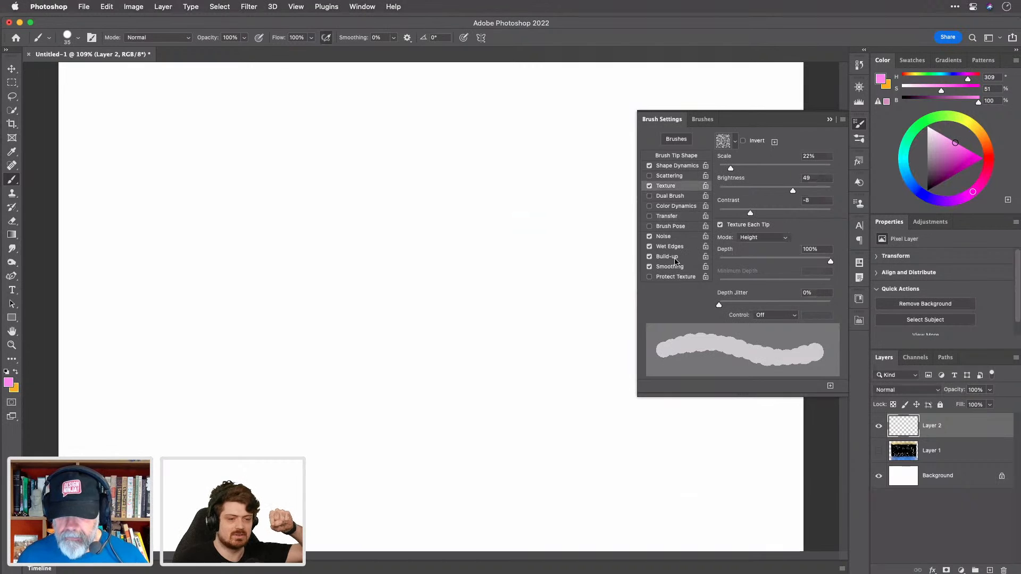
# Step: Stamp repeated pink dabs on one spot near the canvas centre and another dab up and to its right
pyautogui.click(390, 351)
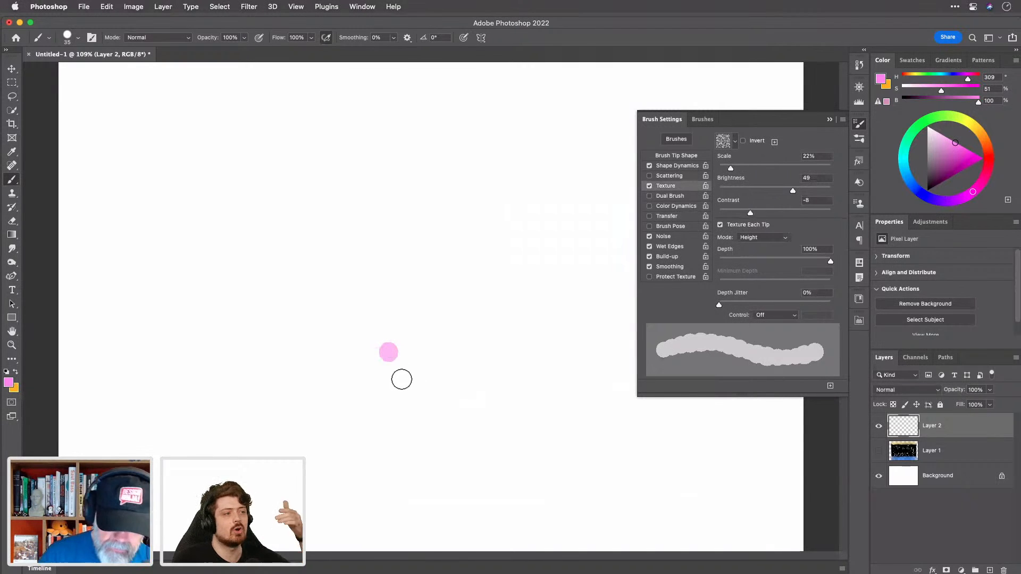
pyautogui.click(390, 351)
pyautogui.click(389, 351)
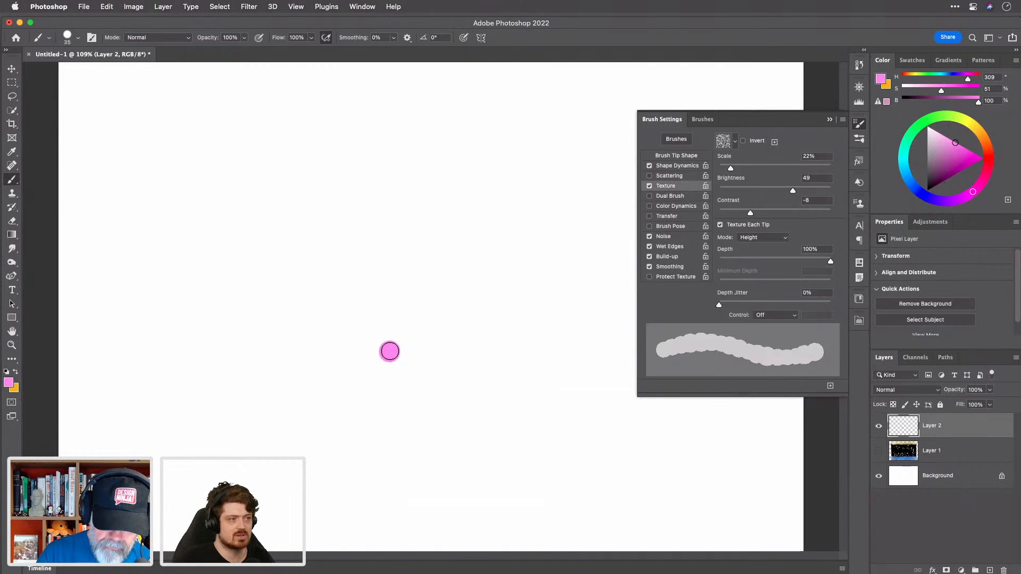
pyautogui.click(457, 324)
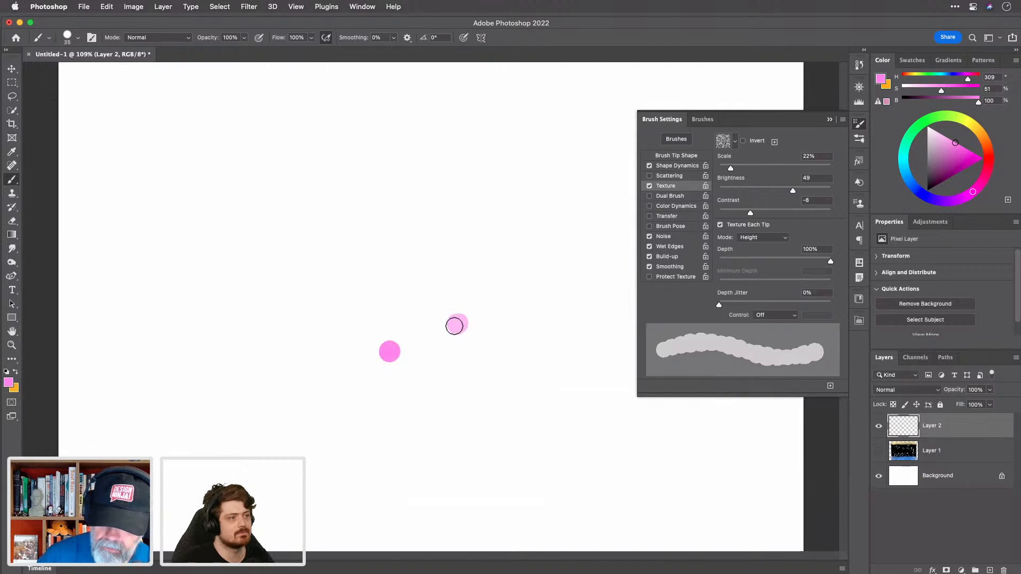
# Step: Choose the Kyle's Ultimate Pastel Palooza brush from the Dry Media Brushes
pyautogui.click(77, 38)
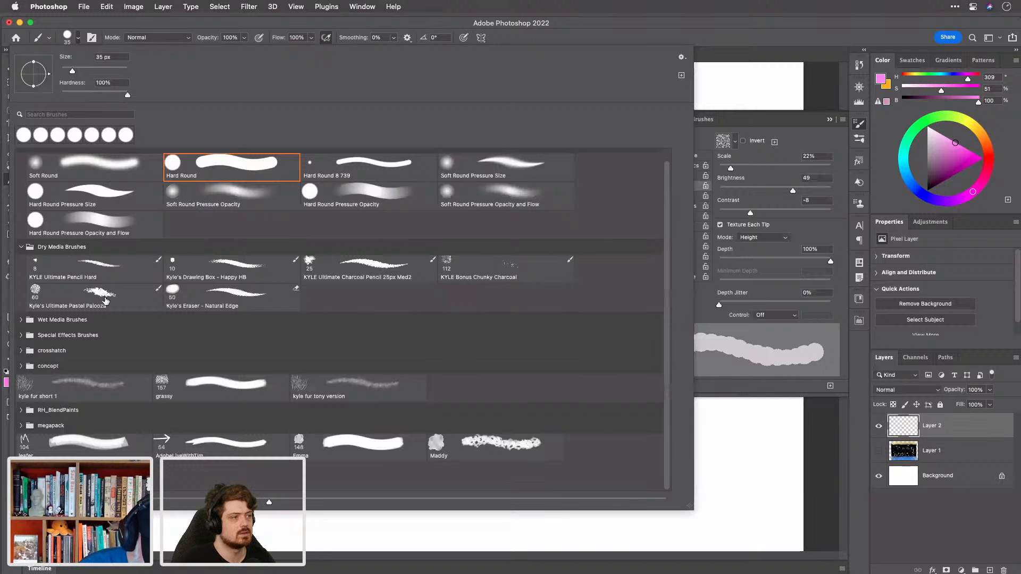
pyautogui.click(128, 297)
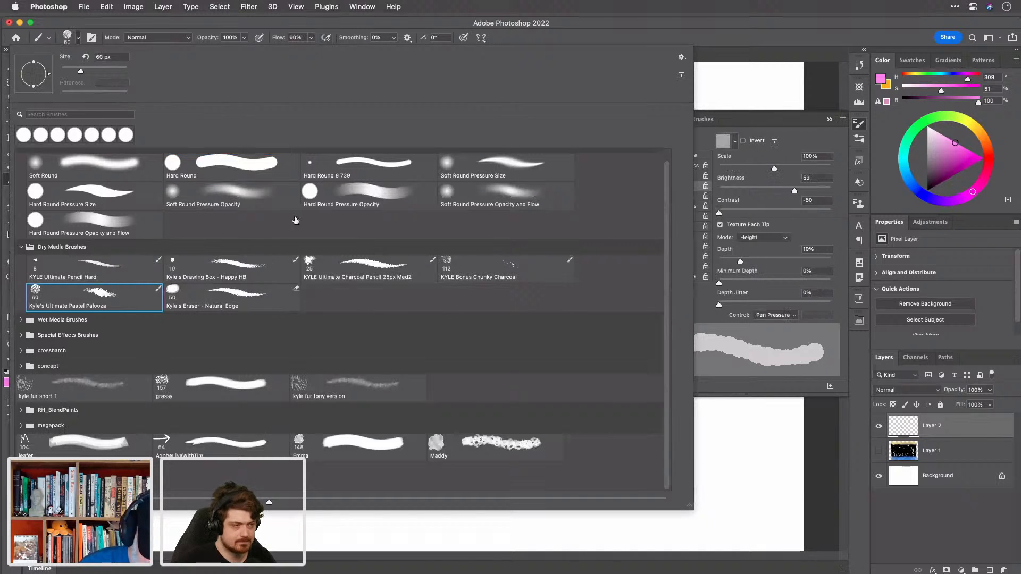
pyautogui.moveTo(668, 256)
pyautogui.mouseDown()
pyautogui.moveTo(668, 191)
pyautogui.moveTo(664, 312)
pyautogui.mouseUp()
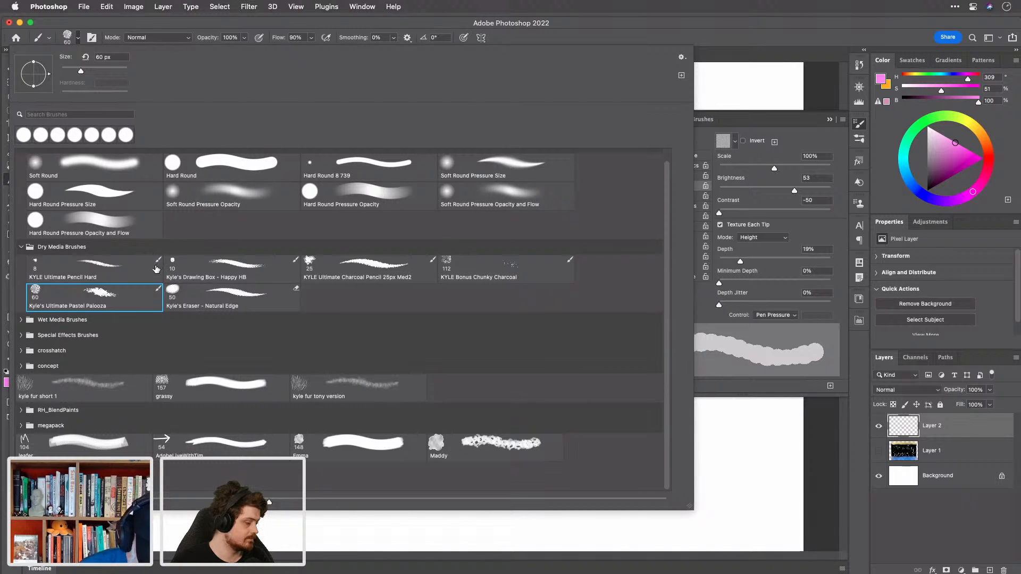
# Step: Expand the Wet Media Brushes group and choose the Kyle's Paintbox - Wet Blender 50 preset
pyautogui.click(23, 320)
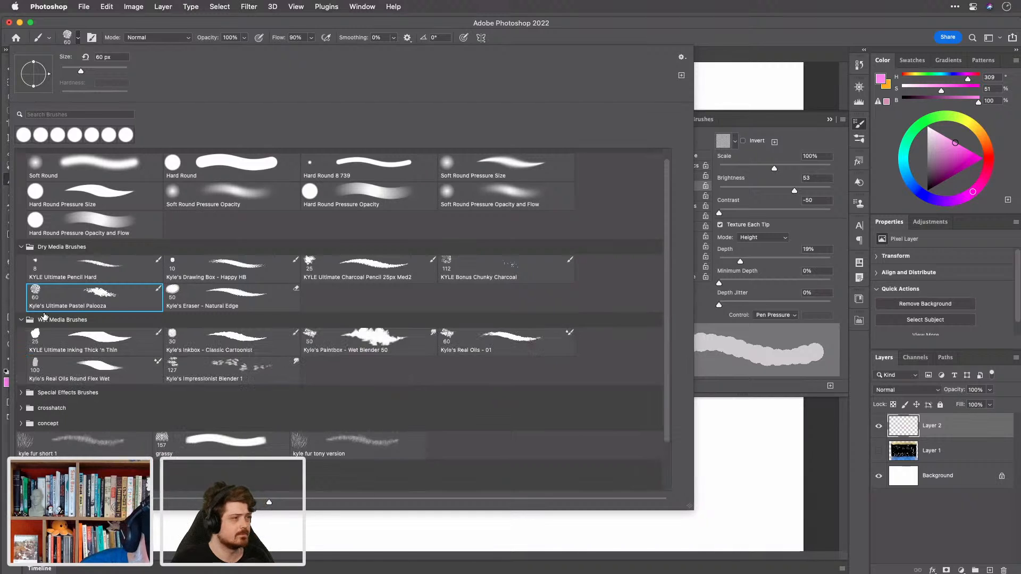
pyautogui.click(410, 346)
pyautogui.click(410, 346)
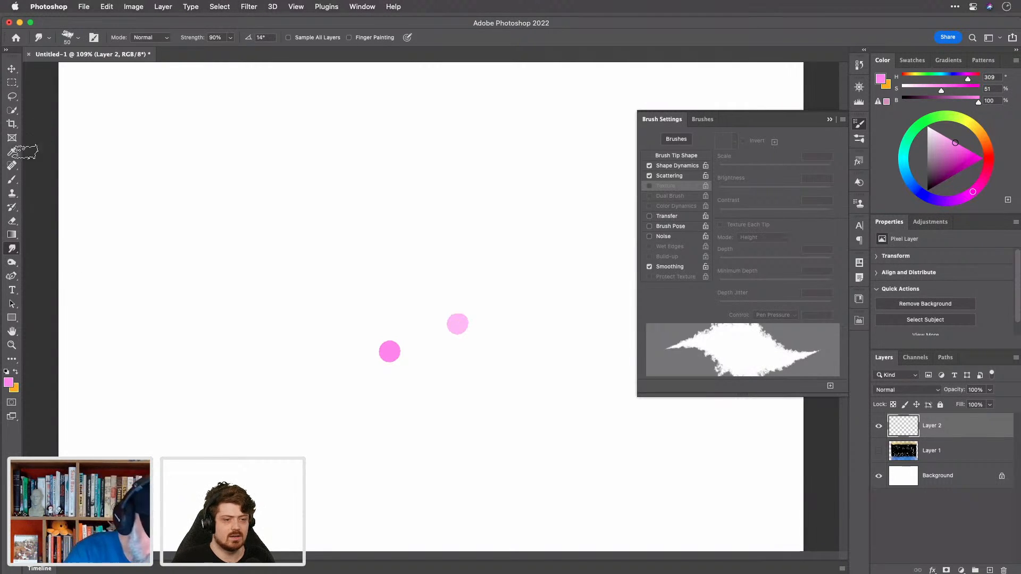
# Step: Choose the Kyle's Impressionist Blender 1 preset for the Brush tool and paint scattered pink strokes over the existing dabs
pyautogui.click(12, 180)
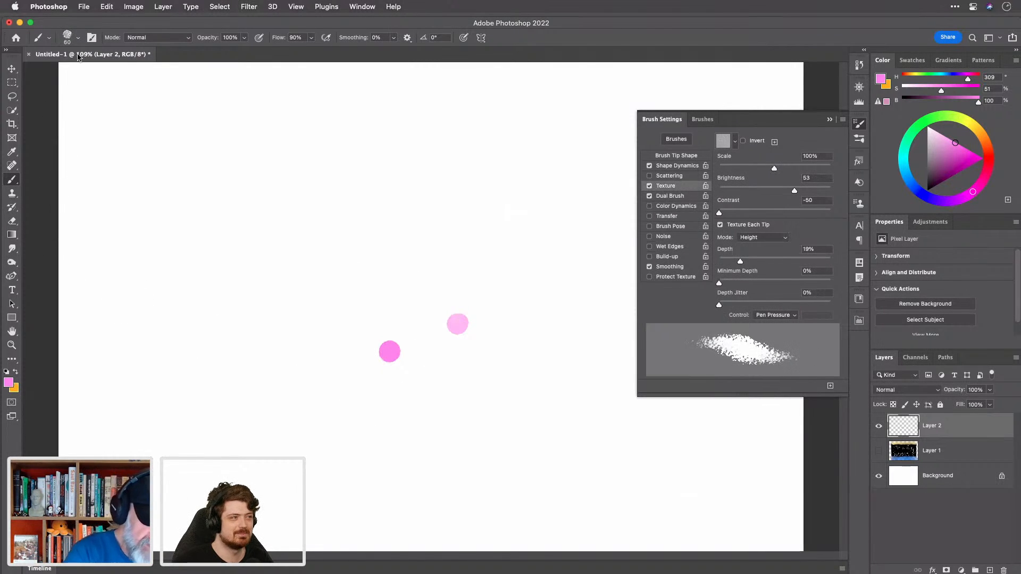
pyautogui.click(78, 37)
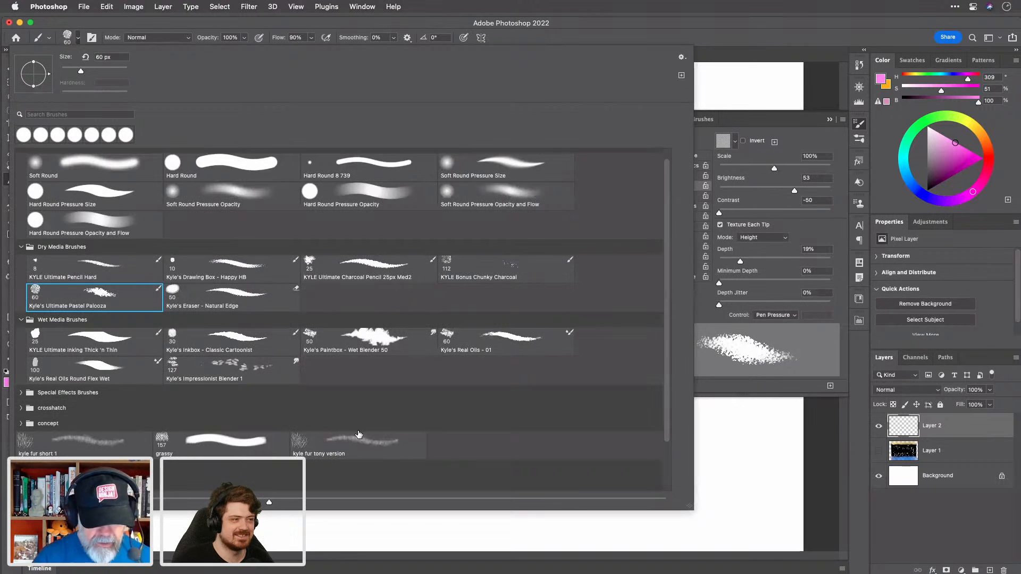
pyautogui.click(286, 375)
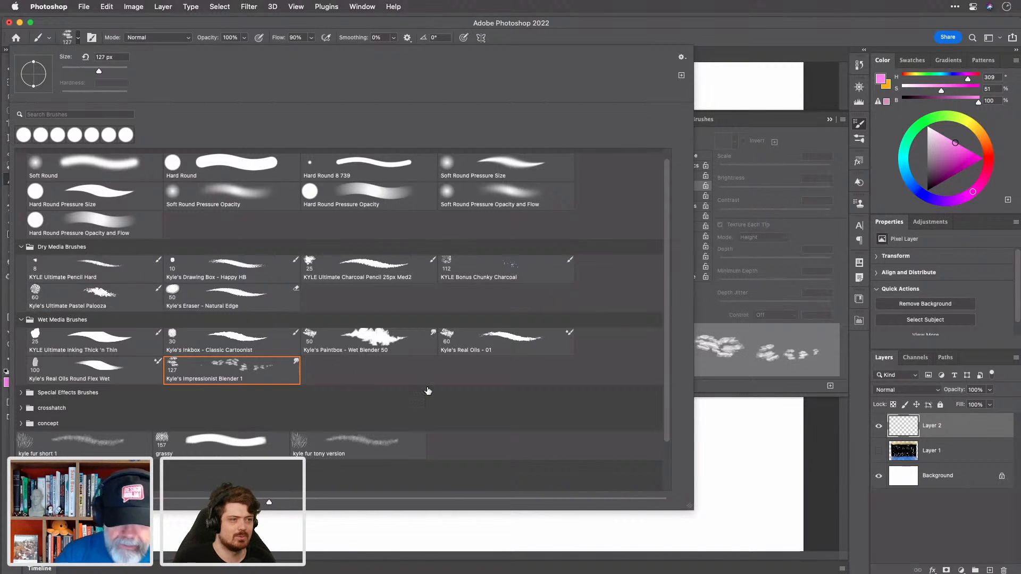
pyautogui.click(738, 33)
pyautogui.moveTo(287, 285)
pyautogui.mouseDown()
pyautogui.moveTo(301, 312)
pyautogui.moveTo(358, 326)
pyautogui.moveTo(358, 372)
pyautogui.moveTo(353, 296)
pyautogui.moveTo(405, 373)
pyautogui.moveTo(456, 330)
pyautogui.moveTo(417, 314)
pyautogui.moveTo(398, 324)
pyautogui.moveTo(367, 290)
pyautogui.moveTo(401, 276)
pyautogui.moveTo(398, 328)
pyautogui.mouseUp()
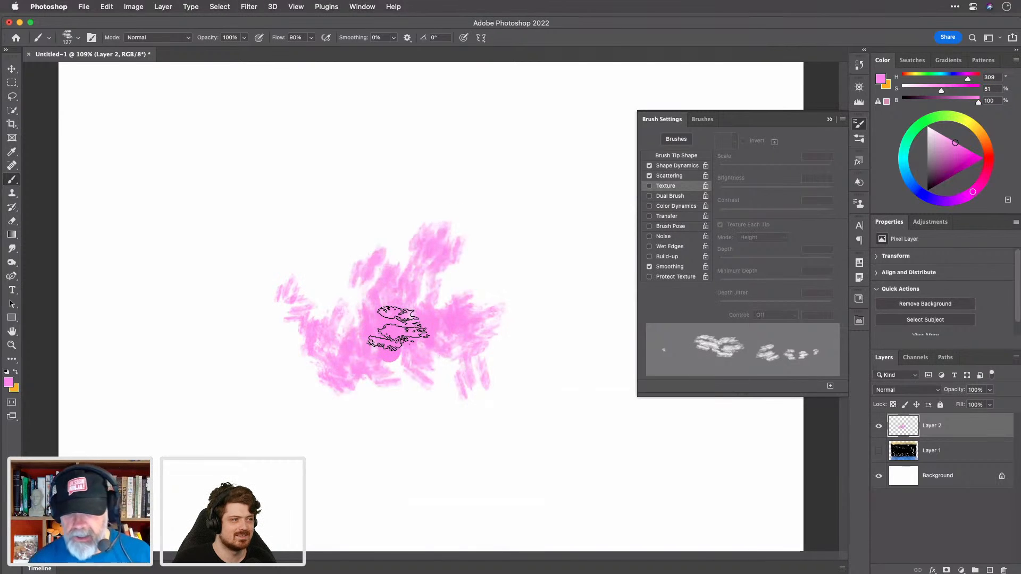
pyautogui.click(843, 119)
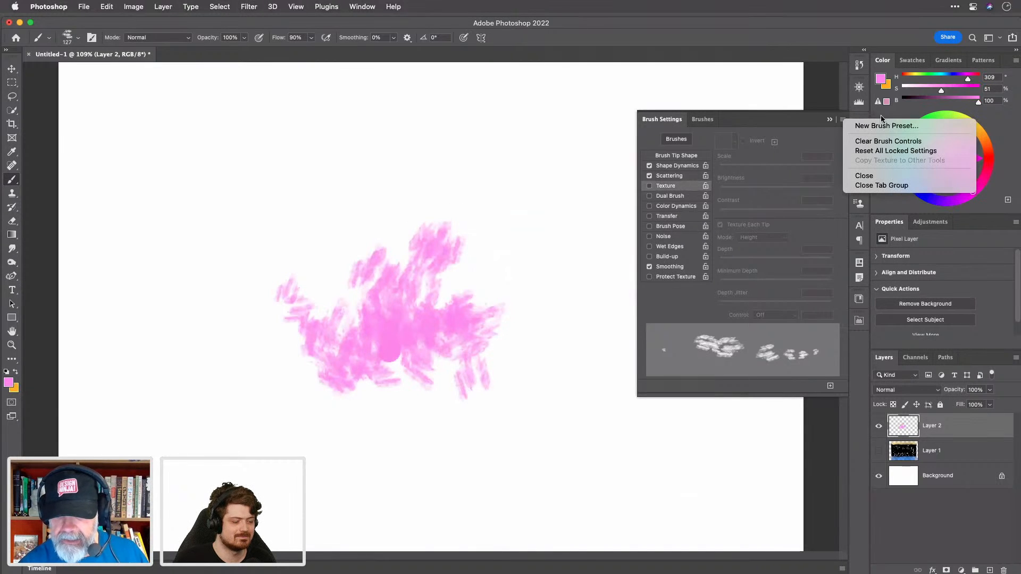
pyautogui.click(912, 127)
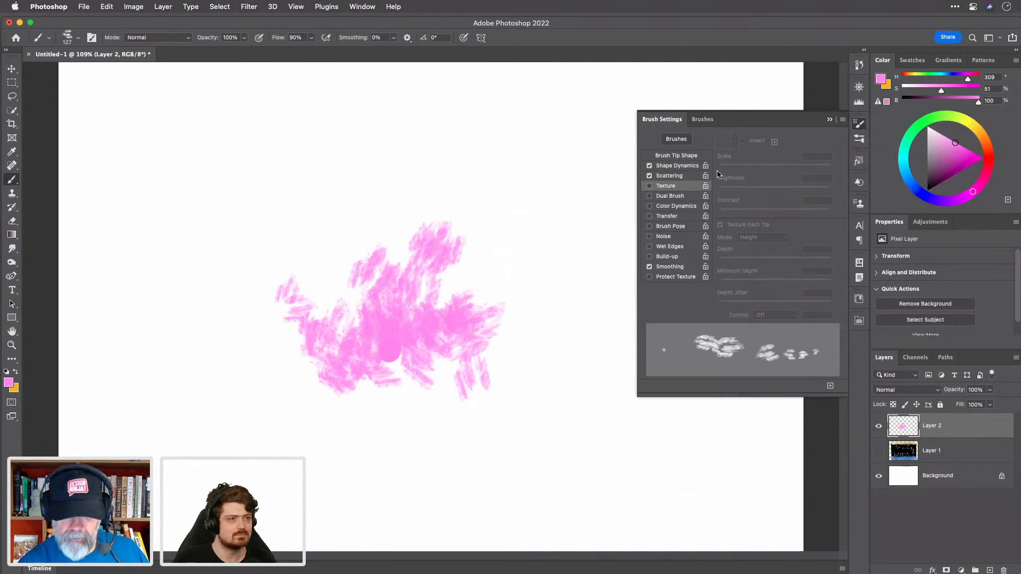
pyautogui.moveTo(498, 333)
pyautogui.mouseDown()
pyautogui.moveTo(464, 362)
pyautogui.moveTo(402, 326)
pyautogui.moveTo(377, 285)
pyautogui.moveTo(368, 338)
pyautogui.moveTo(342, 392)
pyautogui.mouseUp()
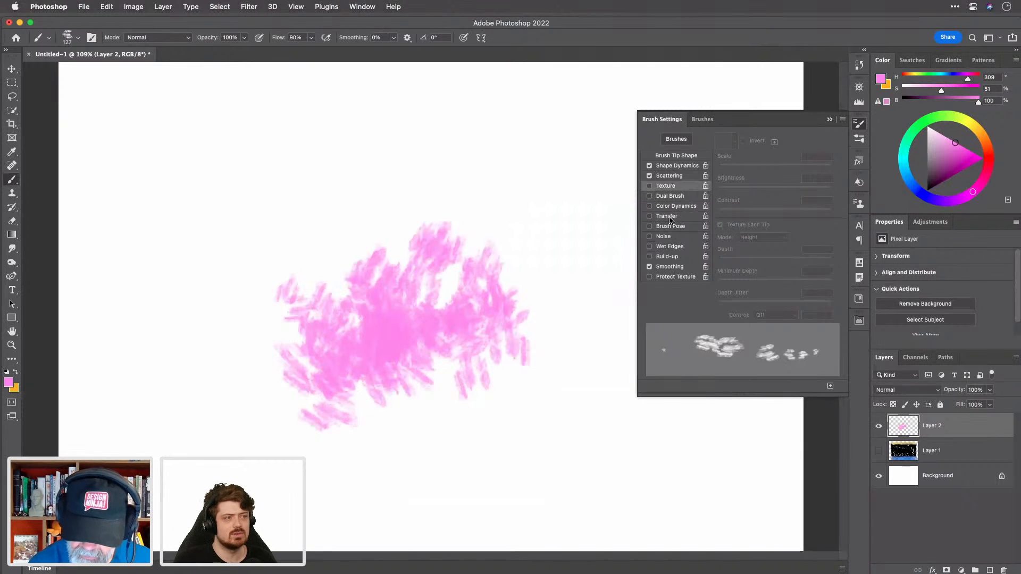
# Step: Enable Build-up for the brush and paint a dense pink patch up and to the right of the strokes
pyautogui.click(650, 256)
pyautogui.moveTo(547, 262); pyautogui.dragTo(553, 259)
pyautogui.press('F5')
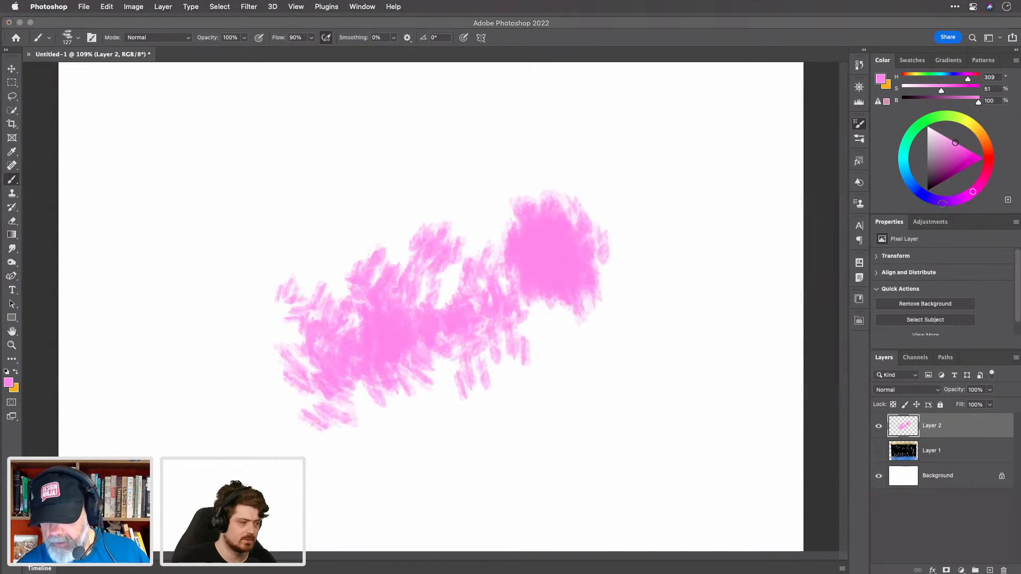
# Step: Change the foreground to a blue with hue 196, saturation 77 and brightness 91, and paint a blue patch over the pink strokes
pyautogui.press('F5')
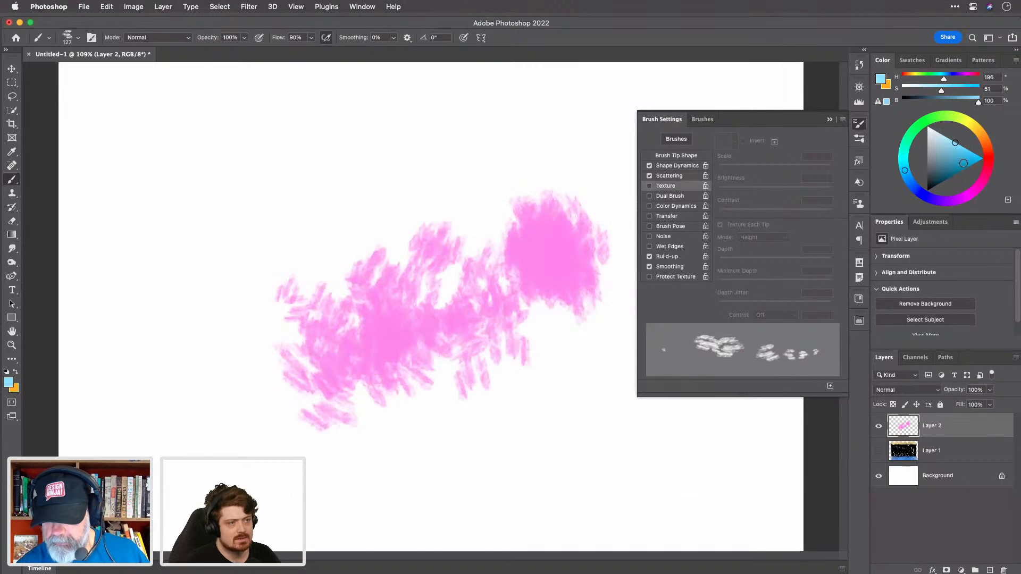
pyautogui.moveTo(960, 150); pyautogui.dragTo(966, 155)
pyautogui.moveTo(397, 334); pyautogui.dragTo(399, 337)
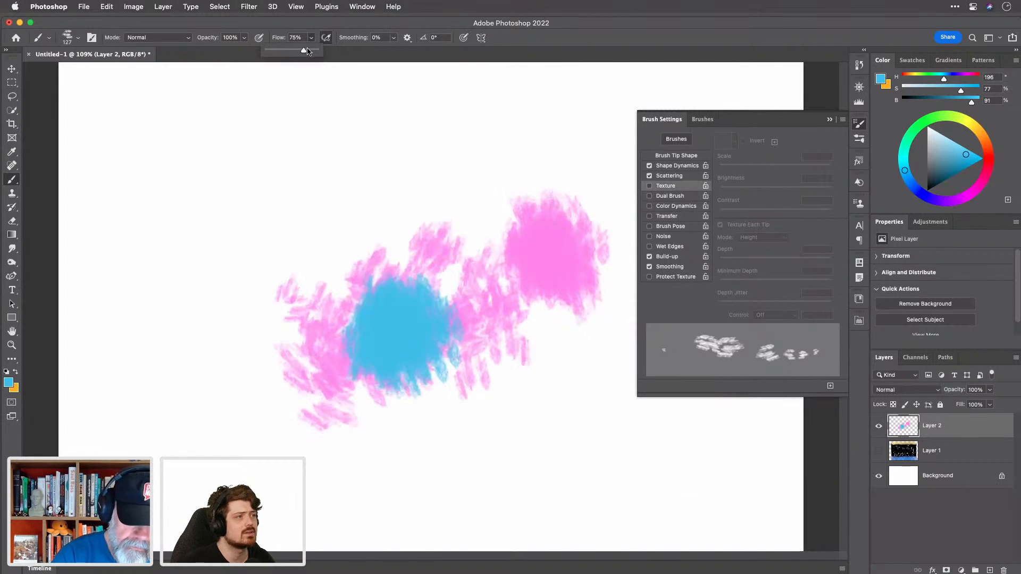
# Step: Set the brush flow to 51% and paint two blue patches over the pink paint
pyautogui.click(327, 42)
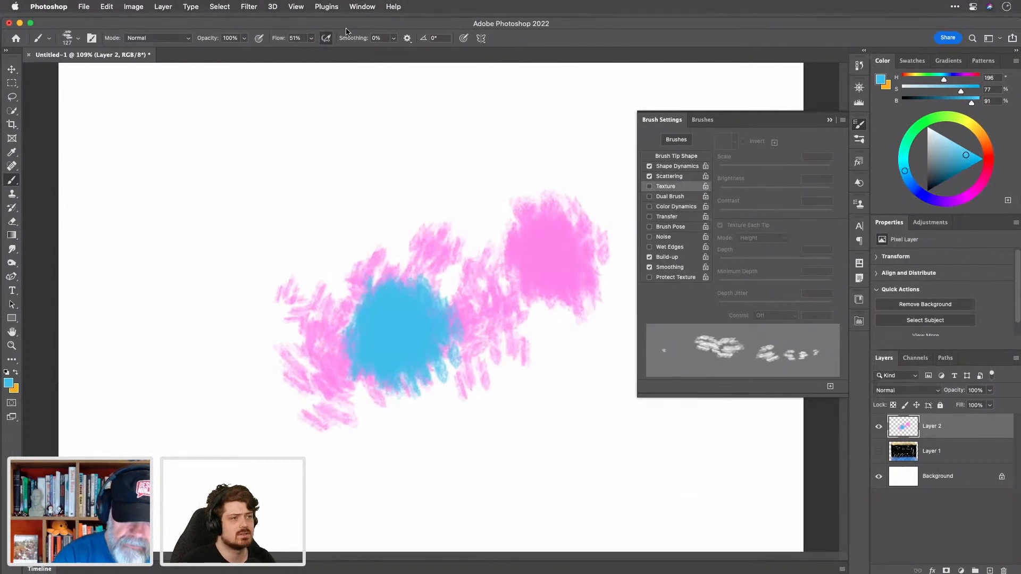
pyautogui.moveTo(479, 287); pyautogui.dragTo(478, 285)
pyautogui.moveTo(542, 248); pyautogui.dragTo(546, 240)
# Step: Enable Protect Texture and paint lighter blue strokes below the existing patches
pyautogui.click(681, 282)
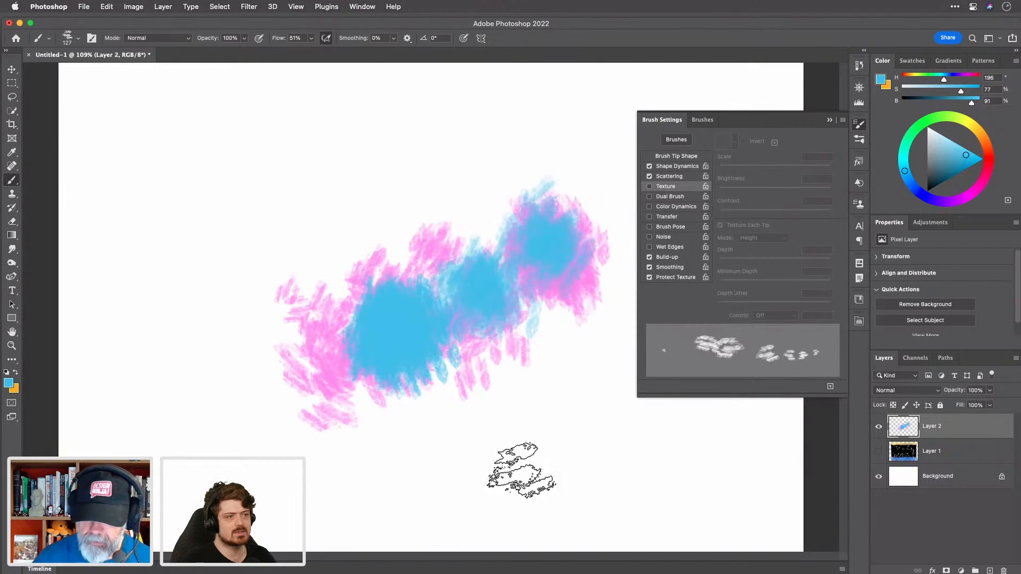
pyautogui.moveTo(519, 337); pyautogui.dragTo(510, 353)
pyautogui.moveTo(535, 444)
pyautogui.mouseDown()
pyautogui.moveTo(551, 416)
pyautogui.moveTo(582, 463)
pyautogui.mouseUp()
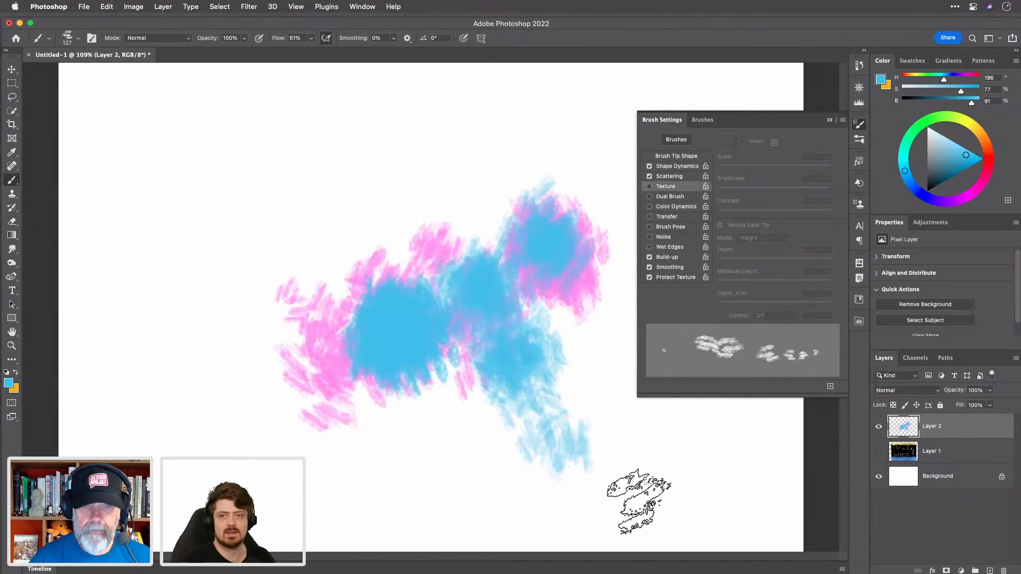
pyautogui.moveTo(559, 388)
pyautogui.mouseDown()
pyautogui.moveTo(561, 337)
pyautogui.moveTo(590, 401)
pyautogui.moveTo(494, 421)
pyautogui.moveTo(467, 388)
pyautogui.moveTo(474, 394)
pyautogui.mouseUp()
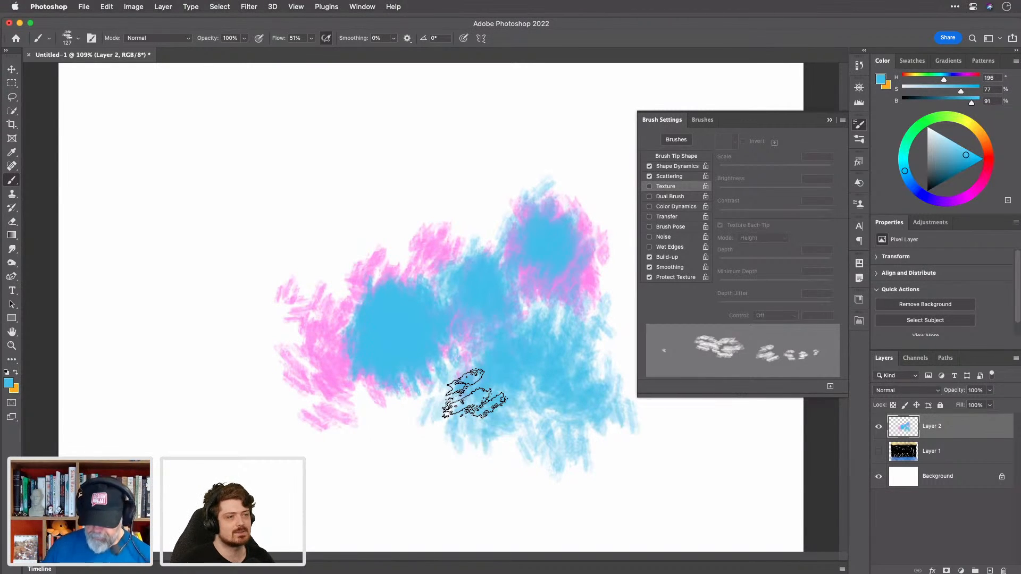
# Step: Delete the painted Layer 2 and add a new blank layer above Layer 1
pyautogui.press('Delete')
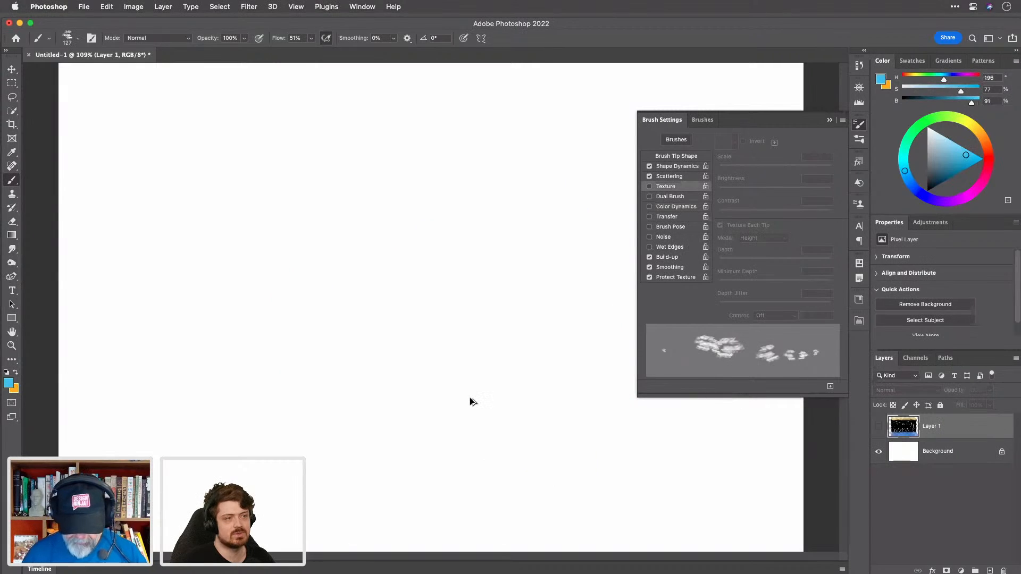
pyautogui.press('super+shift+alt+n')
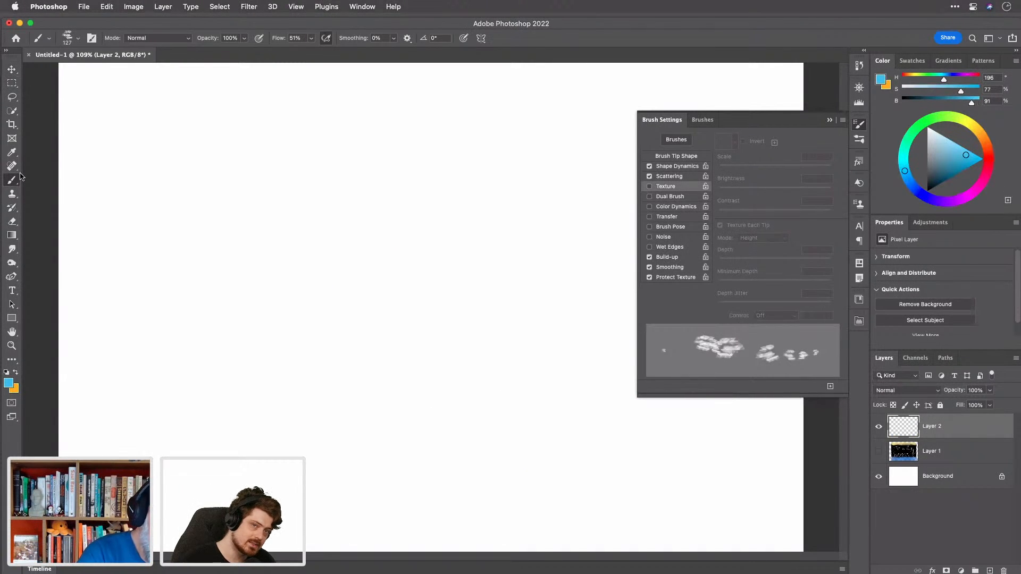
# Step: Choose the custom 104 px hand-drawn M brush, reset the colours to default, and paint an overlapping horizontal black stroke
pyautogui.click(80, 40)
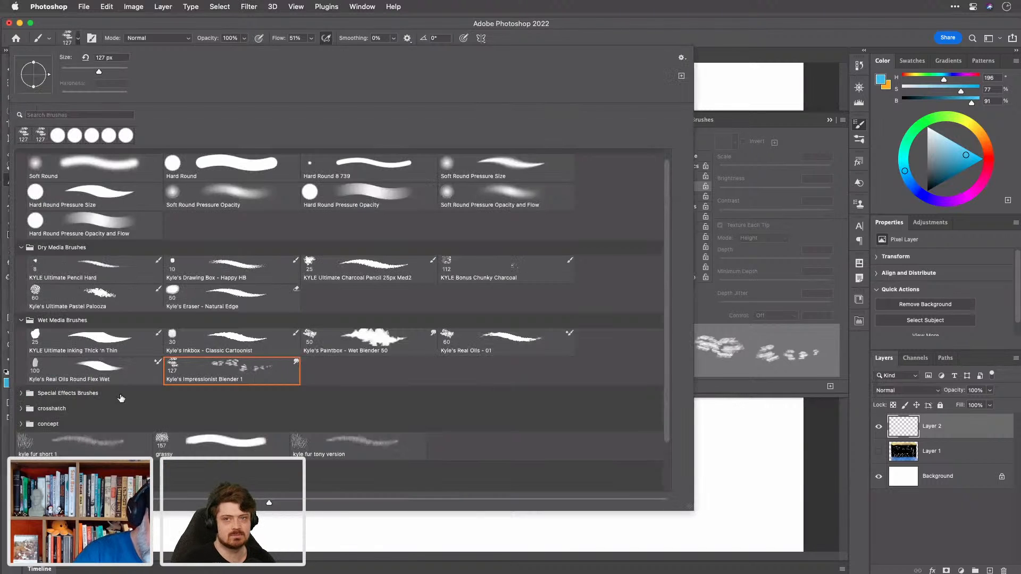
pyautogui.scroll(-3, 665, 331)
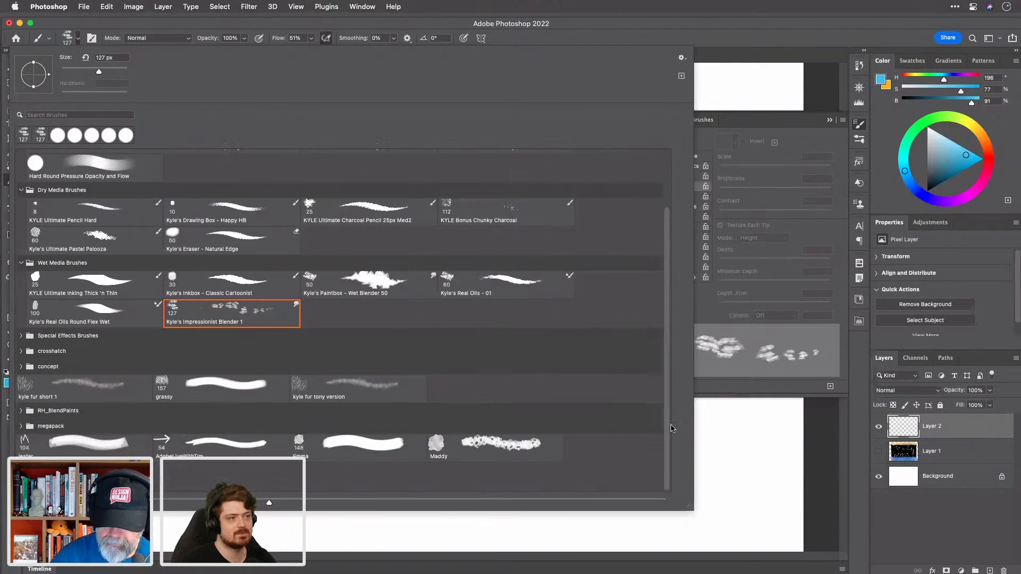
pyautogui.click(107, 447)
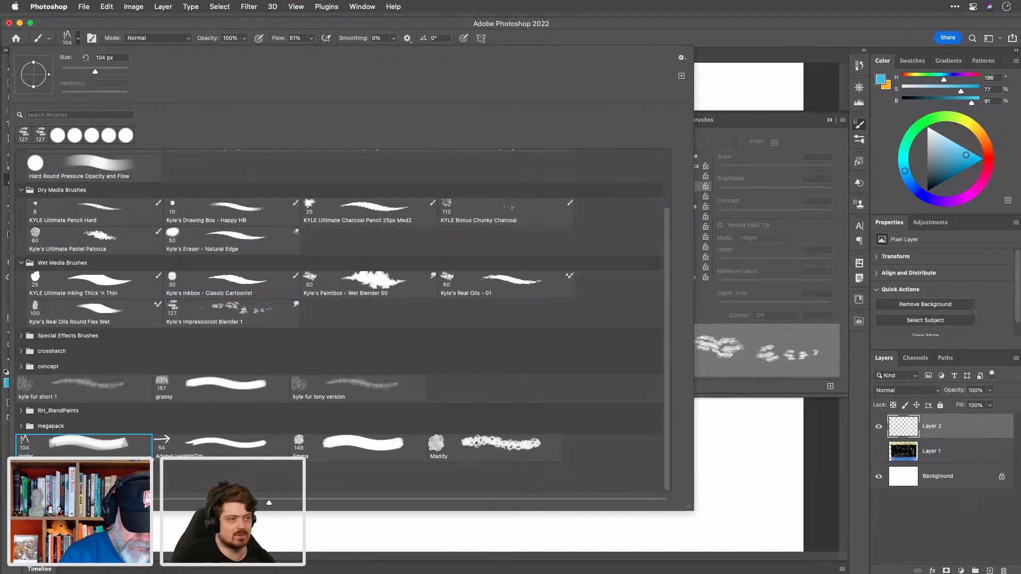
pyautogui.click(670, 45)
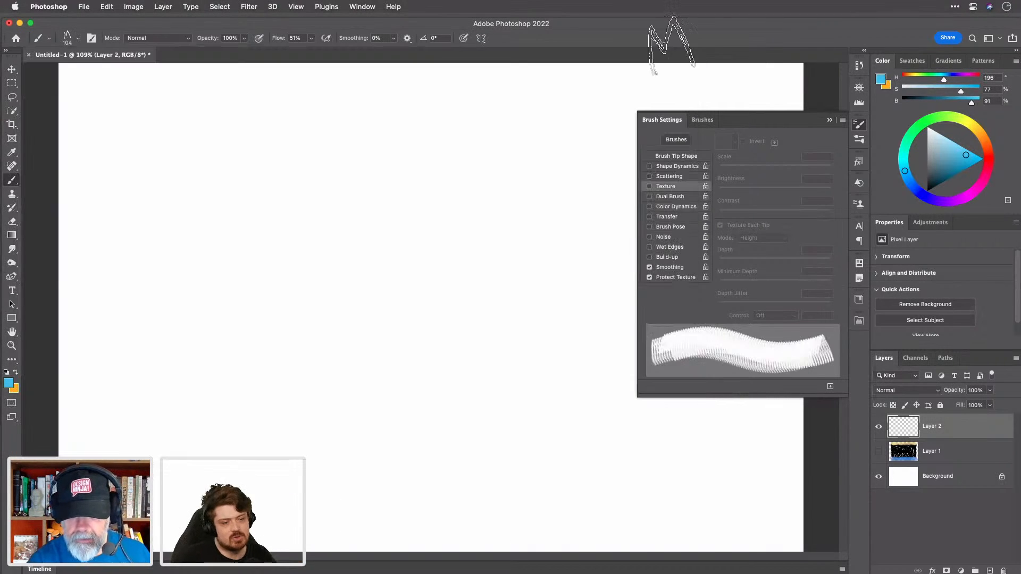
pyautogui.press('d')
pyautogui.moveTo(210, 220); pyautogui.dragTo(433, 223)
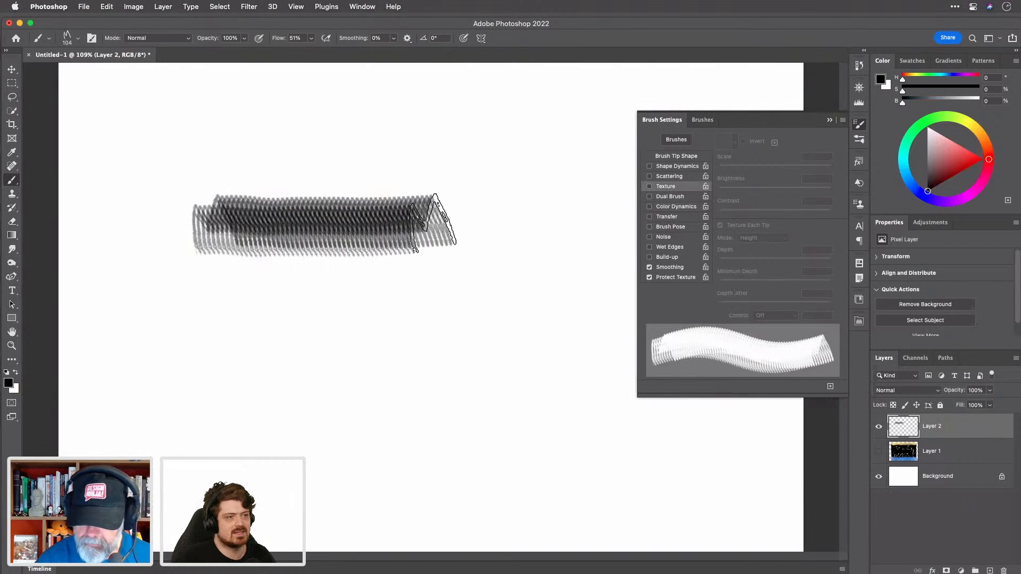
# Step: Set the brush tip spacing to 113% and stamp separate M marks below and beside the horizontal stroke
pyautogui.click(676, 156)
pyautogui.moveTo(723, 302)
pyautogui.mouseDown()
pyautogui.moveTo(791, 311)
pyautogui.moveTo(778, 314)
pyautogui.mouseUp()
pyautogui.rightClick(455, 328)
pyautogui.click(240, 369)
pyautogui.click(357, 348)
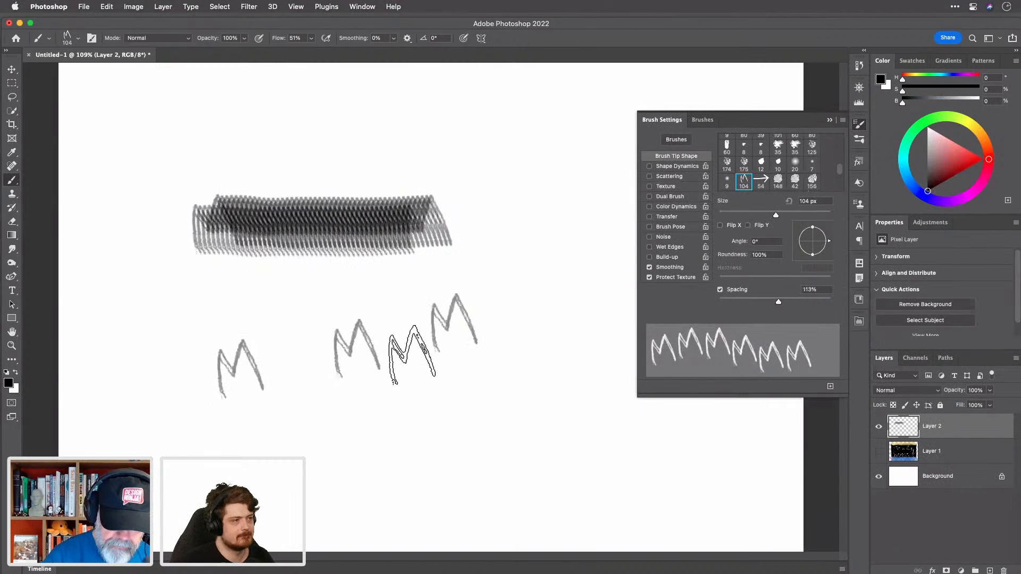
pyautogui.click(487, 252)
pyautogui.click(508, 189)
pyautogui.click(539, 271)
pyautogui.click(523, 348)
pyautogui.click(462, 399)
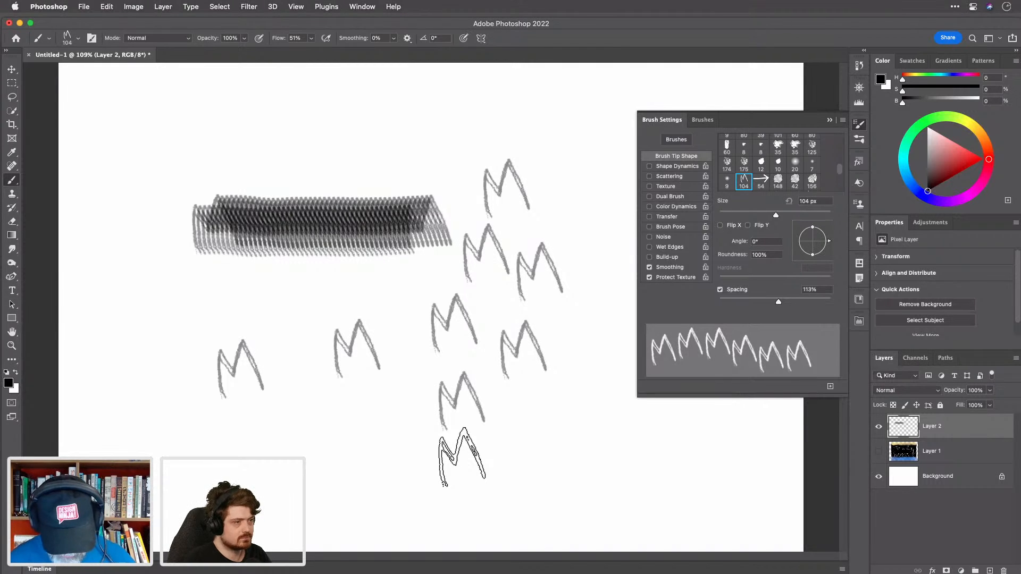
# Step: Lasso the horizontal stroke and all the M marks, erase them, clear the selection, and return to the Brush tool
pyautogui.press('l')
pyautogui.moveTo(259, 162)
pyautogui.mouseDown()
pyautogui.moveTo(567, 155)
pyautogui.moveTo(485, 460)
pyautogui.moveTo(159, 253)
pyautogui.moveTo(203, 199)
pyautogui.mouseUp()
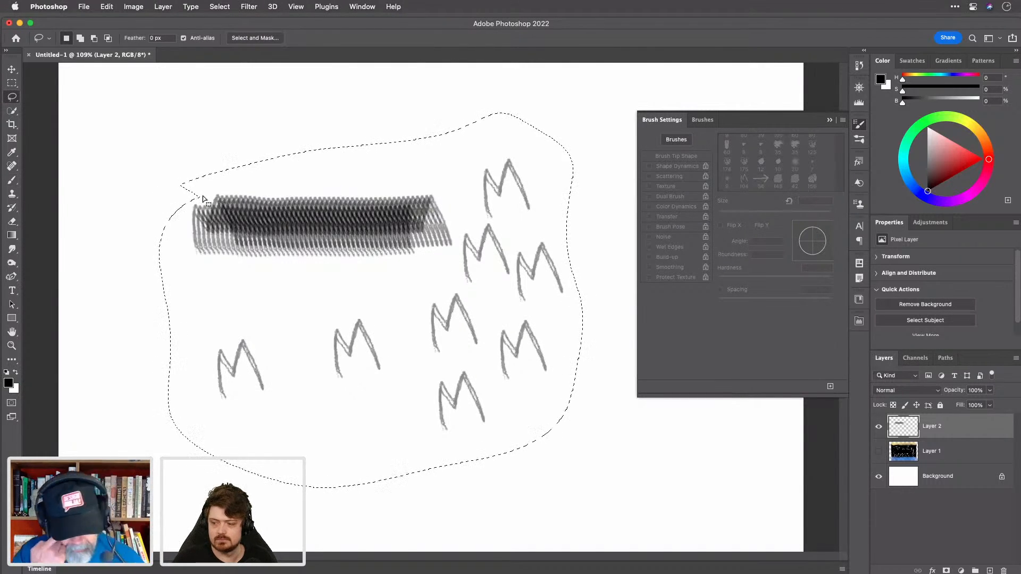
pyautogui.press('Delete')
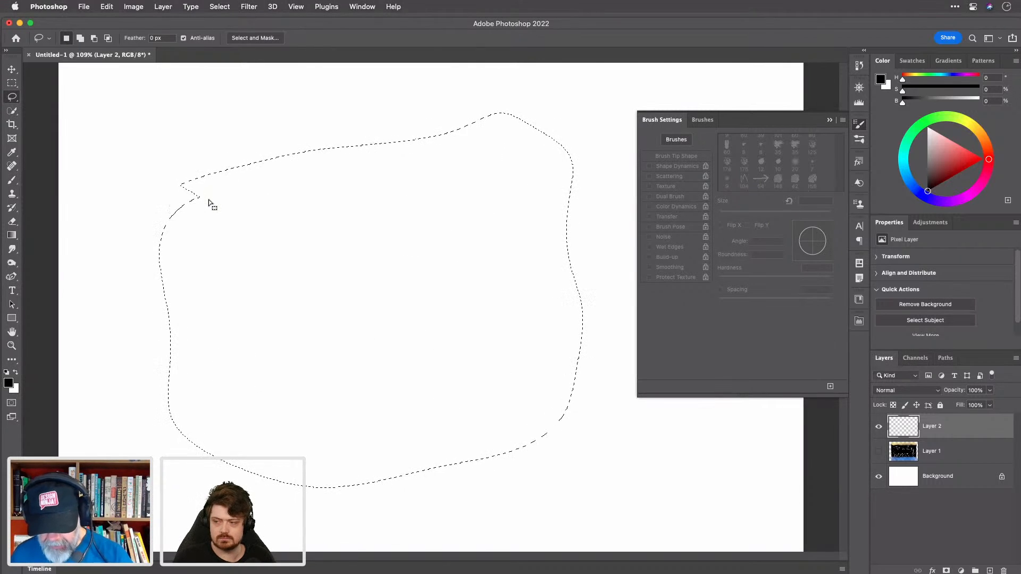
pyautogui.press('super+d')
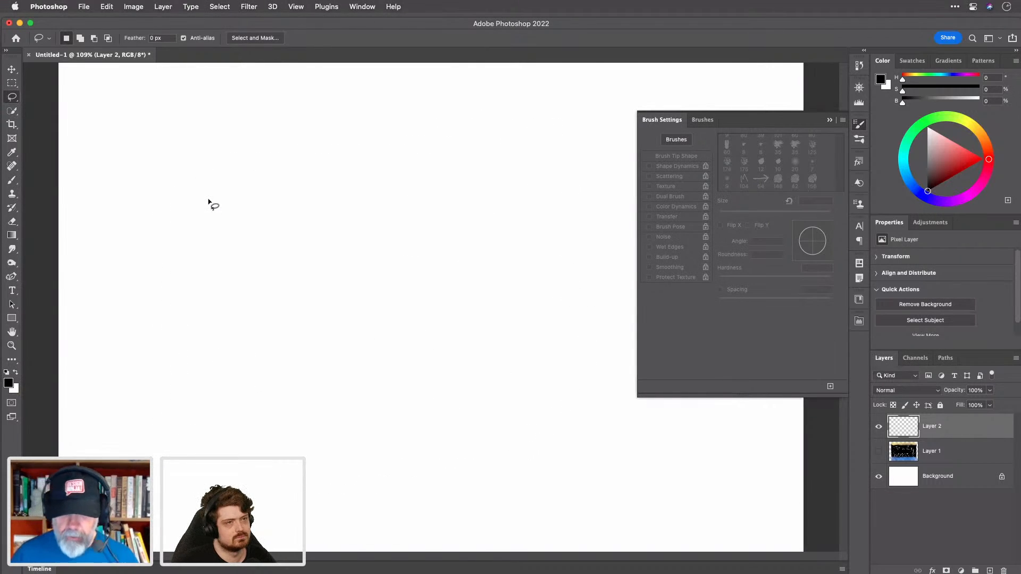
pyautogui.click(18, 185)
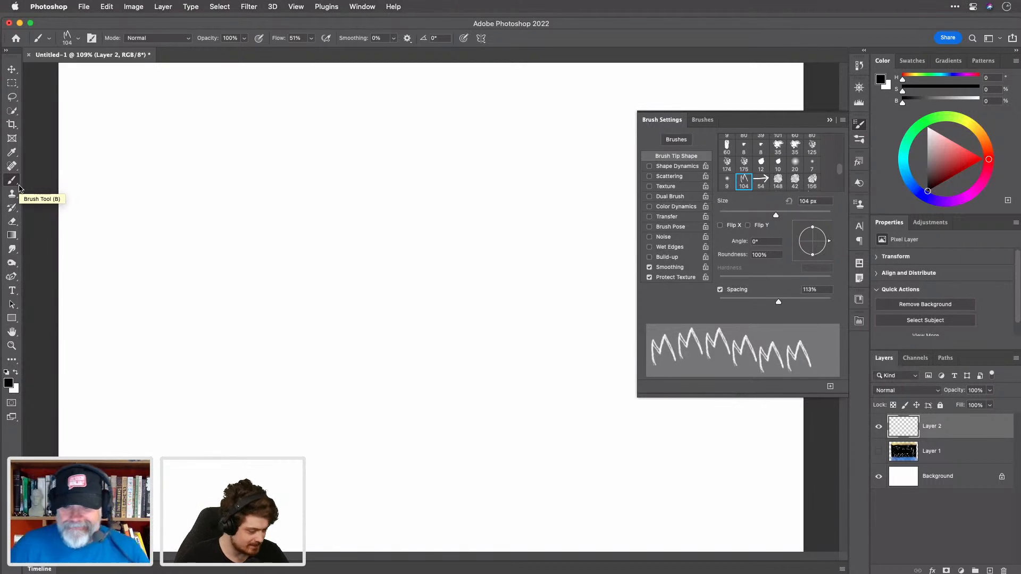
# Step: Reduce the M brush size to 29 px and paint a short horizontal row of marks
pyautogui.moveTo(774, 214); pyautogui.dragTo(735, 220)
pyautogui.moveTo(276, 290); pyautogui.dragTo(398, 286)
# Step: Set the brush flow to 100% and paint a row of marks with overlapping rows beneath it, all above the lighter row
pyautogui.click(311, 38)
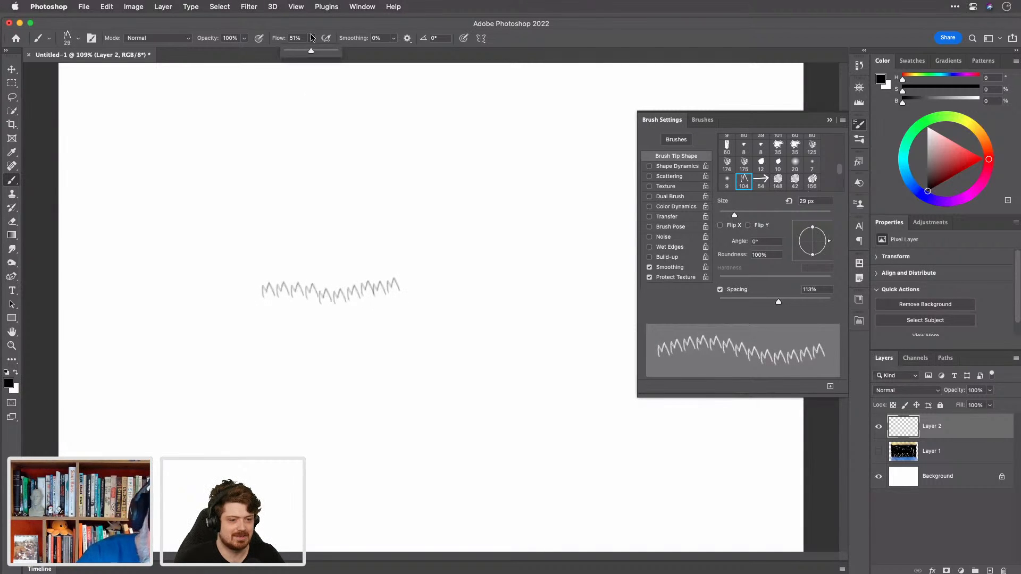
pyautogui.moveTo(273, 147); pyautogui.dragTo(397, 141)
pyautogui.moveTo(294, 186)
pyautogui.mouseDown()
pyautogui.moveTo(292, 208)
pyautogui.moveTo(458, 201)
pyautogui.mouseUp()
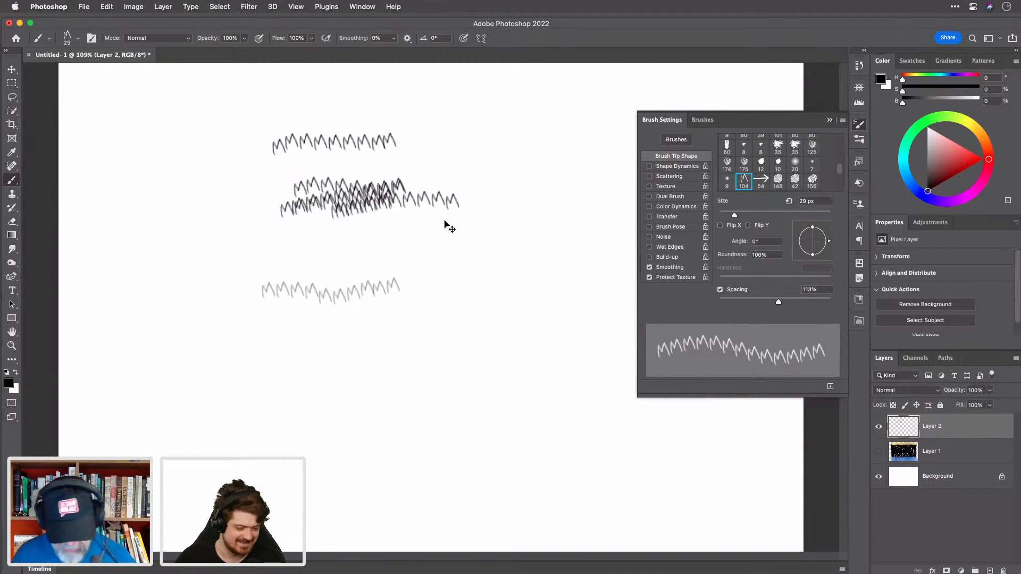
# Step: Undo all the rows of small M test strokes
pyautogui.press('super+z')
pyautogui.press('super+z')
pyautogui.press('super+z')
pyautogui.press('super+z')
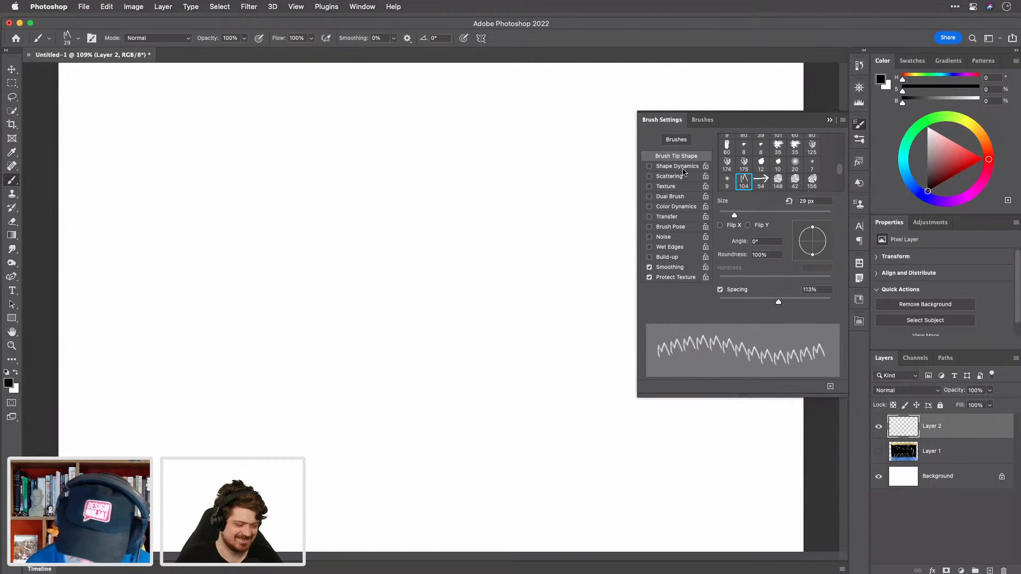
# Step: Enable Shape Dynamics with 62% size jitter, 10% minimum diameter and 26% angle jitter, keeping the size control Off
pyautogui.click(684, 167)
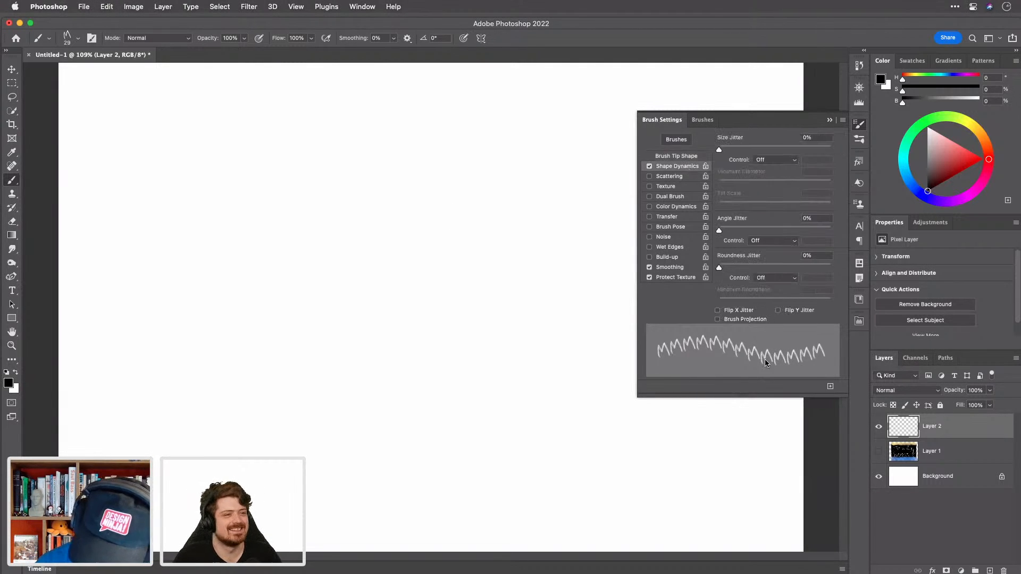
pyautogui.moveTo(720, 150); pyautogui.dragTo(789, 149)
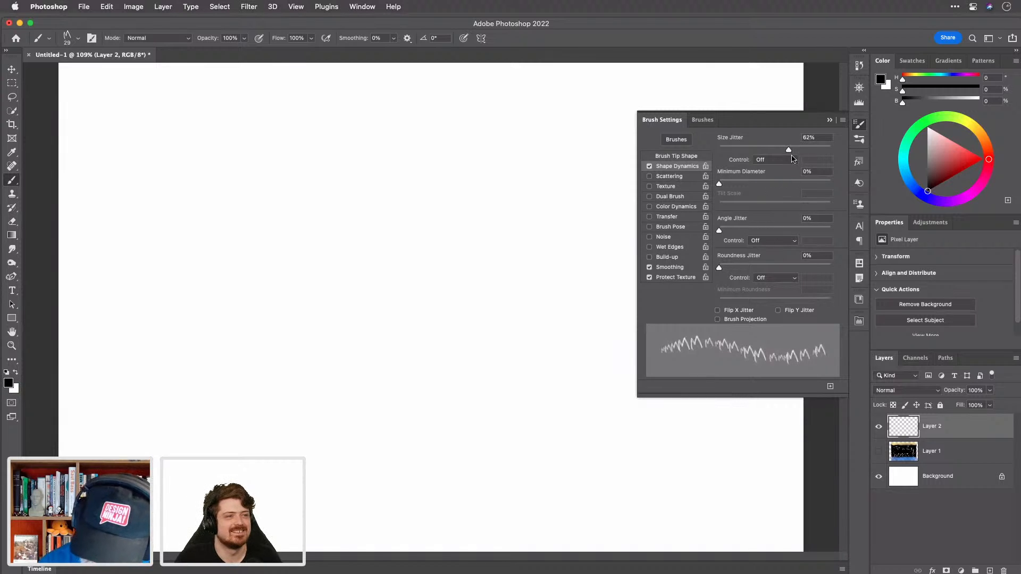
pyautogui.click(792, 158)
pyautogui.click(798, 160)
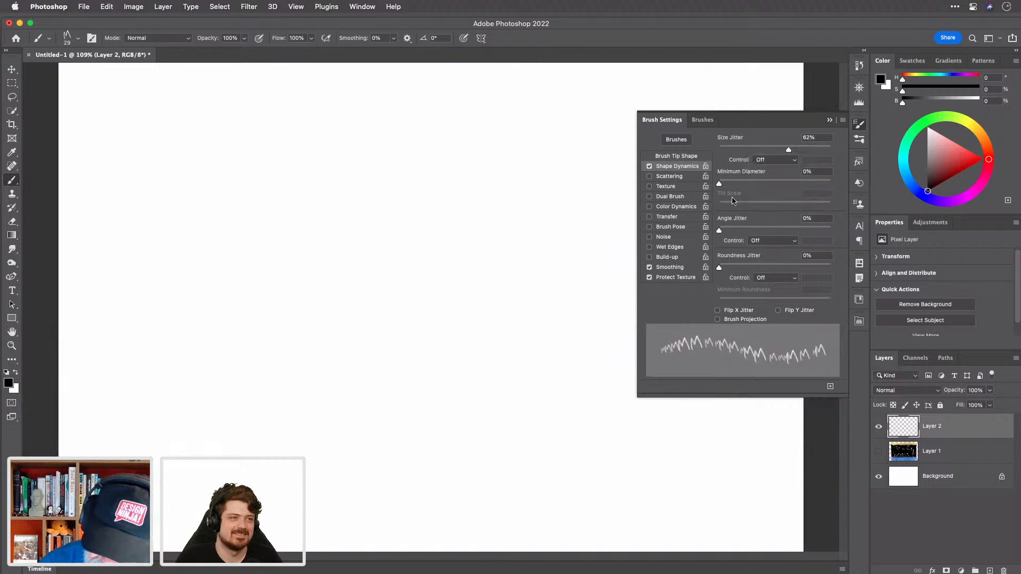
pyautogui.moveTo(721, 184); pyautogui.dragTo(731, 189)
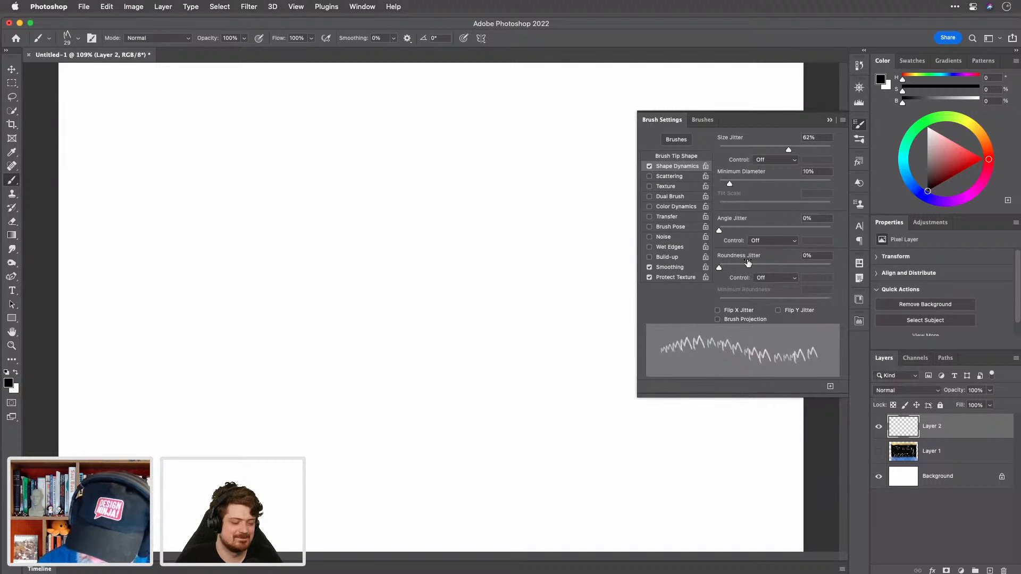
pyautogui.moveTo(722, 233)
pyautogui.mouseDown()
pyautogui.moveTo(780, 232)
pyautogui.moveTo(747, 234)
pyautogui.mouseUp()
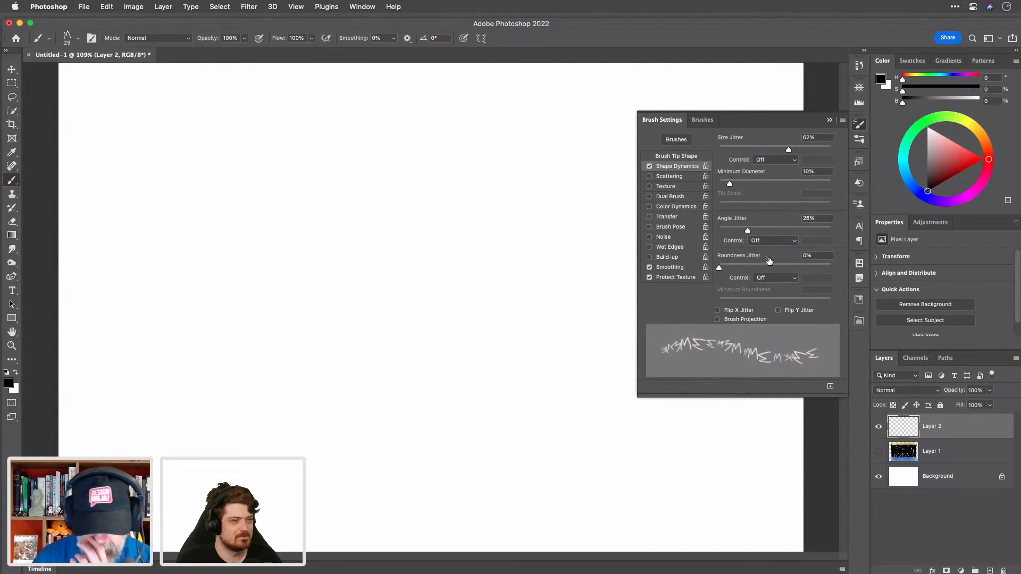
# Step: Set roundness jitter to 18%, enable Brush Projection, try a short diagonal stroke on the empty canvas, and undo
pyautogui.moveTo(722, 269); pyautogui.dragTo(749, 270)
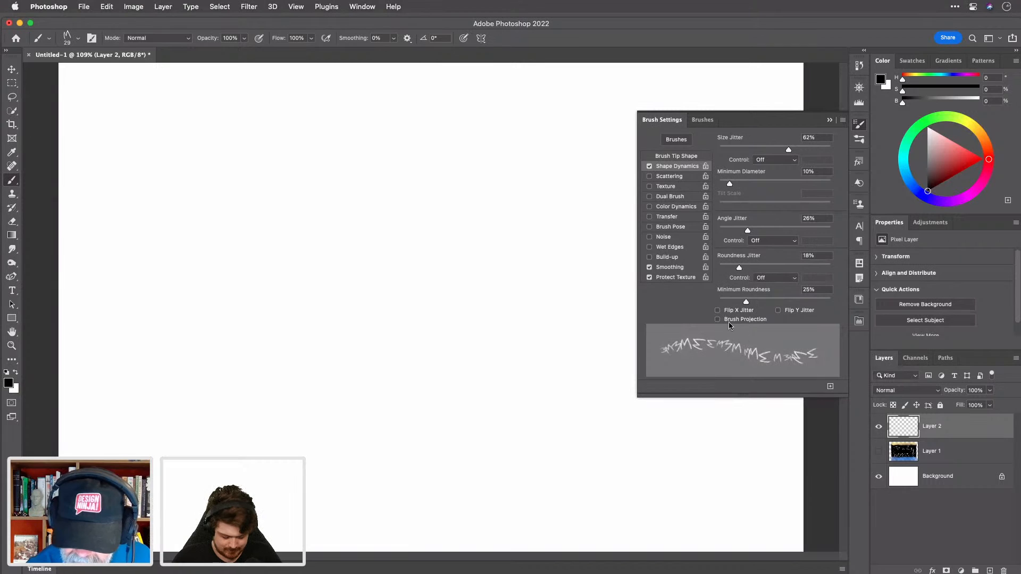
pyautogui.click(750, 319)
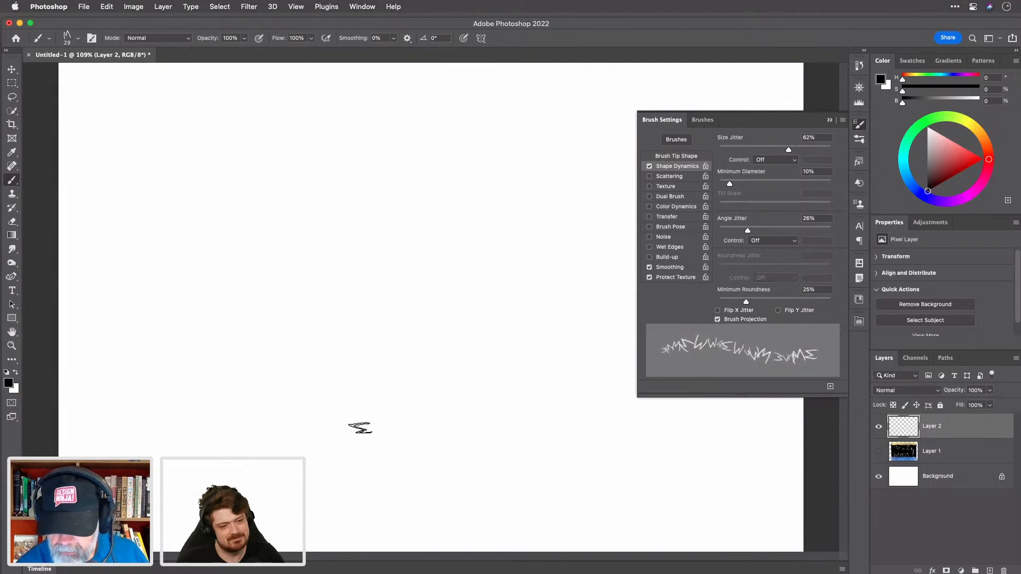
pyautogui.moveTo(255, 258)
pyautogui.mouseDown()
pyautogui.moveTo(257, 259)
pyautogui.moveTo(277, 273)
pyautogui.moveTo(267, 272)
pyautogui.moveTo(281, 257)
pyautogui.moveTo(306, 301)
pyautogui.mouseUp()
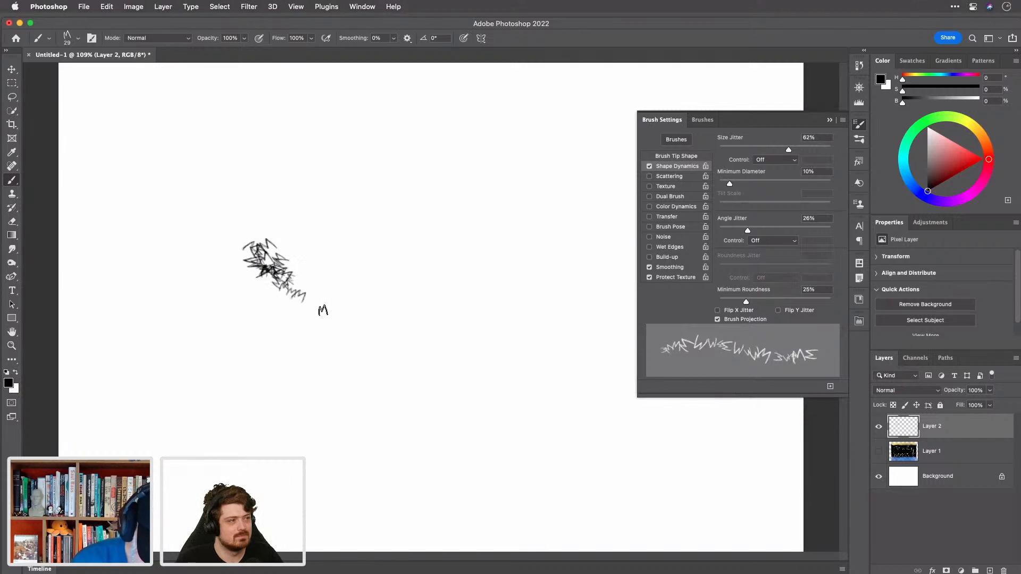
pyautogui.press('super+z')
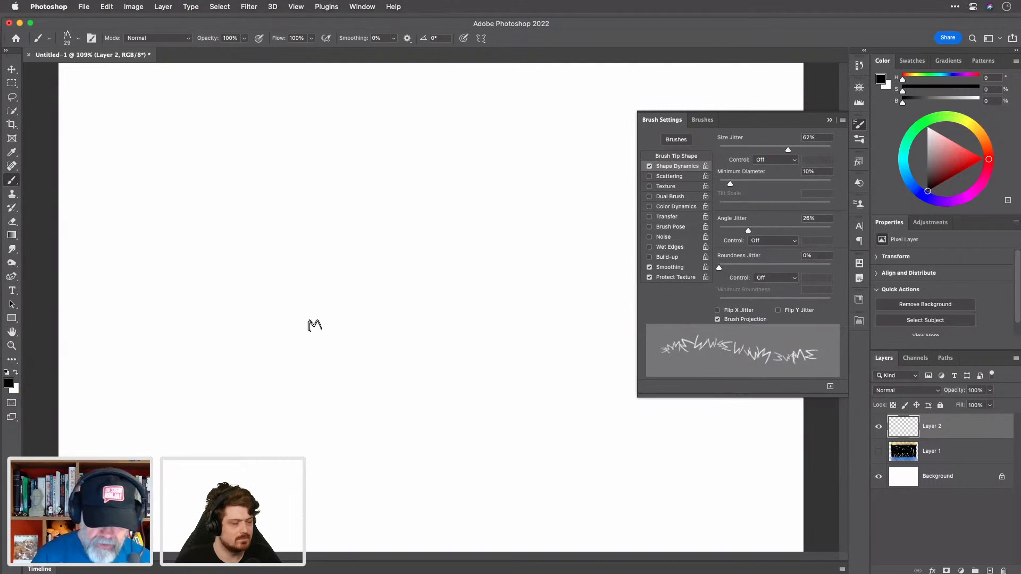
# Step: Reduce the M brush to 20 px at 30% opacity and paint a light, rounded tree crown of foliage marks mid-canvas
pyautogui.press('[')
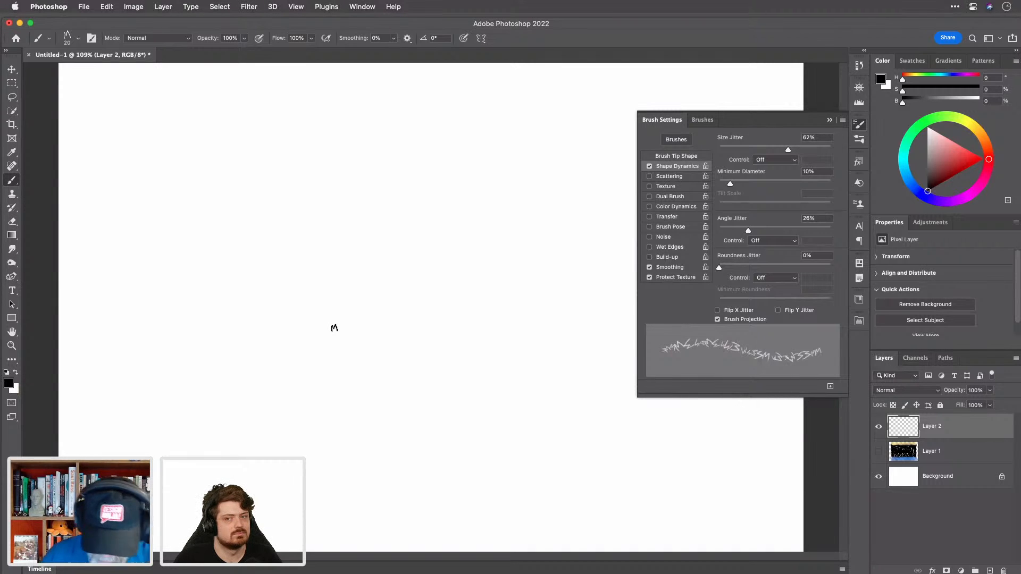
pyautogui.press('3')
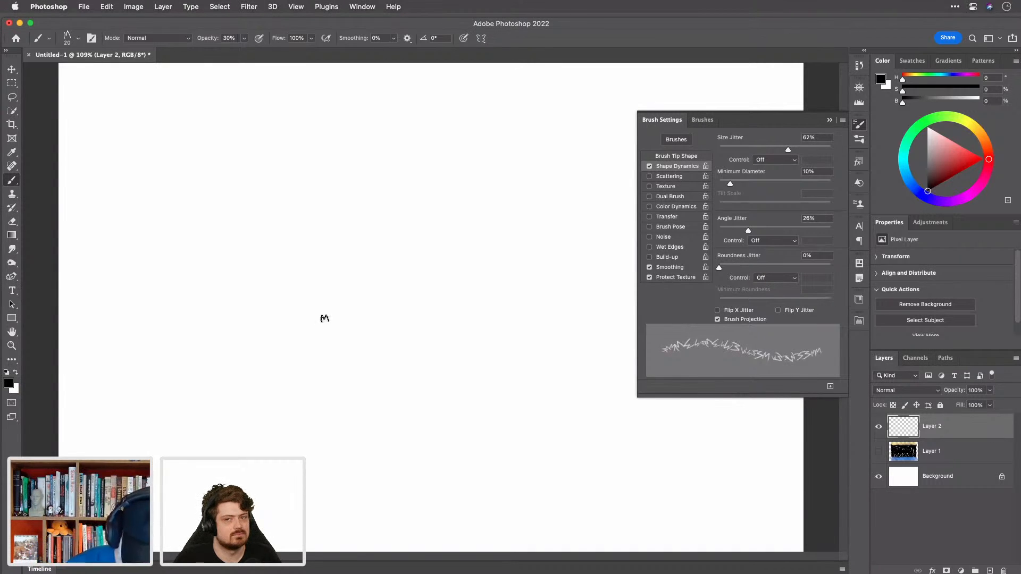
pyautogui.moveTo(312, 325)
pyautogui.mouseDown()
pyautogui.moveTo(277, 281)
pyautogui.moveTo(293, 261)
pyautogui.moveTo(290, 307)
pyautogui.moveTo(310, 314)
pyautogui.moveTo(311, 302)
pyautogui.moveTo(330, 303)
pyautogui.moveTo(332, 321)
pyautogui.moveTo(344, 325)
pyautogui.moveTo(353, 306)
pyautogui.moveTo(349, 334)
pyautogui.moveTo(348, 325)
pyautogui.moveTo(331, 329)
pyautogui.moveTo(352, 335)
pyautogui.moveTo(370, 326)
pyautogui.moveTo(367, 314)
pyautogui.moveTo(390, 322)
pyautogui.moveTo(363, 333)
pyautogui.moveTo(392, 318)
pyautogui.moveTo(390, 304)
pyautogui.moveTo(429, 312)
pyautogui.moveTo(419, 318)
pyautogui.moveTo(445, 324)
pyautogui.moveTo(434, 329)
pyautogui.moveTo(465, 306)
pyautogui.moveTo(446, 303)
pyautogui.moveTo(465, 291)
pyautogui.moveTo(457, 280)
pyautogui.moveTo(451, 288)
pyautogui.moveTo(456, 295)
pyautogui.moveTo(440, 261)
pyautogui.moveTo(449, 261)
pyautogui.moveTo(412, 260)
pyautogui.moveTo(399, 272)
pyautogui.moveTo(425, 262)
pyautogui.moveTo(420, 254)
pyautogui.moveTo(408, 276)
pyautogui.moveTo(383, 255)
pyautogui.moveTo(344, 261)
pyautogui.moveTo(297, 247)
pyautogui.moveTo(281, 286)
pyautogui.moveTo(299, 263)
pyautogui.moveTo(329, 264)
pyautogui.moveTo(304, 265)
pyautogui.moveTo(330, 242)
pyautogui.mouseUp()
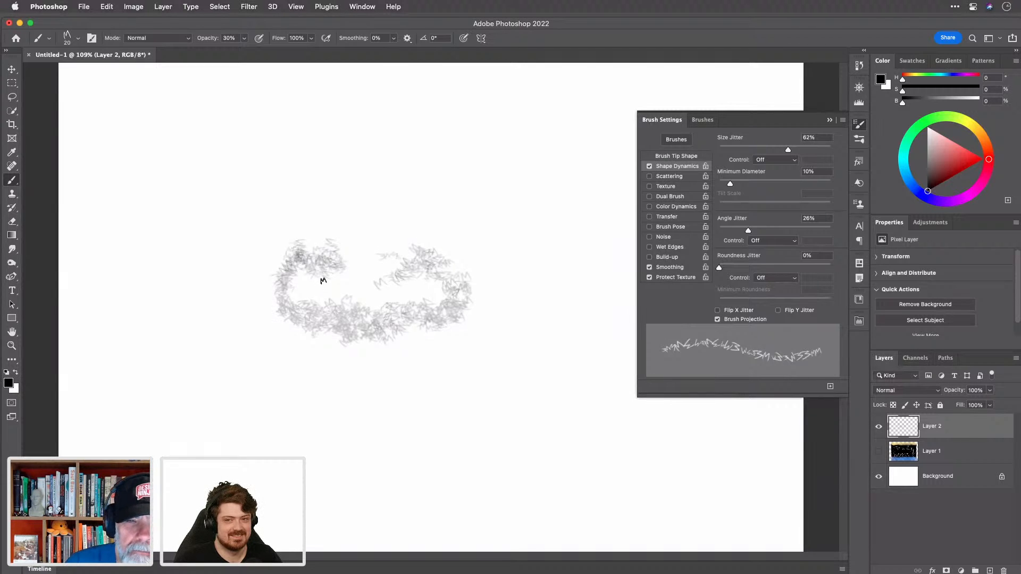
pyautogui.moveTo(314, 266)
pyautogui.mouseDown()
pyautogui.moveTo(293, 281)
pyautogui.moveTo(335, 297)
pyautogui.moveTo(342, 288)
pyautogui.moveTo(351, 313)
pyautogui.moveTo(396, 251)
pyautogui.moveTo(367, 238)
pyautogui.moveTo(395, 231)
pyautogui.moveTo(403, 247)
pyautogui.moveTo(385, 222)
pyautogui.moveTo(409, 261)
pyautogui.moveTo(413, 241)
pyautogui.moveTo(425, 258)
pyautogui.moveTo(418, 229)
pyautogui.moveTo(432, 266)
pyautogui.moveTo(402, 222)
pyautogui.mouseUp()
pyautogui.moveTo(314, 243)
pyautogui.mouseDown()
pyautogui.moveTo(375, 196)
pyautogui.moveTo(383, 214)
pyautogui.moveTo(399, 216)
pyautogui.moveTo(384, 186)
pyautogui.moveTo(421, 210)
pyautogui.moveTo(436, 204)
pyautogui.moveTo(461, 276)
pyautogui.moveTo(486, 290)
pyautogui.moveTo(452, 245)
pyautogui.moveTo(482, 298)
pyautogui.moveTo(456, 327)
pyautogui.moveTo(464, 273)
pyautogui.moveTo(435, 223)
pyautogui.moveTo(371, 197)
pyautogui.moveTo(315, 239)
pyautogui.moveTo(315, 251)
pyautogui.moveTo(364, 253)
pyautogui.moveTo(322, 225)
pyautogui.moveTo(361, 201)
pyautogui.moveTo(321, 253)
pyautogui.mouseUp()
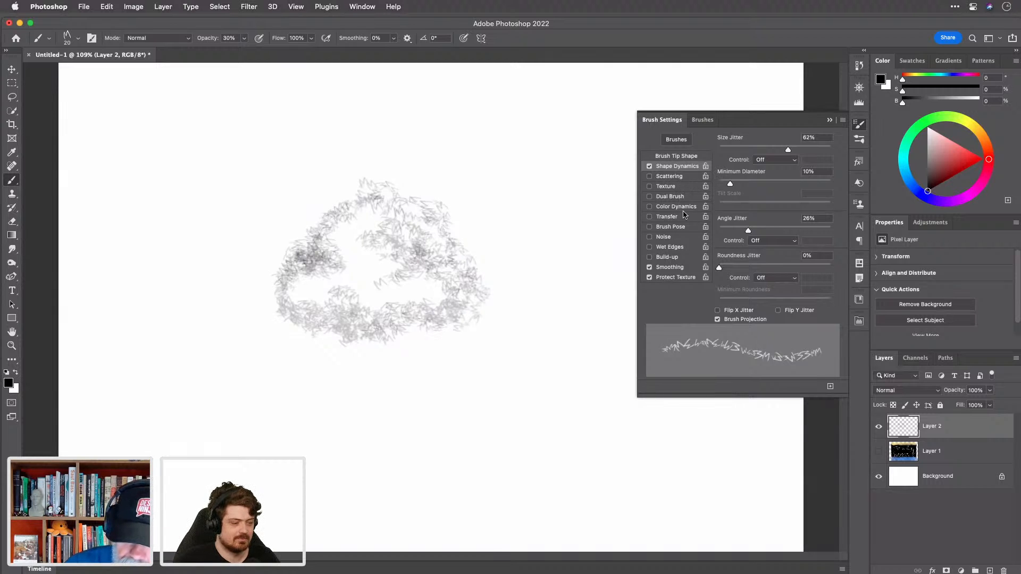
pyautogui.moveTo(315, 254)
pyautogui.mouseDown()
pyautogui.moveTo(294, 298)
pyautogui.moveTo(281, 301)
pyautogui.moveTo(285, 318)
pyautogui.moveTo(313, 325)
pyautogui.moveTo(332, 210)
pyautogui.moveTo(307, 315)
pyautogui.moveTo(314, 324)
pyautogui.moveTo(342, 317)
pyautogui.mouseUp()
# Step: Set the brush flow to 50% and opacity to 64%, and paint darker foliage across the tree crown
pyautogui.click(310, 38)
pyautogui.moveTo(287, 55); pyautogui.dragTo(263, 53)
pyautogui.click(244, 39)
pyautogui.click(258, 40)
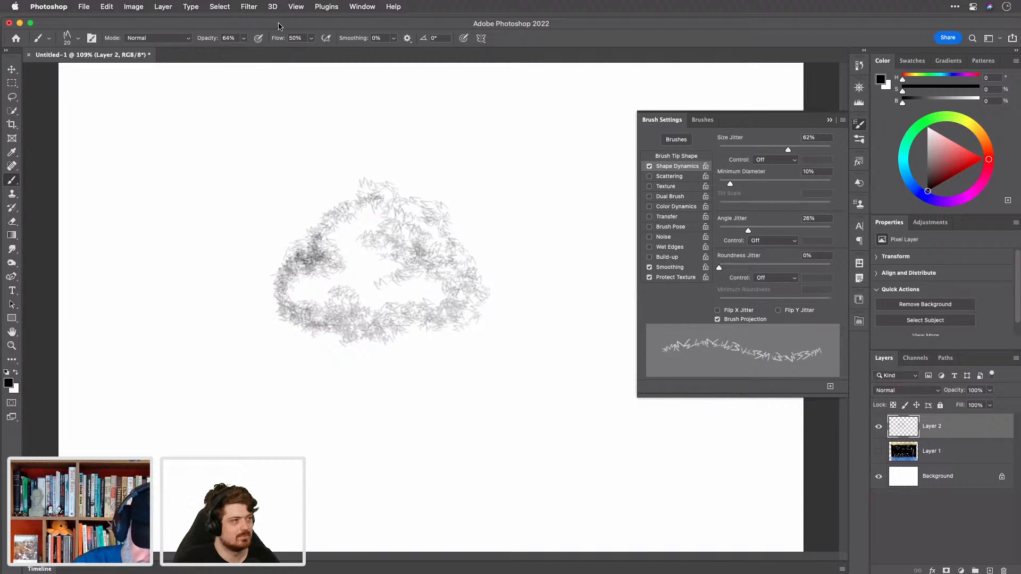
pyautogui.moveTo(298, 258)
pyautogui.mouseDown()
pyautogui.moveTo(286, 294)
pyautogui.moveTo(352, 315)
pyautogui.moveTo(342, 308)
pyautogui.moveTo(334, 313)
pyautogui.moveTo(351, 335)
pyautogui.moveTo(404, 321)
pyautogui.moveTo(391, 280)
pyautogui.moveTo(424, 257)
pyautogui.moveTo(389, 252)
pyautogui.moveTo(447, 251)
pyautogui.moveTo(451, 239)
pyautogui.moveTo(454, 269)
pyautogui.moveTo(407, 319)
pyautogui.moveTo(445, 324)
pyautogui.moveTo(415, 304)
pyautogui.moveTo(427, 296)
pyautogui.moveTo(437, 311)
pyautogui.moveTo(452, 297)
pyautogui.moveTo(446, 265)
pyautogui.mouseUp()
# Step: Raise the brush opacity to 100% and deepen the shading along the crown's lower part and edges
pyautogui.click(243, 40)
pyautogui.moveTo(245, 50); pyautogui.dragTo(275, 21)
pyautogui.moveTo(410, 318)
pyautogui.mouseDown()
pyautogui.moveTo(446, 321)
pyautogui.moveTo(448, 299)
pyautogui.moveTo(424, 272)
pyautogui.moveTo(453, 266)
pyautogui.moveTo(422, 275)
pyautogui.moveTo(352, 242)
pyautogui.moveTo(357, 248)
pyautogui.moveTo(385, 215)
pyautogui.moveTo(400, 229)
pyautogui.moveTo(385, 267)
pyautogui.moveTo(360, 264)
pyautogui.moveTo(368, 287)
pyautogui.moveTo(303, 275)
pyautogui.moveTo(311, 320)
pyautogui.moveTo(341, 318)
pyautogui.moveTo(349, 302)
pyautogui.moveTo(327, 327)
pyautogui.moveTo(386, 324)
pyautogui.moveTo(391, 333)
pyautogui.moveTo(400, 316)
pyautogui.moveTo(406, 328)
pyautogui.moveTo(373, 316)
pyautogui.moveTo(415, 342)
pyautogui.moveTo(416, 308)
pyautogui.moveTo(429, 322)
pyautogui.moveTo(429, 311)
pyautogui.moveTo(460, 305)
pyautogui.moveTo(452, 314)
pyautogui.moveTo(470, 300)
pyautogui.moveTo(465, 317)
pyautogui.moveTo(442, 316)
pyautogui.moveTo(463, 309)
pyautogui.moveTo(456, 293)
pyautogui.moveTo(466, 281)
pyautogui.moveTo(468, 293)
pyautogui.moveTo(431, 299)
pyautogui.moveTo(419, 282)
pyautogui.moveTo(456, 270)
pyautogui.moveTo(455, 282)
pyautogui.moveTo(424, 300)
pyautogui.moveTo(418, 279)
pyautogui.moveTo(456, 262)
pyautogui.moveTo(444, 227)
pyautogui.moveTo(492, 316)
pyautogui.moveTo(473, 323)
pyautogui.moveTo(478, 286)
pyautogui.moveTo(400, 195)
pyautogui.moveTo(382, 212)
pyautogui.moveTo(367, 201)
pyautogui.moveTo(341, 234)
pyautogui.moveTo(352, 234)
pyautogui.moveTo(317, 245)
pyautogui.moveTo(331, 254)
pyautogui.moveTo(324, 266)
pyautogui.moveTo(301, 242)
pyautogui.moveTo(308, 274)
pyautogui.mouseUp()
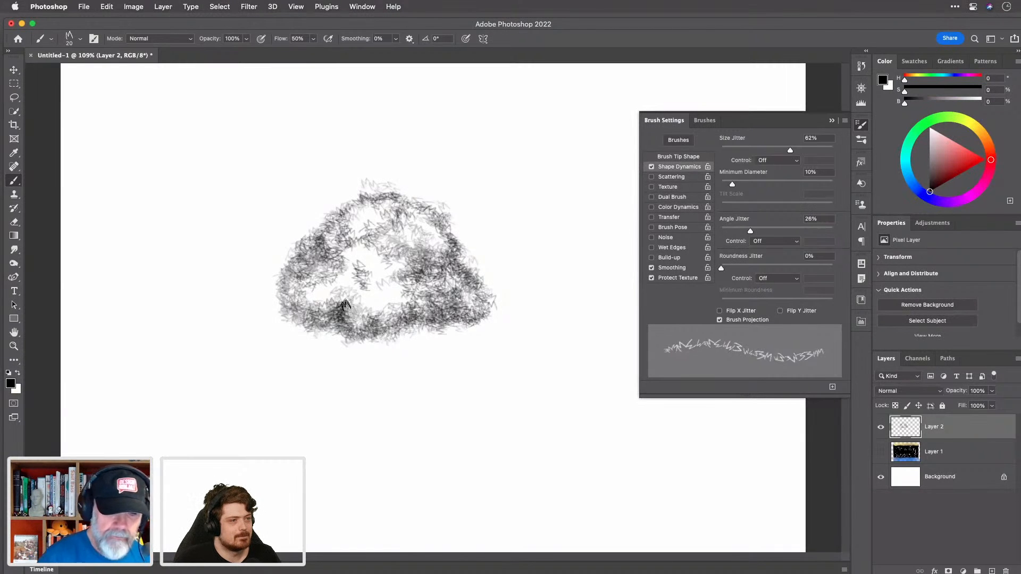
# Step: Add softer foliage marks inside the crown, first at 61% opacity and fainter ones at 15% opacity
pyautogui.click(249, 41)
pyautogui.moveTo(248, 51); pyautogui.dragTo(231, 51)
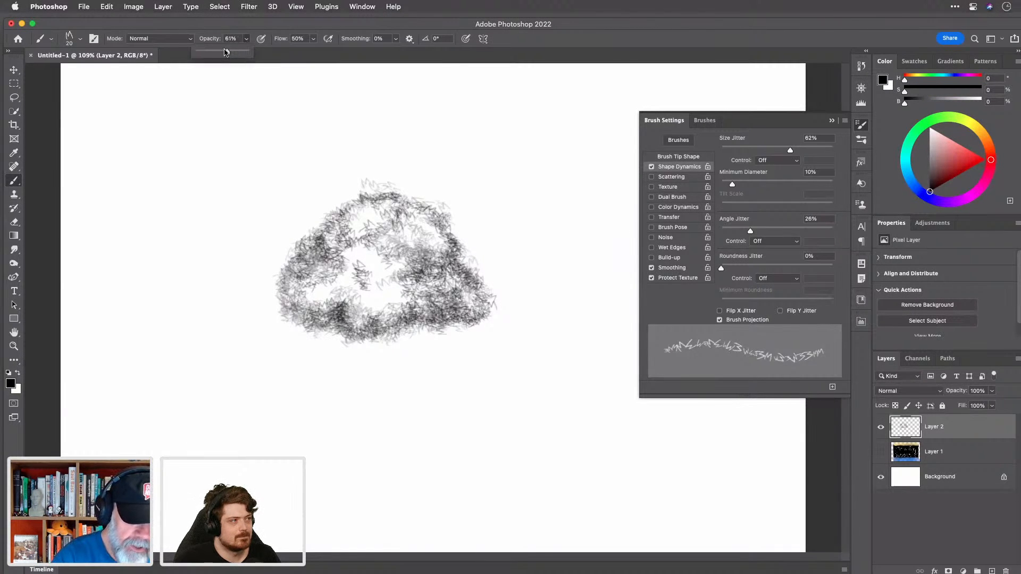
pyautogui.moveTo(323, 276)
pyautogui.mouseDown()
pyautogui.moveTo(306, 289)
pyautogui.moveTo(319, 303)
pyautogui.mouseUp()
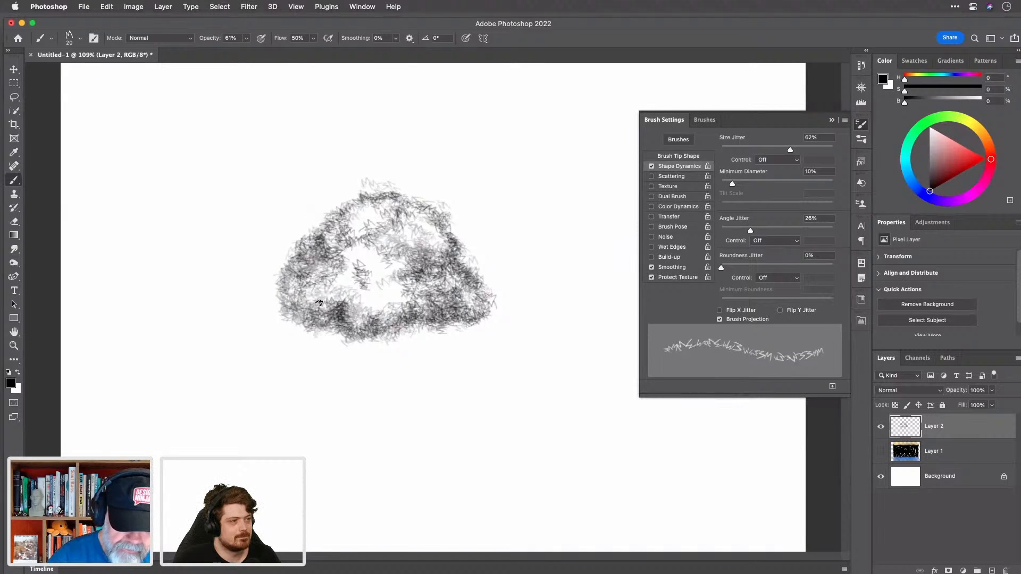
pyautogui.click(246, 38)
pyautogui.moveTo(245, 51); pyautogui.dragTo(223, 55)
pyautogui.moveTo(368, 310); pyautogui.dragTo(379, 314)
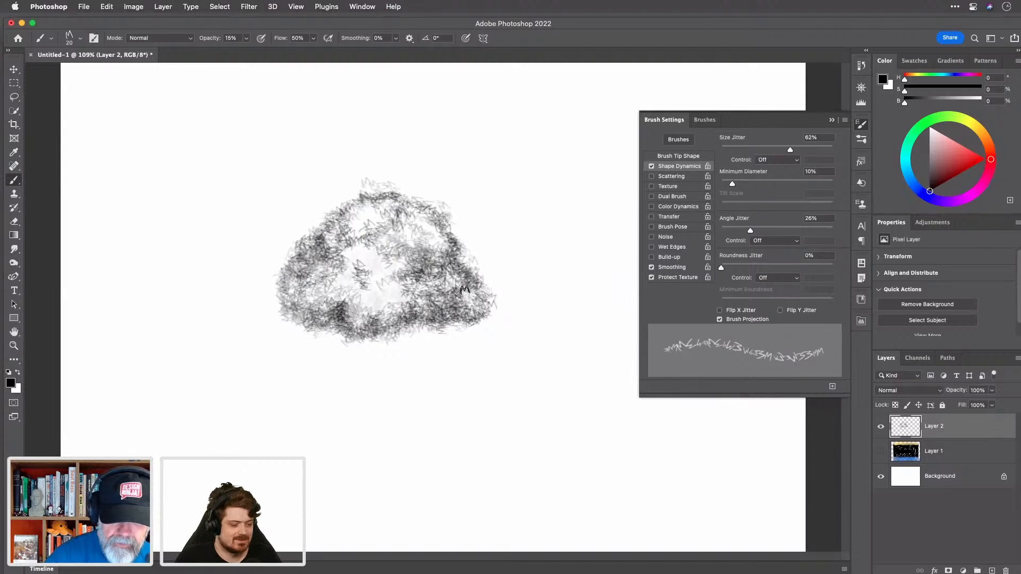
# Step: Return the brush opacity to 100% and build up dark shadows along the crown's underside and right side
pyautogui.click(246, 38)
pyautogui.moveTo(244, 51)
pyautogui.mouseDown()
pyautogui.moveTo(296, 51)
pyautogui.moveTo(297, 21)
pyautogui.mouseUp()
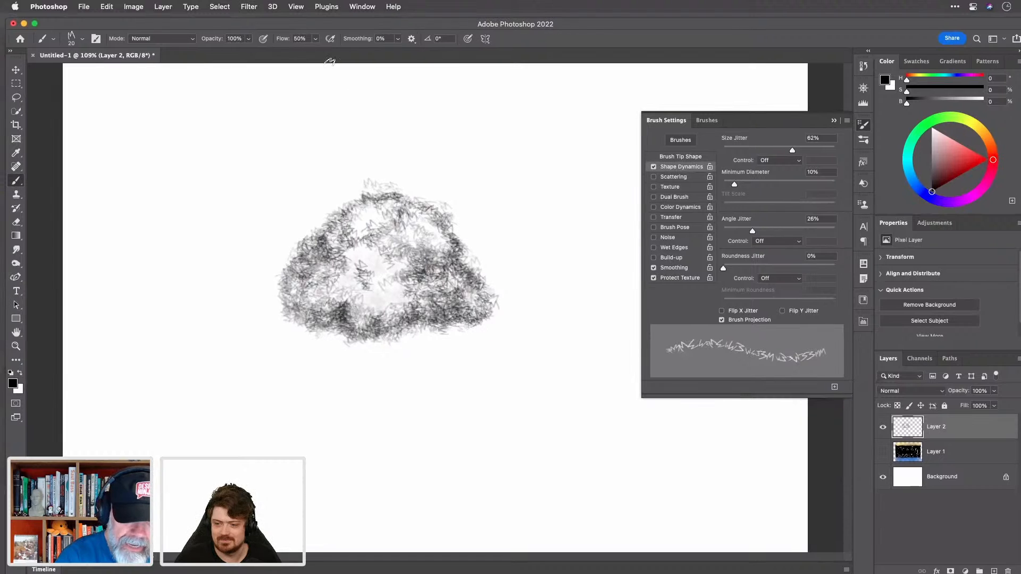
pyautogui.moveTo(386, 316)
pyautogui.mouseDown()
pyautogui.moveTo(364, 325)
pyautogui.moveTo(407, 312)
pyautogui.moveTo(433, 317)
pyautogui.moveTo(440, 302)
pyautogui.moveTo(468, 315)
pyautogui.mouseUp()
pyautogui.moveTo(322, 318)
pyautogui.mouseDown()
pyautogui.moveTo(289, 303)
pyautogui.moveTo(402, 325)
pyautogui.mouseUp()
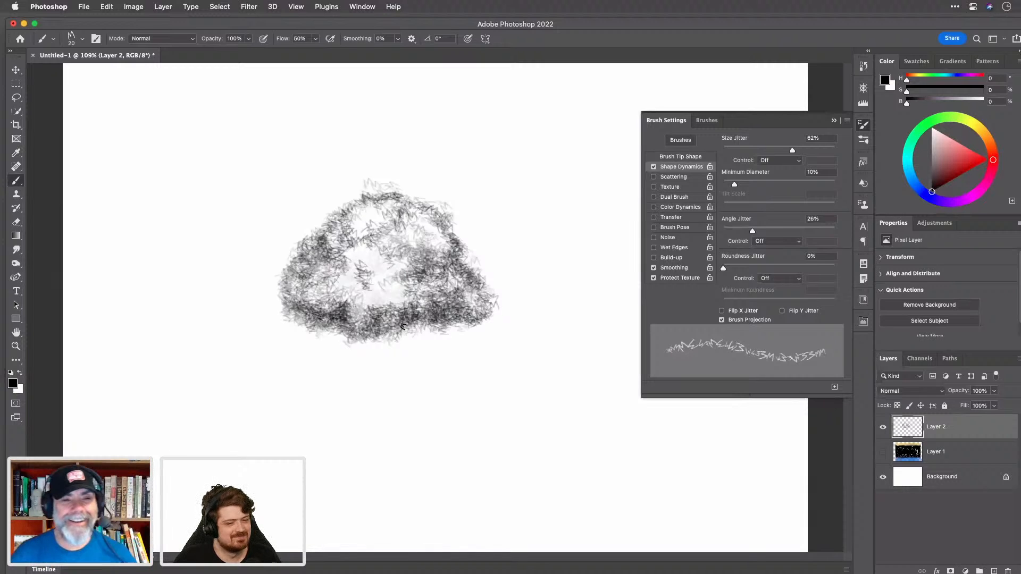
pyautogui.moveTo(429, 300)
pyautogui.mouseDown()
pyautogui.moveTo(445, 321)
pyautogui.moveTo(481, 319)
pyautogui.moveTo(437, 298)
pyautogui.moveTo(340, 304)
pyautogui.moveTo(351, 293)
pyautogui.moveTo(319, 299)
pyautogui.moveTo(322, 285)
pyautogui.moveTo(280, 309)
pyautogui.moveTo(340, 326)
pyautogui.moveTo(331, 301)
pyautogui.moveTo(291, 282)
pyautogui.moveTo(312, 275)
pyautogui.moveTo(306, 261)
pyautogui.moveTo(343, 268)
pyautogui.moveTo(311, 264)
pyautogui.moveTo(414, 251)
pyautogui.moveTo(379, 265)
pyautogui.moveTo(417, 264)
pyautogui.moveTo(422, 275)
pyautogui.moveTo(444, 249)
pyautogui.mouseUp()
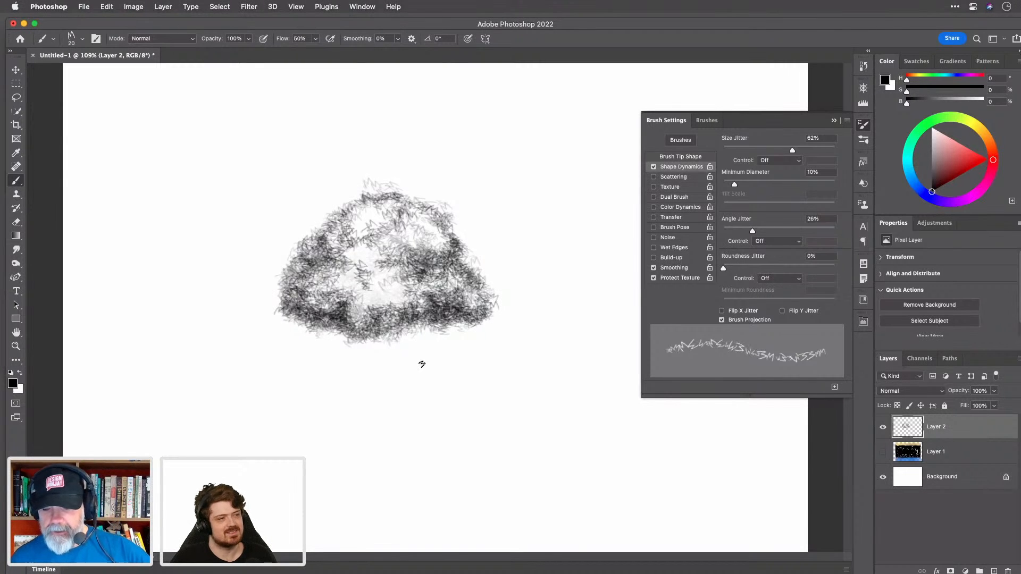
pyautogui.moveTo(394, 307)
pyautogui.mouseDown()
pyautogui.moveTo(413, 294)
pyautogui.moveTo(426, 313)
pyautogui.mouseUp()
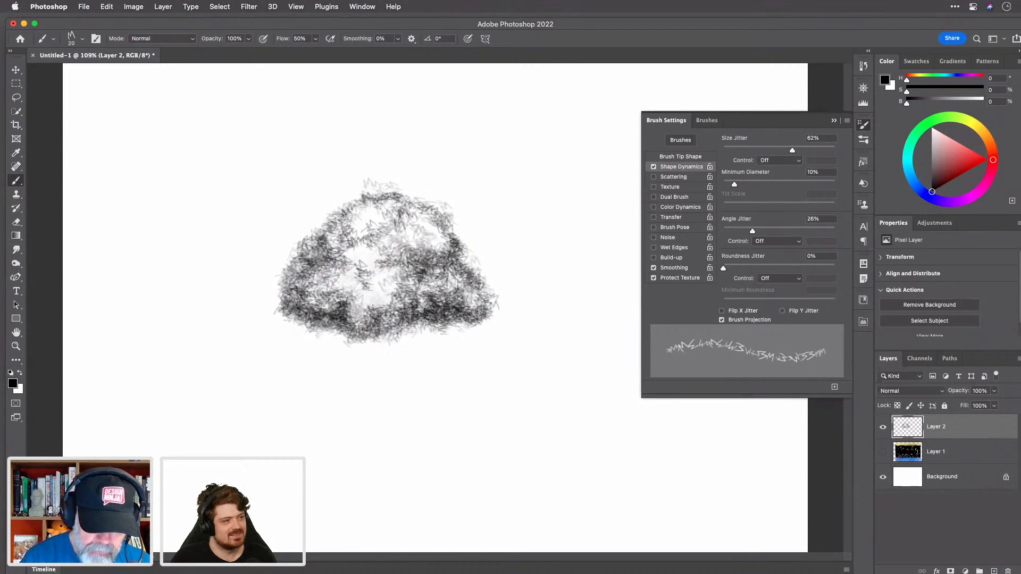
# Step: Search the brush presets for "vine" and choose Kyle's Drawing Box - Vine Charcoal Detail
pyautogui.click(83, 38)
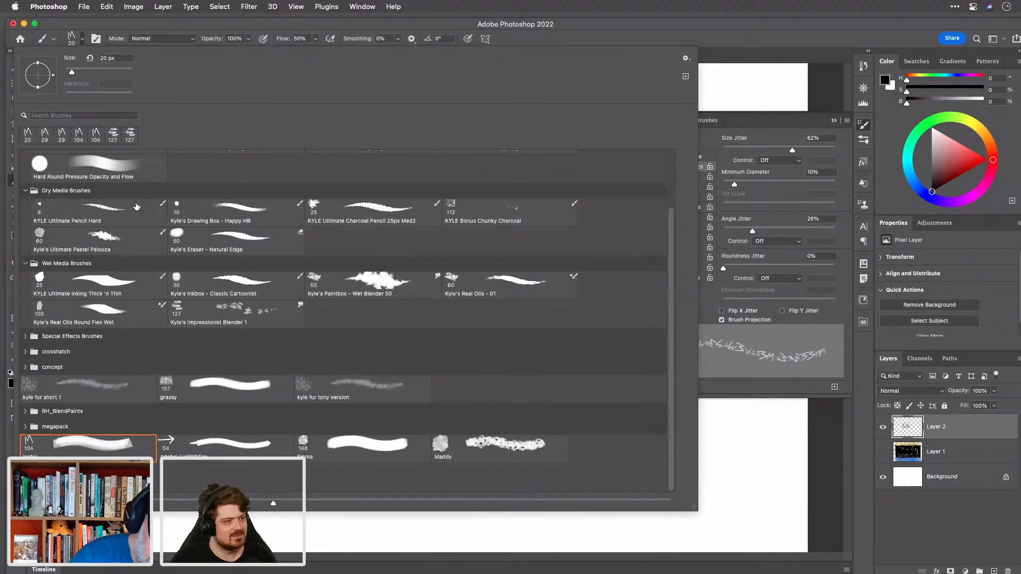
pyautogui.click(88, 113)
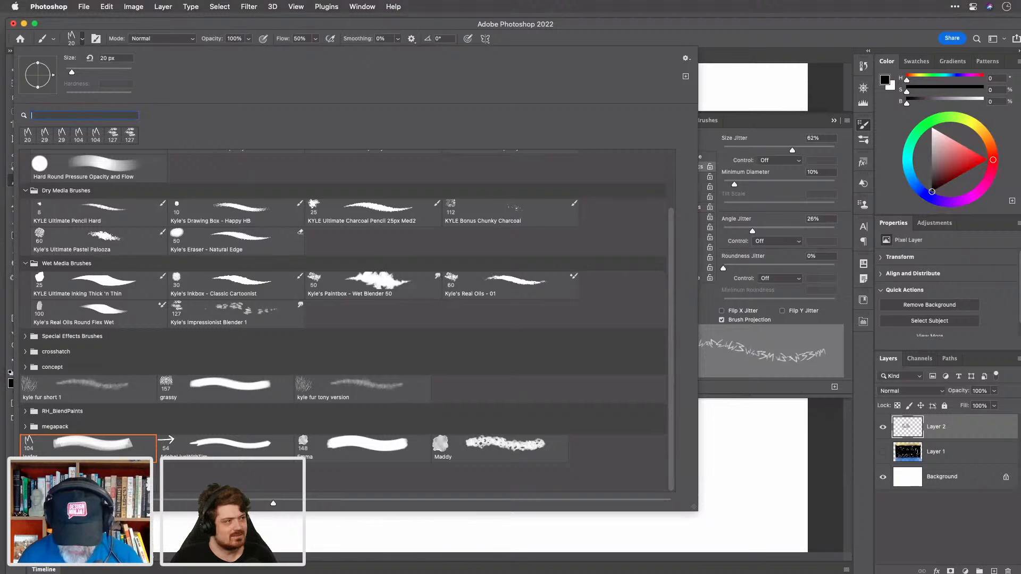
pyautogui.write('vine')
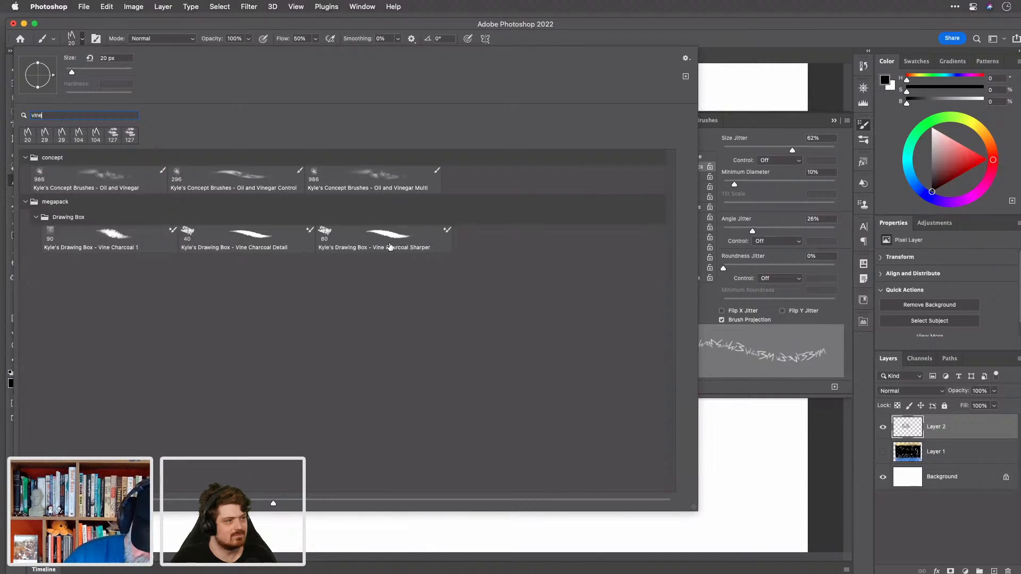
pyautogui.click(277, 239)
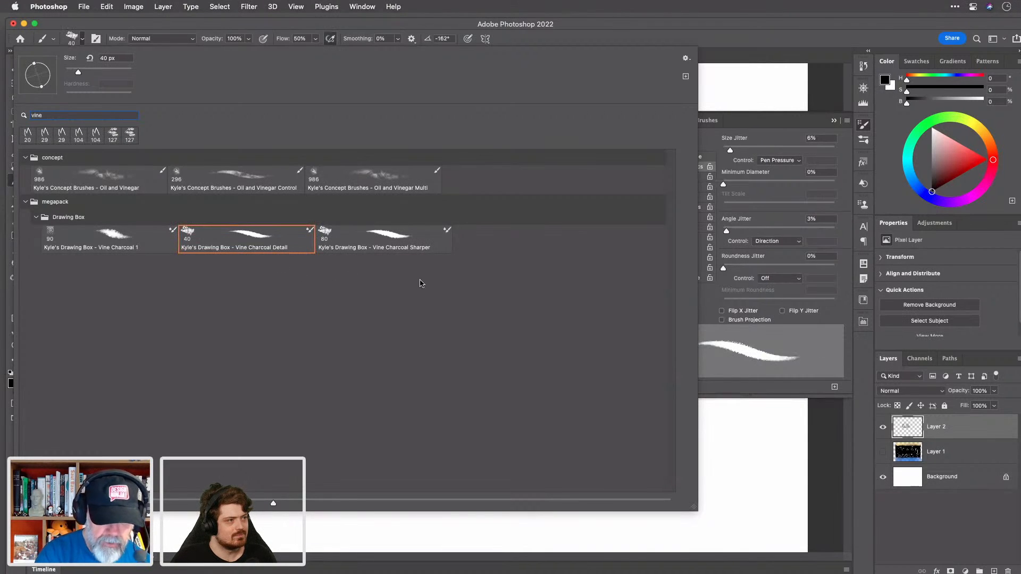
pyautogui.click(723, 52)
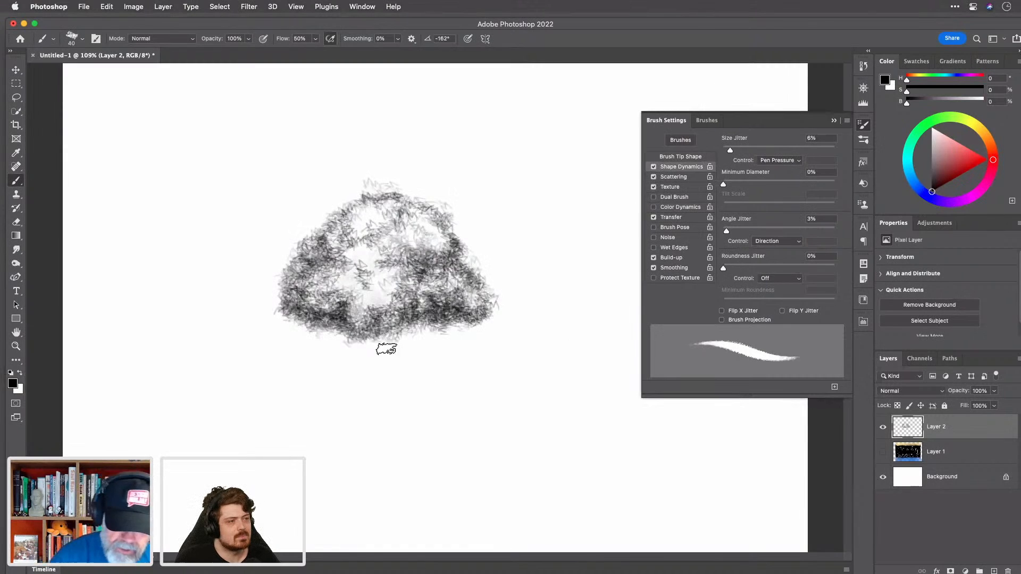
# Step: Reduce the charcoal brush to 9 px and sketch the tree's trunk, flared roots and branches beneath the crown
pyautogui.press('[')
pyautogui.press('[')
pyautogui.press('[')
pyautogui.press('[')
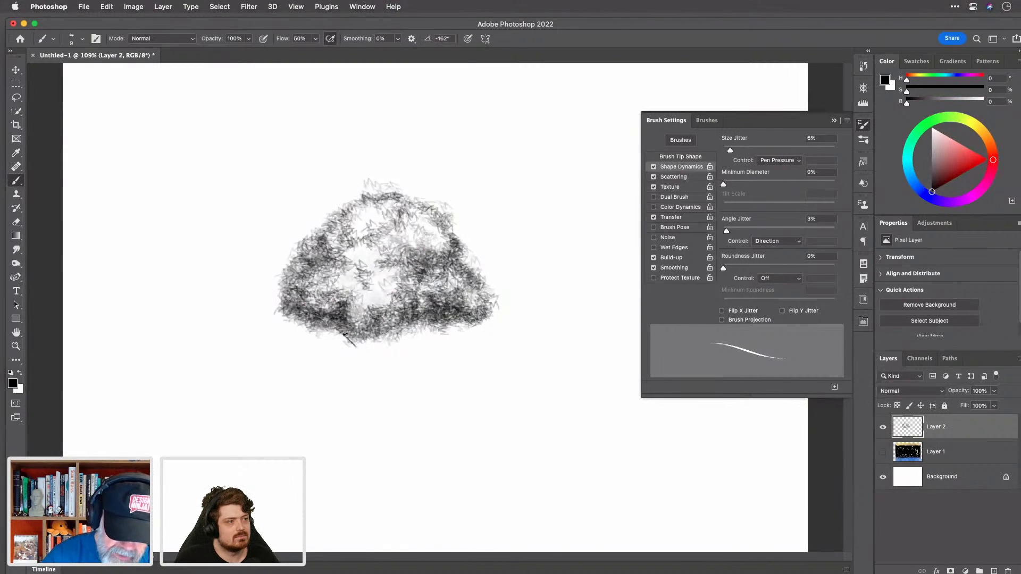
pyautogui.moveTo(350, 338); pyautogui.dragTo(364, 357)
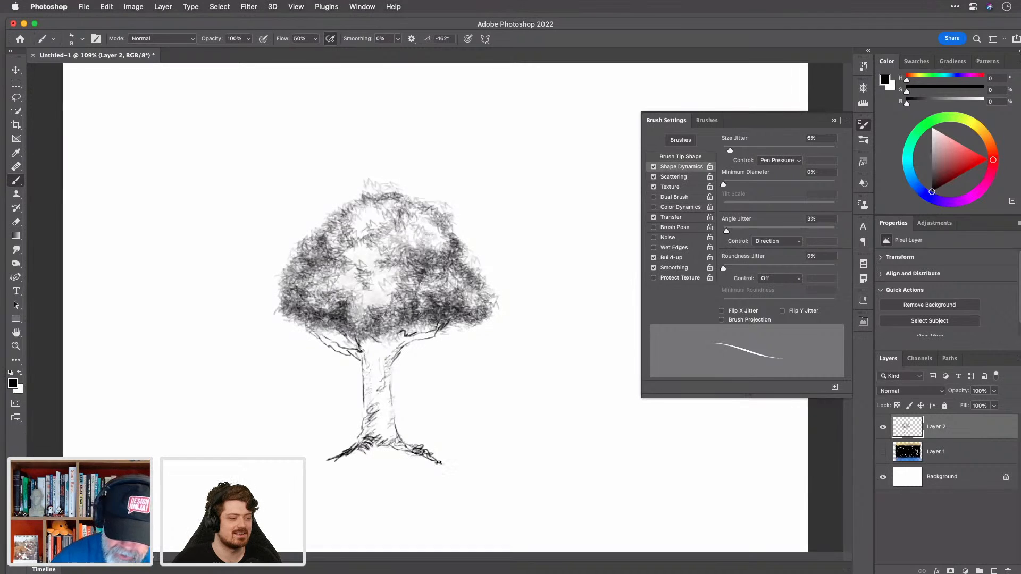
pyautogui.moveTo(381, 346); pyautogui.dragTo(395, 334)
pyautogui.moveTo(298, 325); pyautogui.dragTo(334, 332)
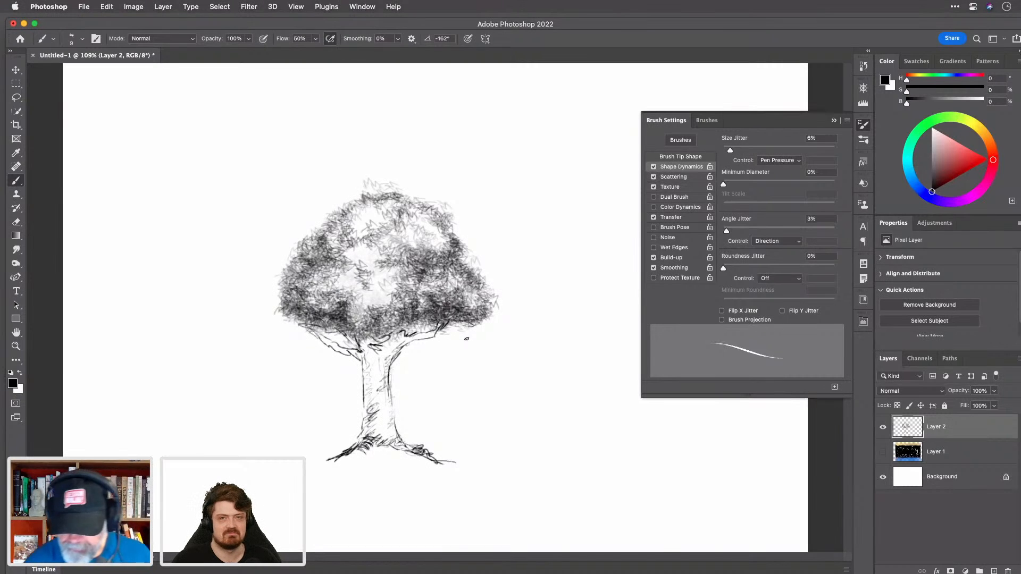
# Step: Switch back to the recent 104 px M brush, try a stroke over the crown's left edge, and undo it
pyautogui.click(82, 39)
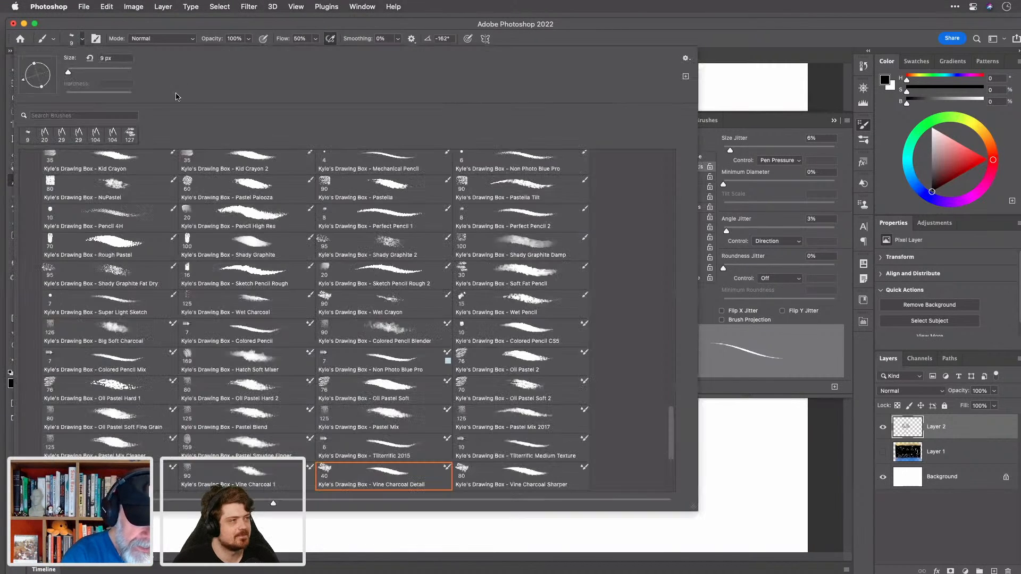
pyautogui.click(119, 138)
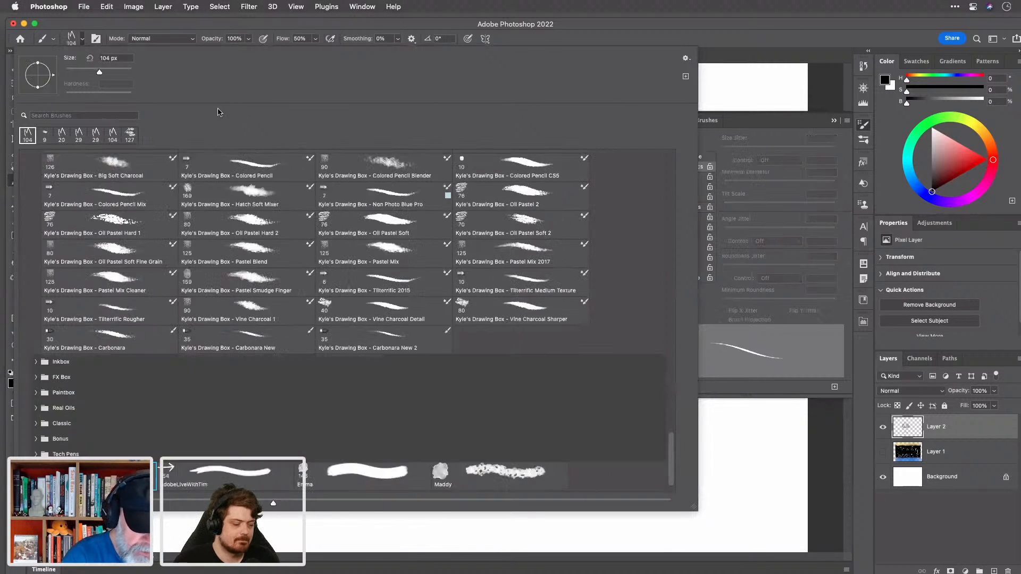
pyautogui.click(622, 33)
pyautogui.moveTo(291, 291)
pyautogui.mouseDown()
pyautogui.moveTo(278, 307)
pyautogui.moveTo(290, 265)
pyautogui.mouseUp()
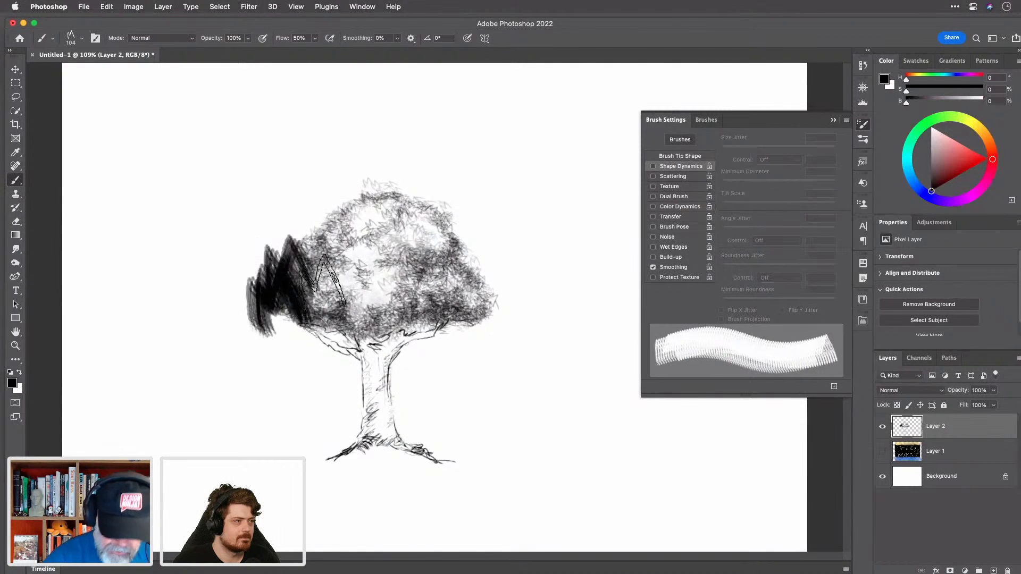
pyautogui.press('super+z')
# Step: Reduce the M brush to 35 px, try strokes at the crown's left edge, and undo them
pyautogui.press('[')
pyautogui.press('[')
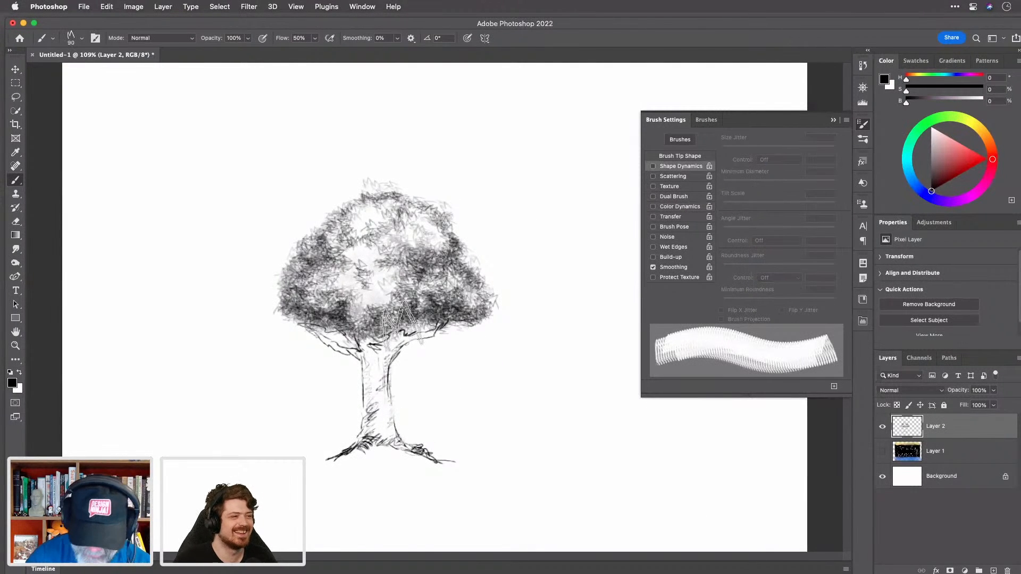
pyautogui.press('[')
pyautogui.press('[')
pyautogui.press('[')
pyautogui.press('[')
pyautogui.press('[')
pyautogui.press('[')
pyautogui.press('[')
pyautogui.moveTo(292, 311)
pyautogui.mouseDown()
pyautogui.moveTo(294, 323)
pyautogui.moveTo(282, 290)
pyautogui.mouseUp()
pyautogui.press('super+z')
pyautogui.press('super+z')
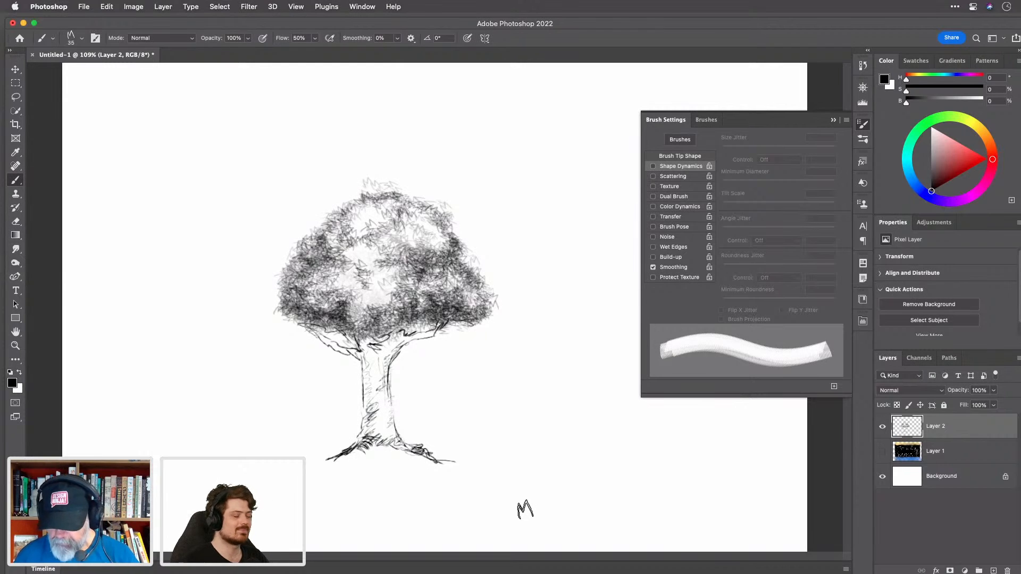
# Step: Hide the tree drawing's layer, add a new empty layer above it, and close the brush settings
pyautogui.click(882, 430)
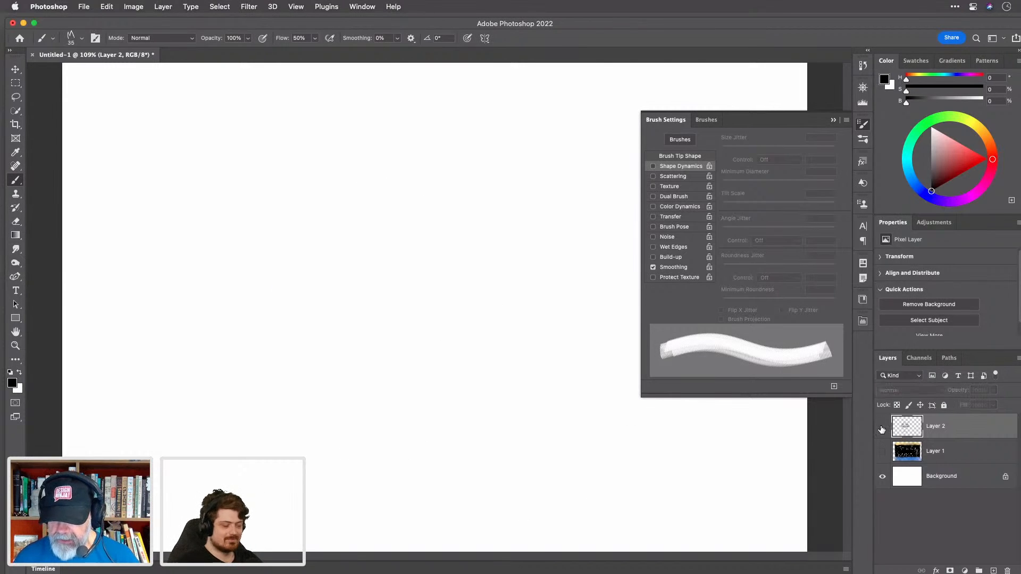
pyautogui.press('alt+shift+super+n')
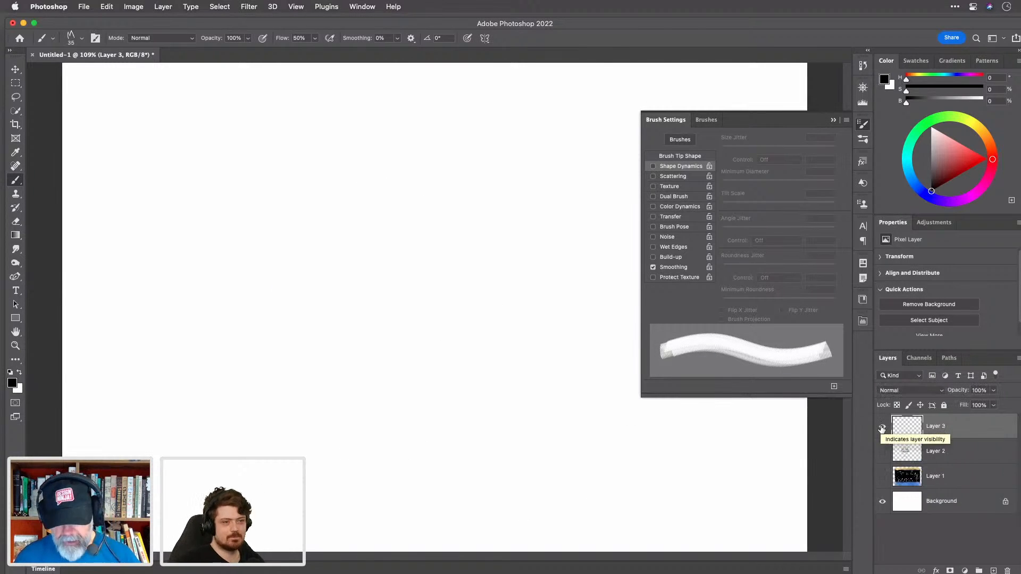
pyautogui.click(863, 123)
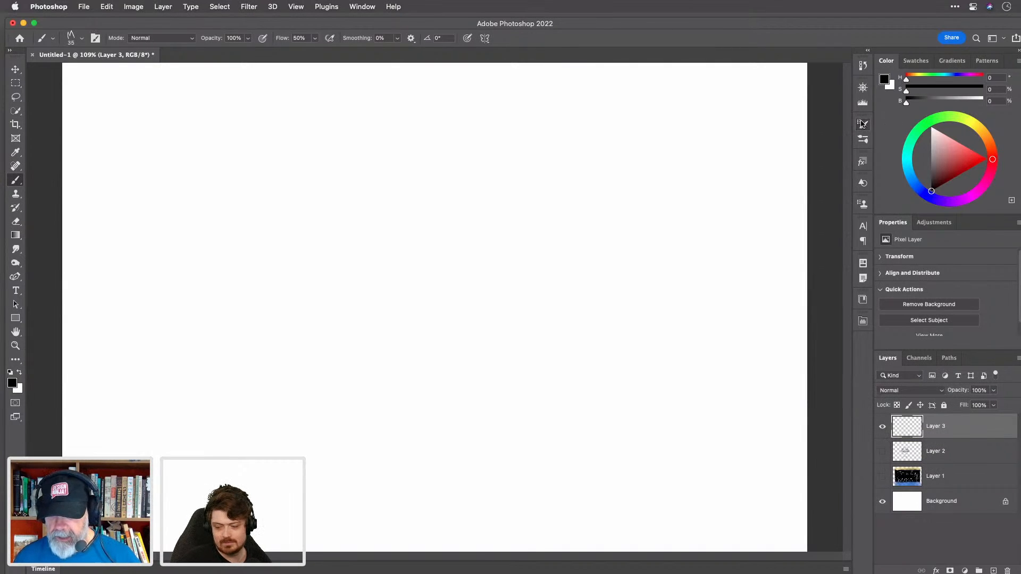
# Step: Paint a short red stroke mid-canvas, change the foreground colour to orange (H 21, S 100, B 100), and undo the last stroke
pyautogui.moveTo(977, 158); pyautogui.dragTo(989, 159)
pyautogui.moveTo(449, 280)
pyautogui.mouseDown()
pyautogui.moveTo(482, 265)
pyautogui.moveTo(471, 287)
pyautogui.moveTo(487, 266)
pyautogui.moveTo(496, 288)
pyautogui.moveTo(463, 234)
pyautogui.moveTo(452, 276)
pyautogui.moveTo(482, 297)
pyautogui.mouseUp()
pyautogui.moveTo(994, 153); pyautogui.dragTo(989, 144)
pyautogui.press('super+z')
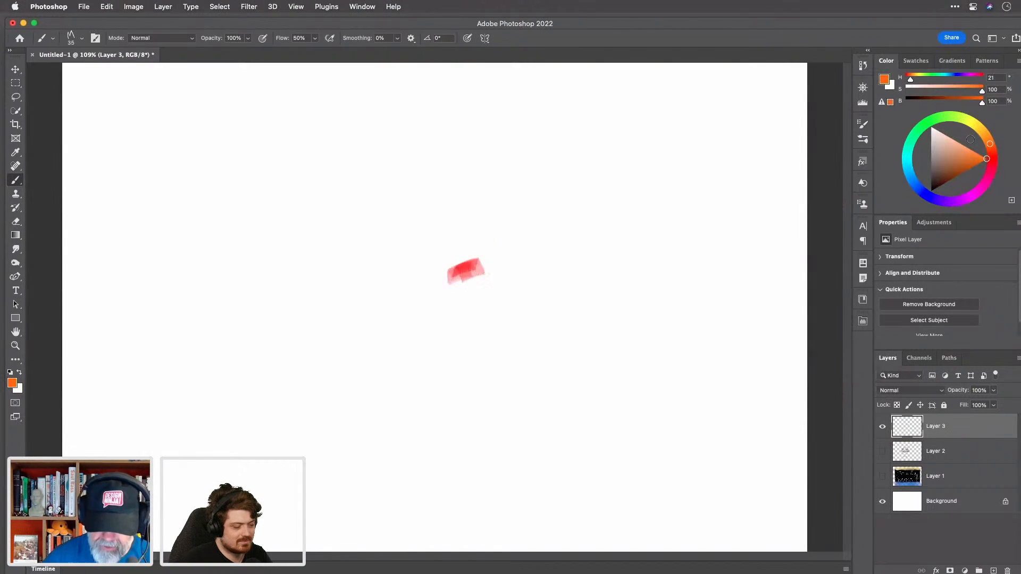
# Step: Search the brush presets for pastel, pick Kyle's Ultimate Pastel Palooza, and reduce its size to 30 px
pyautogui.click(52, 38)
pyautogui.click(82, 41)
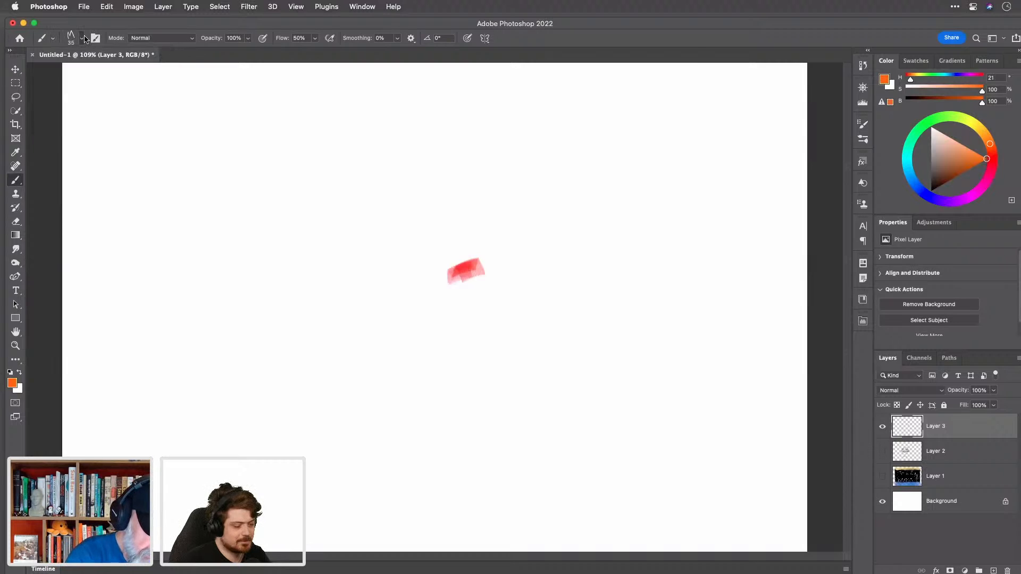
pyautogui.click(88, 114)
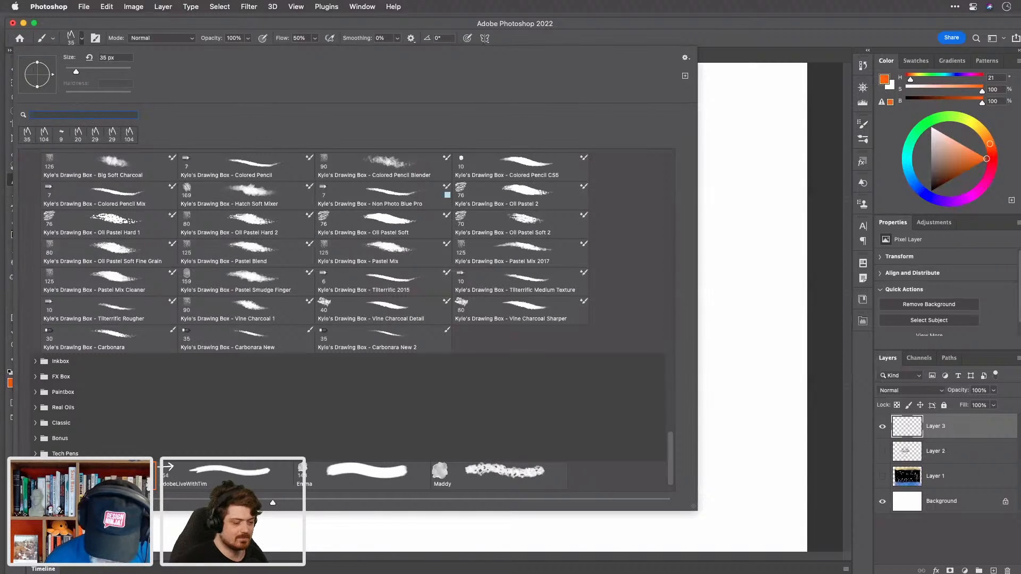
pyautogui.write('pasy')
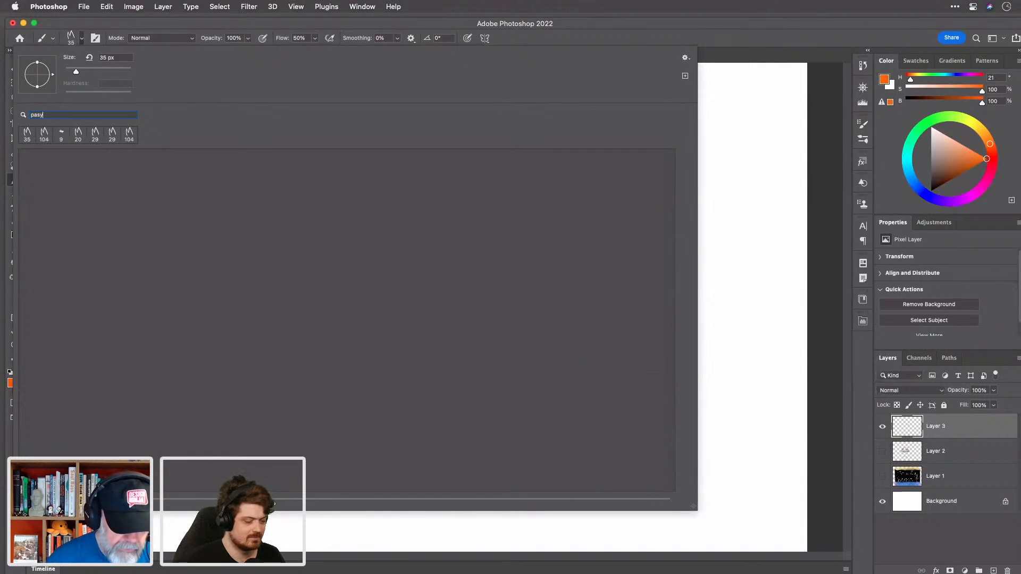
pyautogui.press('BackSpace')
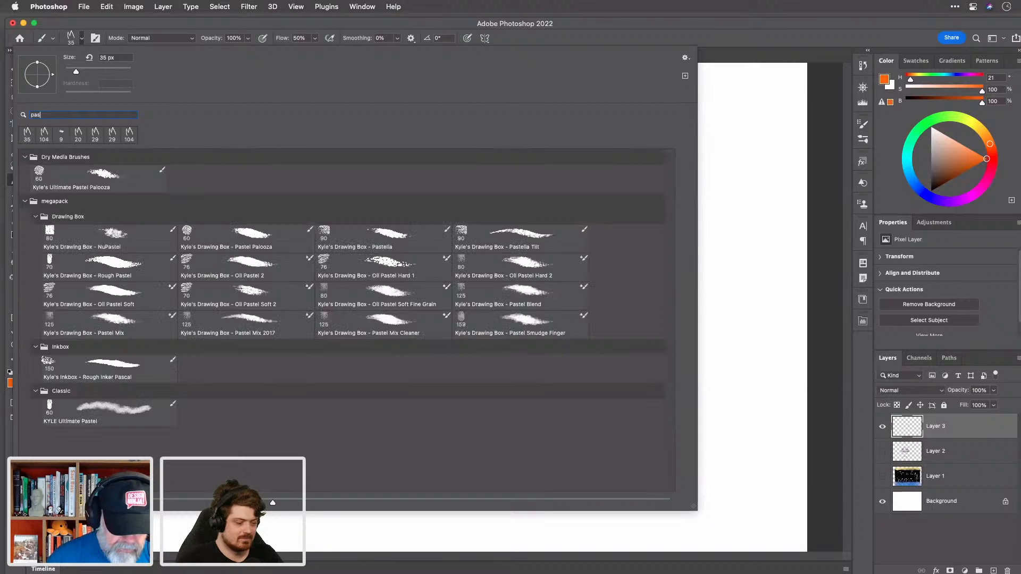
pyautogui.write('tel')
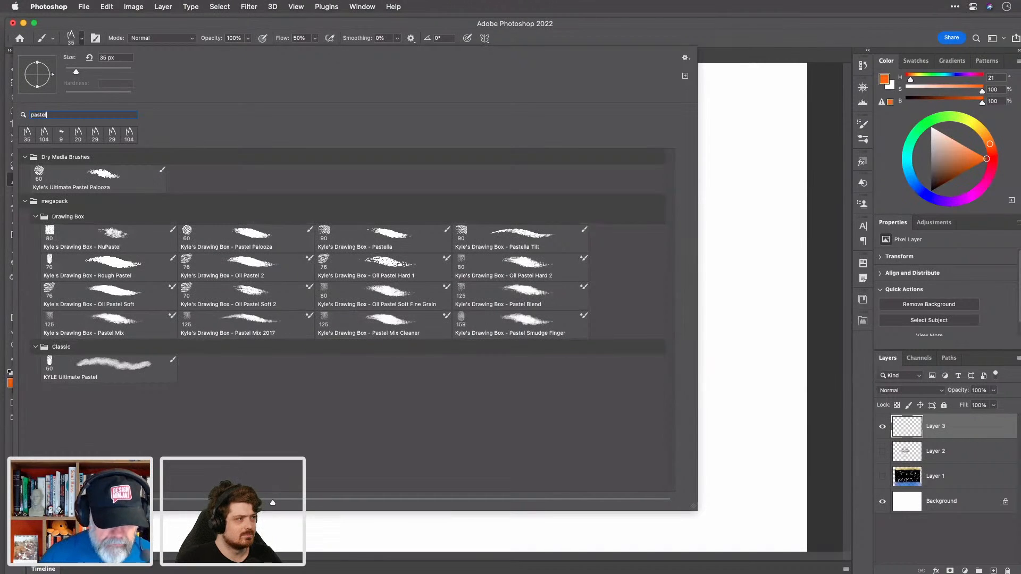
pyautogui.doubleClick(114, 179)
pyautogui.press('[')
pyautogui.press('[')
pyautogui.press('[')
pyautogui.press('[')
pyautogui.press('[')
# Step: Paint a small orange patch mid-canvas, shift the foreground colour to red, and paint red over it
pyautogui.moveTo(477, 277)
pyautogui.mouseDown()
pyautogui.moveTo(456, 273)
pyautogui.moveTo(457, 262)
pyautogui.mouseUp()
pyautogui.moveTo(989, 143); pyautogui.dragTo(992, 155)
pyautogui.moveTo(470, 275)
pyautogui.mouseDown()
pyautogui.moveTo(469, 237)
pyautogui.moveTo(453, 269)
pyautogui.mouseUp()
# Step: Paint a golden-yellow patch beside the red one and a blue patch (H 212, S 88, B 91) touching both from below
pyautogui.moveTo(988, 142); pyautogui.dragTo(981, 130)
pyautogui.moveTo(964, 164); pyautogui.dragTo(975, 158)
pyautogui.moveTo(435, 264)
pyautogui.mouseDown()
pyautogui.moveTo(426, 254)
pyautogui.moveTo(435, 280)
pyautogui.moveTo(426, 283)
pyautogui.moveTo(444, 273)
pyautogui.mouseUp()
pyautogui.moveTo(911, 179)
pyautogui.mouseDown()
pyautogui.moveTo(908, 171)
pyautogui.moveTo(913, 181)
pyautogui.mouseUp()
pyautogui.moveTo(452, 302)
pyautogui.mouseDown()
pyautogui.moveTo(453, 287)
pyautogui.moveTo(444, 288)
pyautogui.moveTo(473, 295)
pyautogui.moveTo(441, 302)
pyautogui.moveTo(465, 297)
pyautogui.mouseUp()
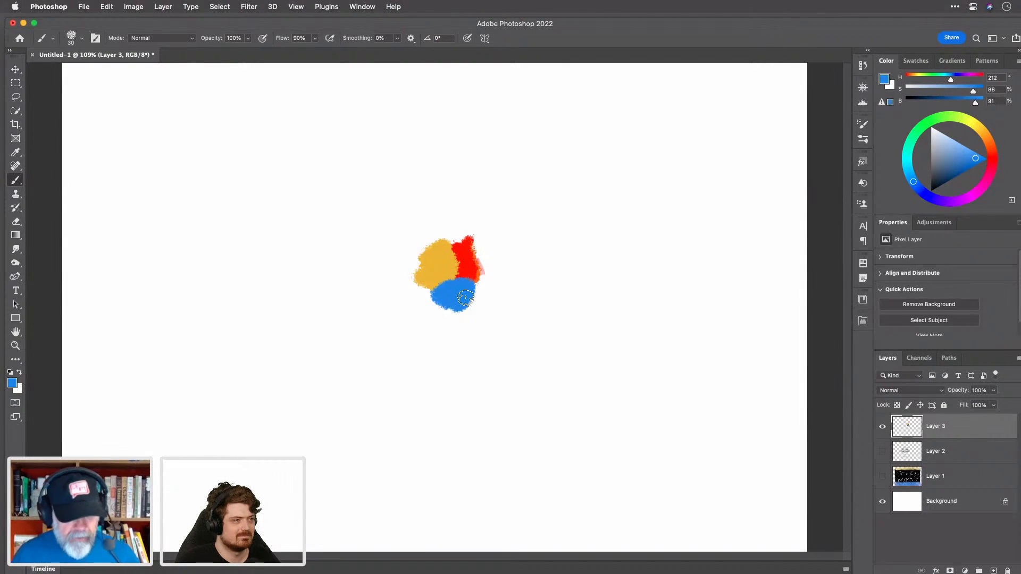
# Step: Show the tools grouped with the Brush tool and cycle through them to the Mixer Brush
pyautogui.rightClick(18, 181)
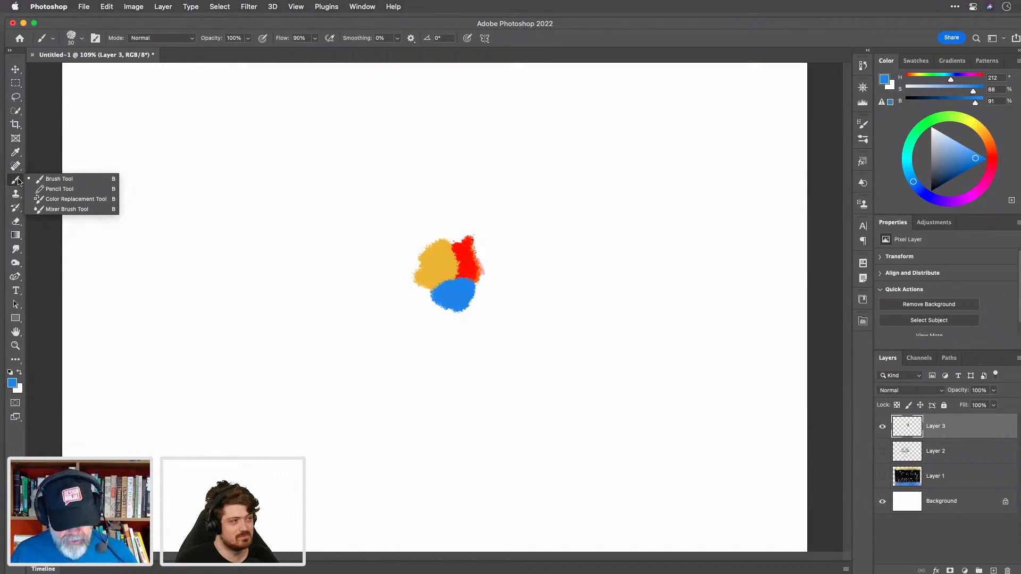
pyautogui.click(18, 181)
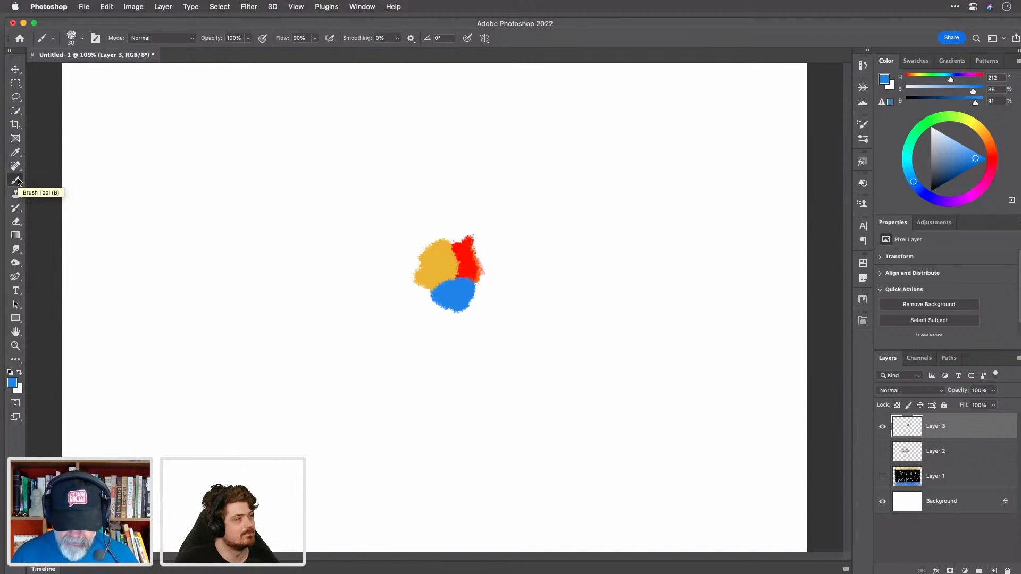
pyautogui.hotkey('shift', 'b')
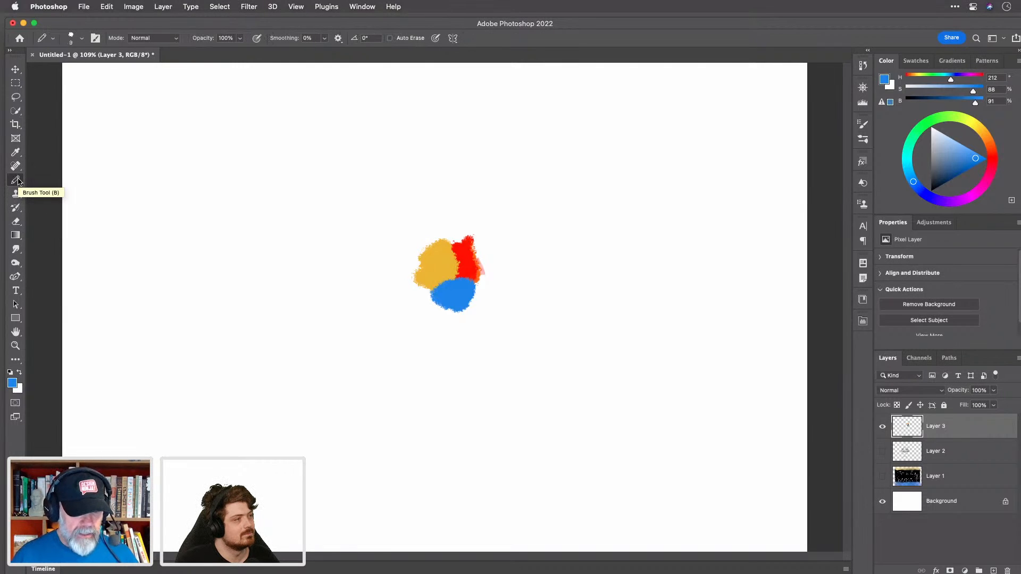
pyautogui.hotkey('shift', 'b')
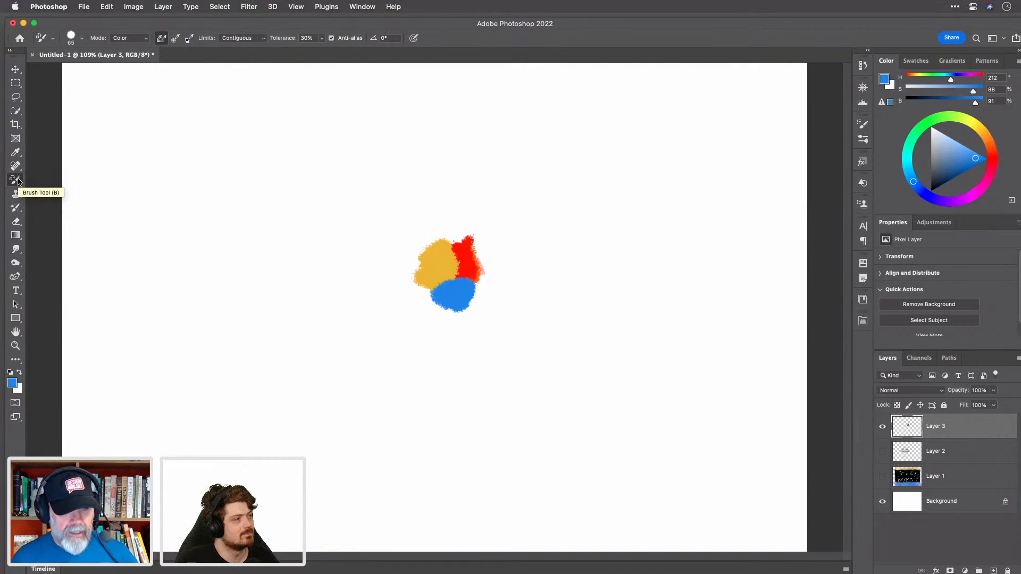
pyautogui.hotkey('shift', 'b')
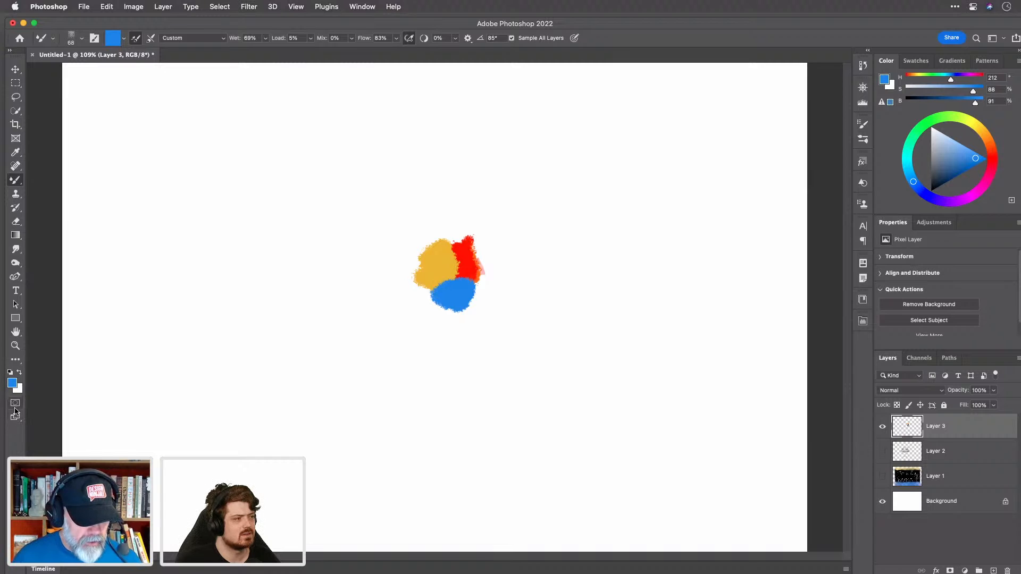
# Step: Open the toolbar customization, look through the listed tools down to the brush group, and cancel without changes
pyautogui.click(16, 360)
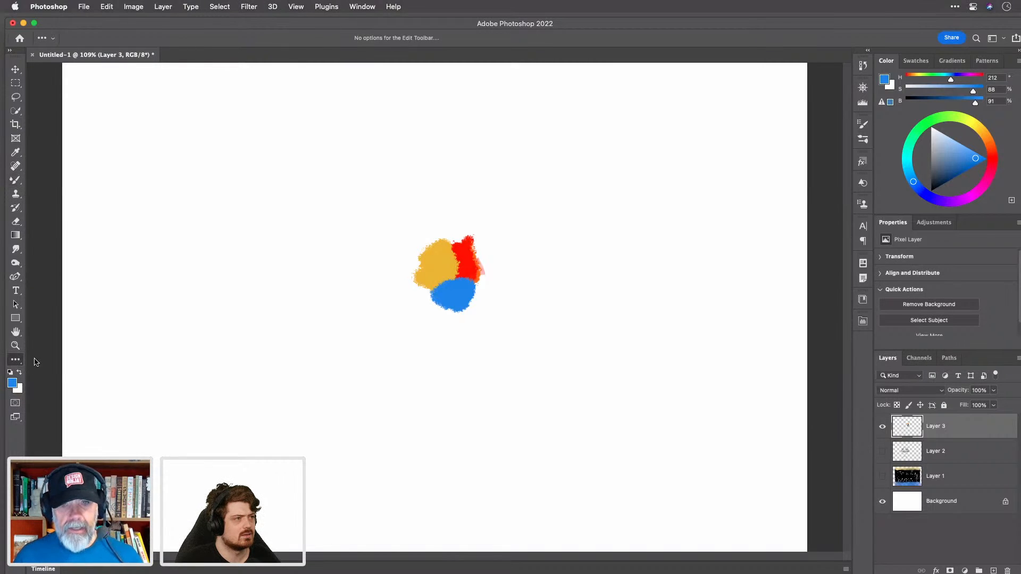
pyautogui.click(17, 360)
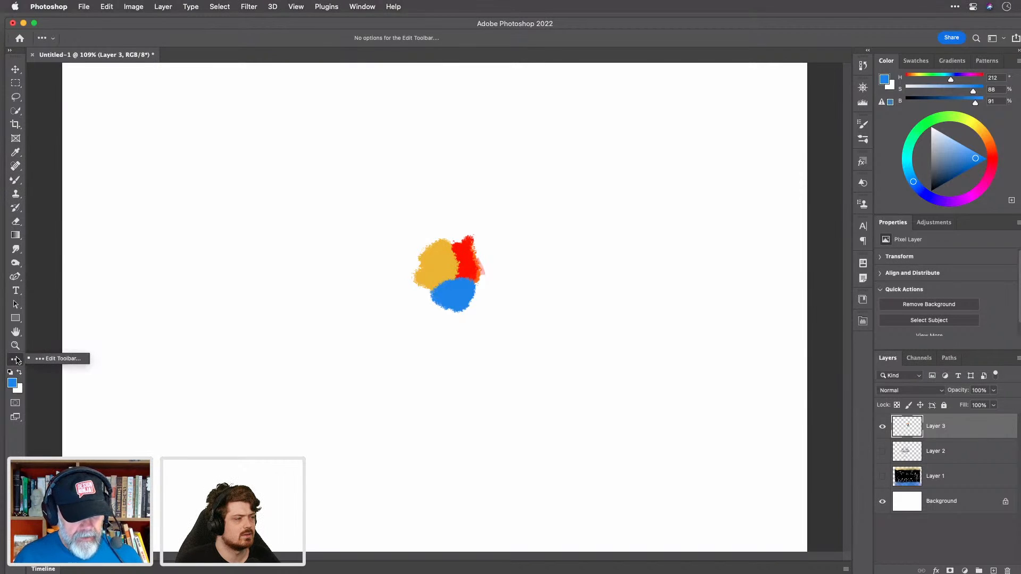
pyautogui.click(52, 360)
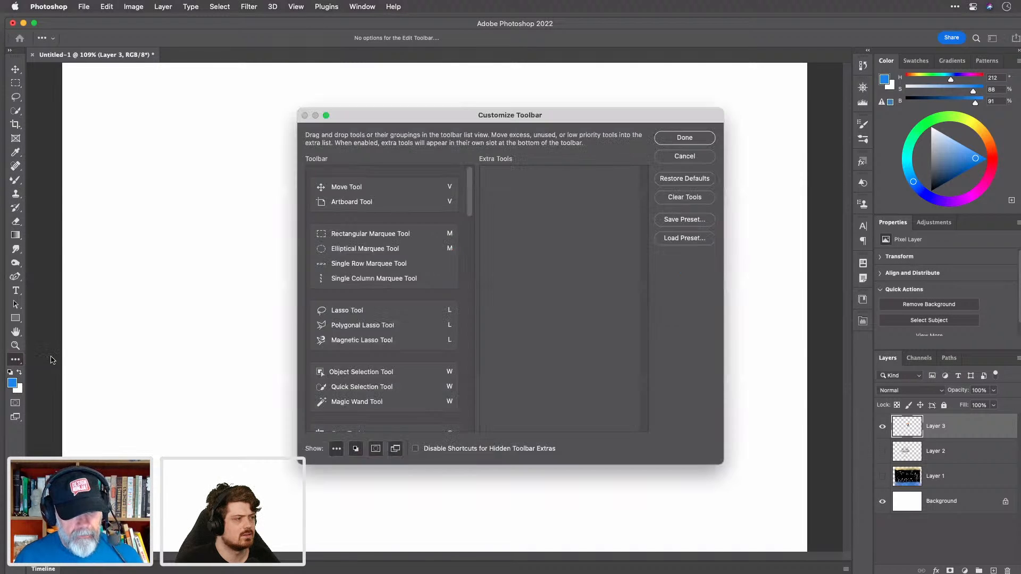
pyautogui.scroll(-6, 400, 345)
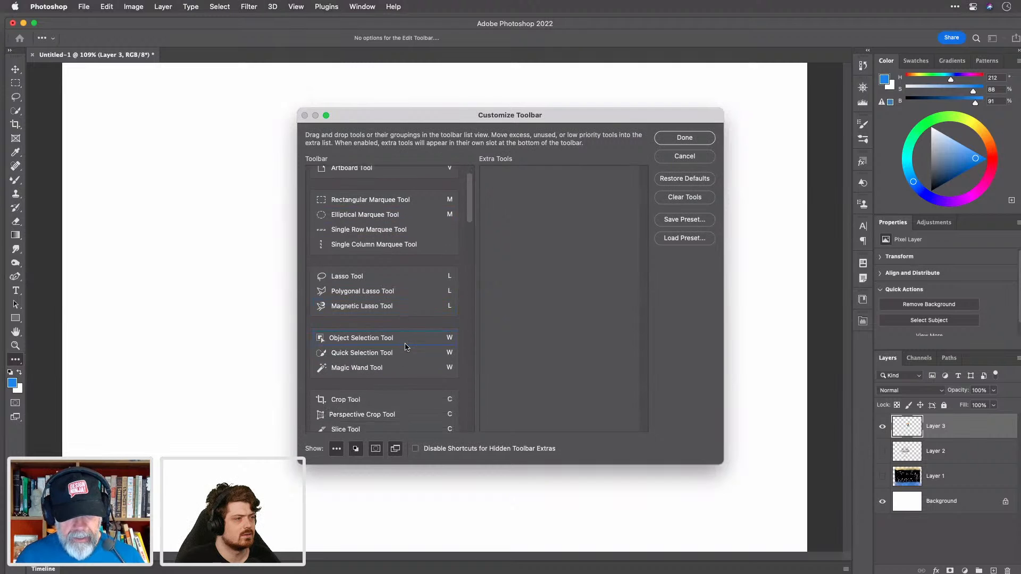
pyautogui.scroll(-2, 407, 347)
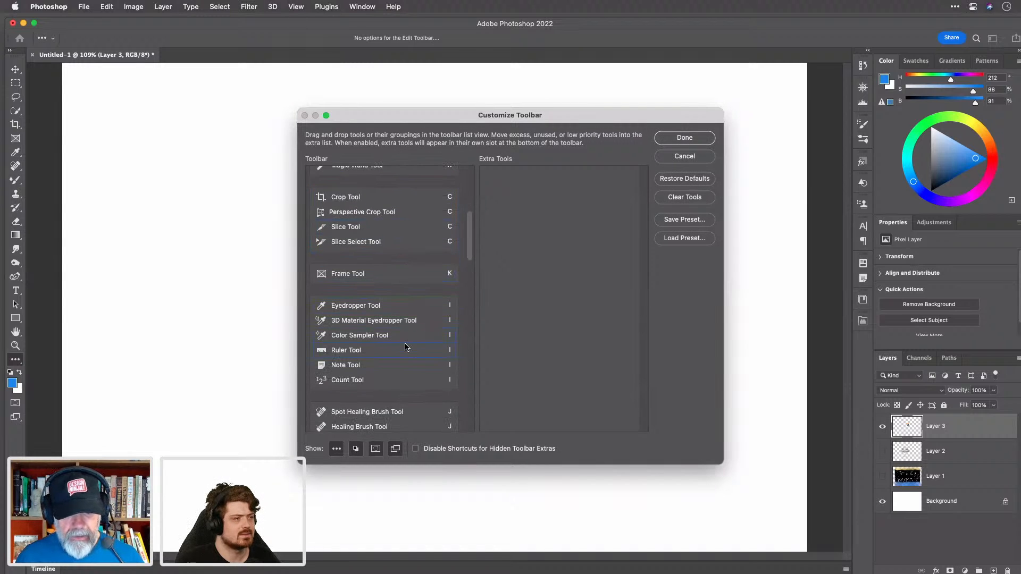
pyautogui.scroll(-4, 407, 347)
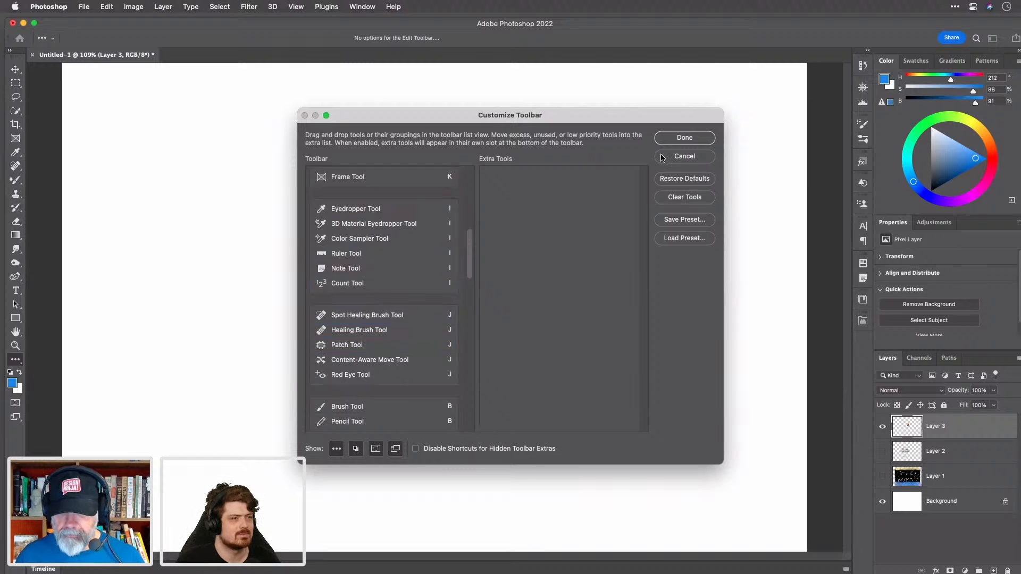
pyautogui.click(684, 157)
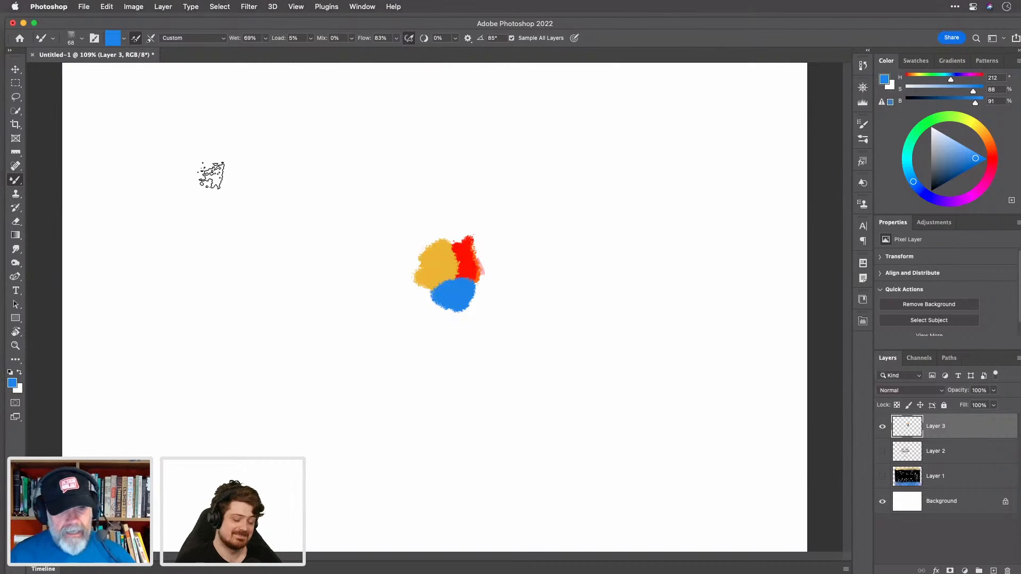
# Step: Paint a blue Mixer Brush test stroke beside the colour patches, clean the brush, and turn off loading after each stroke
pyautogui.moveTo(561, 270)
pyautogui.mouseDown()
pyautogui.moveTo(589, 303)
pyautogui.moveTo(588, 268)
pyautogui.moveTo(584, 309)
pyautogui.moveTo(607, 302)
pyautogui.moveTo(581, 265)
pyautogui.moveTo(579, 310)
pyautogui.moveTo(602, 300)
pyautogui.moveTo(614, 274)
pyautogui.moveTo(593, 265)
pyautogui.moveTo(595, 315)
pyautogui.mouseUp()
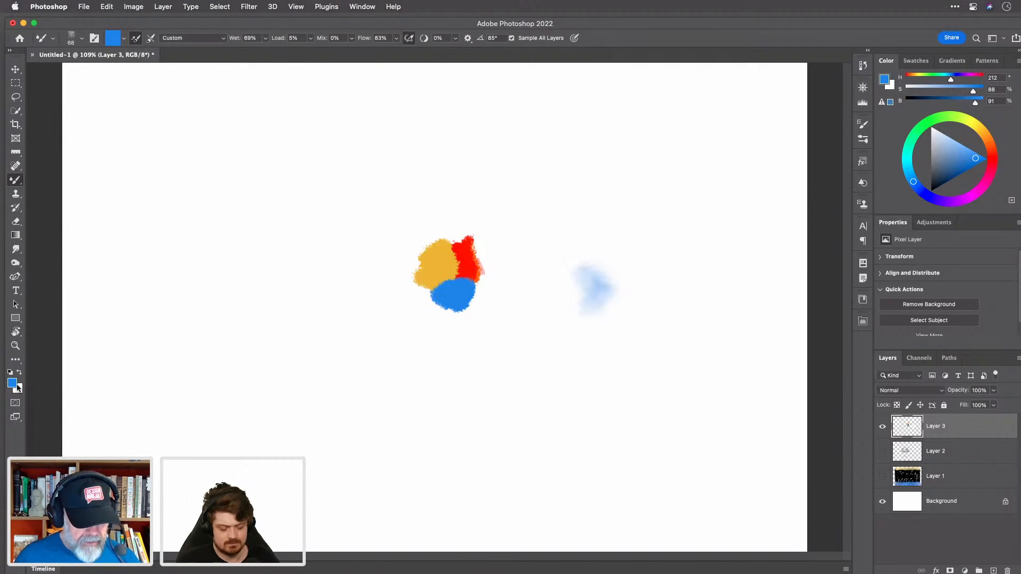
pyautogui.click(124, 41)
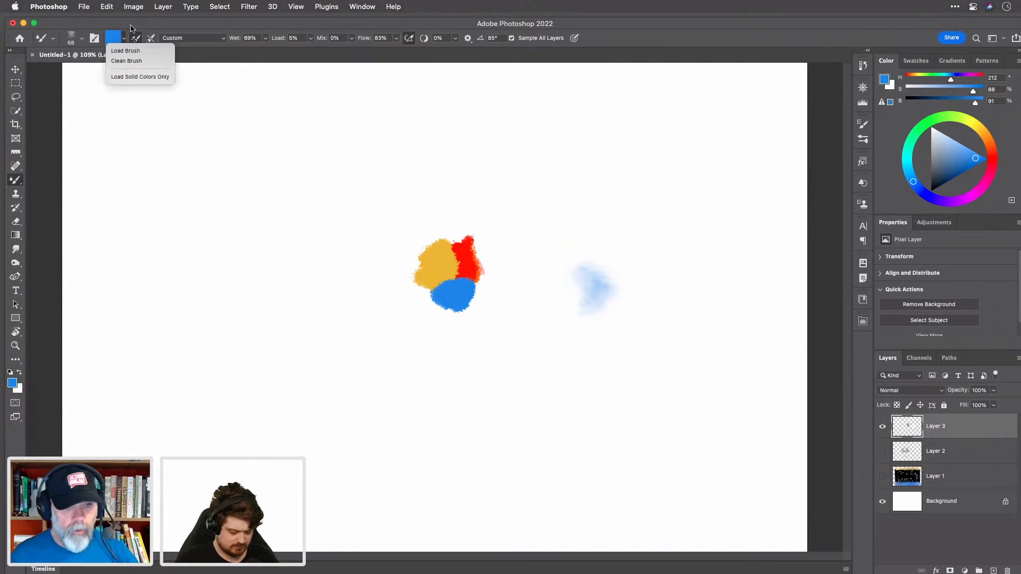
pyautogui.click(134, 60)
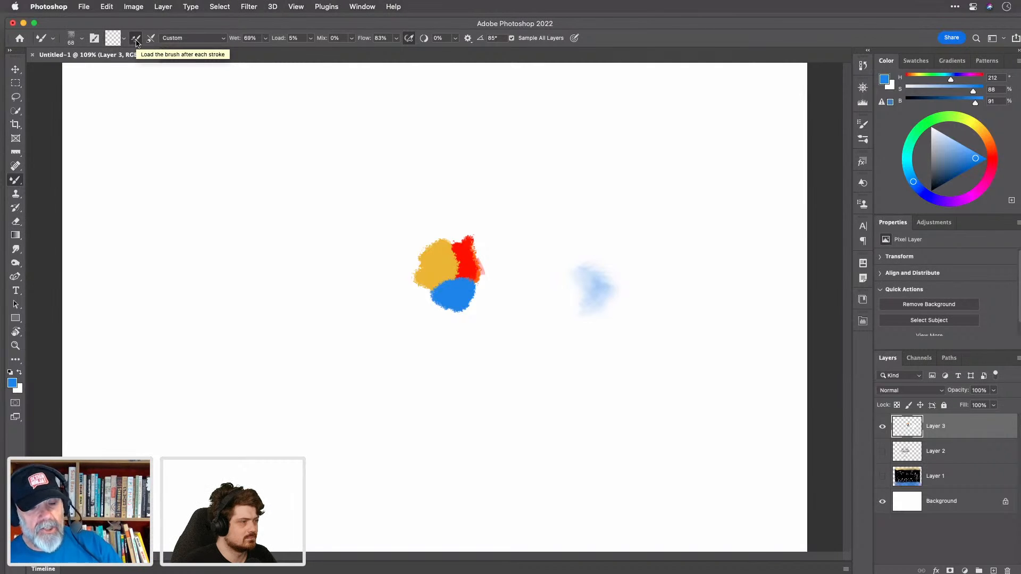
pyautogui.click(136, 39)
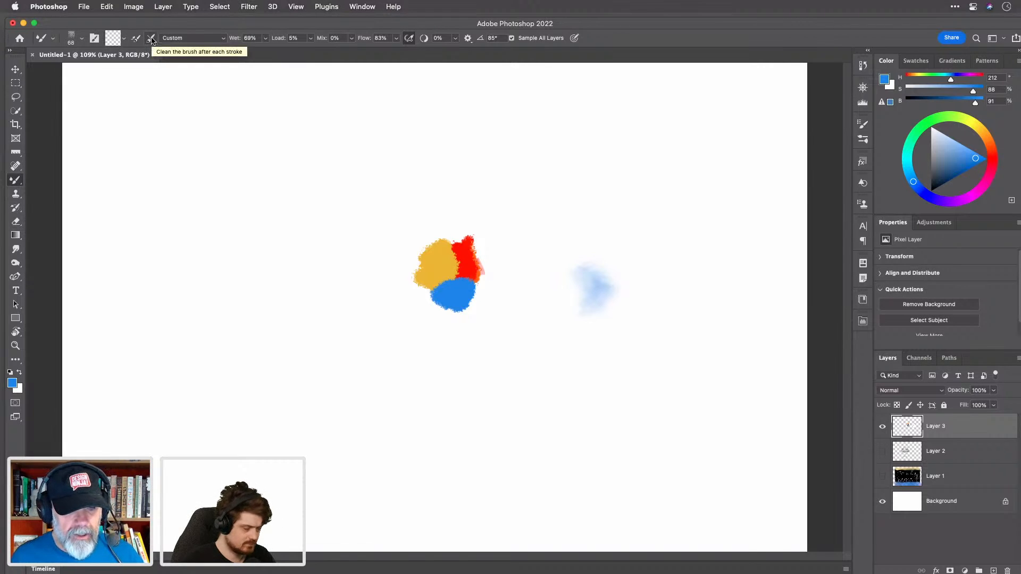
pyautogui.click(151, 40)
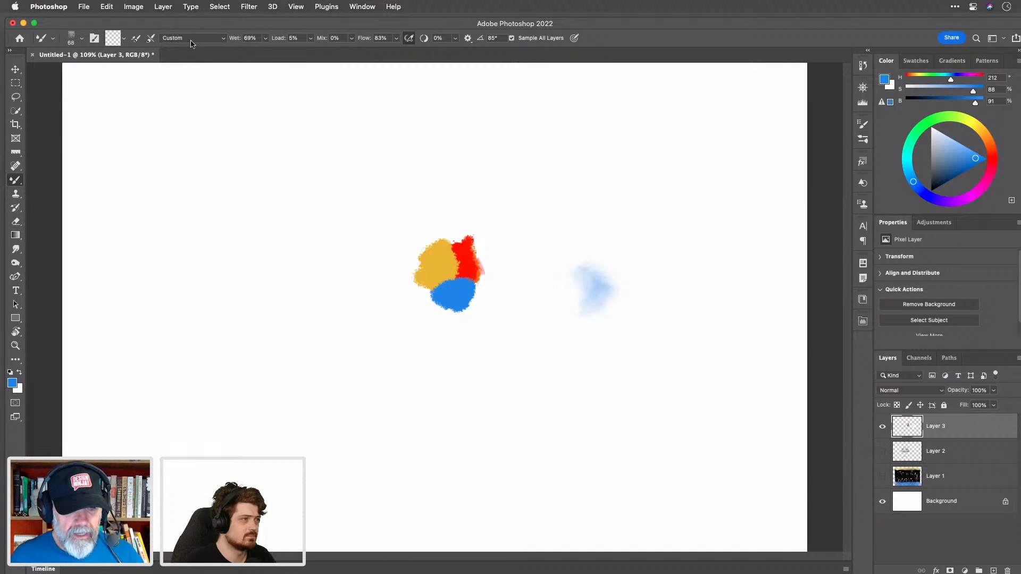
# Step: Load the Mixer Brush with the point where the three colours meet and paint test strokes in the empty area below
pyautogui.keyDown('alt'); pyautogui.click(455, 278); pyautogui.keyUp('alt')
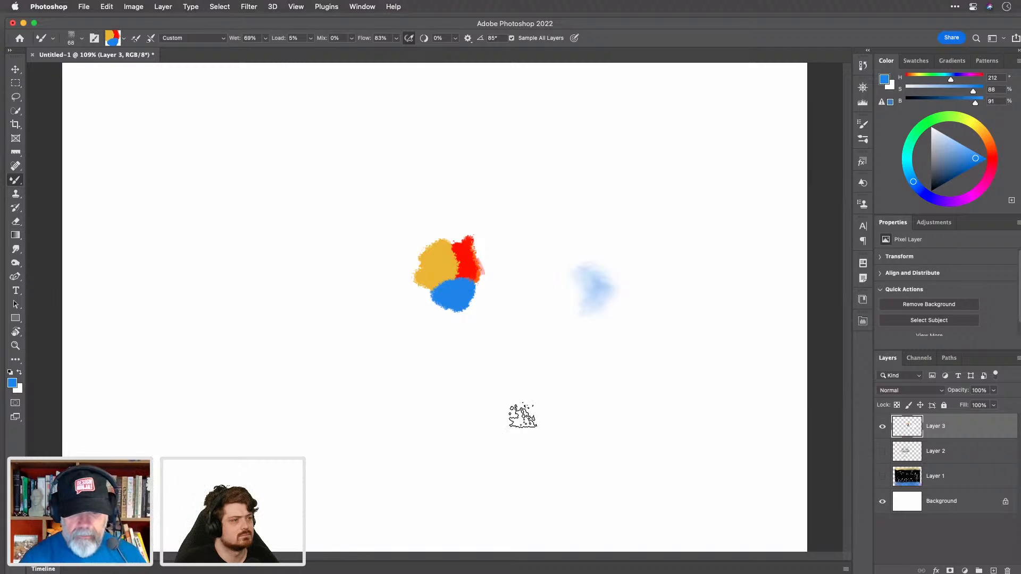
pyautogui.moveTo(526, 403); pyautogui.dragTo(573, 351)
pyautogui.moveTo(533, 452)
pyautogui.mouseDown()
pyautogui.moveTo(583, 398)
pyautogui.moveTo(603, 405)
pyautogui.mouseUp()
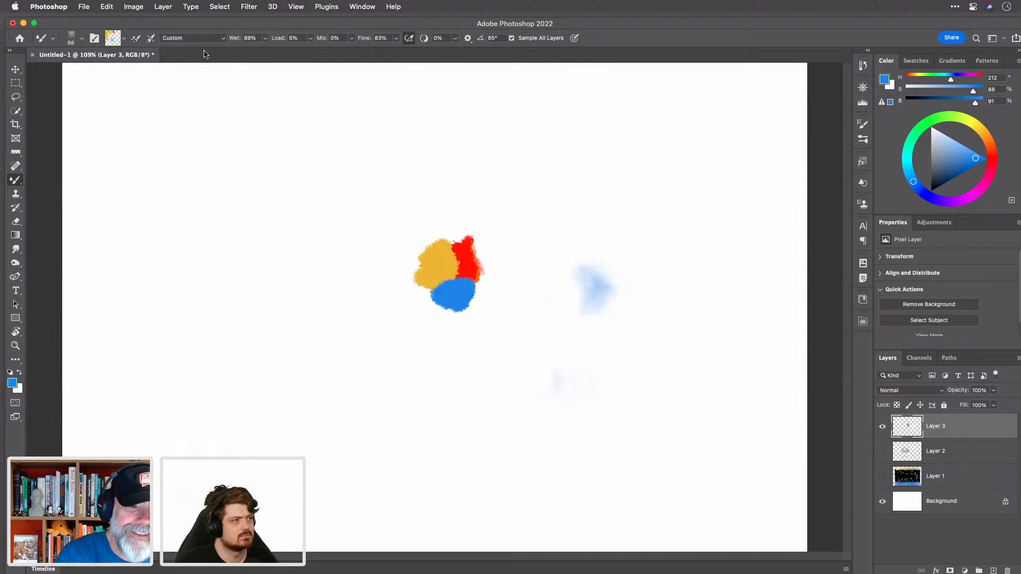
# Step: Apply the Dry blending preset to the Mixer Brush and raise Load to 100%
pyautogui.click(222, 38)
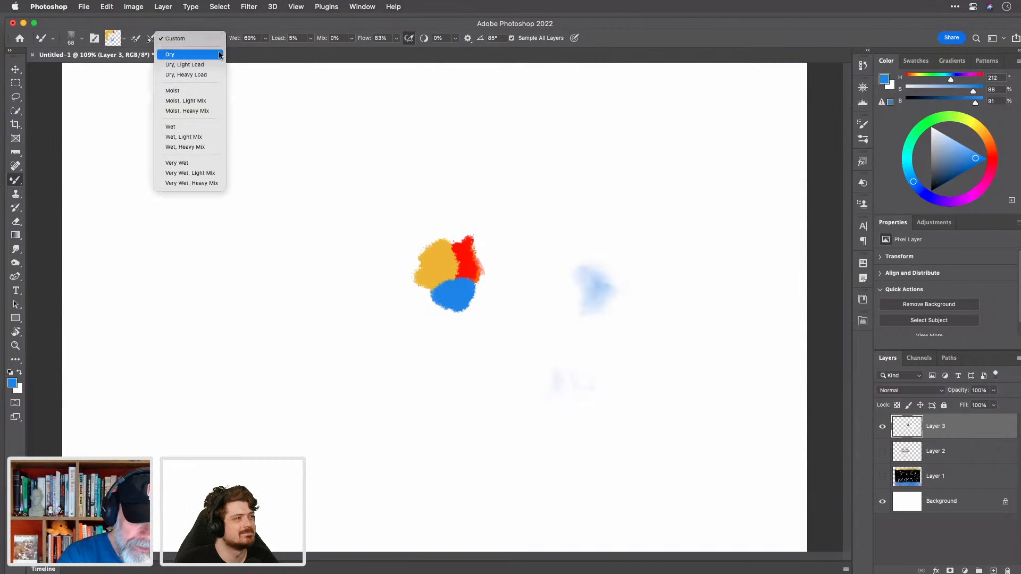
pyautogui.click(220, 55)
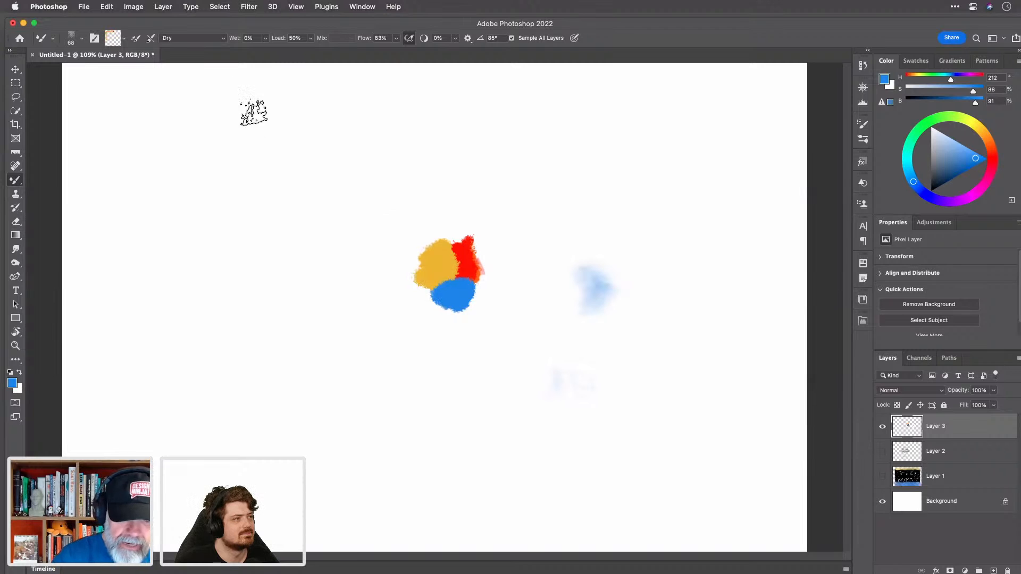
pyautogui.click(224, 39)
pyautogui.click(250, 18)
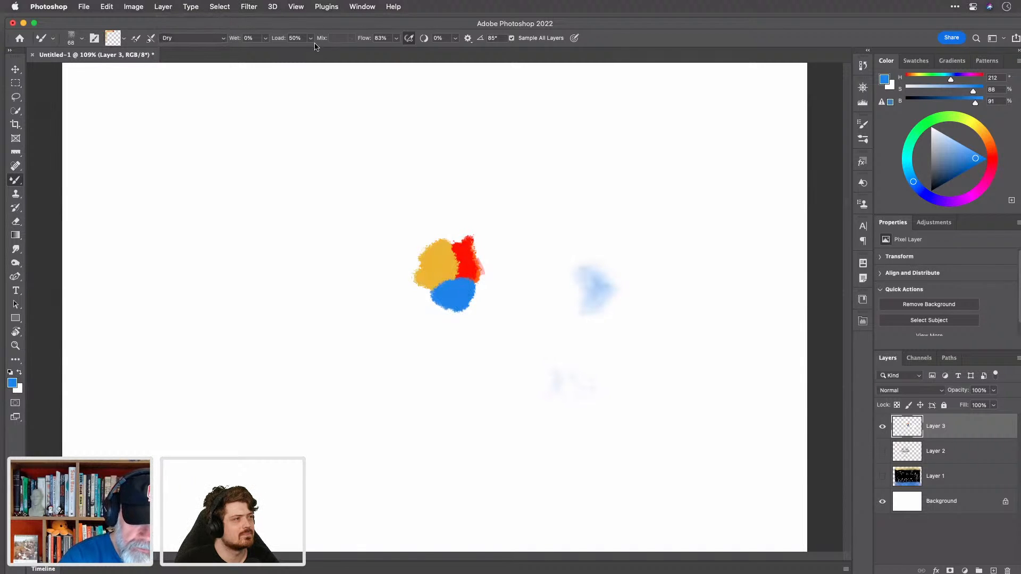
pyautogui.click(265, 38)
pyautogui.moveTo(265, 50); pyautogui.dragTo(344, 56)
pyautogui.click(311, 38)
pyautogui.click(446, 164)
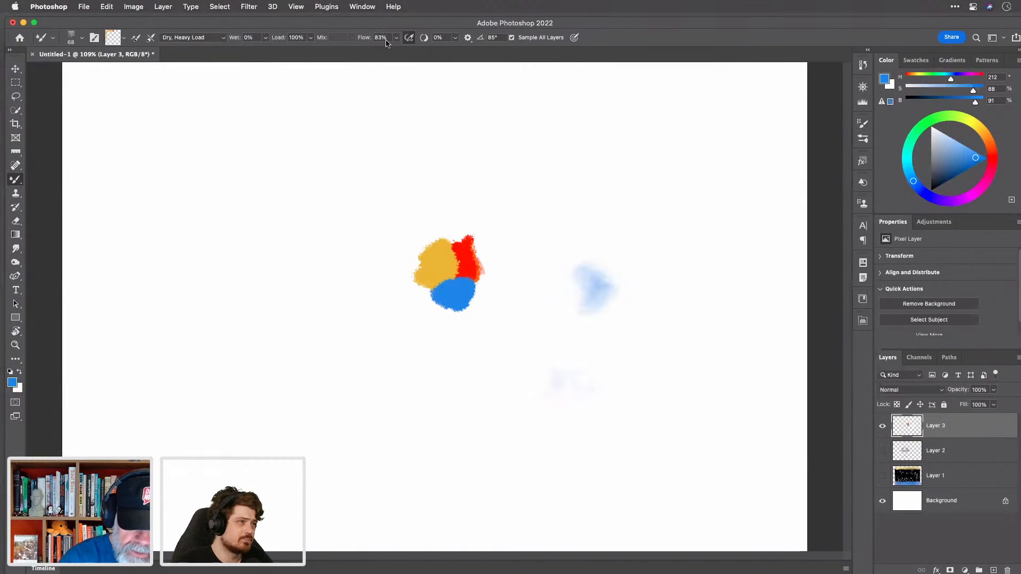
# Step: Turn on loading after each stroke and paint a long wavy multicoloured band above the colour patches
pyautogui.click(151, 38)
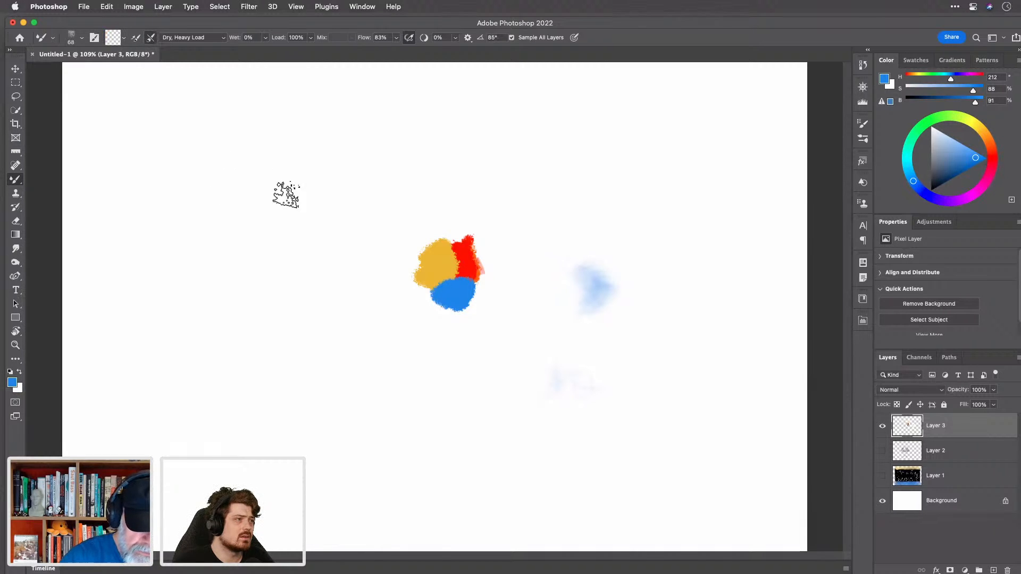
pyautogui.click(135, 37)
pyautogui.moveTo(235, 230)
pyautogui.mouseDown()
pyautogui.moveTo(260, 219)
pyautogui.moveTo(320, 239)
pyautogui.moveTo(390, 204)
pyautogui.moveTo(465, 195)
pyautogui.moveTo(588, 200)
pyautogui.moveTo(453, 209)
pyautogui.moveTo(339, 234)
pyautogui.moveTo(226, 235)
pyautogui.moveTo(367, 213)
pyautogui.moveTo(574, 231)
pyautogui.moveTo(545, 238)
pyautogui.moveTo(315, 236)
pyautogui.moveTo(209, 218)
pyautogui.moveTo(358, 218)
pyautogui.mouseUp()
pyautogui.moveTo(470, 174)
pyautogui.mouseDown()
pyautogui.moveTo(535, 169)
pyautogui.moveTo(536, 199)
pyautogui.moveTo(579, 247)
pyautogui.moveTo(612, 224)
pyautogui.mouseUp()
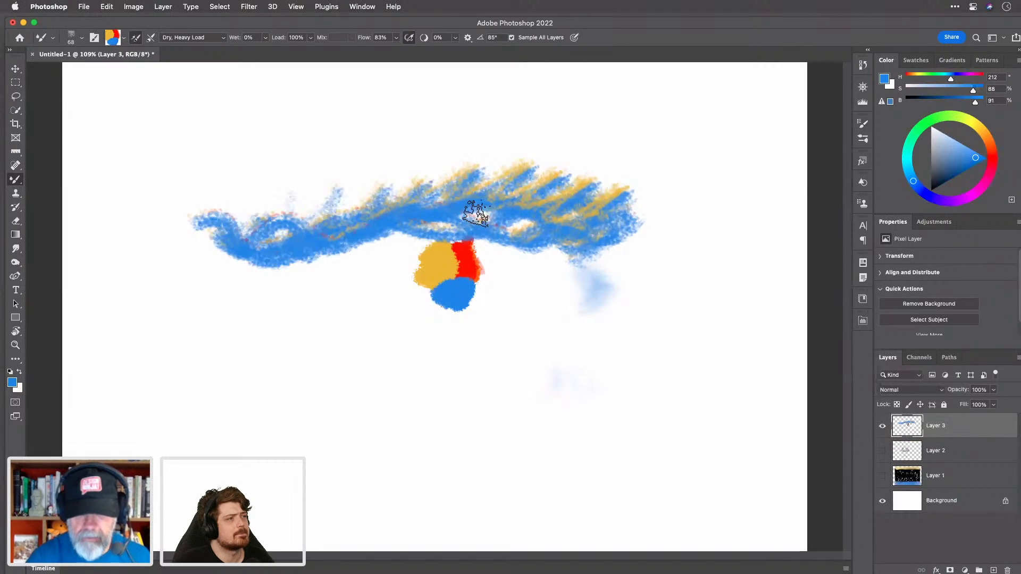
# Step: Set Wet to 26%, brush over the band's upper-left edge, and reduce Load to 48%
pyautogui.click(264, 38)
pyautogui.moveTo(271, 50); pyautogui.dragTo(278, 50)
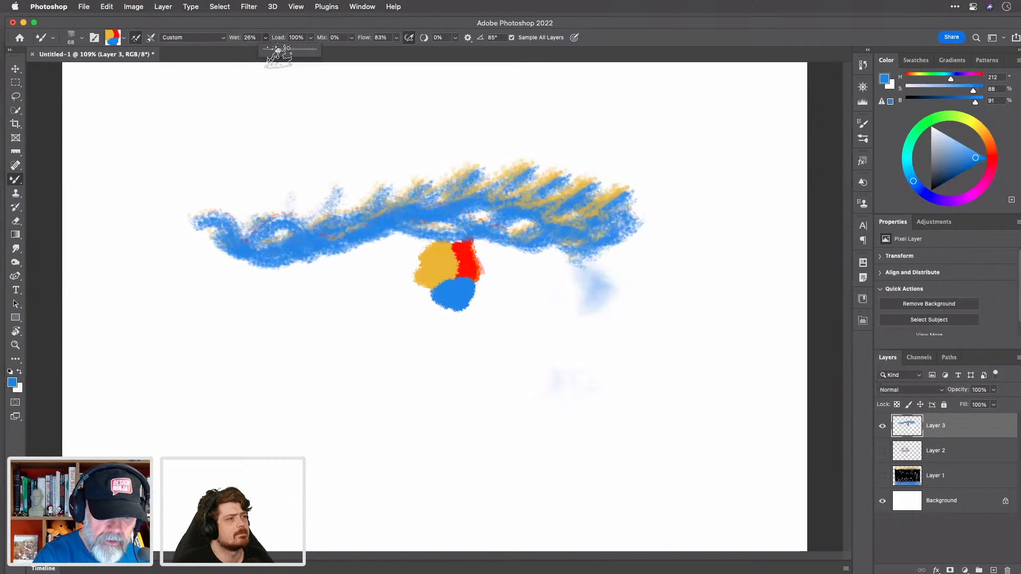
pyautogui.moveTo(332, 178)
pyautogui.mouseDown()
pyautogui.moveTo(392, 178)
pyautogui.moveTo(430, 153)
pyautogui.moveTo(449, 163)
pyautogui.moveTo(445, 153)
pyautogui.mouseUp()
pyautogui.click(310, 38)
pyautogui.moveTo(310, 51); pyautogui.dragTo(285, 51)
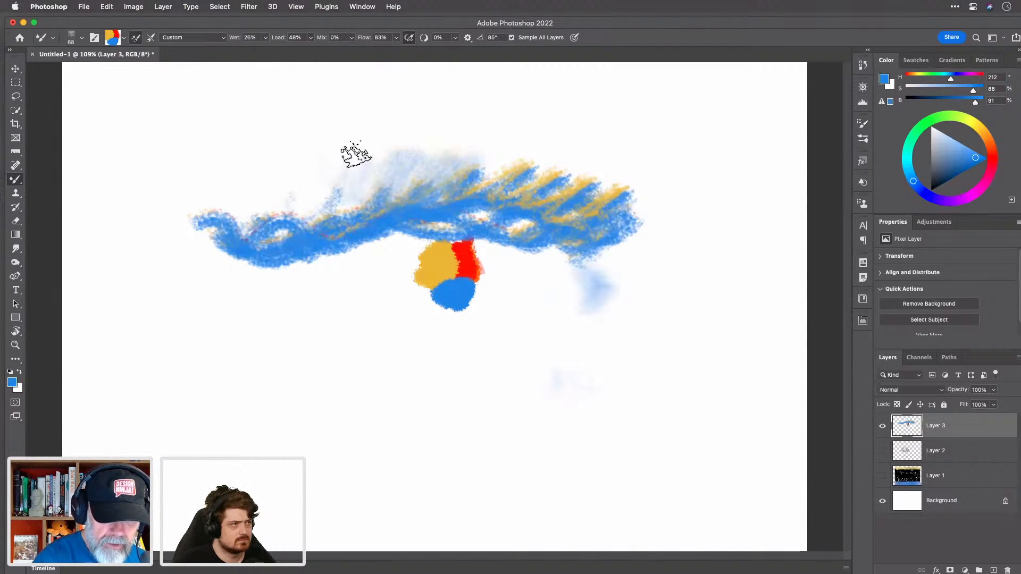
# Step: Set the Mixer Brush to Load 100%, Wet 54% and Mix 52%
pyautogui.click(311, 39)
pyautogui.moveTo(311, 50); pyautogui.dragTo(348, 53)
pyautogui.click(265, 39)
pyautogui.moveTo(264, 50); pyautogui.dragTo(279, 51)
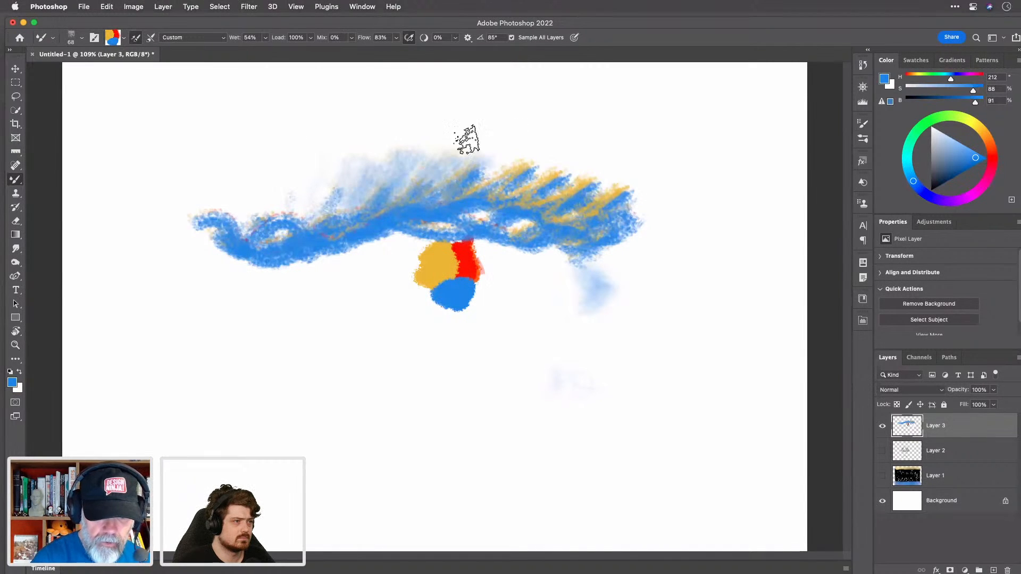
pyautogui.click(352, 38)
pyautogui.moveTo(352, 51); pyautogui.dragTo(361, 51)
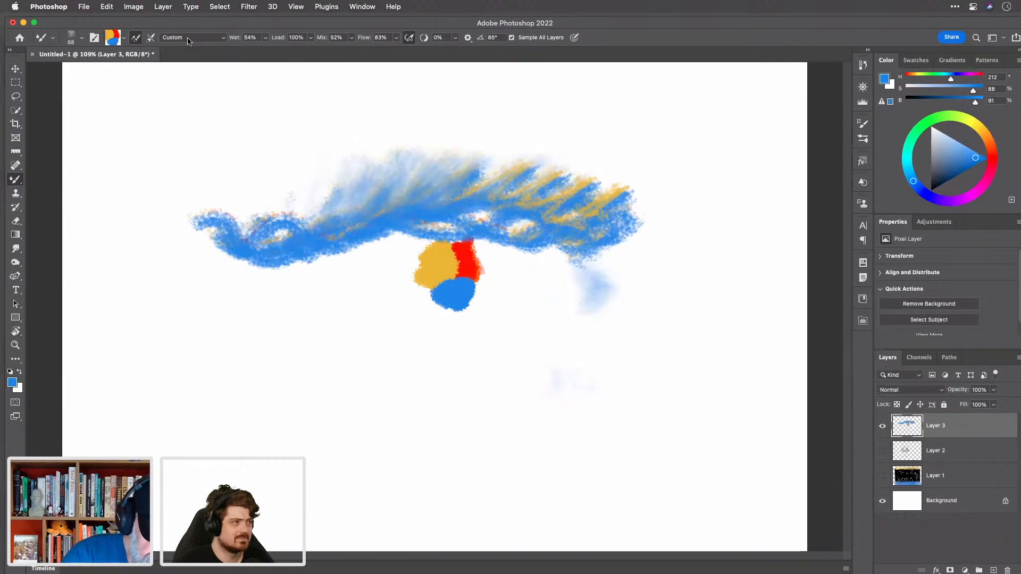
# Step: Apply the Moist preset, switch to Kyle's Drawing Box - Colored Pencil Mix, and paint solid blue over the band's left part
pyautogui.click(221, 40)
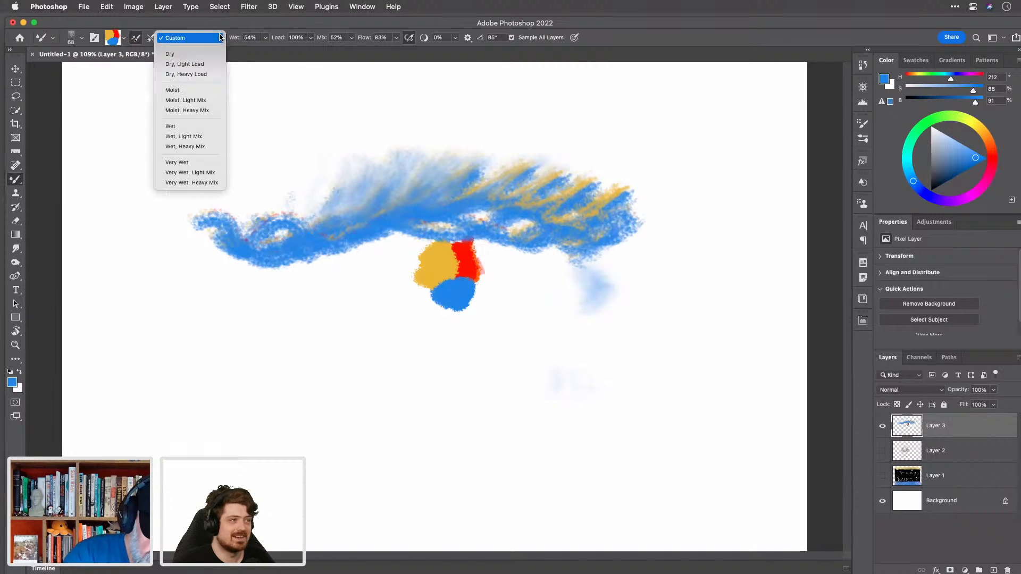
pyautogui.click(217, 91)
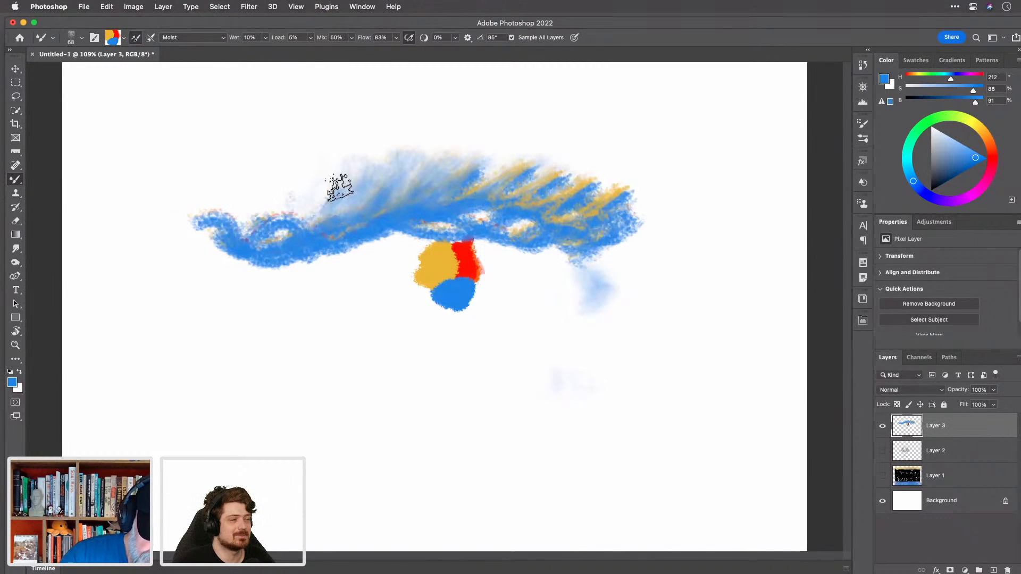
pyautogui.click(82, 38)
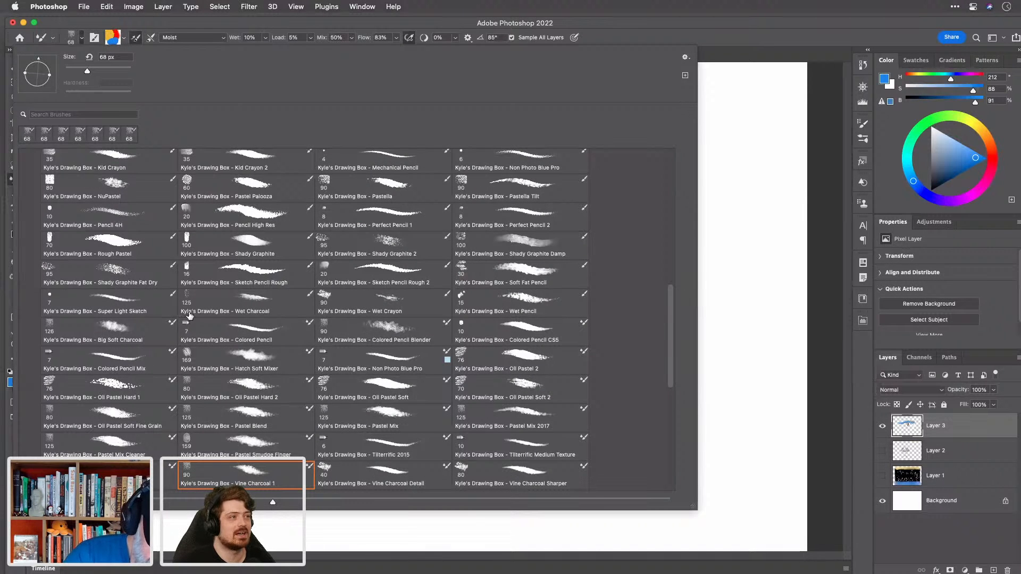
pyautogui.doubleClick(142, 360)
pyautogui.moveTo(298, 260)
pyautogui.mouseDown()
pyautogui.moveTo(294, 284)
pyautogui.moveTo(346, 202)
pyautogui.moveTo(262, 244)
pyautogui.moveTo(319, 173)
pyautogui.moveTo(276, 168)
pyautogui.mouseUp()
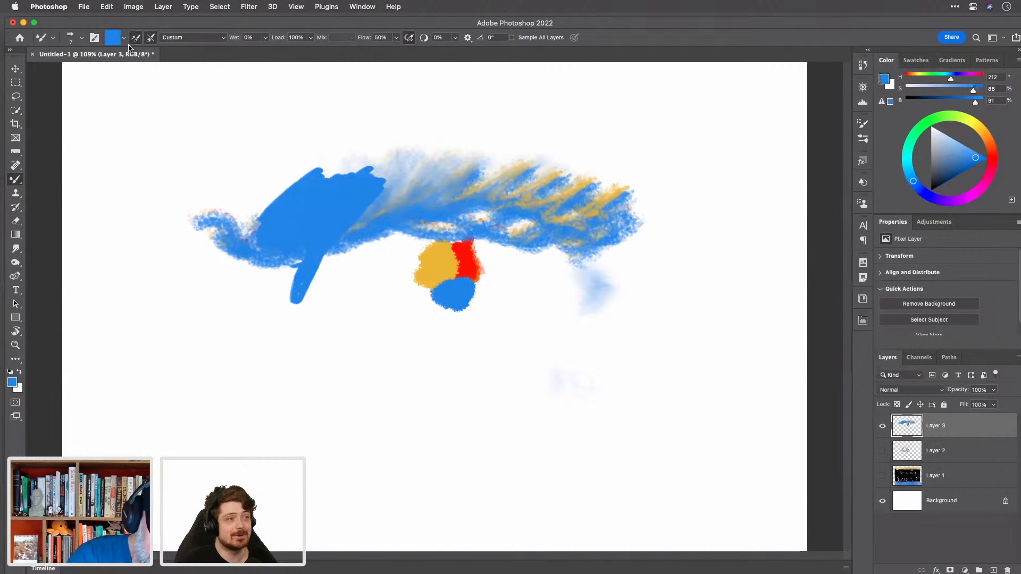
# Step: Sample the junction of the yellow, red and blue patches and paint a short scribble to the right of them
pyautogui.click(124, 37)
pyautogui.click(144, 25)
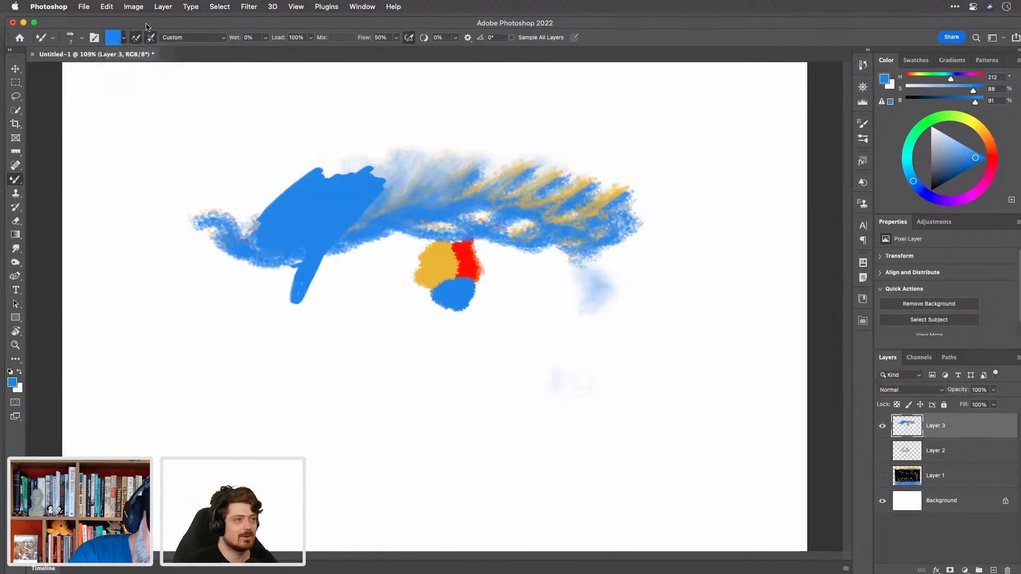
pyautogui.keyDown('alt'); pyautogui.click(457, 278); pyautogui.keyUp('alt')
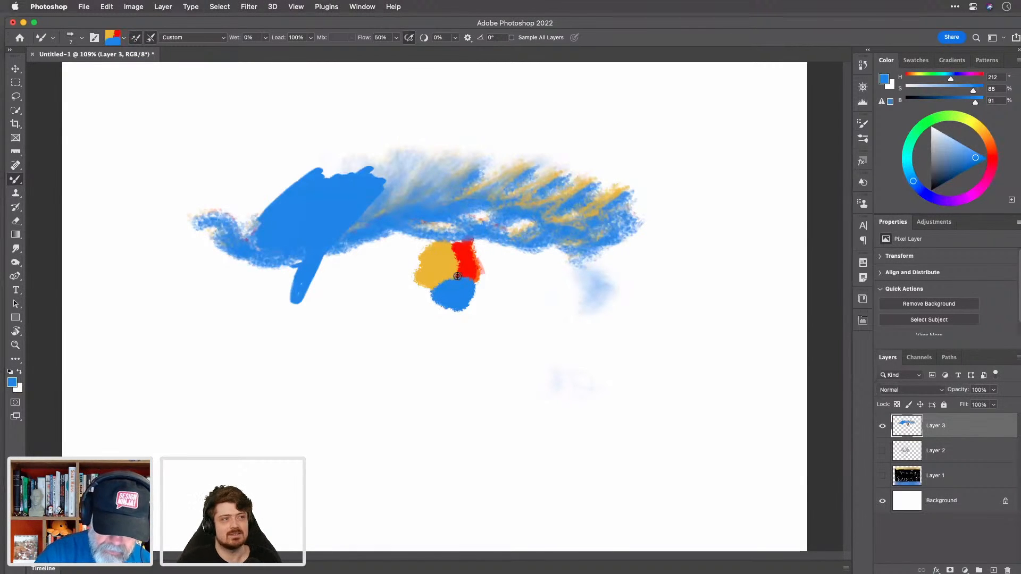
pyautogui.moveTo(505, 292)
pyautogui.mouseDown()
pyautogui.moveTo(497, 324)
pyautogui.moveTo(504, 263)
pyautogui.moveTo(500, 358)
pyautogui.mouseUp()
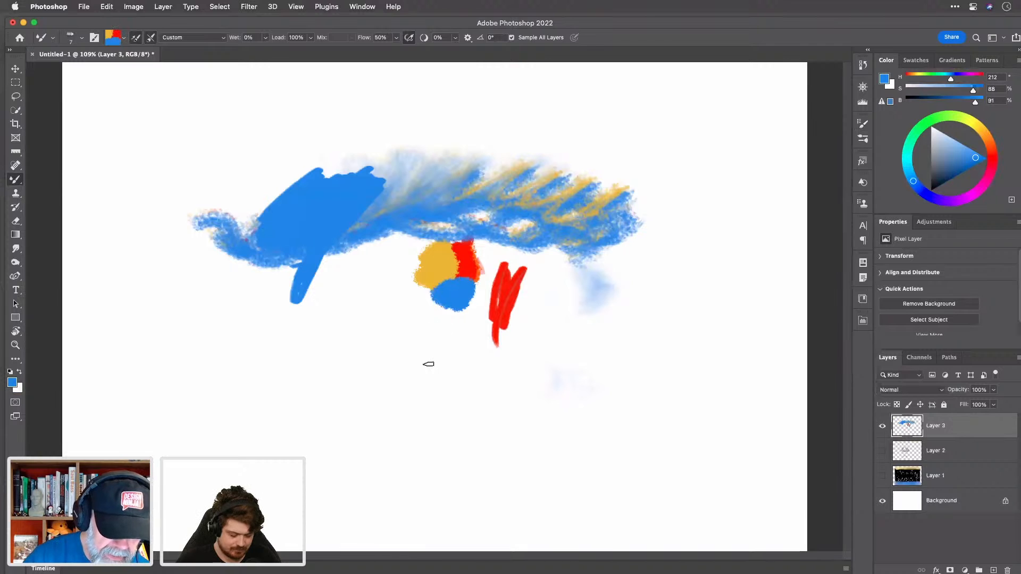
# Step: Enlarge the brush to 35 px and paint long wavy multicoloured strokes below the patches and up across the band's right end
pyautogui.press(']')
pyautogui.press(']')
pyautogui.press(']')
pyautogui.press(']')
pyautogui.press(']')
pyautogui.press(']')
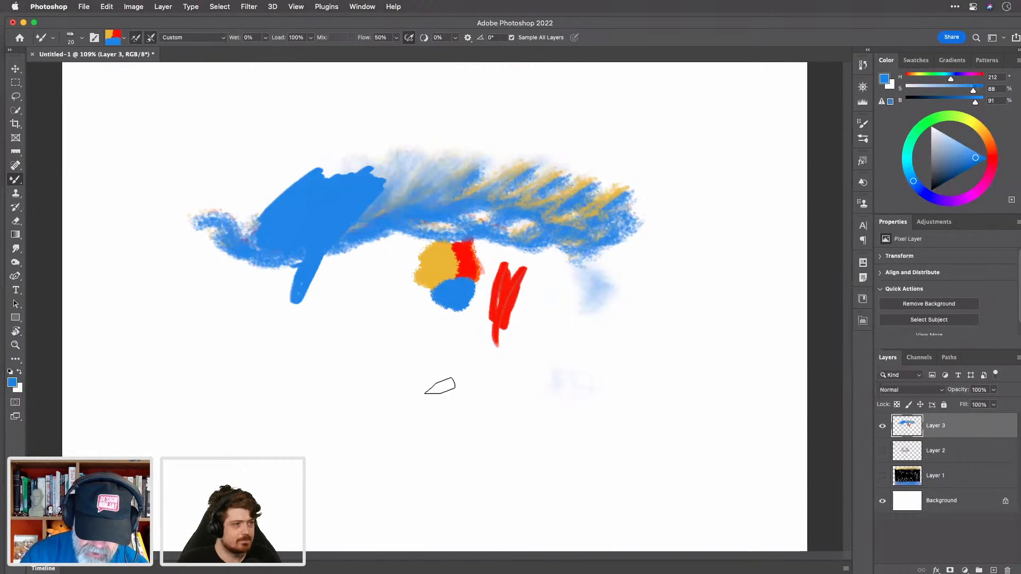
pyautogui.moveTo(449, 452)
pyautogui.mouseDown()
pyautogui.moveTo(462, 409)
pyautogui.moveTo(576, 344)
pyautogui.moveTo(572, 181)
pyautogui.moveTo(618, 175)
pyautogui.moveTo(637, 204)
pyautogui.moveTo(633, 303)
pyautogui.moveTo(474, 379)
pyautogui.moveTo(460, 428)
pyautogui.moveTo(481, 504)
pyautogui.mouseUp()
pyautogui.moveTo(266, 479)
pyautogui.mouseDown()
pyautogui.moveTo(337, 446)
pyautogui.moveTo(416, 434)
pyautogui.moveTo(468, 382)
pyautogui.mouseUp()
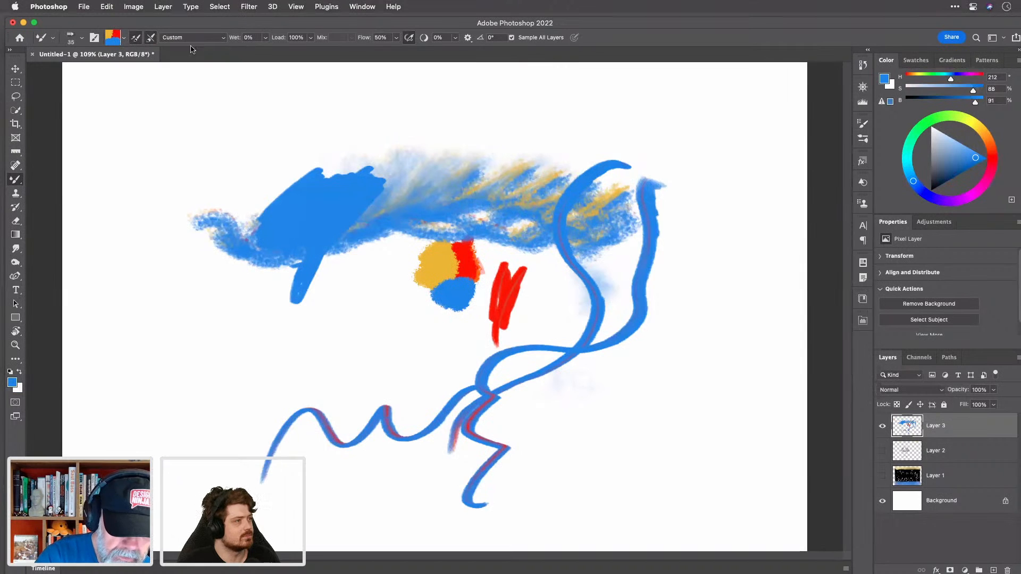
# Step: Paint dense back-and-forth strokes around the band's left end and a hatched patch below the colour patches
pyautogui.moveTo(152, 265)
pyautogui.mouseDown()
pyautogui.moveTo(148, 234)
pyautogui.moveTo(157, 231)
pyautogui.moveTo(184, 268)
pyautogui.moveTo(229, 134)
pyautogui.mouseUp()
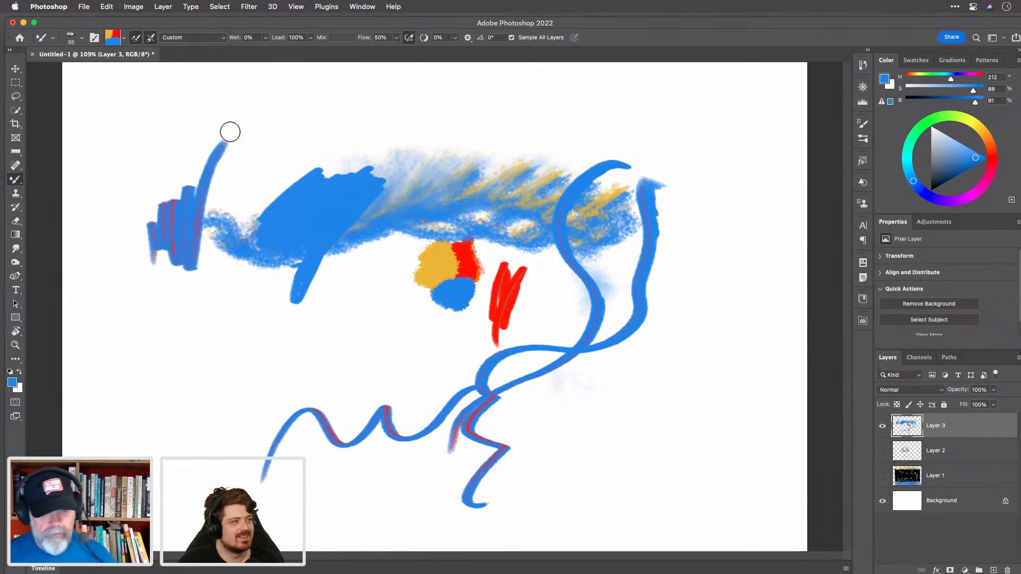
pyautogui.moveTo(257, 187)
pyautogui.mouseDown()
pyautogui.moveTo(221, 190)
pyautogui.moveTo(269, 140)
pyautogui.mouseUp()
pyautogui.moveTo(220, 209); pyautogui.dragTo(370, 104)
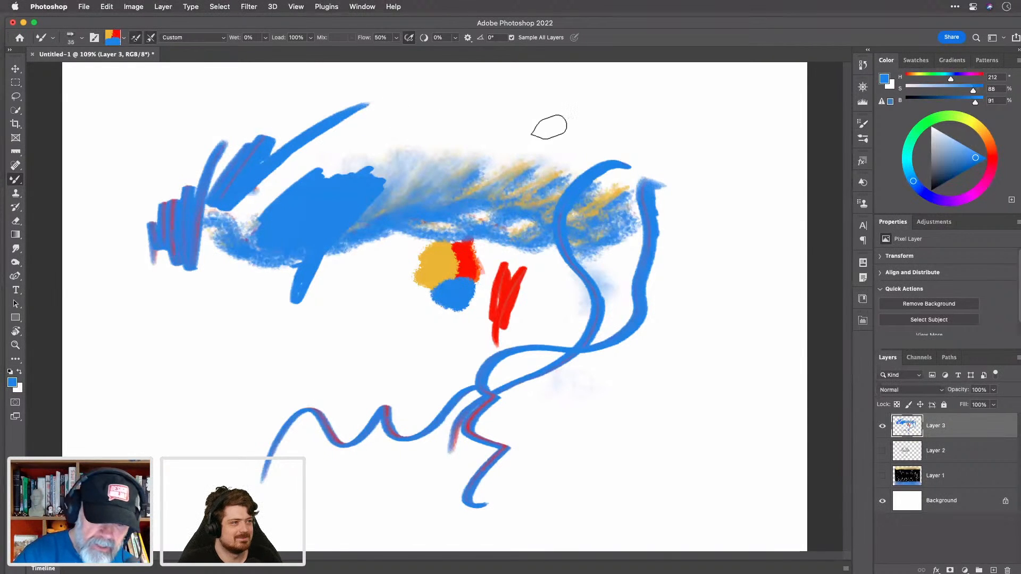
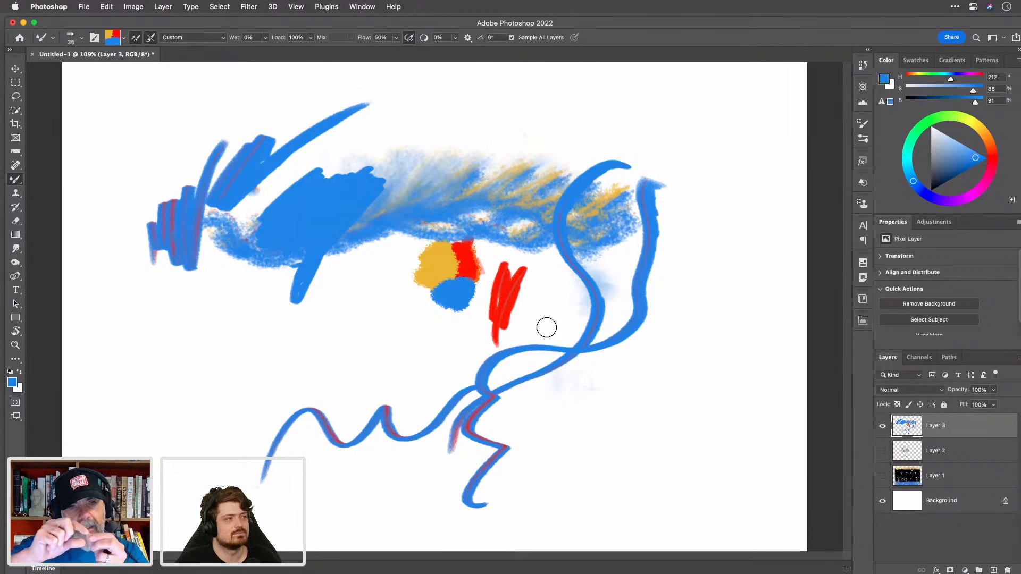
pyautogui.moveTo(330, 330)
pyautogui.mouseDown()
pyautogui.moveTo(399, 337)
pyautogui.moveTo(394, 374)
pyautogui.moveTo(436, 324)
pyautogui.mouseUp()
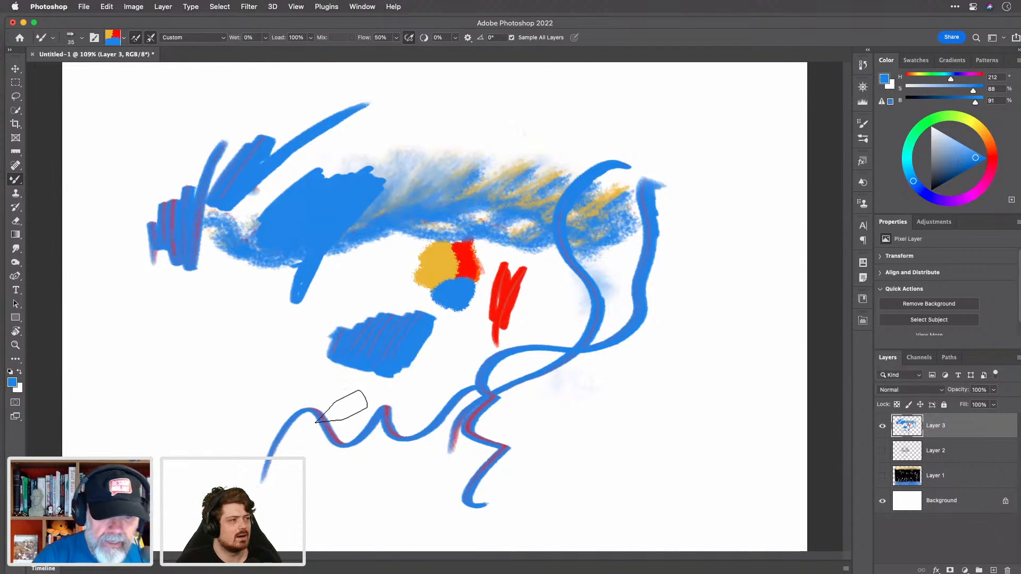
pyautogui.click(83, 40)
pyautogui.click(96, 25)
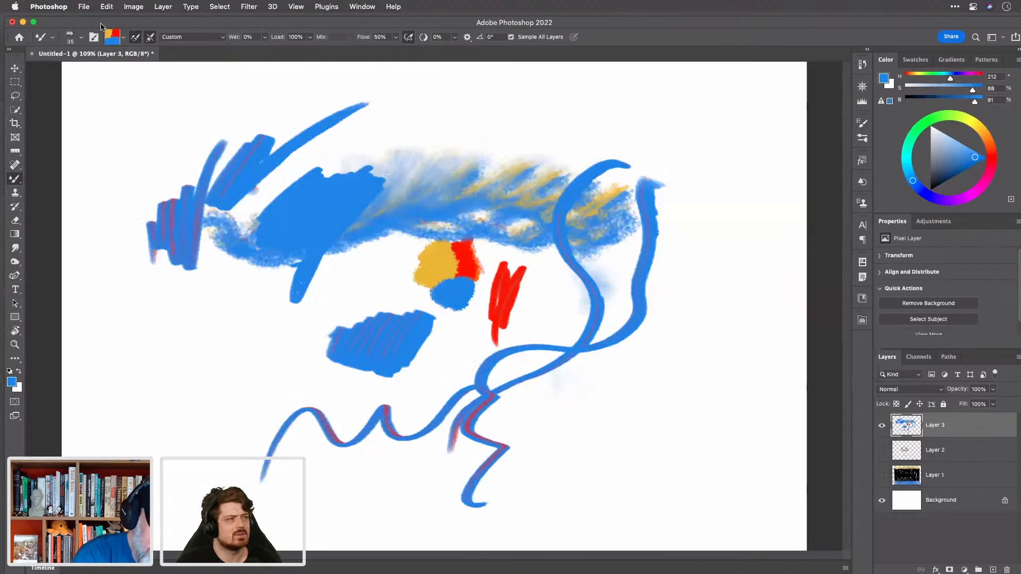
pyautogui.click(125, 39)
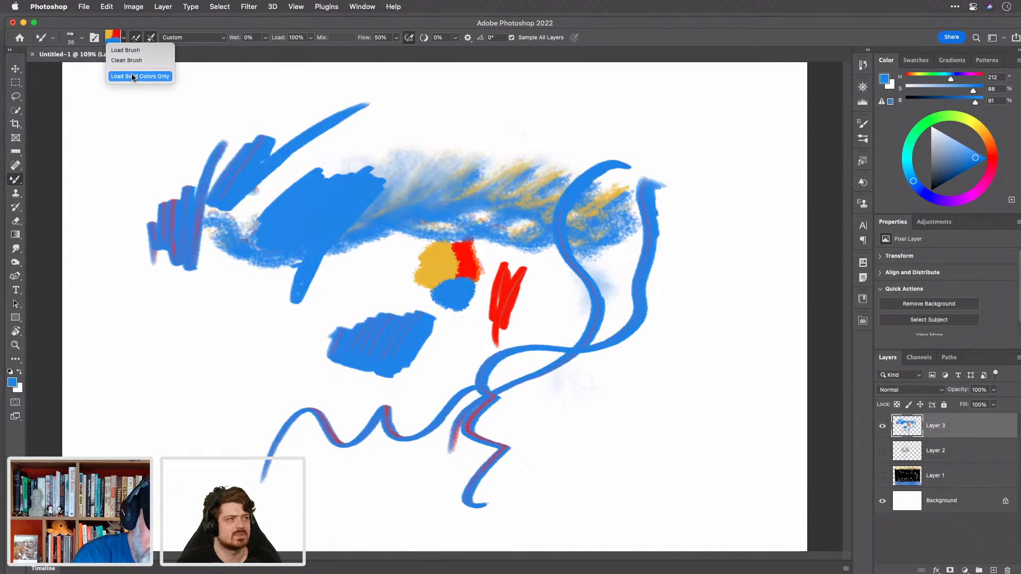
pyautogui.click(125, 22)
# Step: Switch to the Kyle's Drawing Box - Oil Pastel Hard 2 brush and paint a textured blue stroke from the blue patch over the hatched patch
pyautogui.click(83, 38)
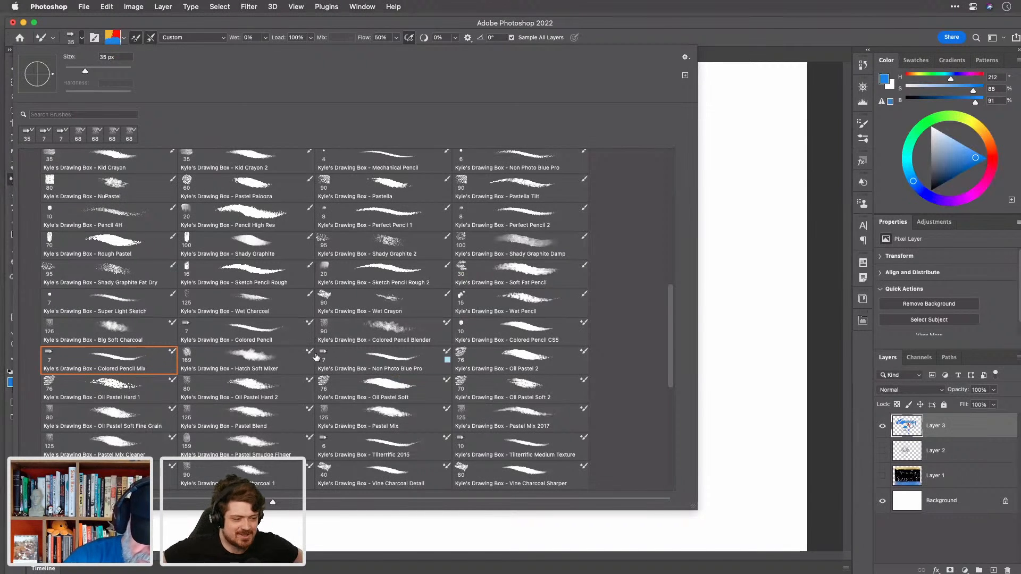
pyautogui.click(287, 391)
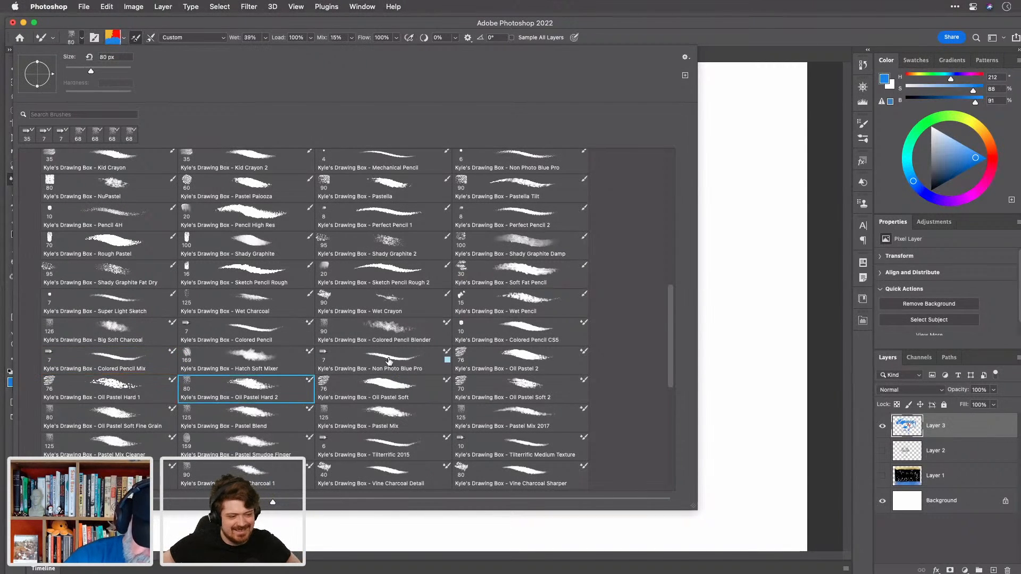
pyautogui.click(704, 37)
pyautogui.moveTo(456, 306); pyautogui.dragTo(390, 370)
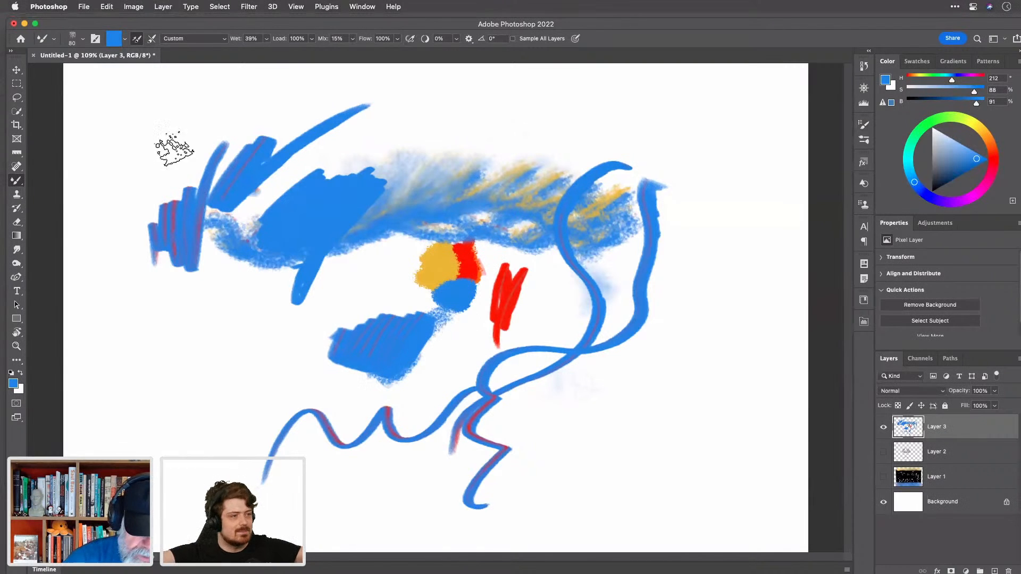
# Step: Choose a 170 px brush from the Real Oils set and paint broad solid blue strokes below the colour patches
pyautogui.click(55, 41)
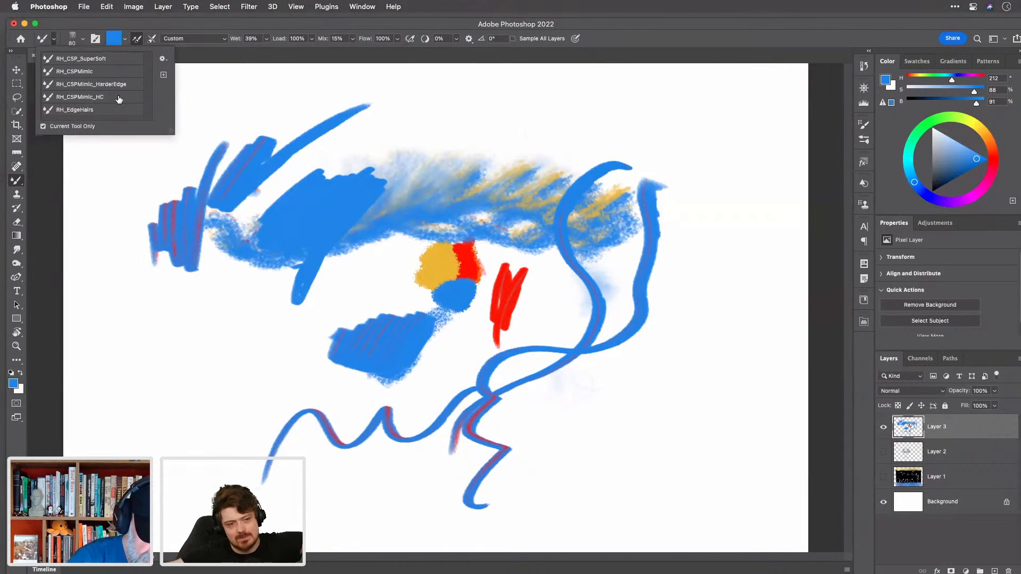
pyautogui.click(92, 26)
pyautogui.click(83, 38)
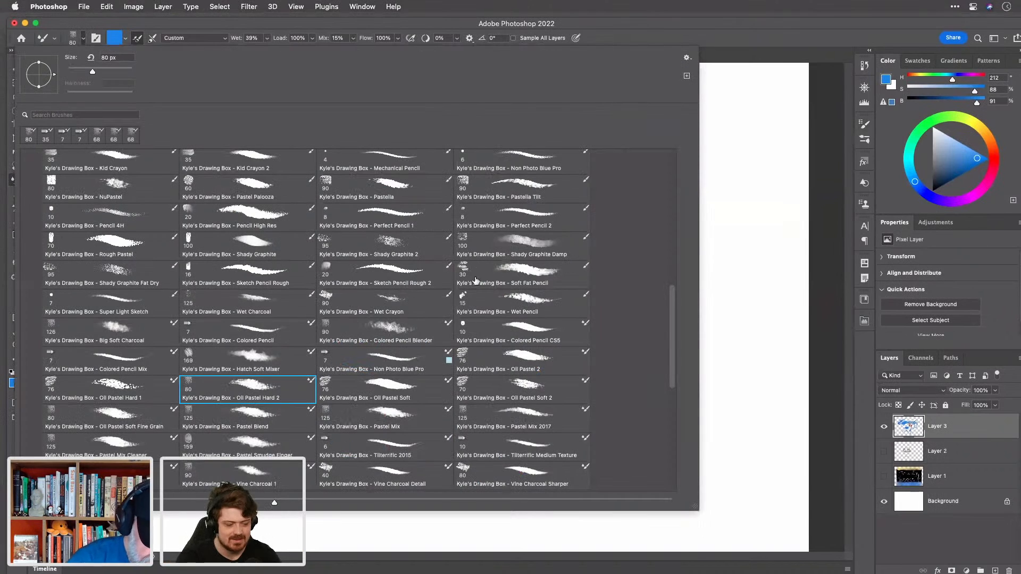
pyautogui.moveTo(671, 344); pyautogui.dragTo(674, 449)
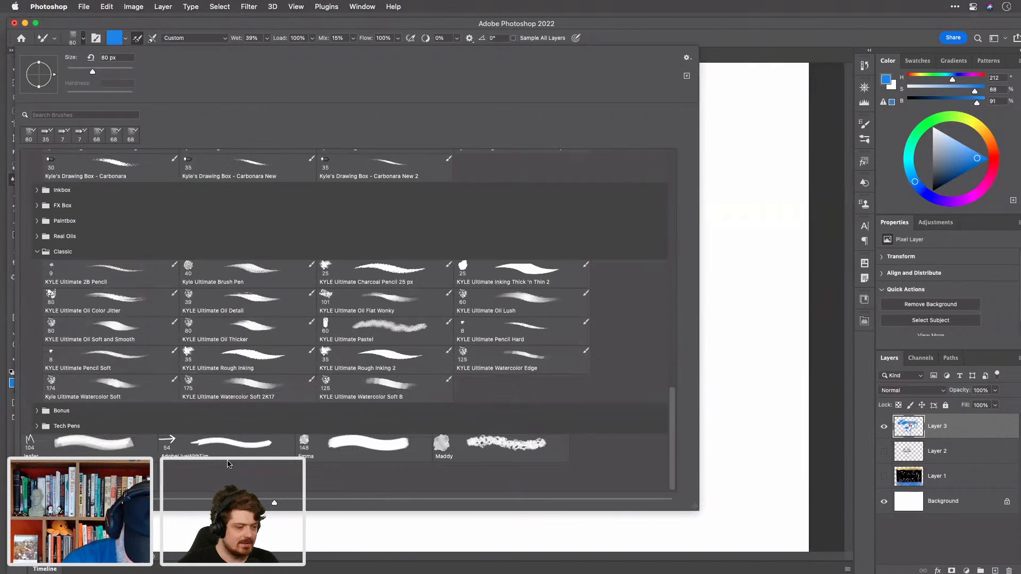
pyautogui.click(38, 237)
pyautogui.click(137, 318)
pyautogui.click(736, 90)
pyautogui.moveTo(553, 285)
pyautogui.mouseDown()
pyautogui.moveTo(547, 342)
pyautogui.moveTo(583, 392)
pyautogui.mouseUp()
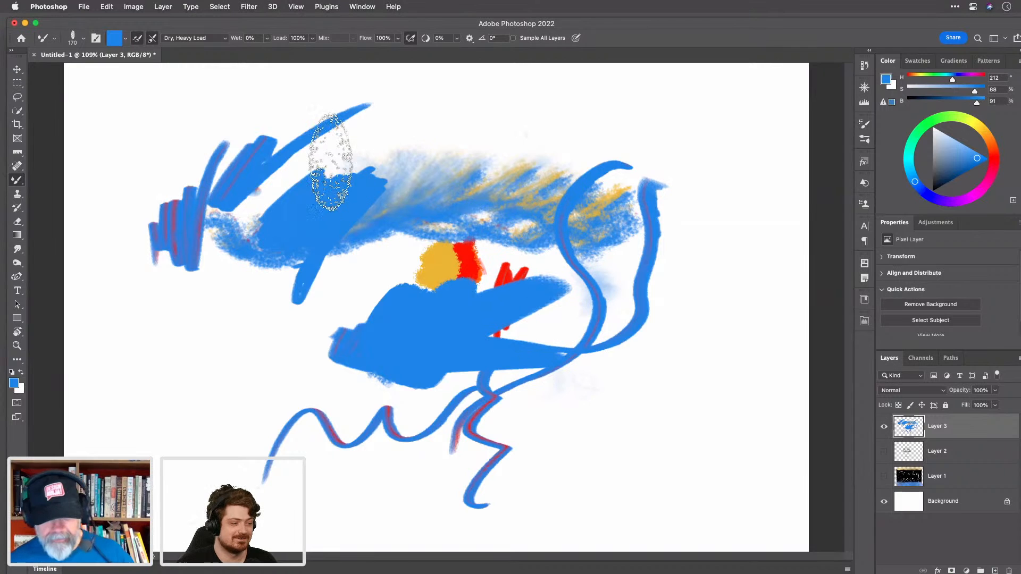
# Step: Open the recent file mixer.psd and examine the brushwork on the portrait's face and hair up close
pyautogui.click(85, 7)
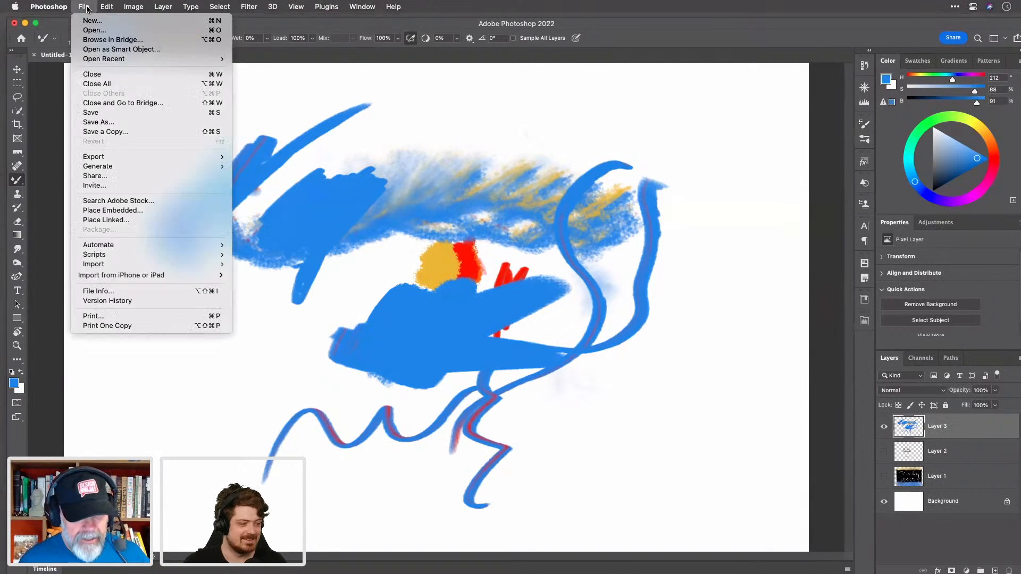
pyautogui.moveTo(124, 59)
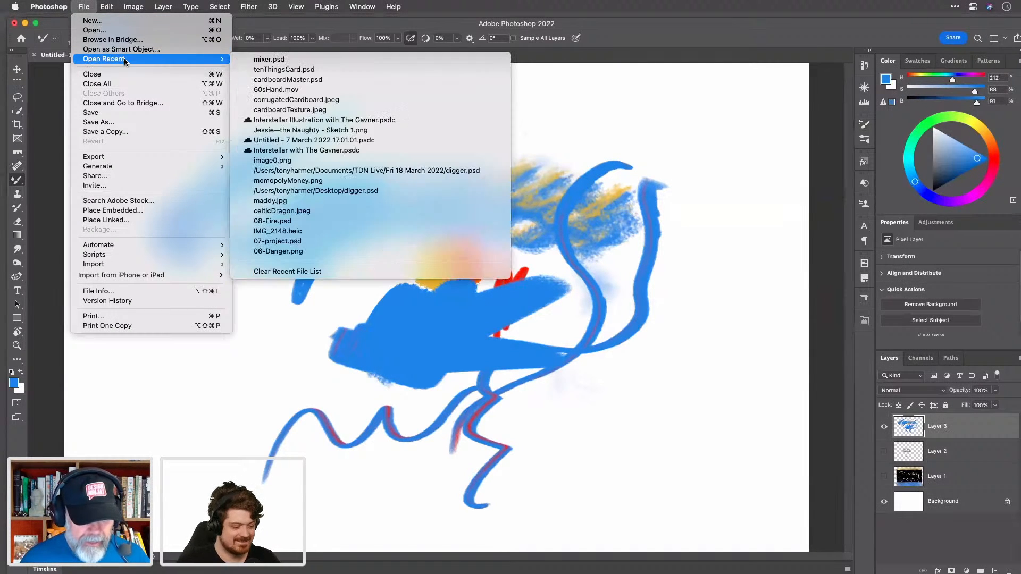
pyautogui.click(275, 59)
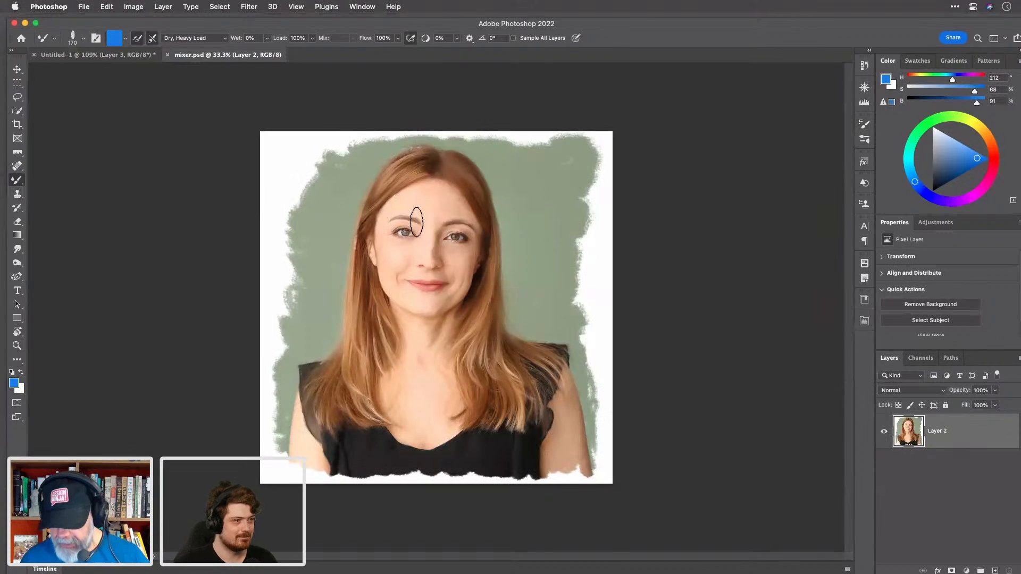
pyautogui.scroll(3, 402, 213)
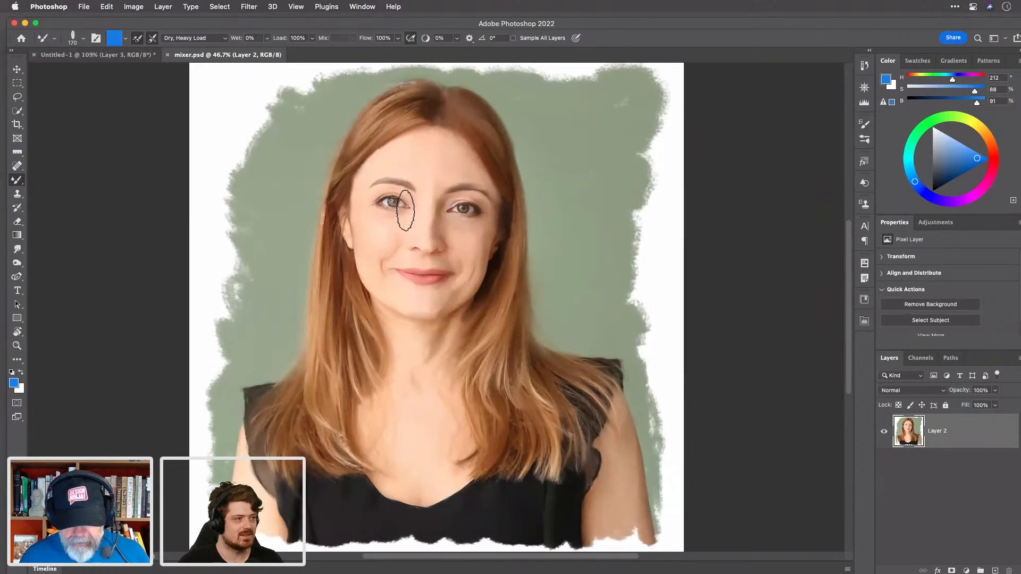
pyautogui.scroll(3, 405, 210)
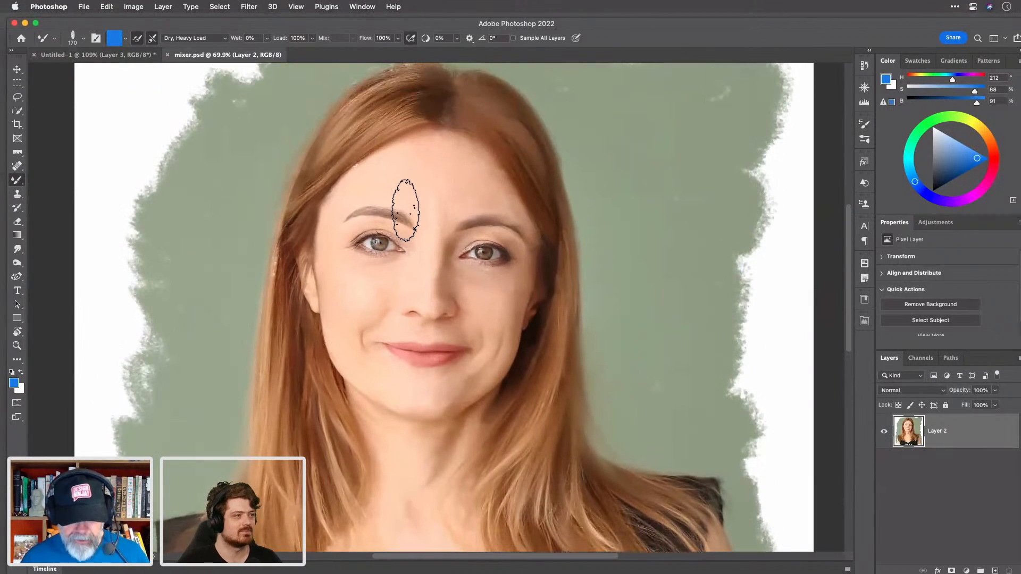
pyautogui.scroll(1, 406, 210)
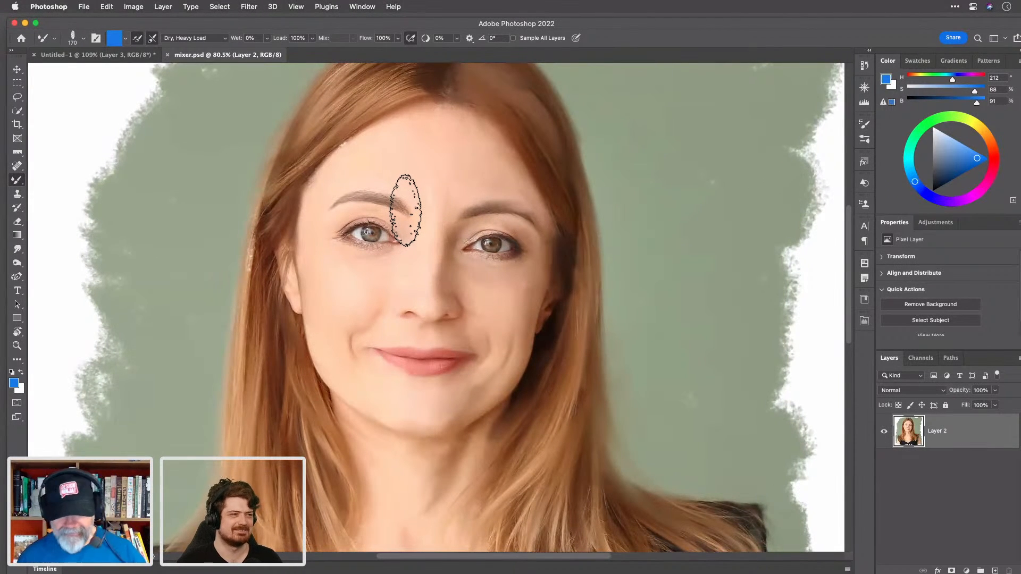
pyautogui.scroll(-4, 406, 211)
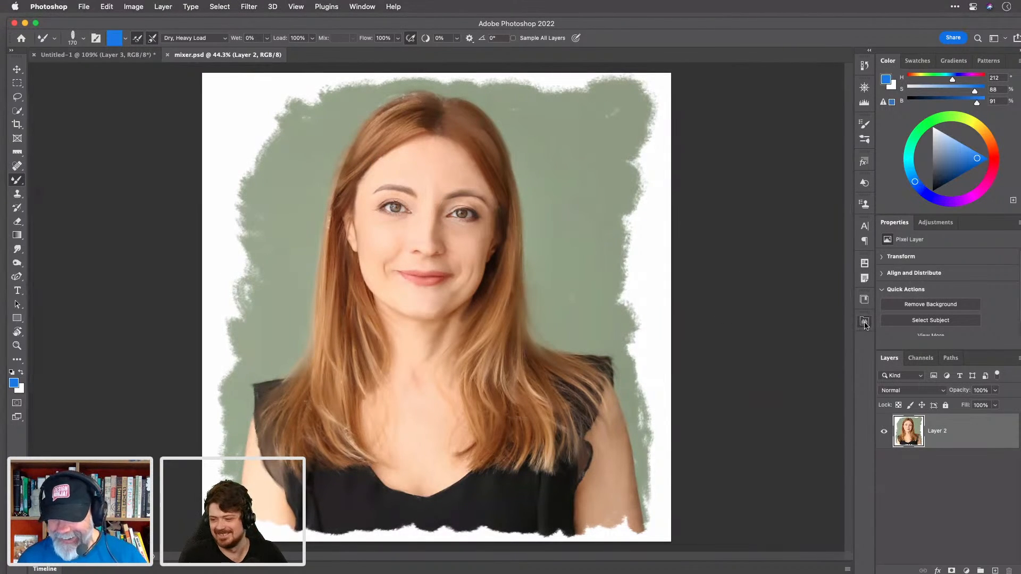
# Step: Place the stock image "Portrait of mature woman on color background" from the Wizardry Stock library into the document
pyautogui.click(864, 302)
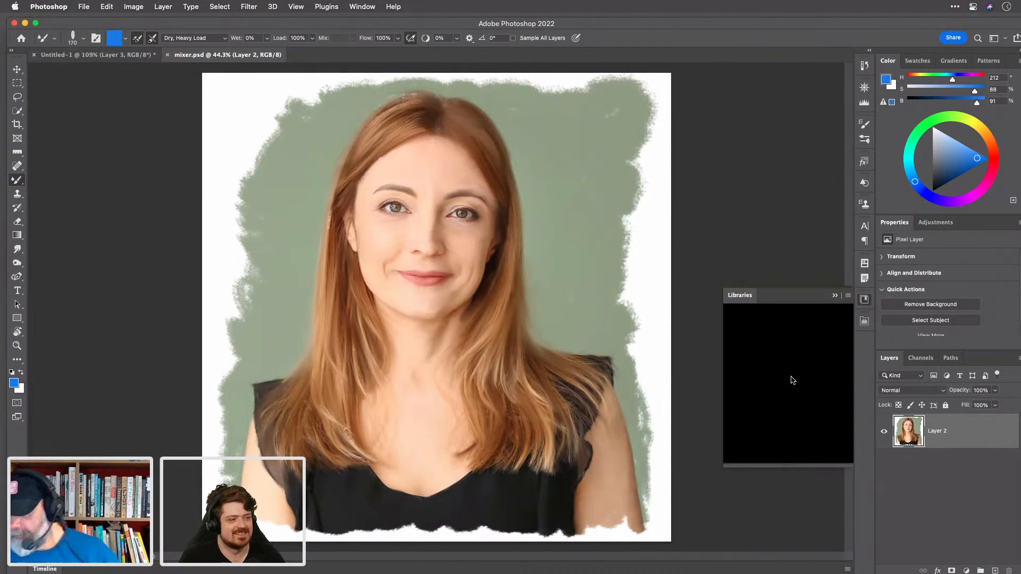
pyautogui.scroll(-8, 808, 398)
pyautogui.scroll(6, 809, 400)
pyautogui.scroll(5, 808, 399)
pyautogui.scroll(5, 808, 400)
pyautogui.scroll(2, 808, 400)
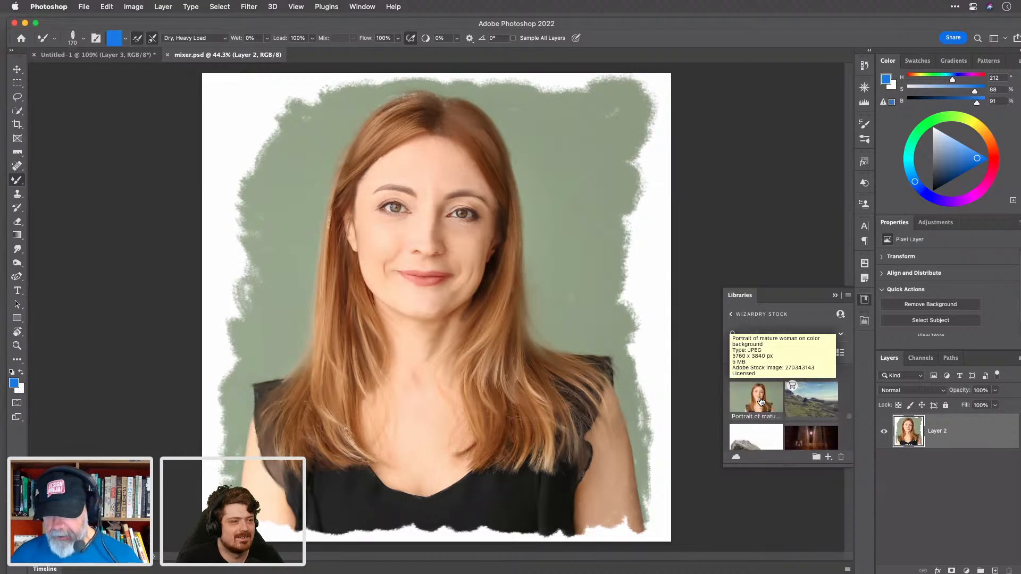
pyautogui.moveTo(760, 402); pyautogui.dragTo(329, 341)
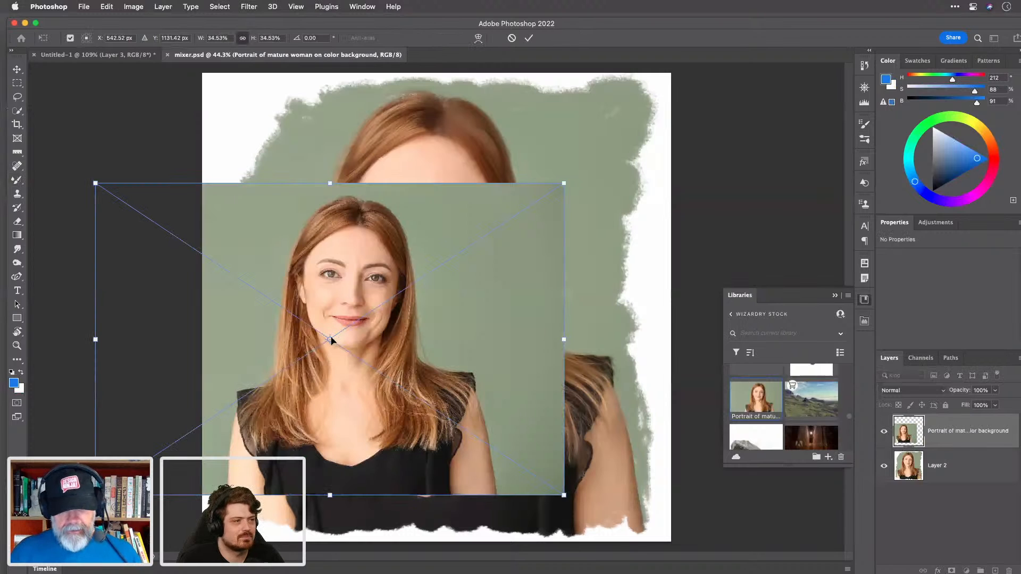
# Step: Scale the placed portrait to 56.53% and position it so that it fills the canvas with the whole head in view
pyautogui.rightClick(394, 315)
pyautogui.moveTo(399, 308); pyautogui.dragTo(504, 264)
pyautogui.moveTo(203, 40); pyautogui.dragTo(212, 34)
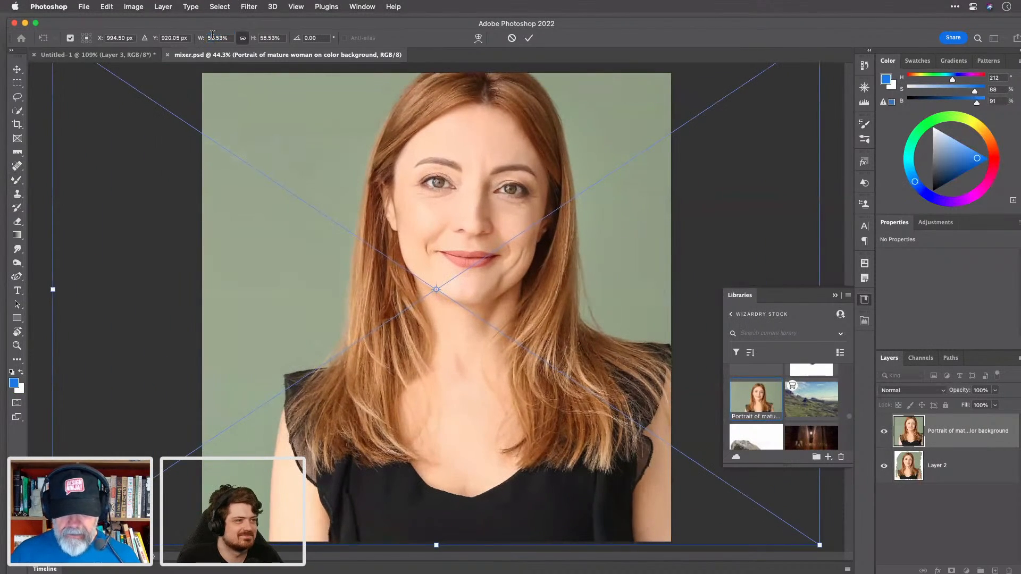
pyautogui.moveTo(516, 142); pyautogui.dragTo(499, 179)
pyautogui.moveTo(499, 179); pyautogui.dragTo(479, 177)
pyautogui.press('Return')
# Step: Return to the Mixer Brush and add a new empty layer above the placed portrait
pyautogui.press('b')
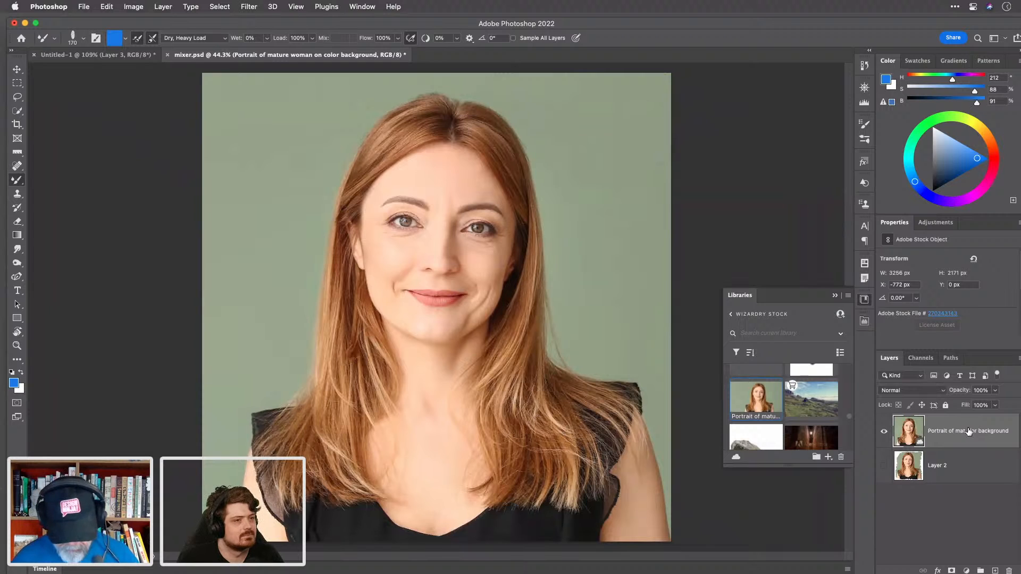
pyautogui.press('super+alt+shift+n')
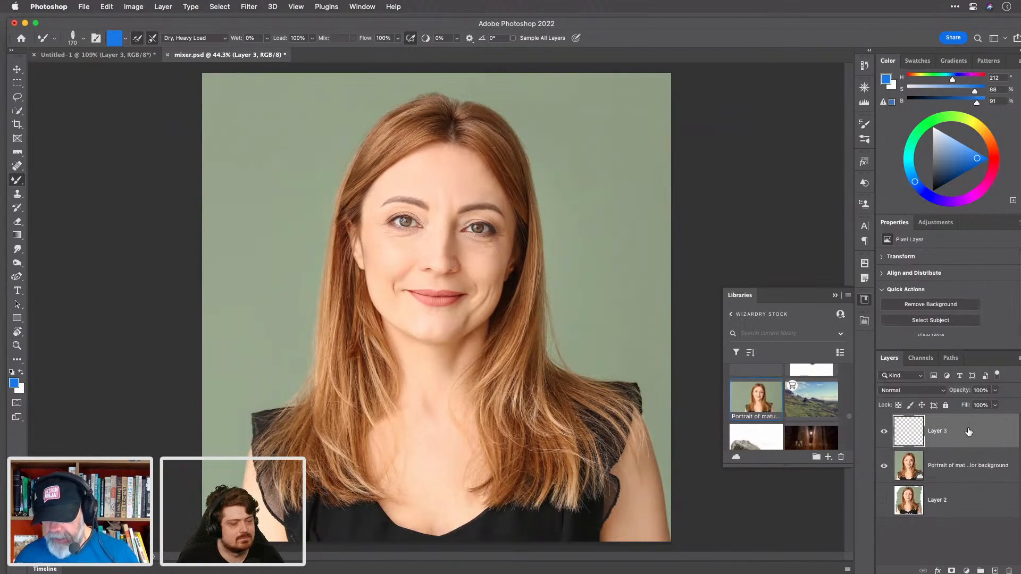
# Step: Turn off automatic loading and cleaning for the Mixer Brush, switch it to the Custom preset, and enable Sample All Layers
pyautogui.click(126, 40)
pyautogui.click(137, 15)
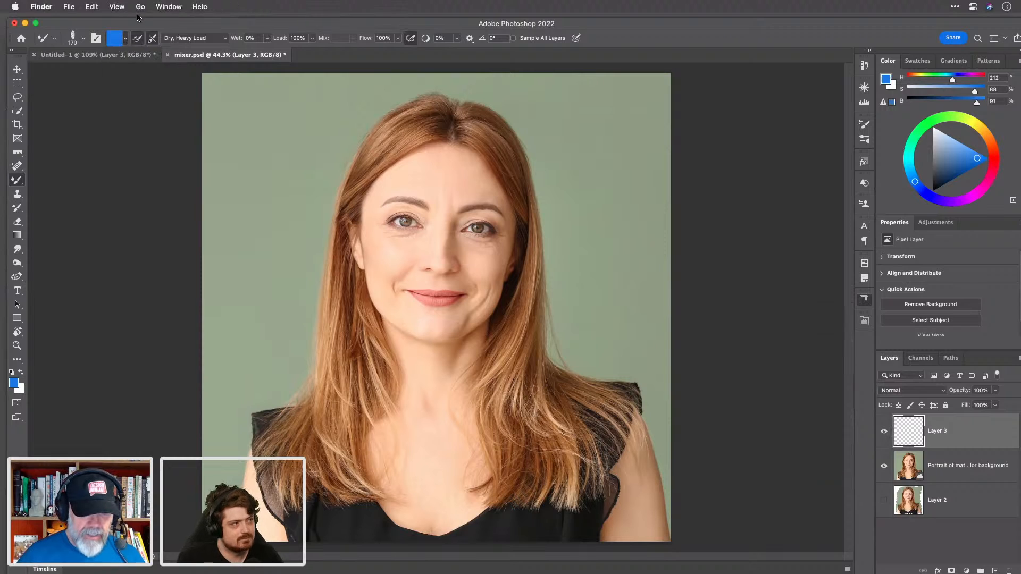
pyautogui.click(152, 38)
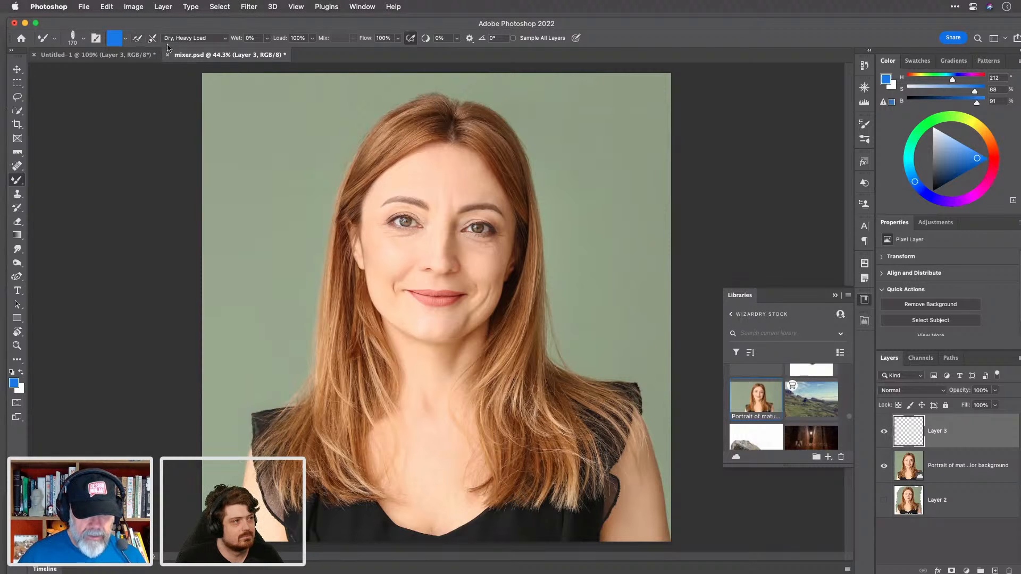
pyautogui.click(213, 41)
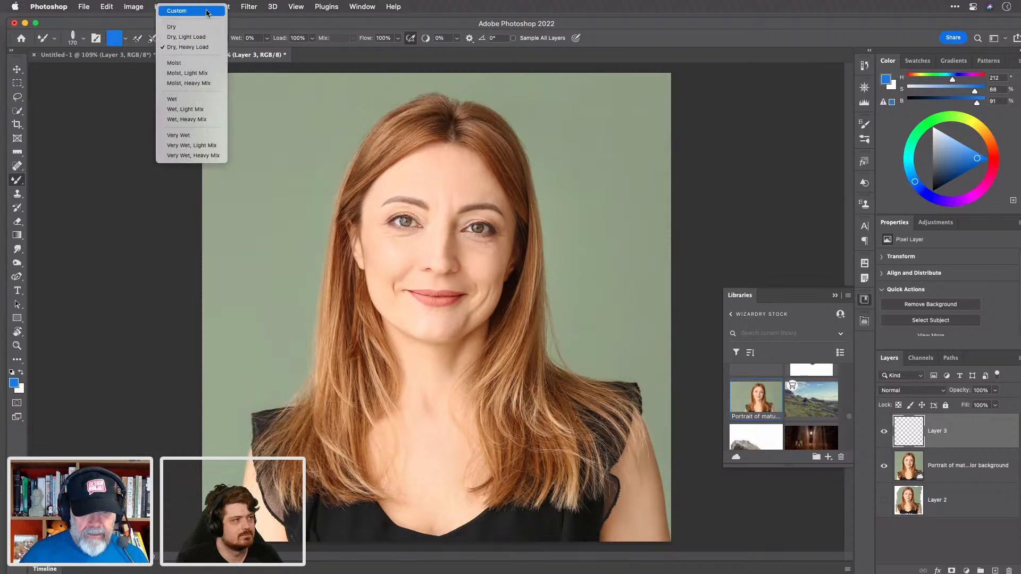
pyautogui.click(207, 12)
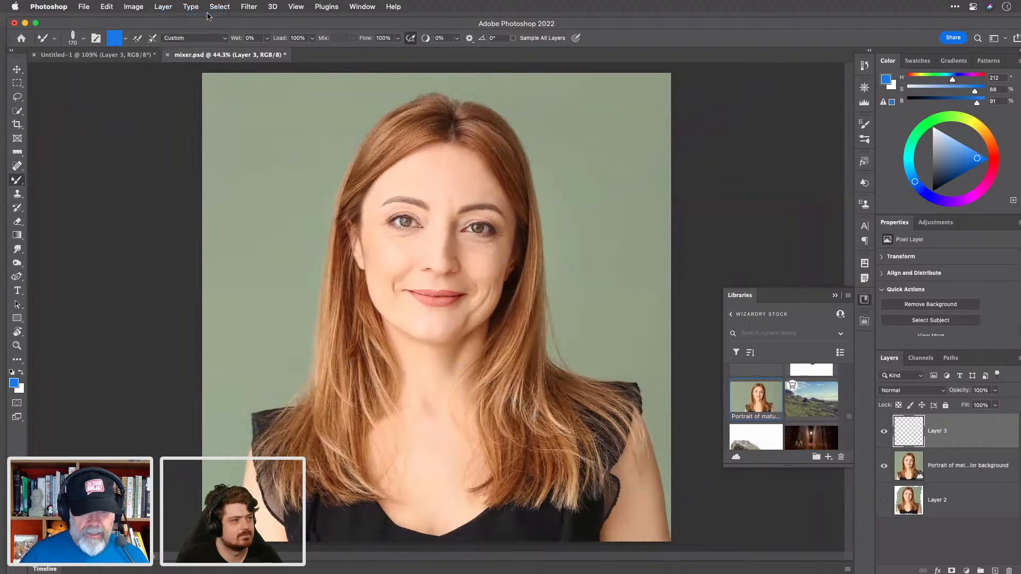
pyautogui.click(312, 39)
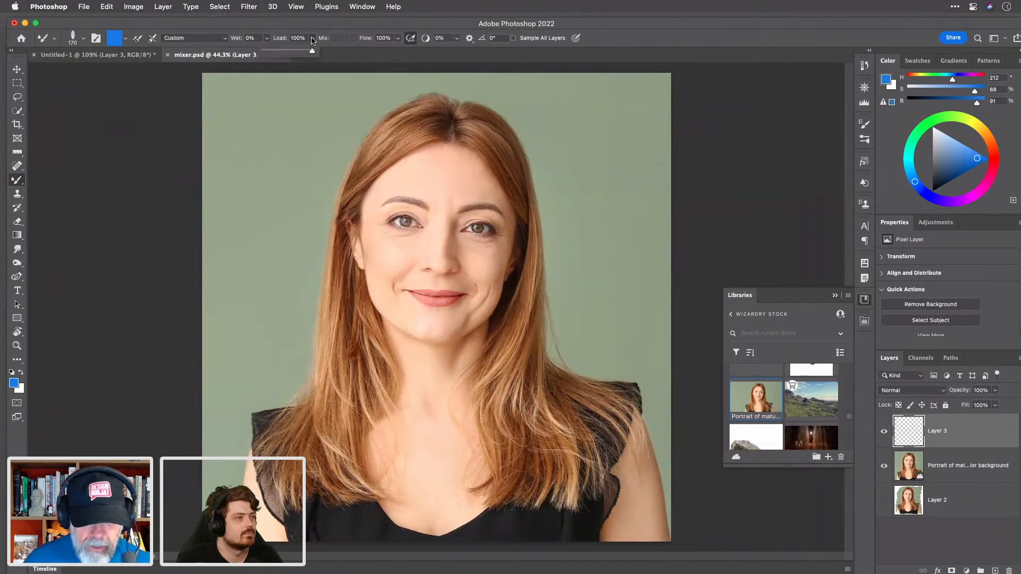
pyautogui.click(310, 29)
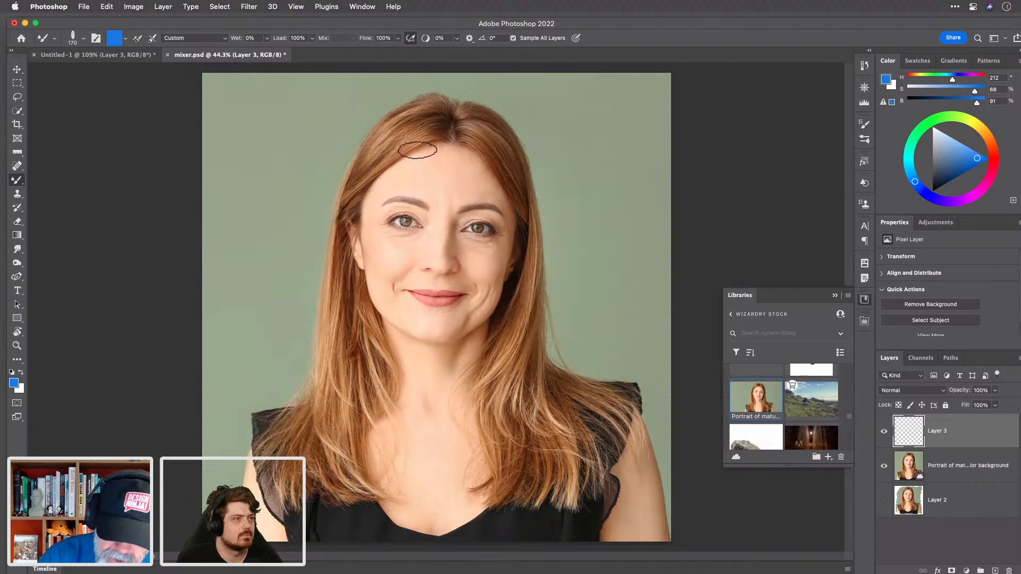
# Step: Paint blue test dabs on the cheek, one at 100% load and one at 1% load, undoing each one
pyautogui.moveTo(376, 278)
pyautogui.mouseDown()
pyautogui.moveTo(374, 262)
pyautogui.moveTo(382, 282)
pyautogui.mouseUp()
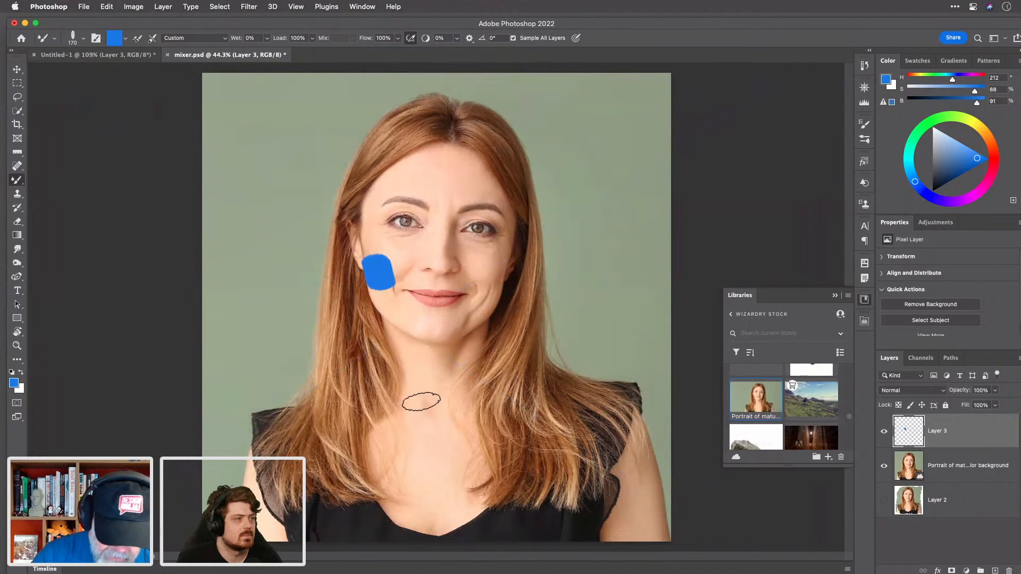
pyautogui.press('super+z')
pyautogui.click(312, 38)
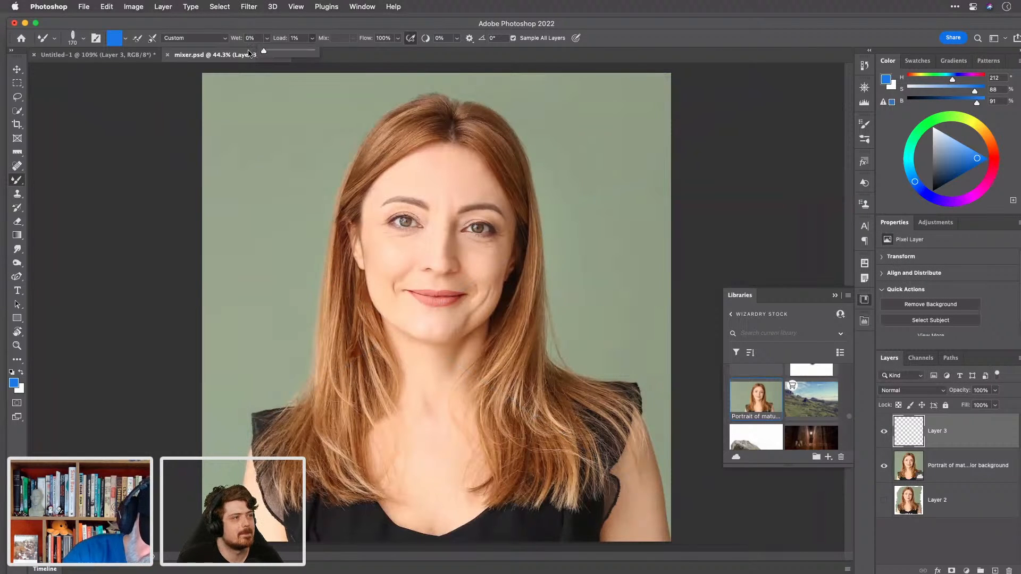
pyautogui.moveTo(375, 262); pyautogui.dragTo(388, 271)
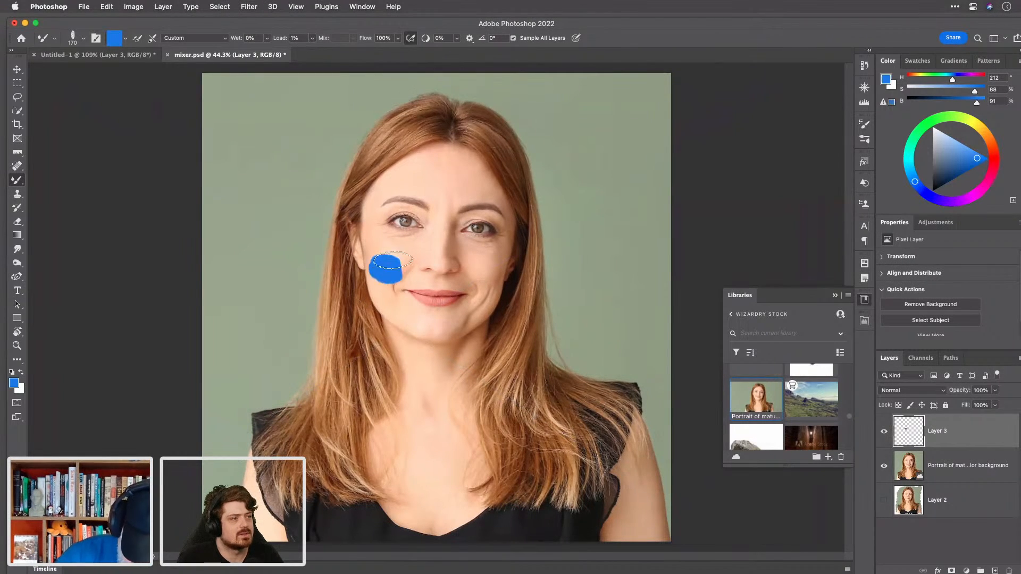
pyautogui.press('super+z')
# Step: Clean the loaded paint from the Mixer Brush and set its Wet value to 48%
pyautogui.click(125, 38)
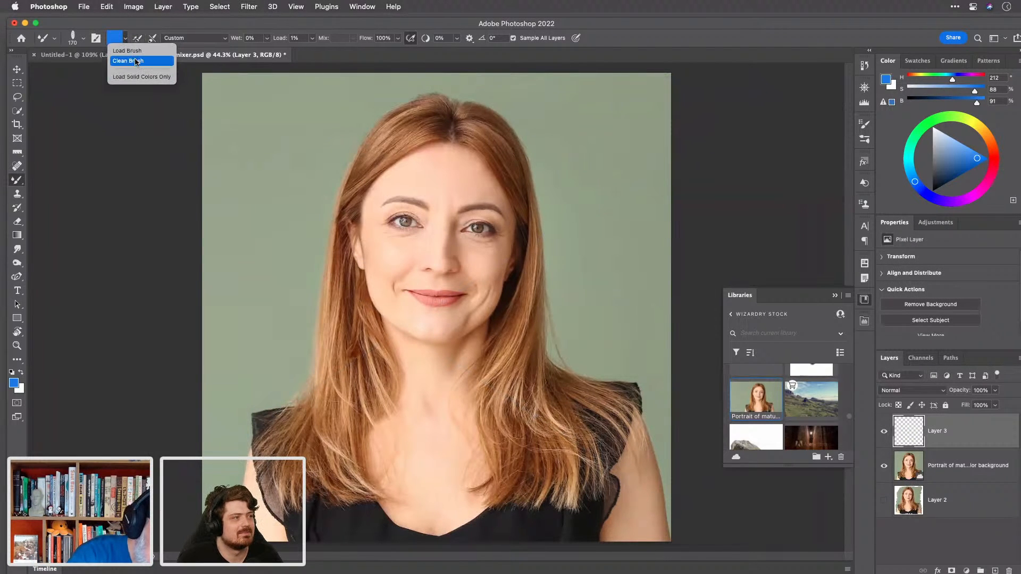
pyautogui.click(136, 62)
pyautogui.click(267, 38)
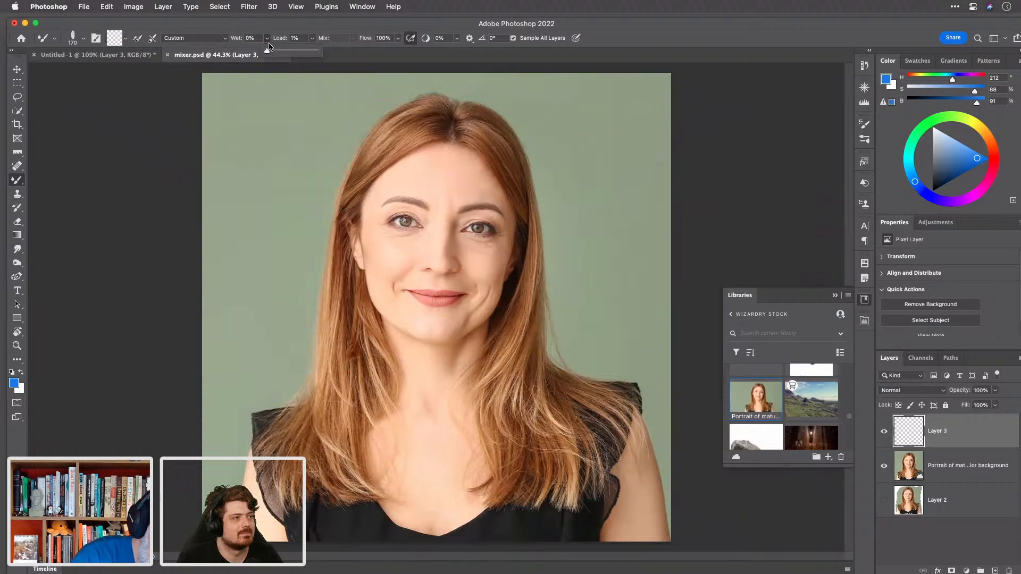
pyautogui.moveTo(290, 52); pyautogui.dragTo(291, 52)
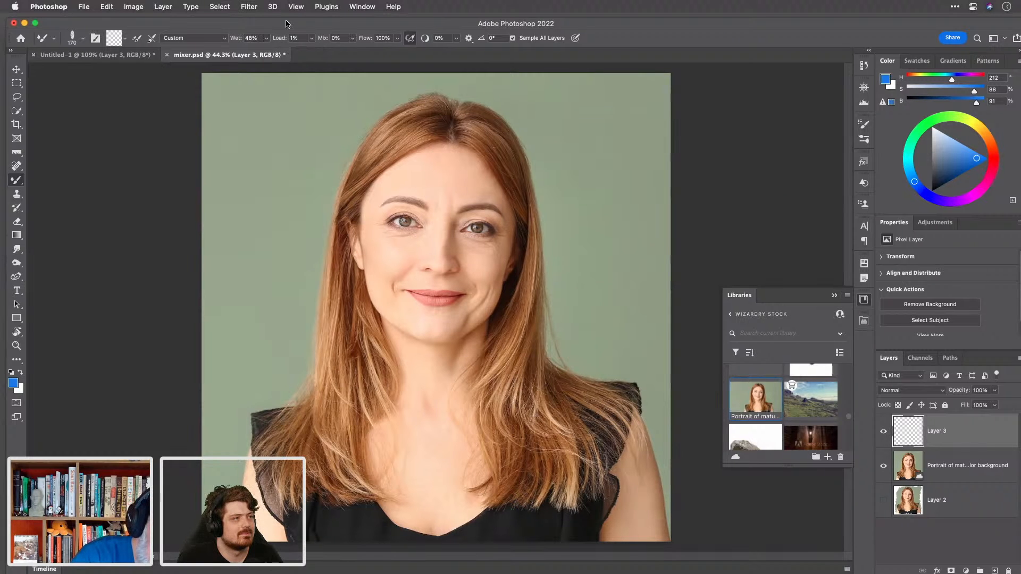
# Step: Reduce the Mixer Brush size to 70 px for detailed painting on the portrait's face
pyautogui.press('space')
pyautogui.moveTo(382, 250); pyautogui.dragTo(410, 258)
pyautogui.press('[')
pyautogui.press('[')
pyautogui.press('[')
pyautogui.press('[')
pyautogui.press('[')
pyautogui.press('[')
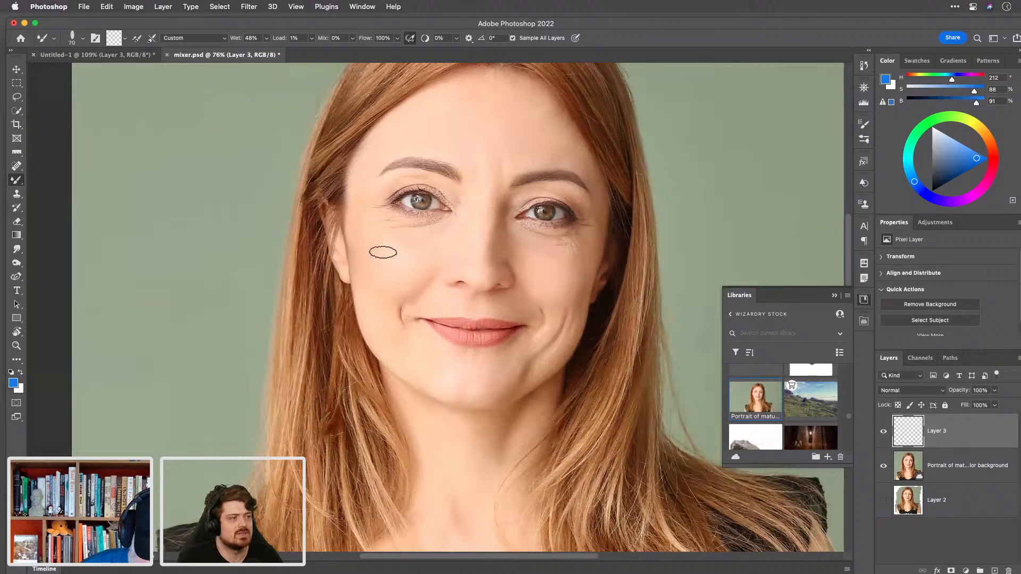
# Step: Switch the Mixer Brush to the Moist preset and make a test stroke on the cheek, undoing the stroke
pyautogui.click(223, 39)
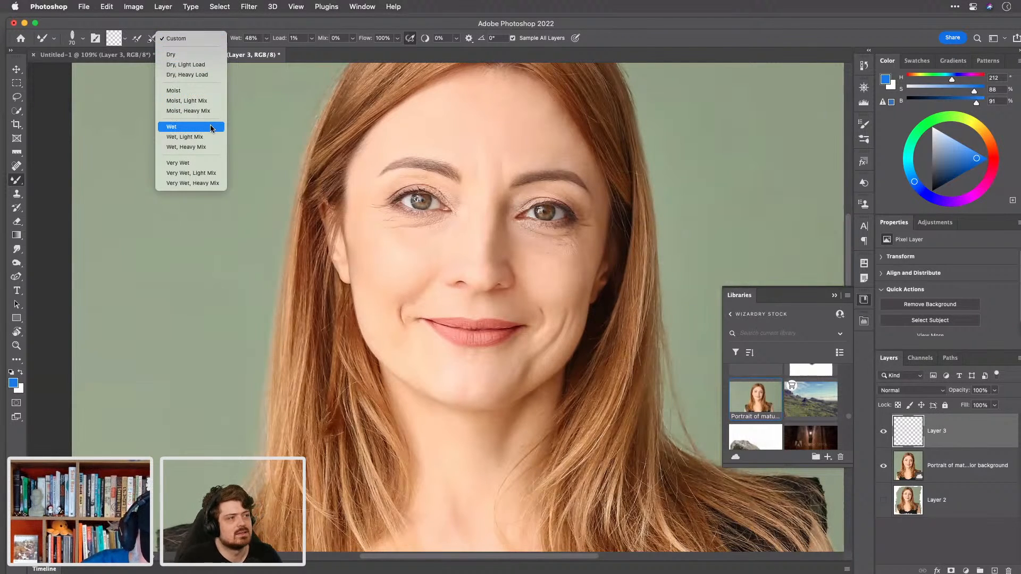
pyautogui.click(208, 91)
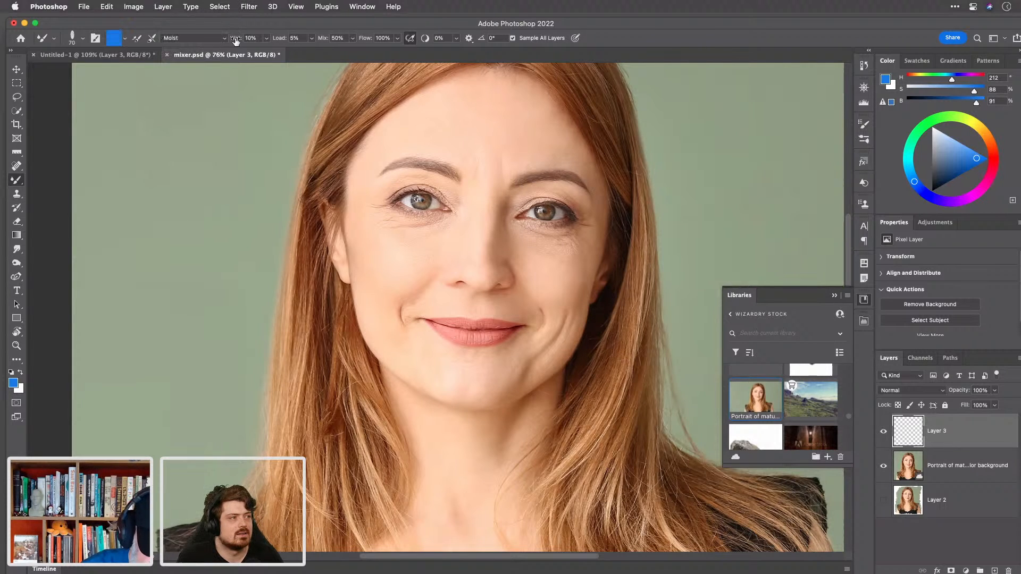
pyautogui.moveTo(406, 269); pyautogui.dragTo(408, 264)
pyautogui.press('super+z')
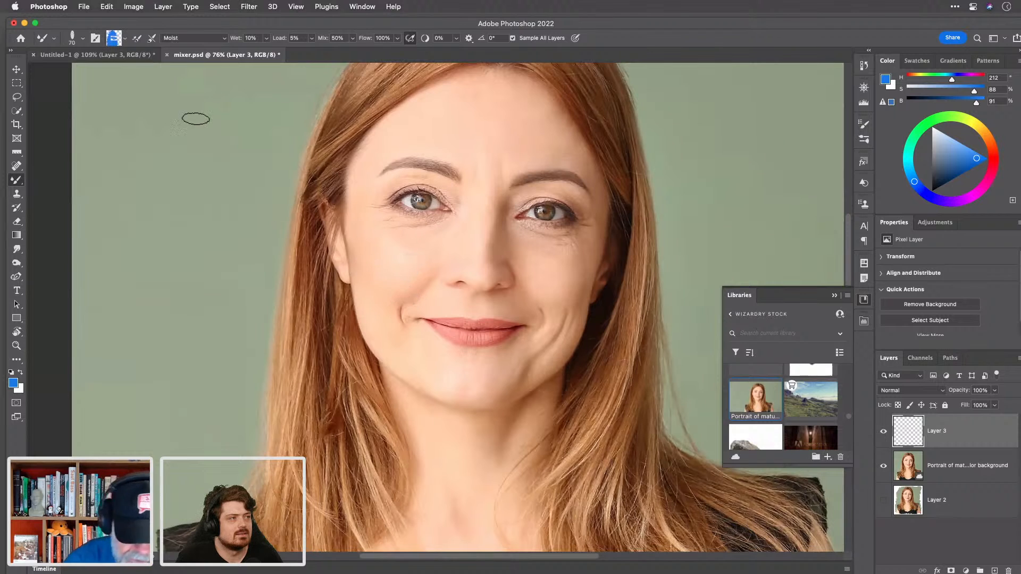
# Step: Set the brush to be cleaned after every stroke and test the blending across one eye, undoing the smear
pyautogui.click(151, 39)
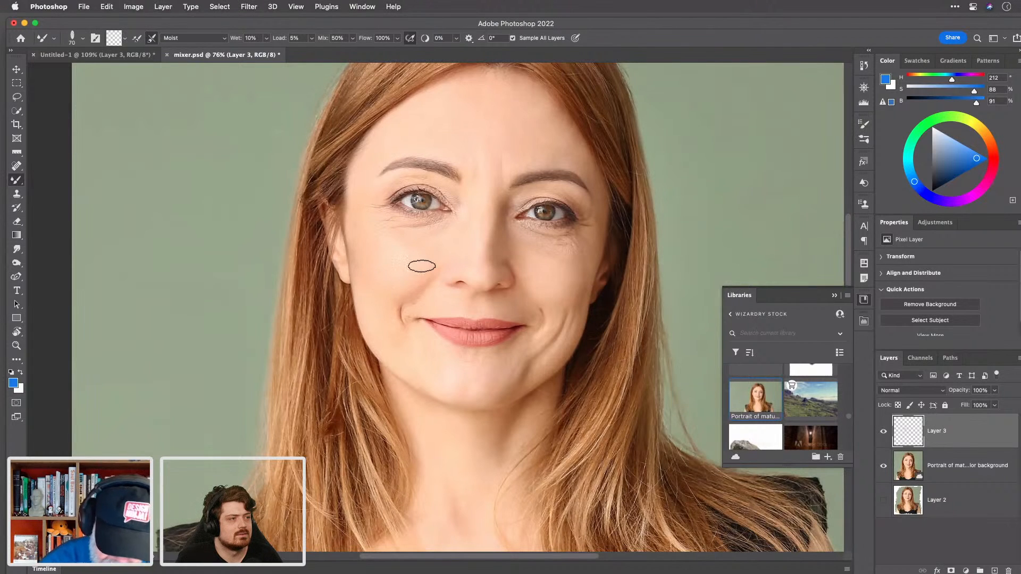
pyautogui.moveTo(423, 206); pyautogui.dragTo(442, 210)
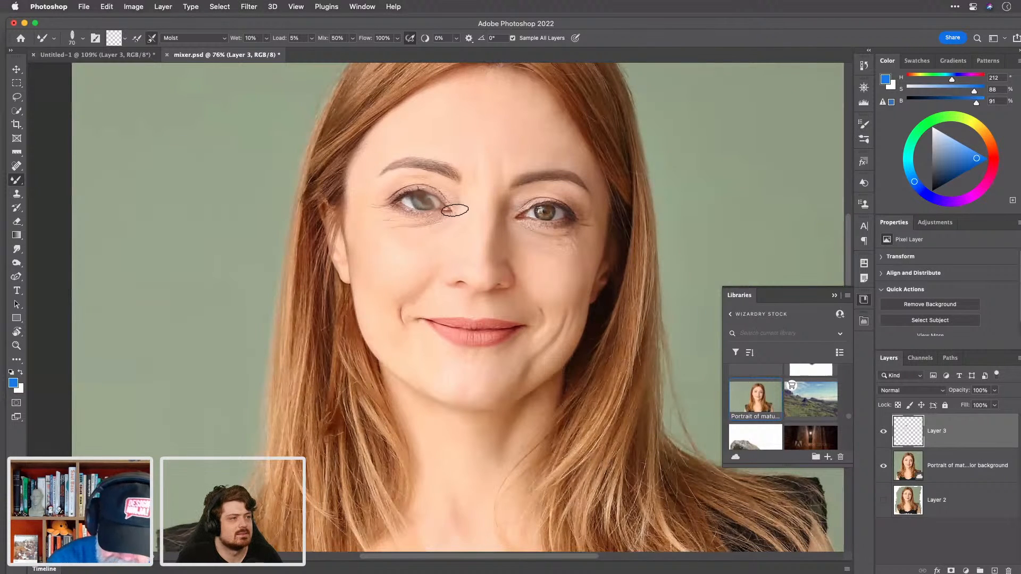
pyautogui.press('super+z')
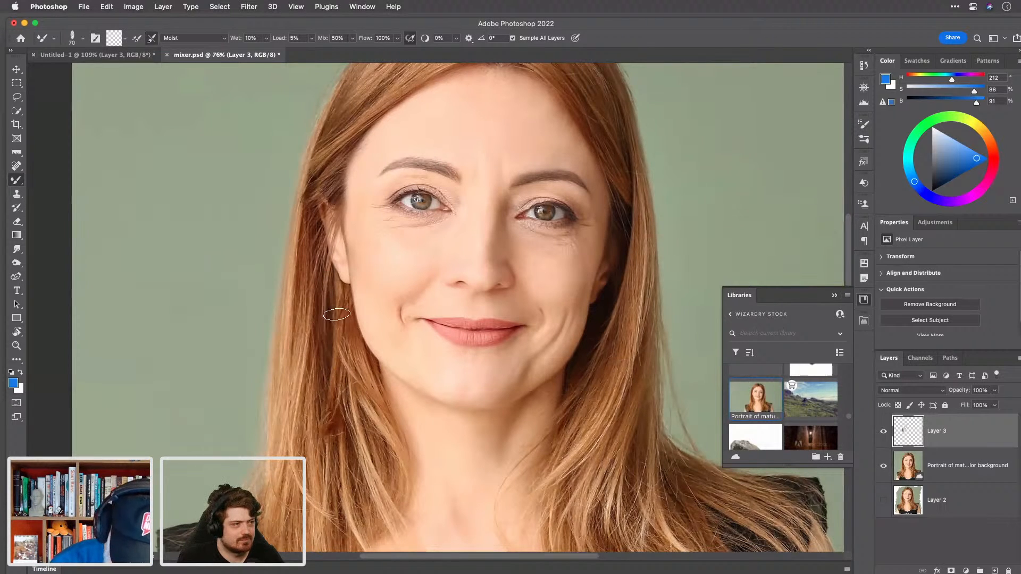
# Step: Switch to the Dry preset and paint over the eyes, nose, lips and hair, temporarily hiding the portrait layer to check the strokes
pyautogui.click(224, 43)
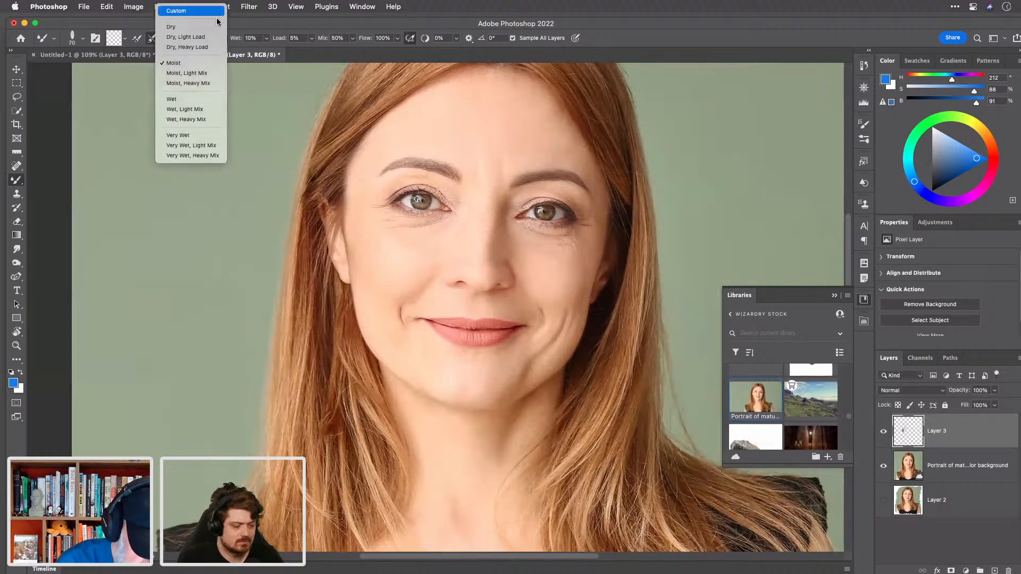
pyautogui.click(214, 26)
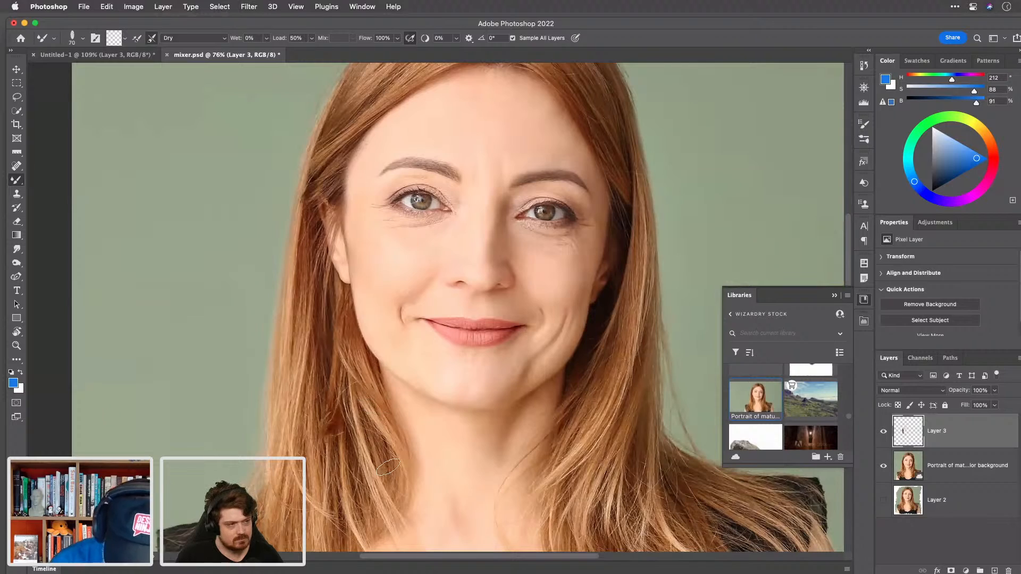
pyautogui.click(883, 466)
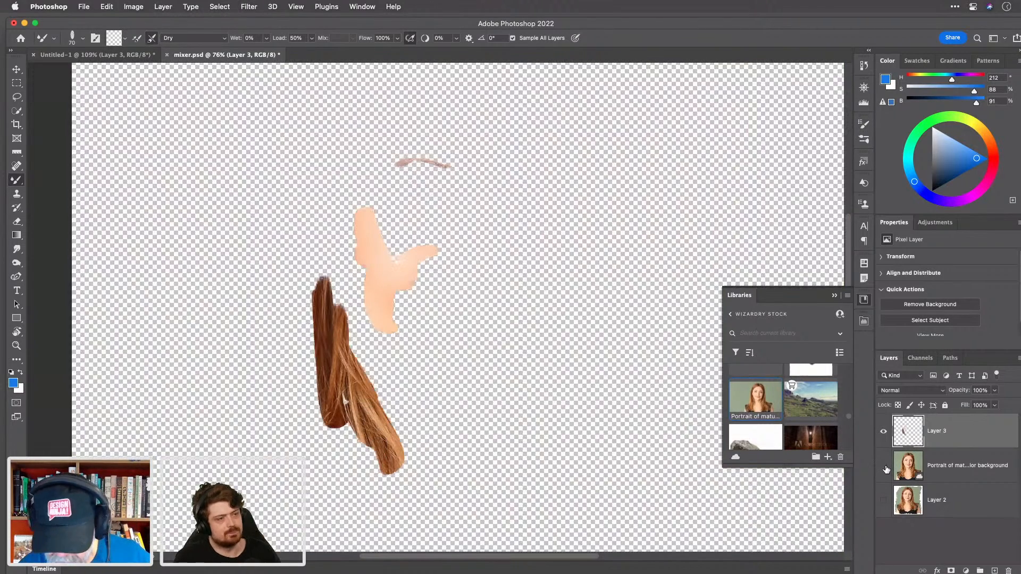
pyautogui.click(883, 466)
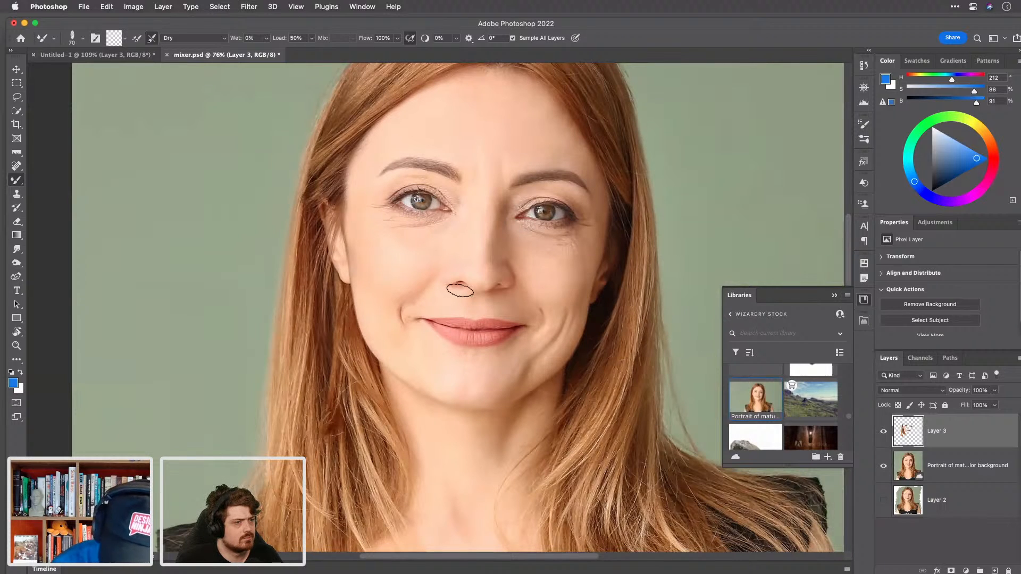
pyautogui.click(884, 468)
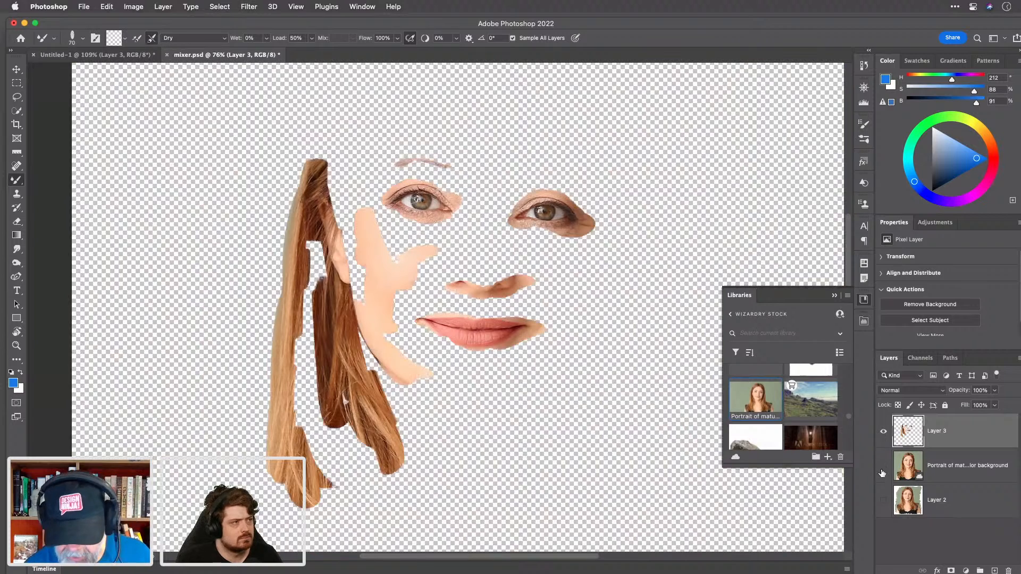
pyautogui.click(883, 472)
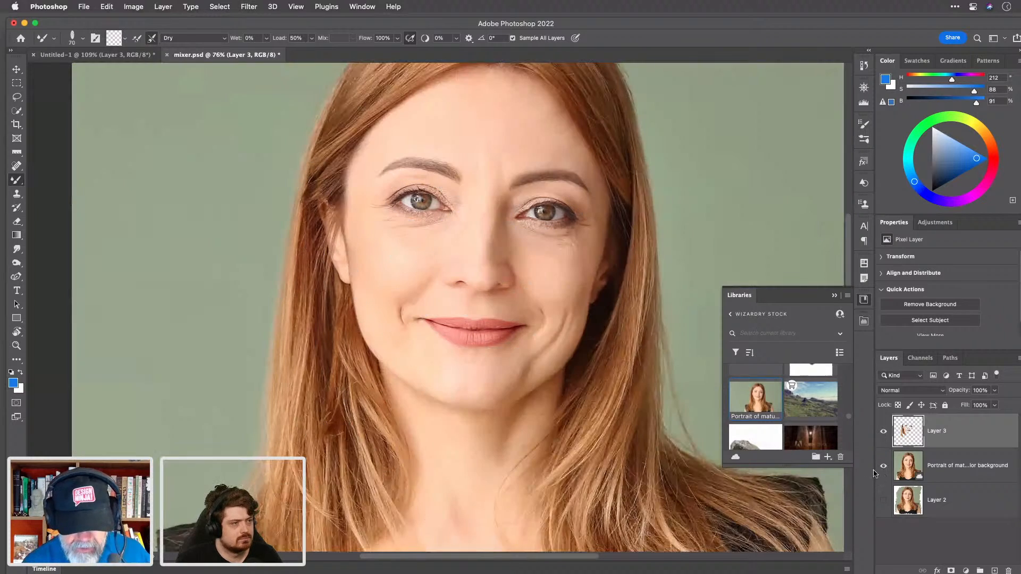
# Step: Switch to the Moist preset, paint along the hair from the crown down to the shoulders, and collapse the stock image library
pyautogui.click(225, 41)
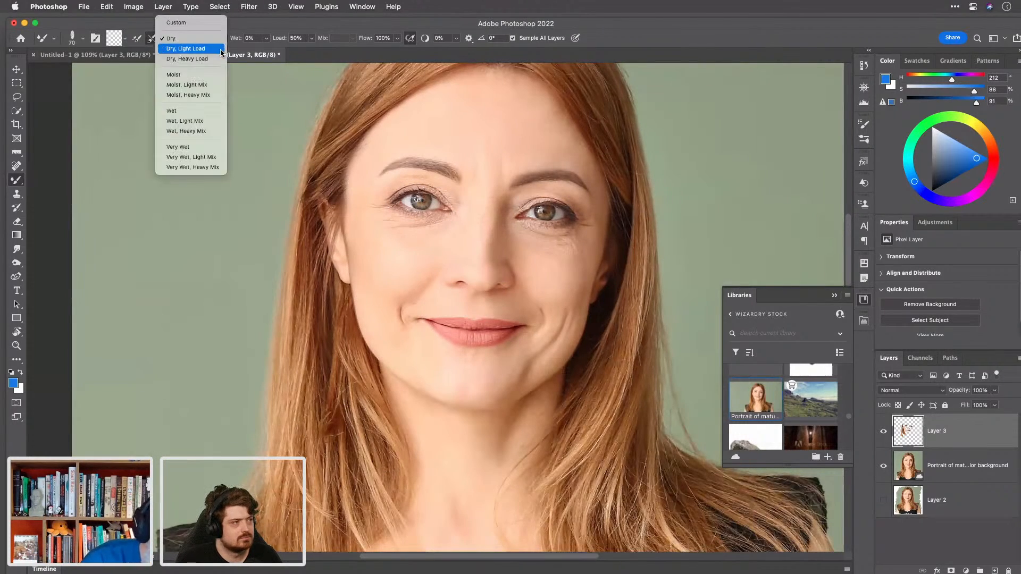
pyautogui.click(213, 73)
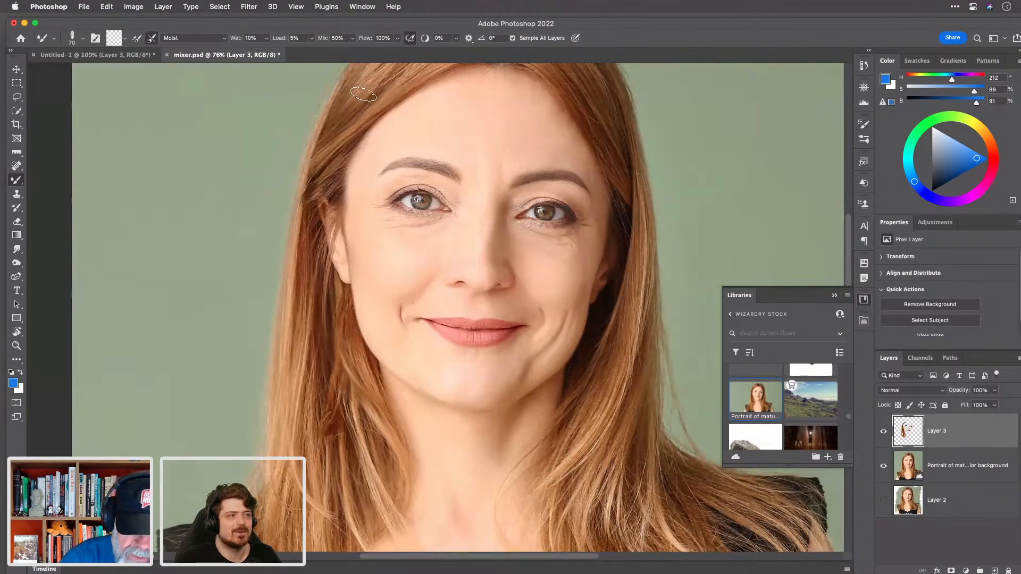
pyautogui.moveTo(491, 255); pyautogui.dragTo(462, 392)
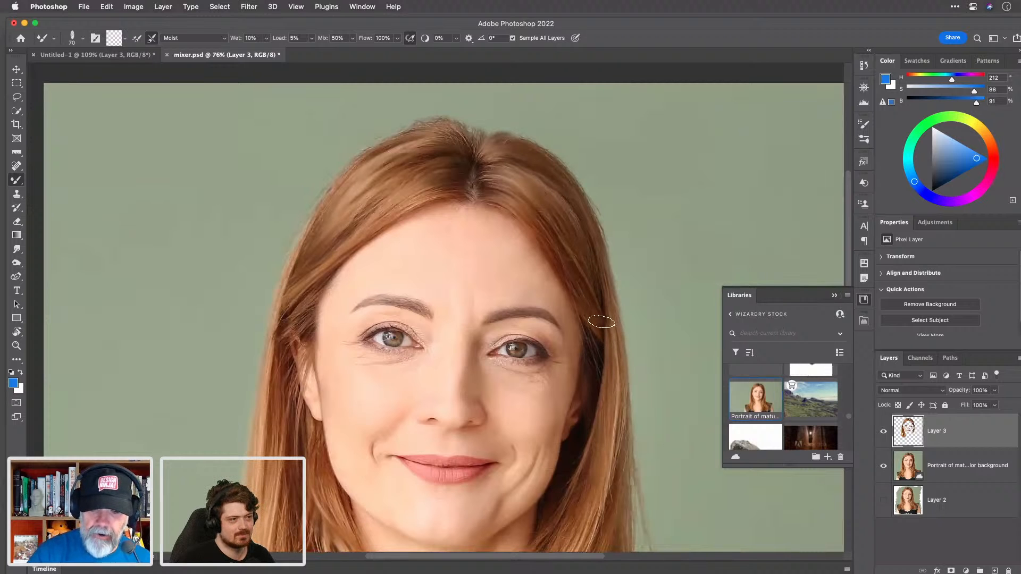
pyautogui.scroll(-5, 630, 452)
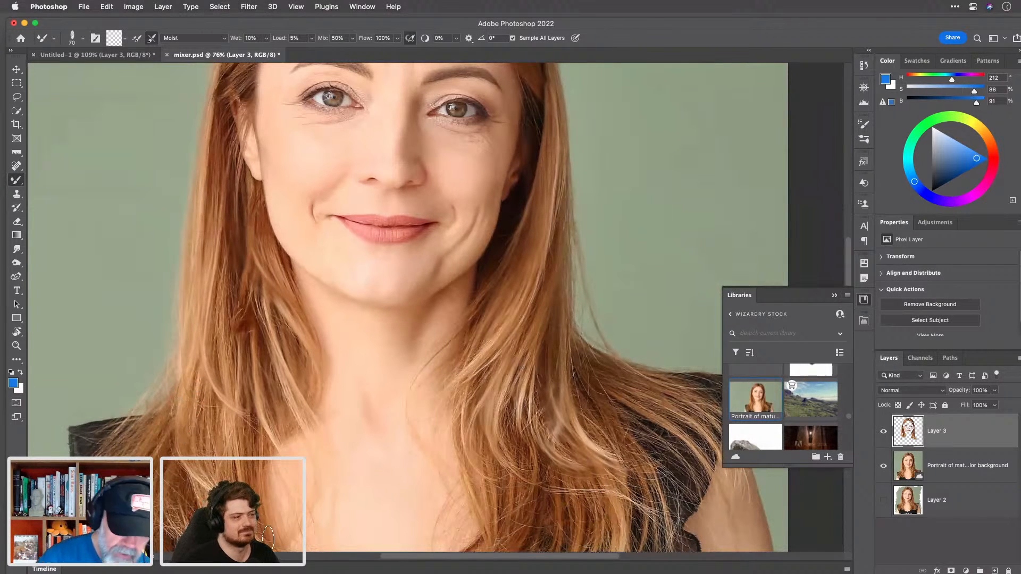
pyautogui.press('super+0')
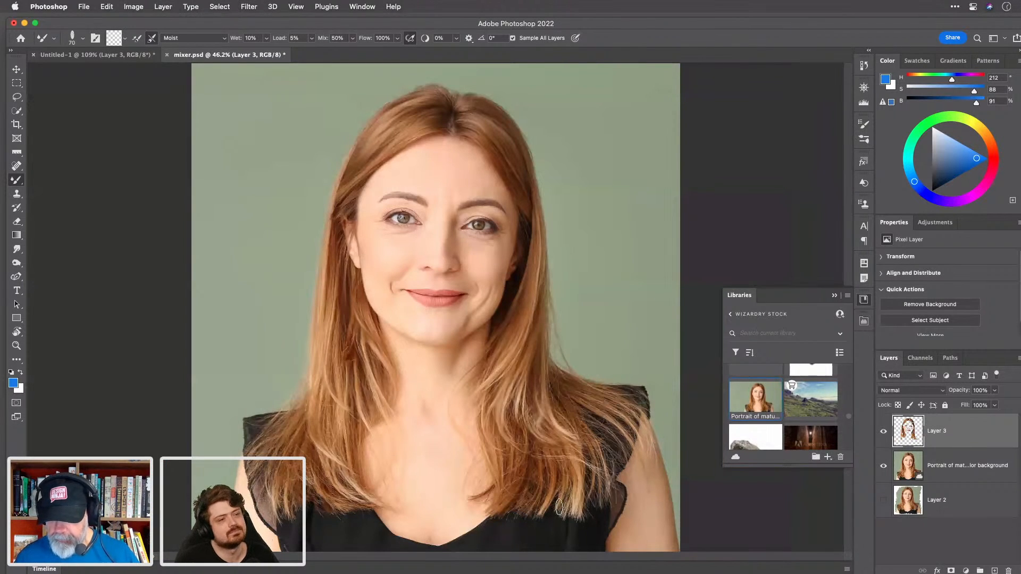
pyautogui.click(864, 300)
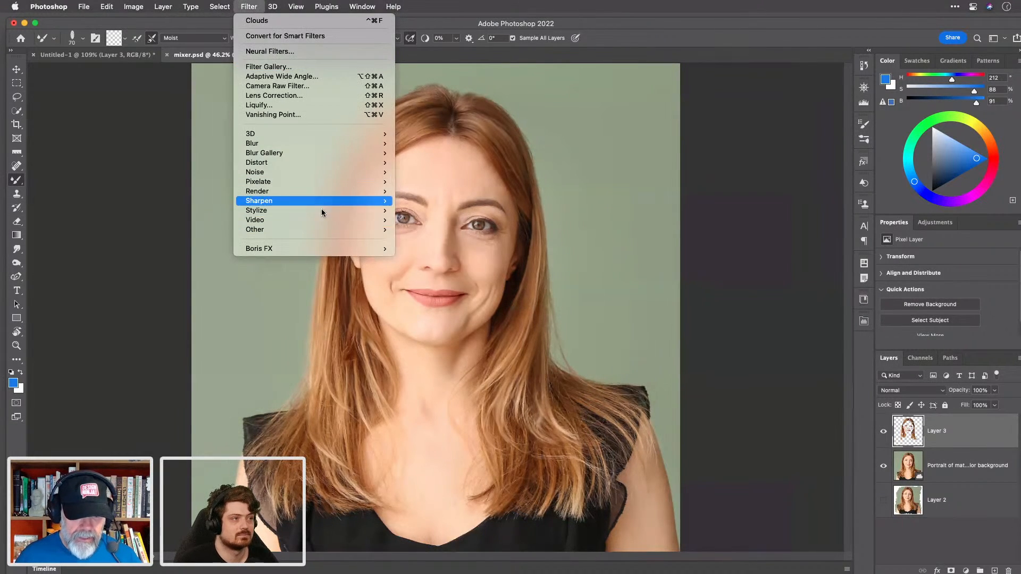
pyautogui.moveTo(323, 209)
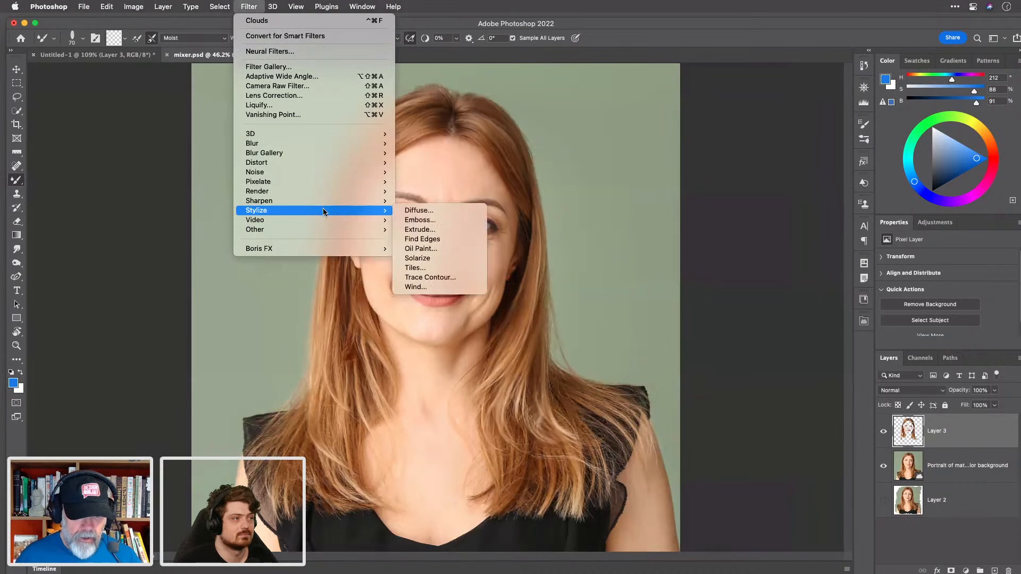
pyautogui.click(452, 248)
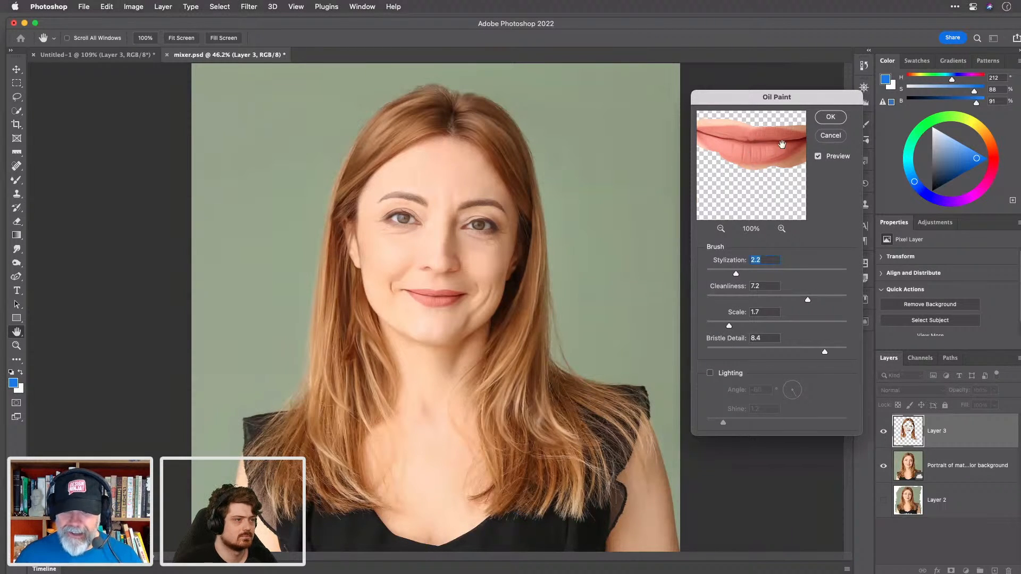
pyautogui.click(829, 132)
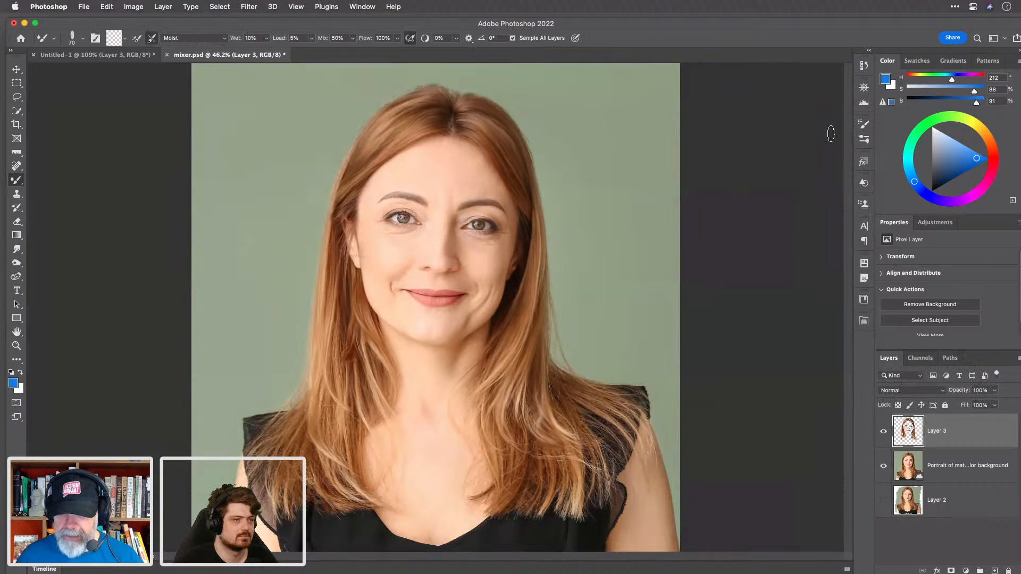
# Step: Duplicate the stock portrait layer and rasterize the copy
pyautogui.click(960, 466)
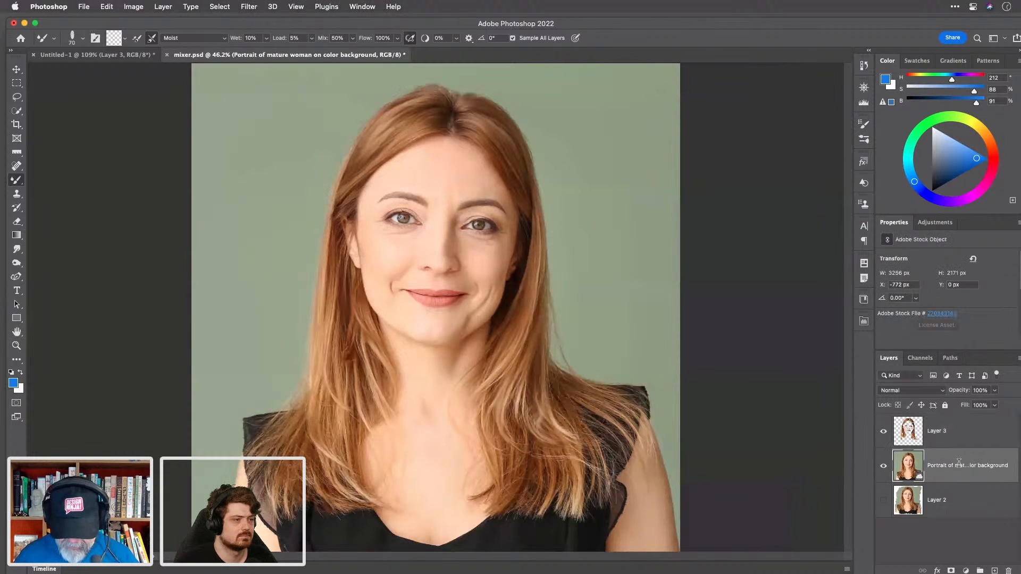
pyautogui.press('super+j')
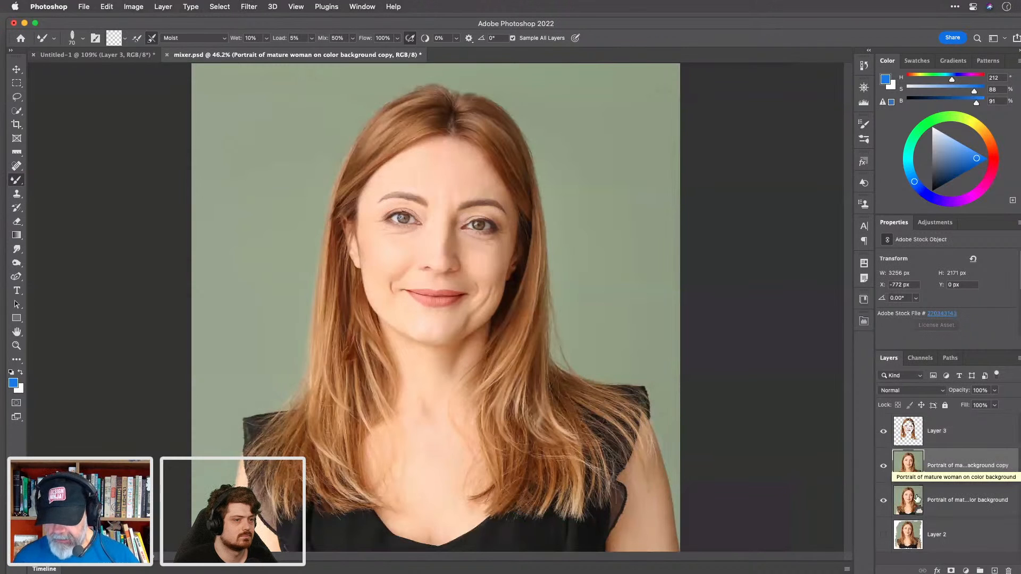
pyautogui.rightClick(982, 471)
pyautogui.scroll(-5, 926, 526)
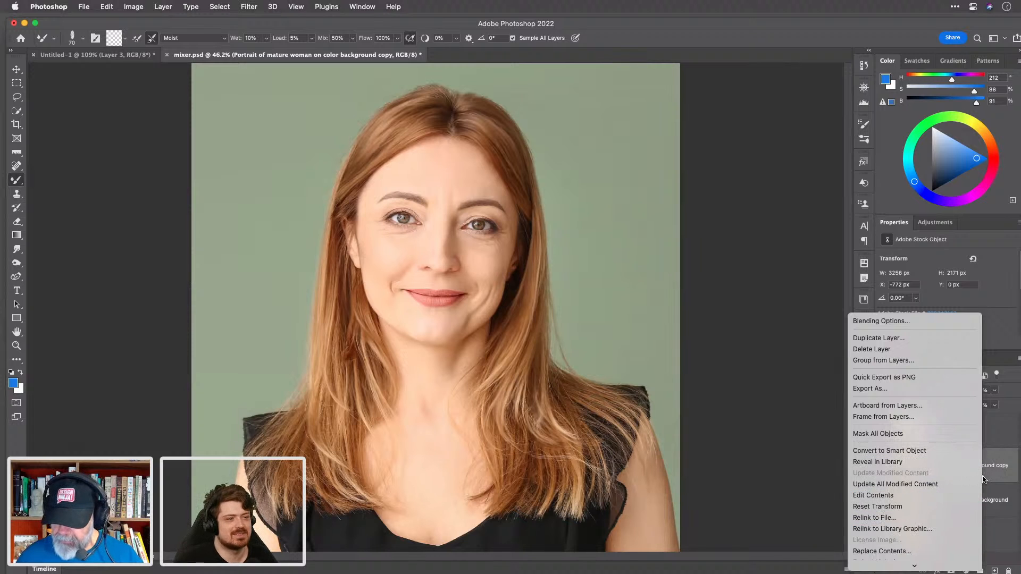
pyautogui.scroll(-5, 904, 518)
pyautogui.click(893, 490)
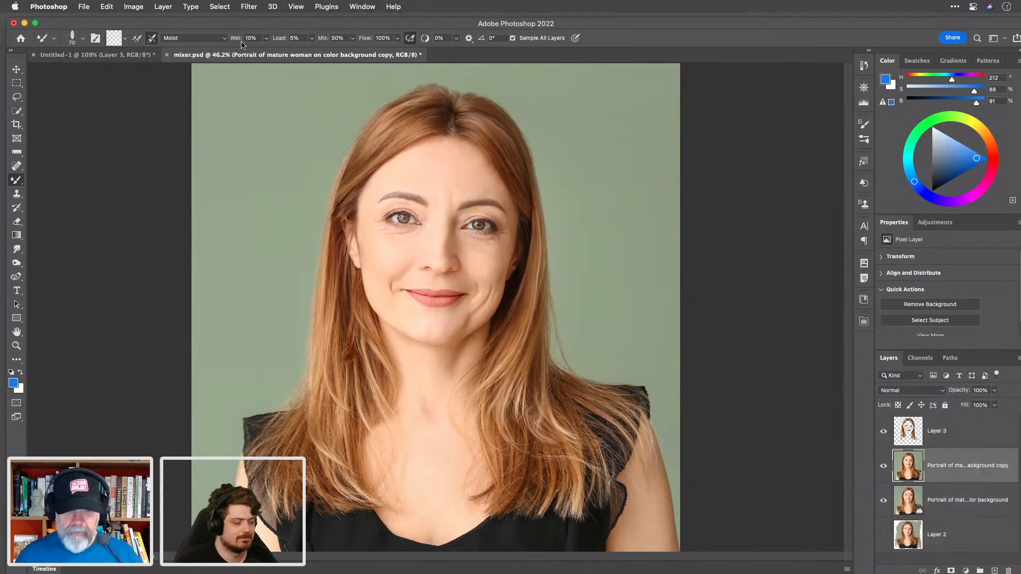
# Step: Open the Oil Paint filter for the rasterized copy and compare the effect with Lighting on and off, leaving it off
pyautogui.click(250, 6)
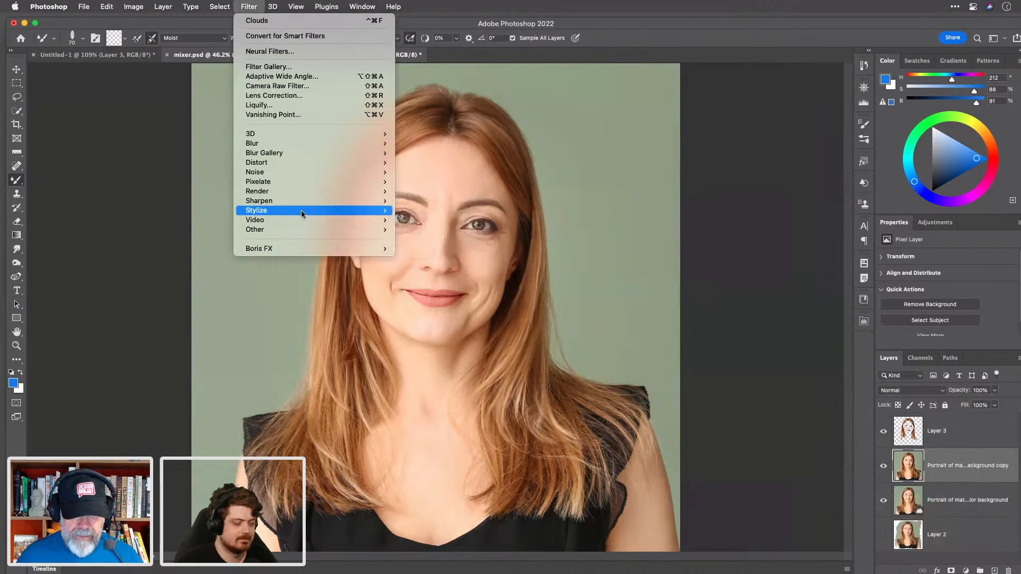
pyautogui.moveTo(375, 212)
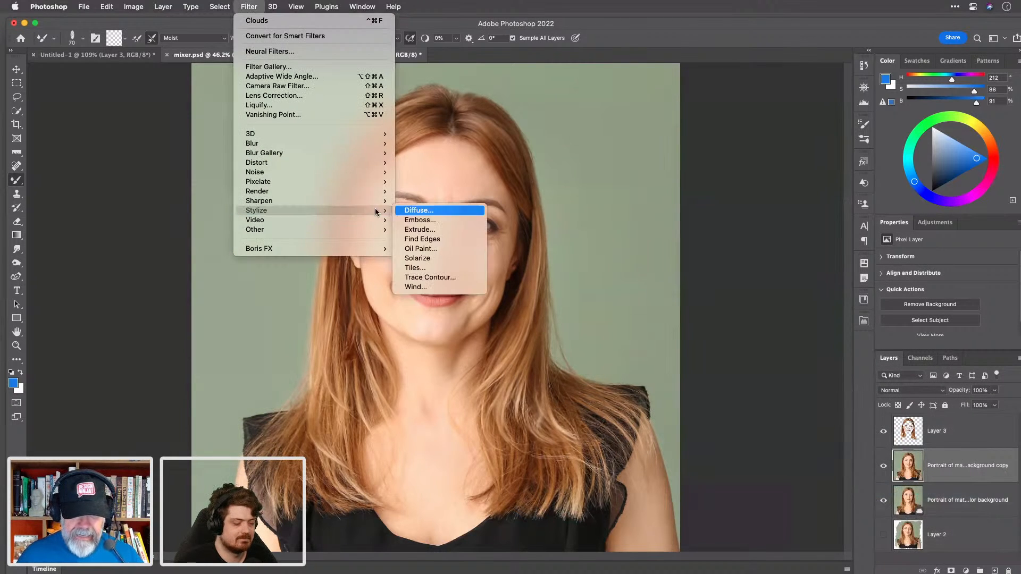
pyautogui.click(427, 248)
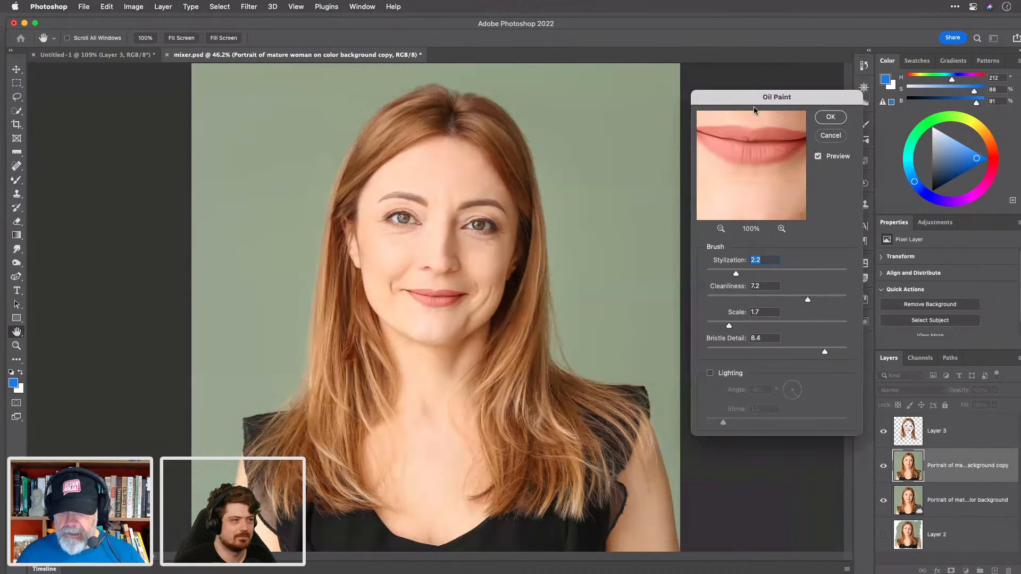
pyautogui.moveTo(727, 94); pyautogui.dragTo(653, 92)
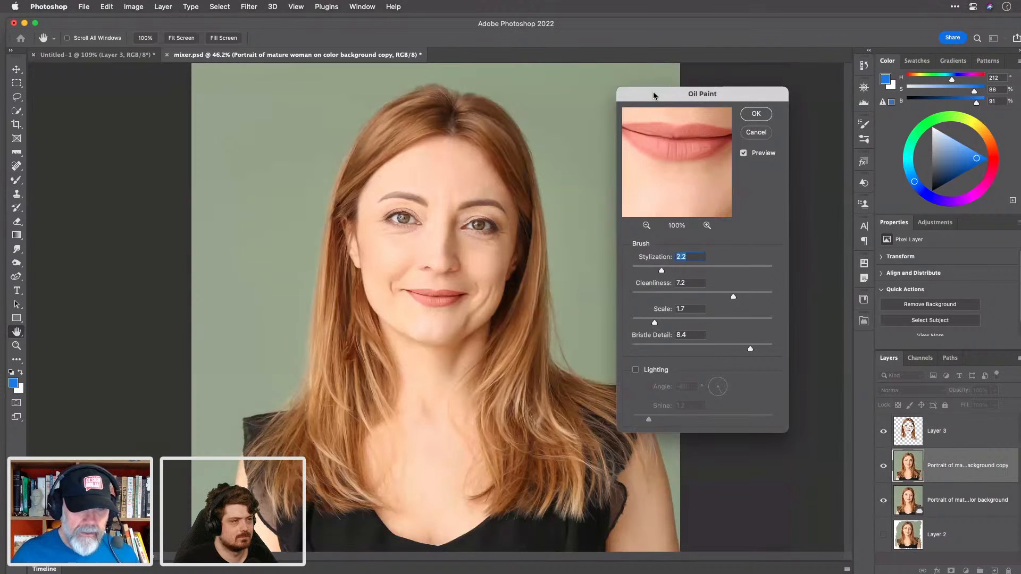
pyautogui.click(636, 370)
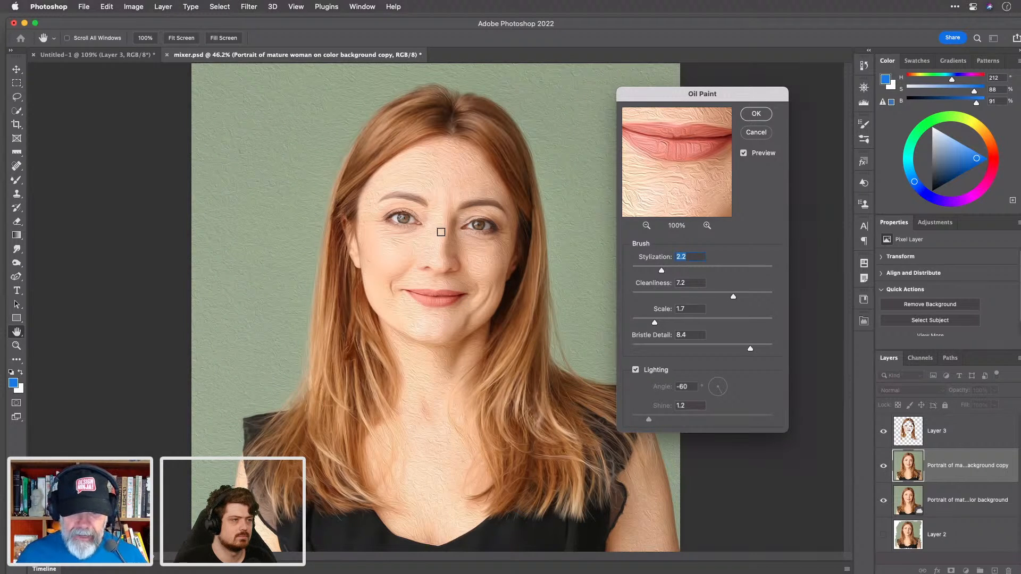
pyautogui.click(634, 371)
# Step: Preview one eye while trying Oil Paint Stylization at 6.0, 2.5 and 1.3 and Bristle Detail at 0.0
pyautogui.moveTo(654, 259); pyautogui.dragTo(694, 256)
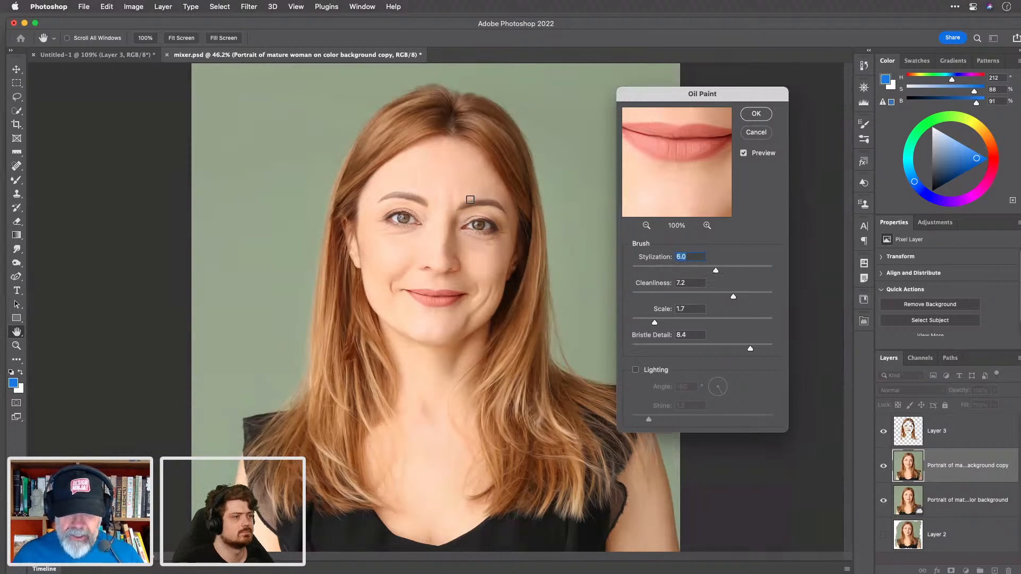
pyautogui.click(484, 225)
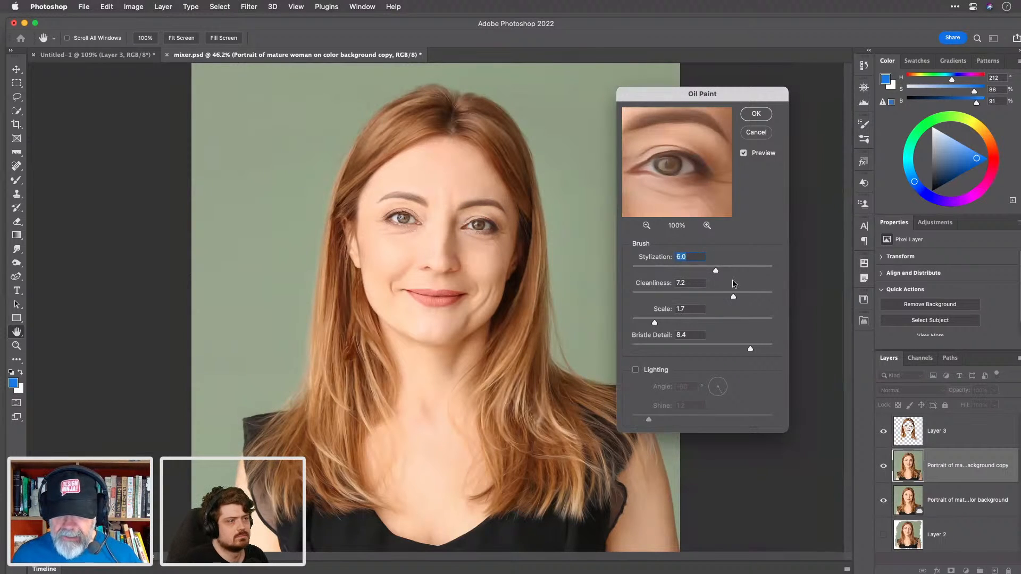
pyautogui.moveTo(747, 273); pyautogui.dragTo(667, 273)
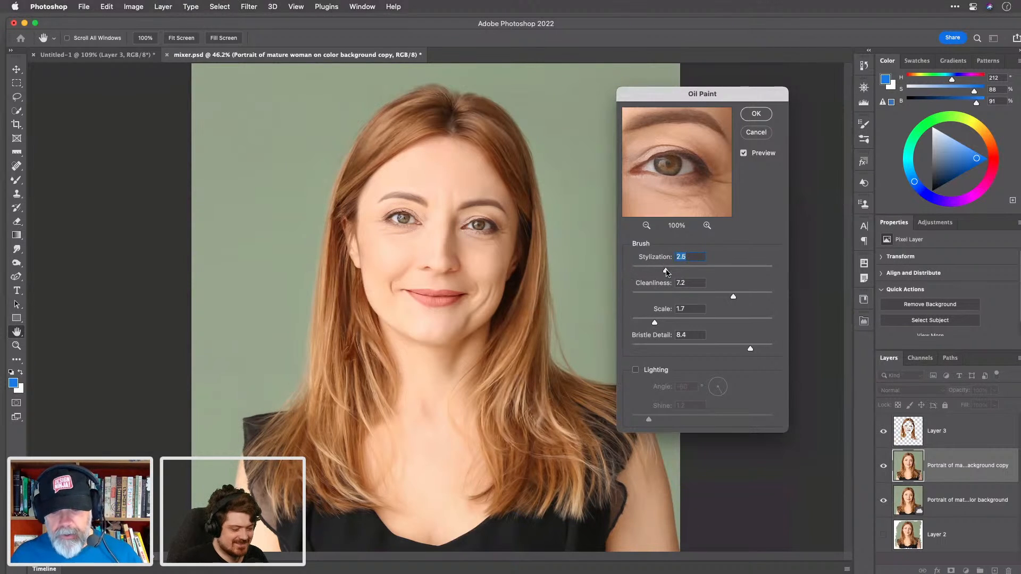
pyautogui.moveTo(750, 348); pyautogui.dragTo(612, 351)
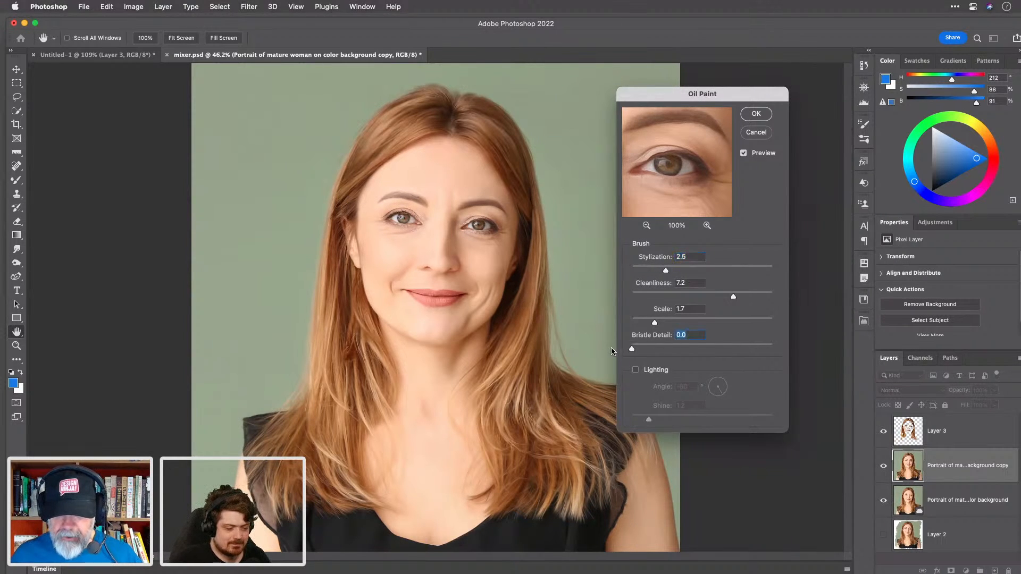
pyautogui.moveTo(665, 272)
pyautogui.mouseDown()
pyautogui.moveTo(791, 270)
pyautogui.moveTo(649, 272)
pyautogui.mouseUp()
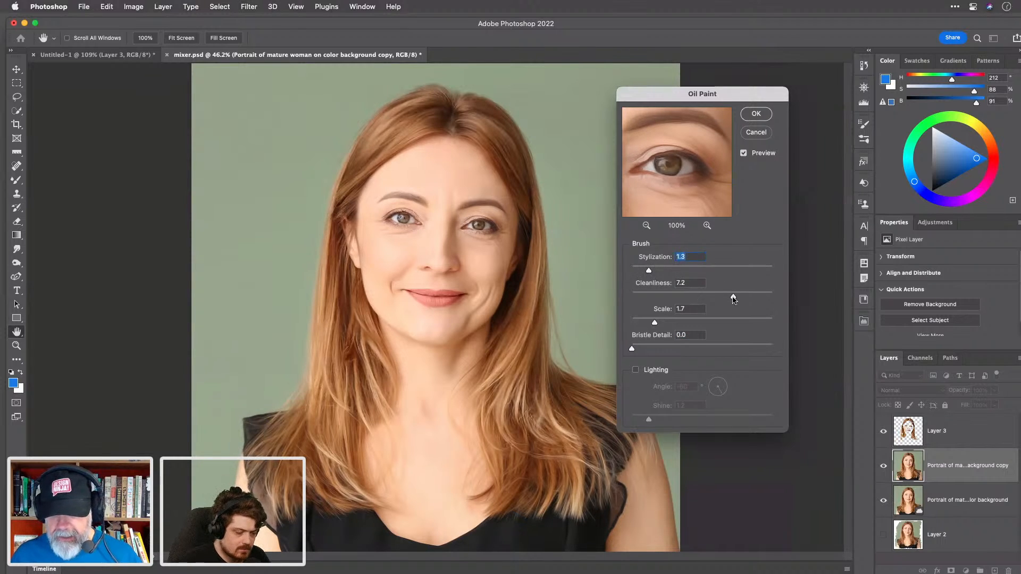
# Step: Set the Oil Paint Cleanliness to 3.4 and Scale to 8.1
pyautogui.moveTo(735, 299); pyautogui.dragTo(689, 301)
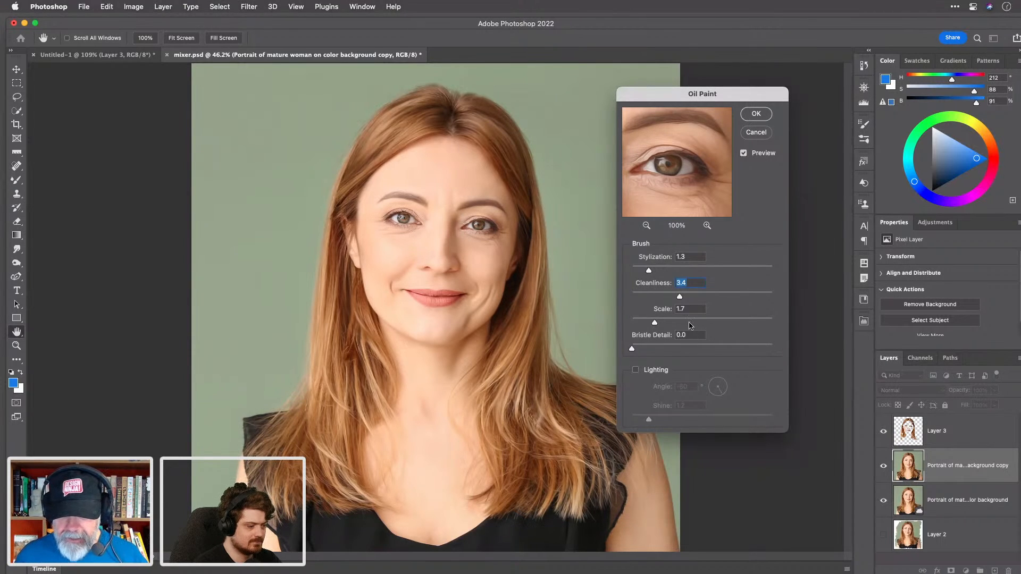
pyautogui.click(662, 312)
pyautogui.moveTo(661, 313); pyautogui.dragTo(699, 325)
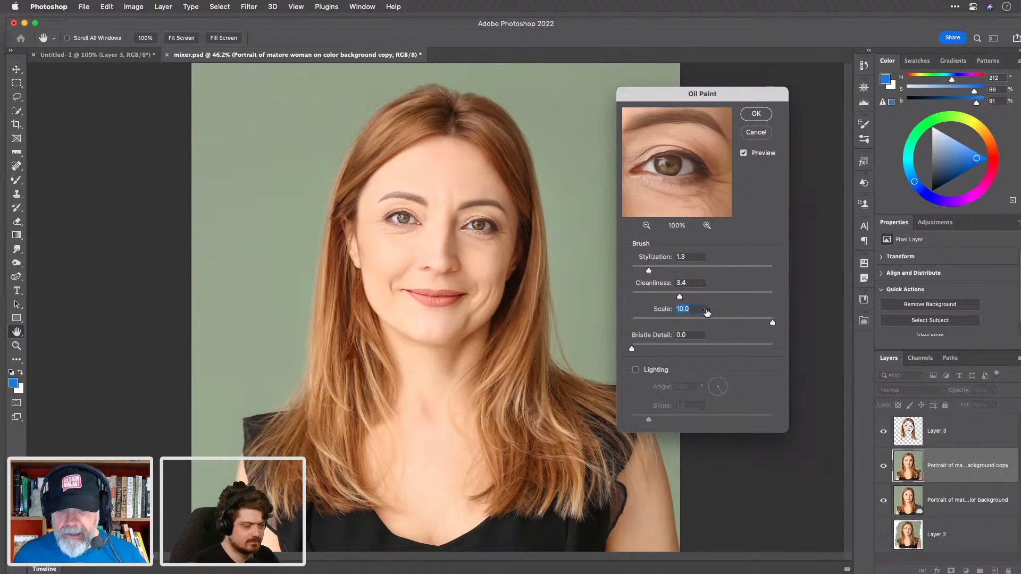
pyautogui.moveTo(773, 323)
pyautogui.mouseDown()
pyautogui.moveTo(670, 324)
pyautogui.moveTo(746, 326)
pyautogui.mouseUp()
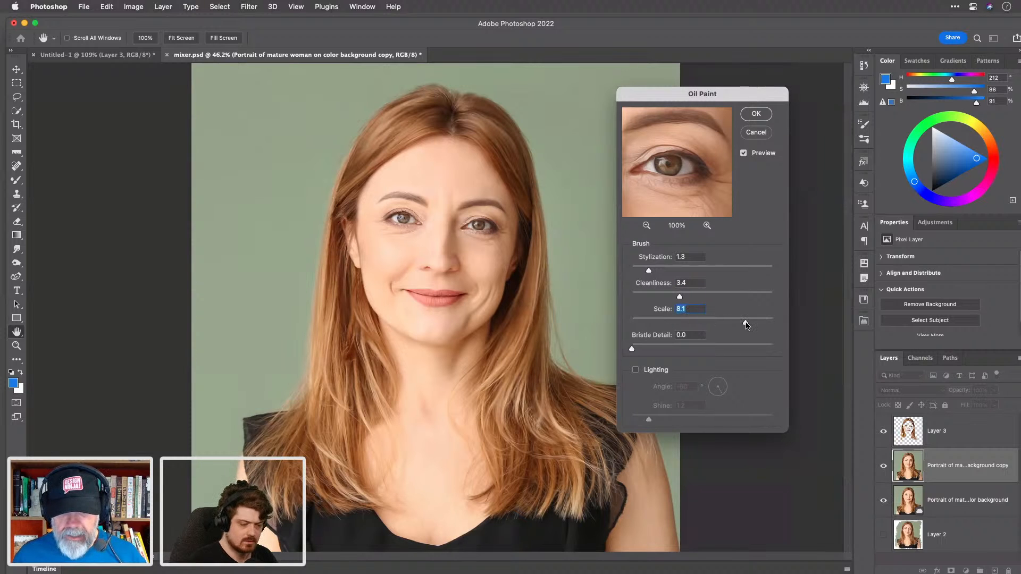
# Step: Set the Oil Paint Stylization to 5.1 and Bristle Detail to 4.4, and apply the filter
pyautogui.moveTo(650, 271); pyautogui.dragTo(685, 271)
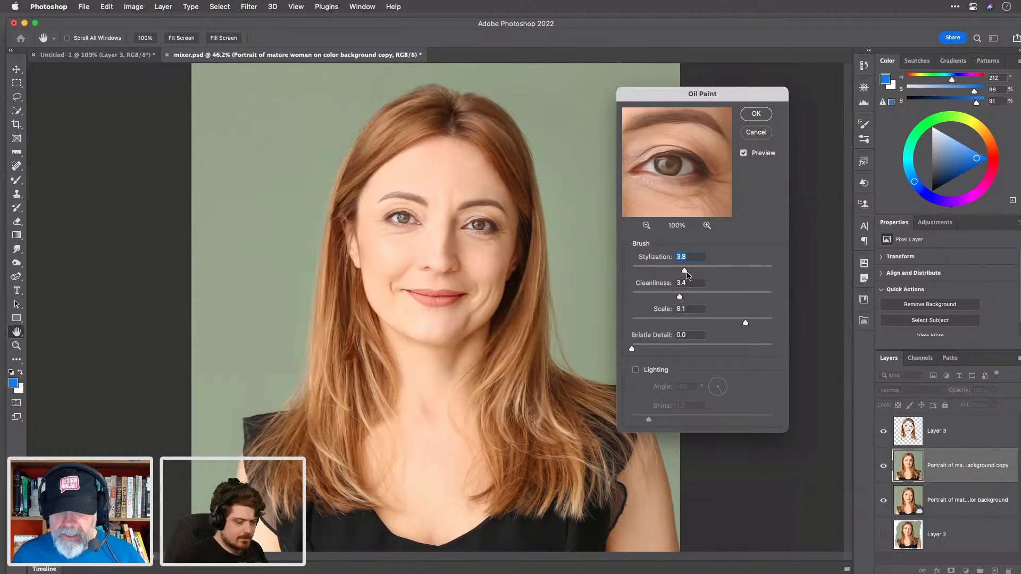
pyautogui.moveTo(685, 271); pyautogui.dragTo(704, 272)
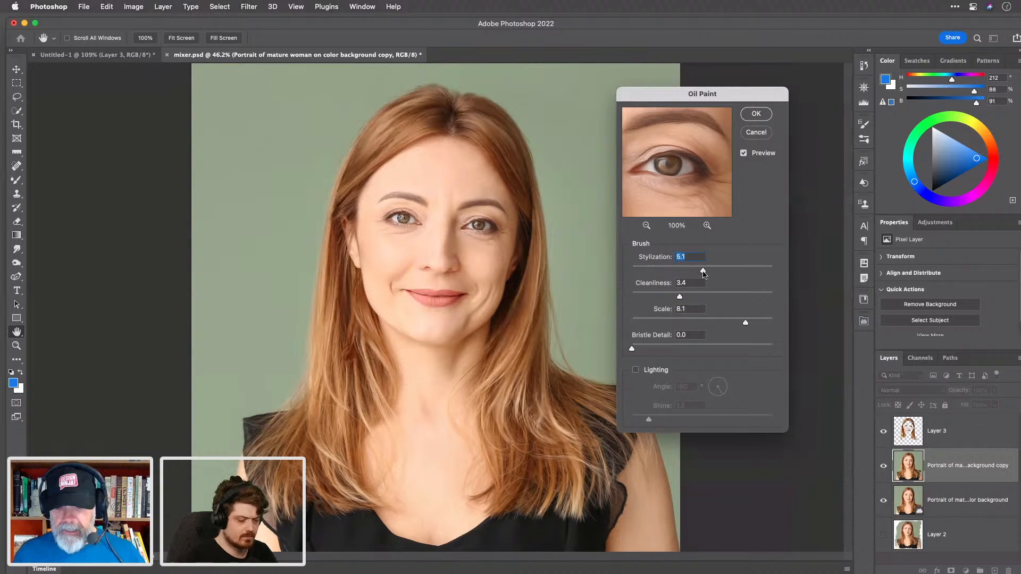
pyautogui.moveTo(641, 350); pyautogui.dragTo(693, 349)
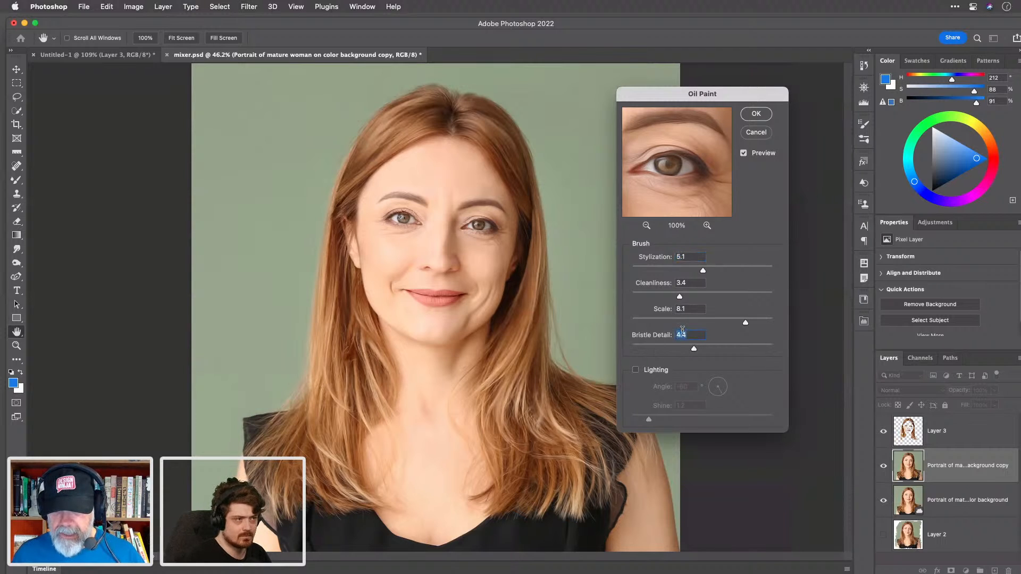
pyautogui.click(754, 114)
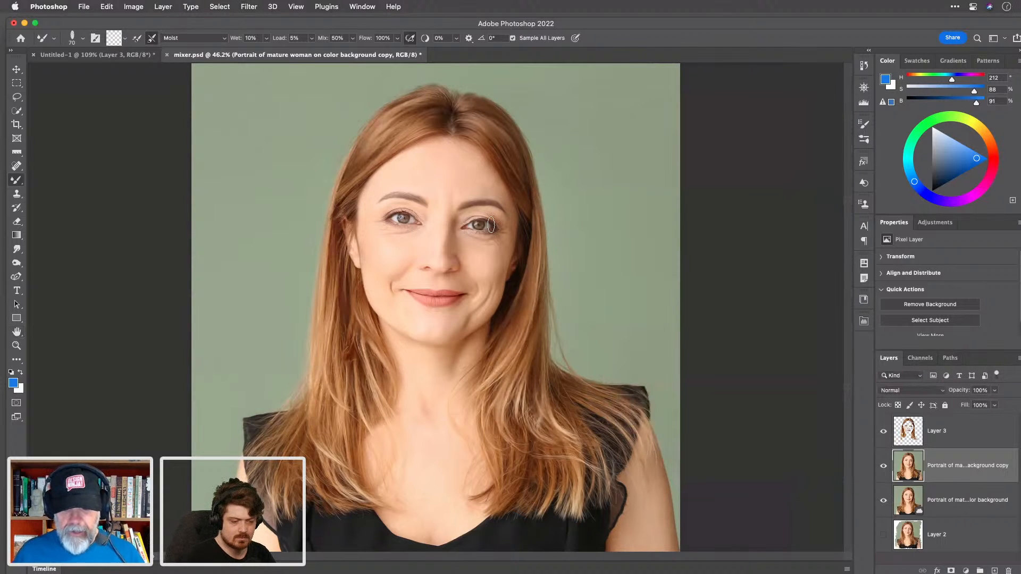
# Step: Hide the painted Layer 3 and inspect the oil-painted face on the copy underneath
pyautogui.scroll(3, 492, 229)
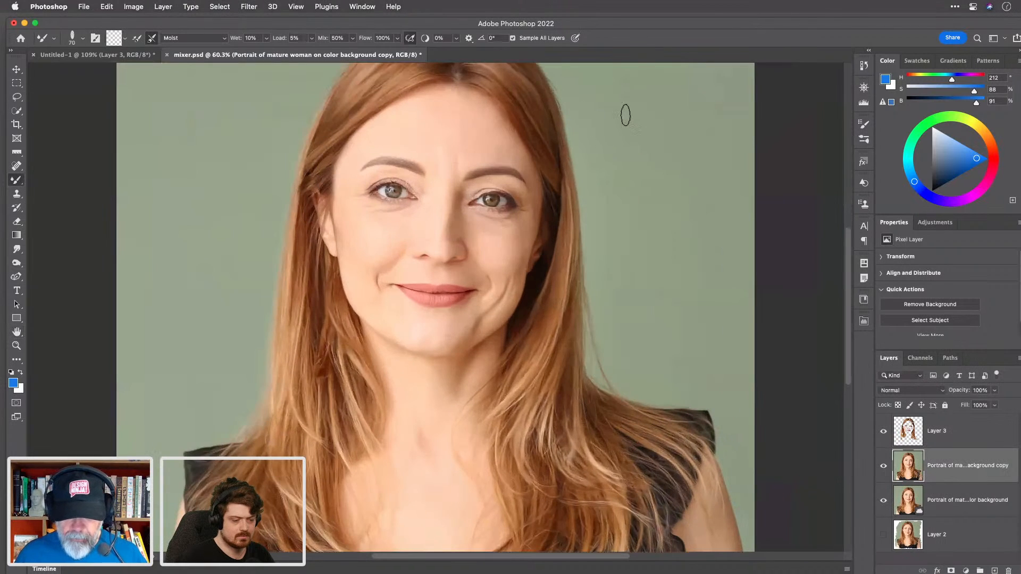
pyautogui.rightClick(883, 431)
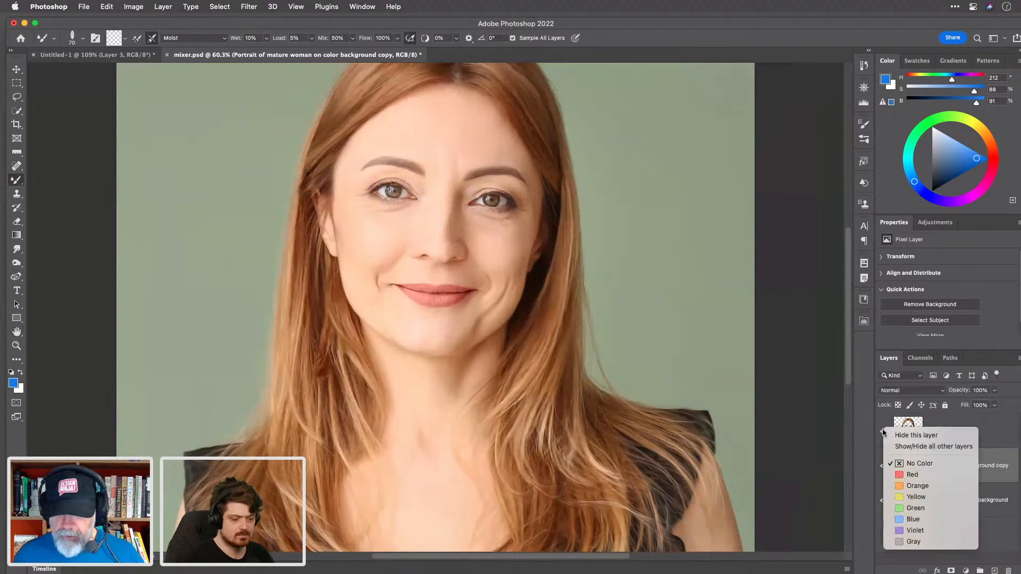
pyautogui.click(985, 419)
pyautogui.click(983, 419)
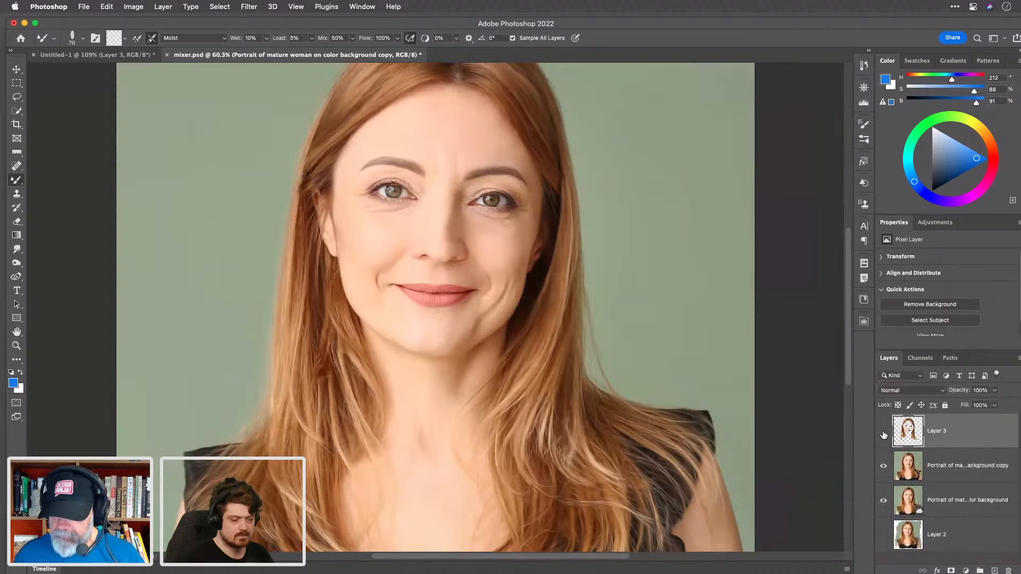
pyautogui.click(884, 432)
pyautogui.scroll(5, 446, 172)
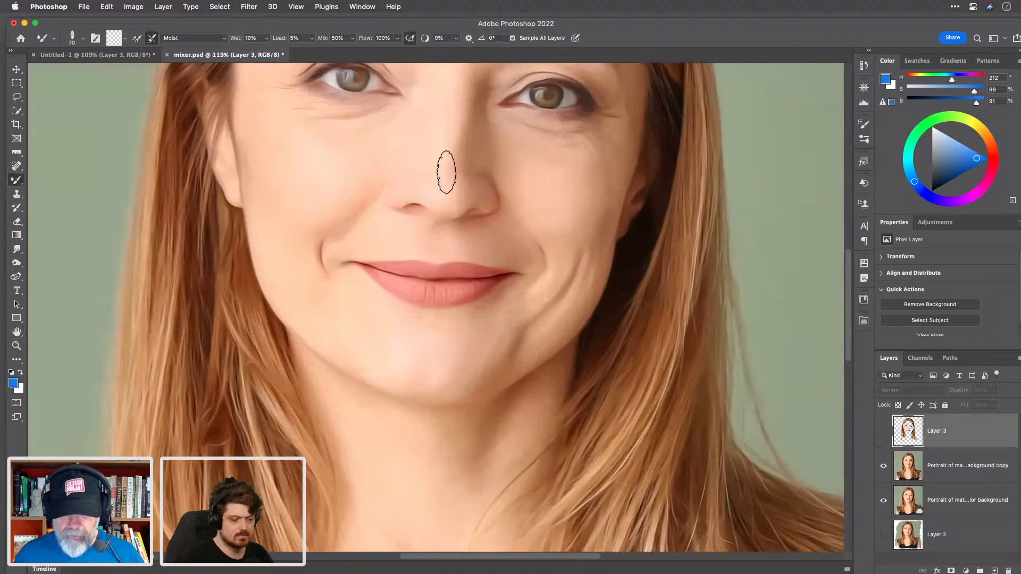
pyautogui.scroll(3, 402, 182)
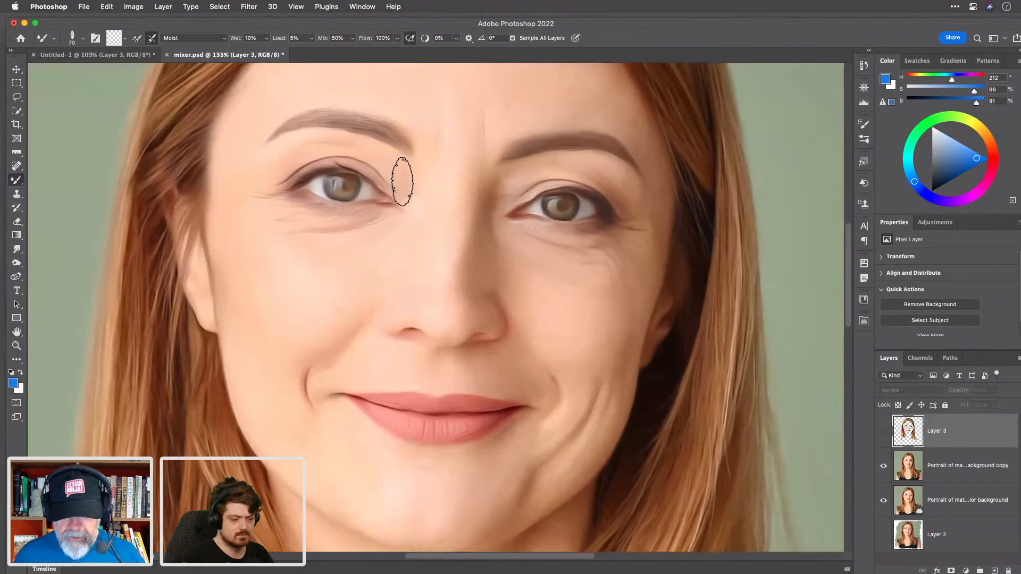
pyautogui.scroll(2, 402, 182)
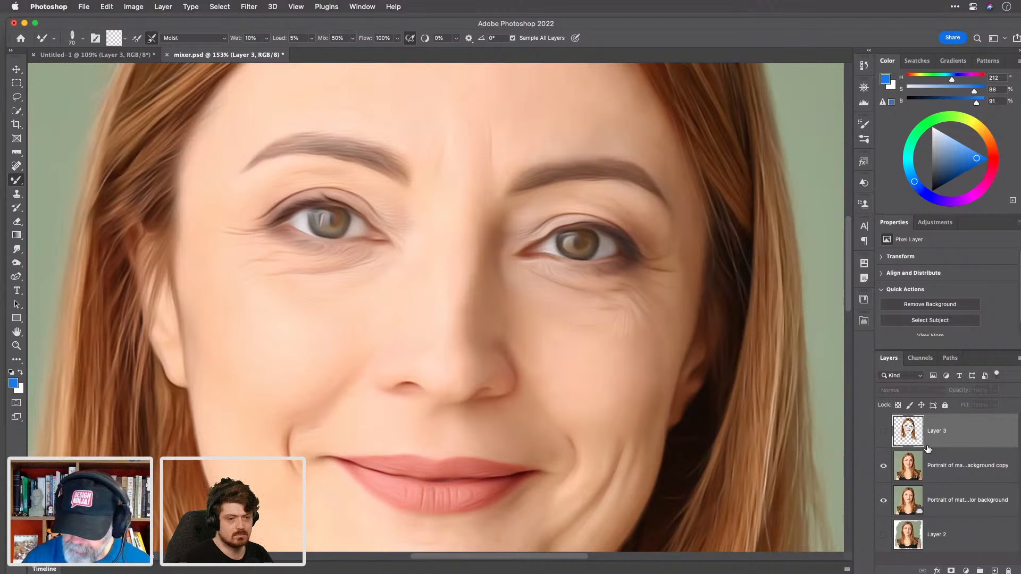
# Step: Make the oil-painted copy the active layer and blend parts of the face with the Mixer Brush reduced to size 45
pyautogui.click(950, 467)
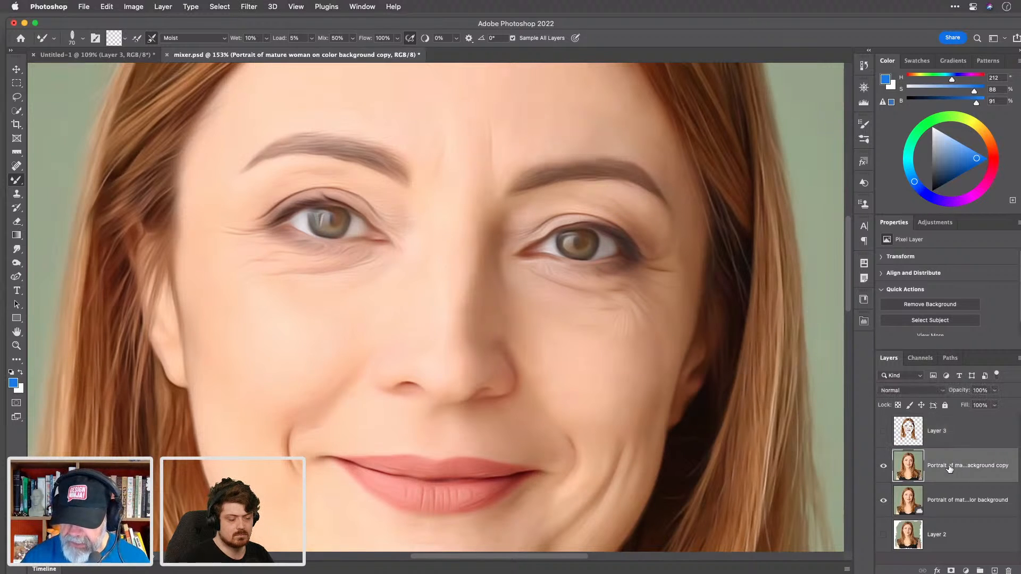
pyautogui.press('[')
pyautogui.press('[')
pyautogui.press('[')
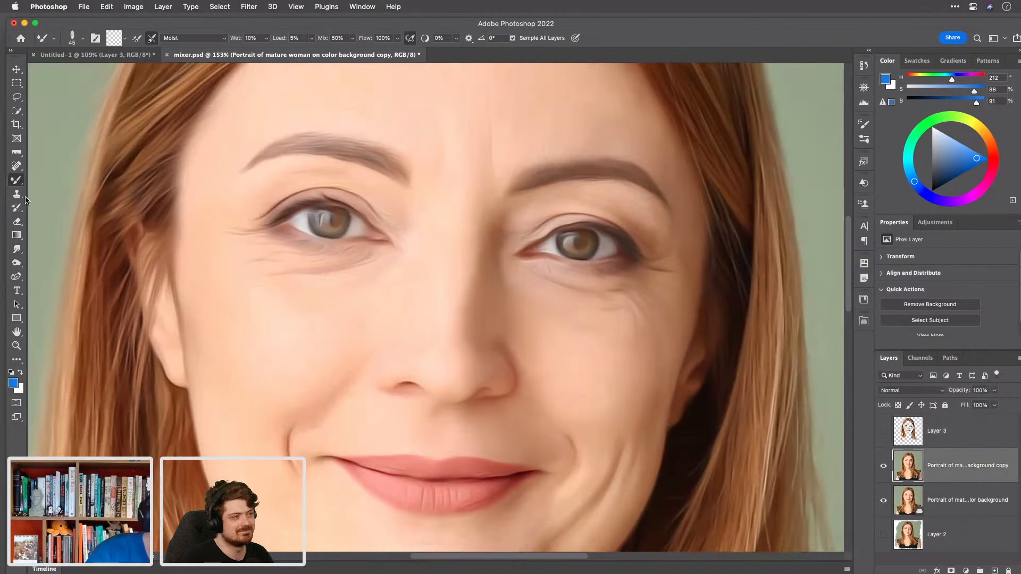
# Step: Switch to the History Brush, reduce its size to 50, and try positioning it around the eye
pyautogui.press('y')
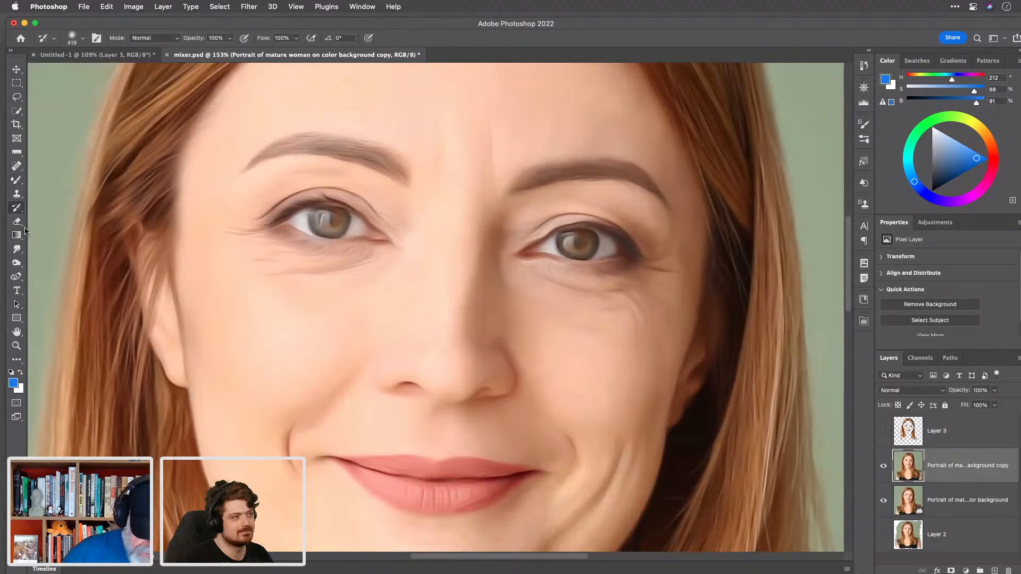
pyautogui.click(21, 211)
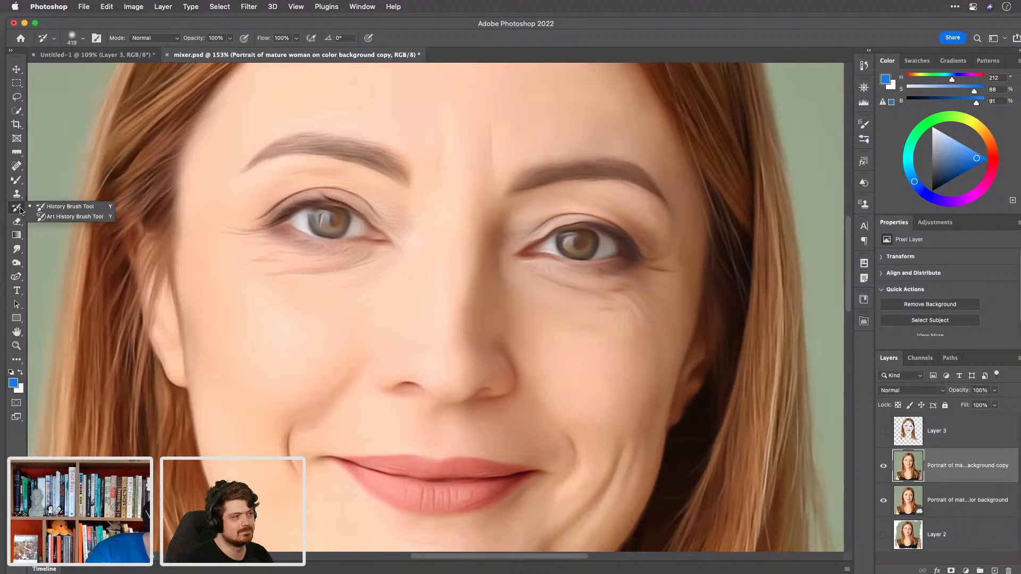
pyautogui.click(76, 207)
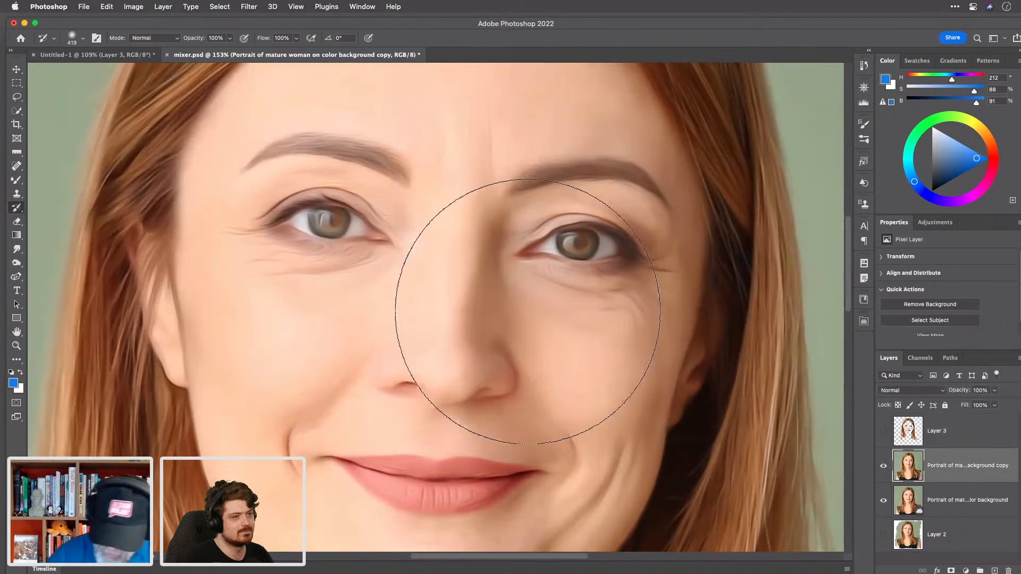
pyautogui.press('[')
pyautogui.press('[')
pyautogui.press('[')
pyautogui.press('[')
pyautogui.press('[')
pyautogui.press('[')
pyautogui.press('[')
pyautogui.press('[')
pyautogui.press('[')
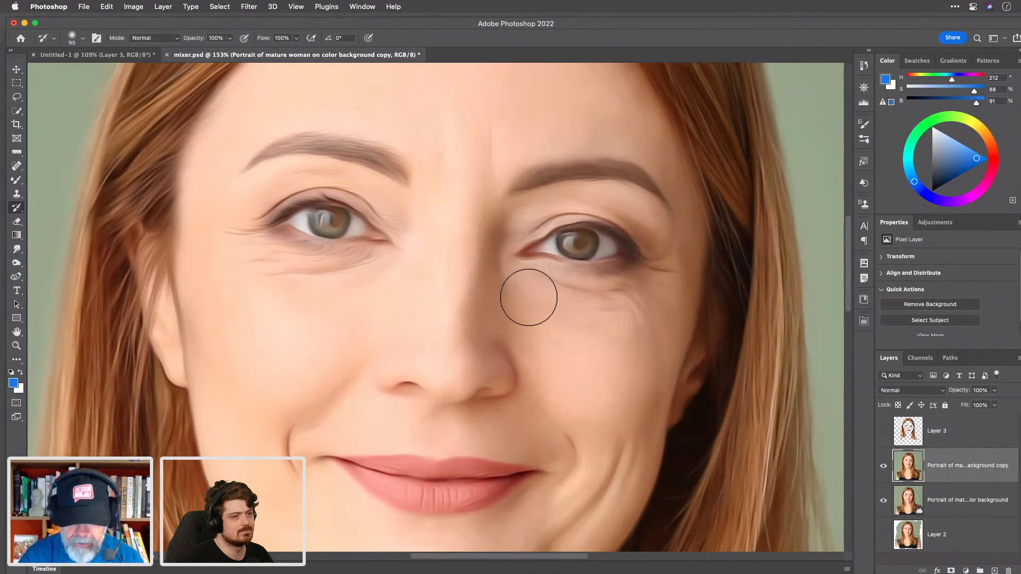
pyautogui.moveTo(540, 309)
pyautogui.mouseDown()
pyautogui.moveTo(545, 369)
pyautogui.moveTo(534, 200)
pyautogui.moveTo(514, 198)
pyautogui.mouseUp()
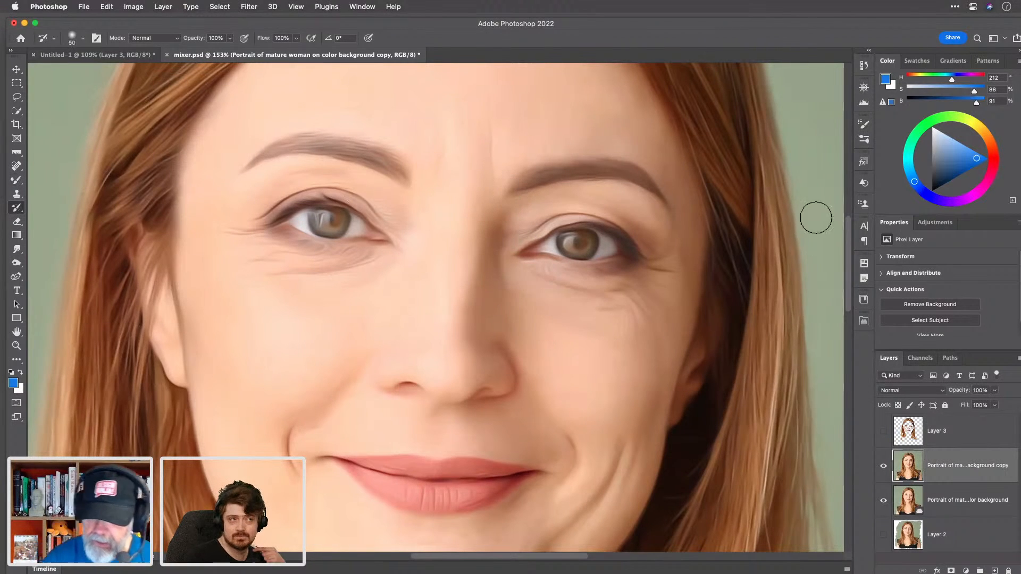
# Step: Check the History Brush source at the start of the history and try to restore the original detail in the eye
pyautogui.click(864, 66)
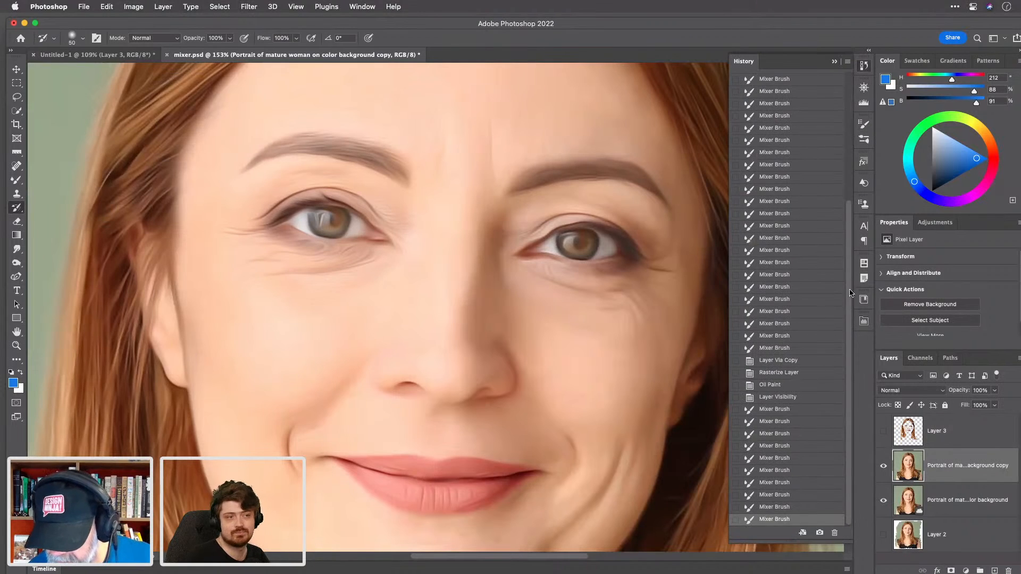
pyautogui.moveTo(850, 293); pyautogui.dragTo(849, 123)
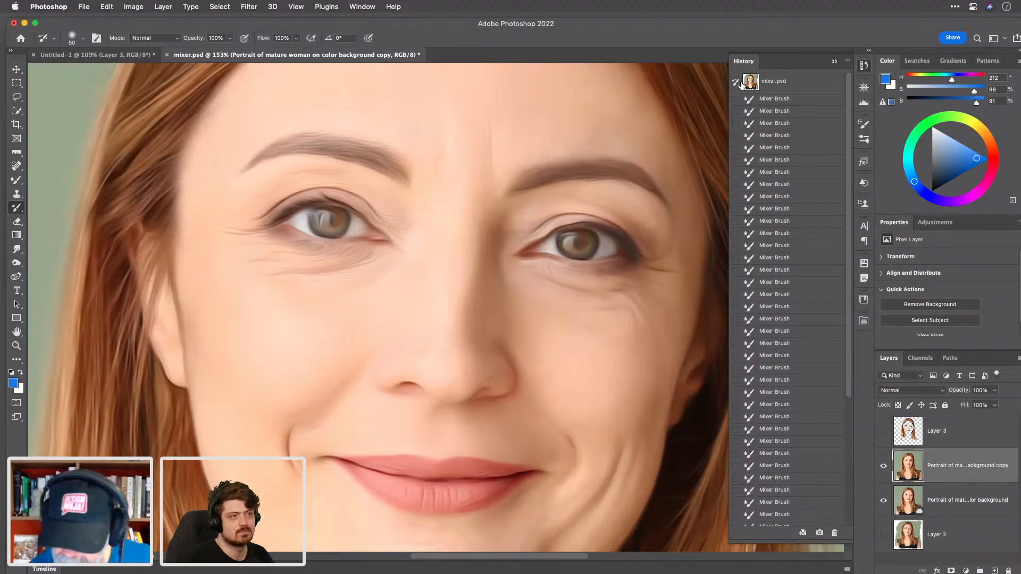
pyautogui.click(863, 67)
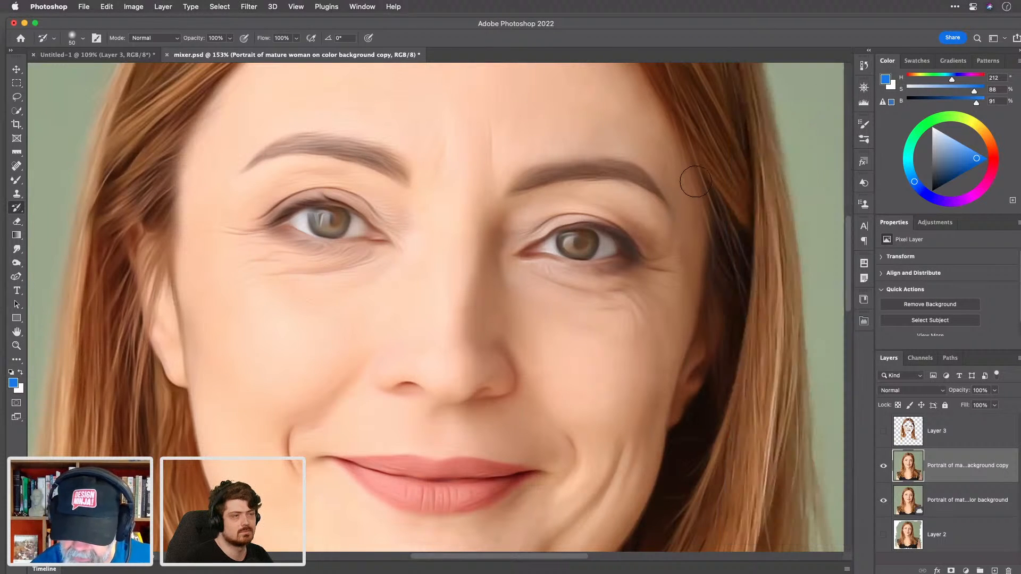
pyautogui.moveTo(572, 248)
pyautogui.mouseDown()
pyautogui.moveTo(550, 244)
pyautogui.moveTo(570, 245)
pyautogui.moveTo(566, 267)
pyautogui.moveTo(556, 259)
pyautogui.moveTo(571, 243)
pyautogui.mouseUp()
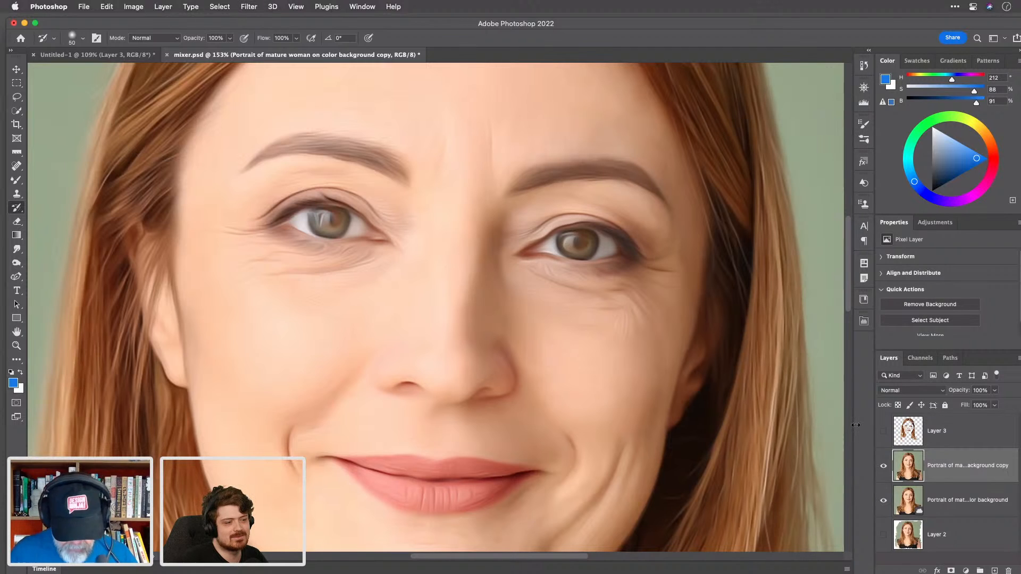
# Step: Erase the oil-painted copy over both irises and along the lip line to reveal the original photo detail
pyautogui.press('e')
pyautogui.moveTo(617, 303)
pyautogui.mouseDown()
pyautogui.moveTo(660, 327)
pyautogui.moveTo(644, 325)
pyautogui.moveTo(658, 297)
pyautogui.moveTo(655, 419)
pyautogui.moveTo(642, 188)
pyautogui.moveTo(652, 212)
pyautogui.mouseUp()
pyautogui.moveTo(573, 249)
pyautogui.mouseDown()
pyautogui.moveTo(550, 238)
pyautogui.moveTo(580, 234)
pyautogui.moveTo(586, 240)
pyautogui.moveTo(563, 244)
pyautogui.moveTo(599, 245)
pyautogui.mouseUp()
pyautogui.moveTo(321, 216); pyautogui.dragTo(359, 234)
pyautogui.moveTo(390, 469)
pyautogui.mouseDown()
pyautogui.moveTo(358, 468)
pyautogui.moveTo(504, 478)
pyautogui.mouseUp()
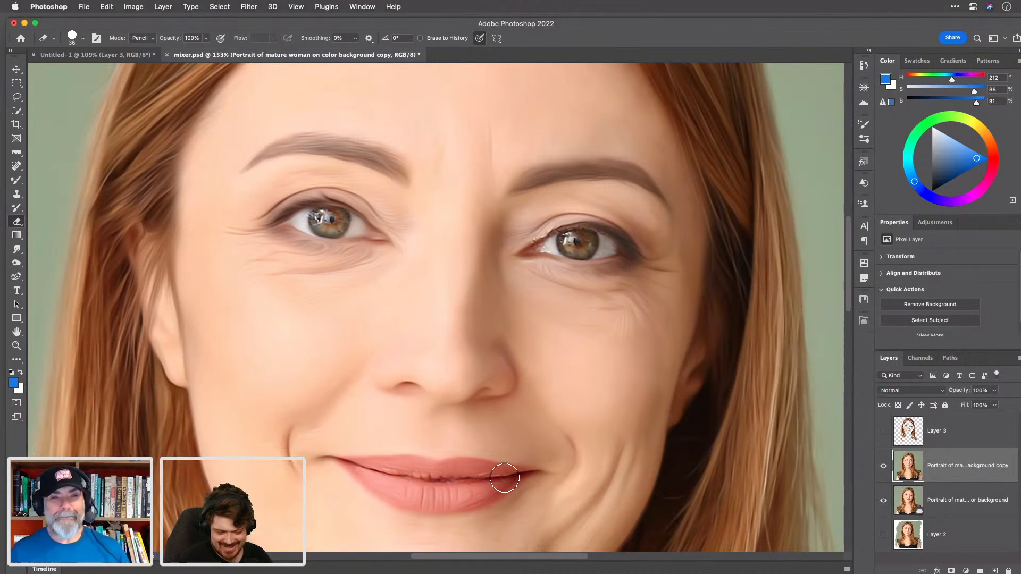
pyautogui.press('super+0')
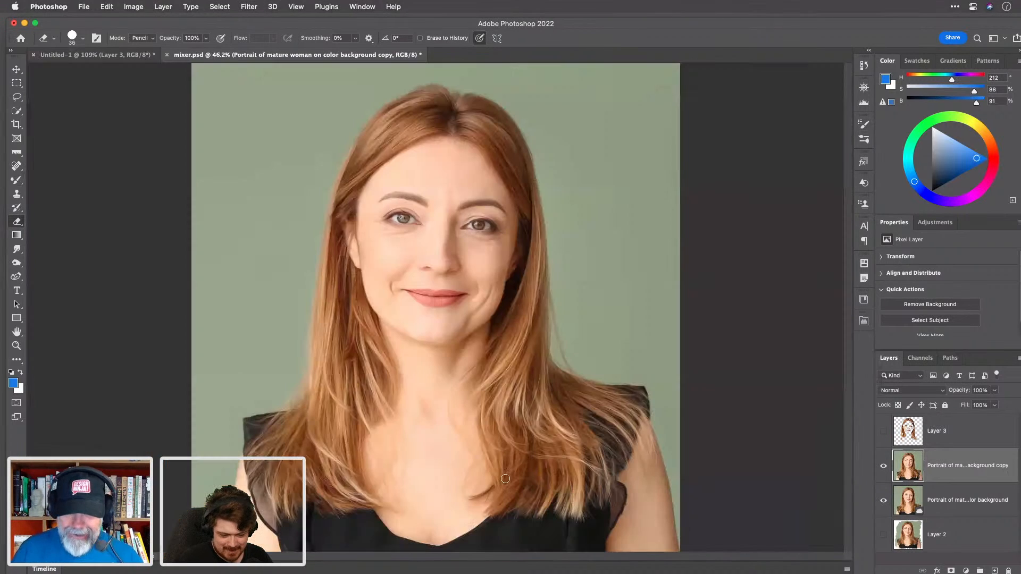